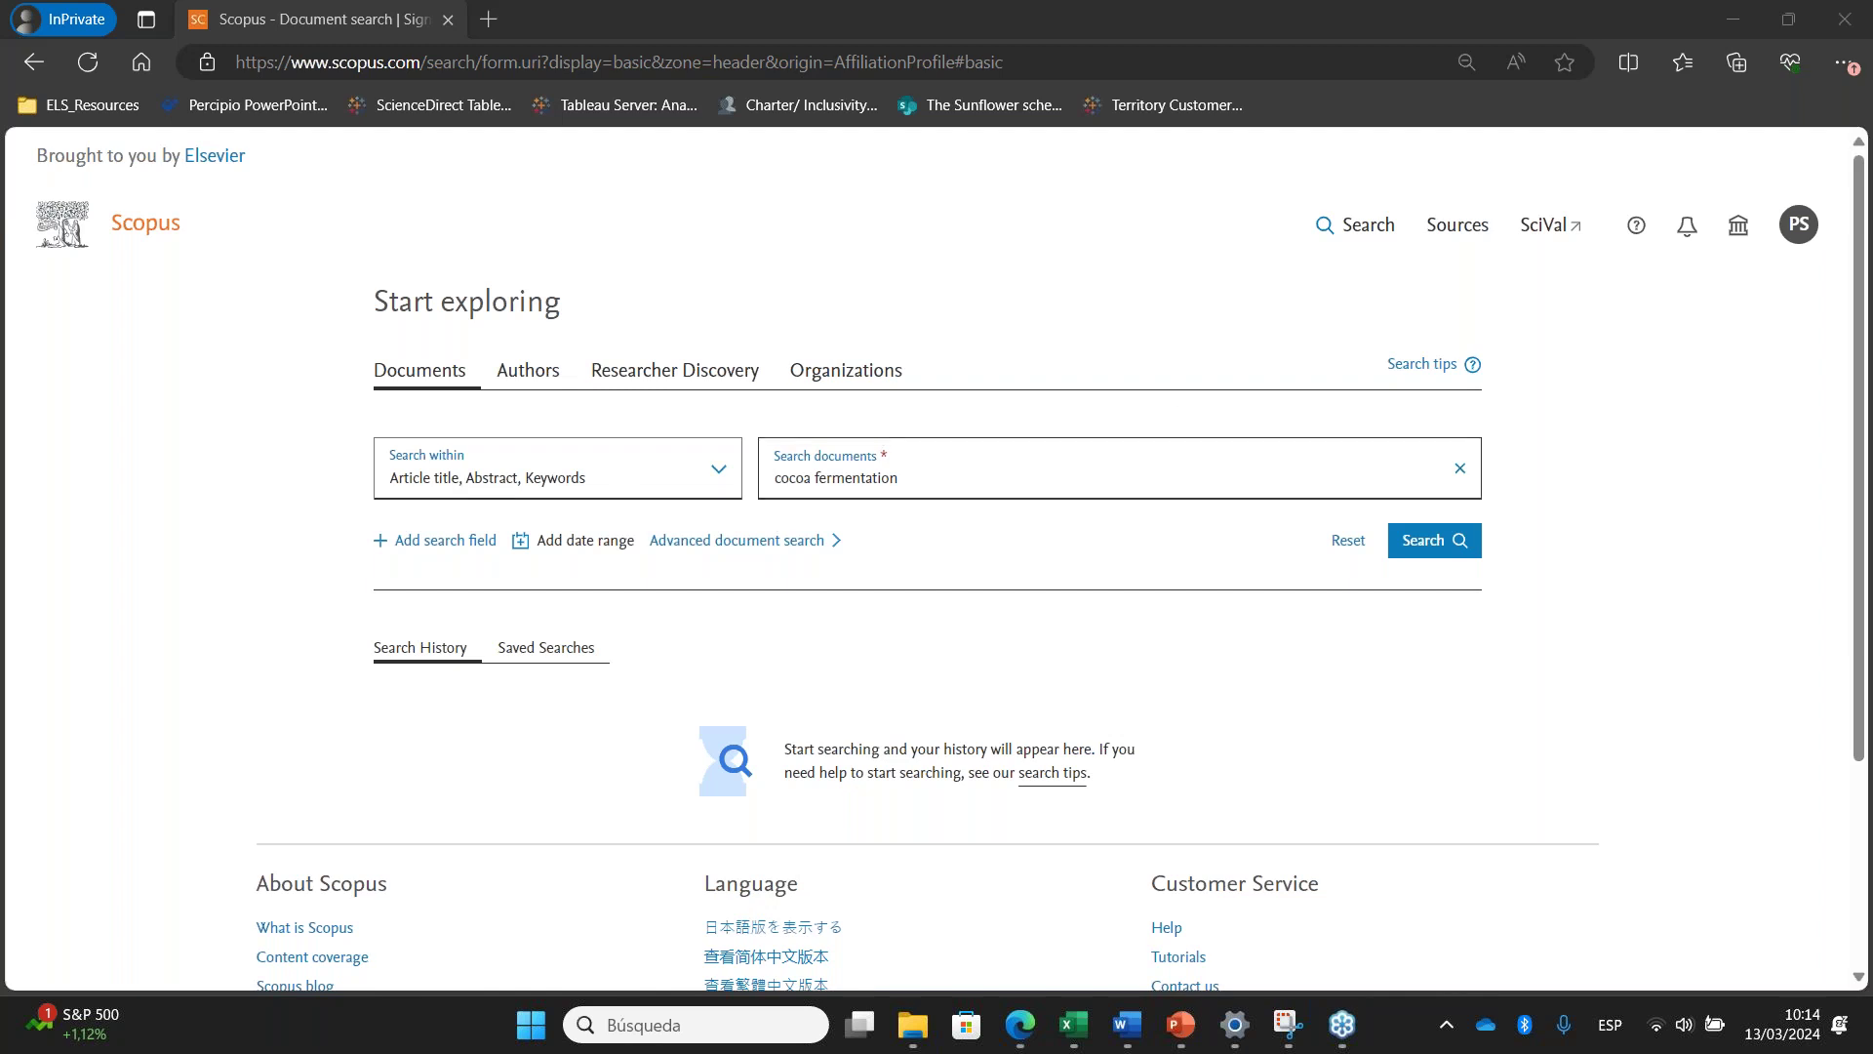
# Search Scopus documents for "cocoa fermentation" within Article title, Abstract, Keywords
pyautogui.click(547, 473)
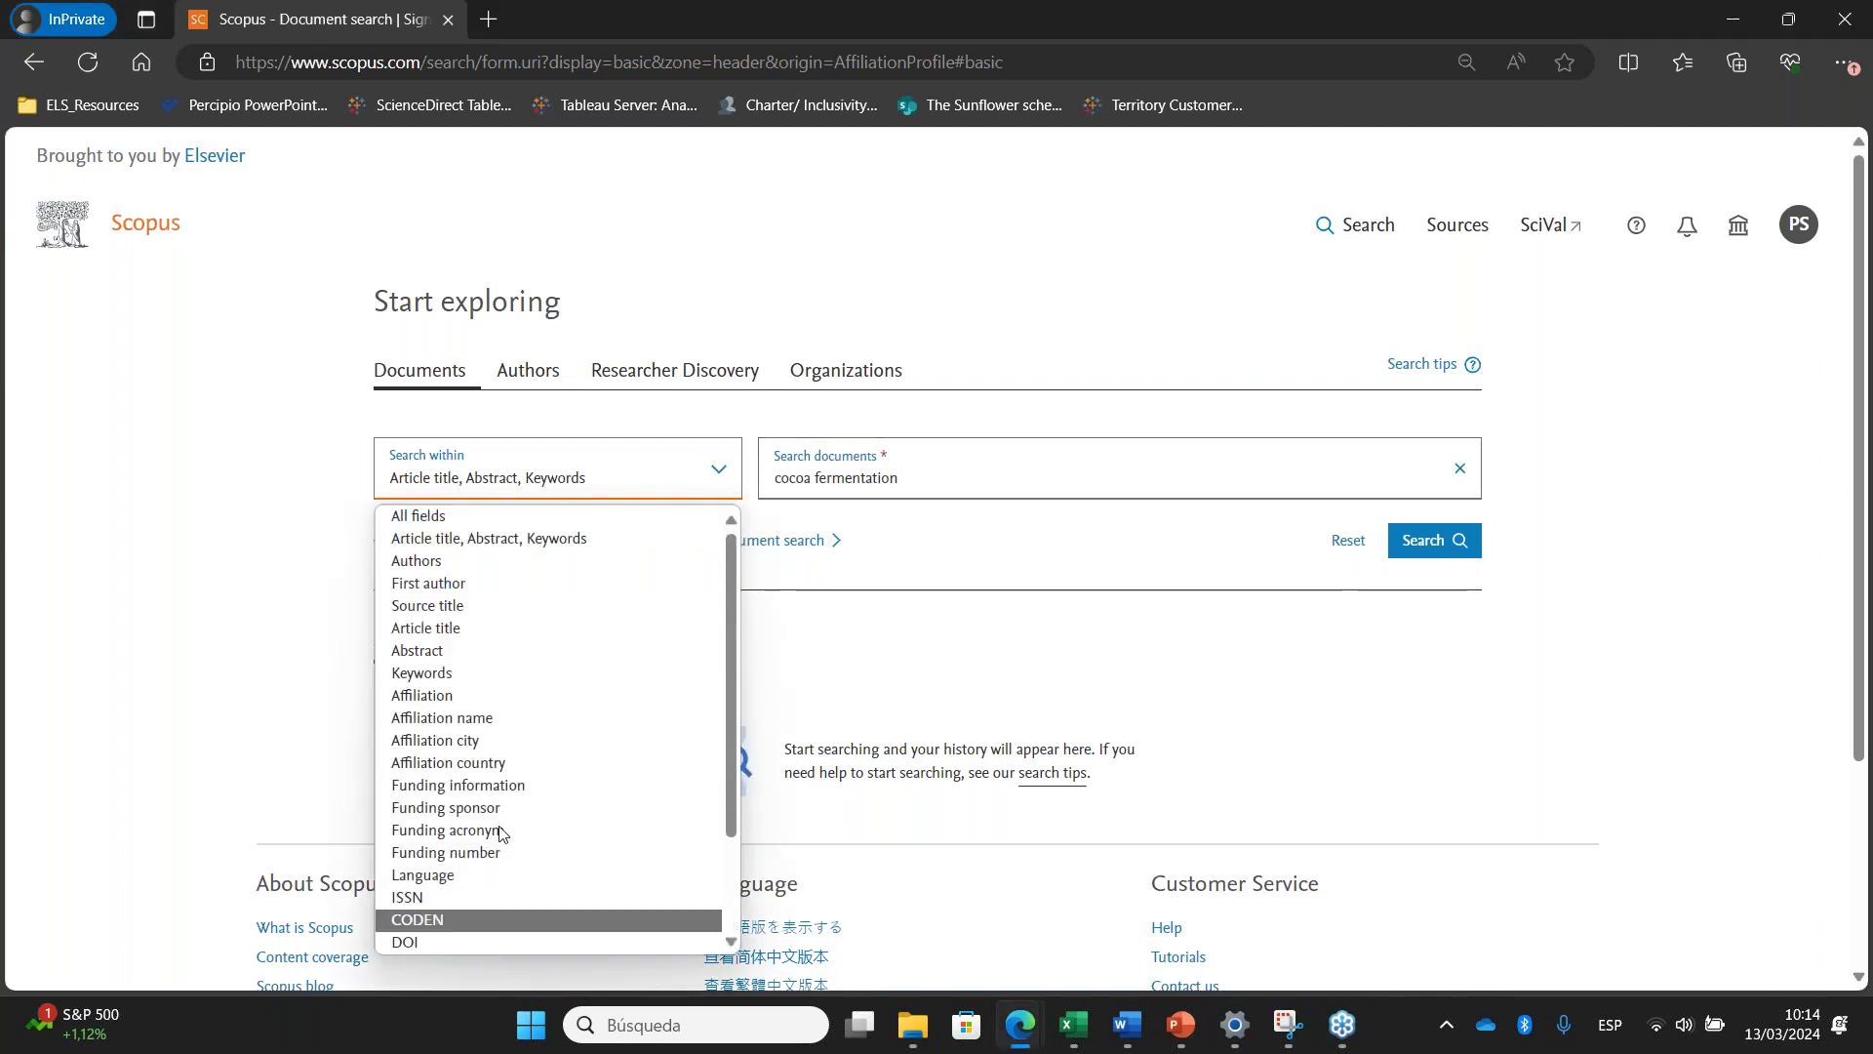
pyautogui.click(477, 543)
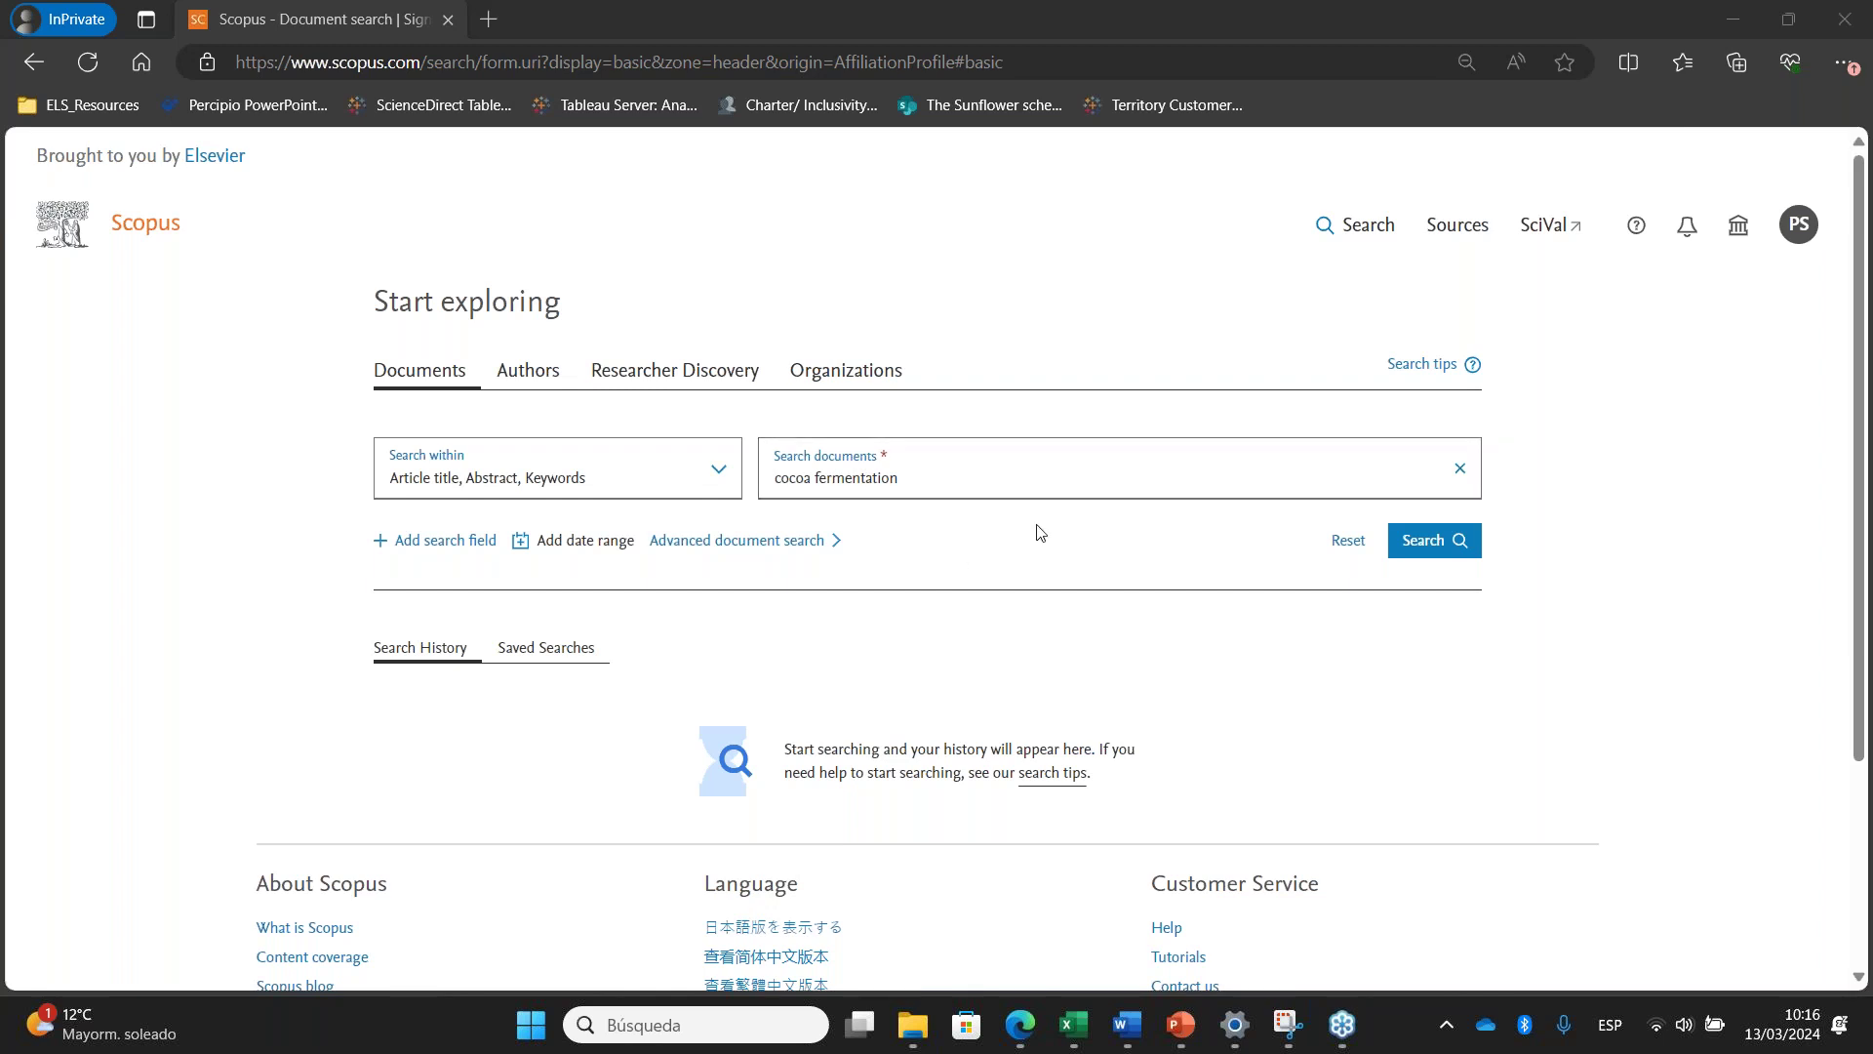
pyautogui.click(1443, 549)
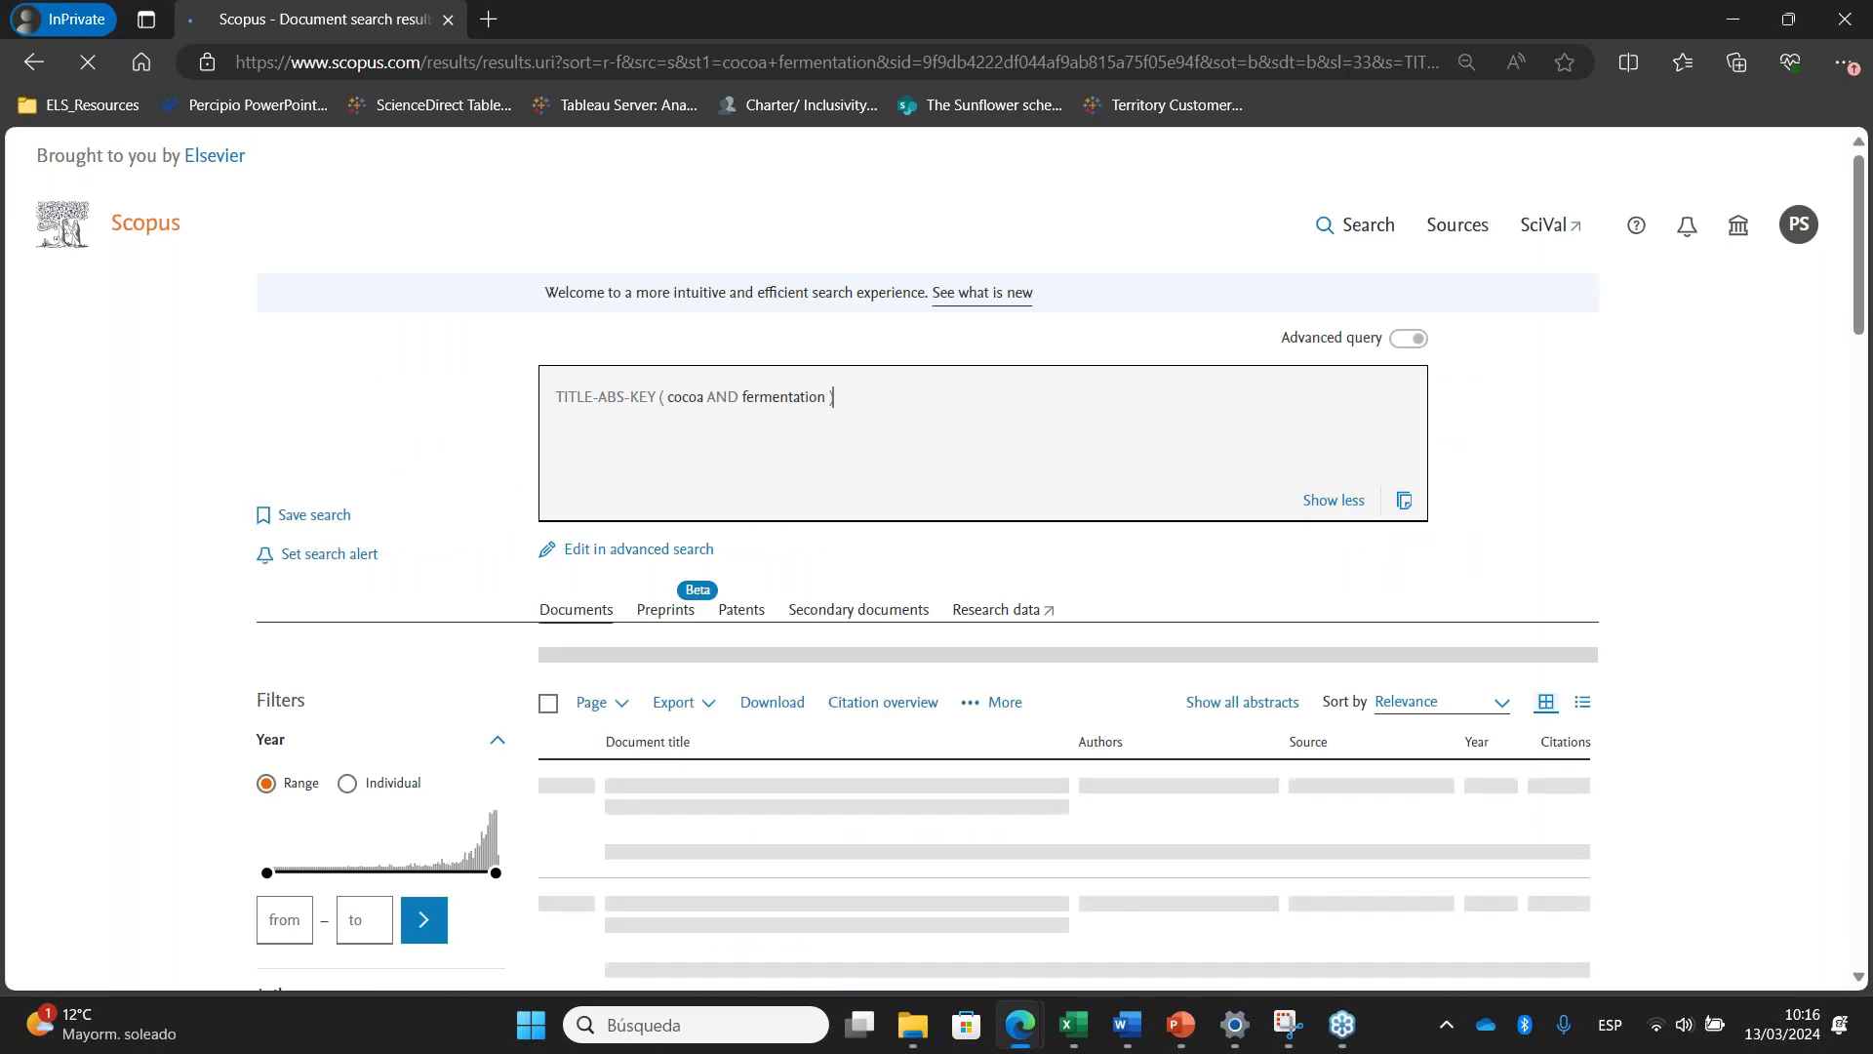
pyautogui.click(837, 402)
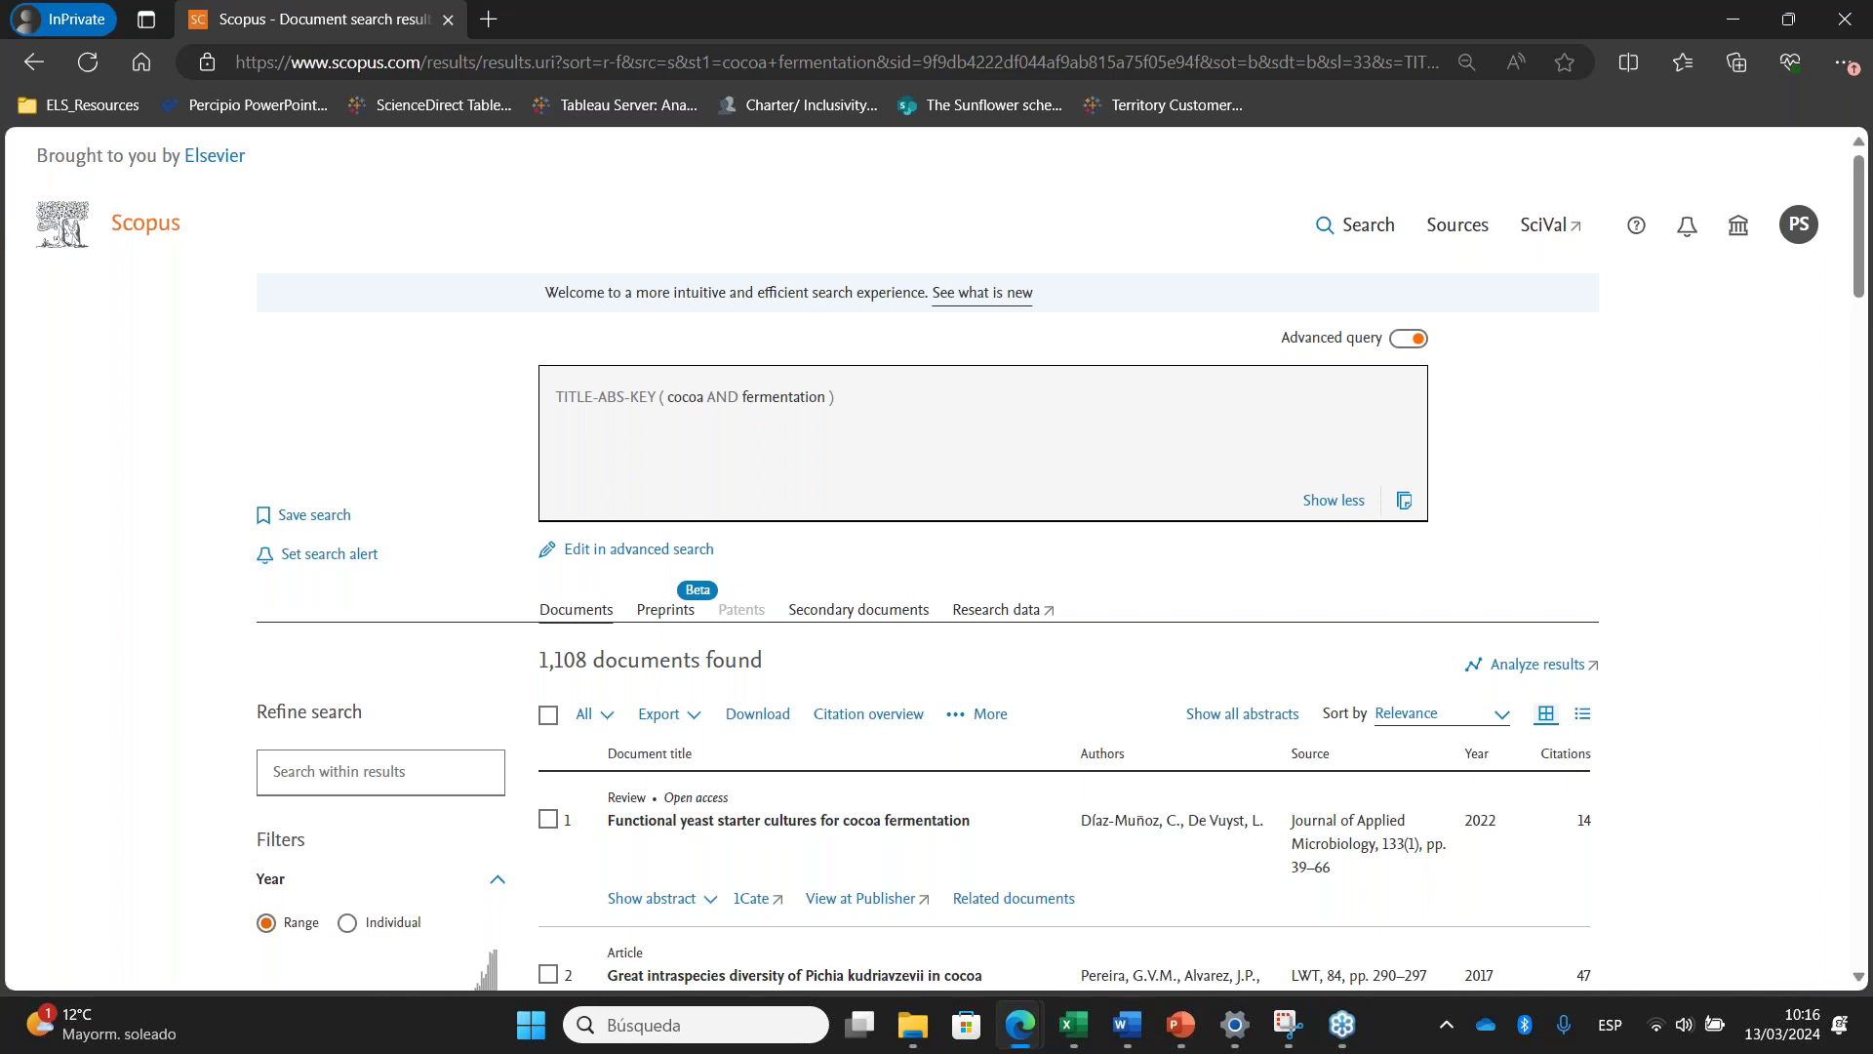
# Switch the year filter to individual years and select 2020, 2021, 2022 and 2023
pyautogui.scroll(-3, 861, 518)
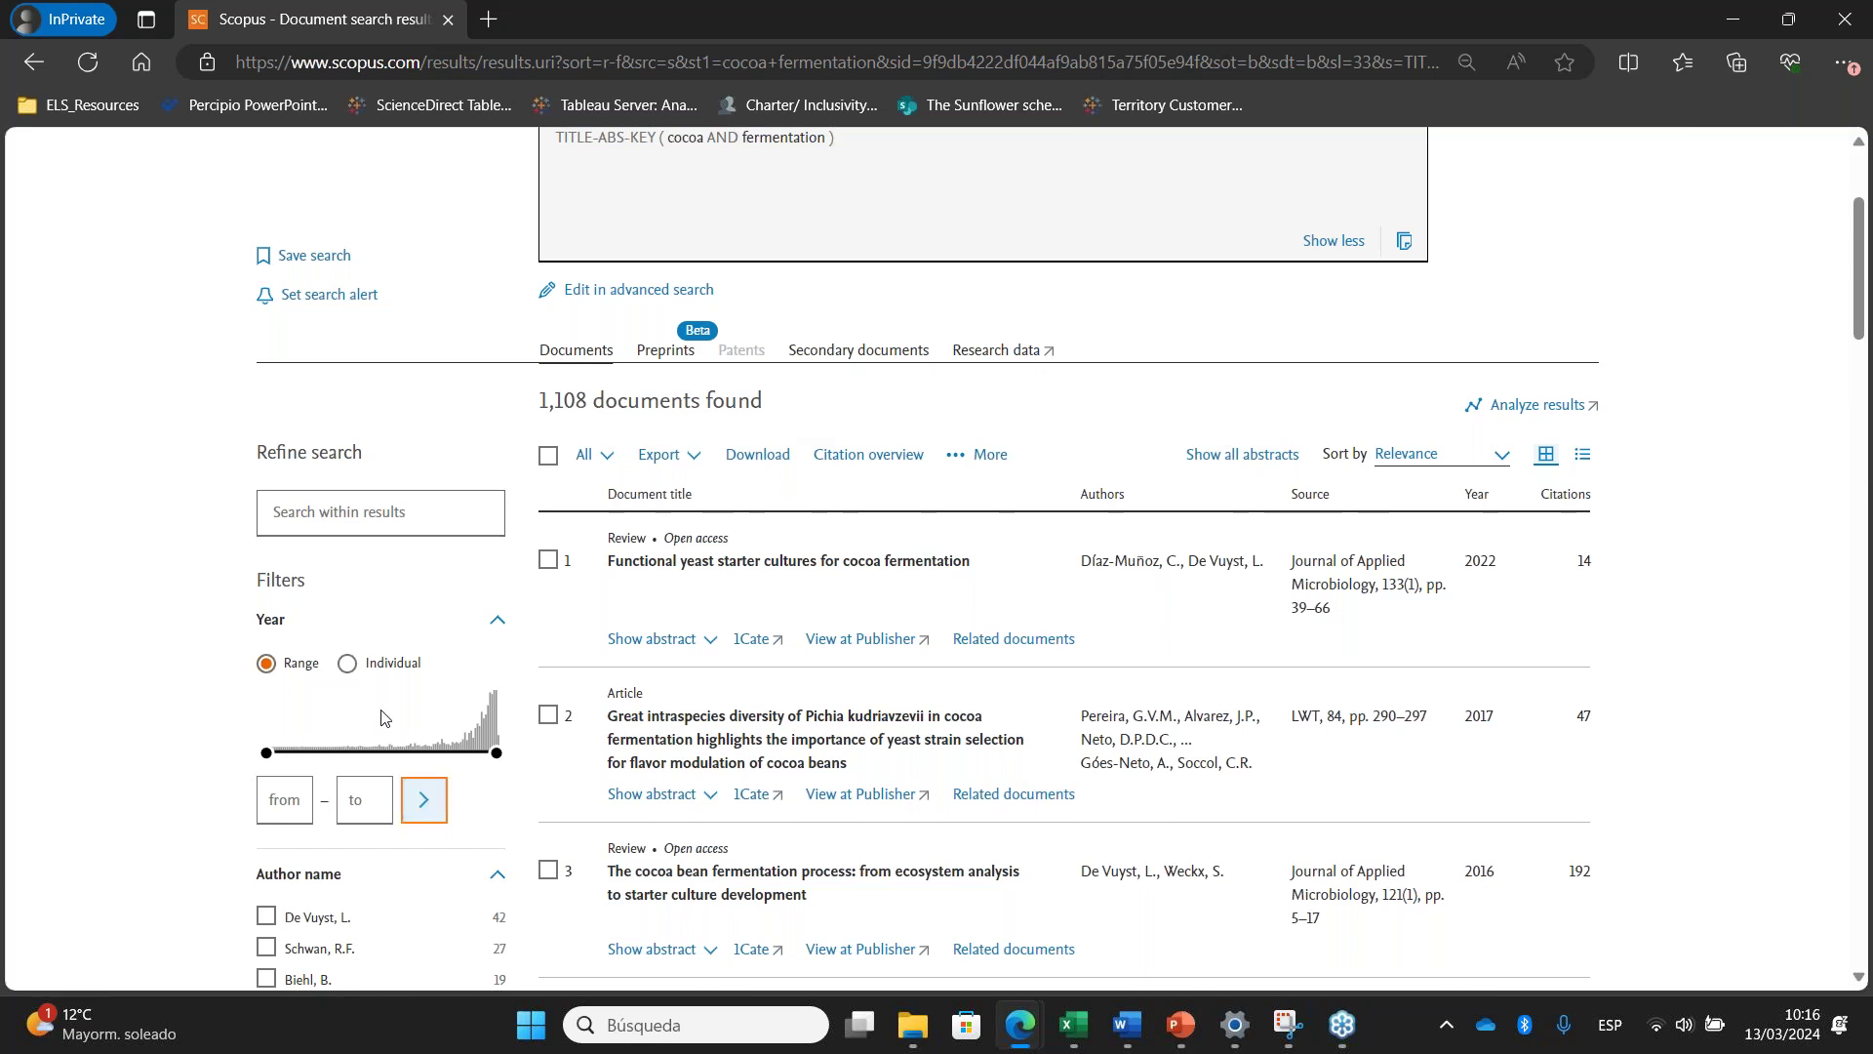
pyautogui.scroll(-5, 400, 583)
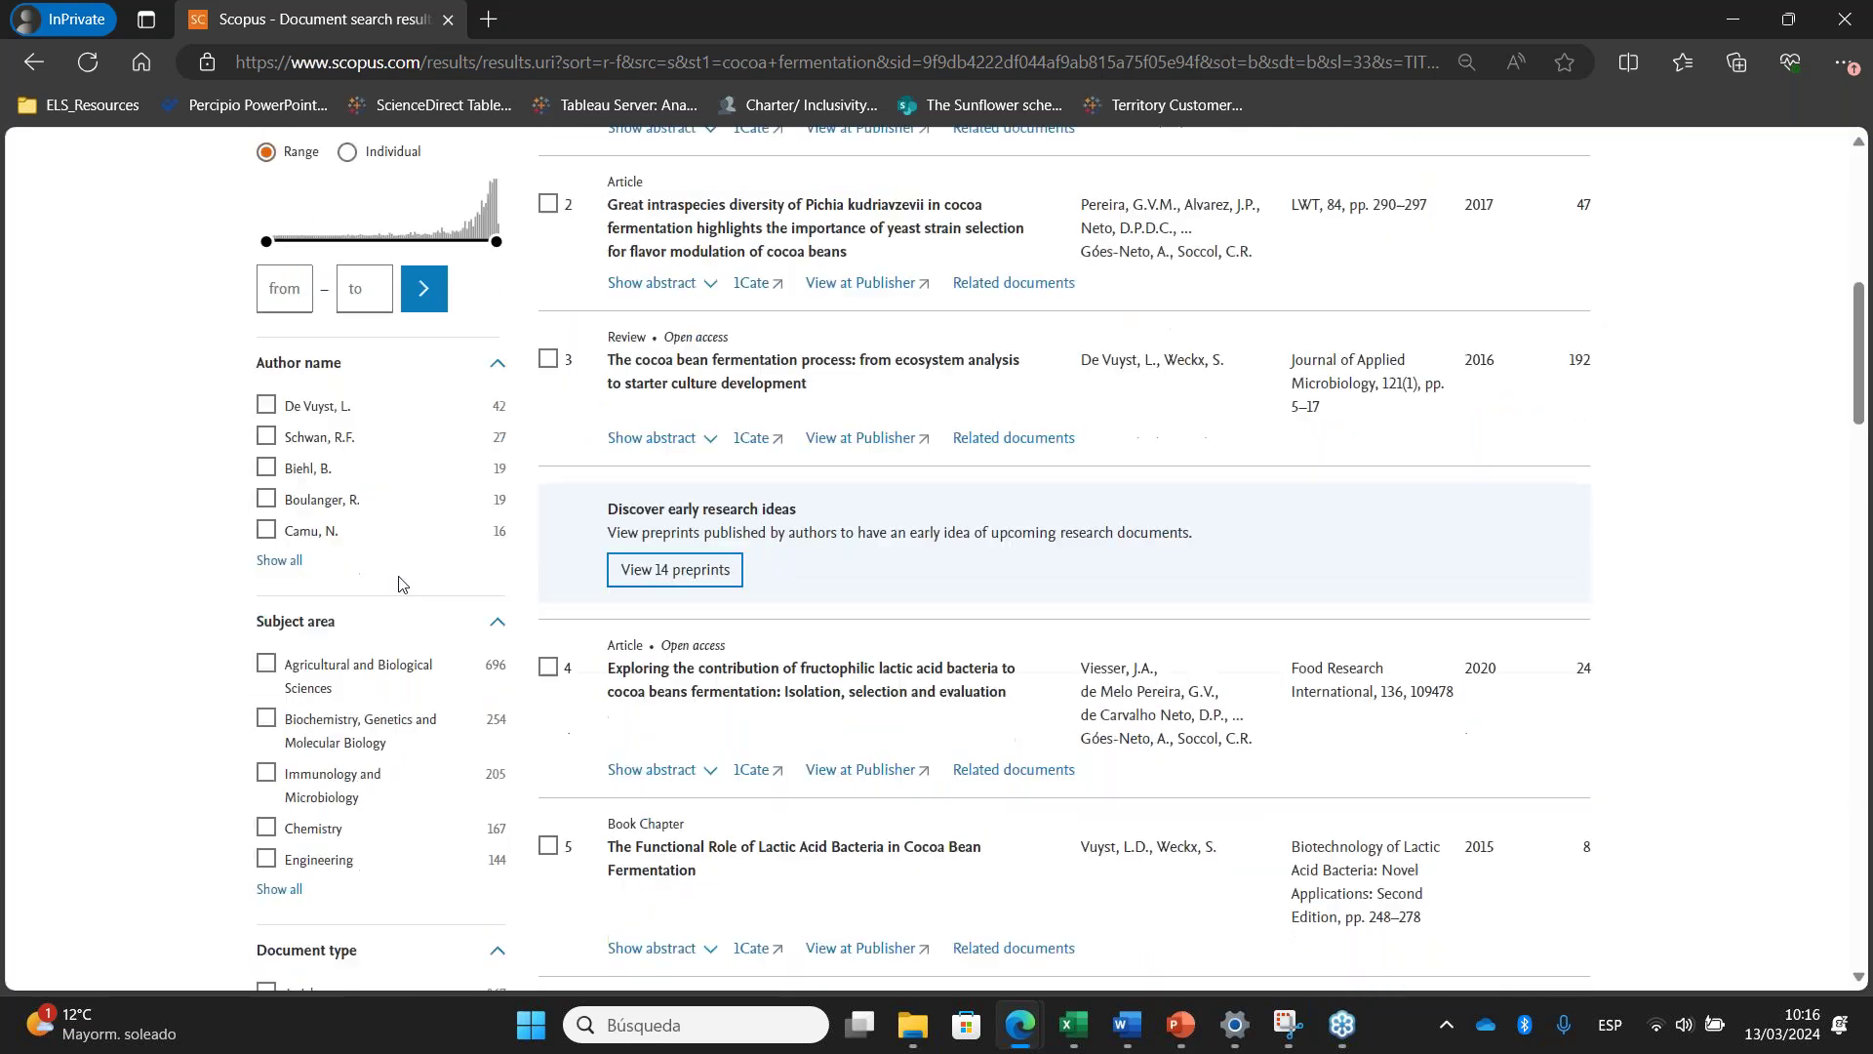
pyautogui.scroll(-15, 399, 583)
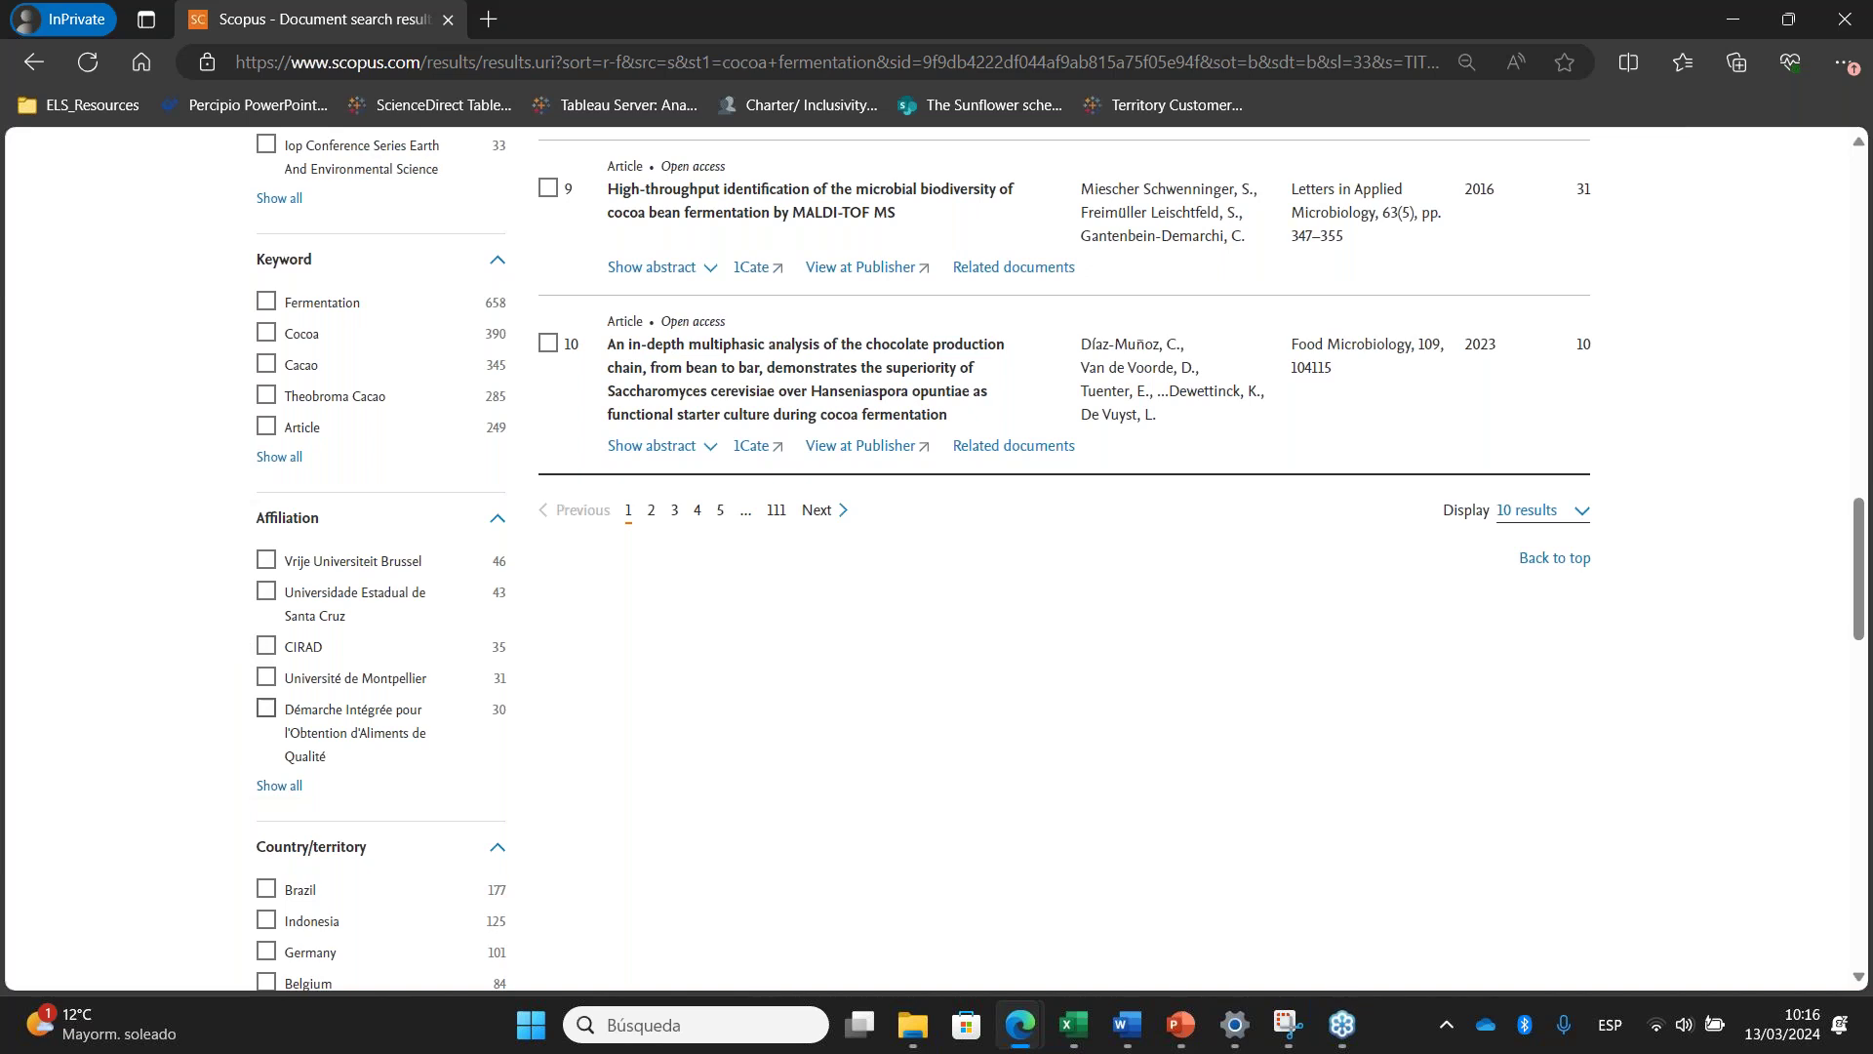
pyautogui.scroll(1, 358, 573)
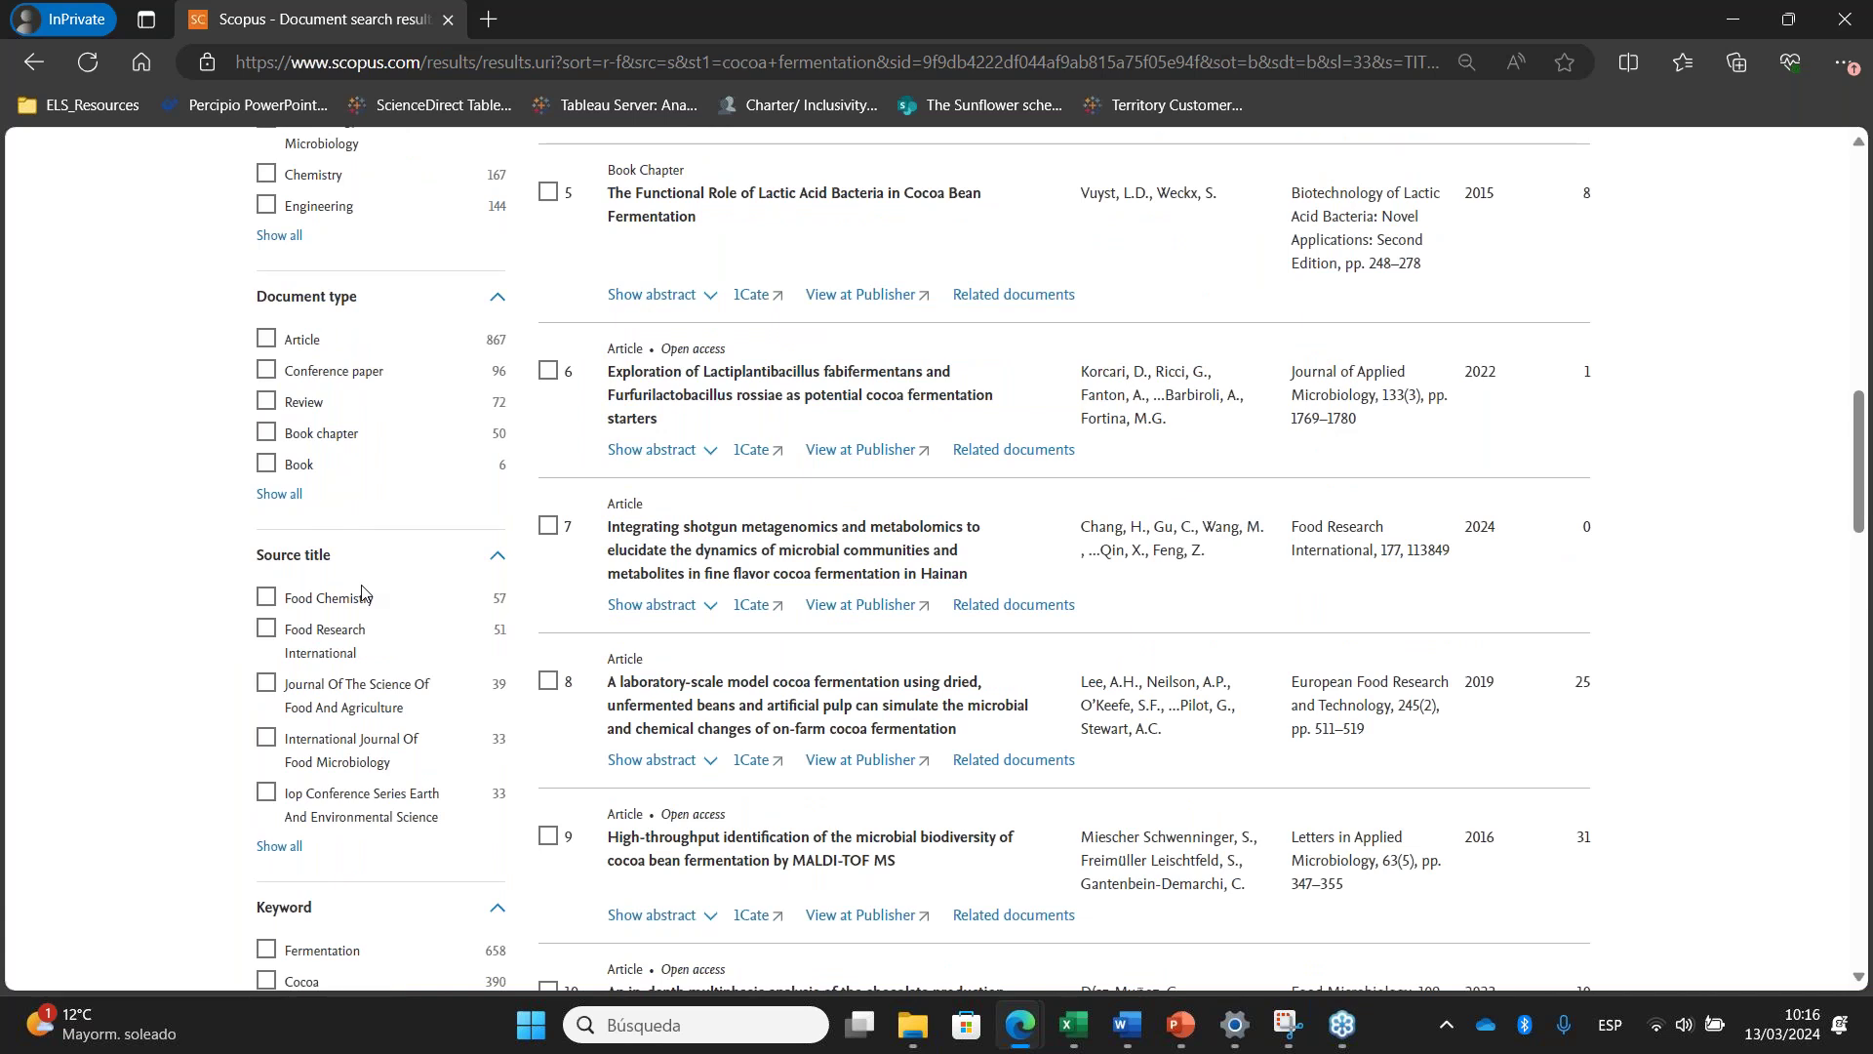
pyautogui.scroll(4, 361, 590)
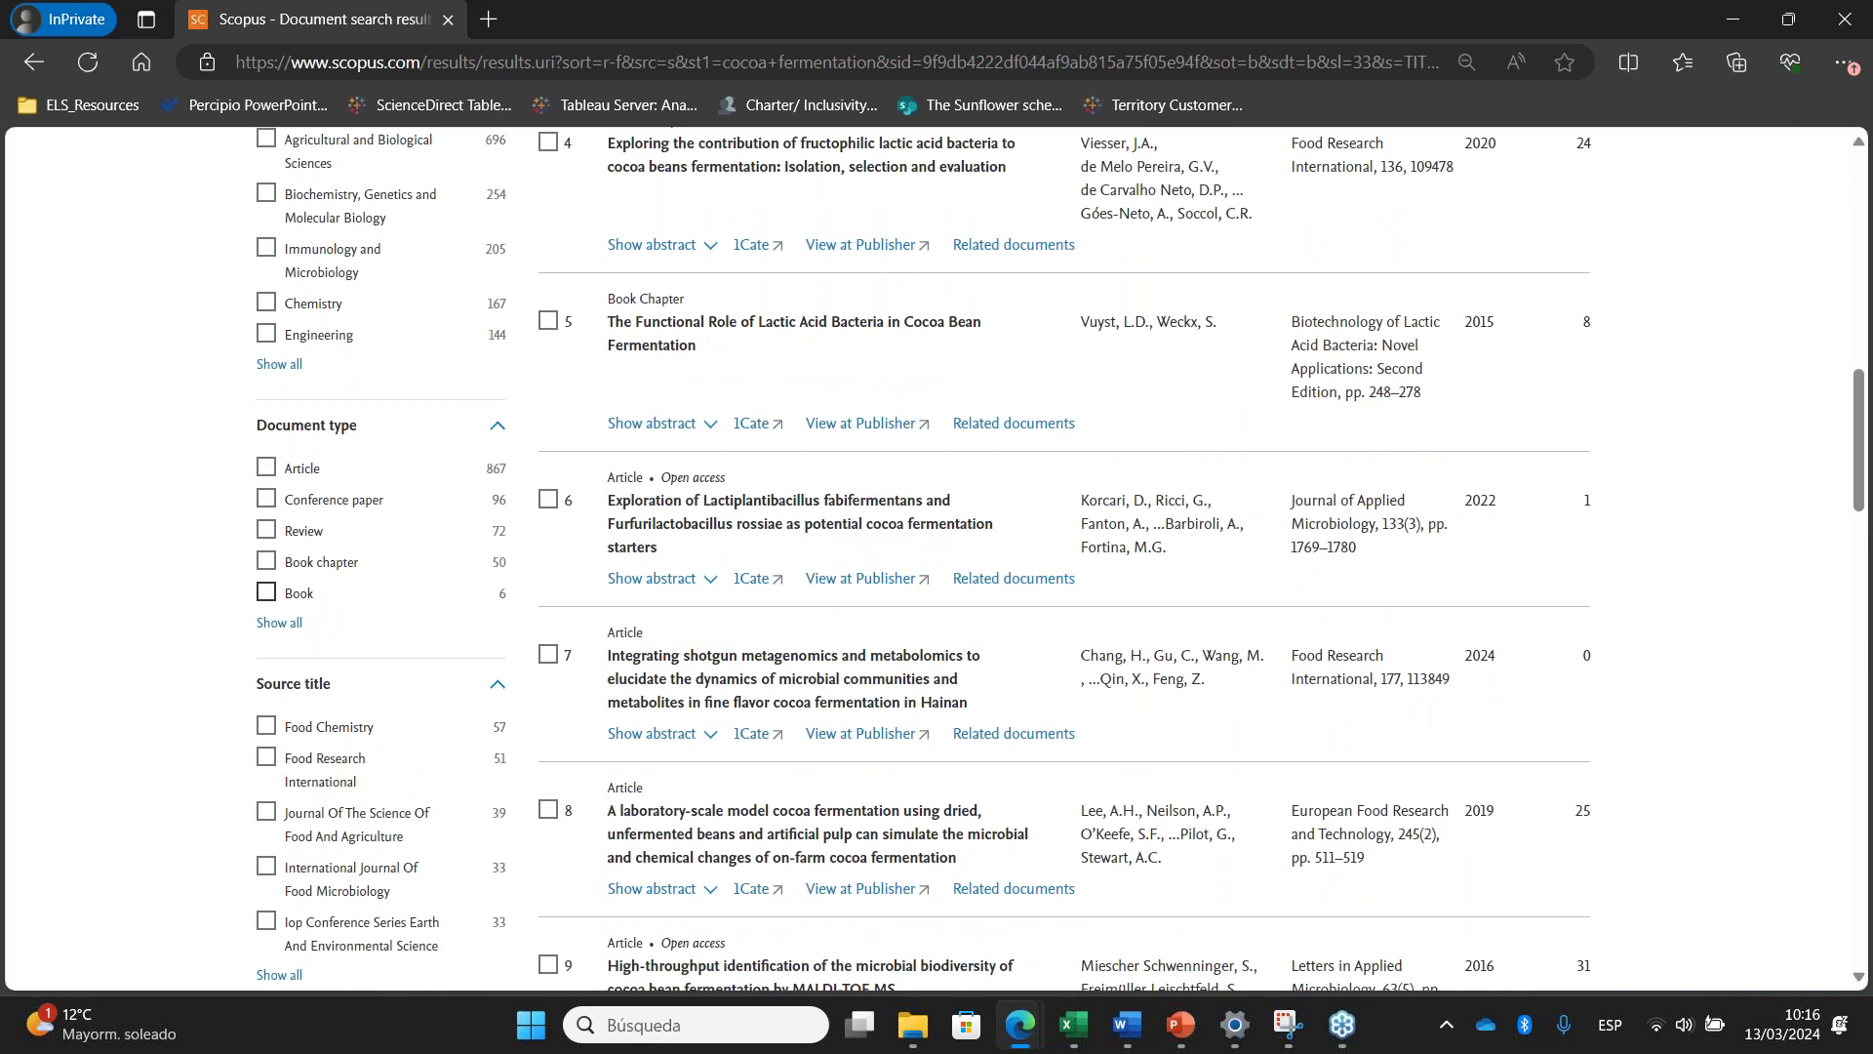
pyautogui.scroll(7, 348, 543)
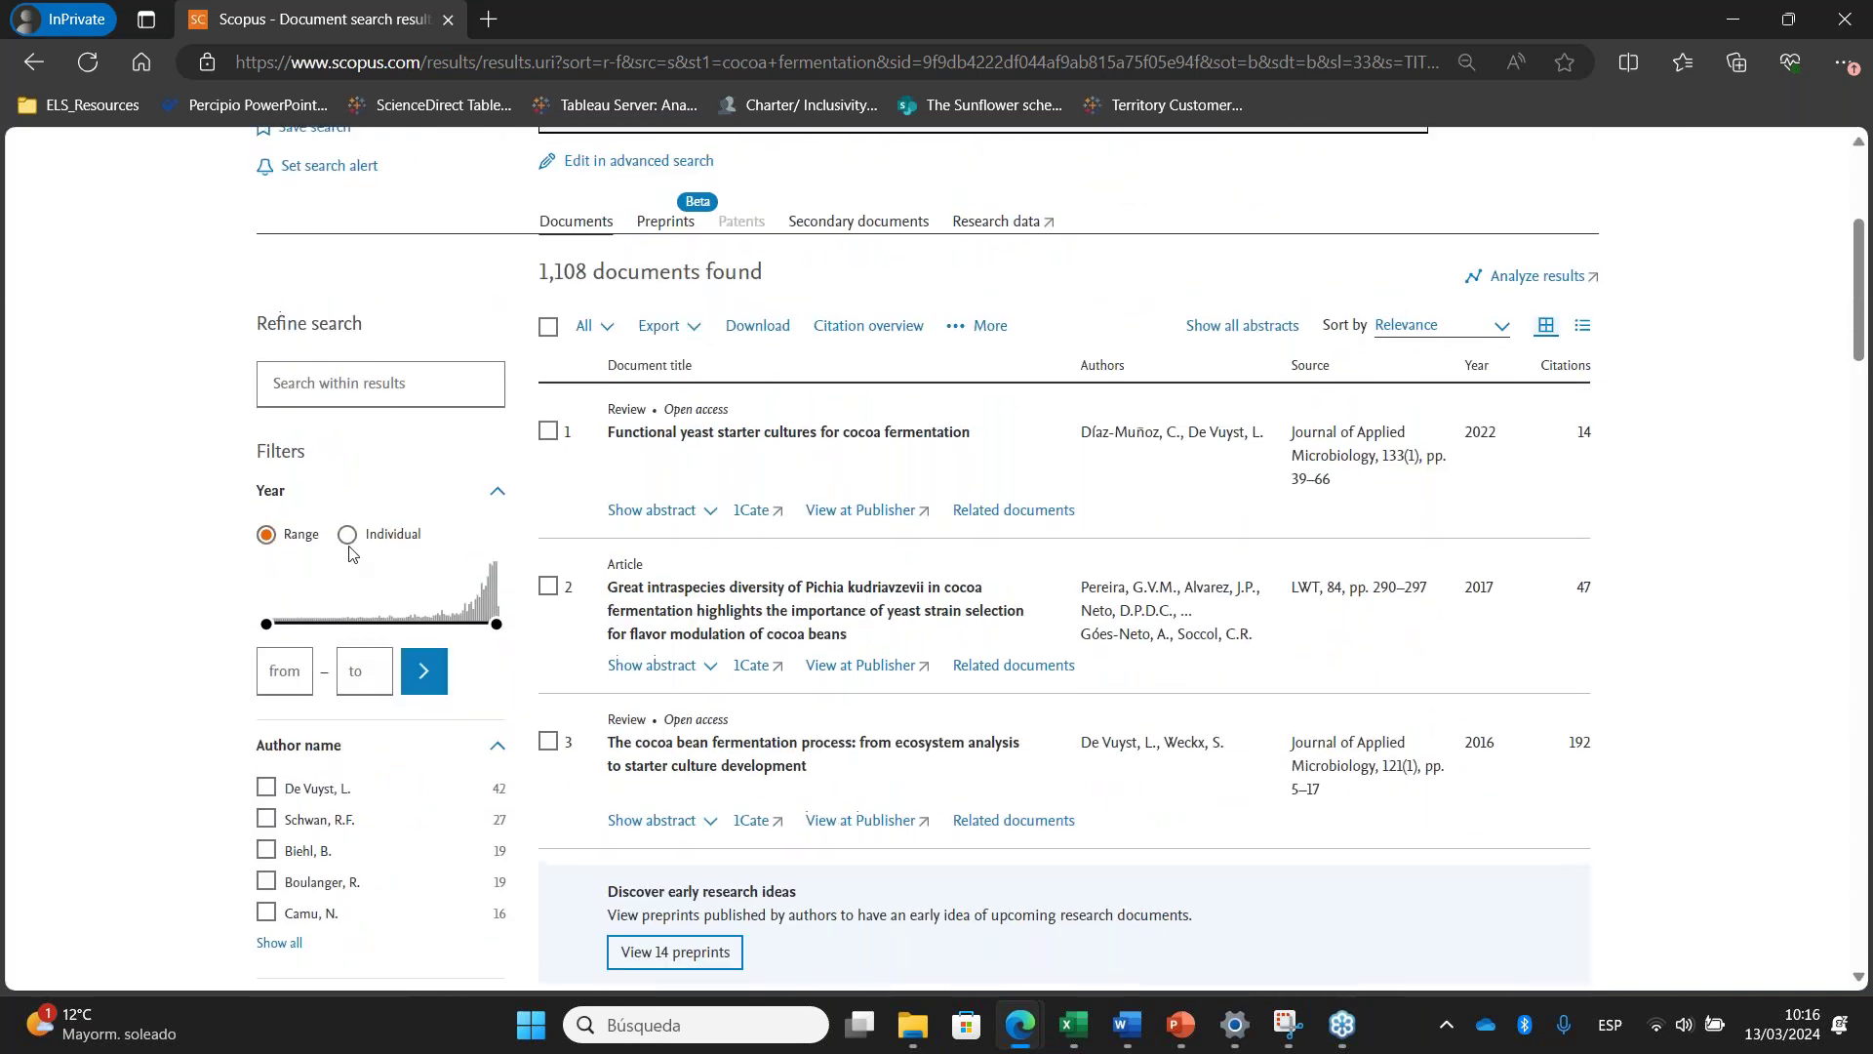
pyautogui.click(347, 534)
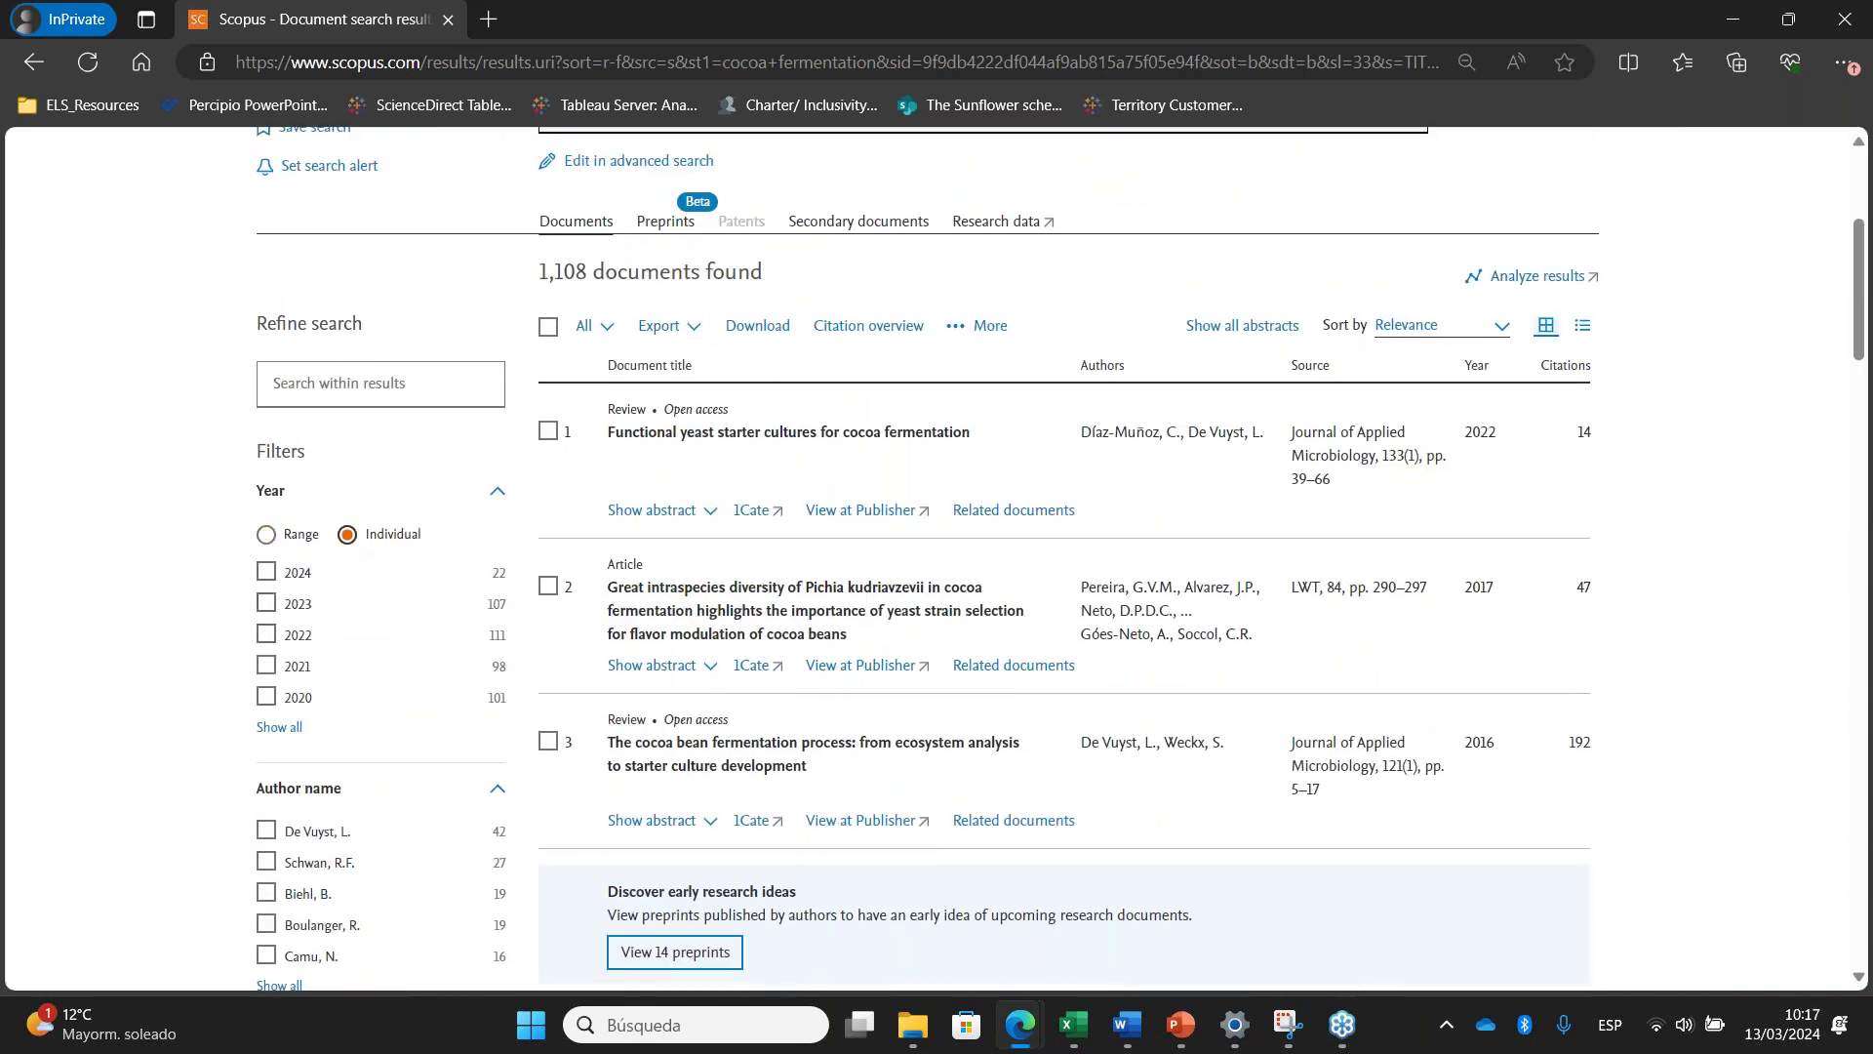
pyautogui.click(267, 664)
pyautogui.click(267, 634)
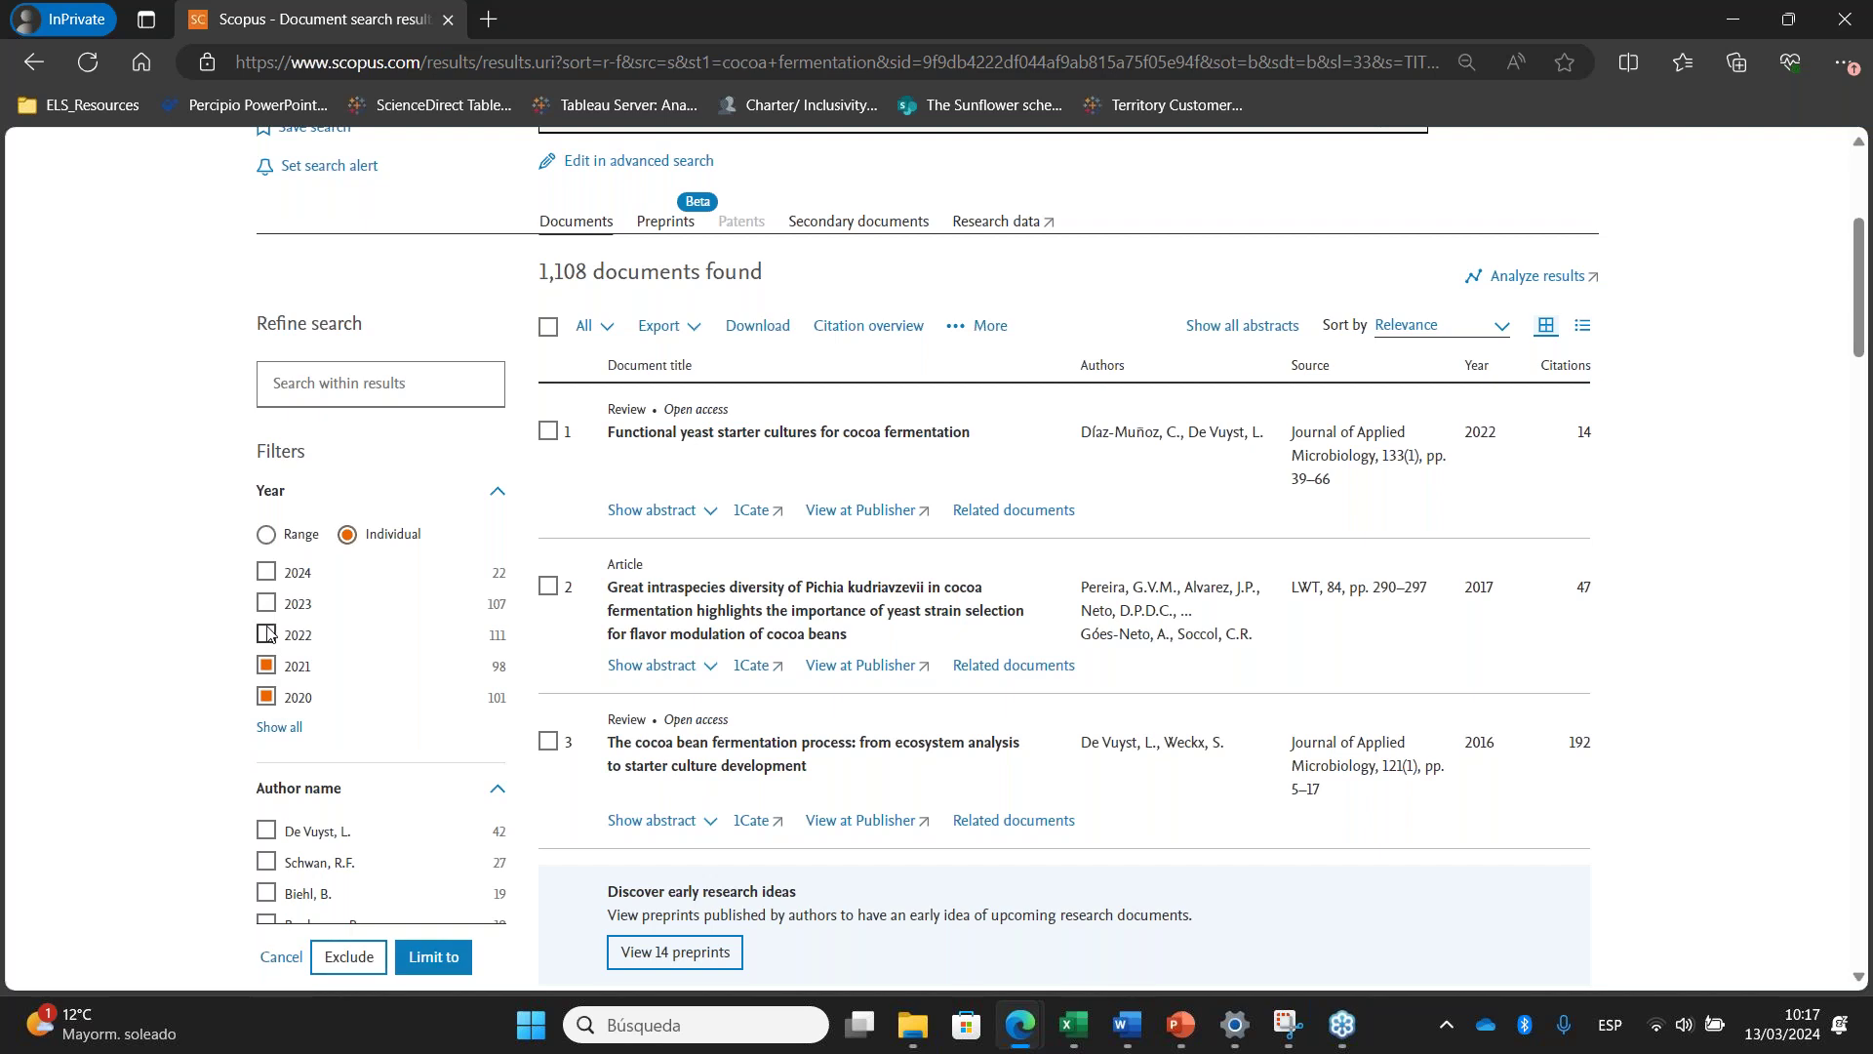
pyautogui.click(268, 605)
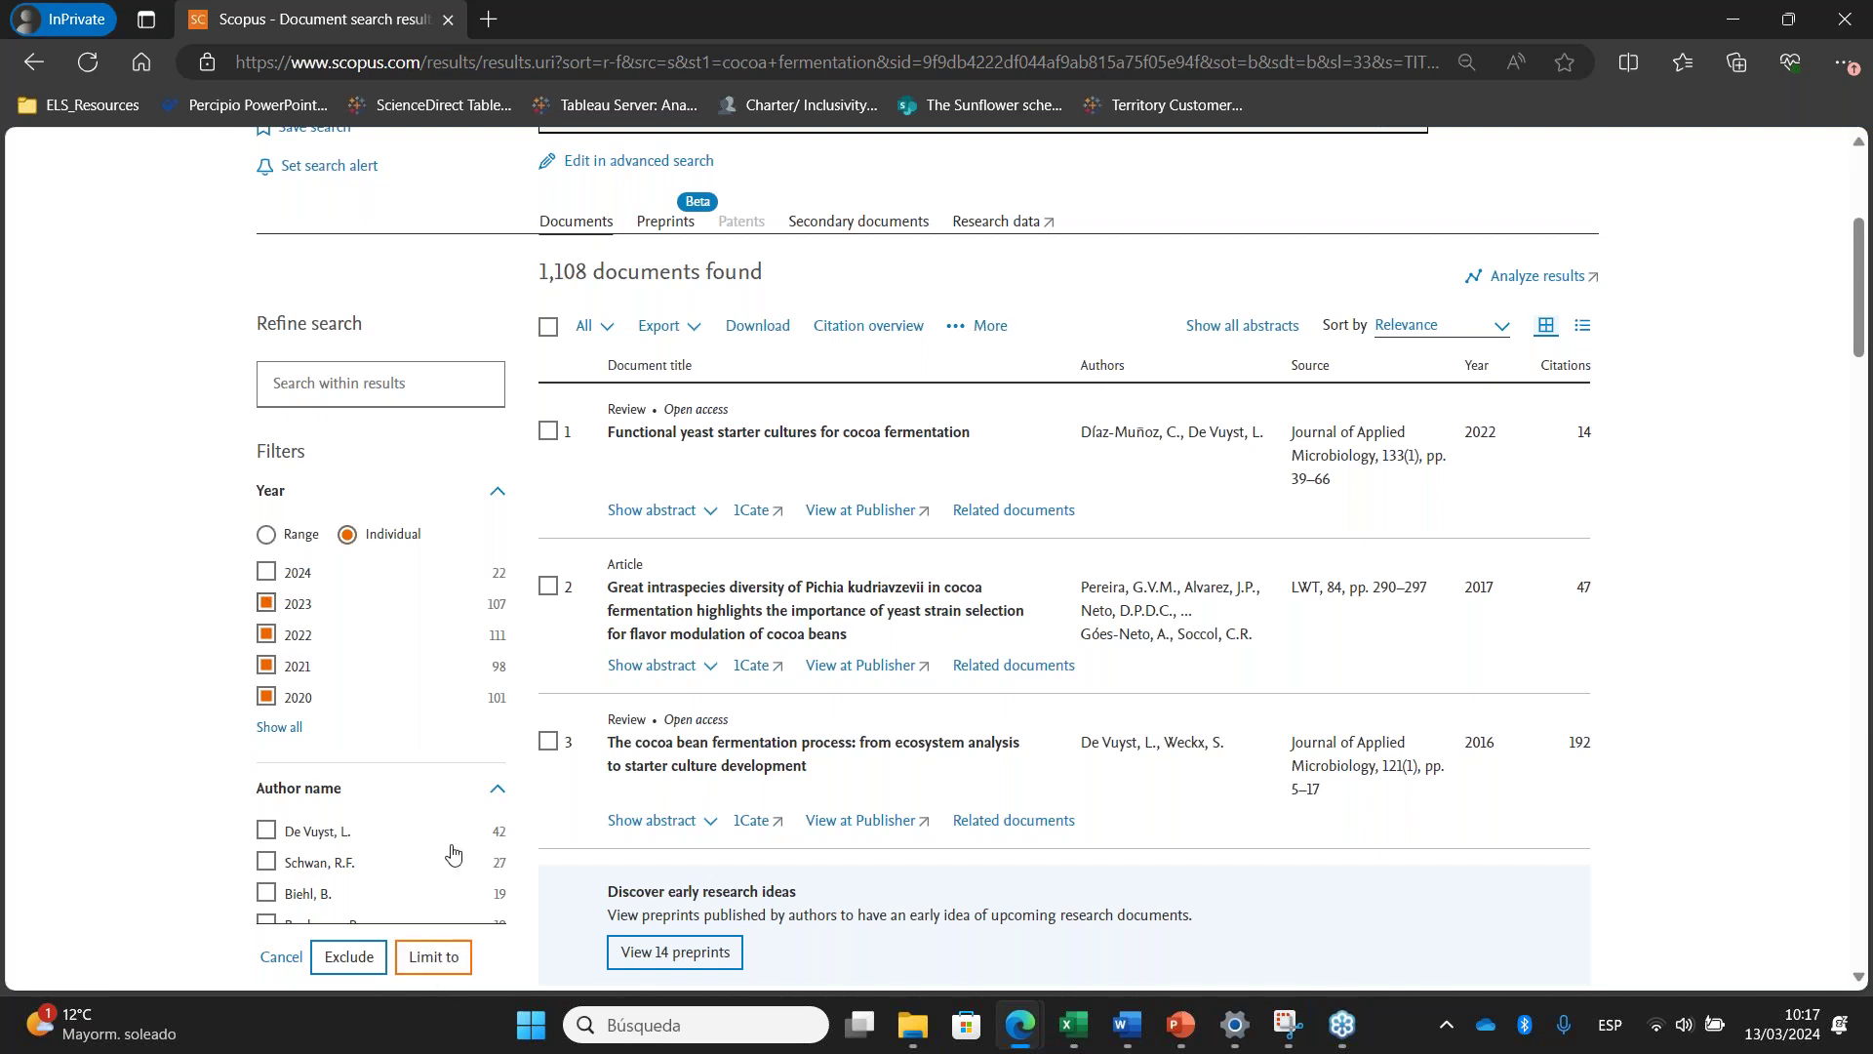
# Add the All open access filter and limit the results to the selected filters
pyautogui.scroll(-3, 449, 780)
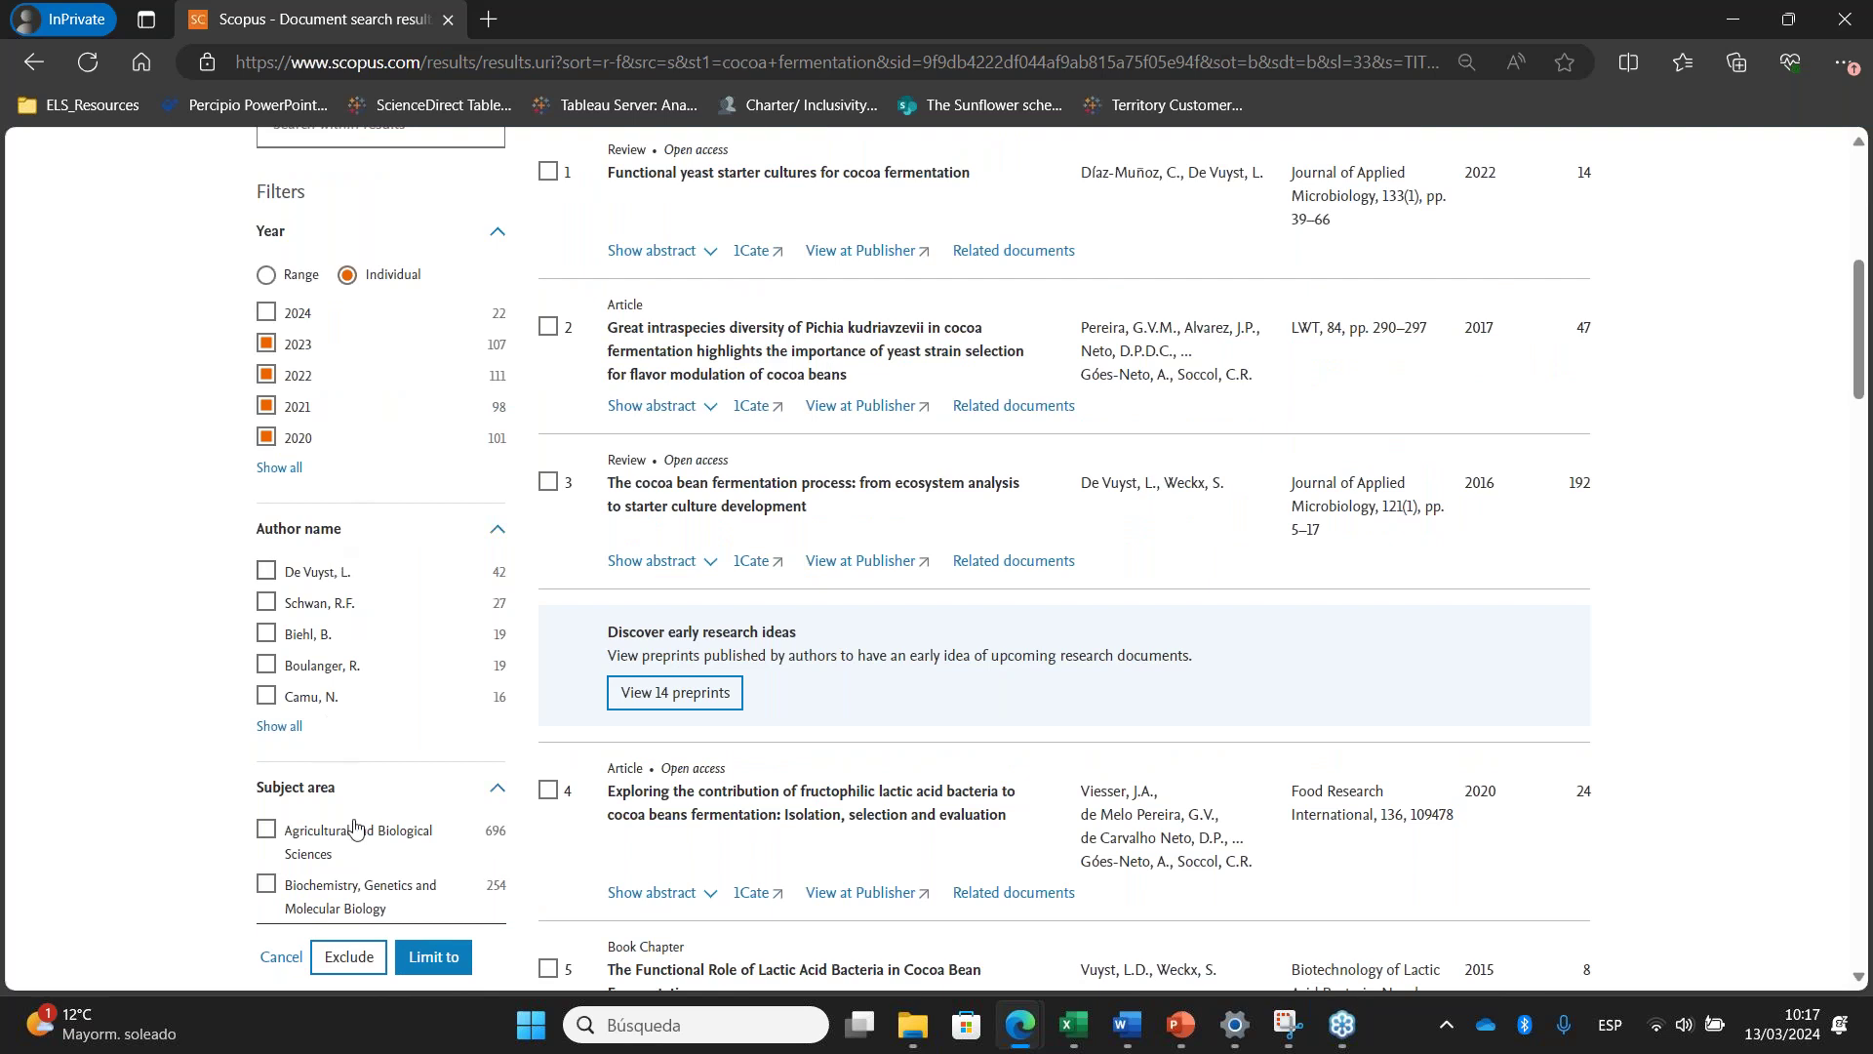
pyautogui.scroll(-4, 356, 827)
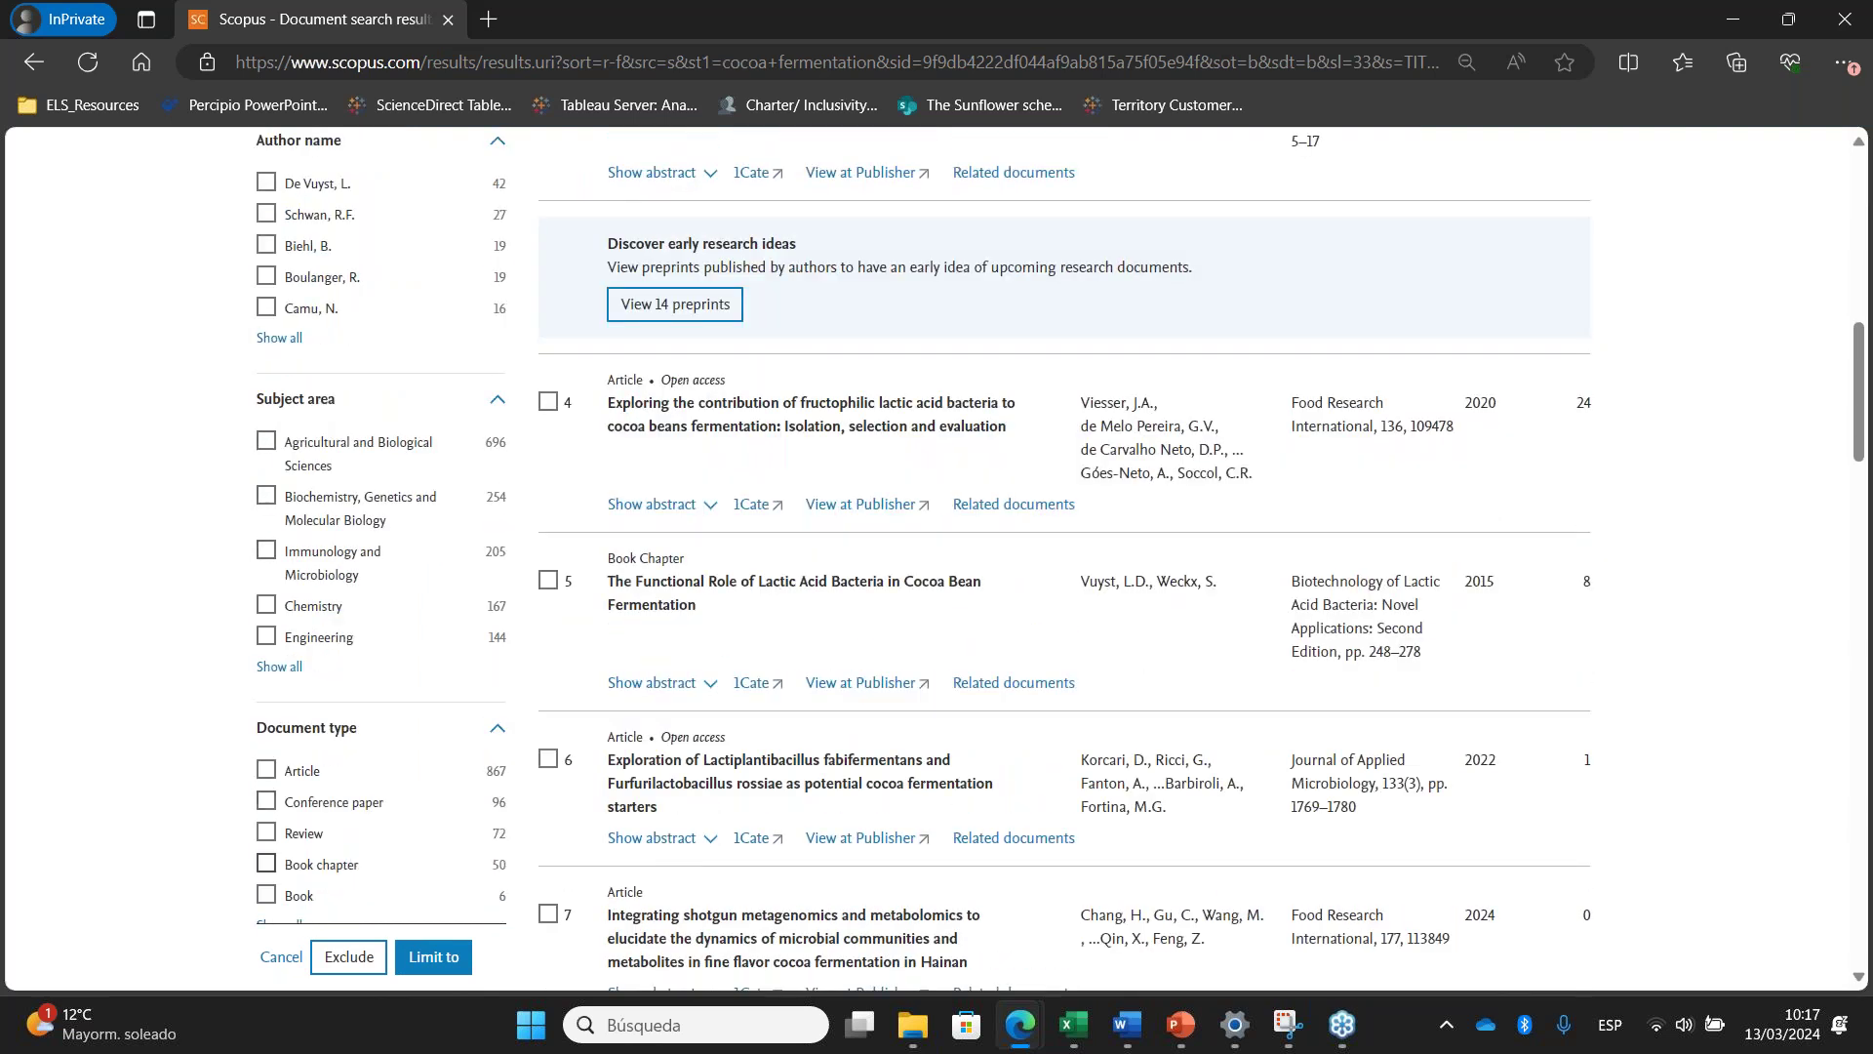
pyautogui.scroll(-2, 268, 862)
pyautogui.scroll(5, 351, 742)
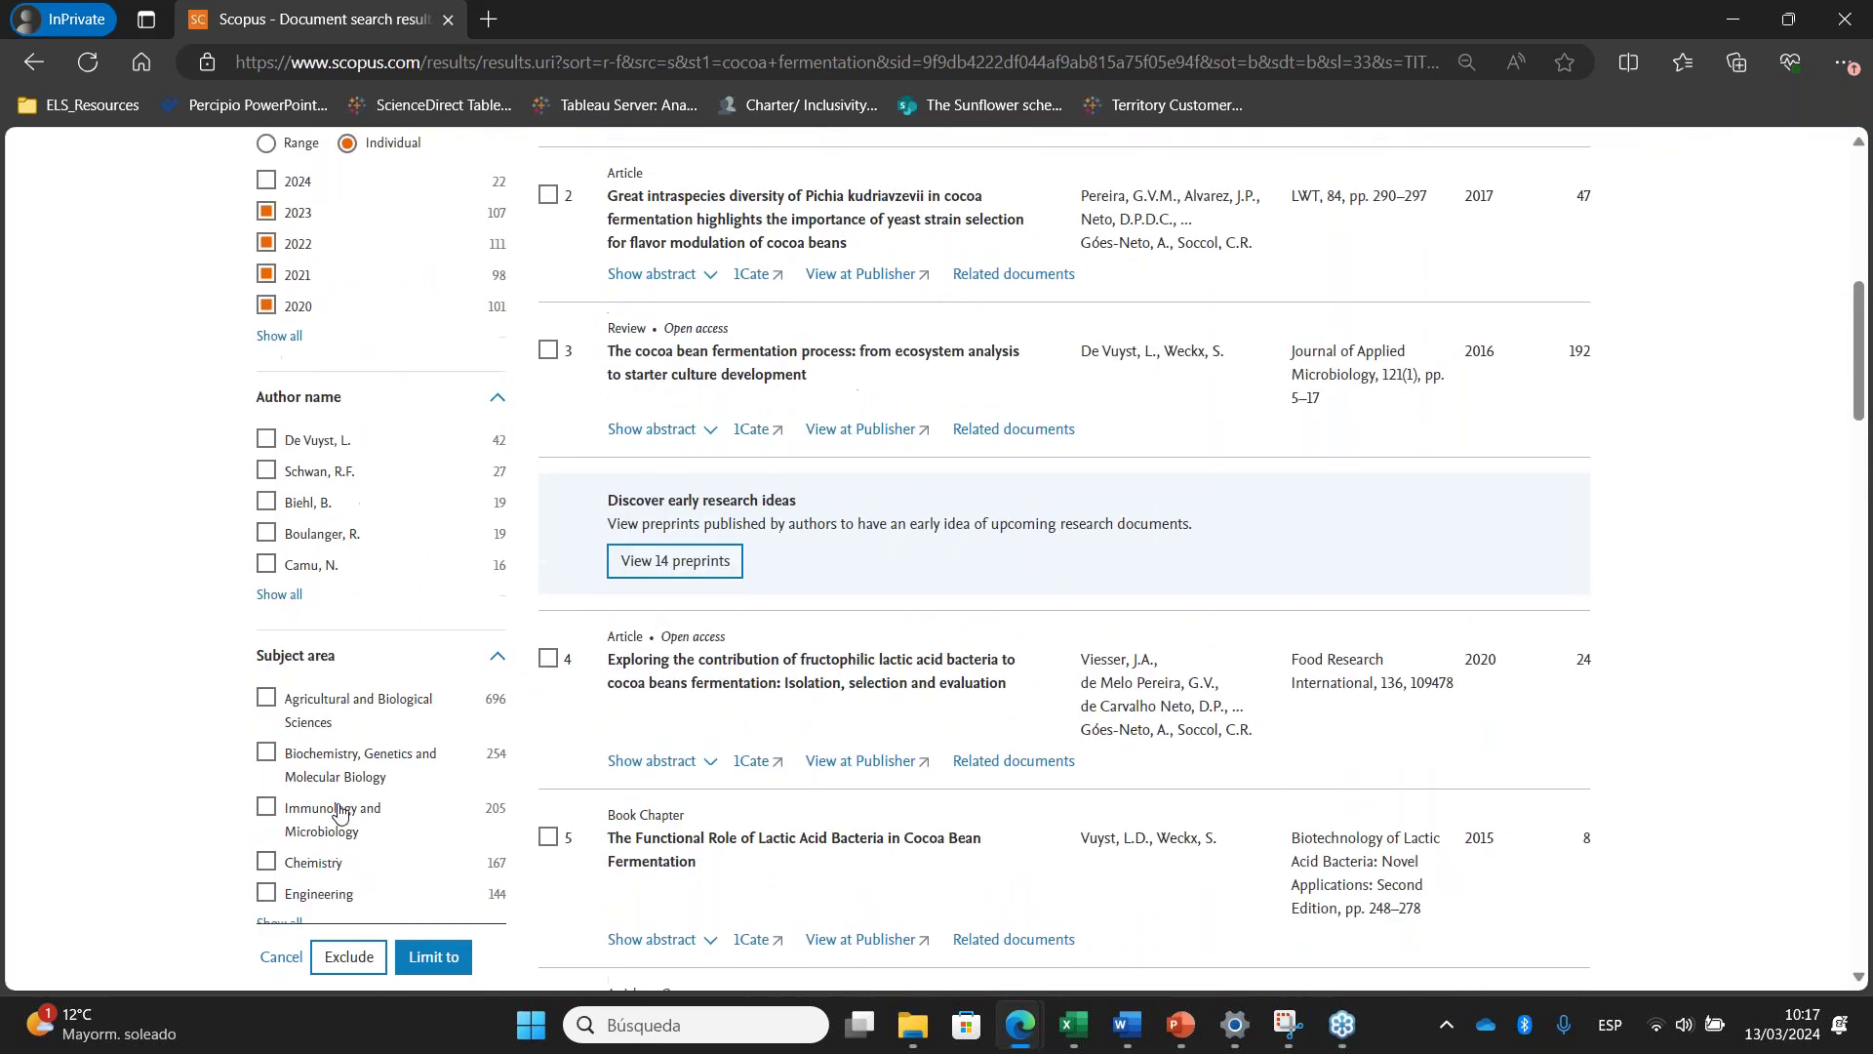
pyautogui.scroll(7, 339, 812)
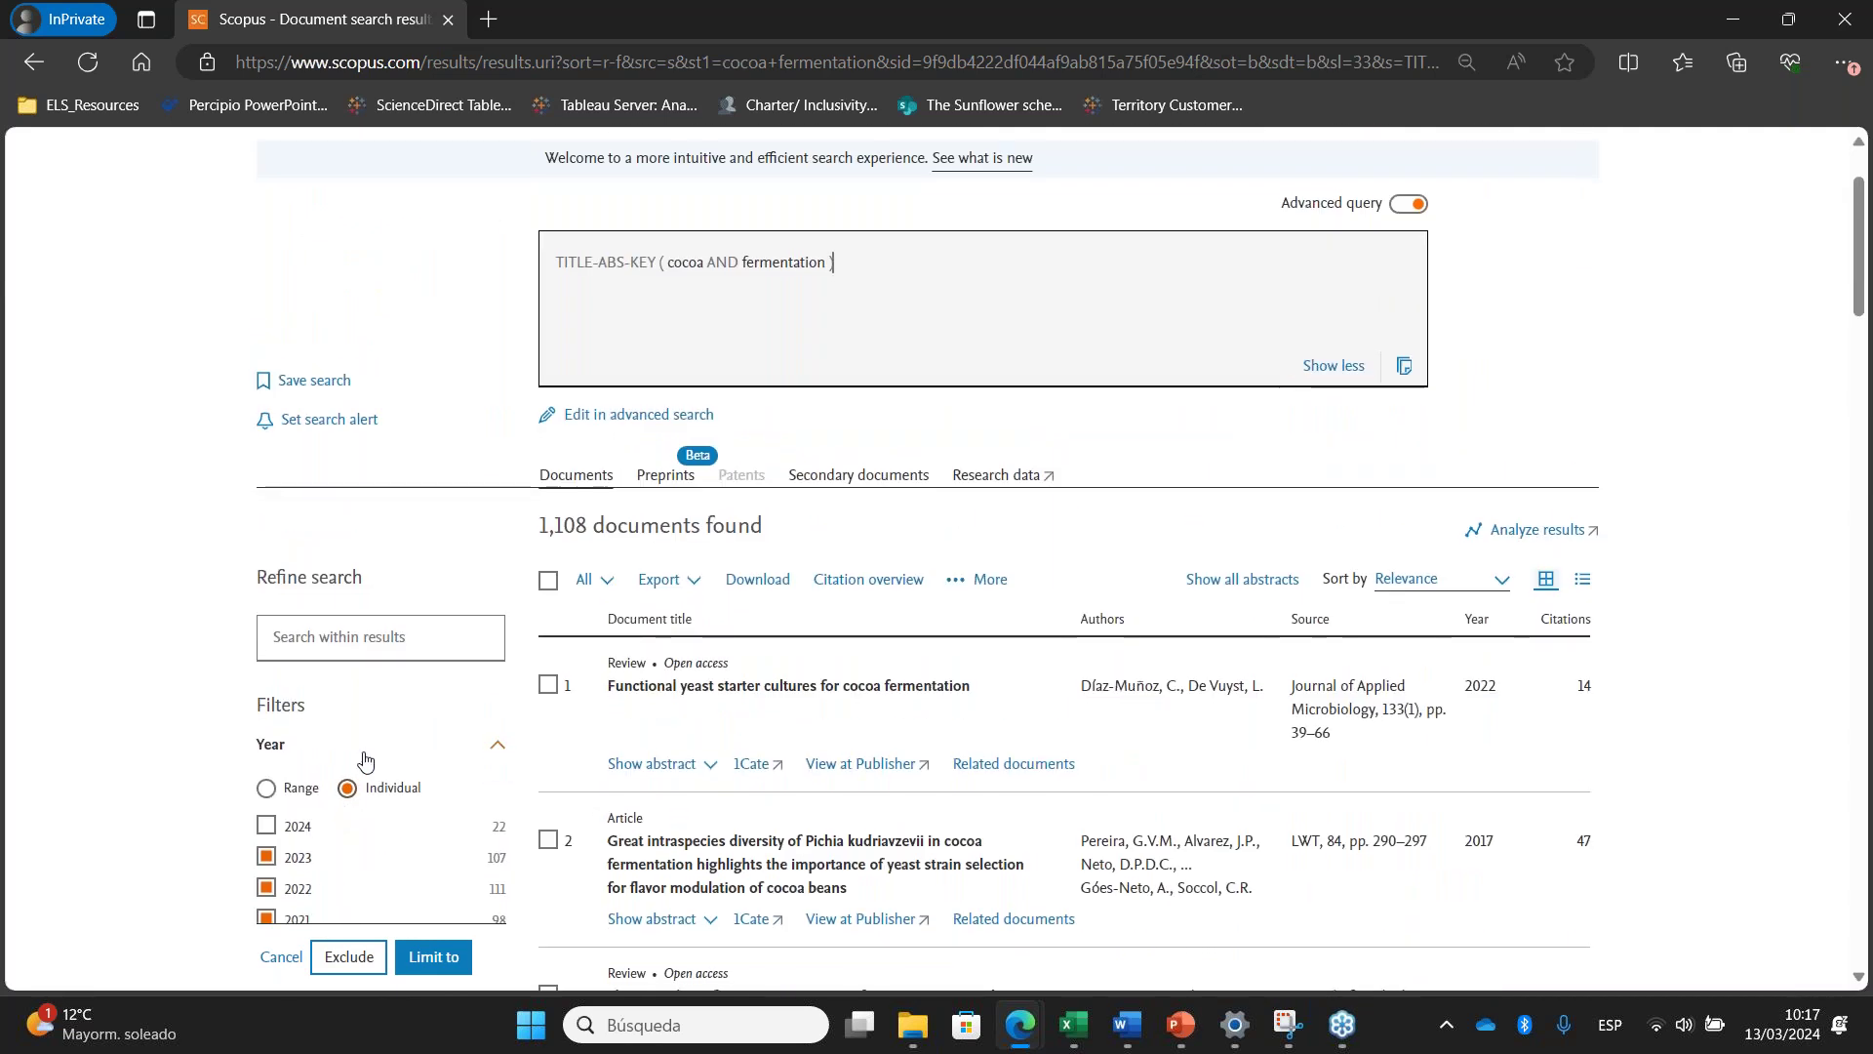
pyautogui.scroll(-15, 365, 760)
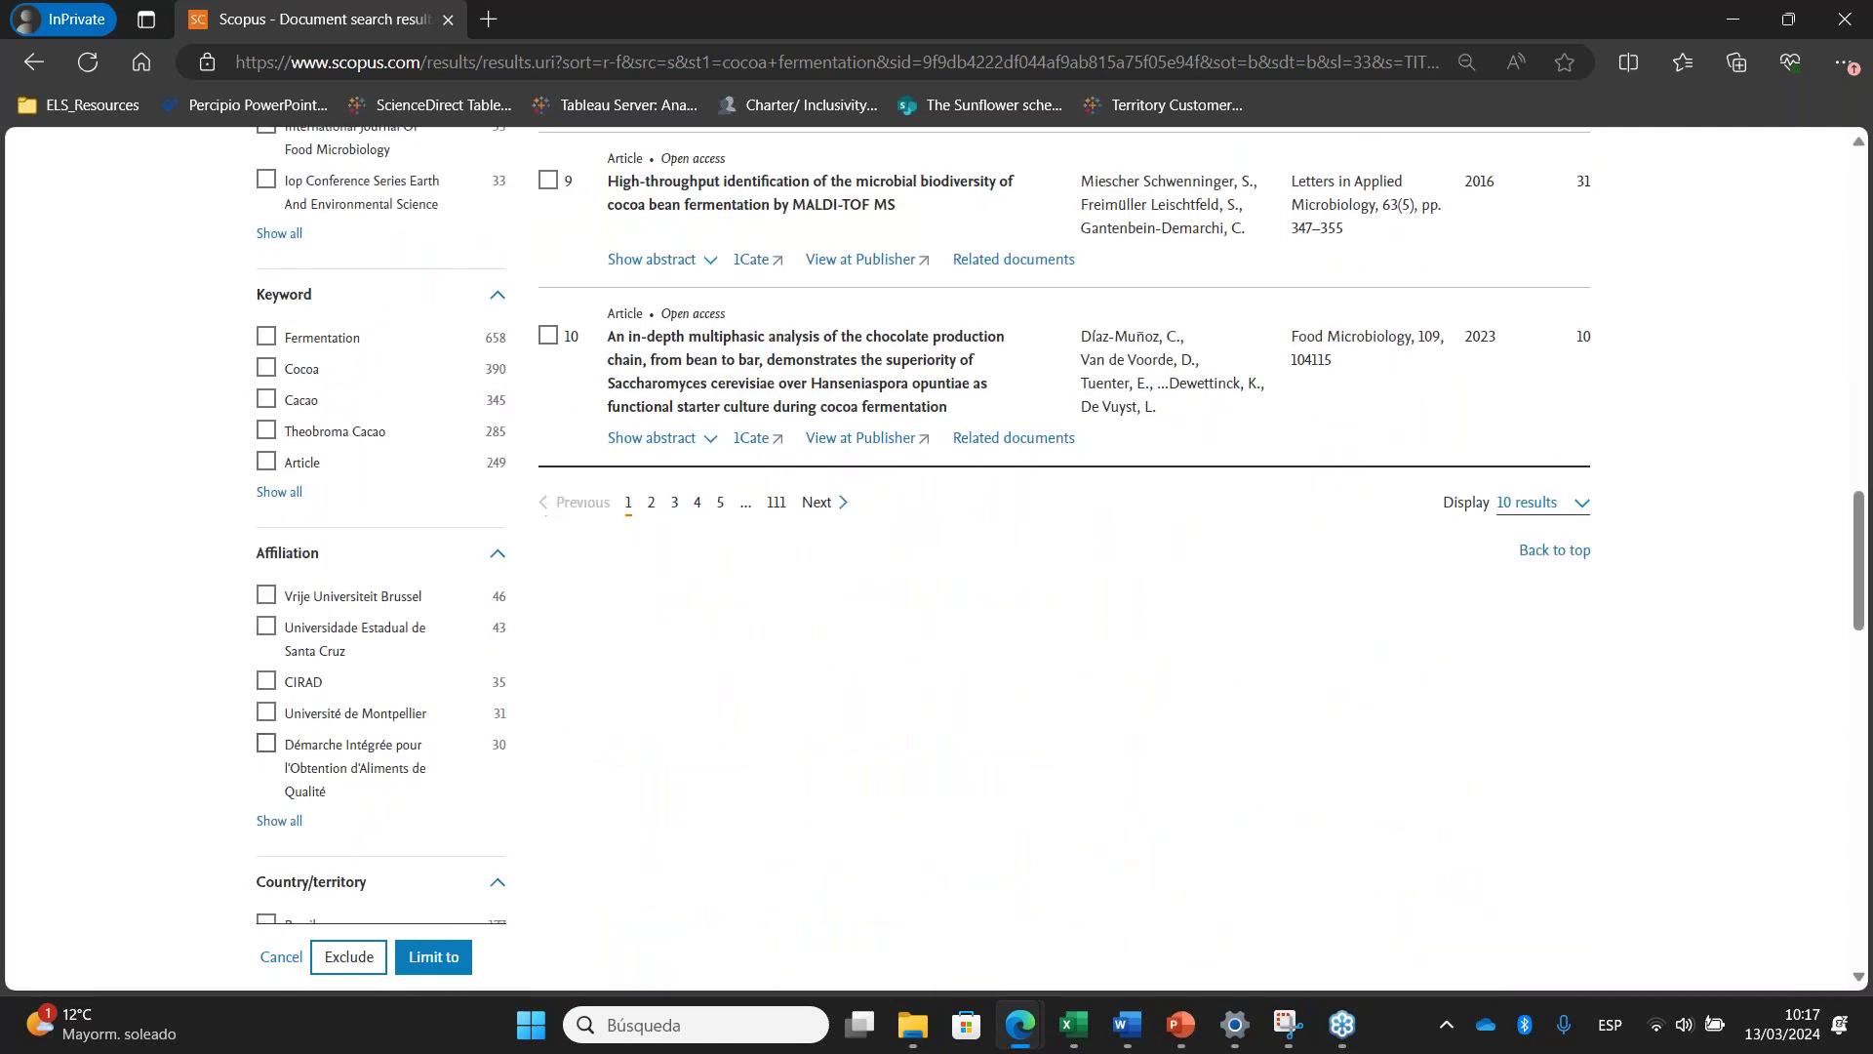
pyautogui.scroll(-14, 268, 649)
pyautogui.scroll(-5, 269, 498)
pyautogui.click(267, 495)
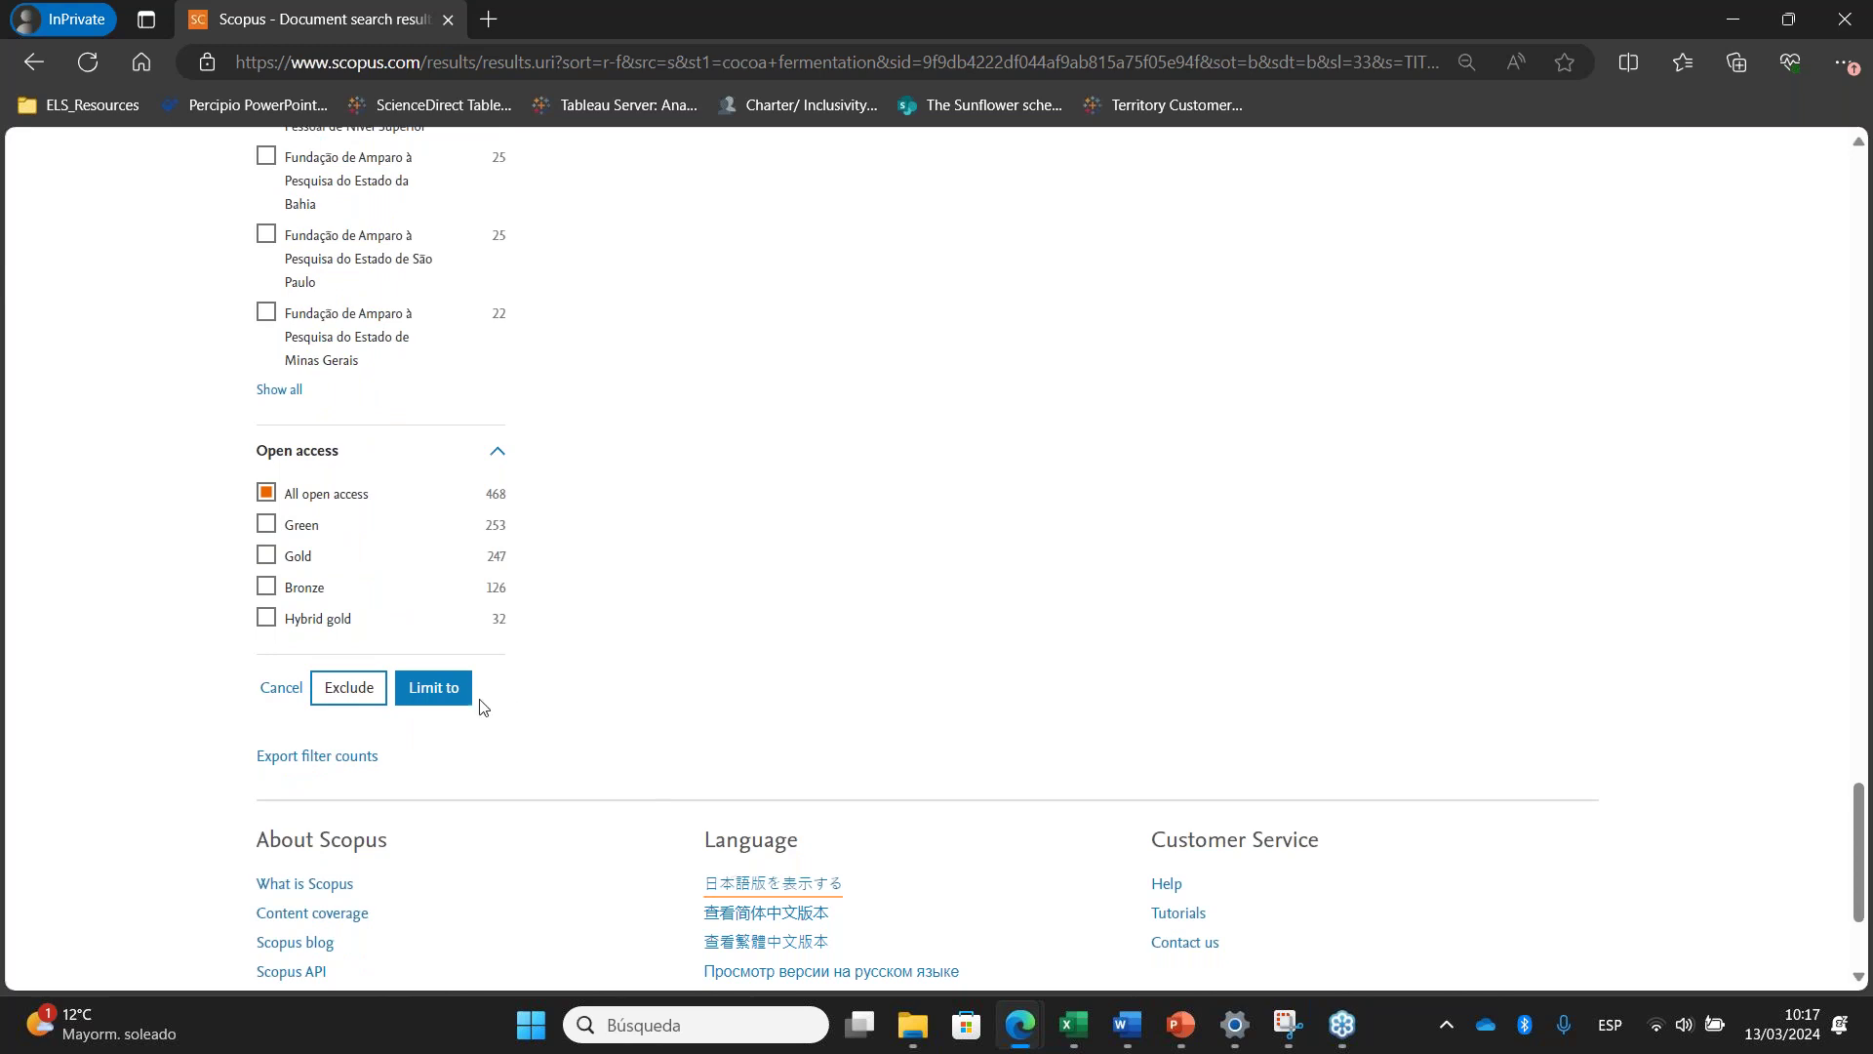
pyautogui.click(434, 689)
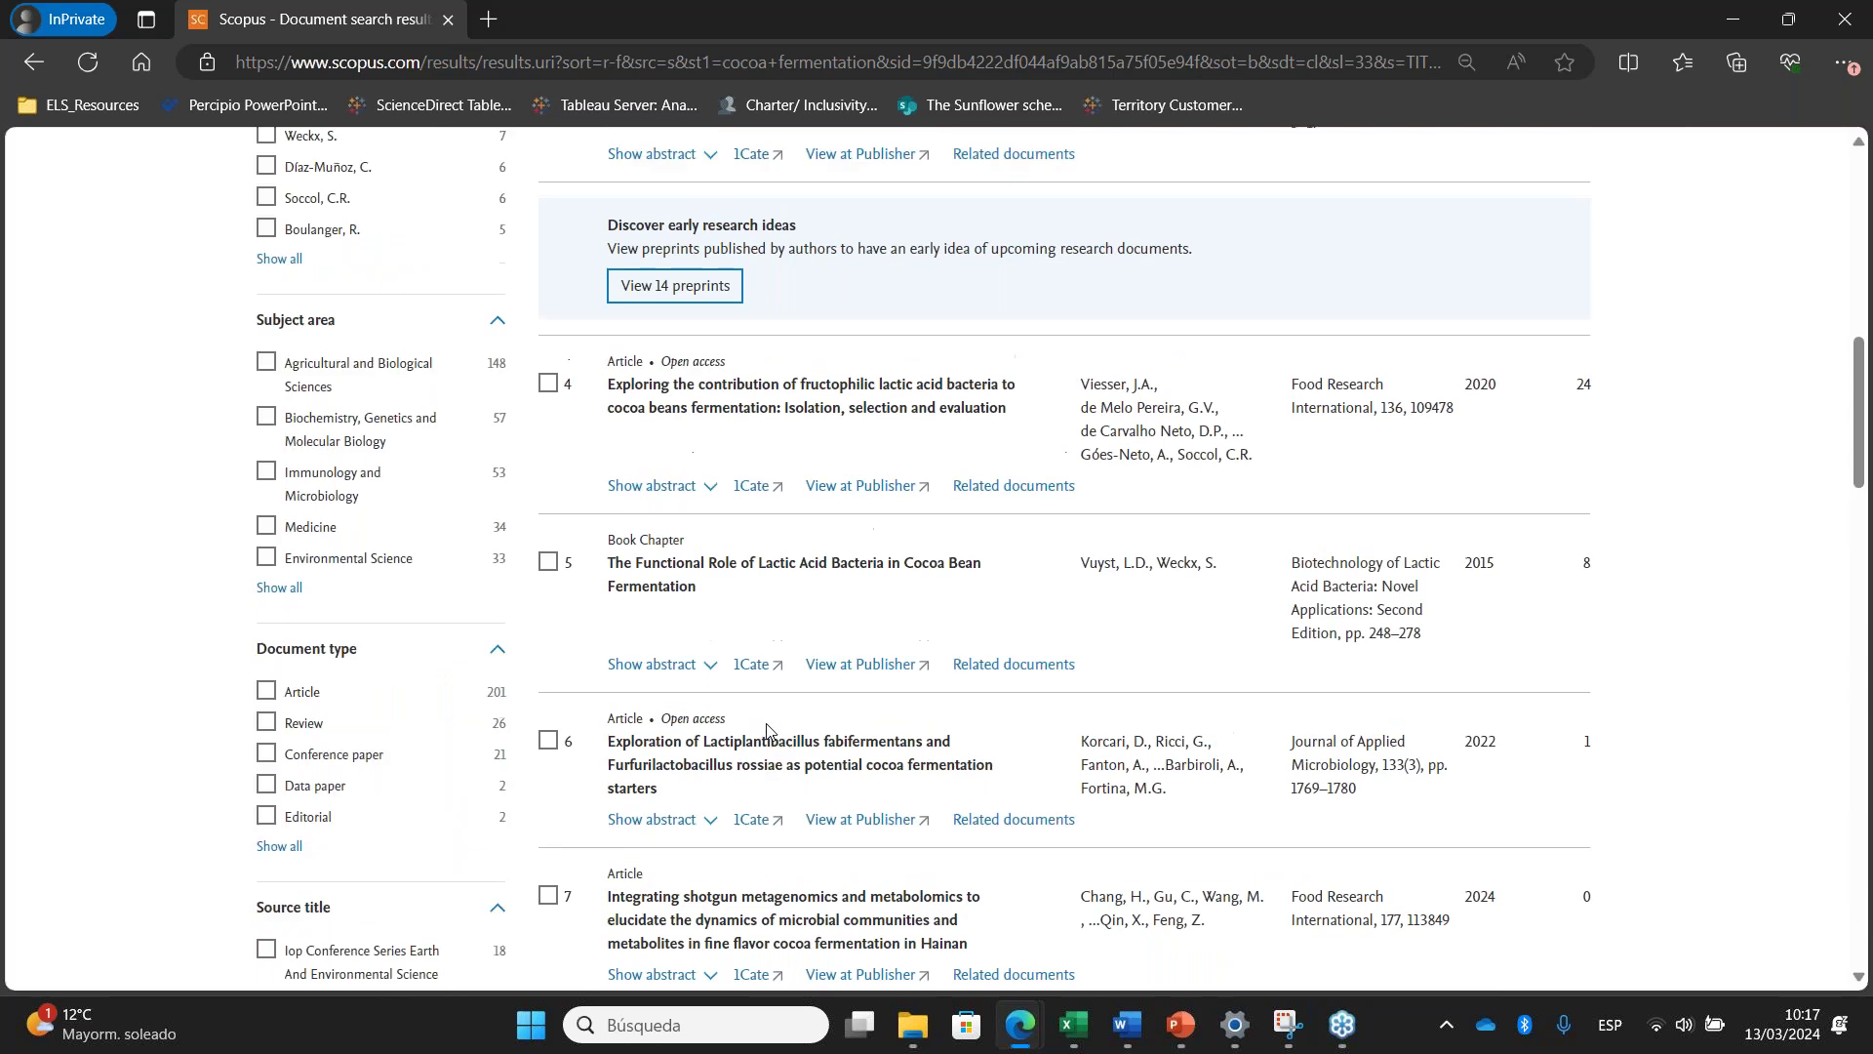
# Examine the refined query, the applied year limits and the number of documents found
pyautogui.scroll(8, 767, 729)
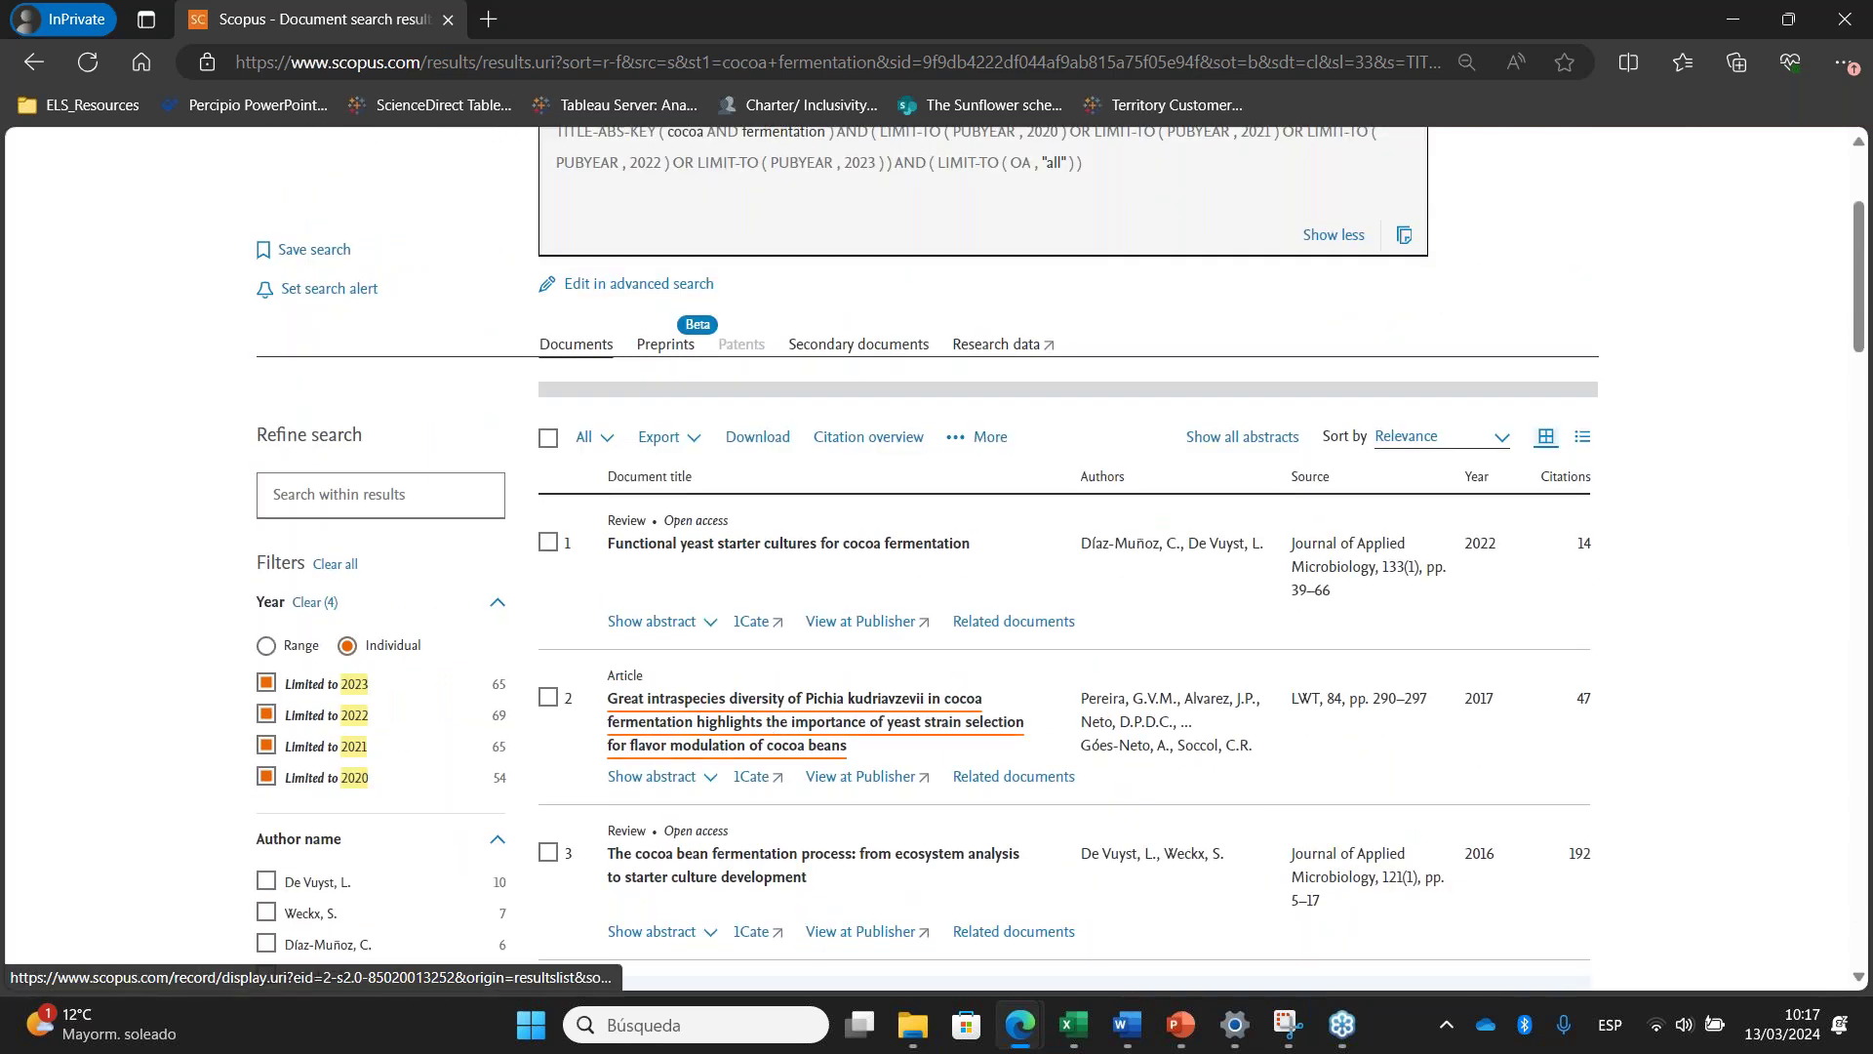
pyautogui.scroll(3, 778, 727)
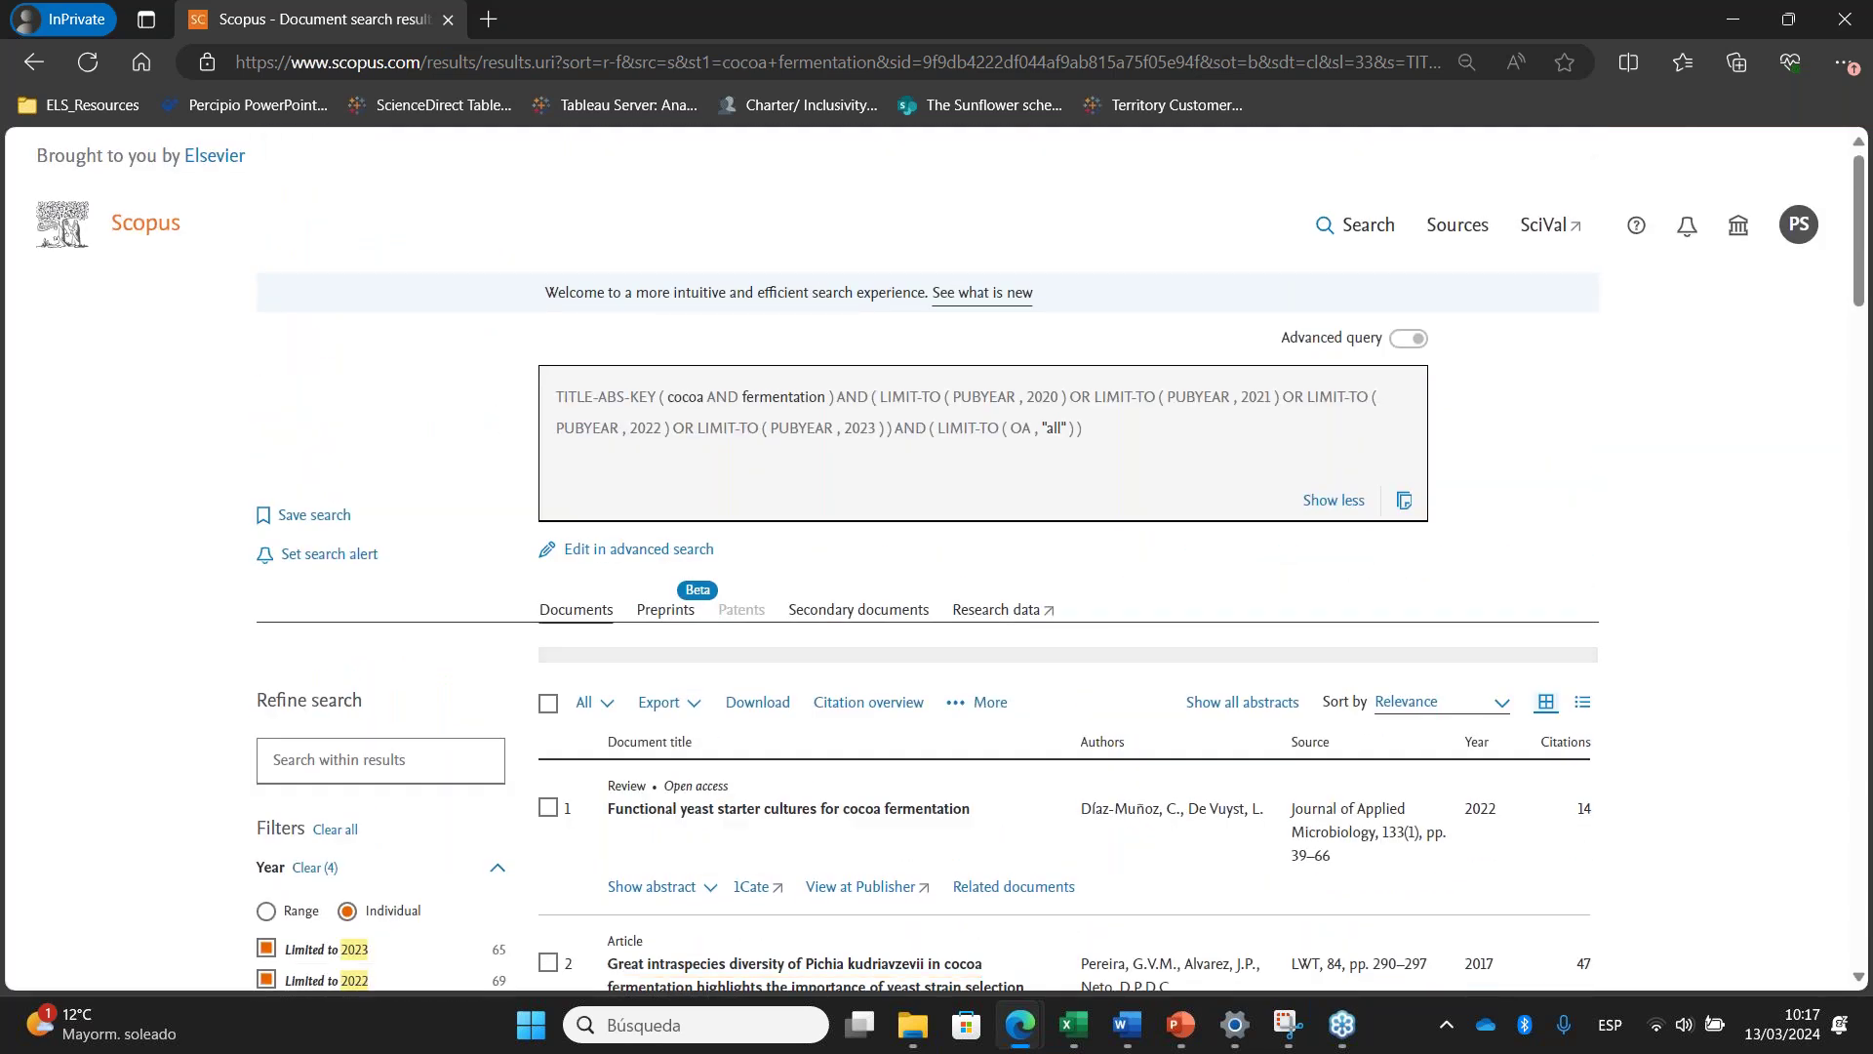
pyautogui.scroll(-5, 777, 726)
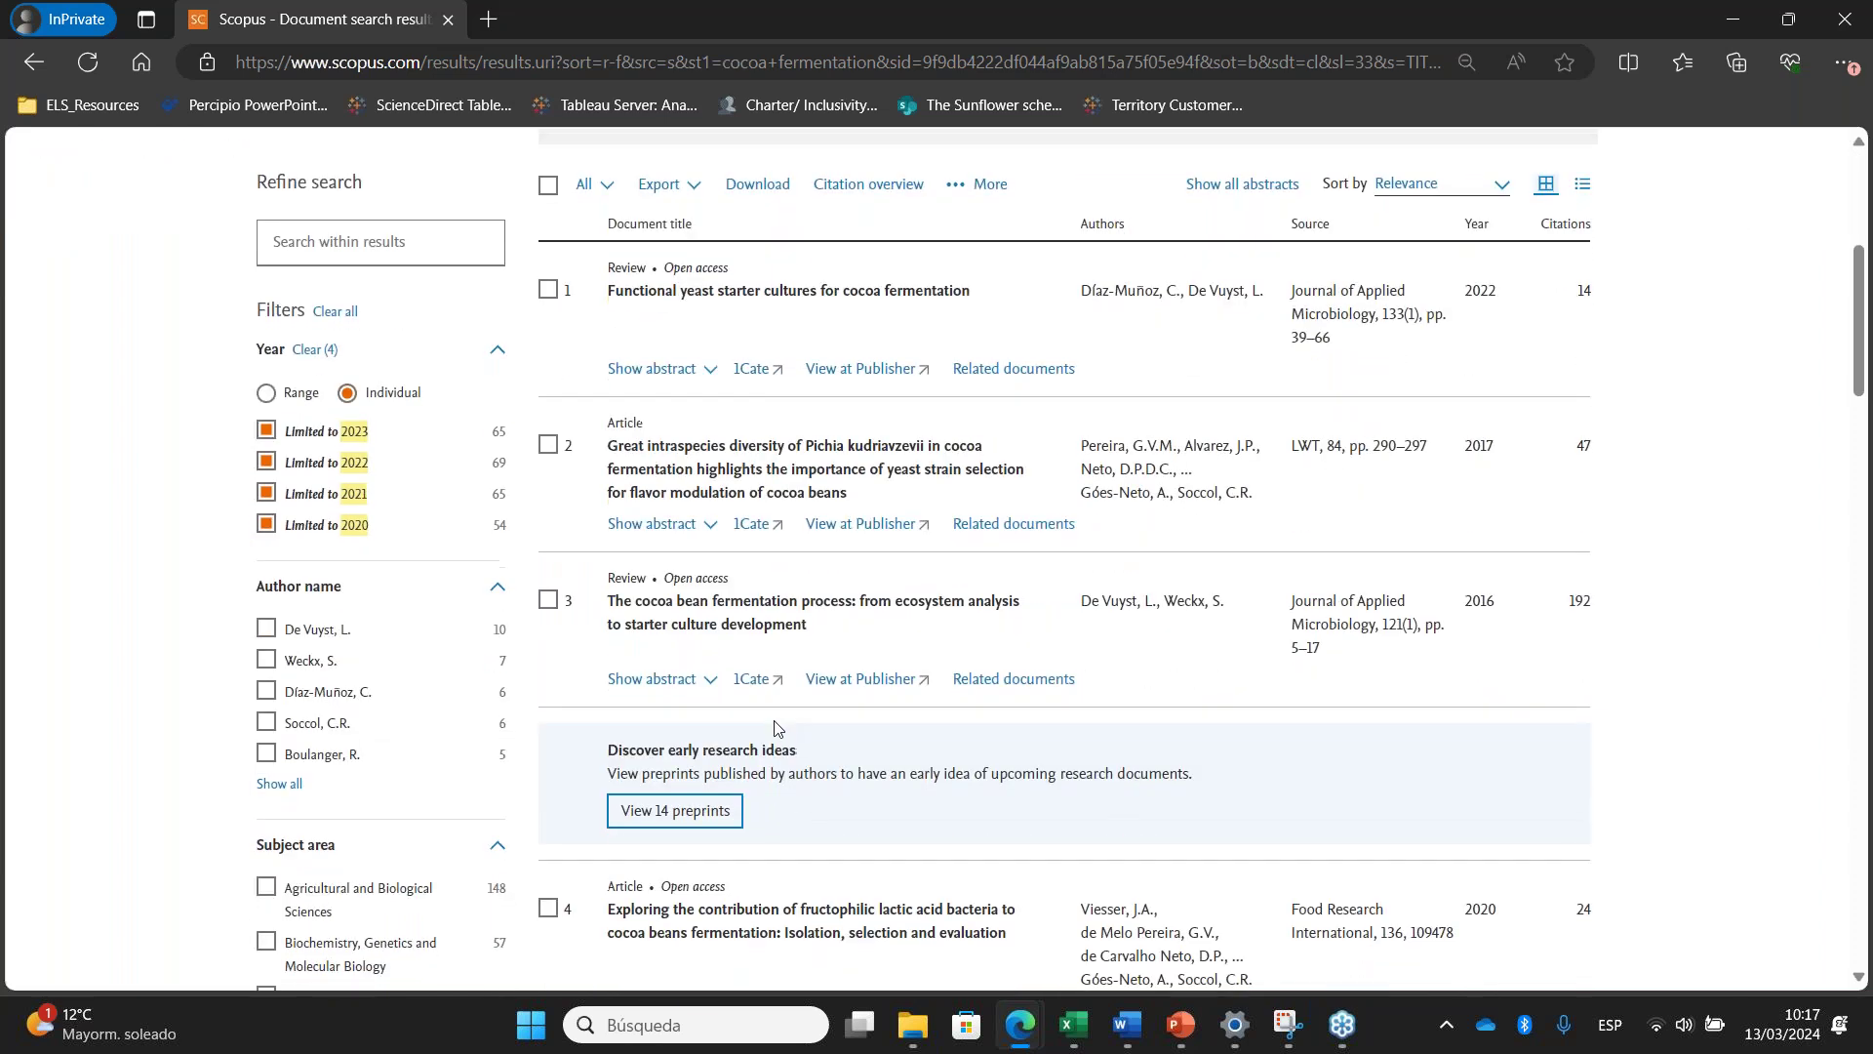
pyautogui.scroll(5, 777, 727)
pyautogui.scroll(1, 778, 727)
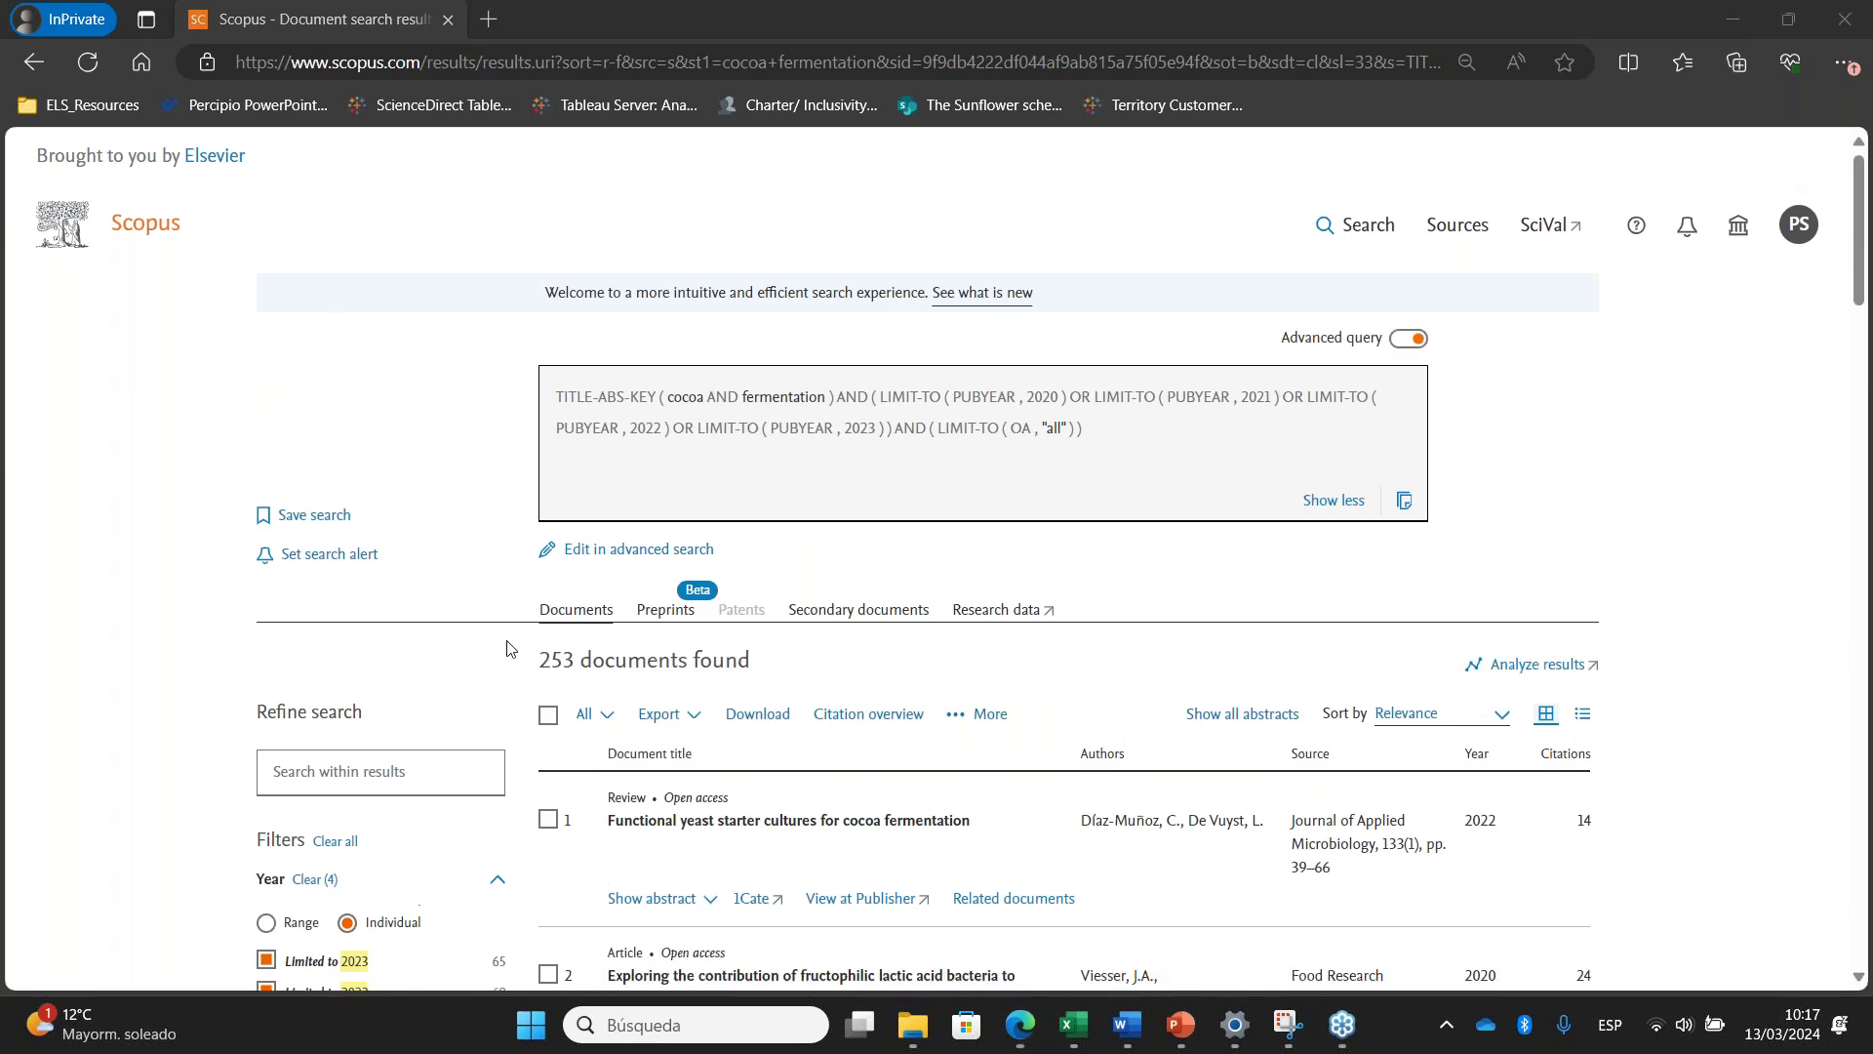
pyautogui.moveTo(539, 660); pyautogui.dragTo(712, 660)
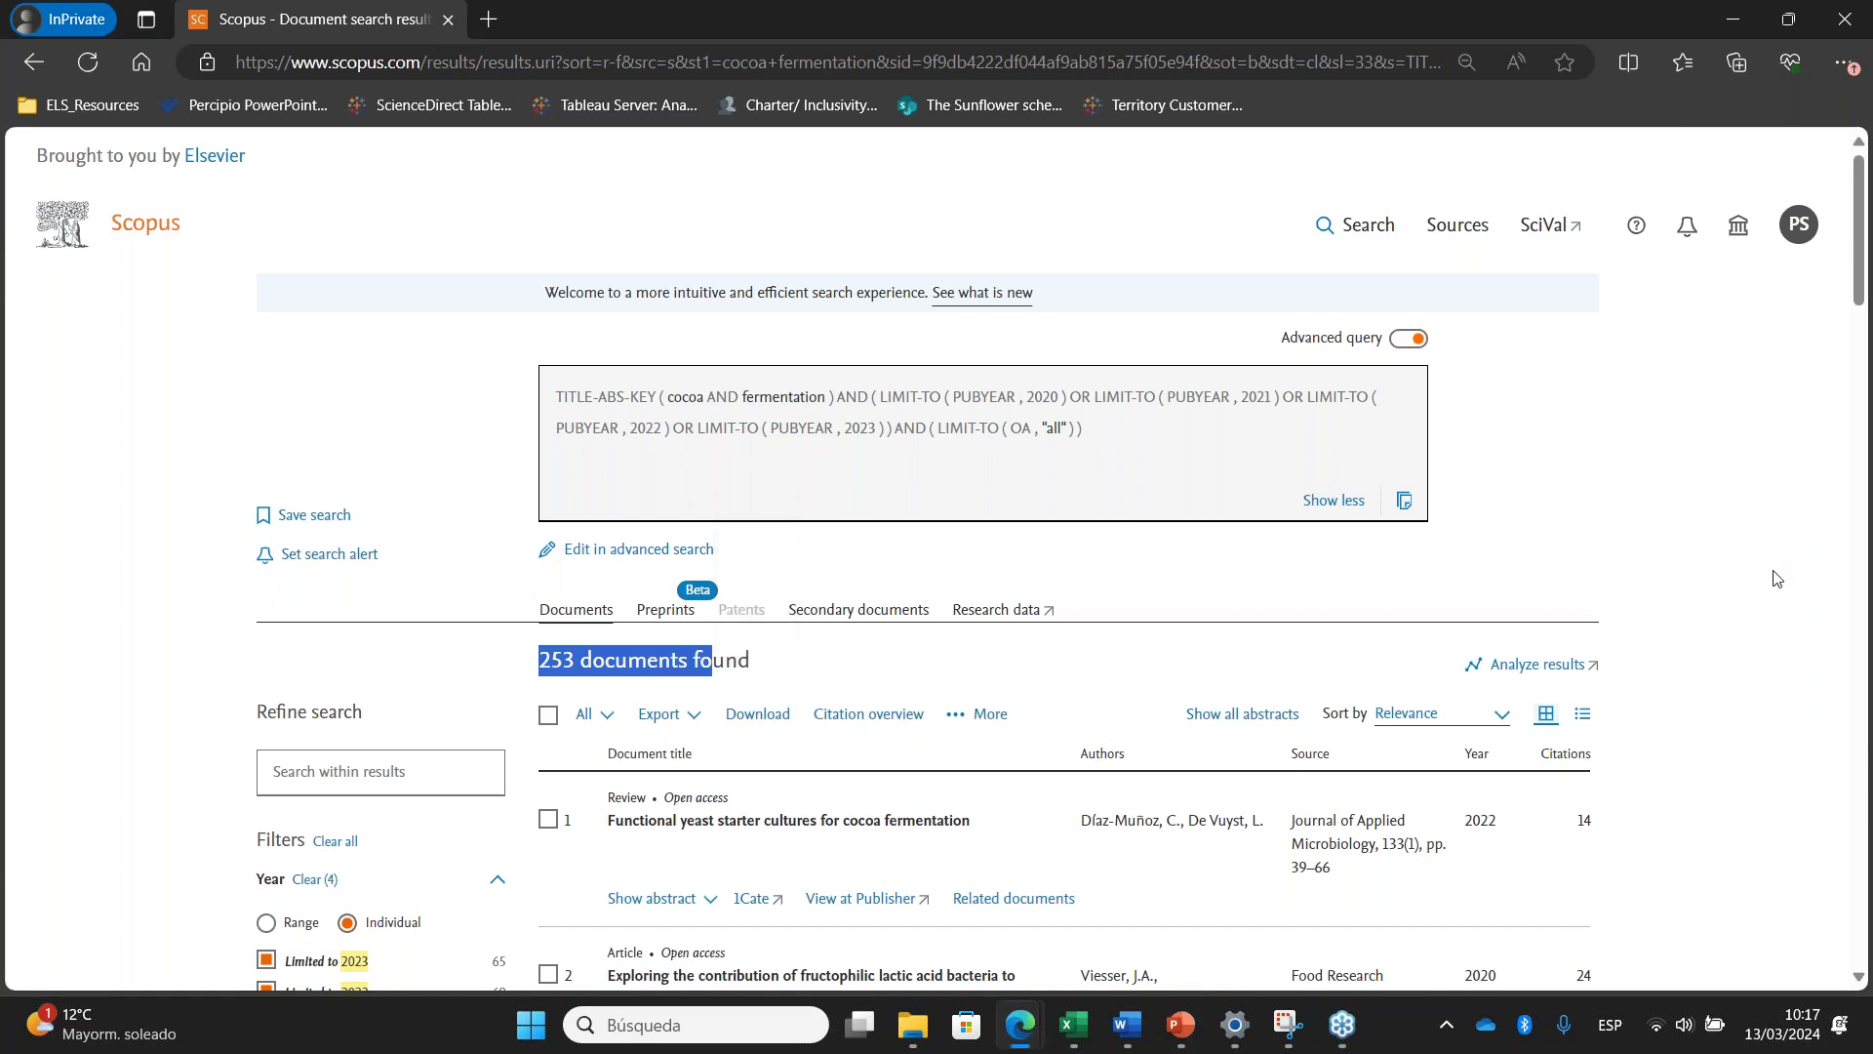
pyautogui.scroll(-1, 1153, 589)
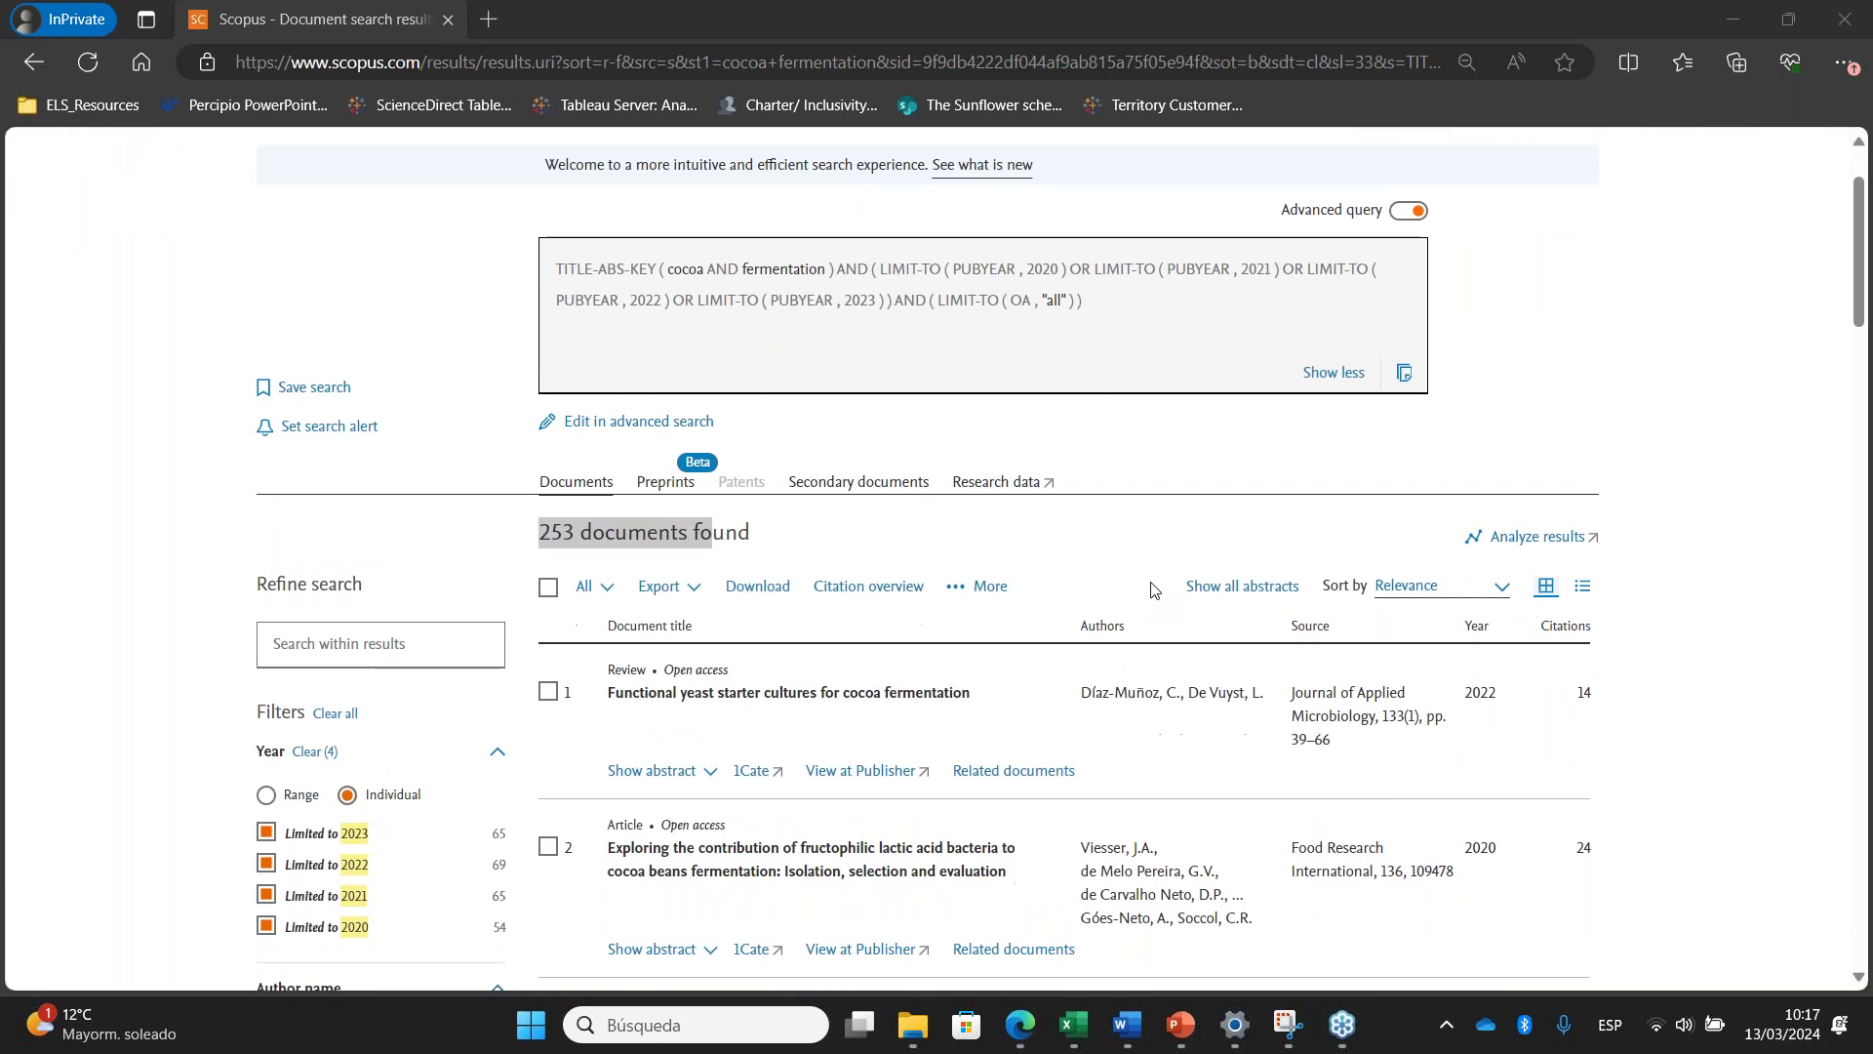
pyautogui.scroll(-1, 1154, 588)
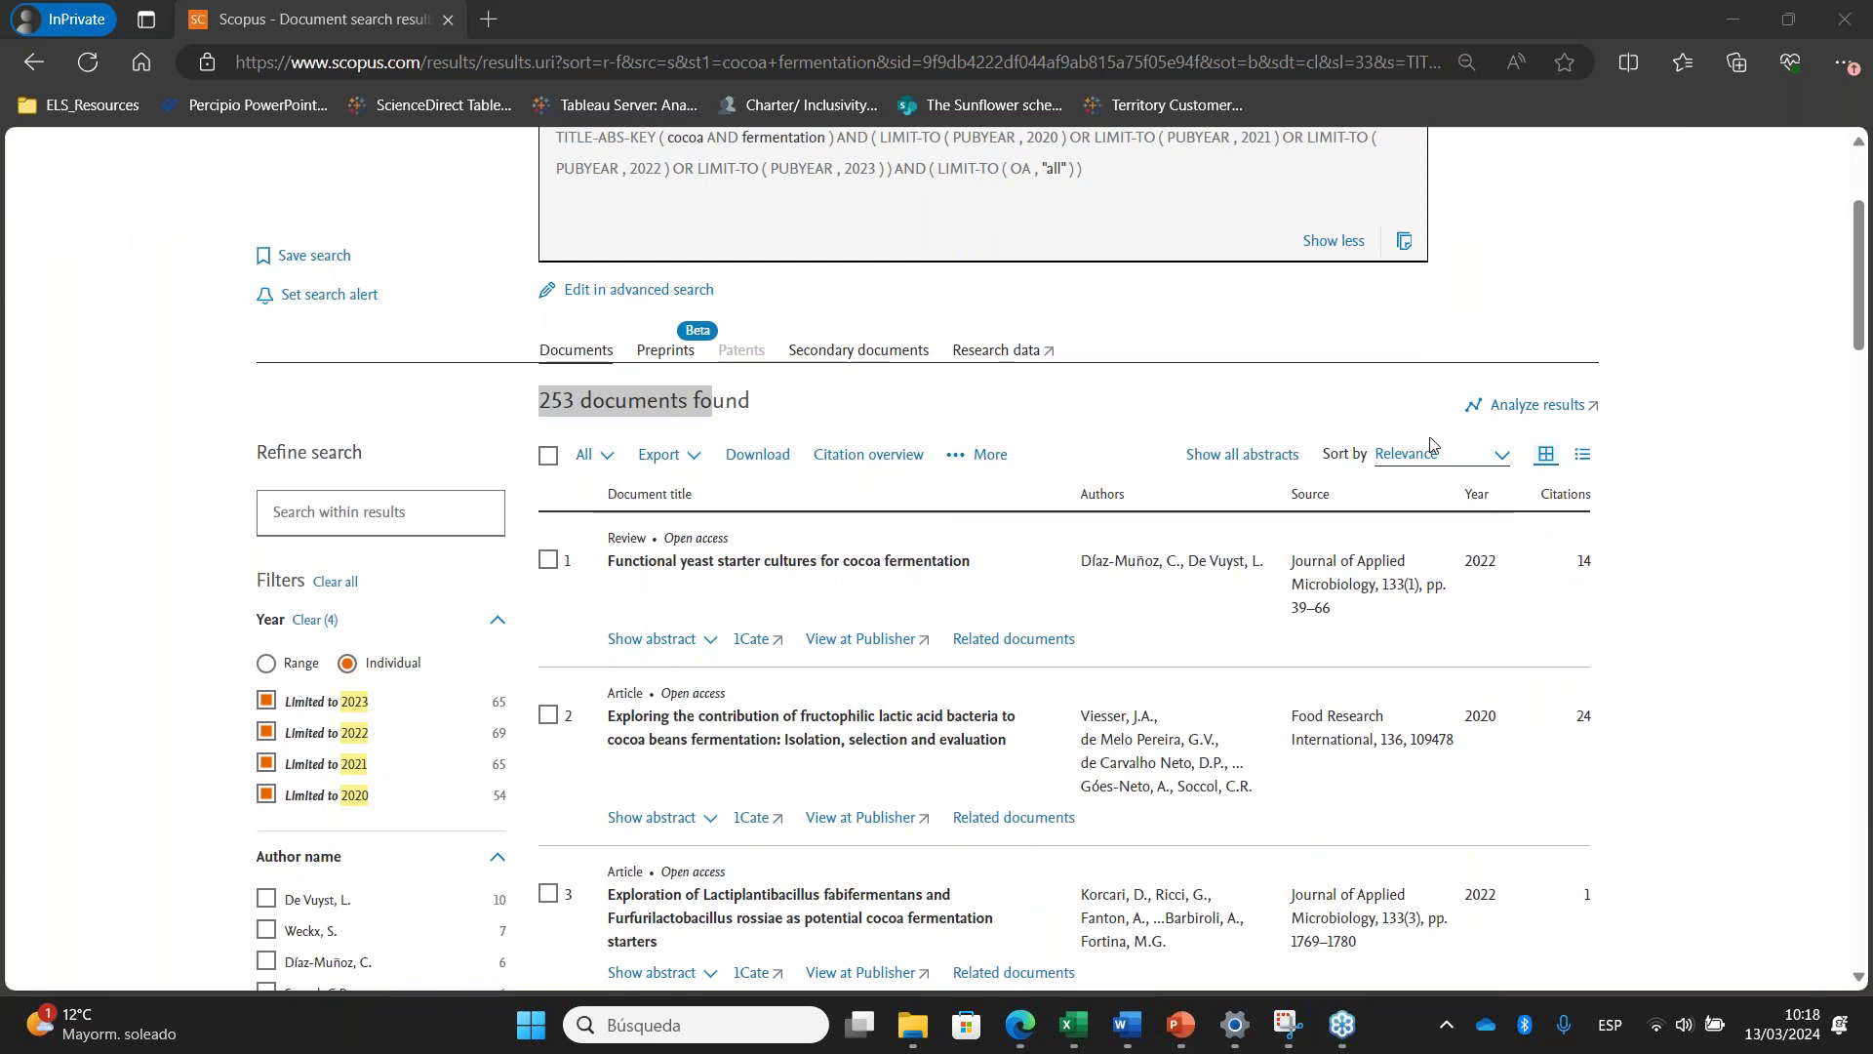
# Sort the results by Date (newest) and re-sort them by Cited by (highest)
pyautogui.click(1509, 463)
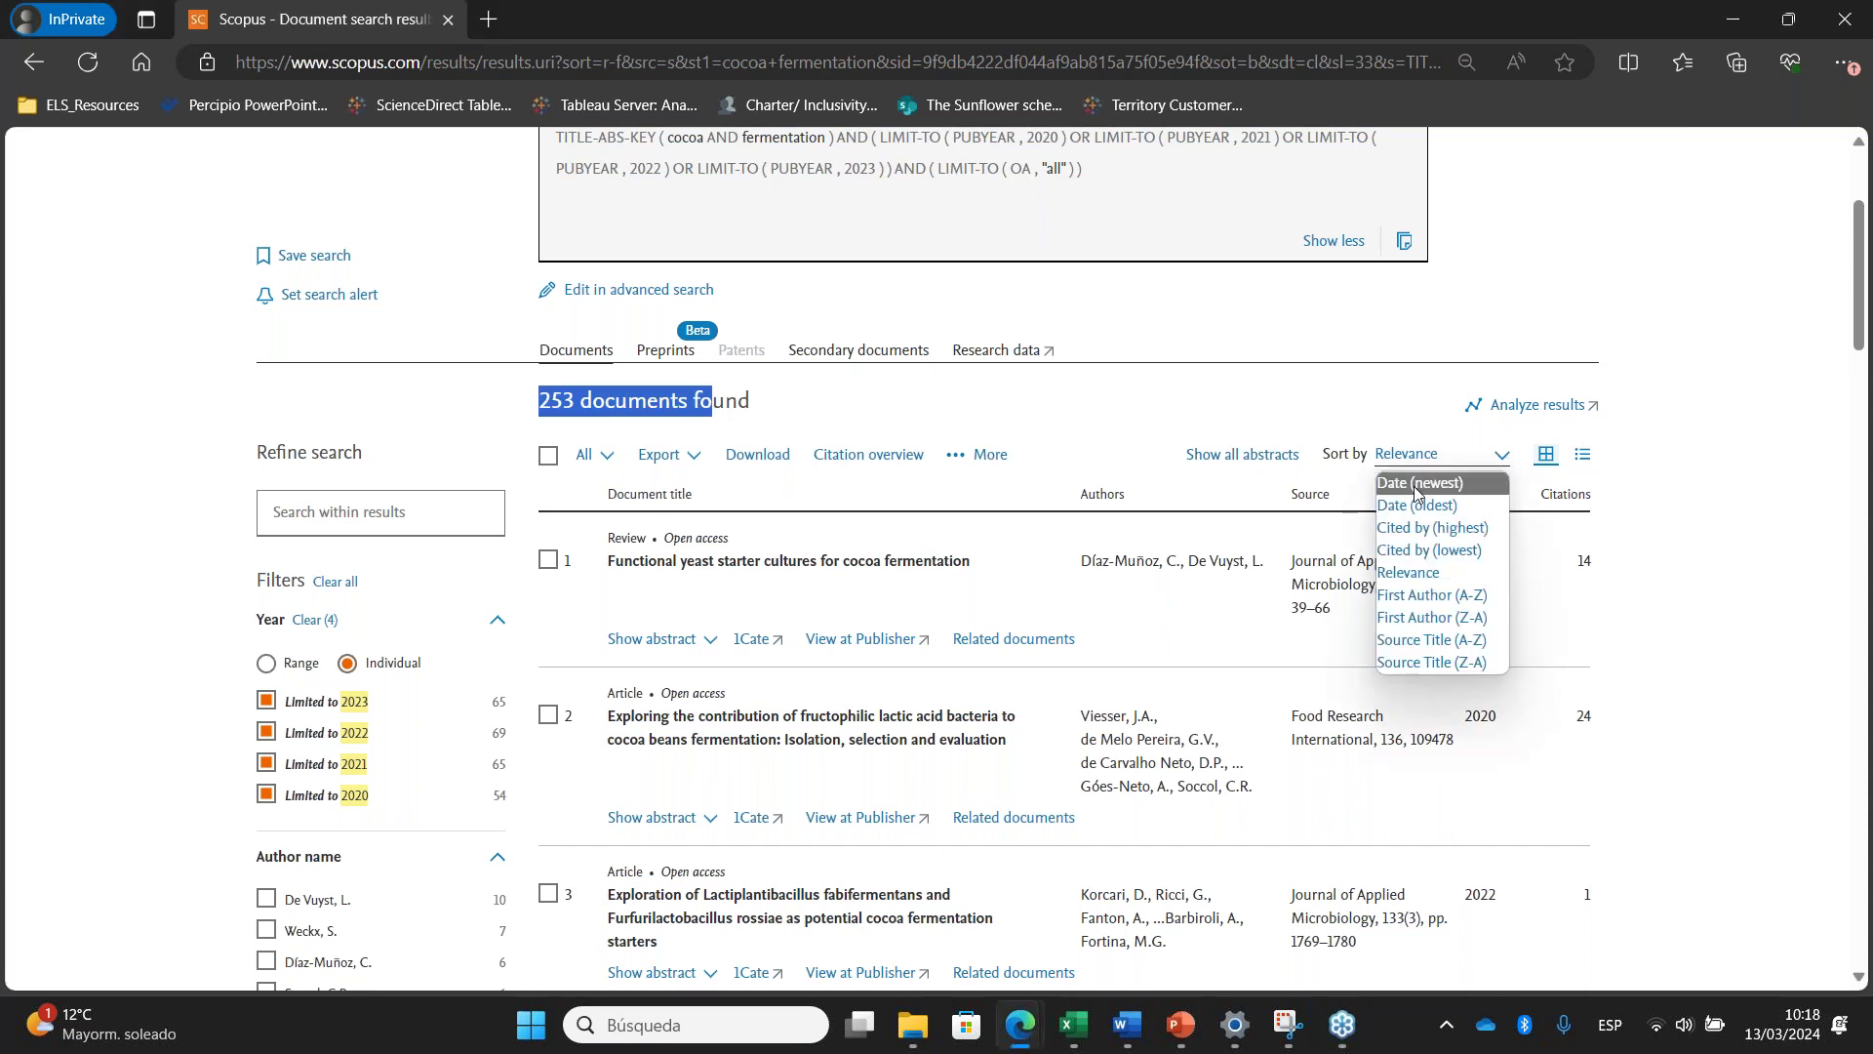
pyautogui.click(1417, 492)
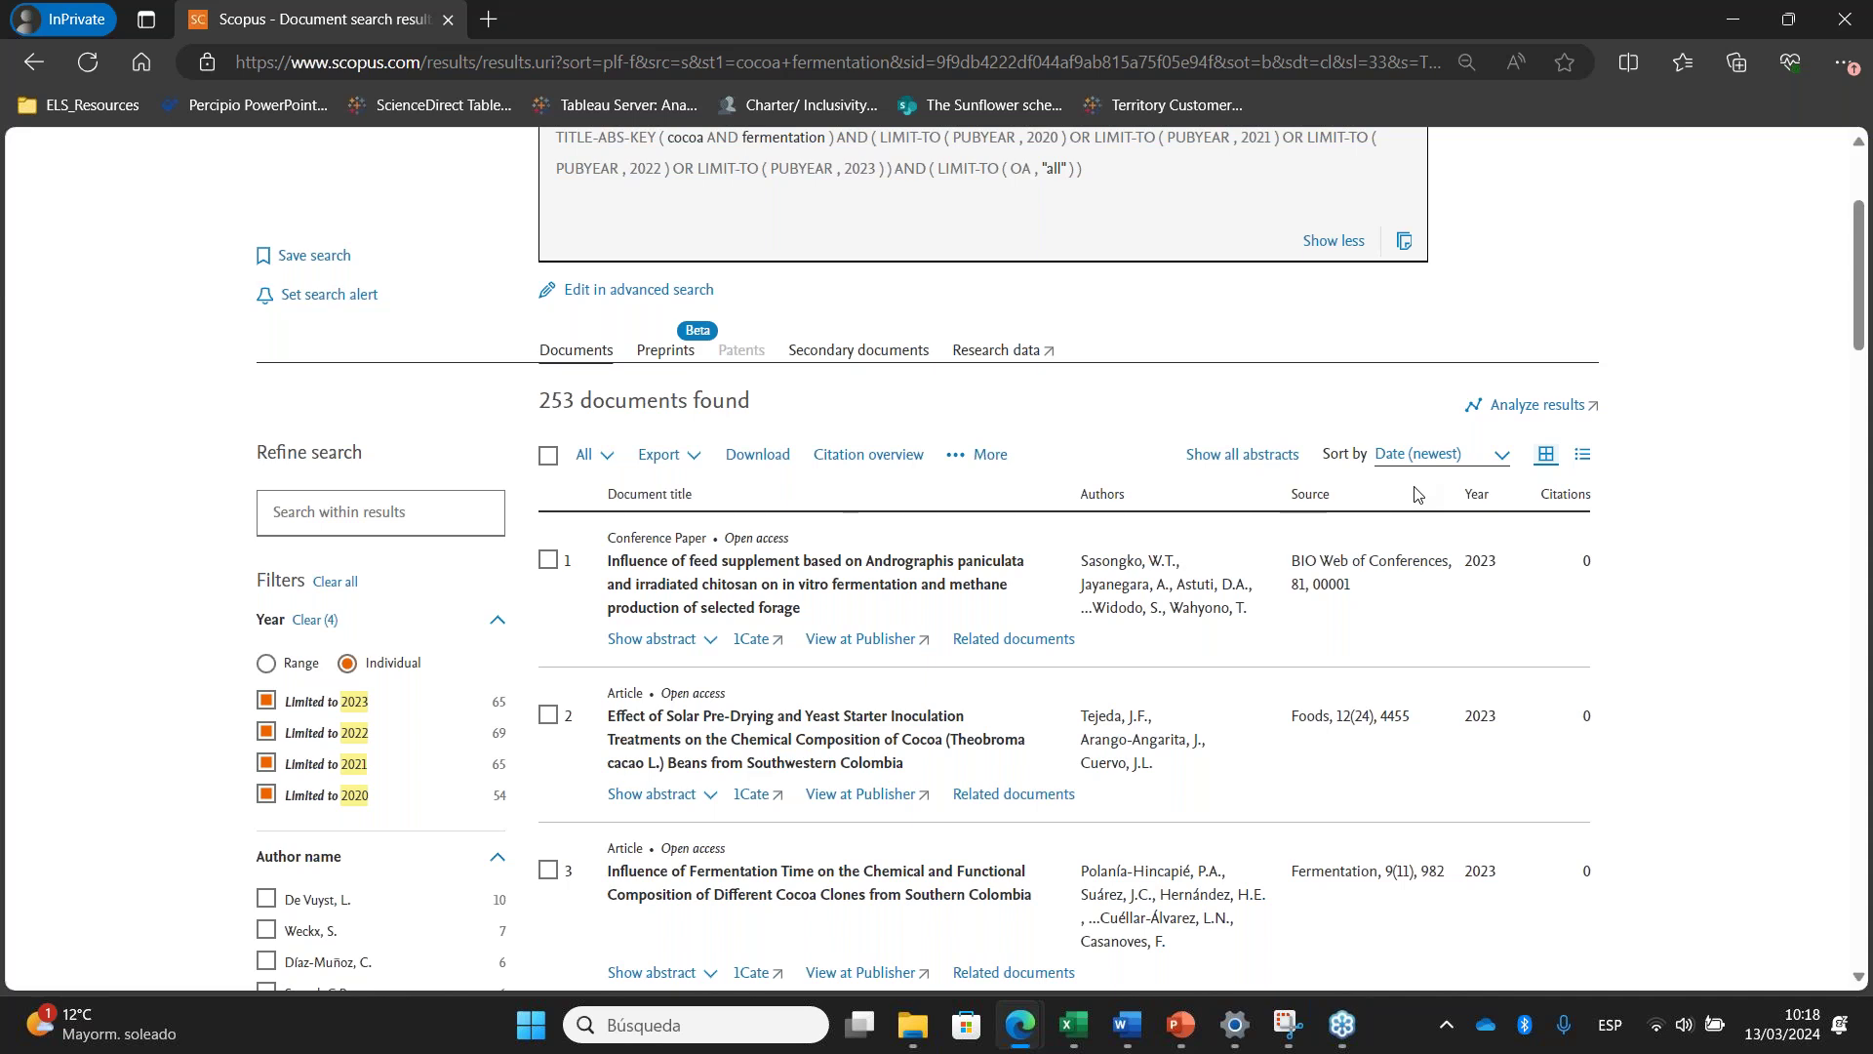
pyautogui.click(1500, 461)
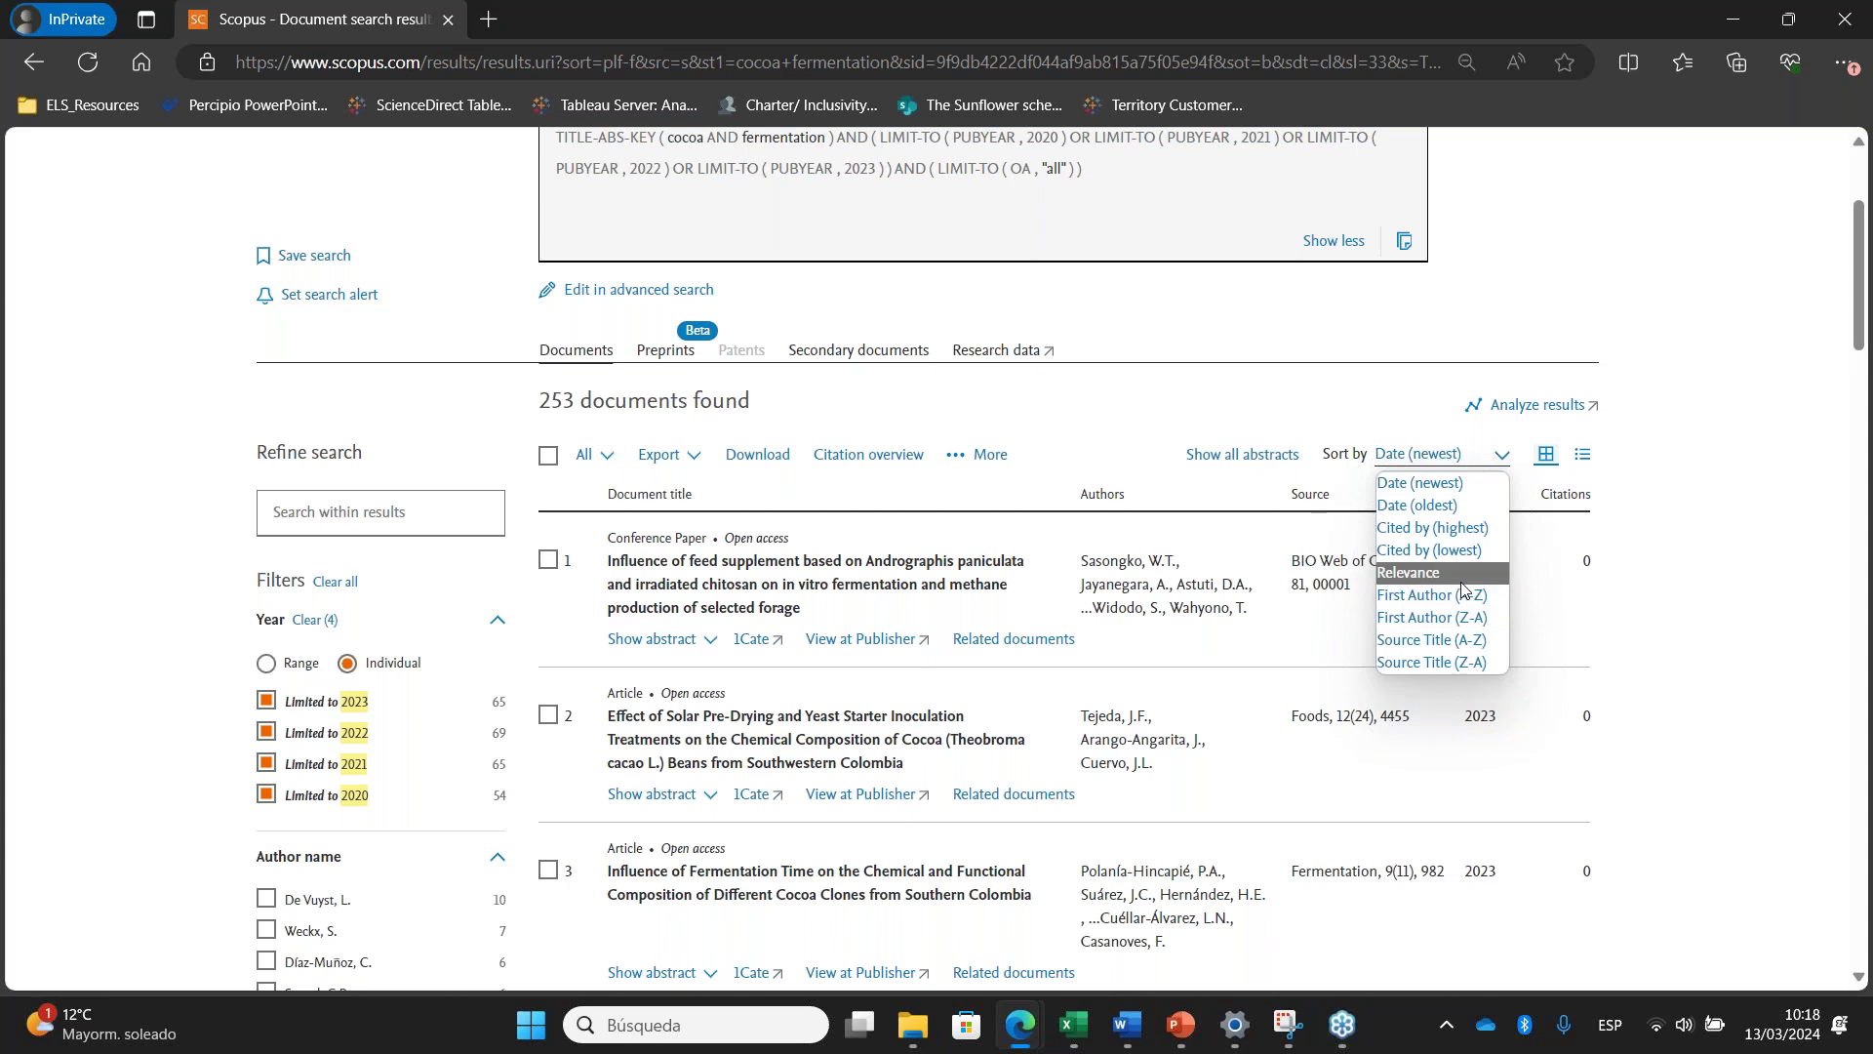
pyautogui.click(1458, 528)
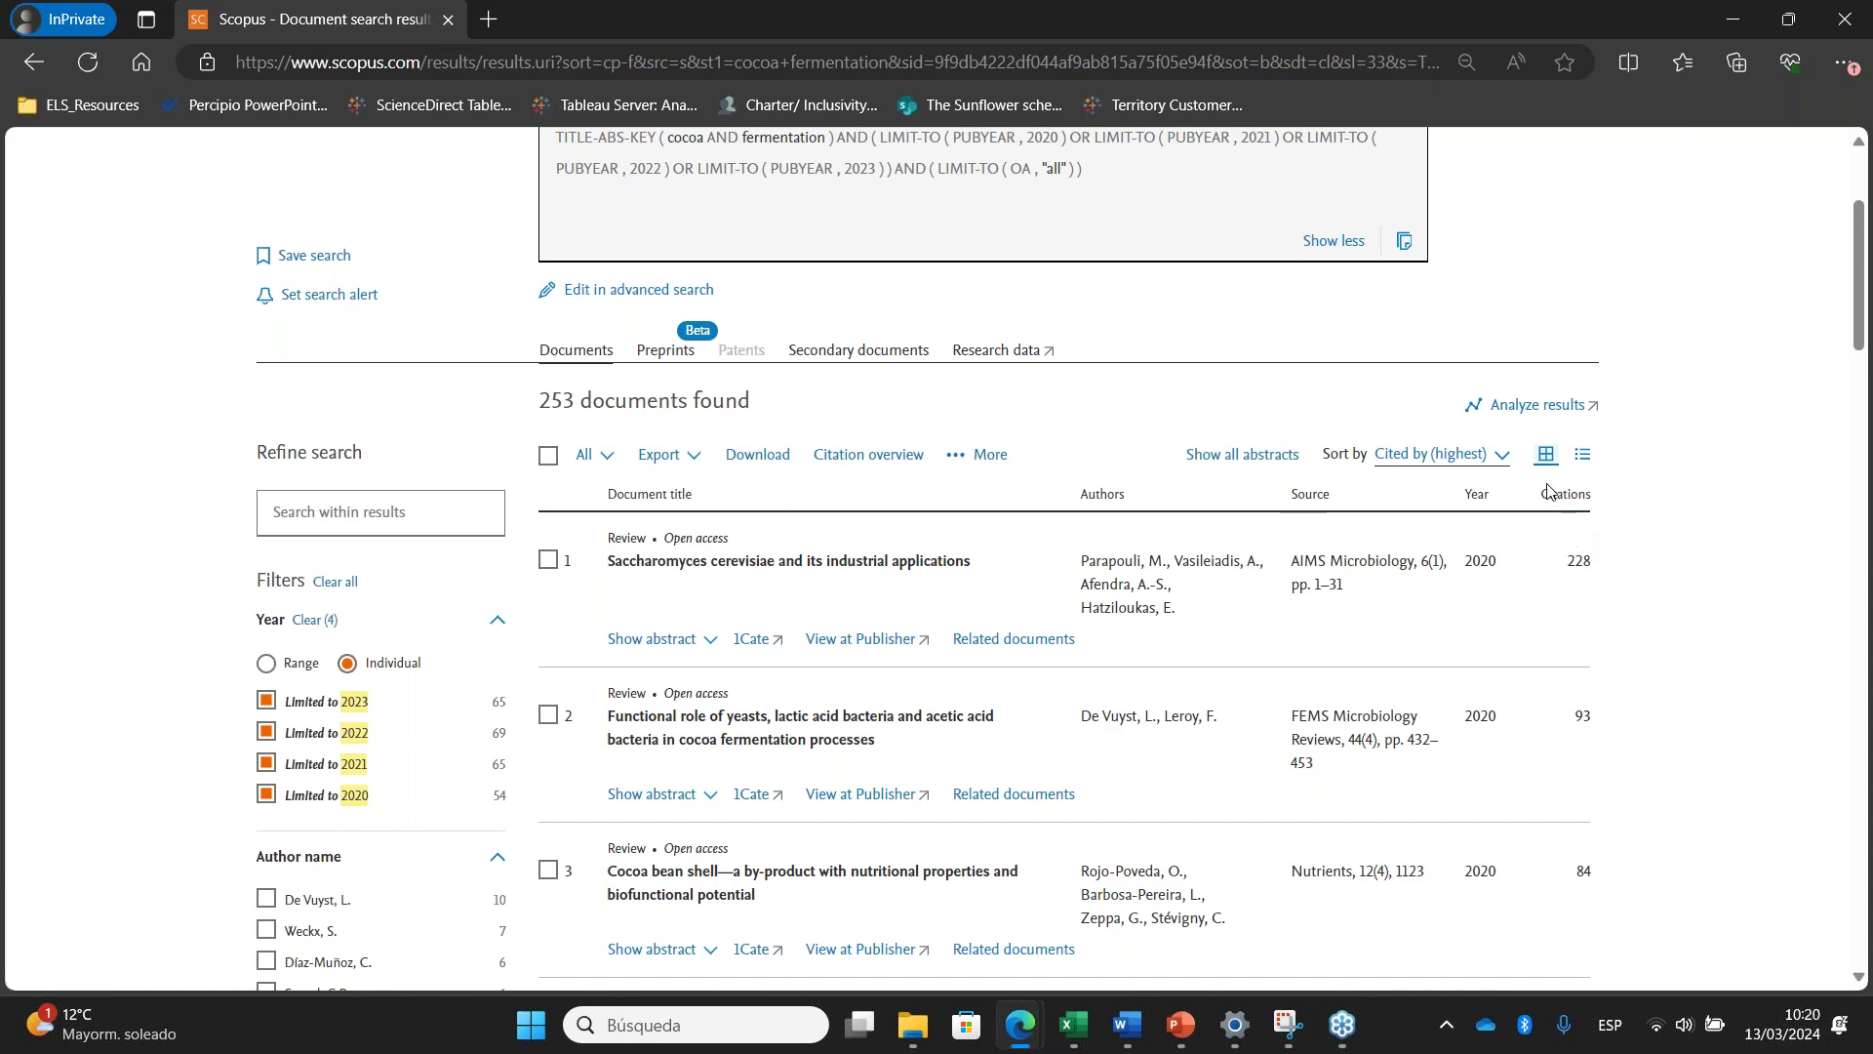
# Sort the results by Relevance and highlight the open access label of the first document
pyautogui.click(1503, 459)
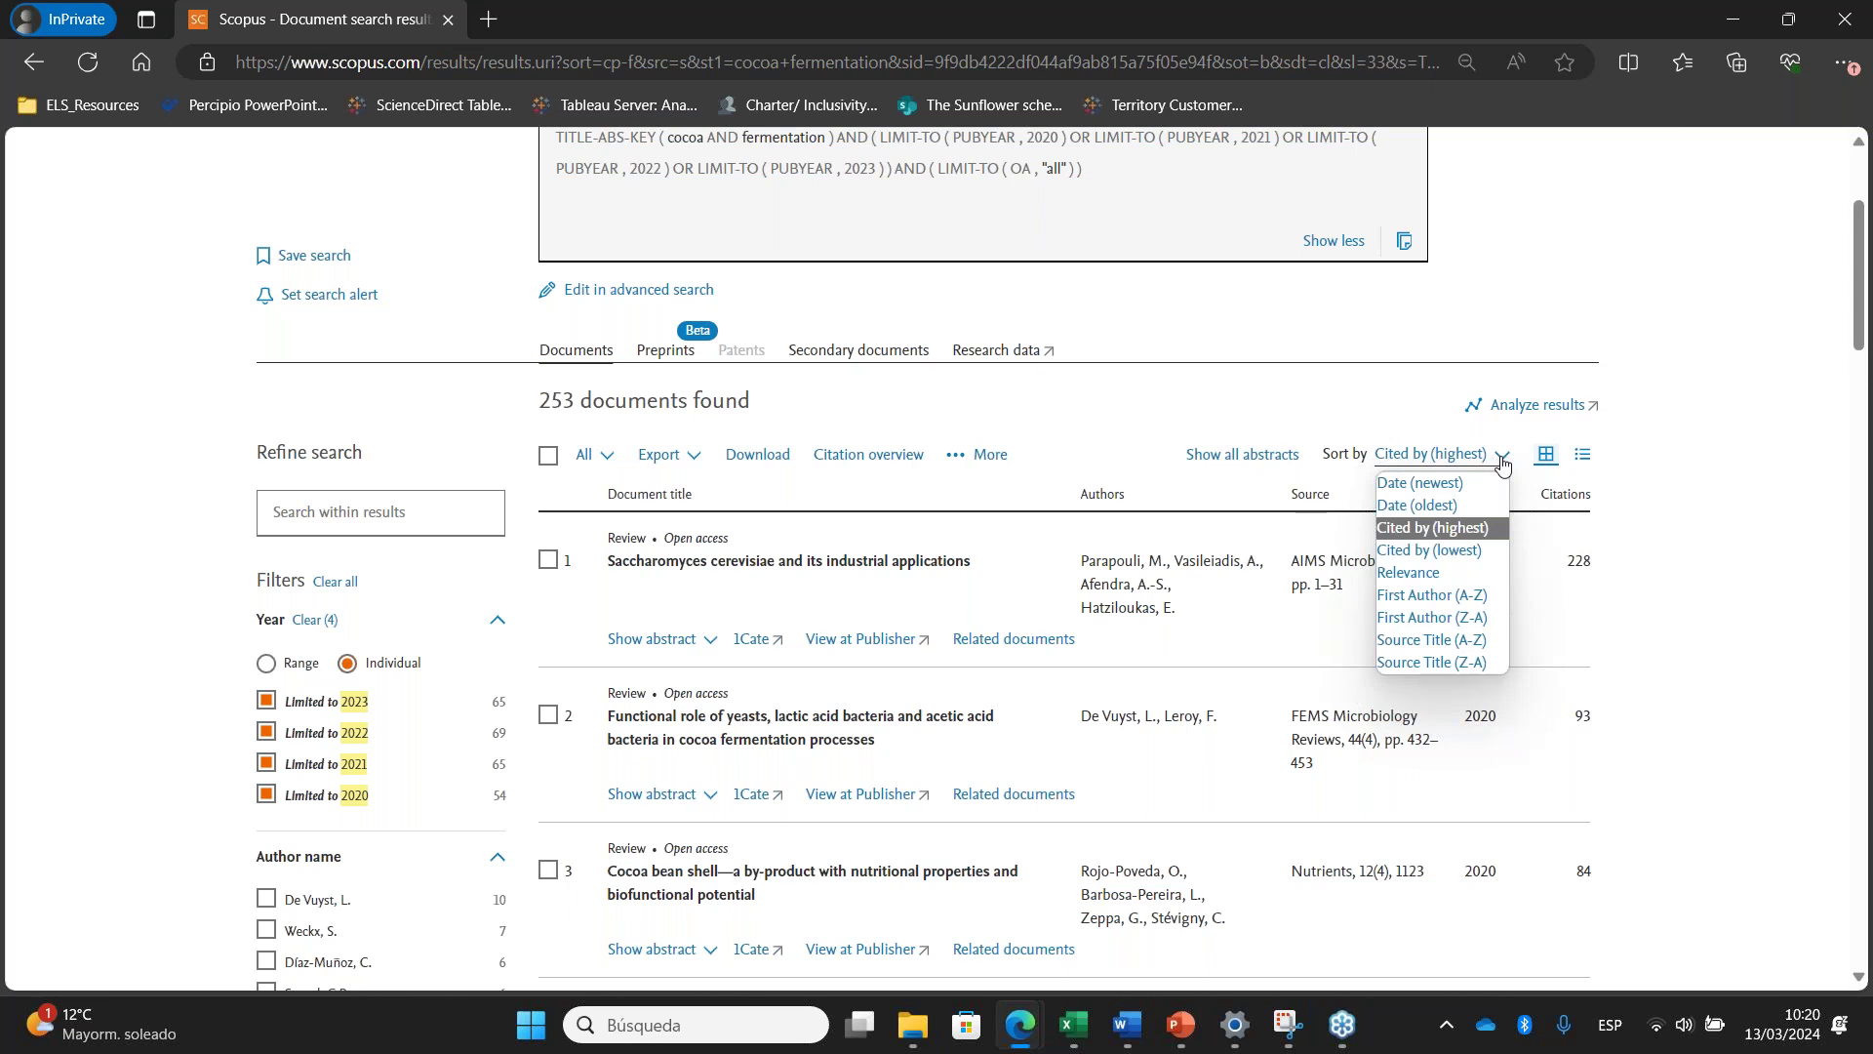
pyautogui.click(1478, 535)
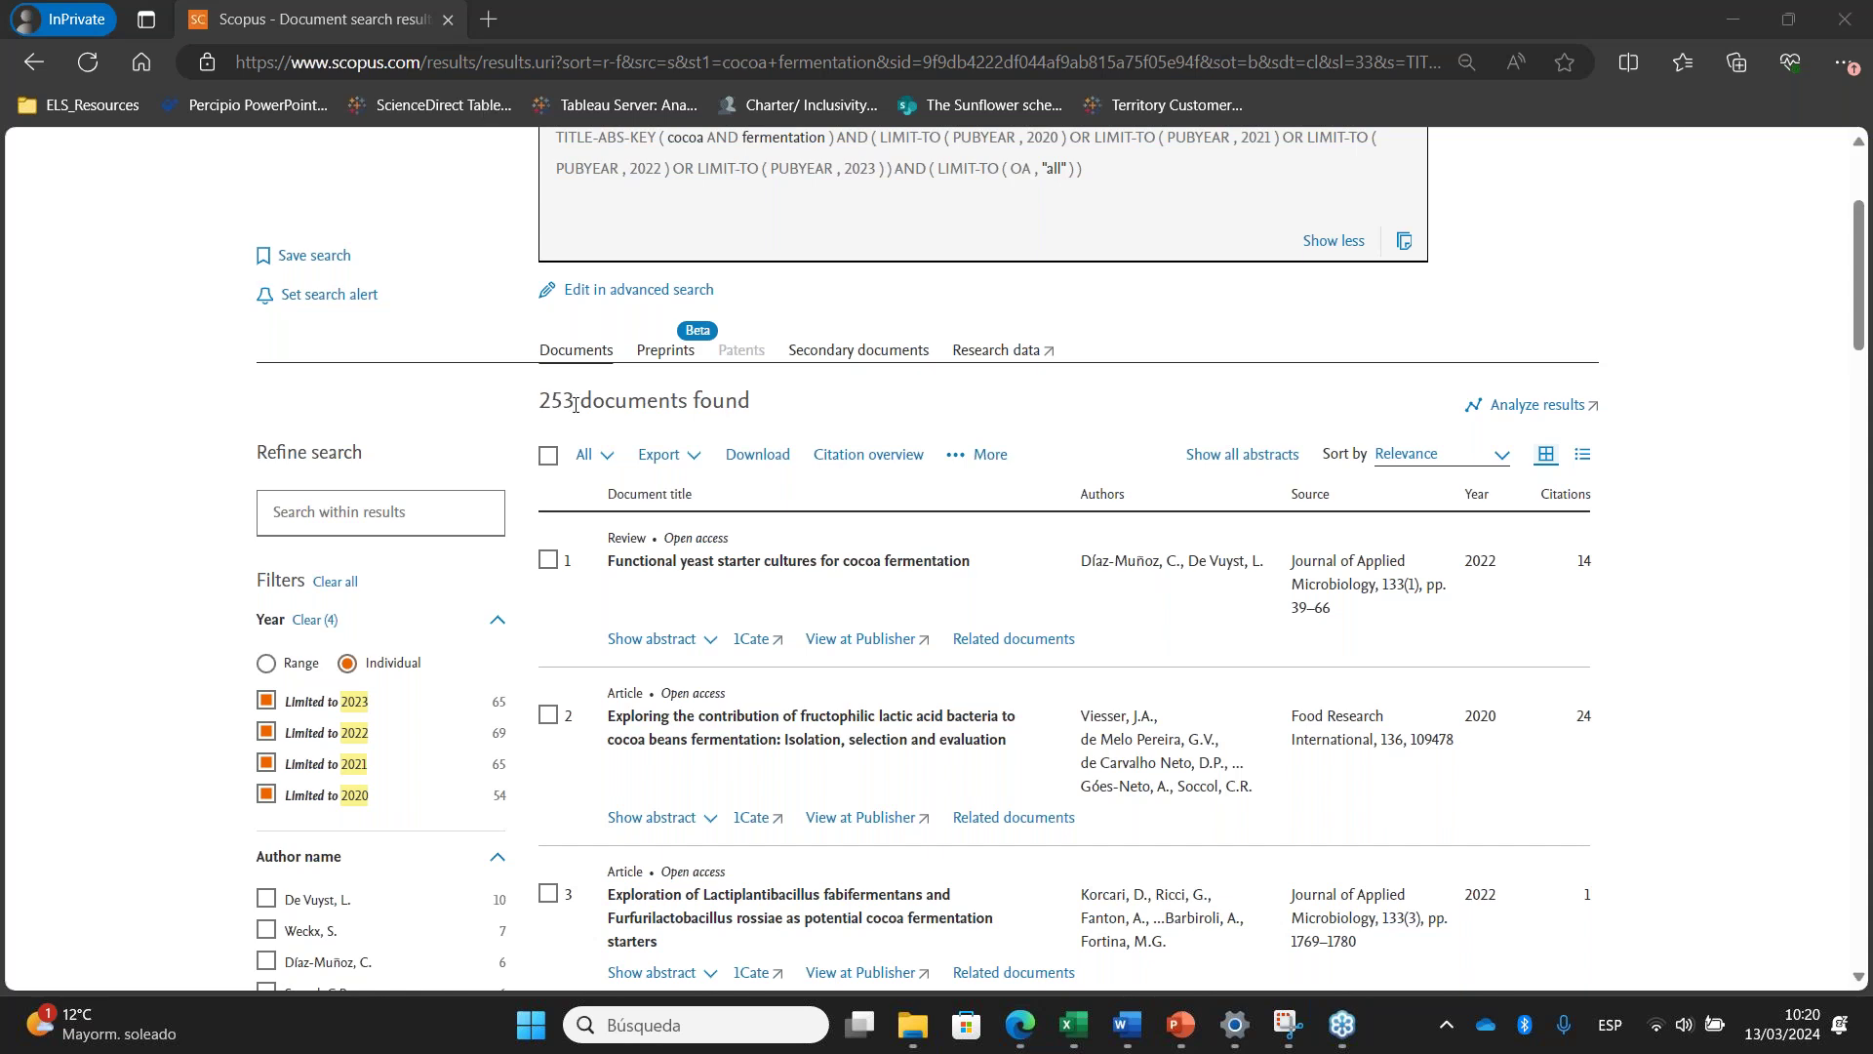
pyautogui.scroll(-3, 722, 722)
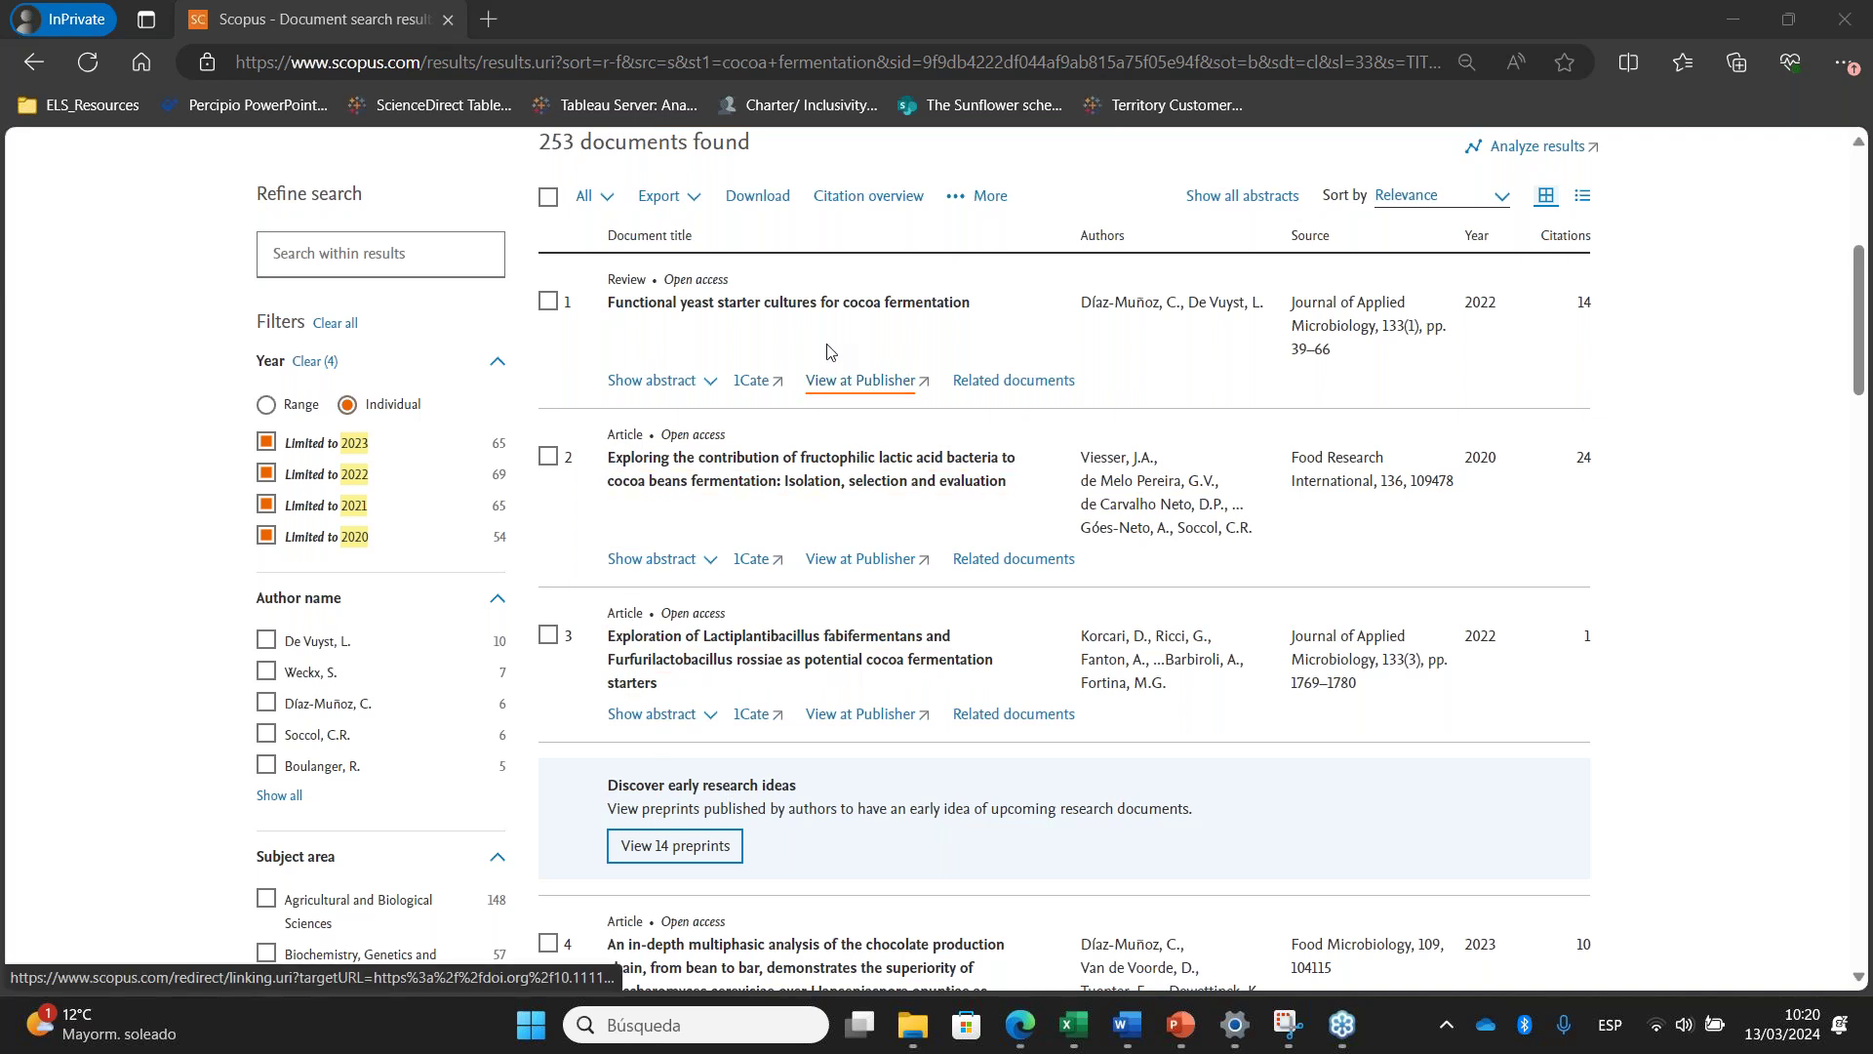
pyautogui.moveTo(669, 278); pyautogui.dragTo(728, 281)
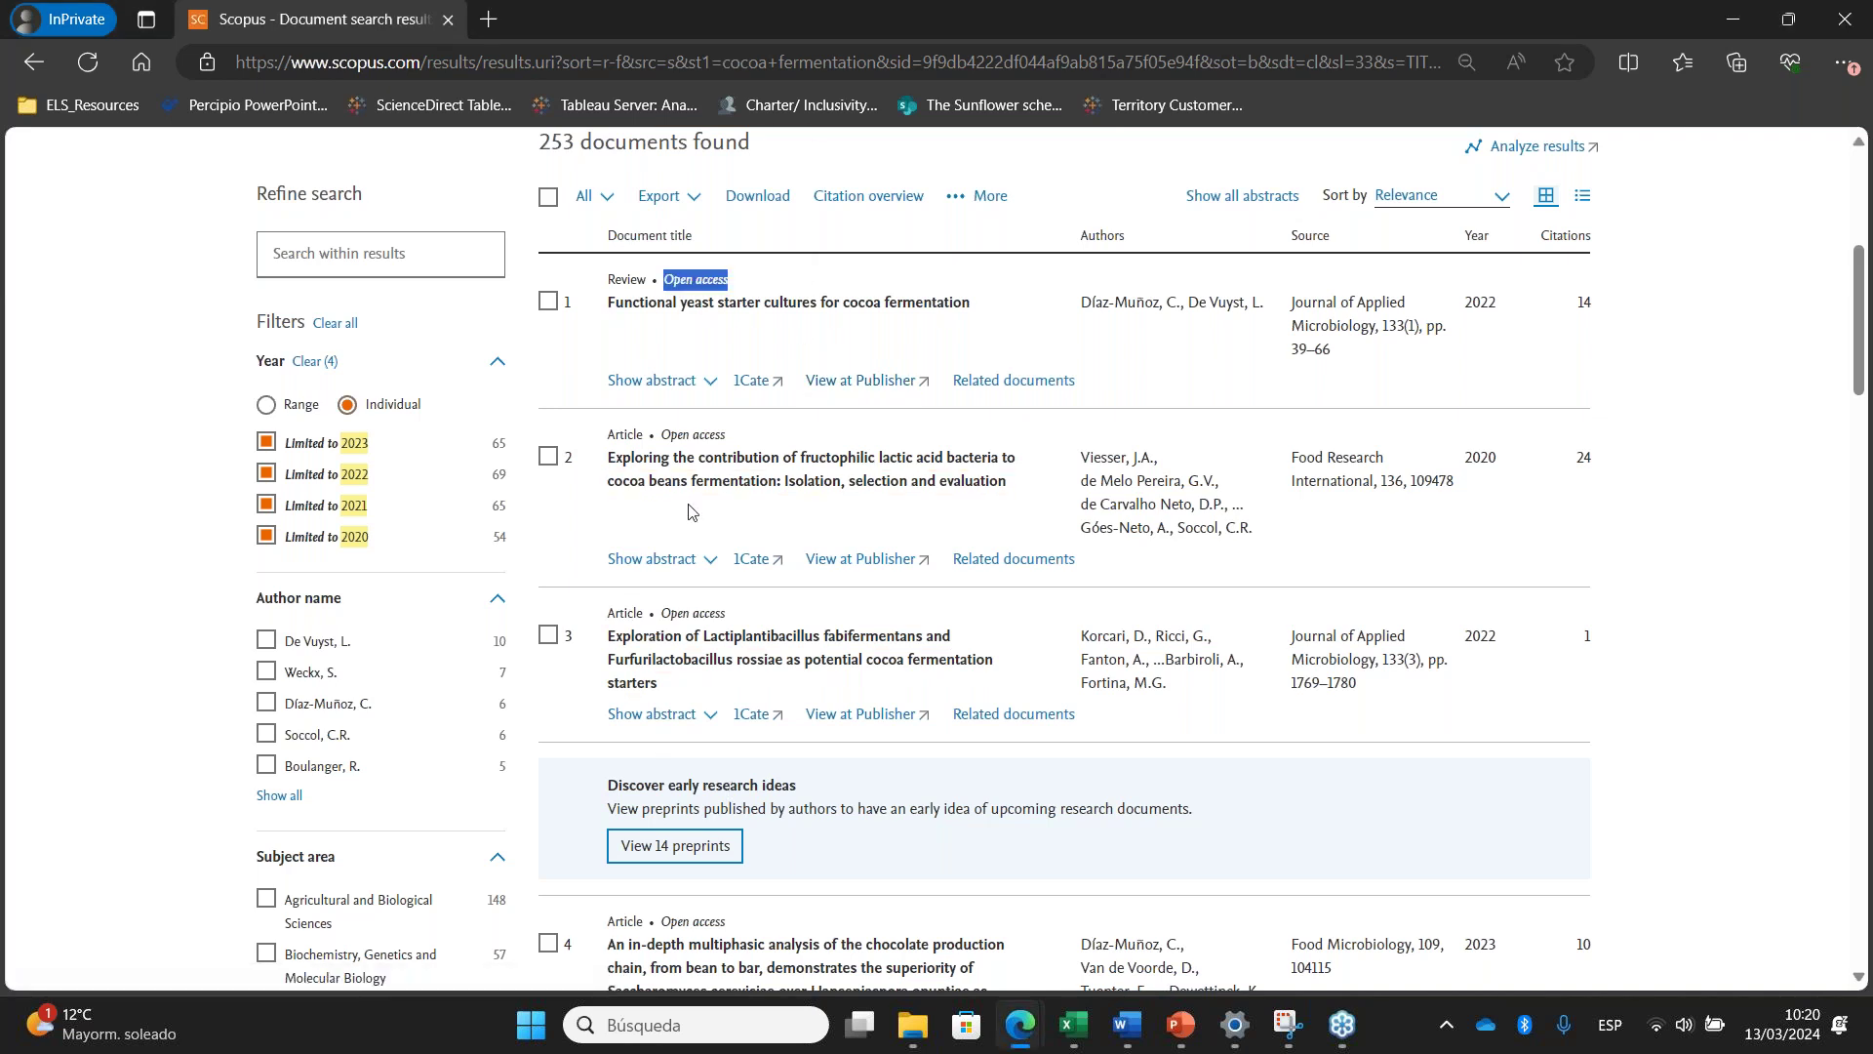
# Highlight the open access label of the third document, then clear the highlight
pyautogui.moveTo(671, 613); pyautogui.dragTo(743, 620)
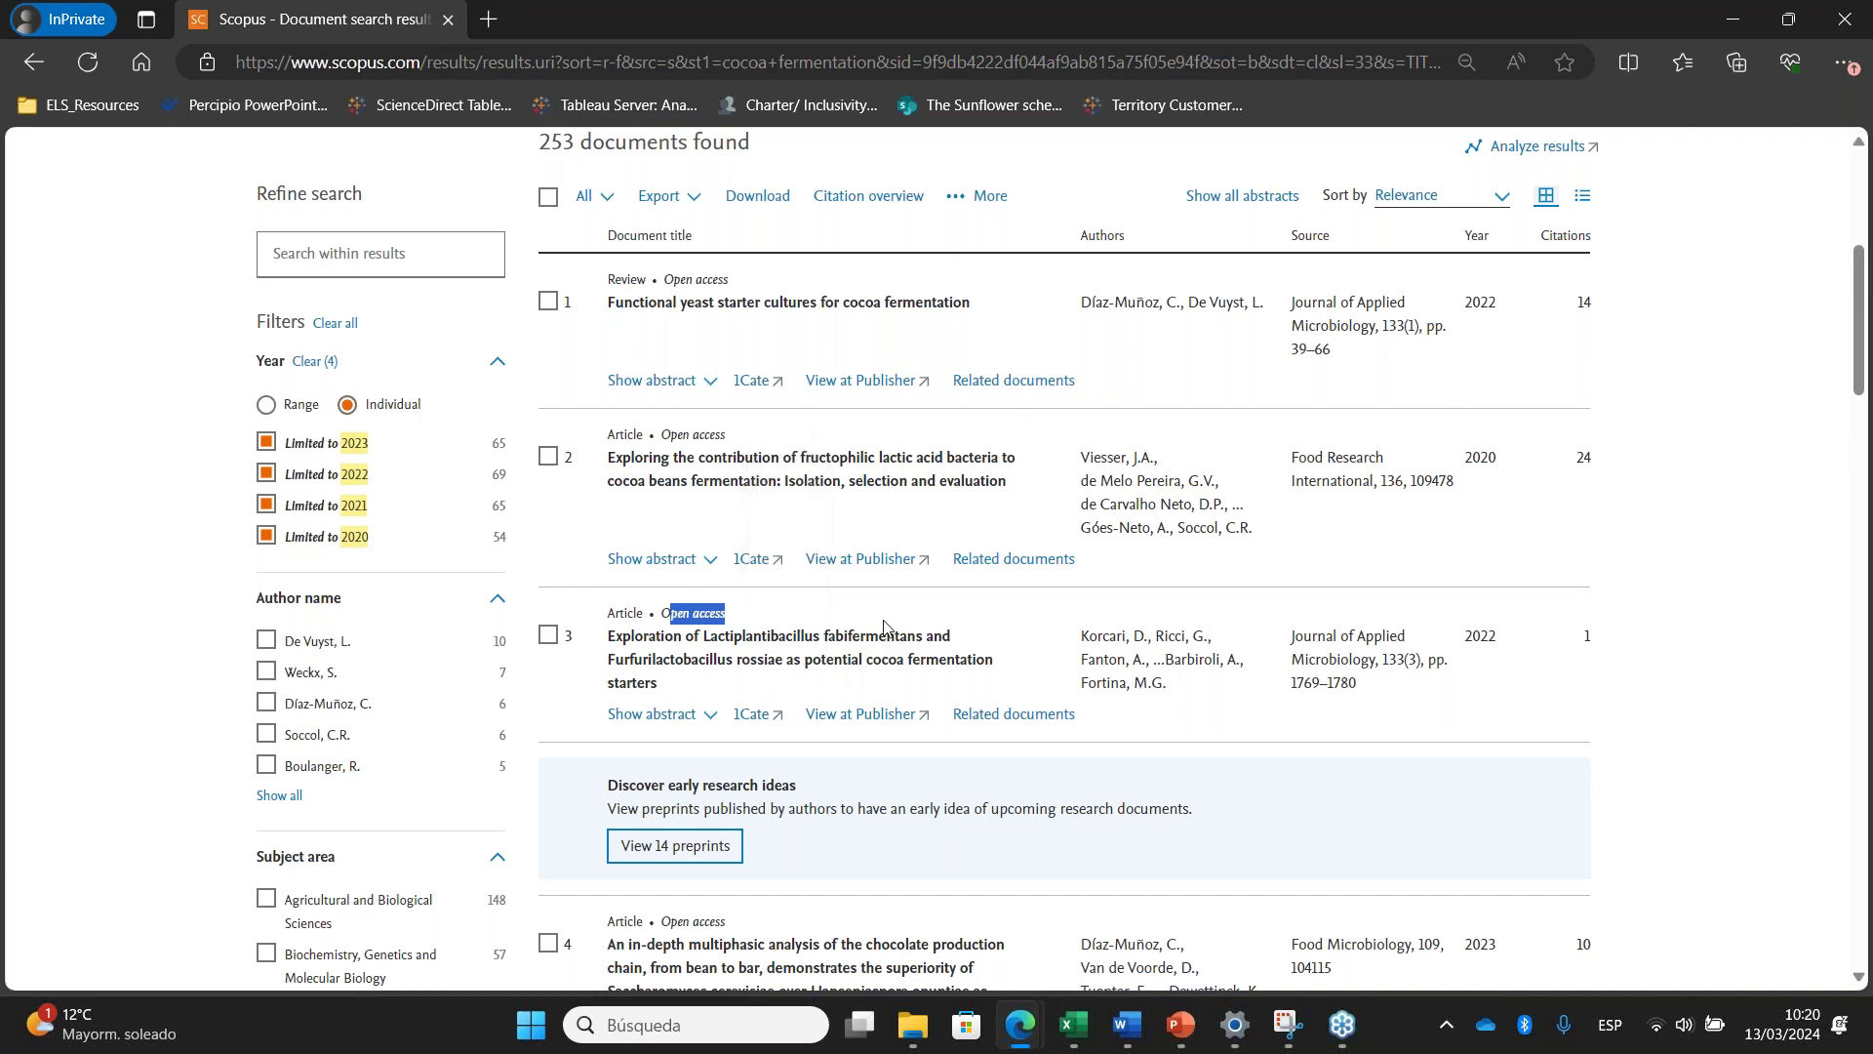
pyautogui.click(884, 627)
pyautogui.scroll(3, 884, 627)
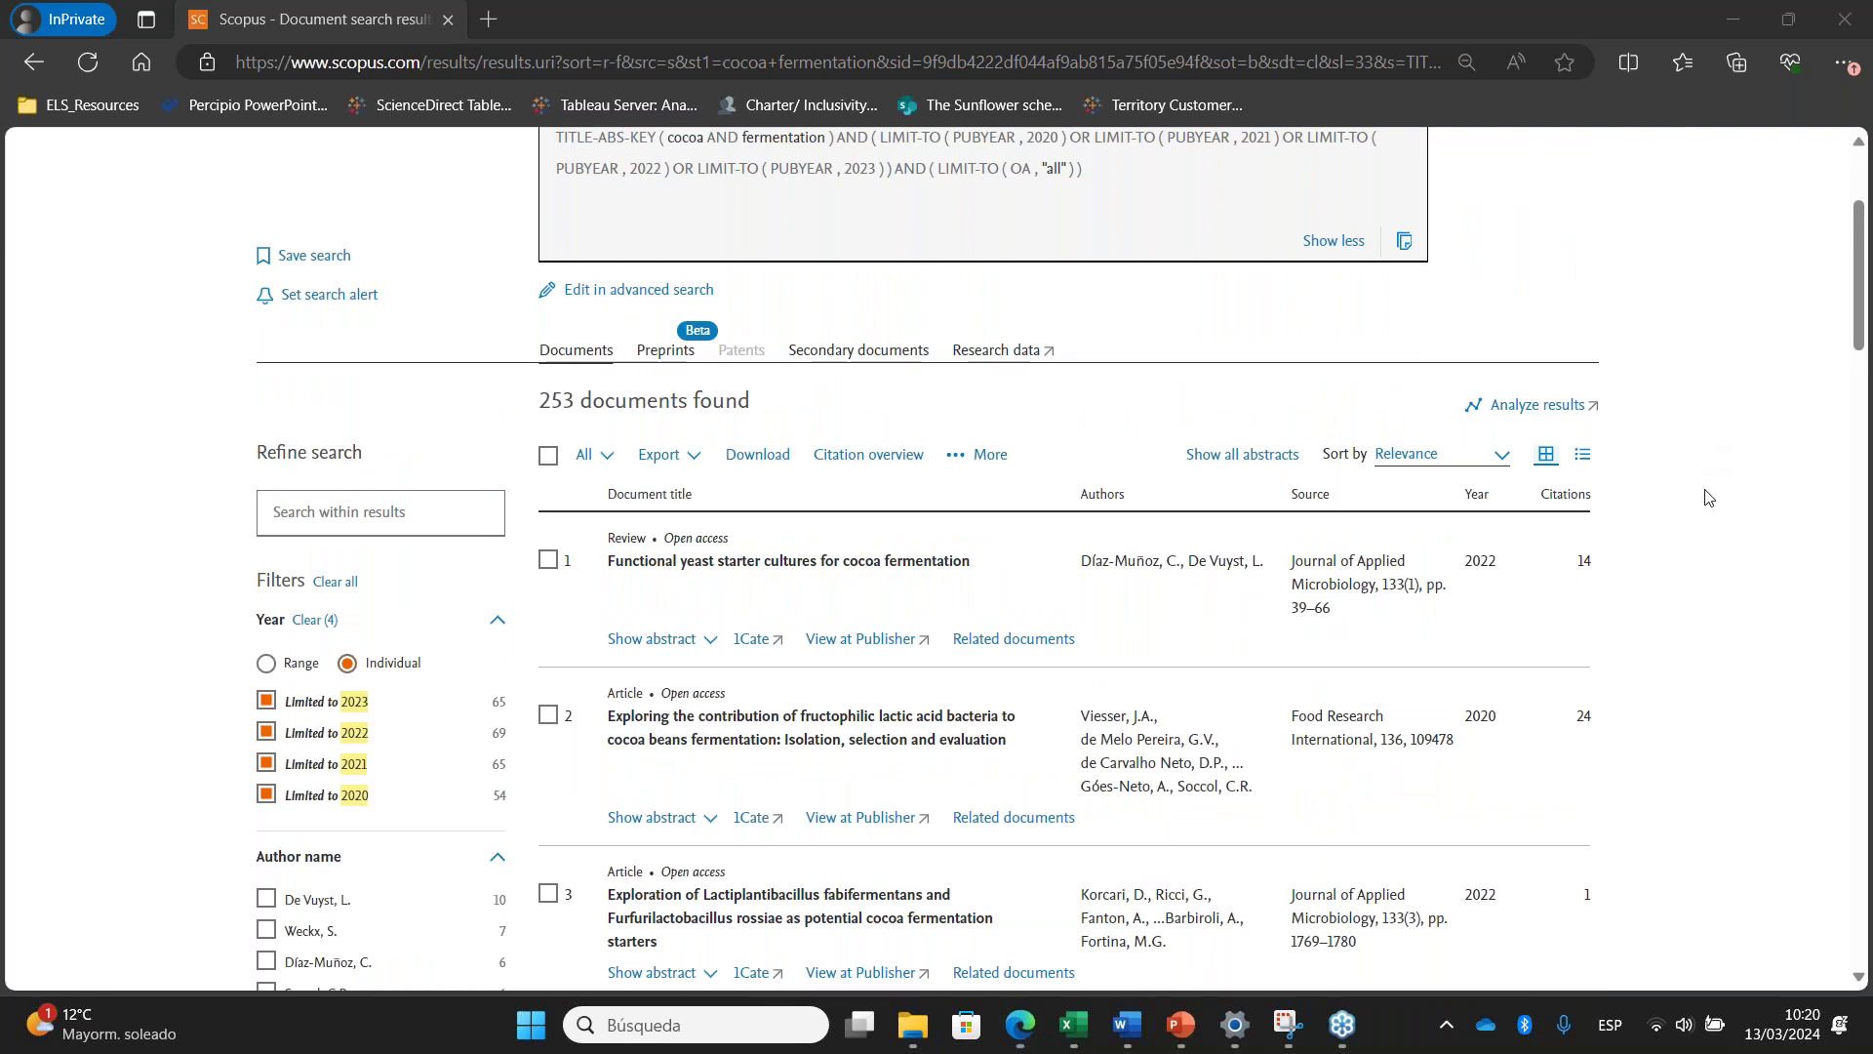
pyautogui.scroll(3, 1708, 497)
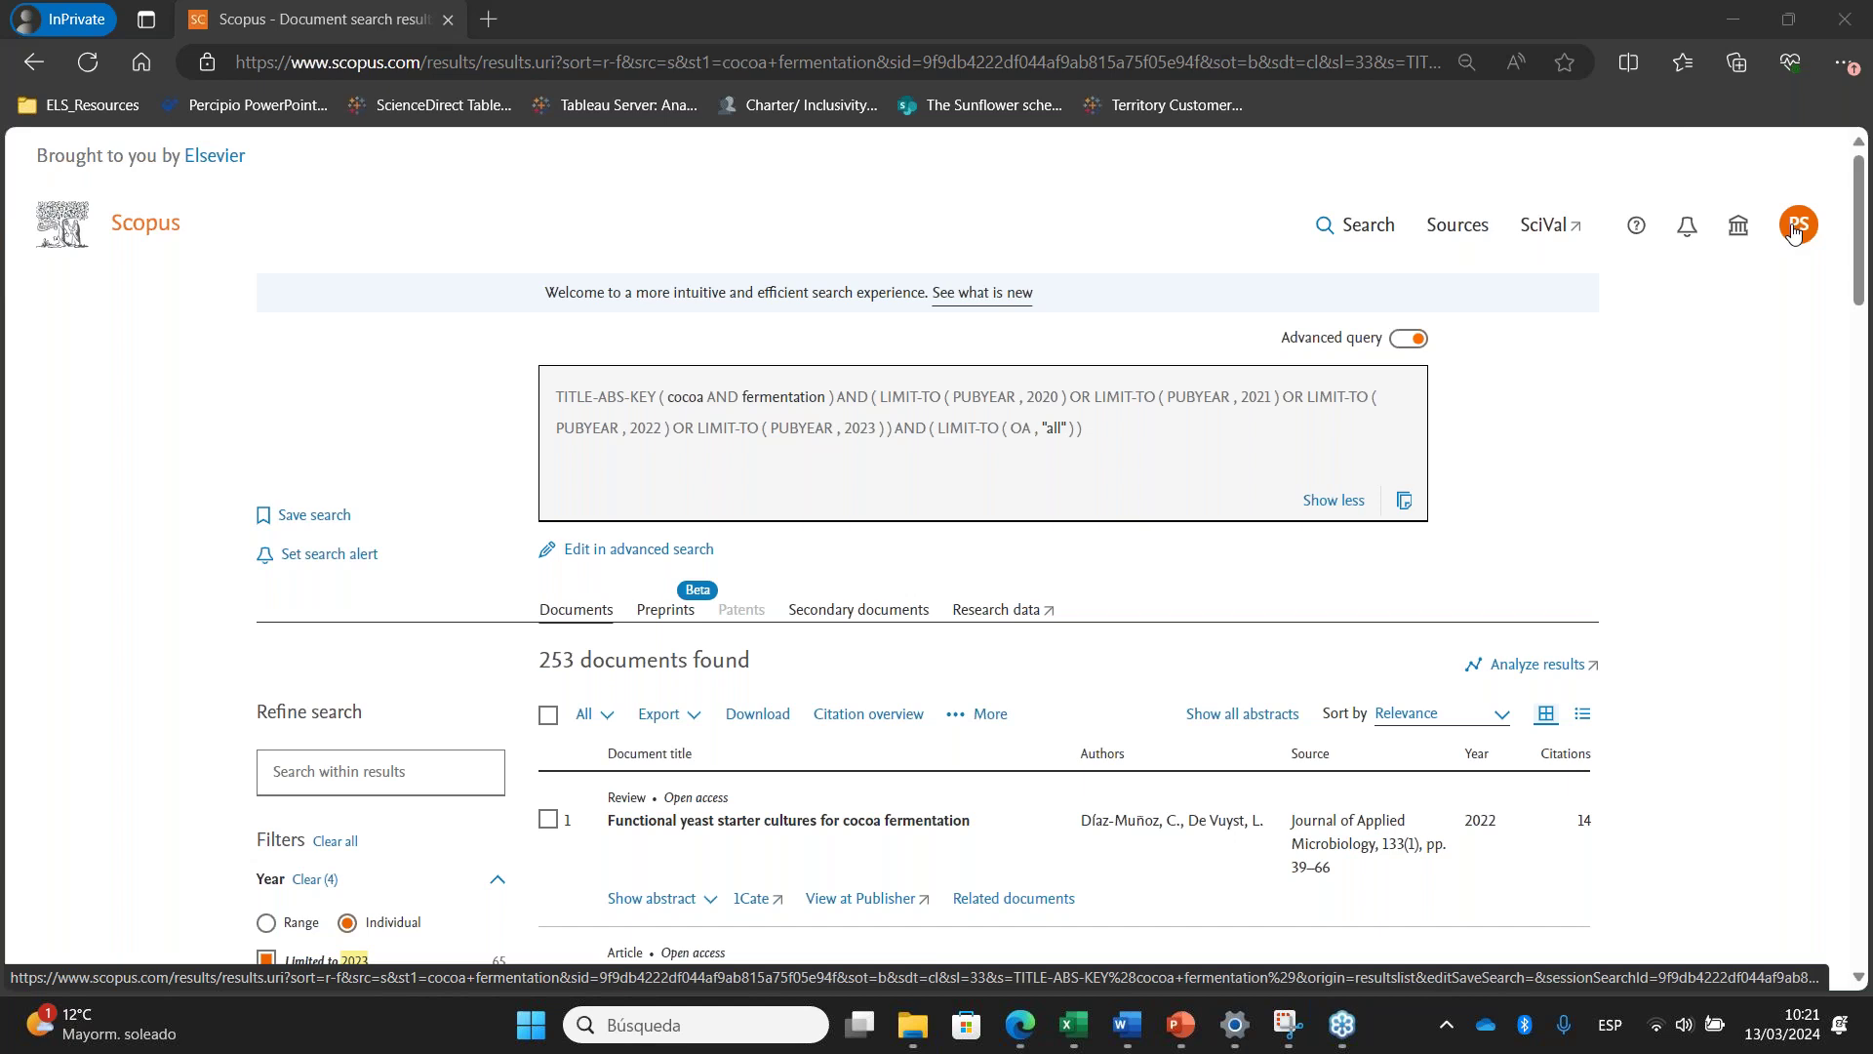
# Open the Elsevier account settings from the user profile and sign in by entering the account password
pyautogui.click(1793, 231)
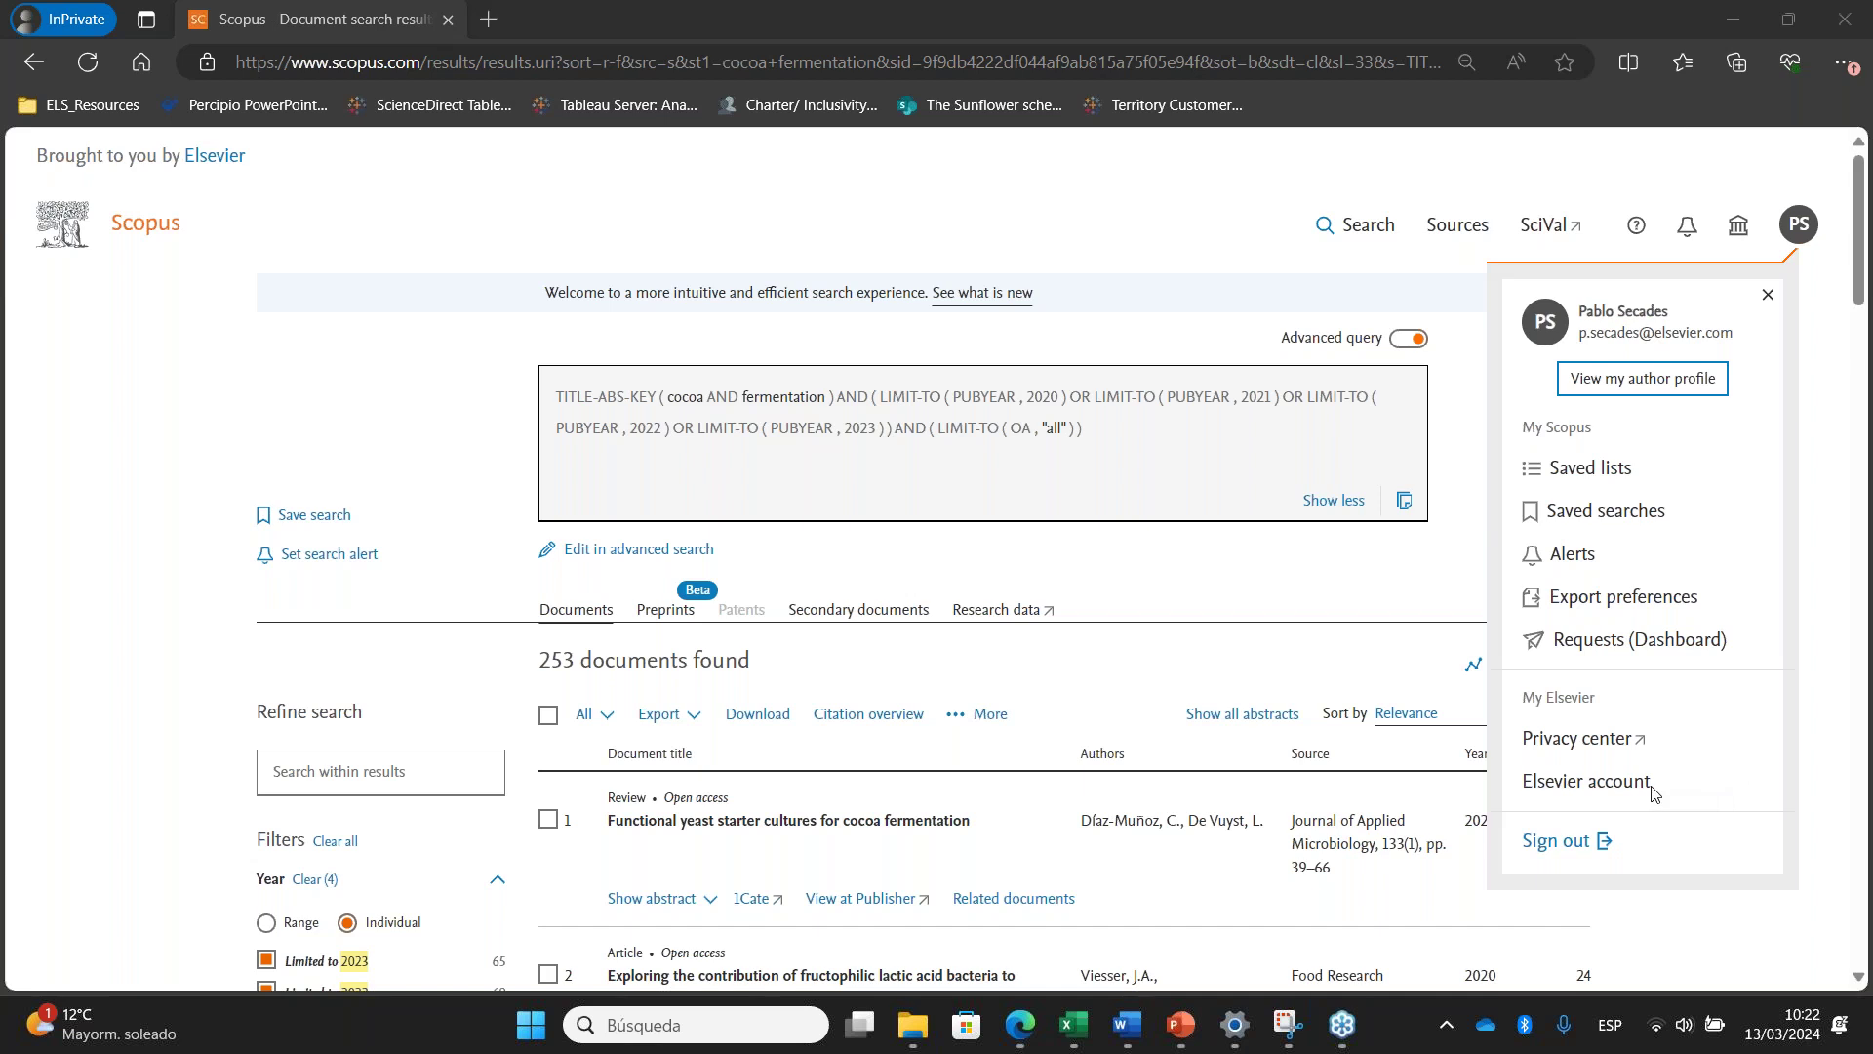
pyautogui.click(1585, 786)
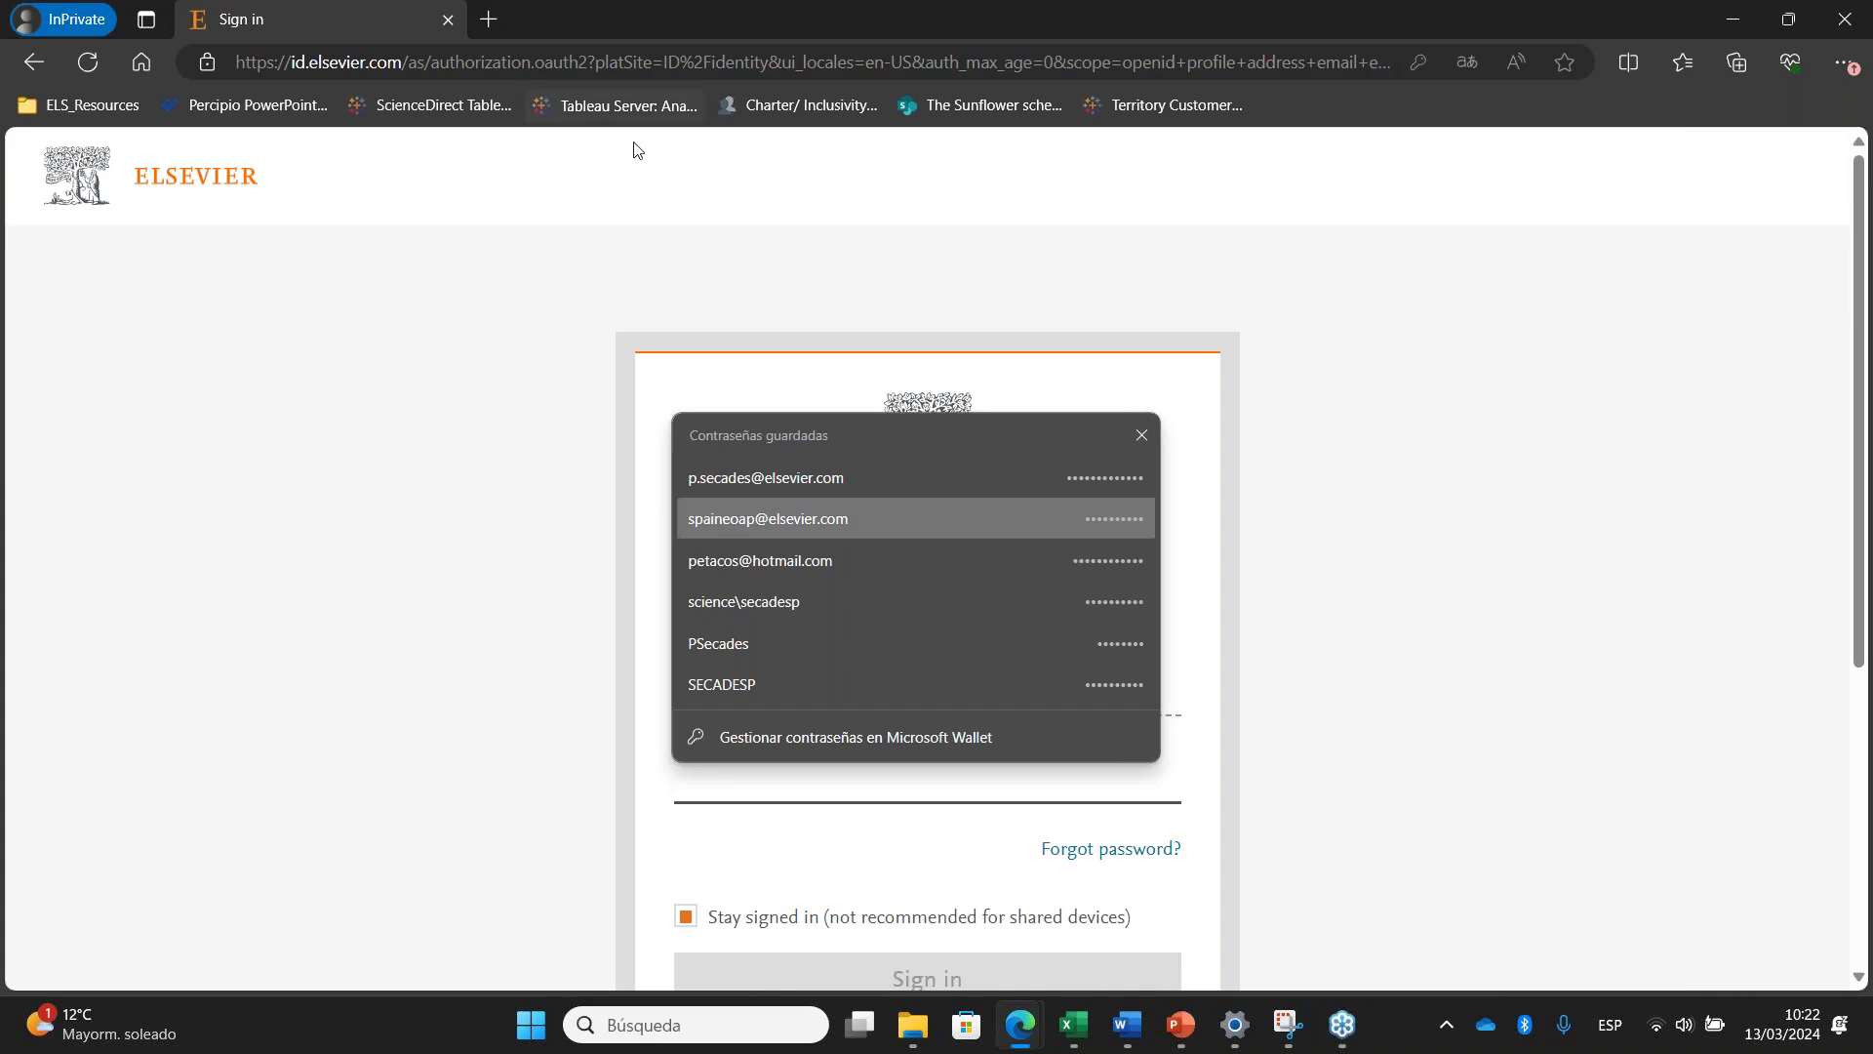
pyautogui.click(410, 173)
pyautogui.click(951, 786)
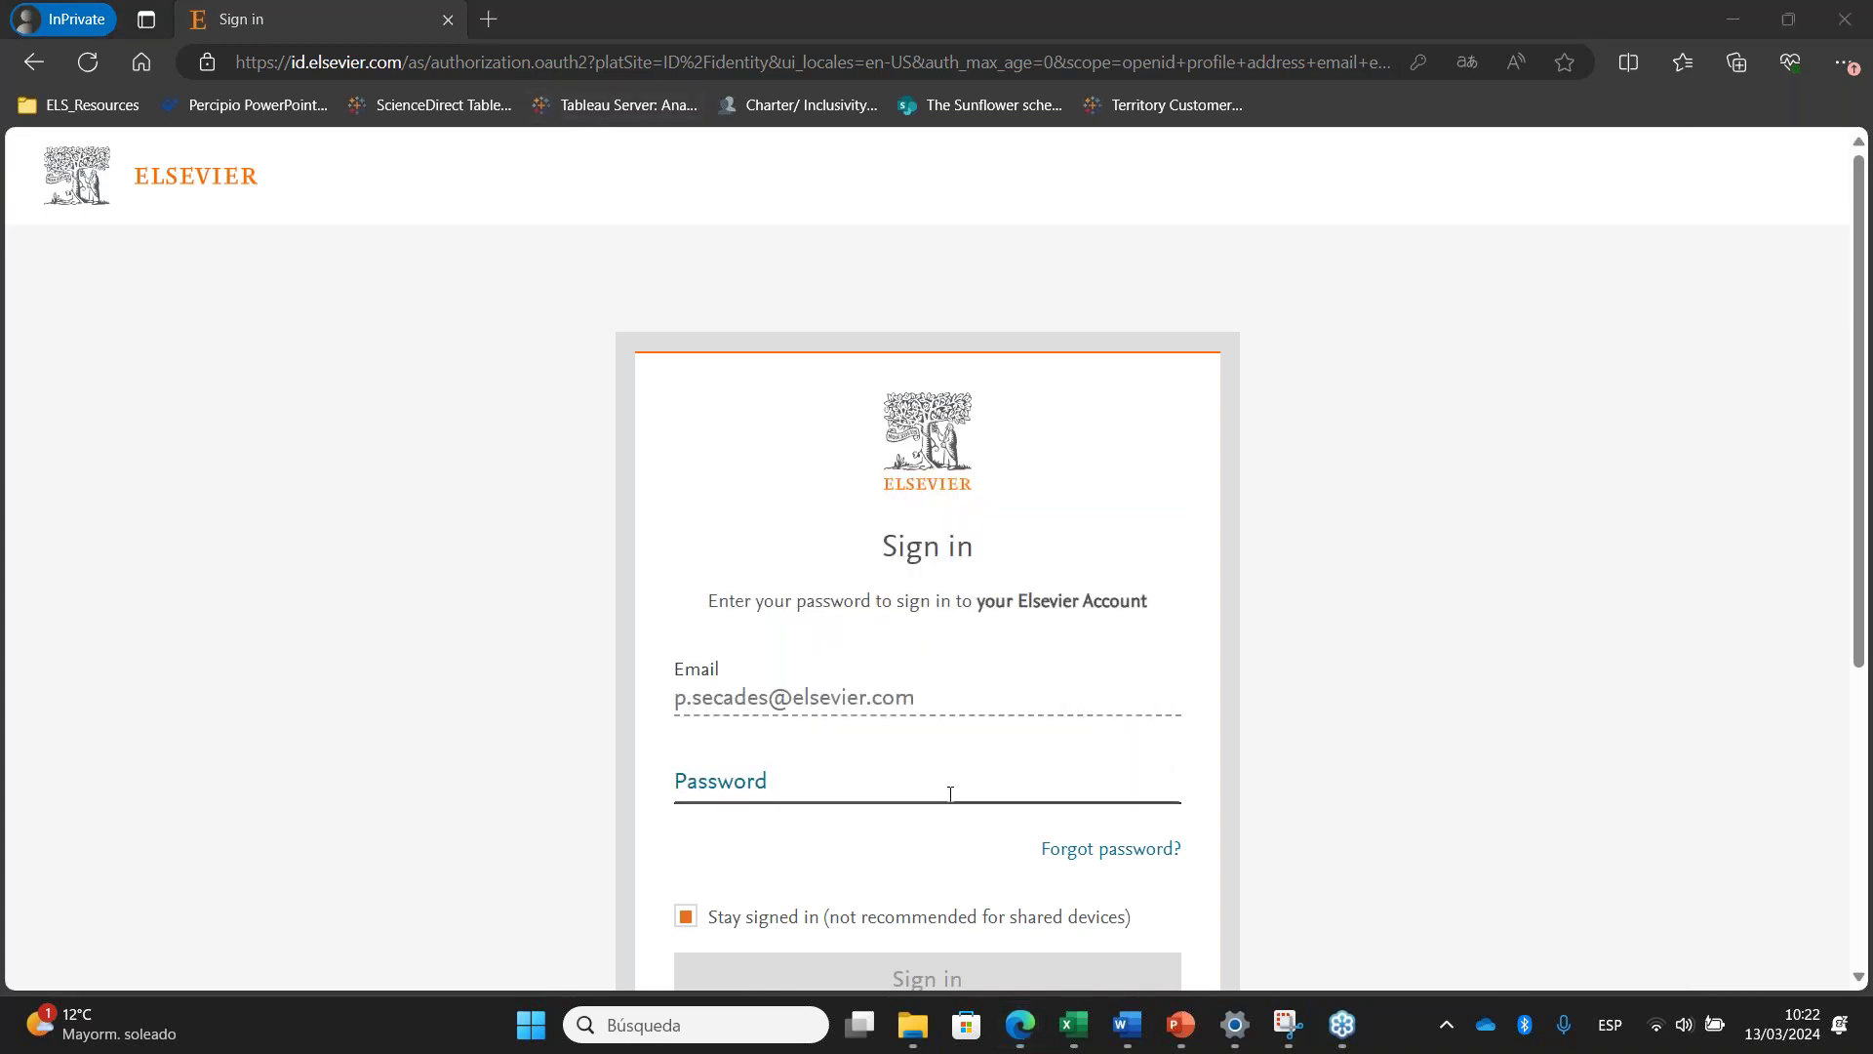
pyautogui.write('•••')
pyautogui.press('BackSpace')
pyautogui.press('BackSpace')
pyautogui.press('BackSpace')
pyautogui.write('••••••••••')
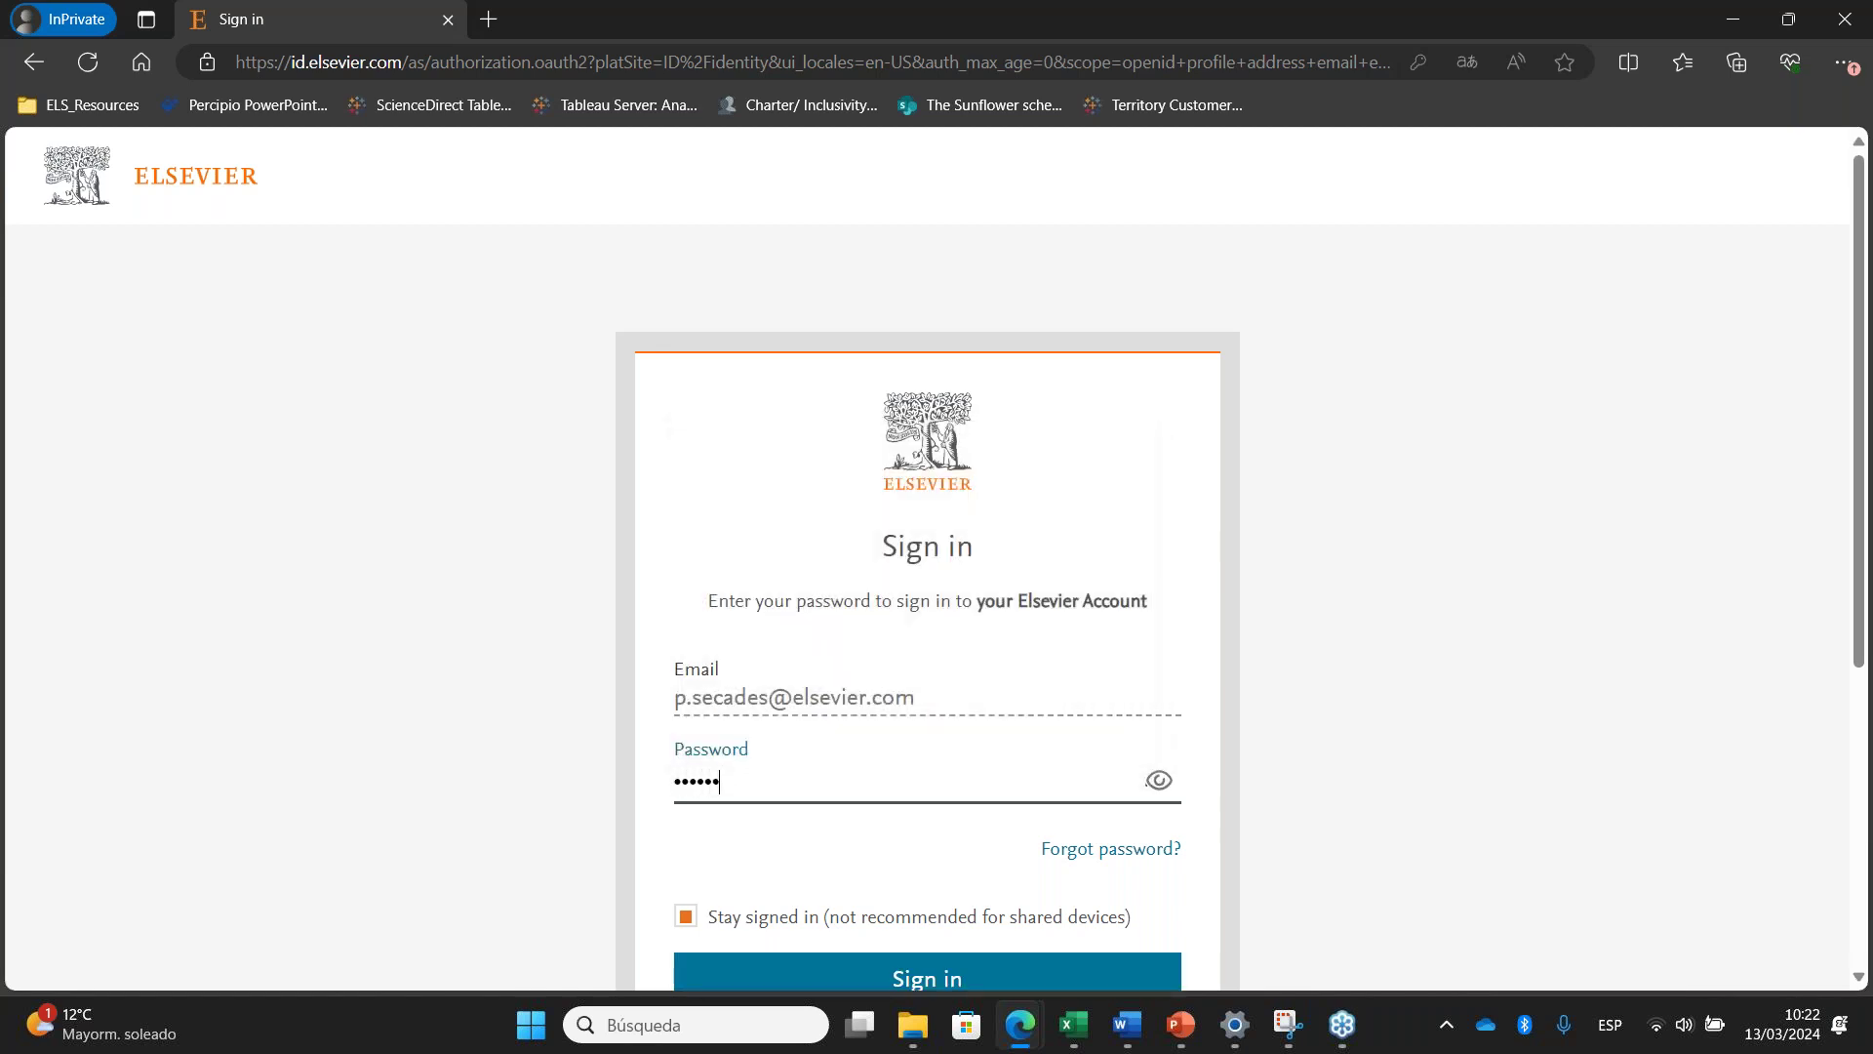
pyautogui.write('•••')
pyautogui.press('Return')
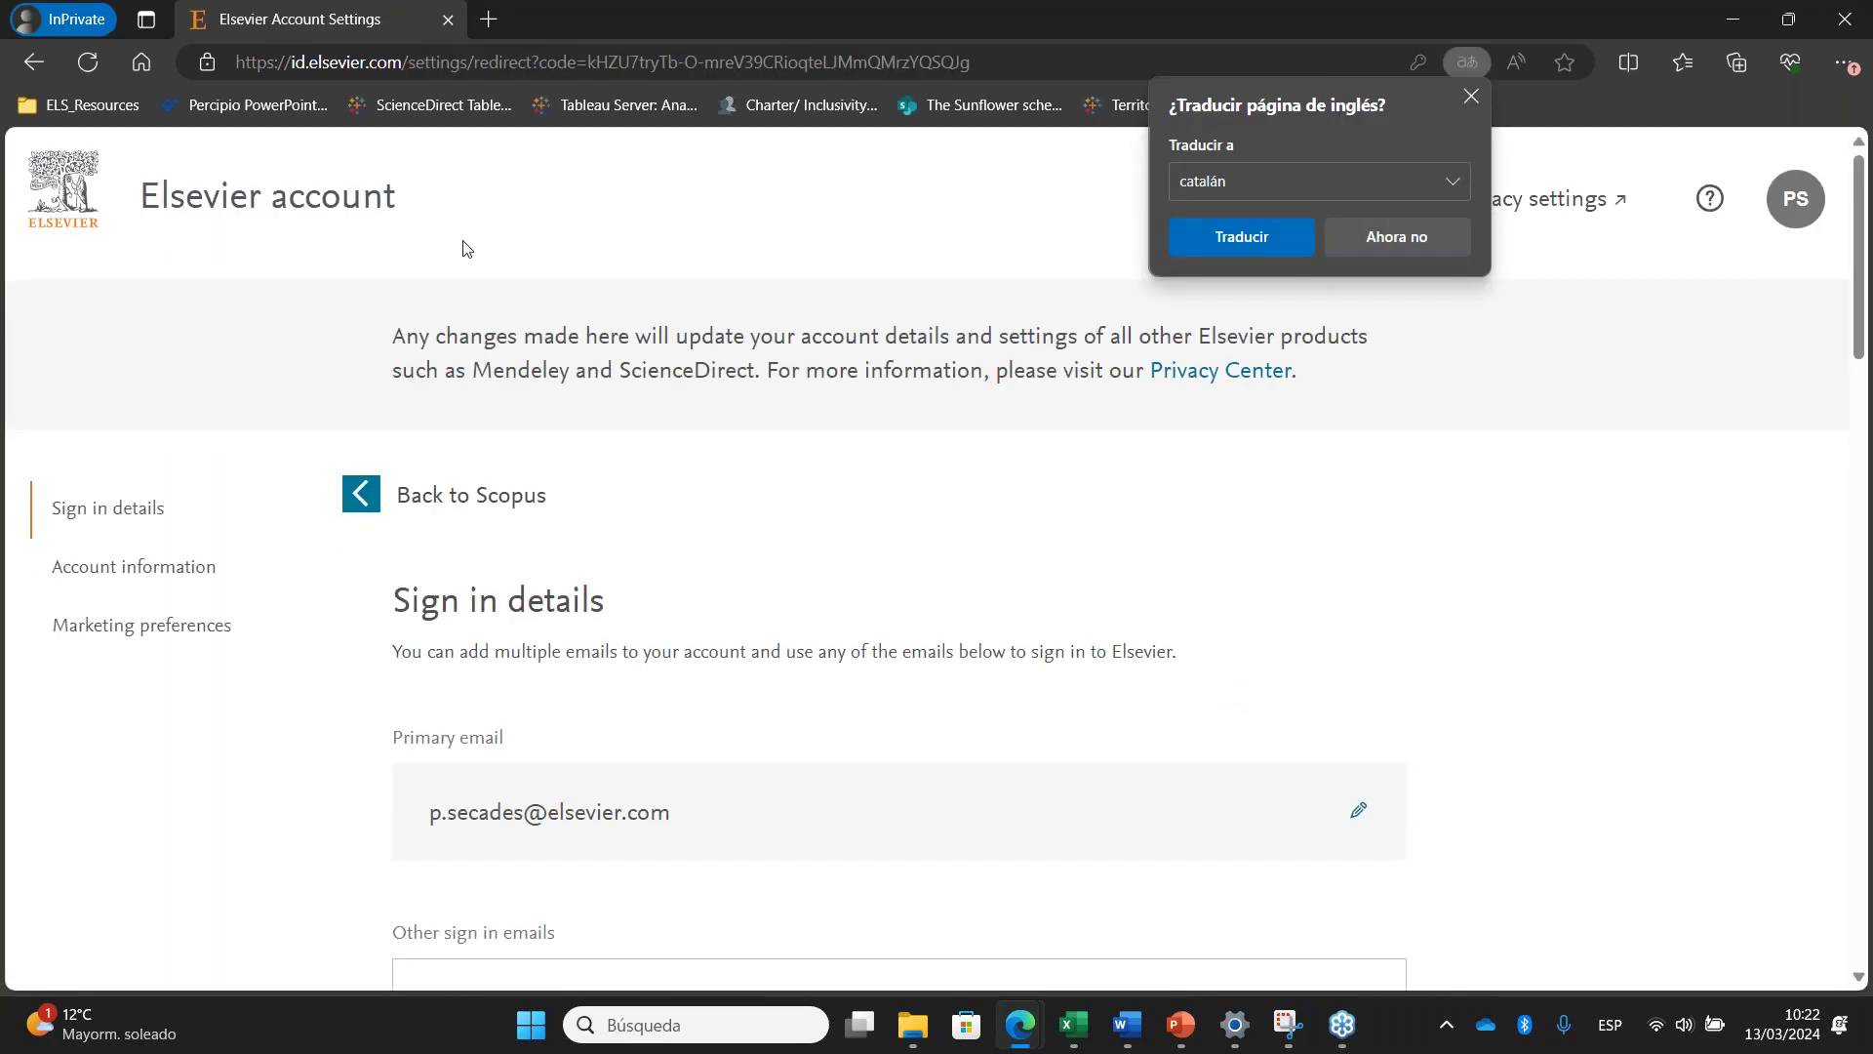
# Dismiss the translation offer, review the account's sign-in details and return to the Scopus search results
pyautogui.click(1230, 252)
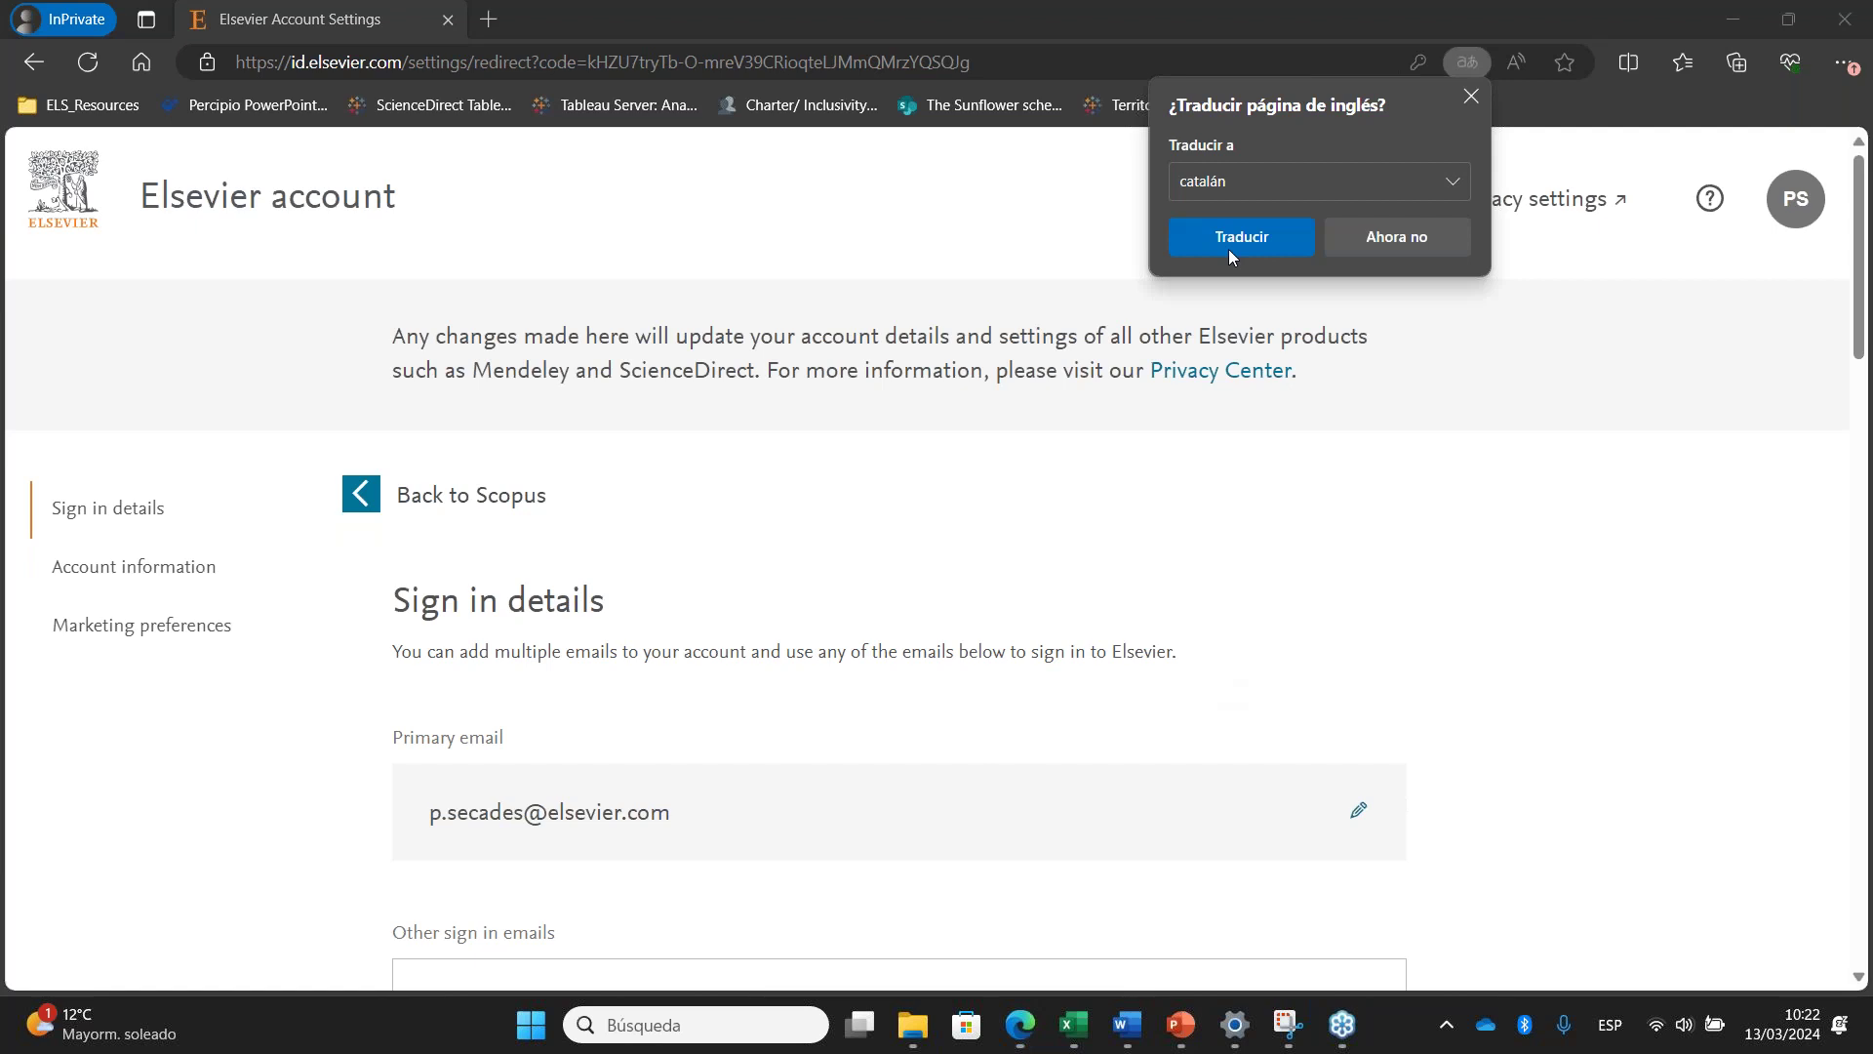
pyautogui.click(1469, 98)
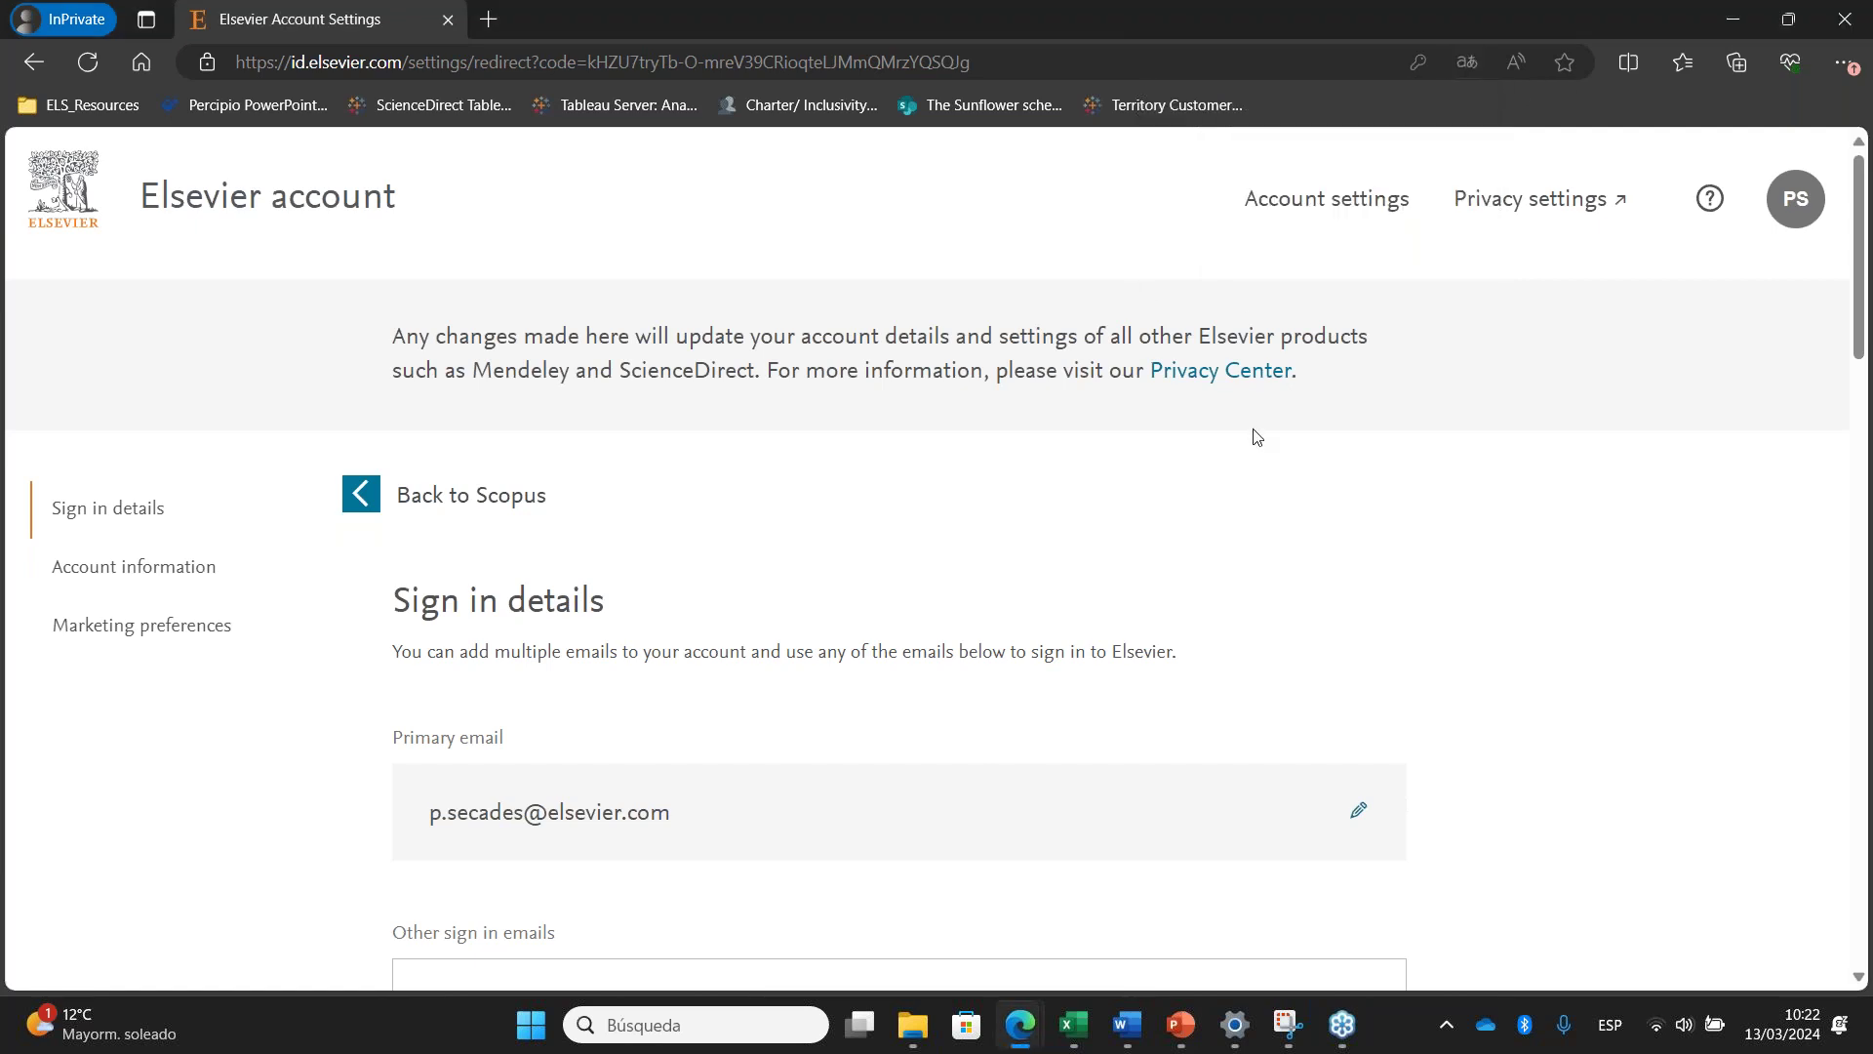
pyautogui.scroll(-4, 859, 497)
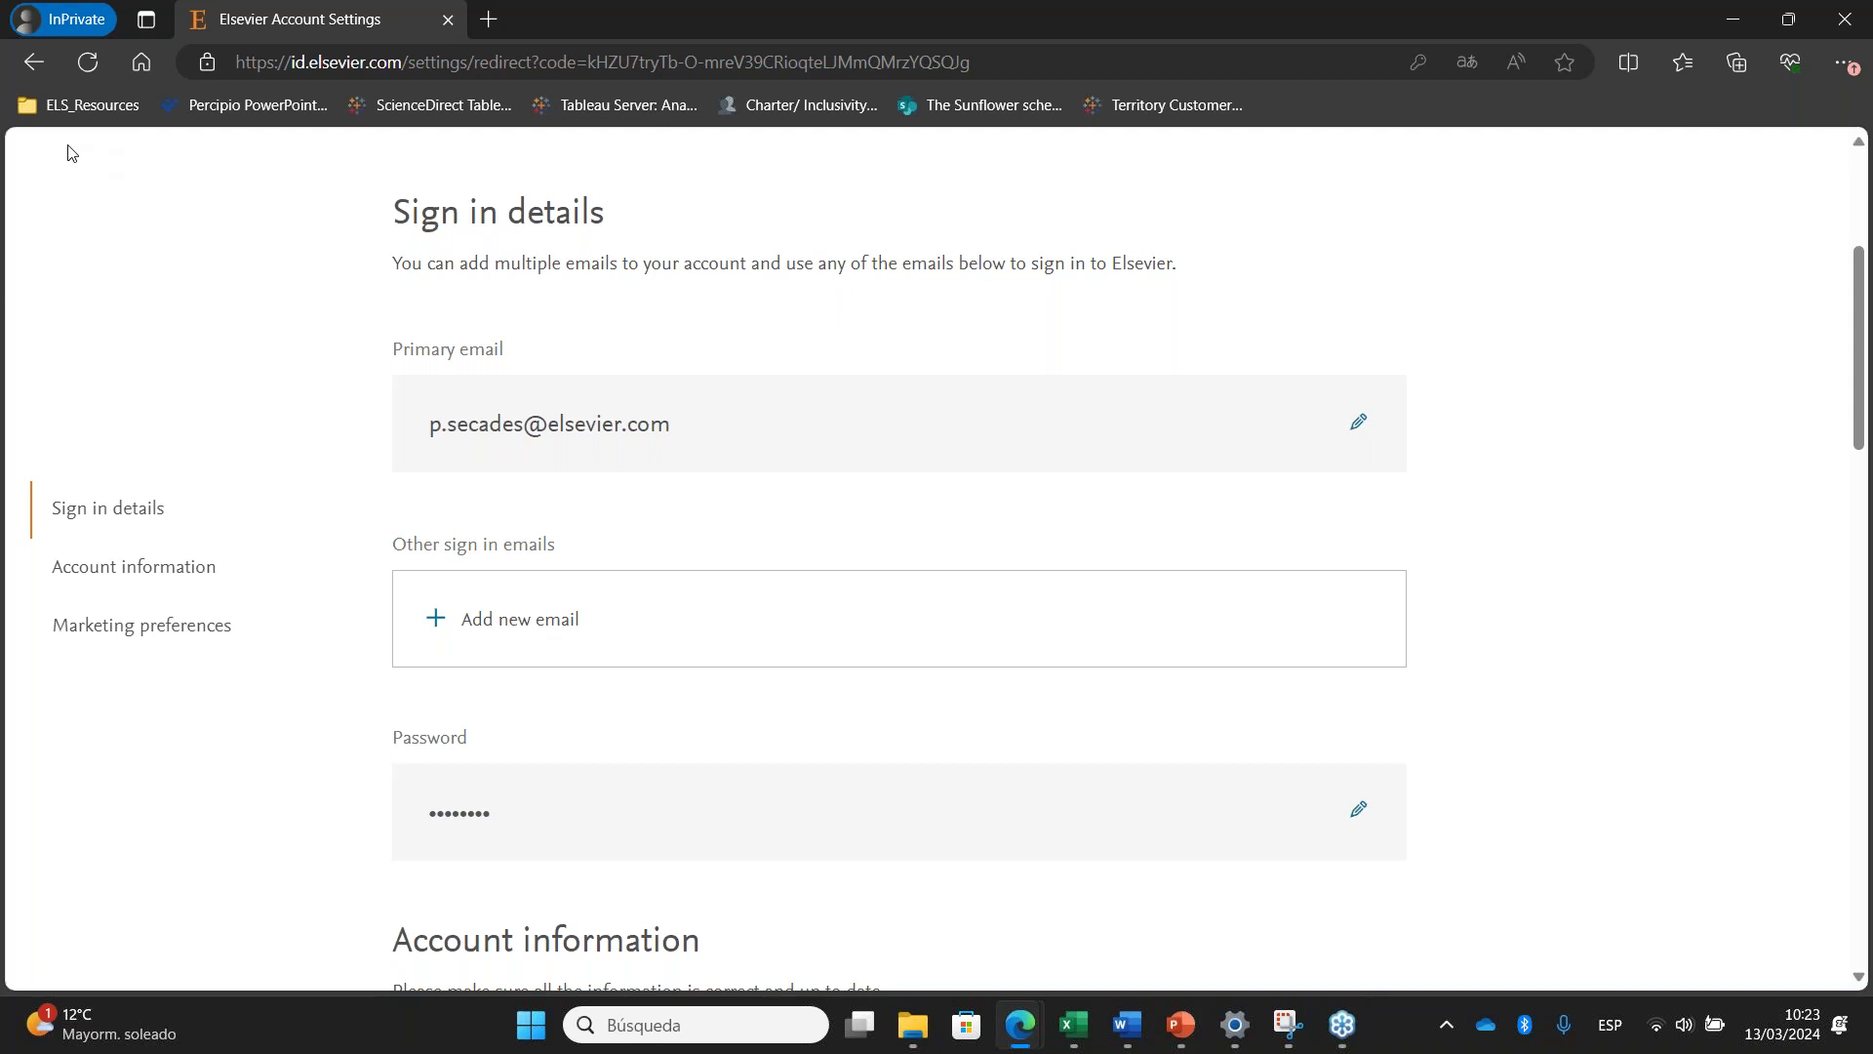
pyautogui.click(35, 62)
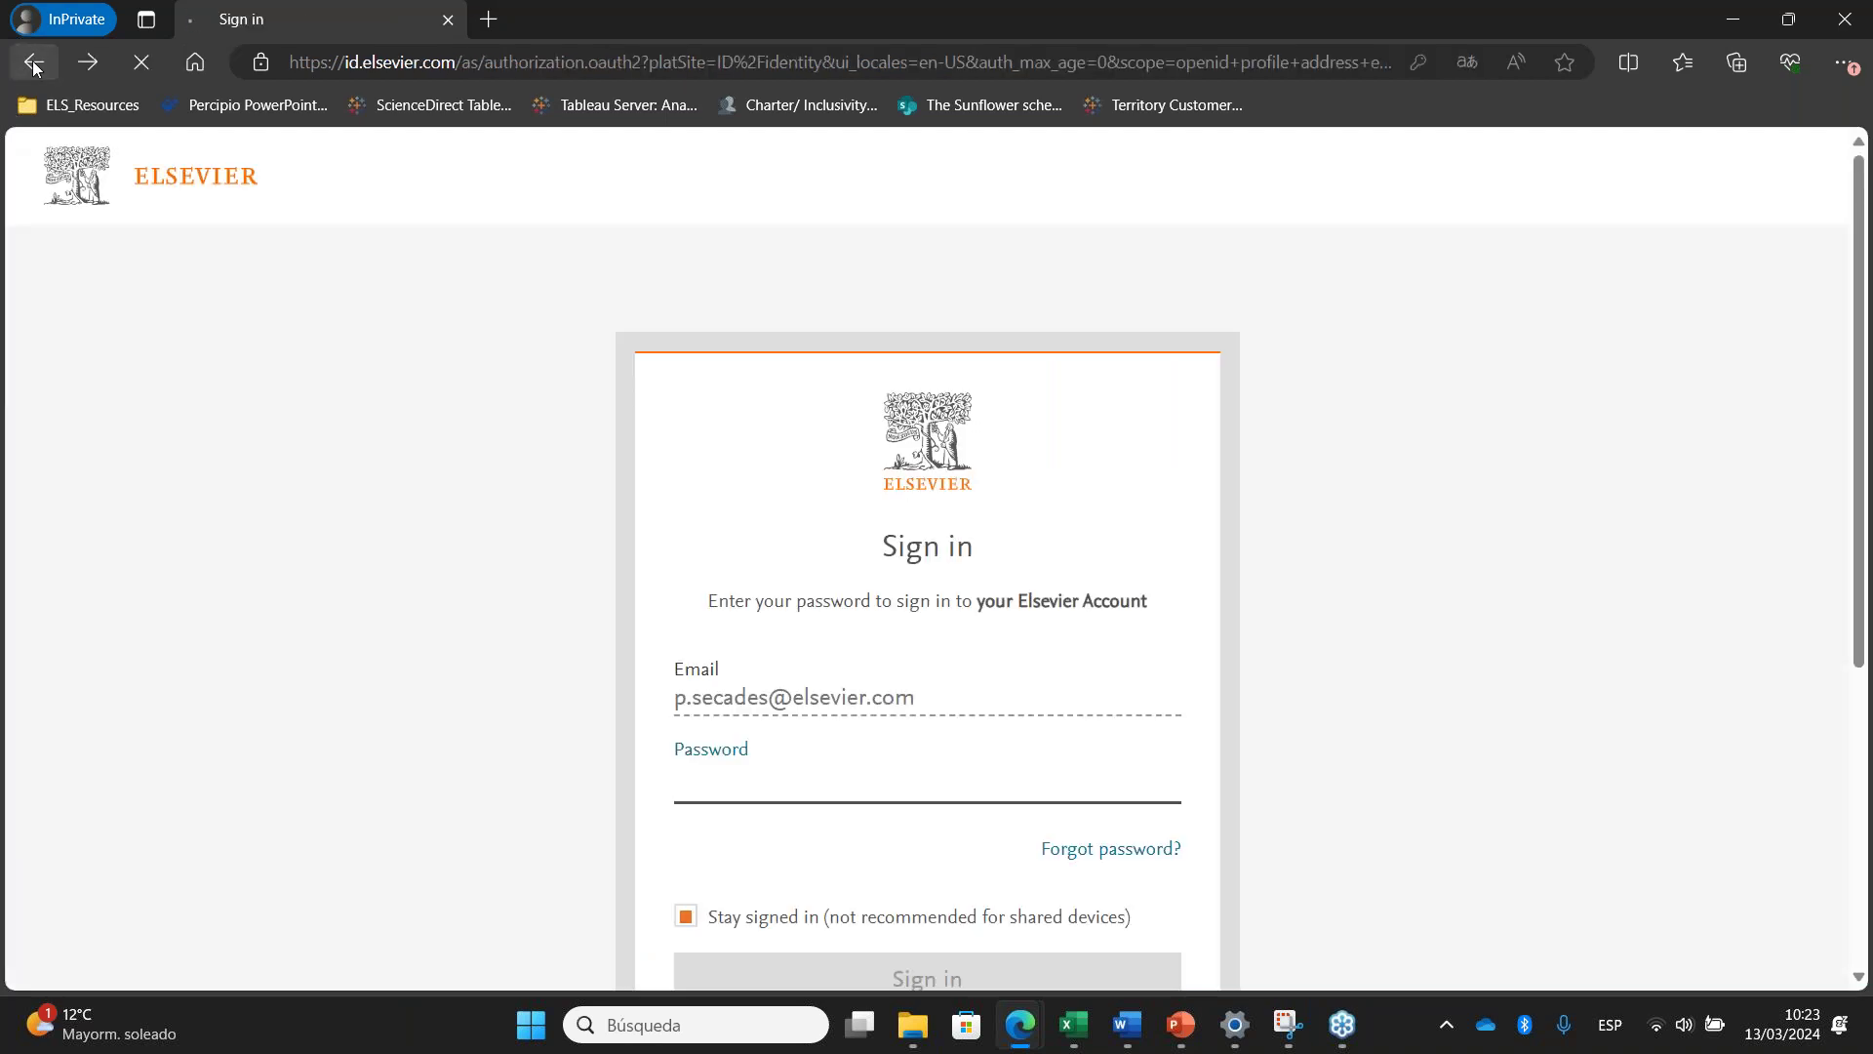
pyautogui.click(34, 64)
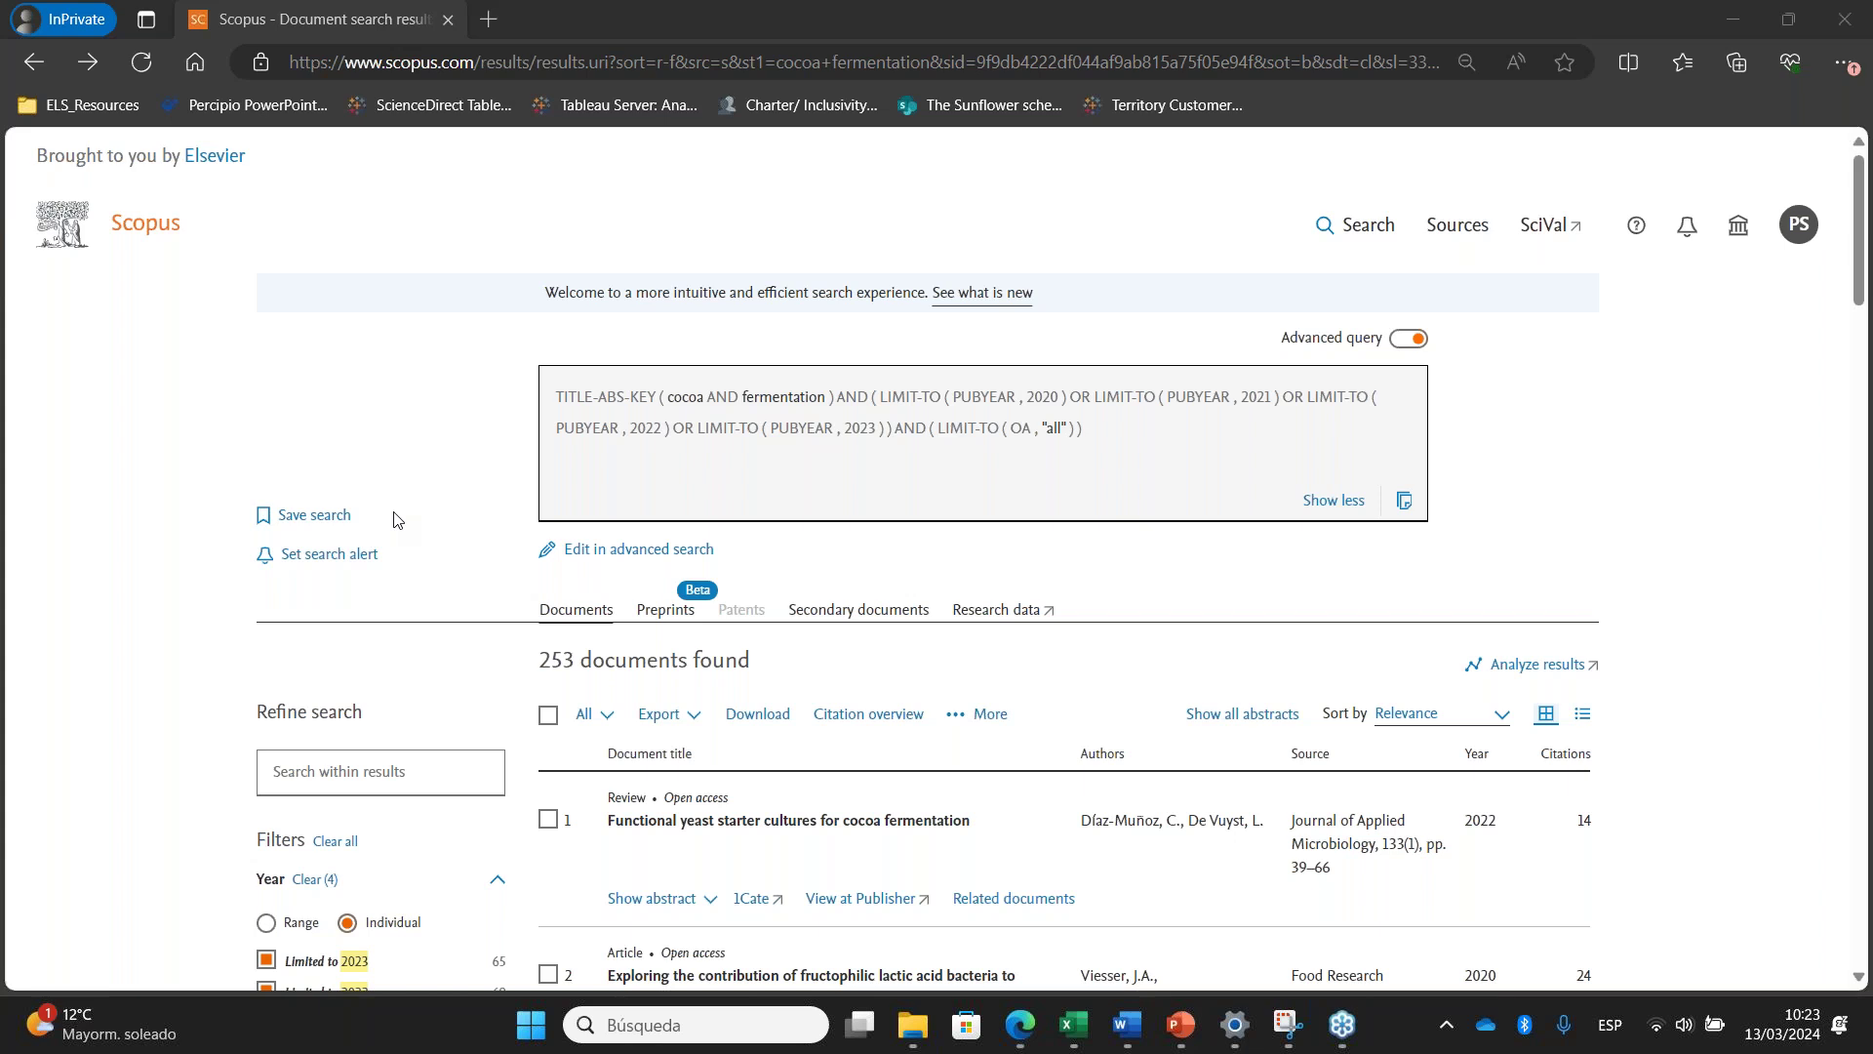
# Save the current cocoa fermentation search under the name "fermentacion cacao"
pyautogui.scroll(-3, 861, 778)
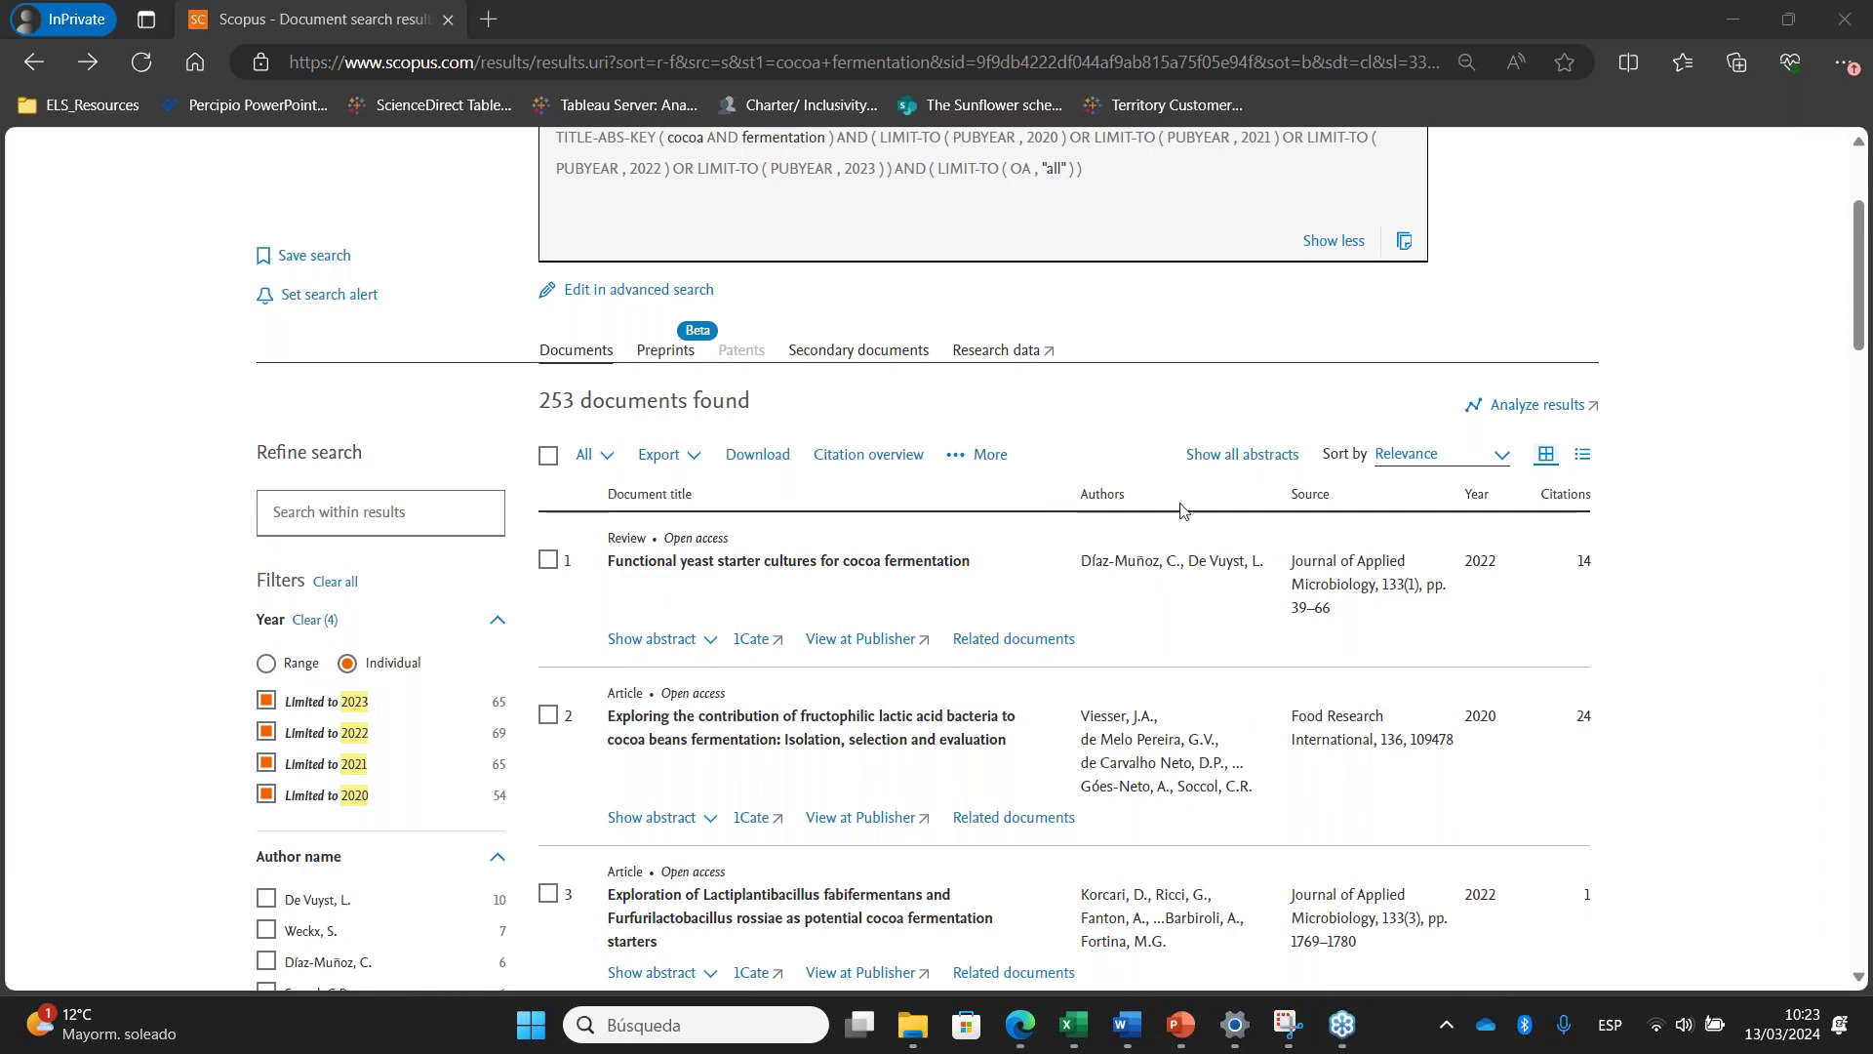
pyautogui.scroll(3, 1717, 648)
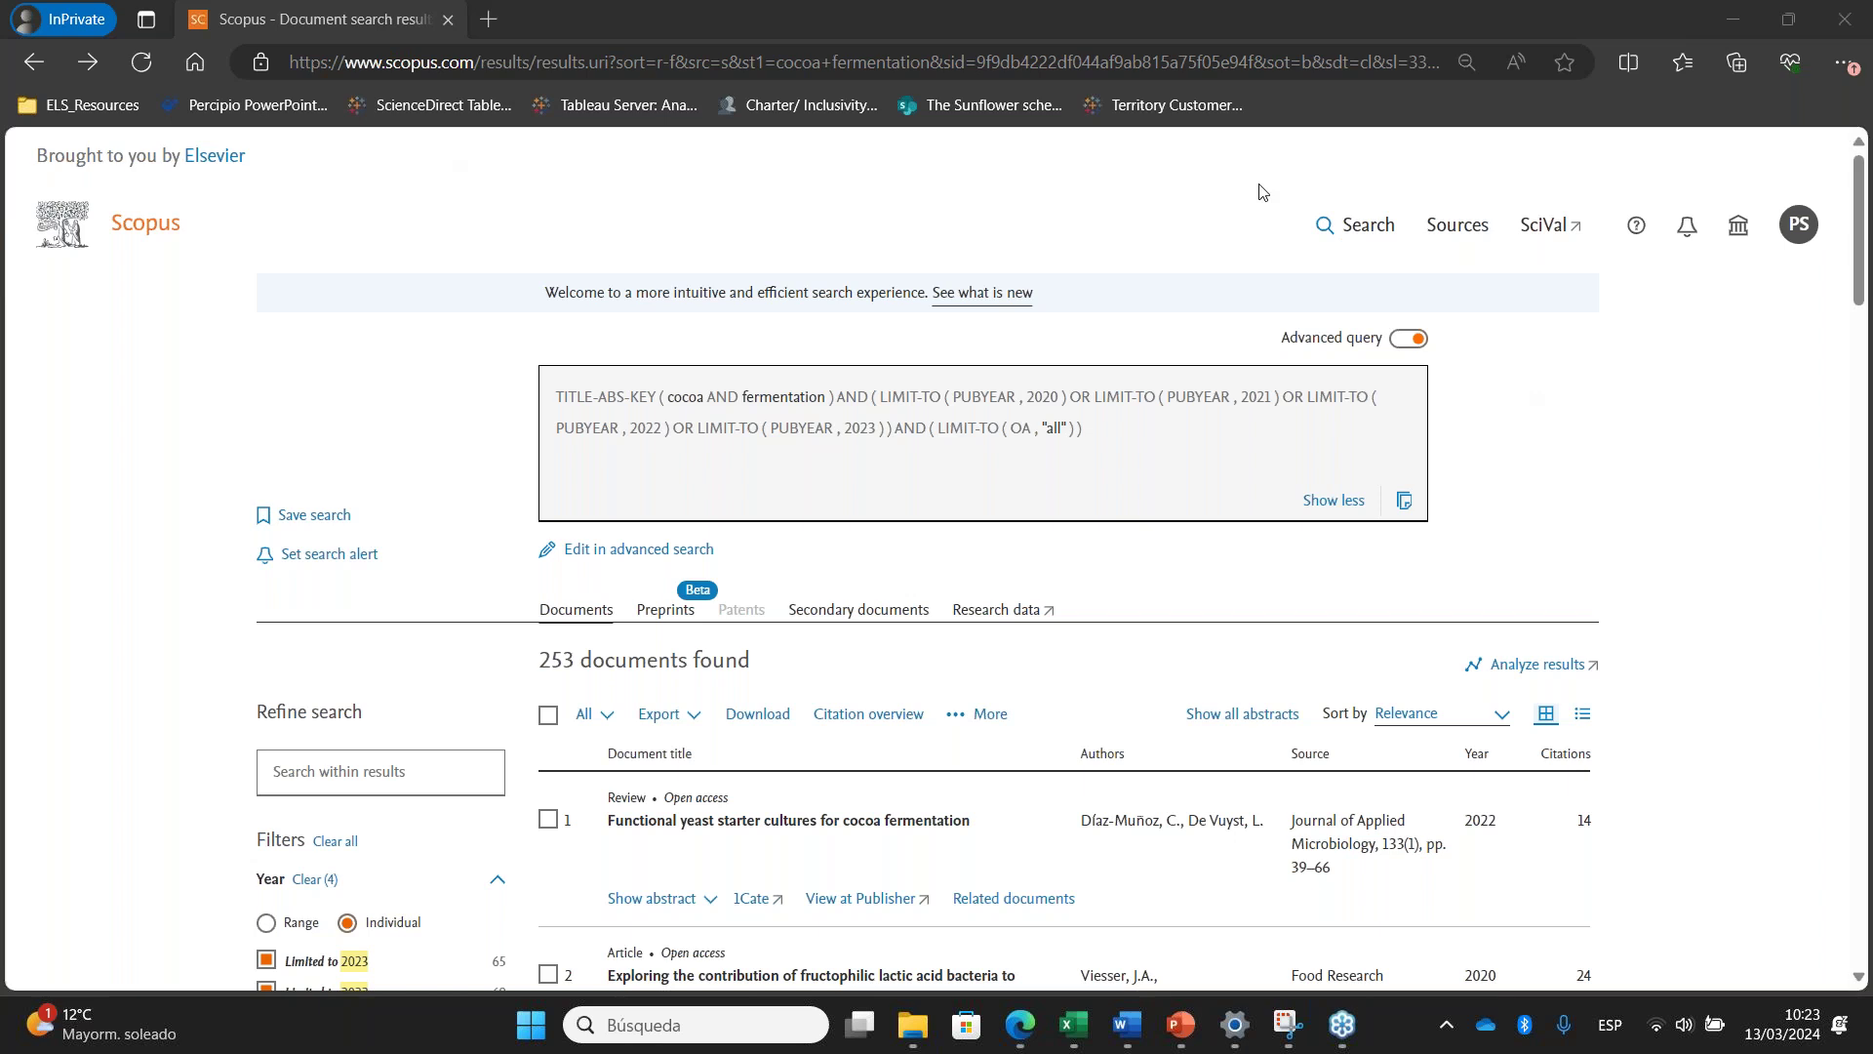
pyautogui.click(314, 515)
pyautogui.moveTo(1065, 583); pyautogui.dragTo(739, 576)
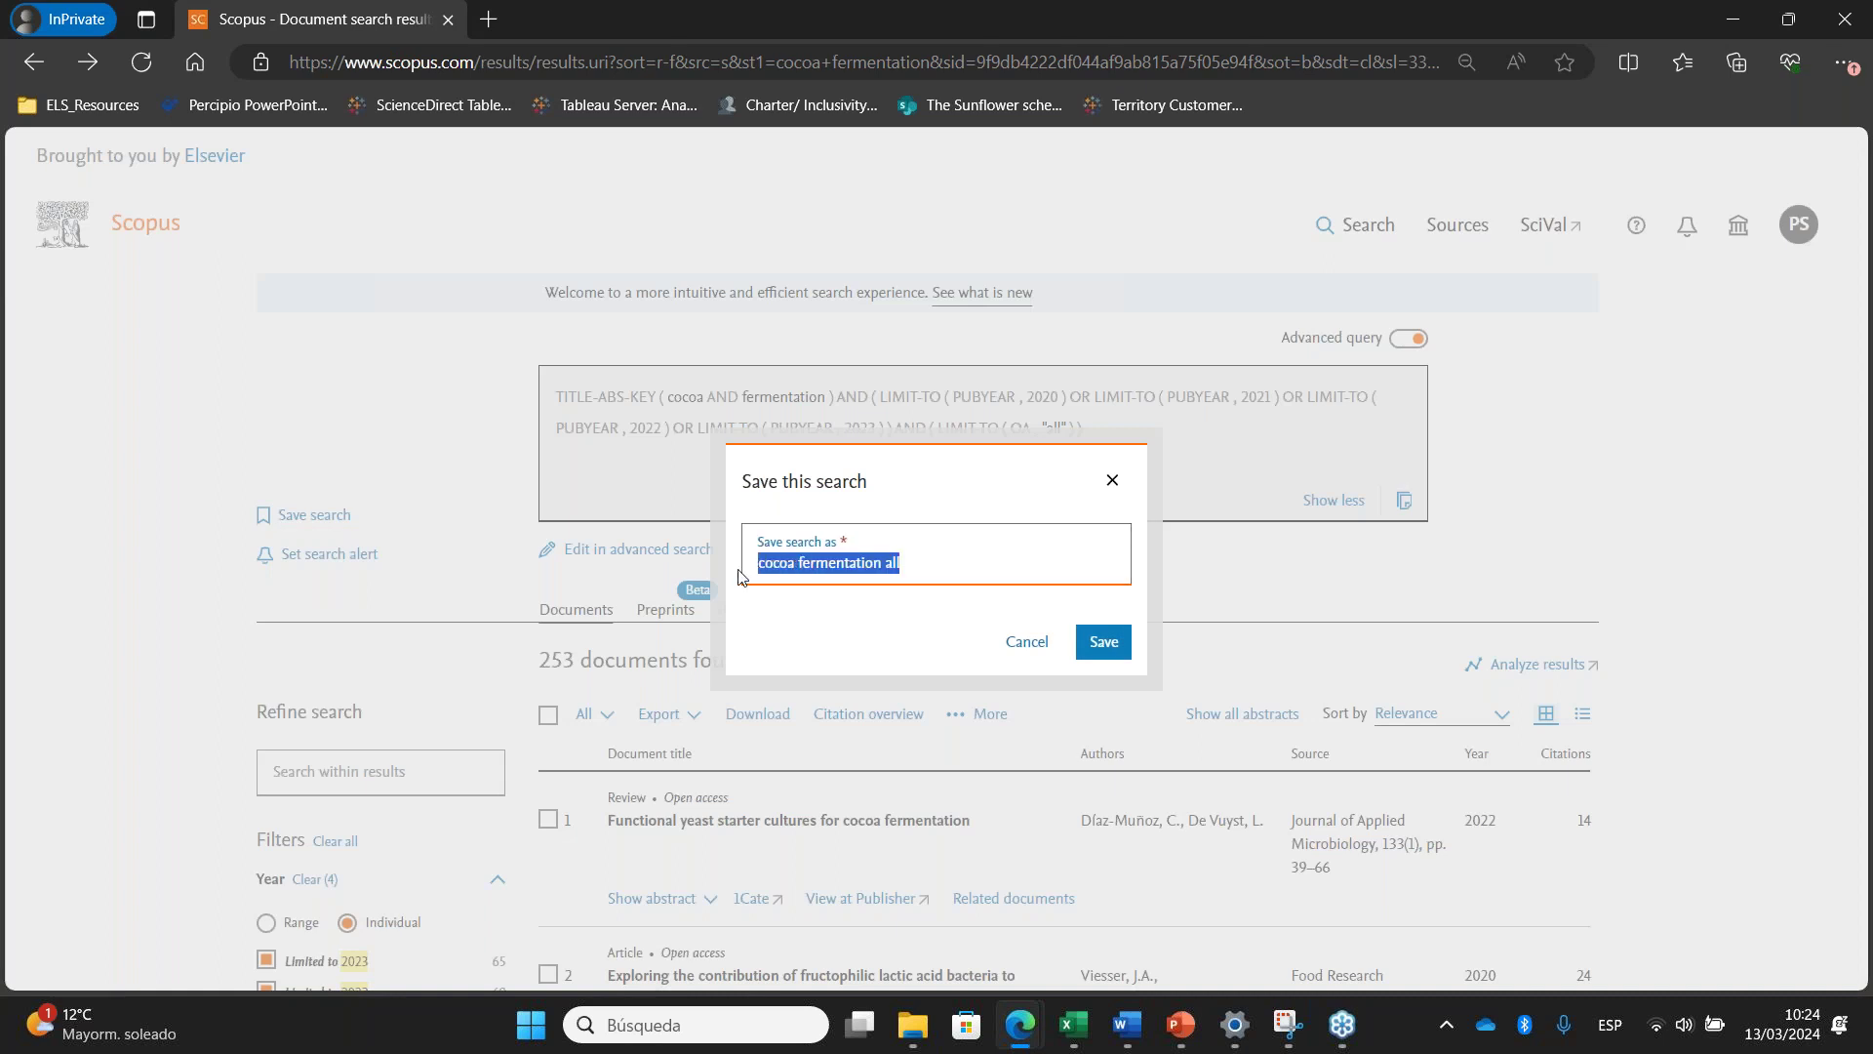
pyautogui.write('fermenta')
pyautogui.press('BackSpace')
pyautogui.press('BackSpace')
pyautogui.press('BackSpace')
pyautogui.write('ntacion cacao')
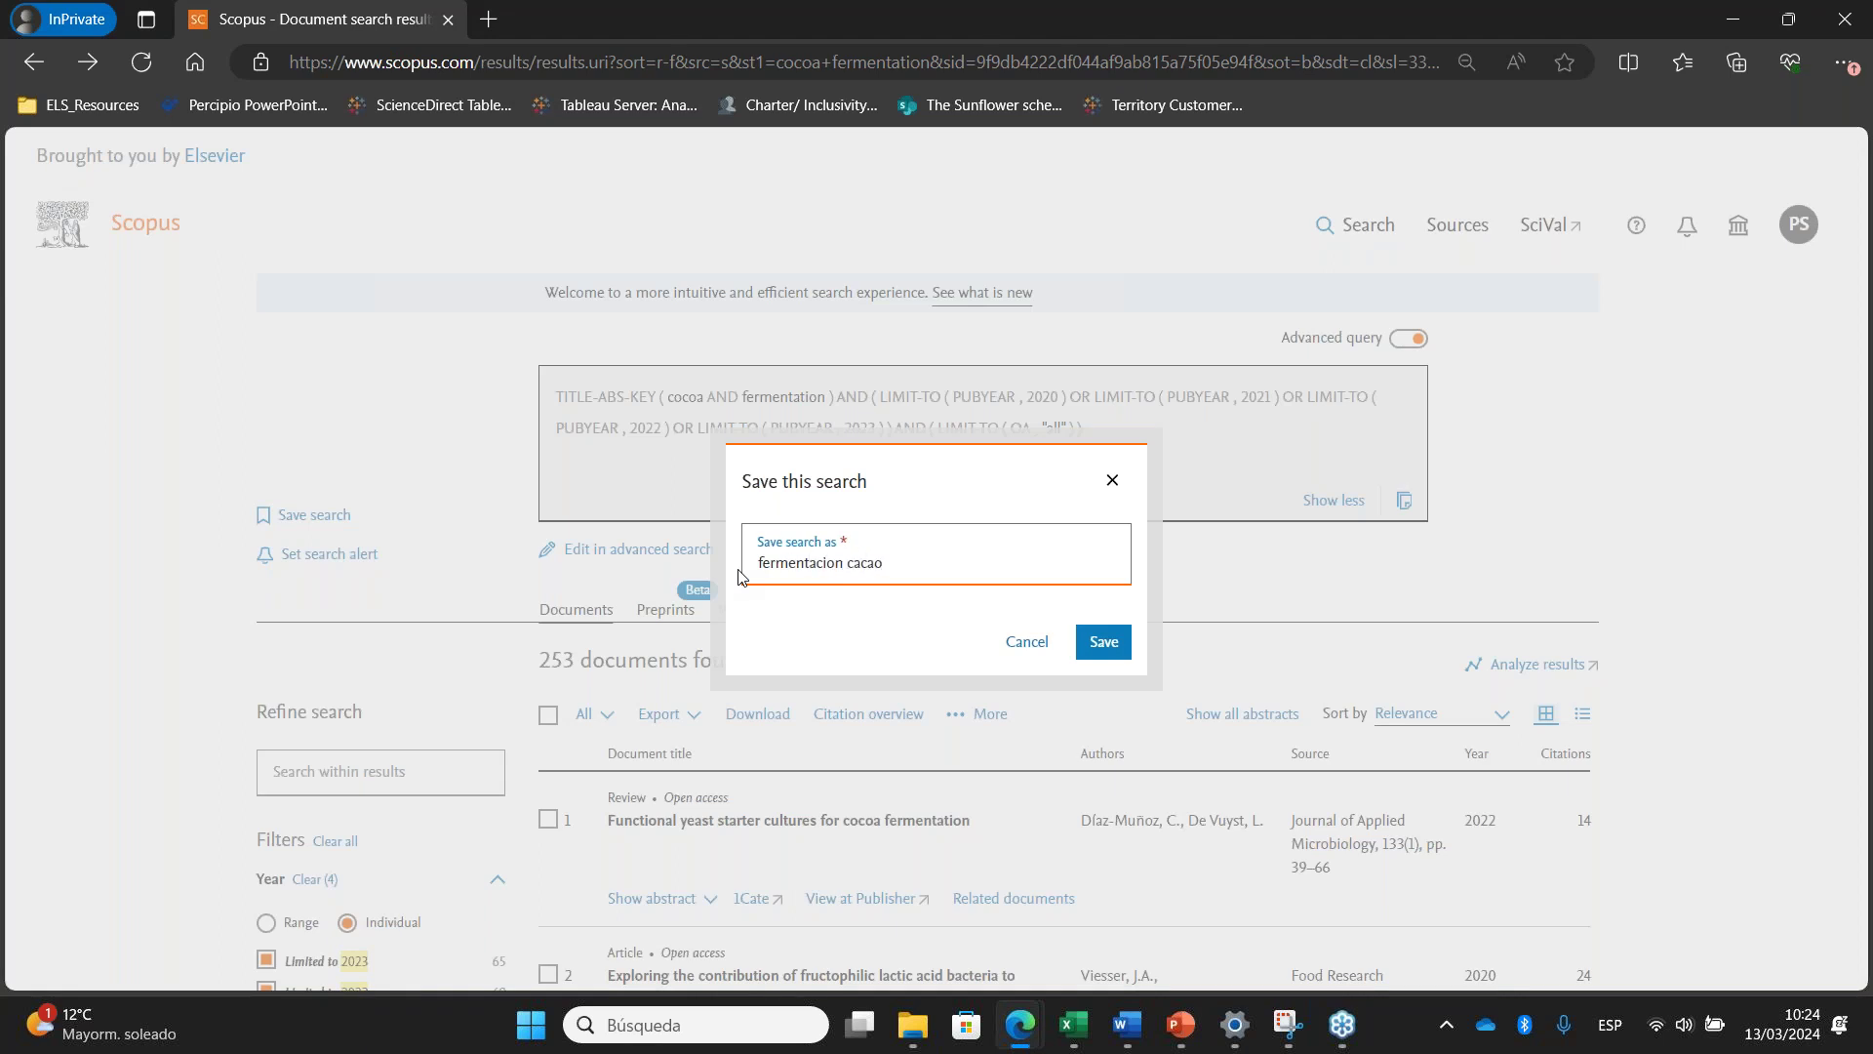
pyautogui.click(1103, 641)
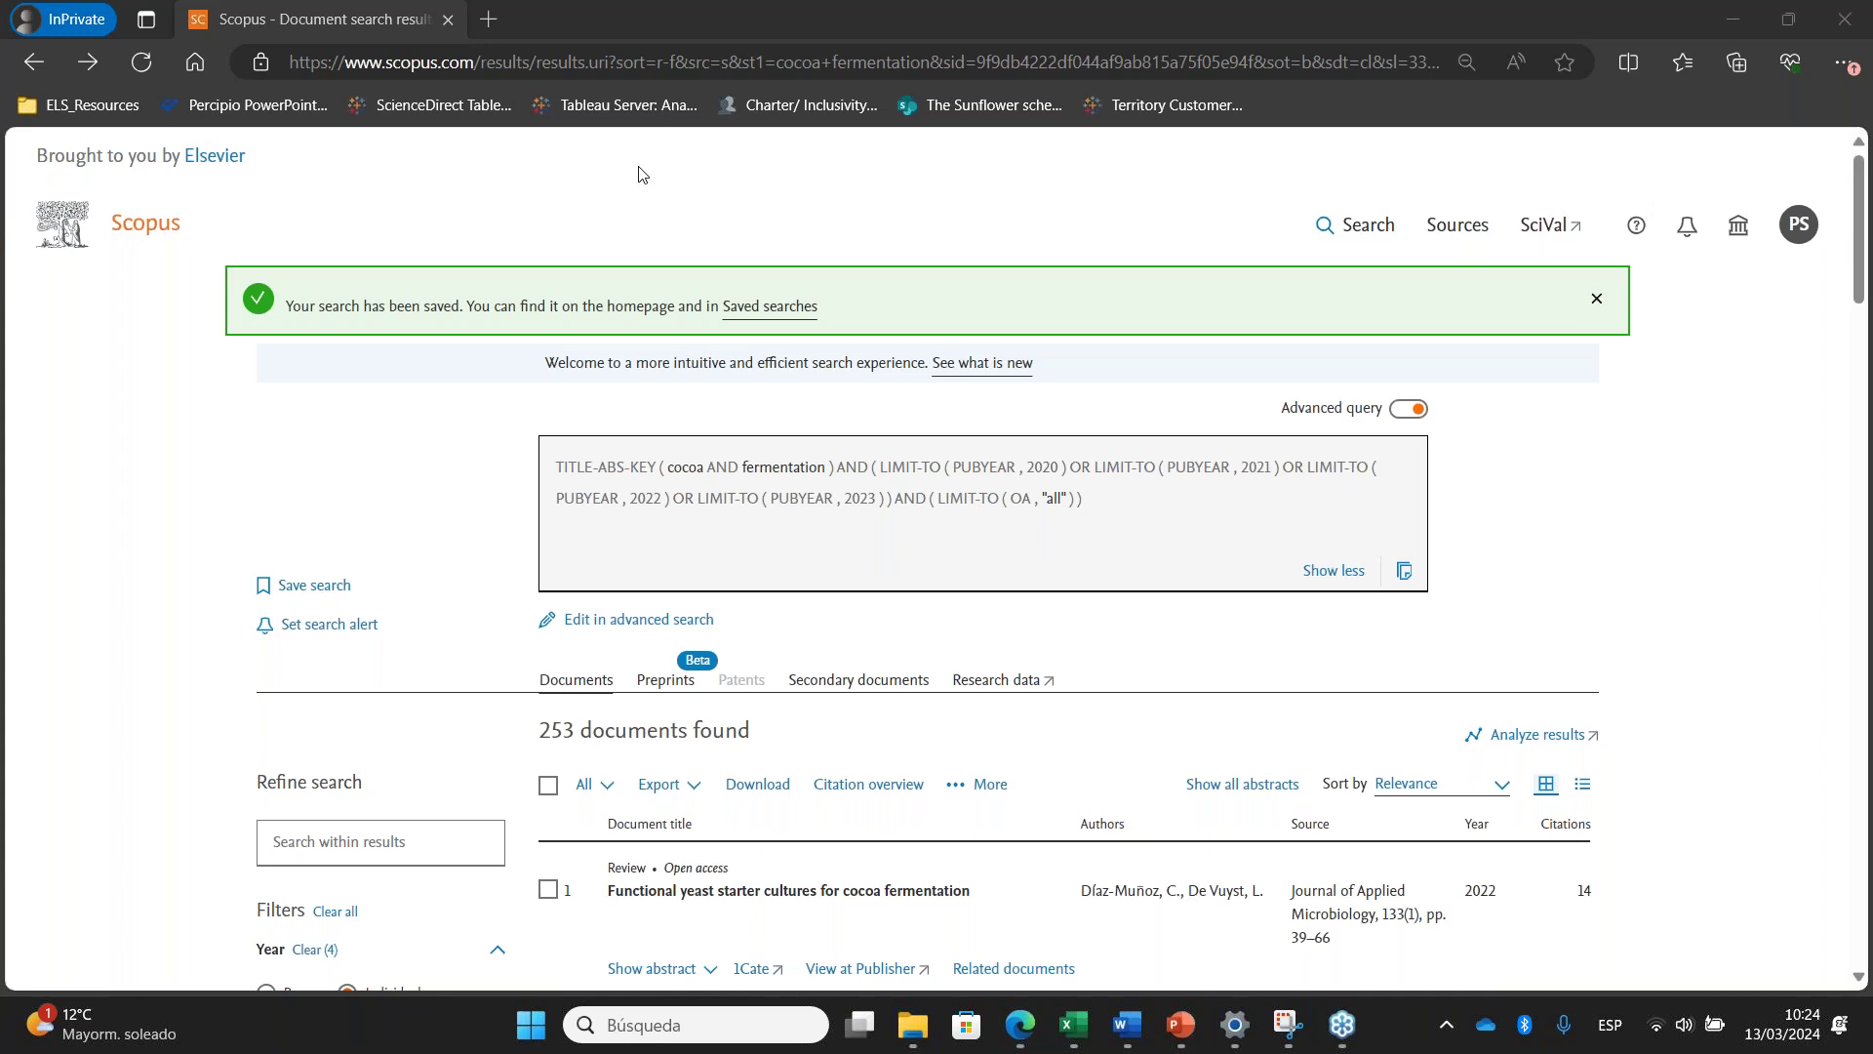
# Open the list of saved searches and check the "fermentacion cacao" search for new results
pyautogui.click(1804, 227)
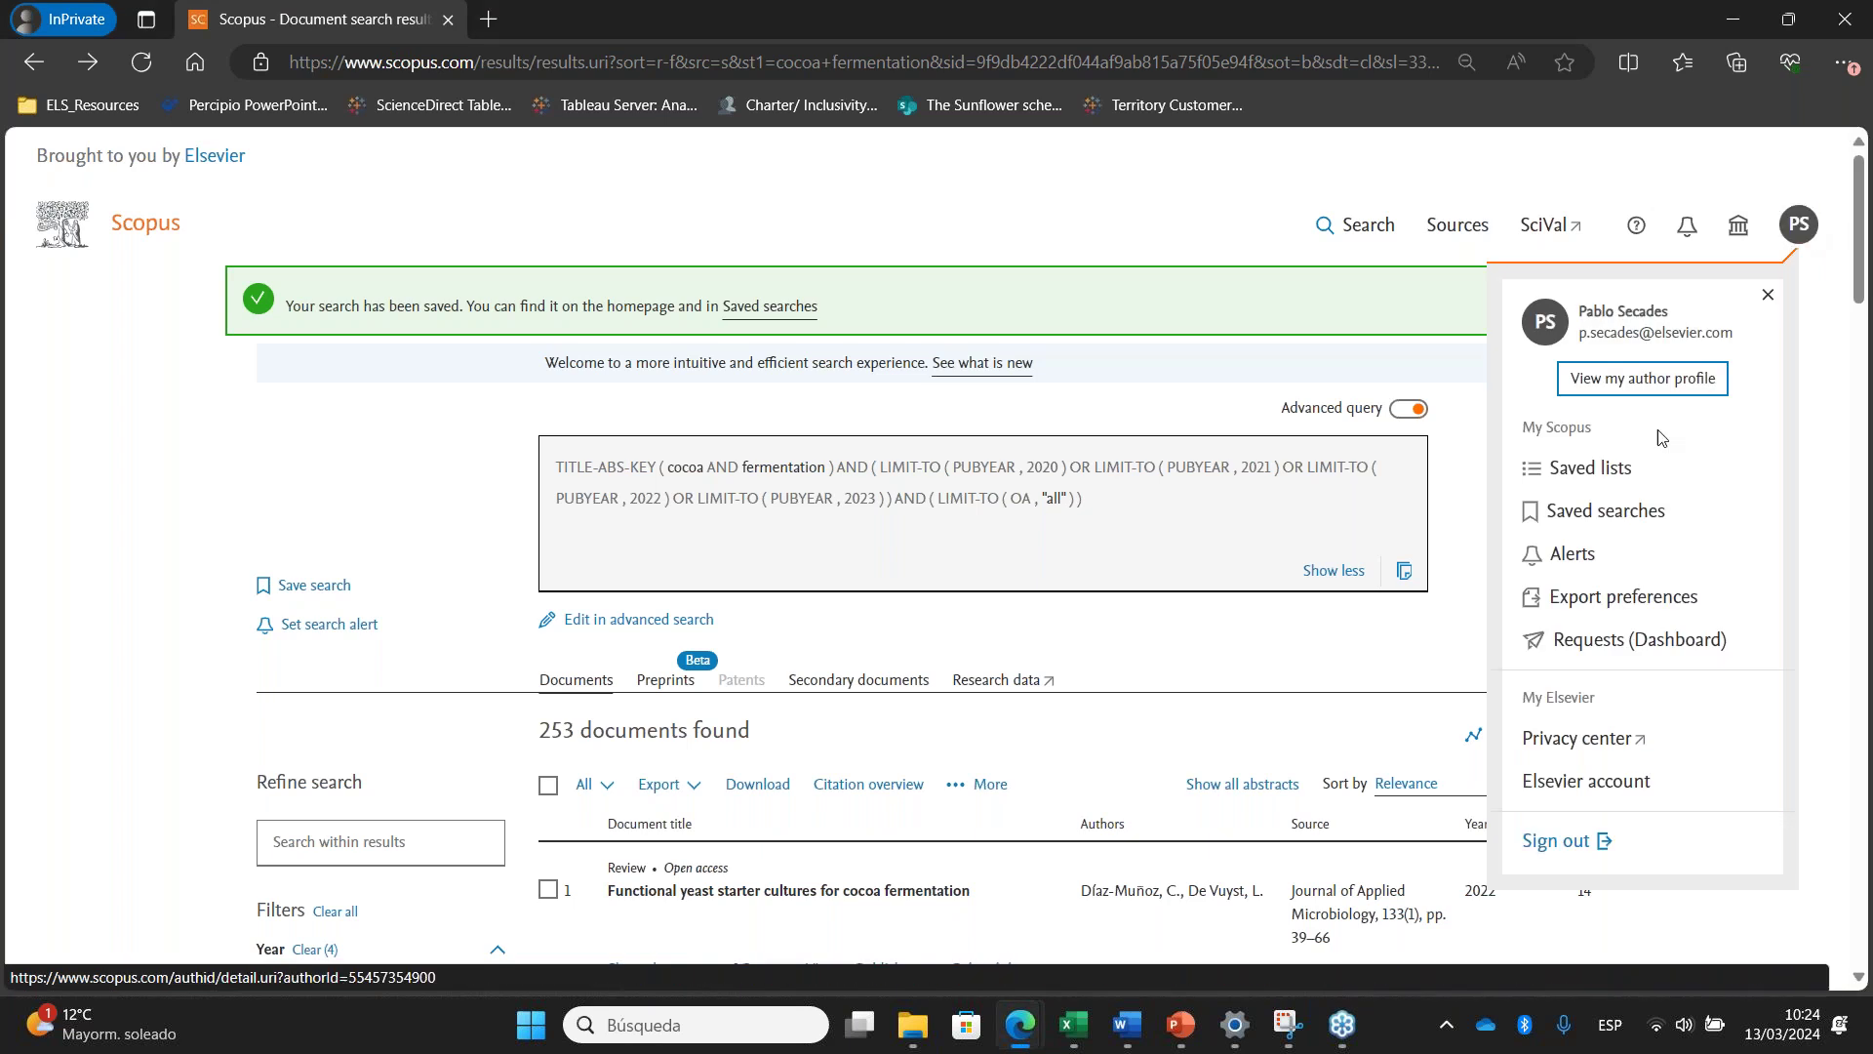
pyautogui.click(1623, 525)
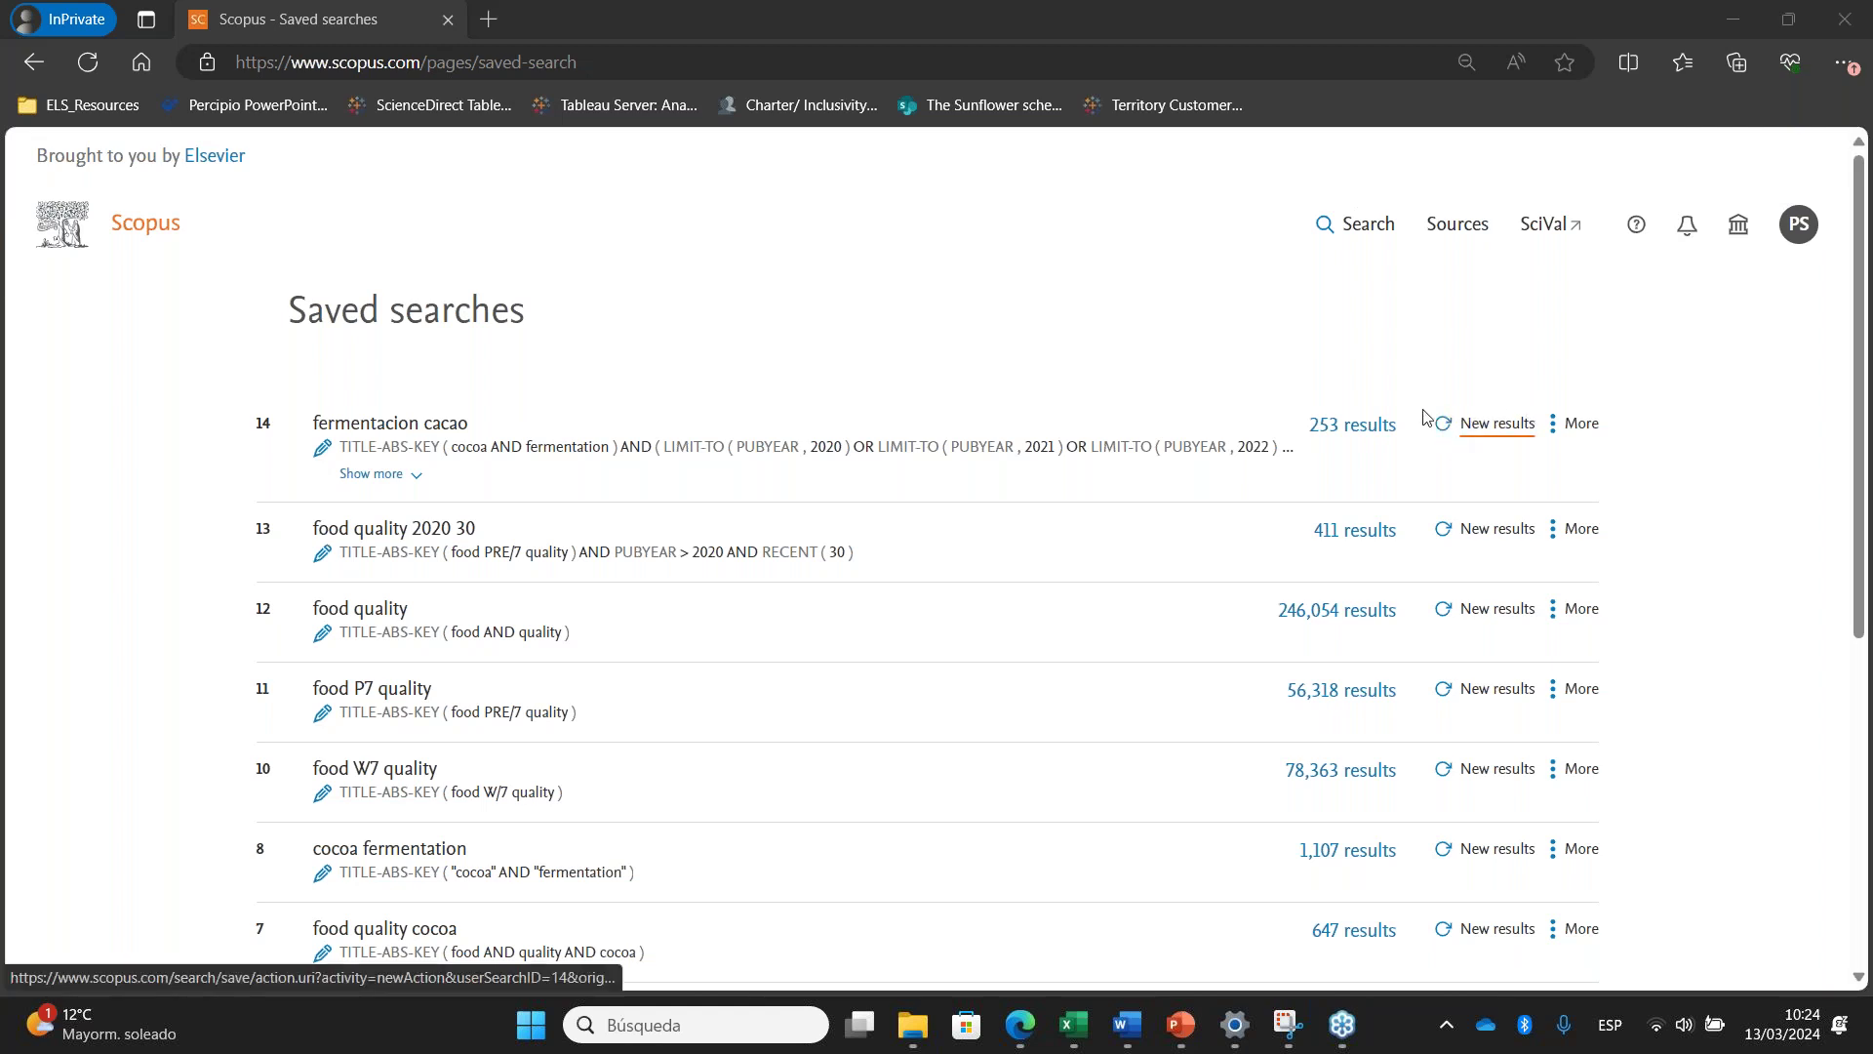
pyautogui.click(1464, 439)
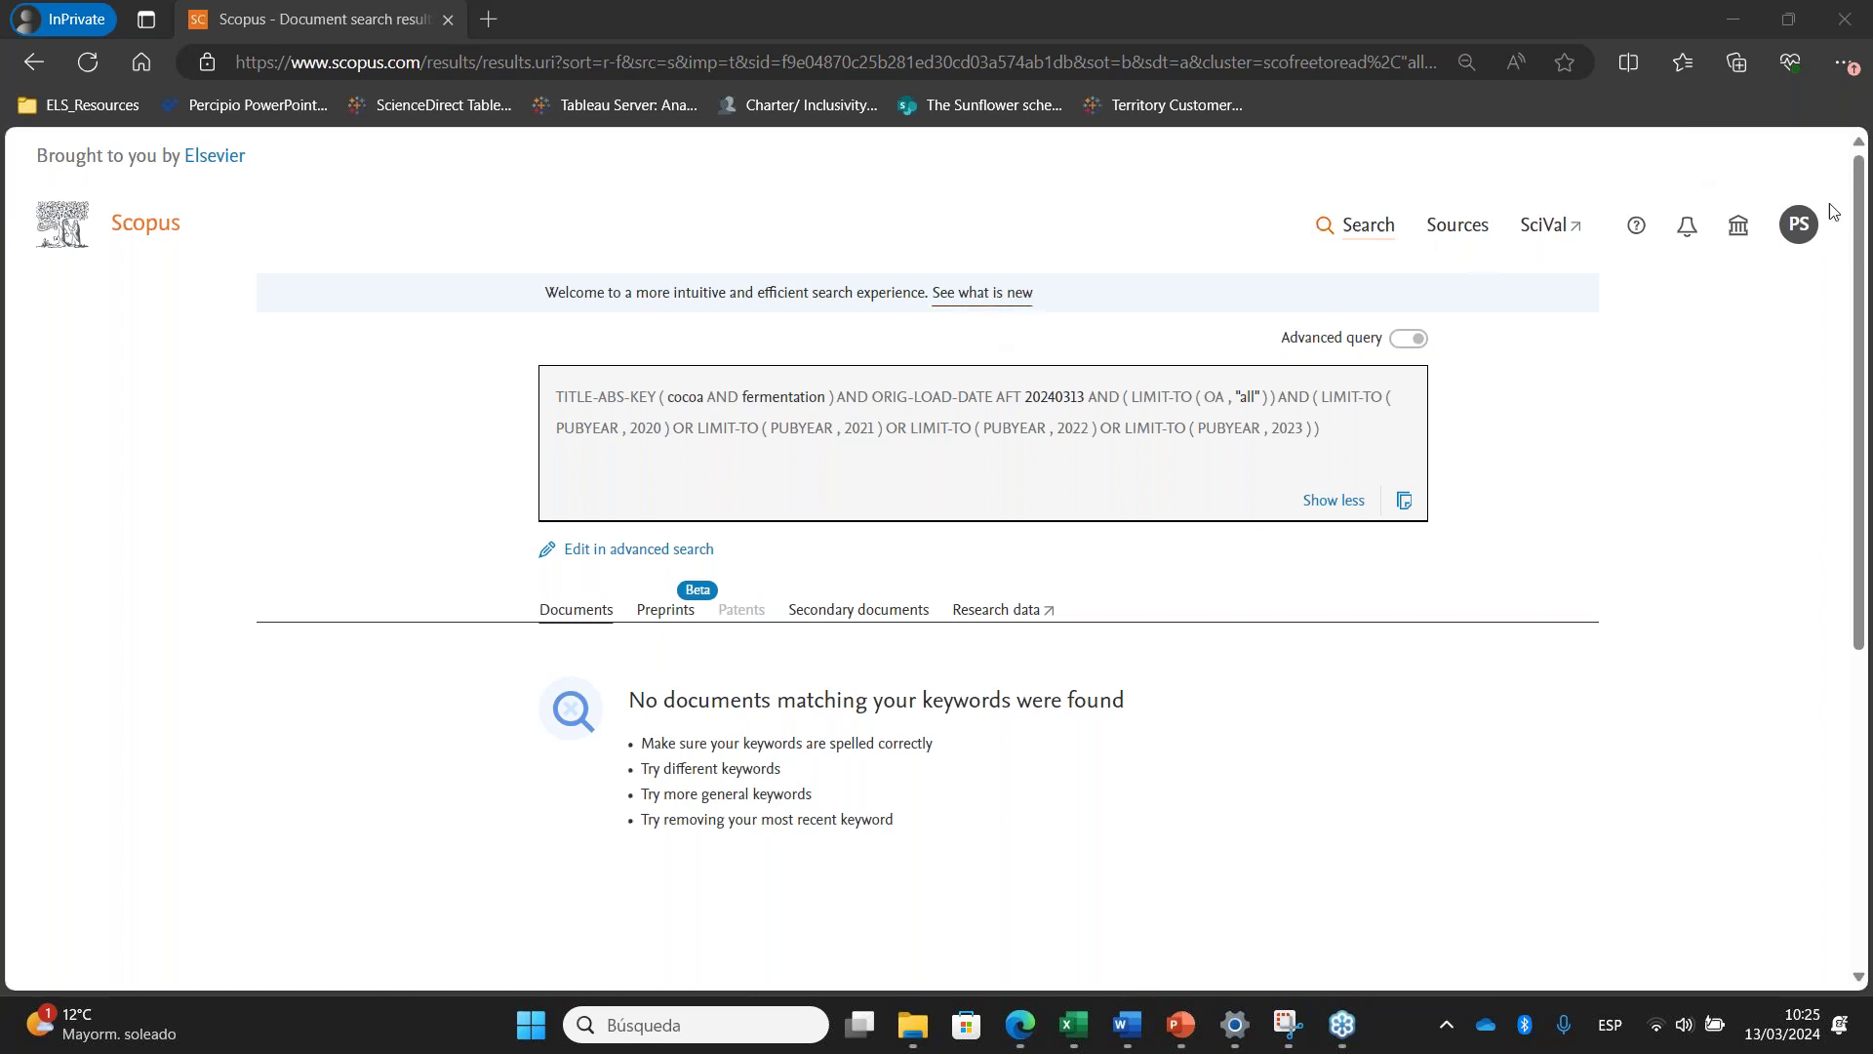
# Return to the saved searches and open the full result list of "fermentacion cacao"
pyautogui.click(1799, 225)
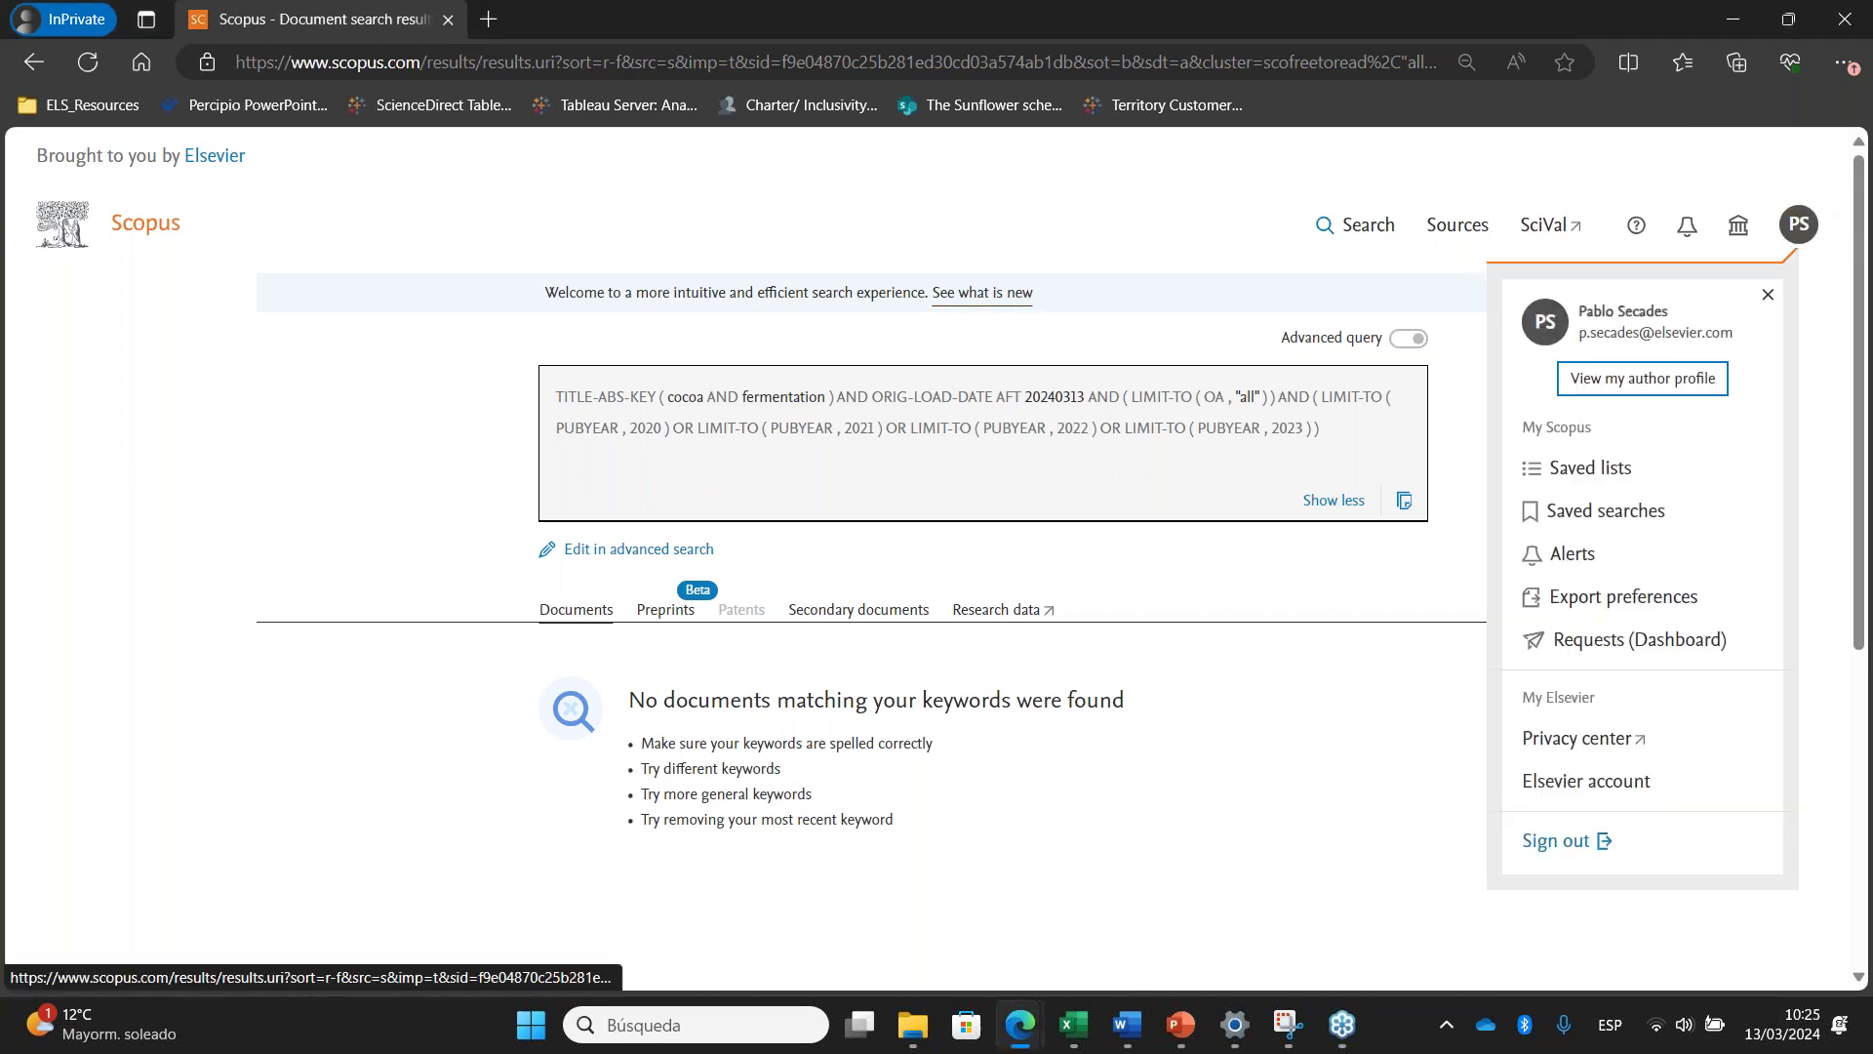
pyautogui.click(1610, 514)
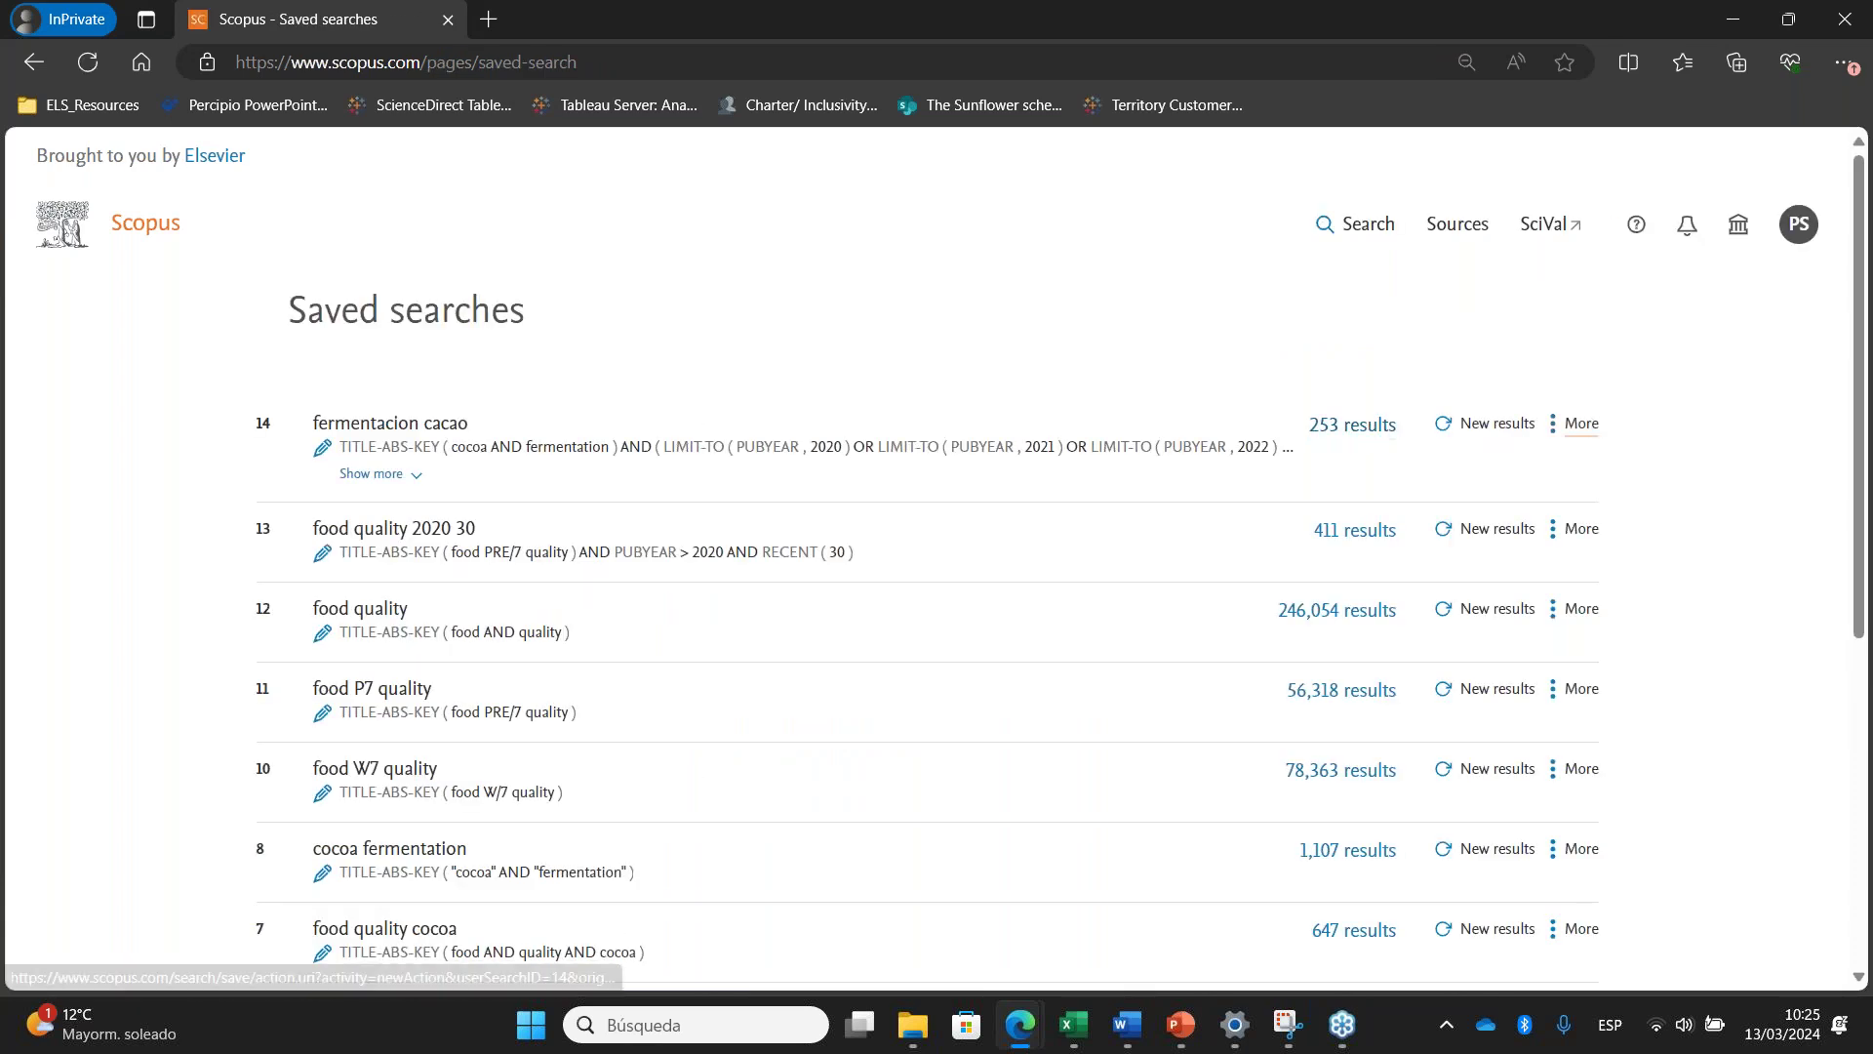
pyautogui.click(1575, 423)
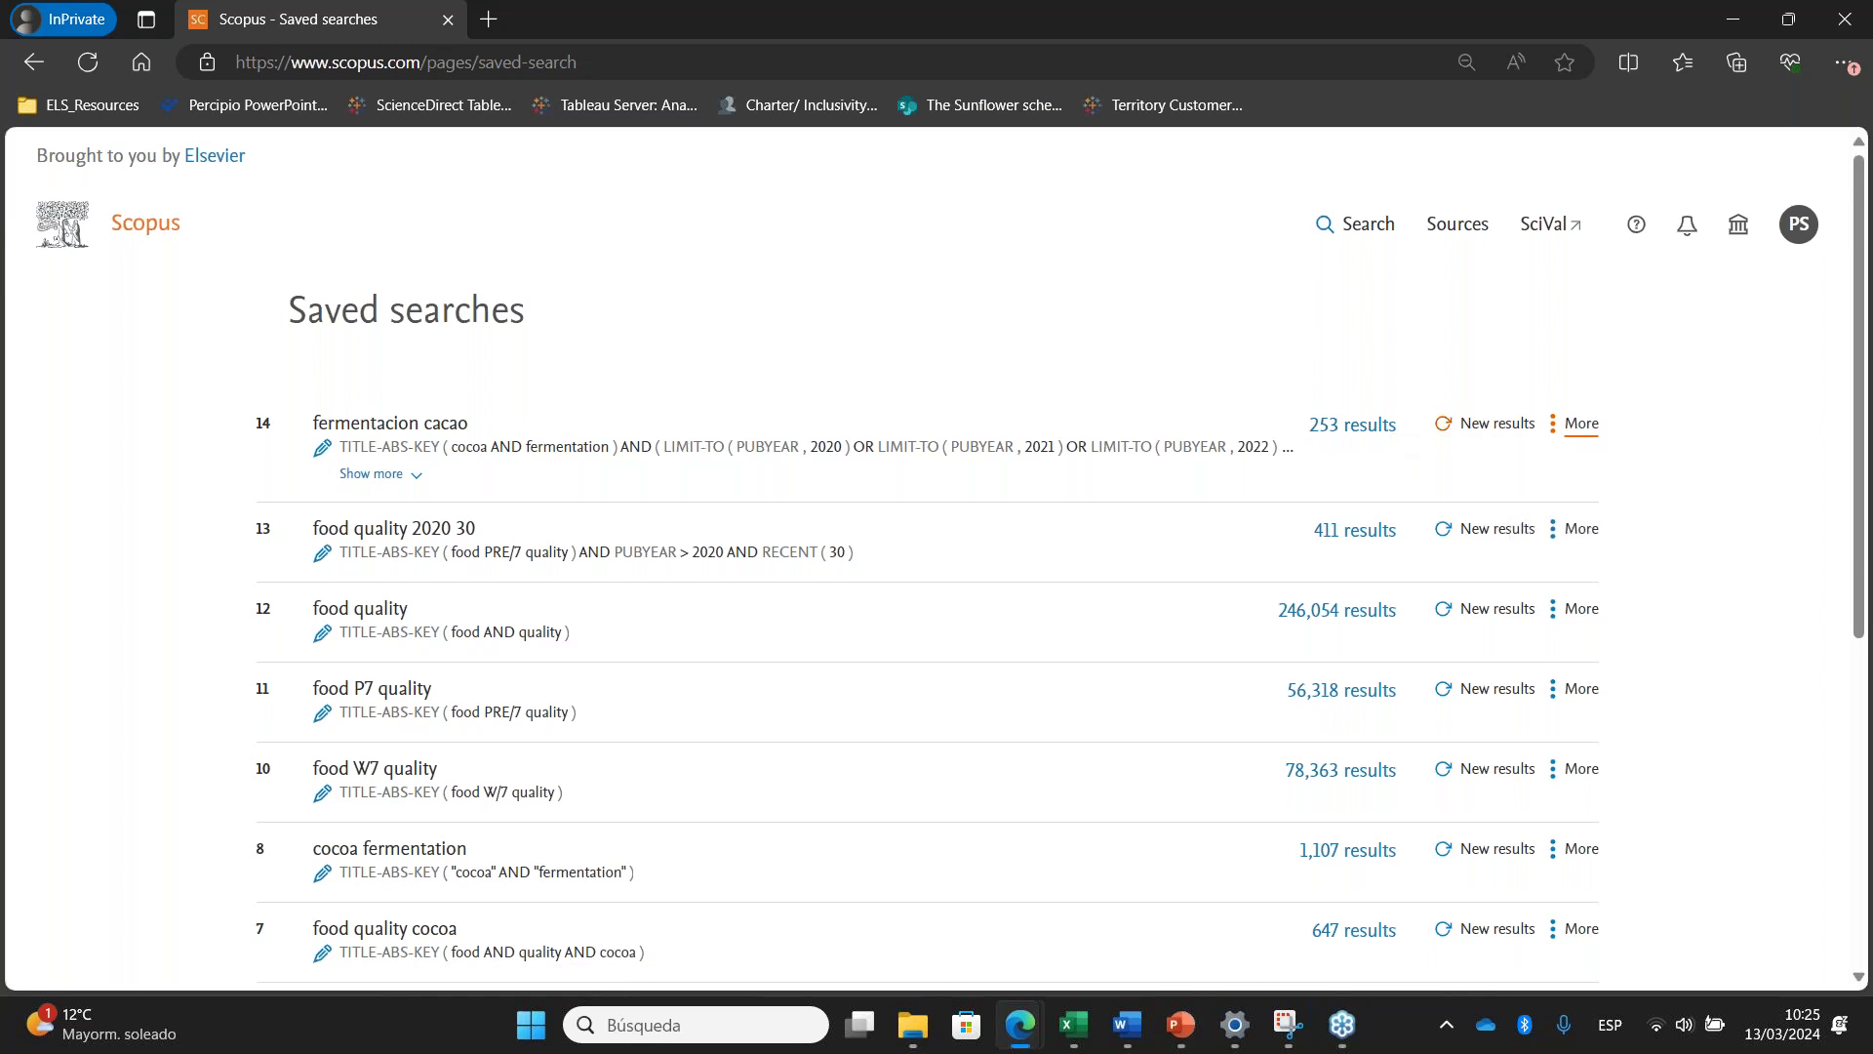
pyautogui.click(1352, 426)
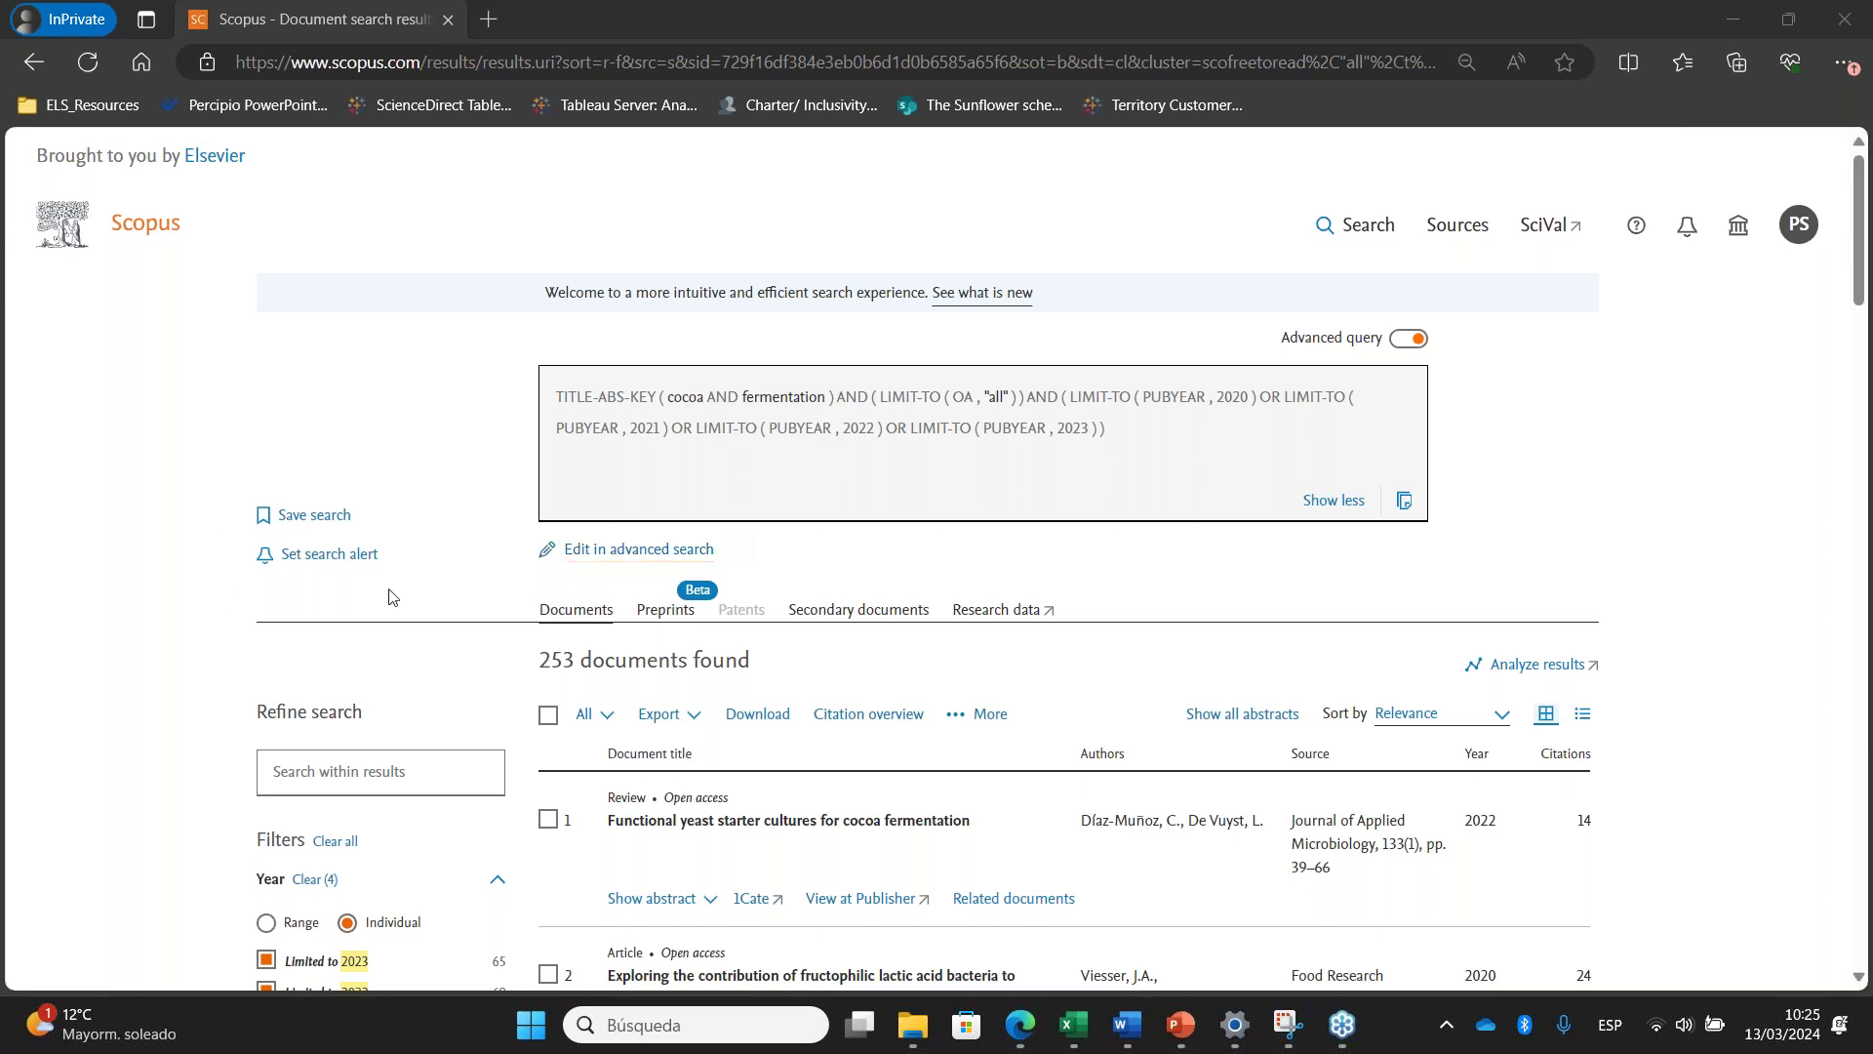
pyautogui.click(325, 554)
pyautogui.moveTo(979, 484); pyautogui.dragTo(494, 493)
pyautogui.click(494, 494)
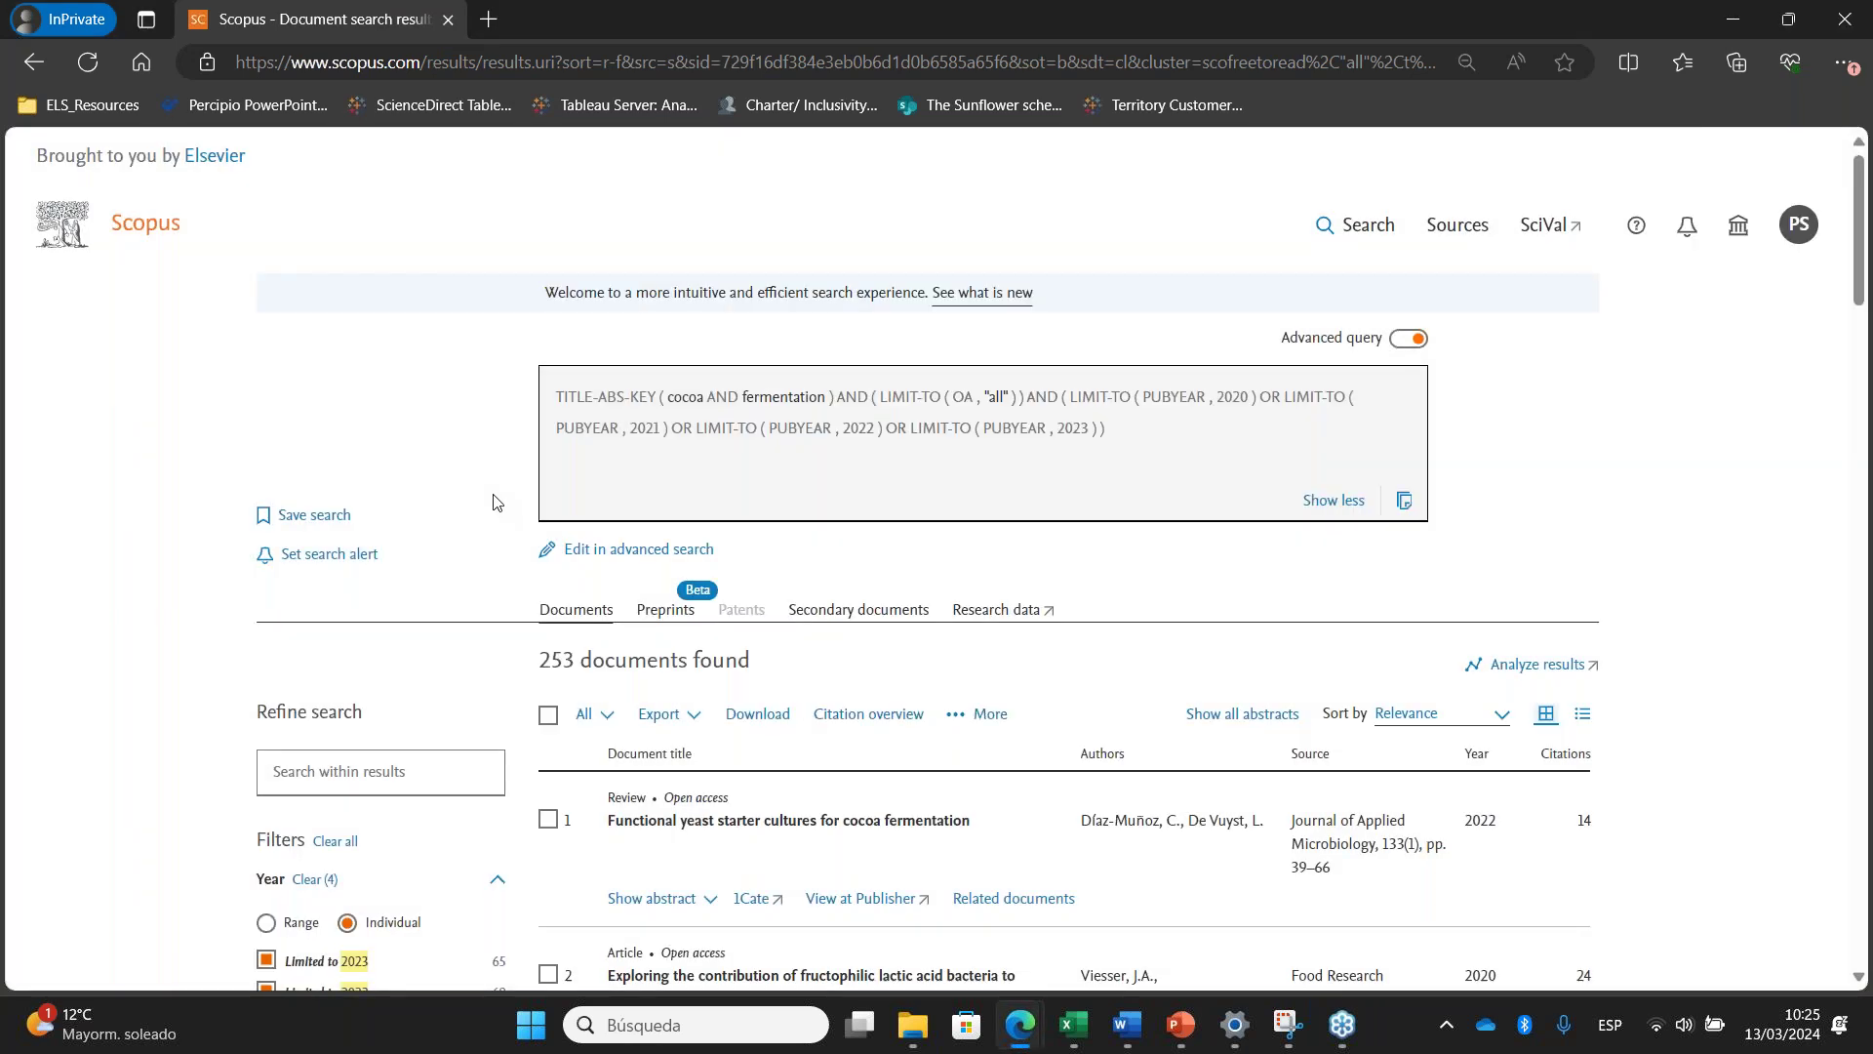
# Start a search alert for the current query and name it "fermentacion cacao"
pyautogui.click(359, 554)
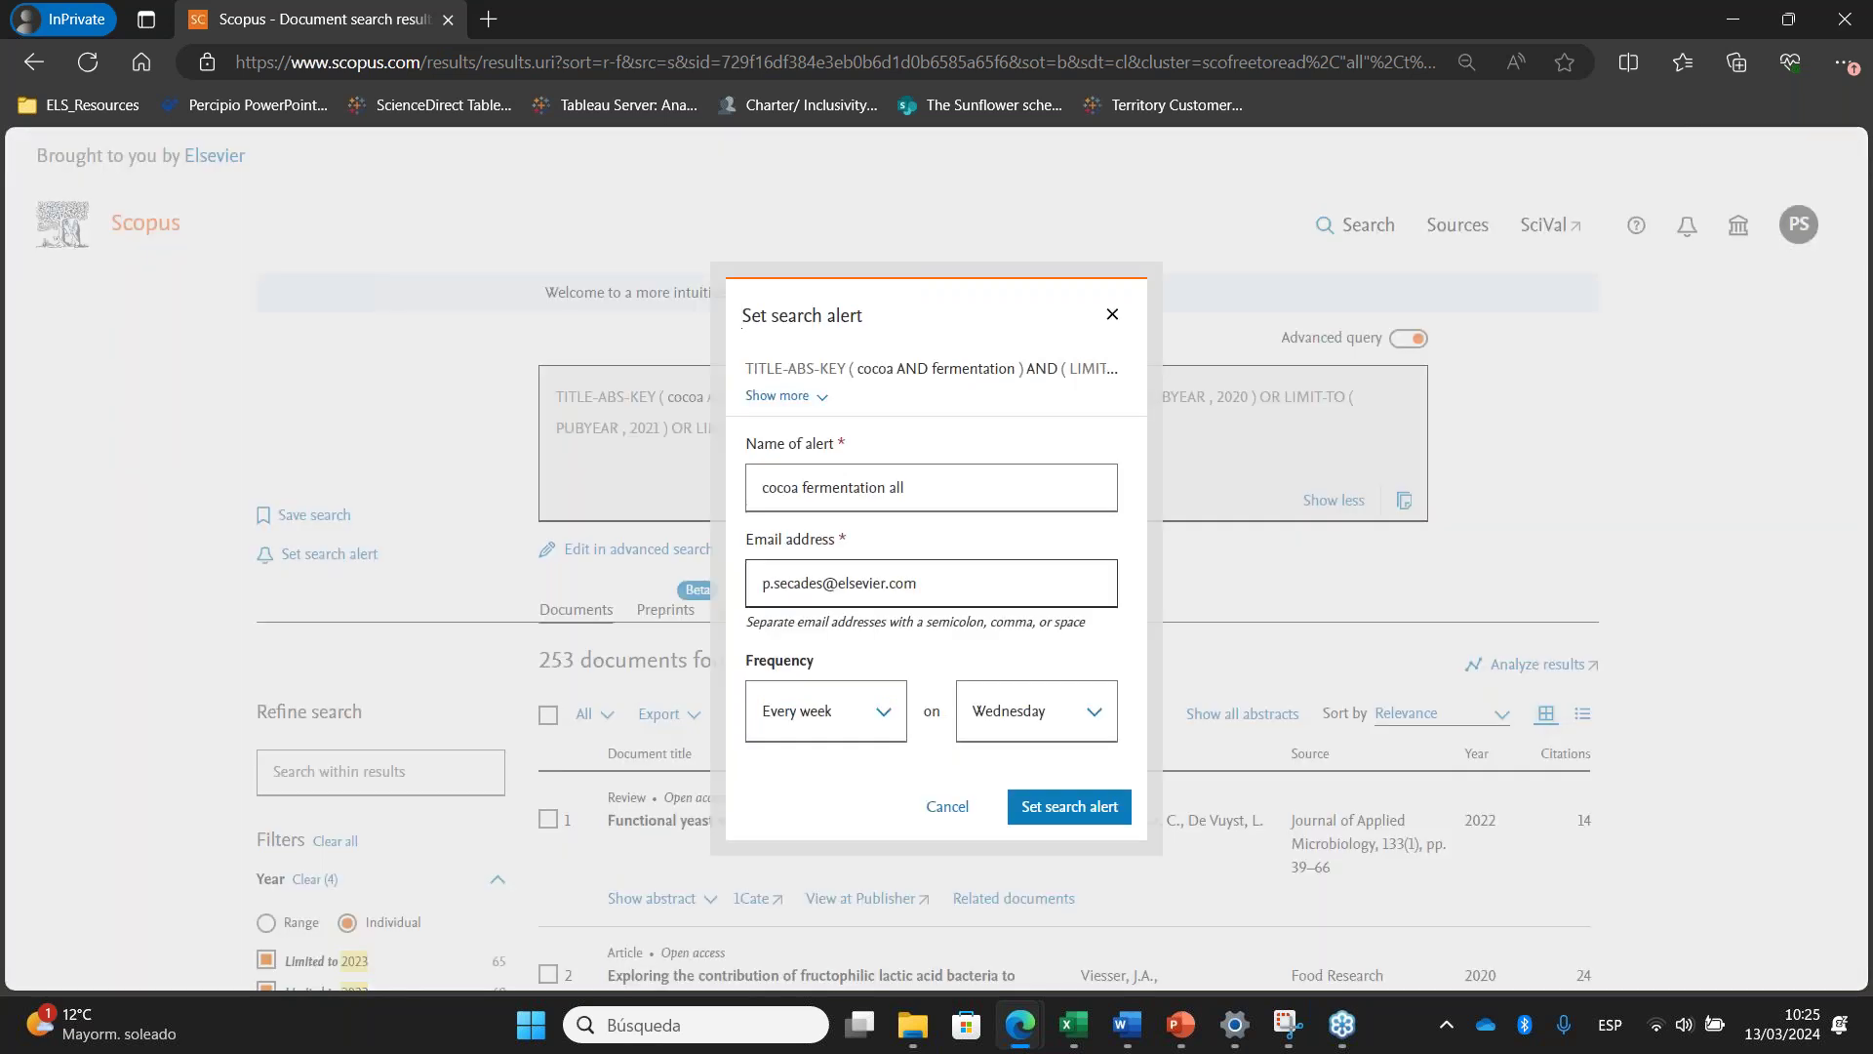
pyautogui.doubleClick(858, 487)
pyautogui.tripleClick(859, 488)
pyautogui.write('fermentacion')
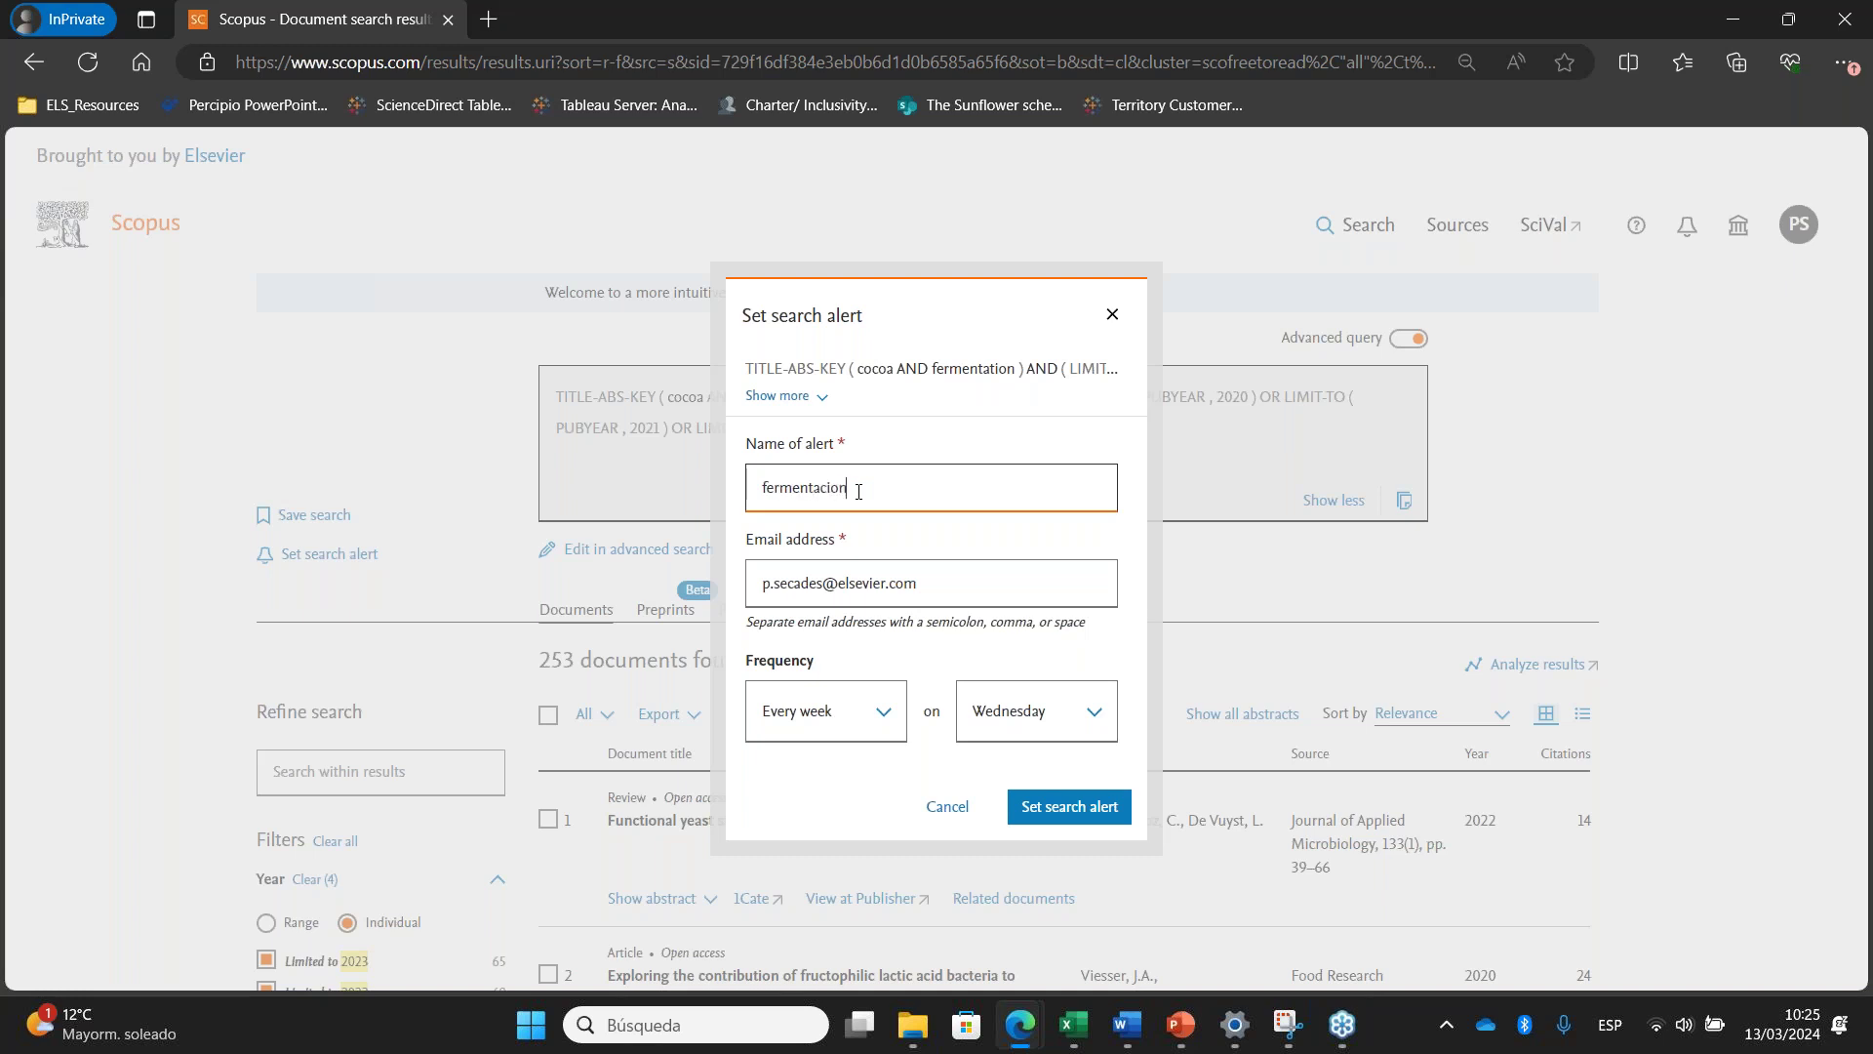
pyautogui.write(' cacao')
pyautogui.click(946, 580)
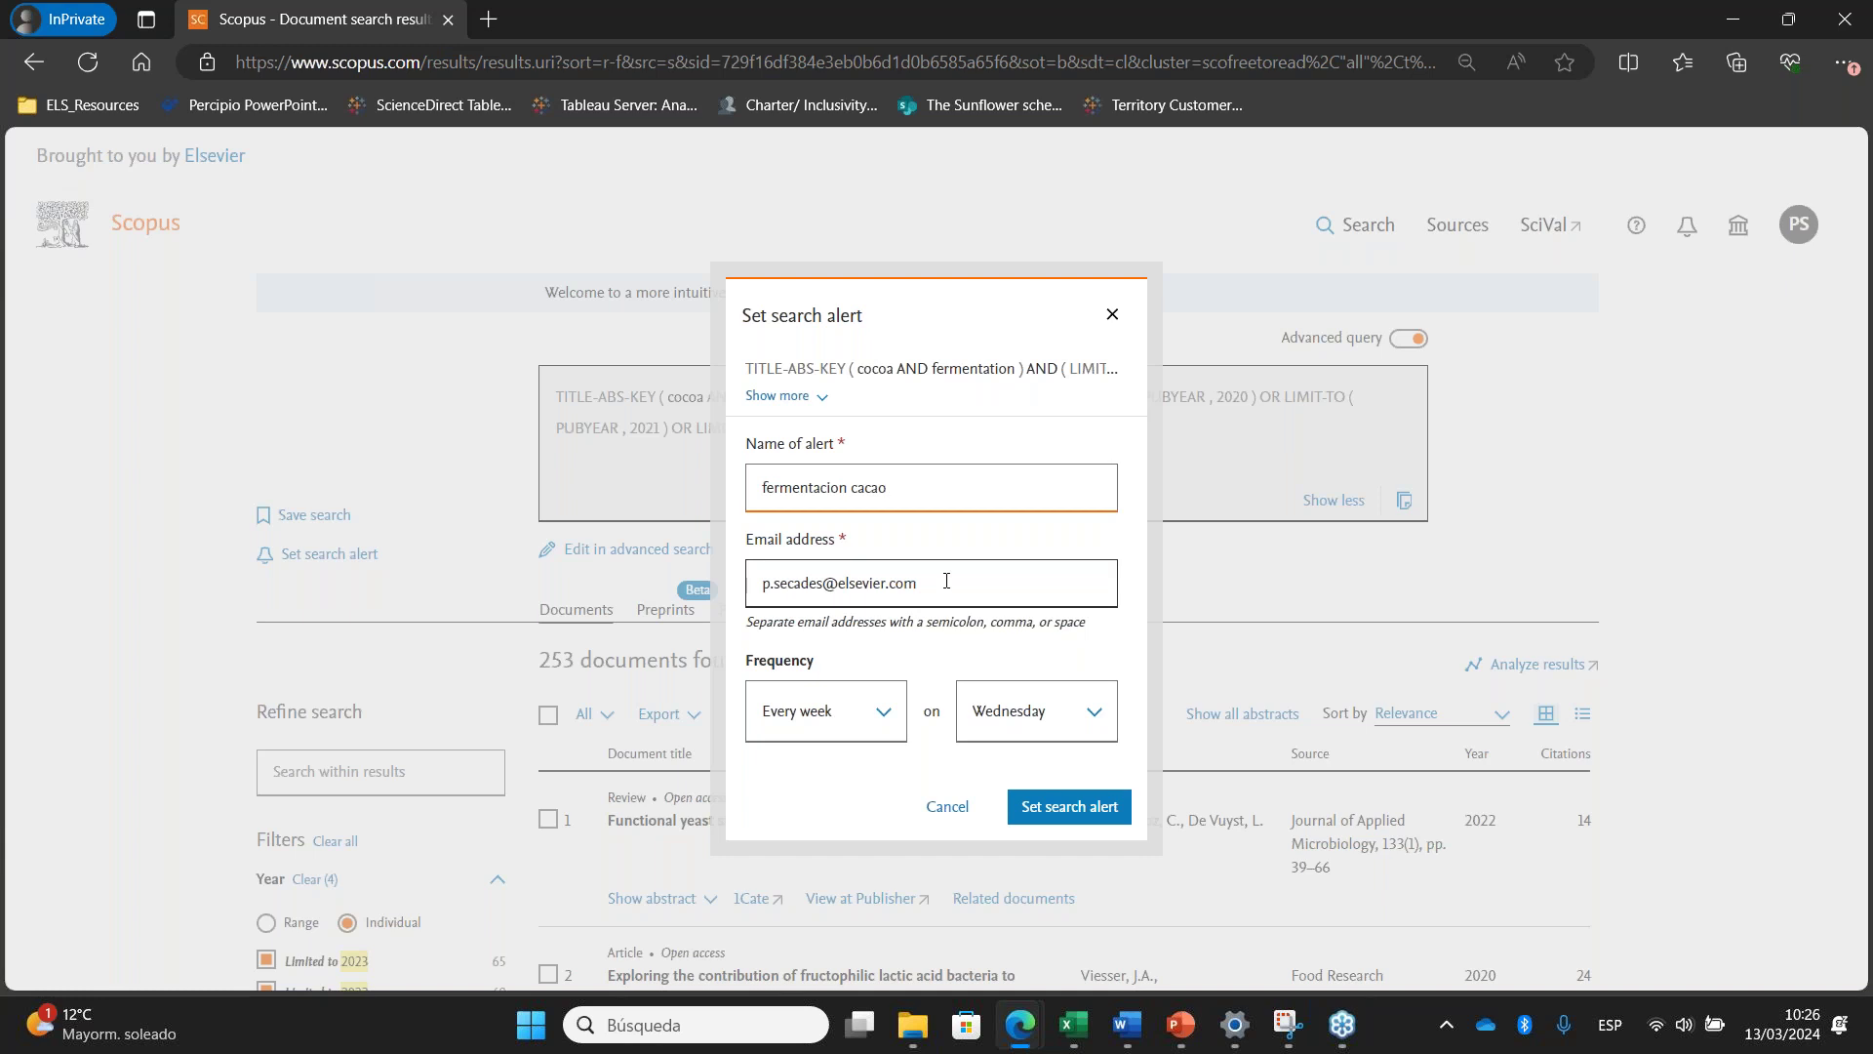
# Set the alert frequency to every month on the 13th and create the search alert
pyautogui.click(876, 712)
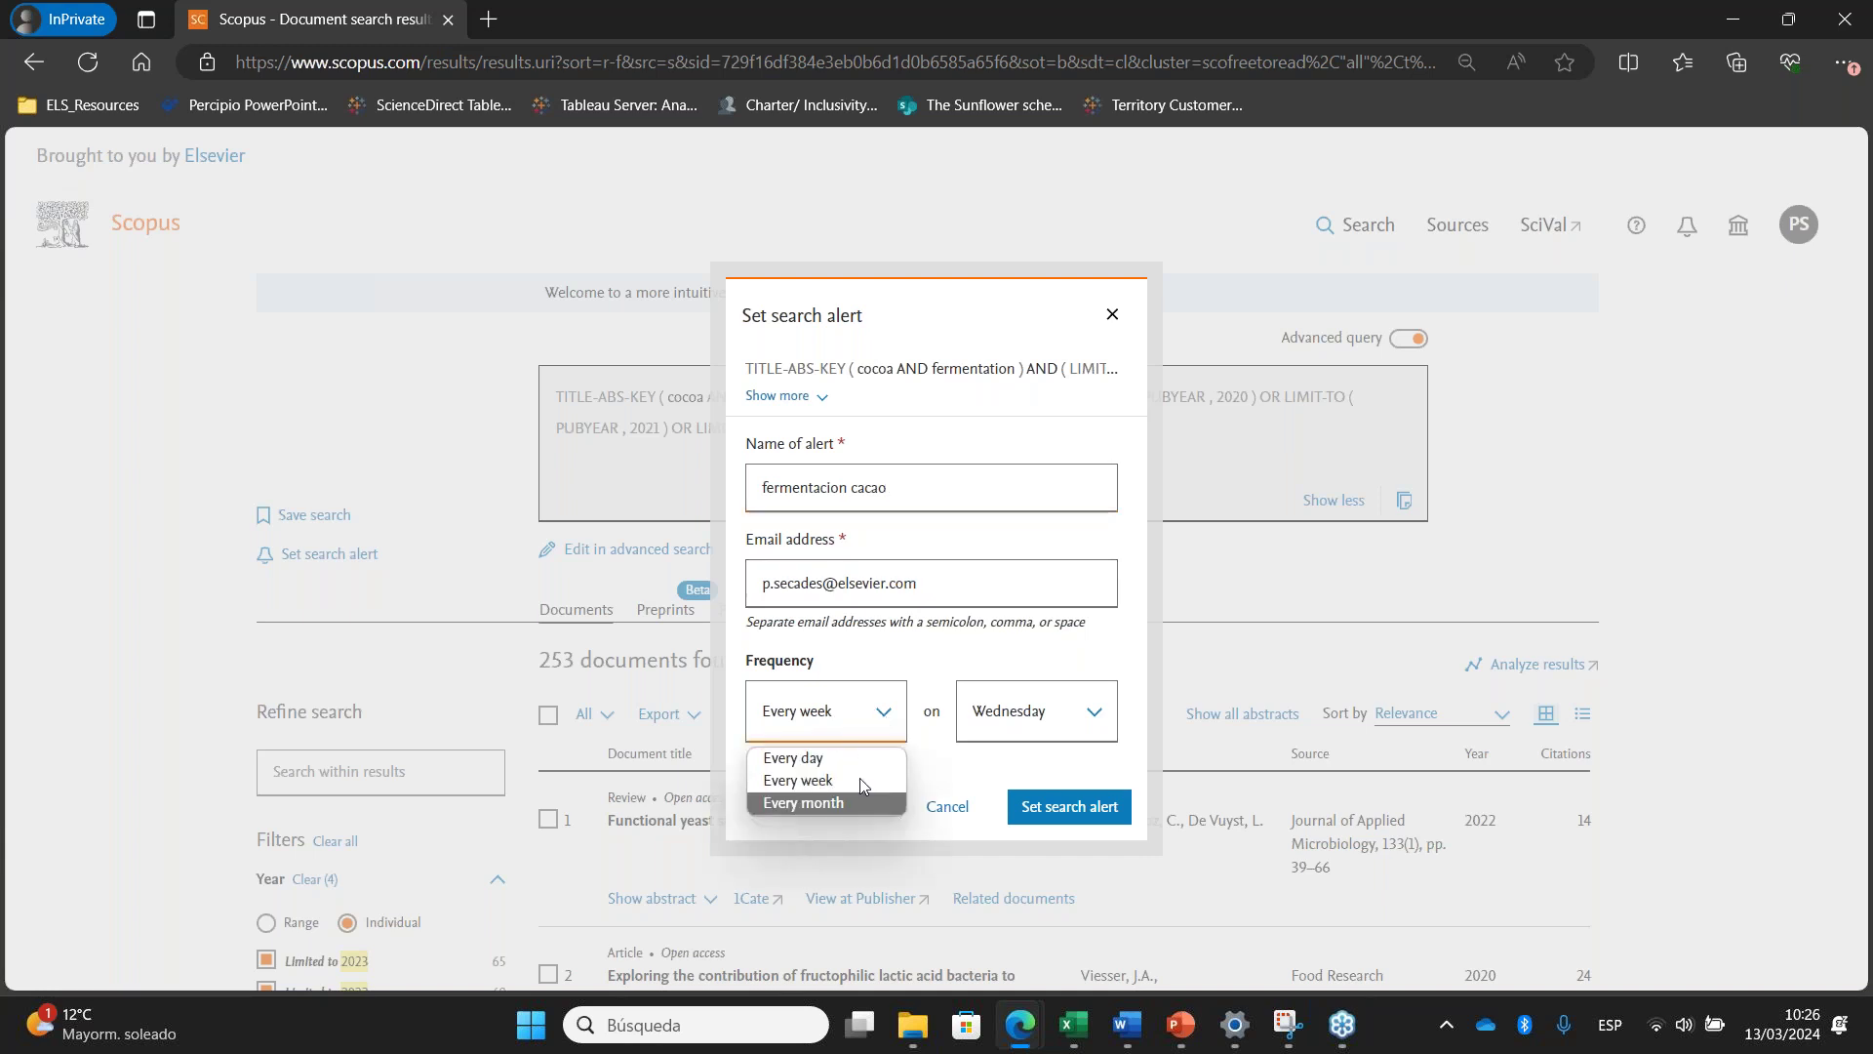
pyautogui.click(809, 802)
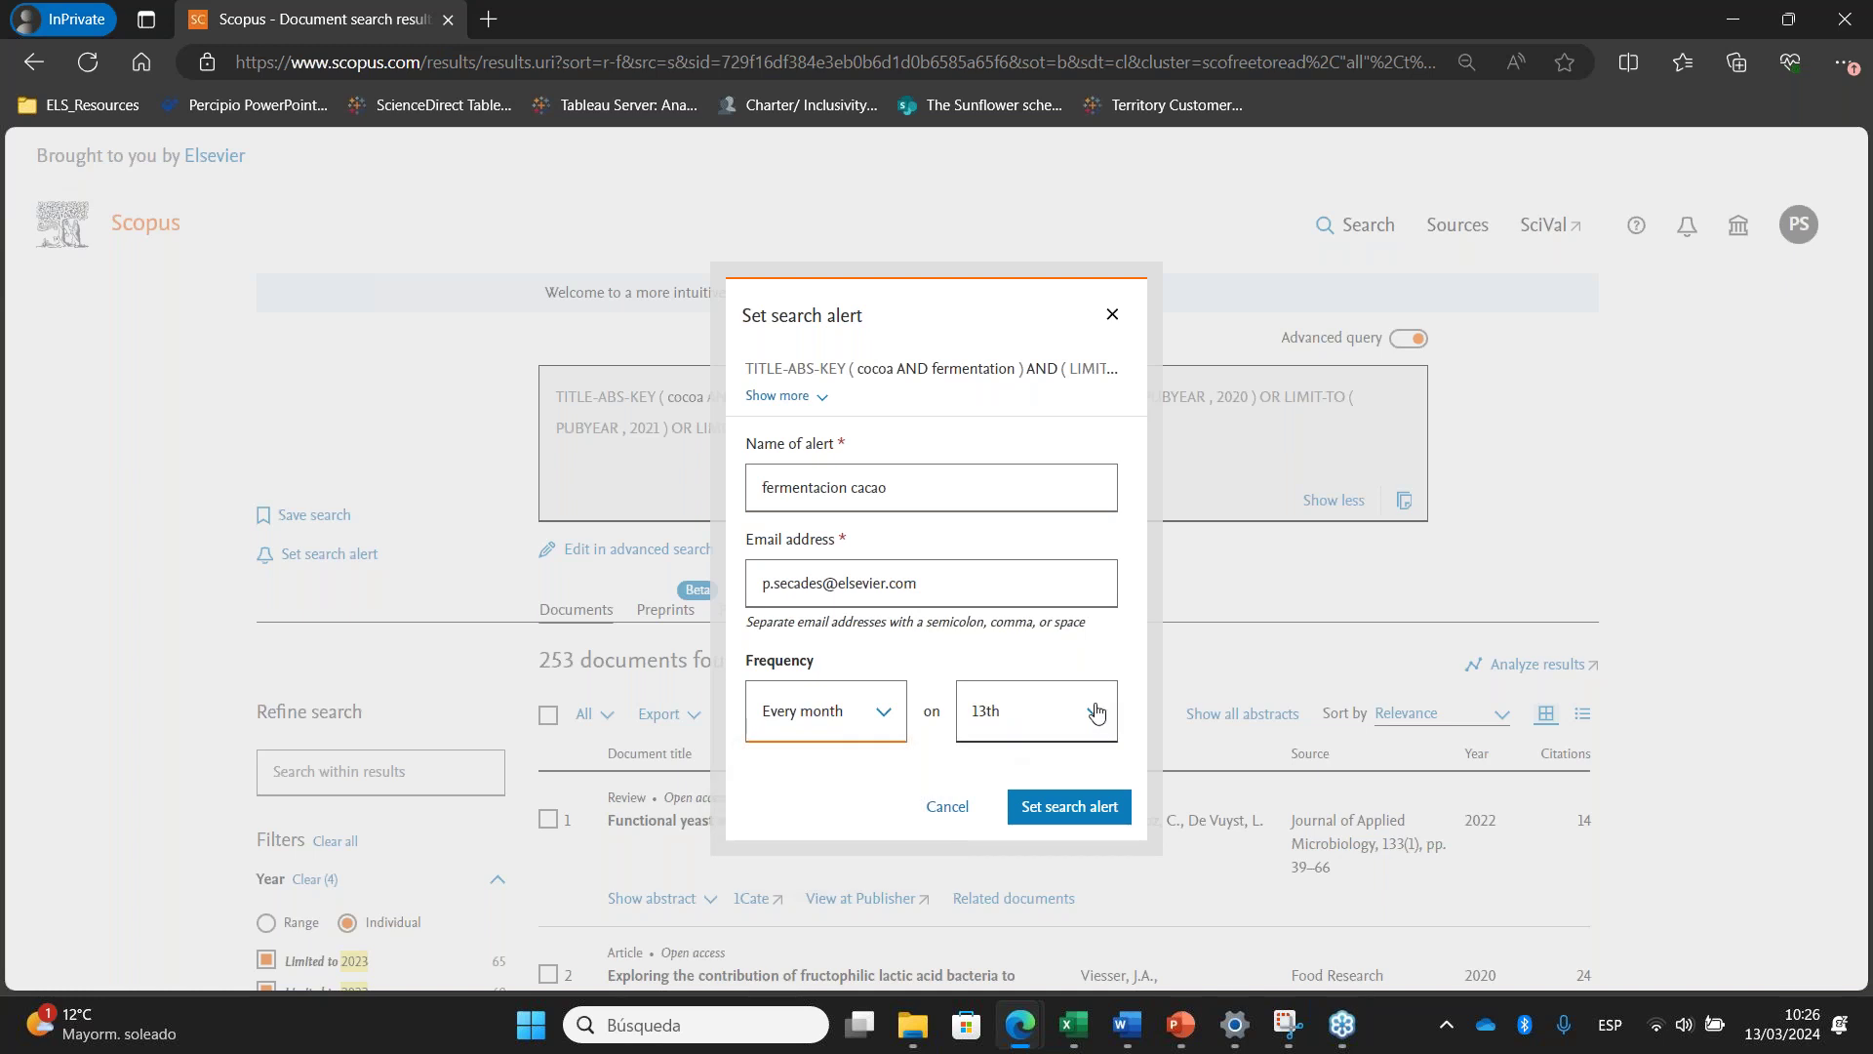
pyautogui.click(1097, 716)
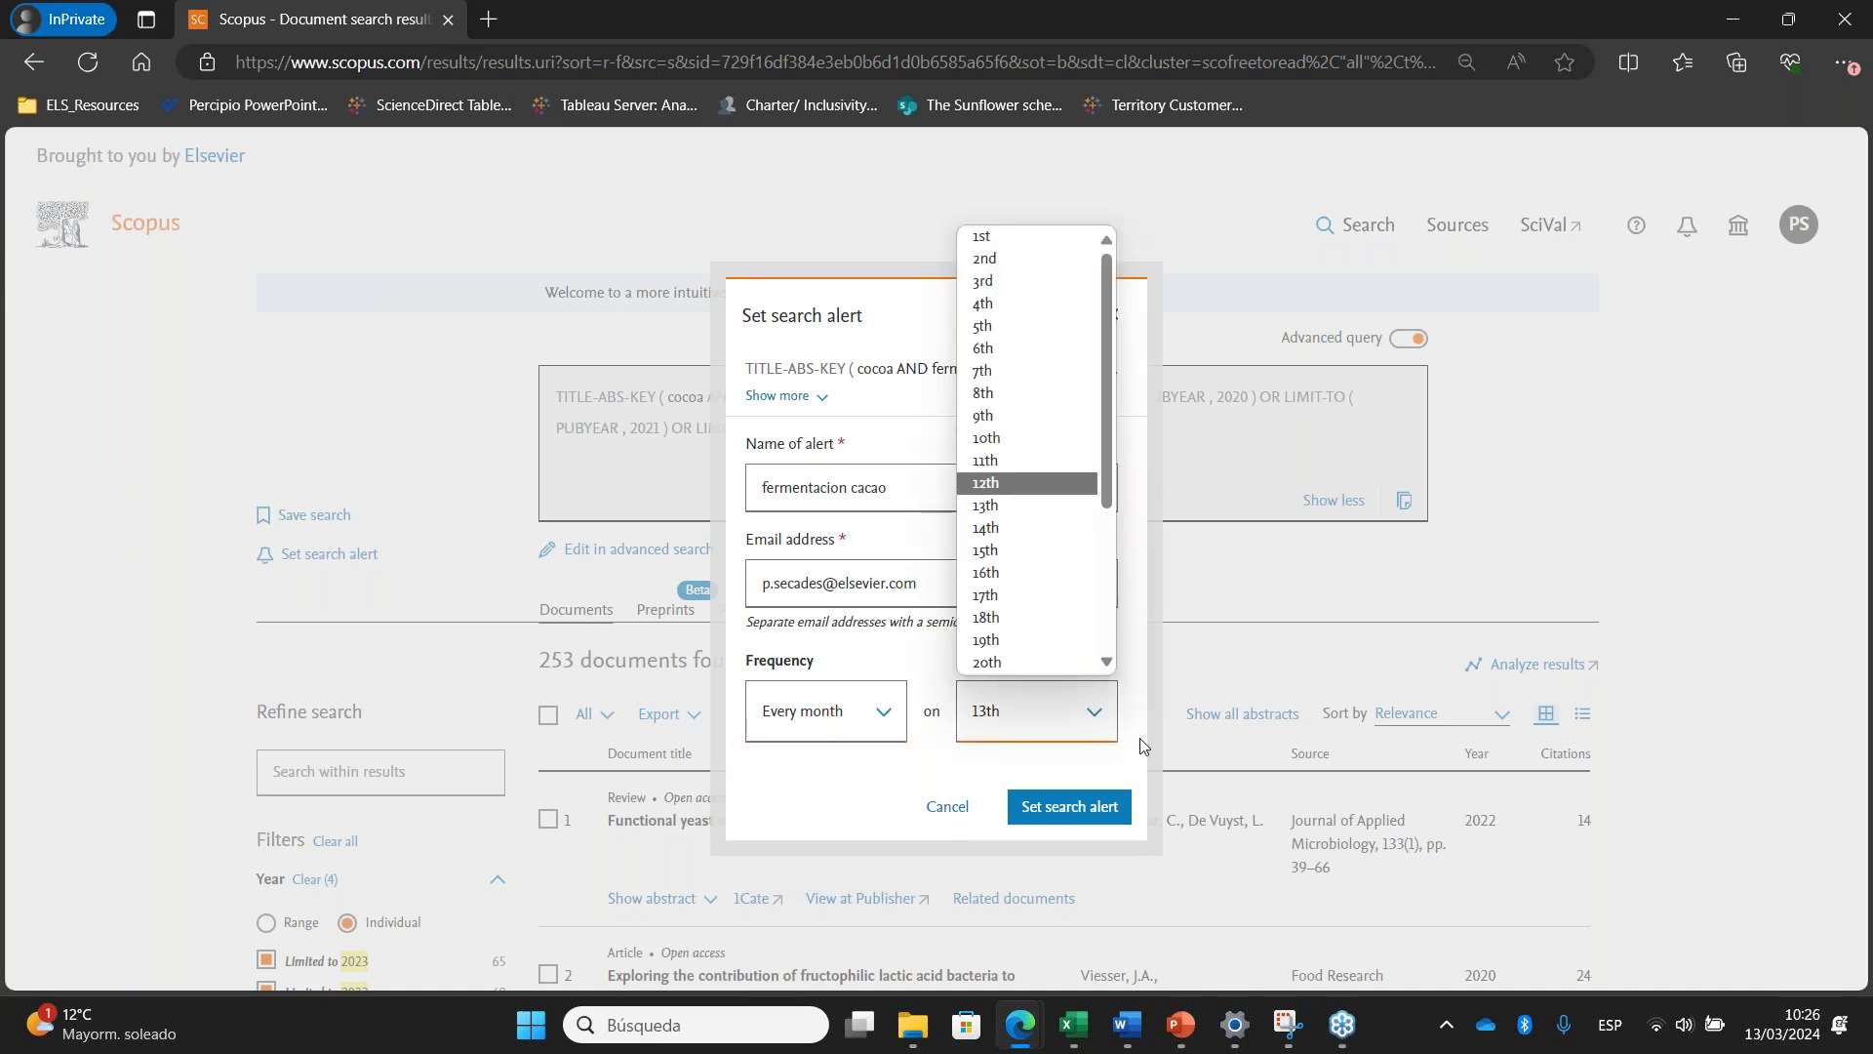
pyautogui.click(1096, 716)
pyautogui.click(877, 710)
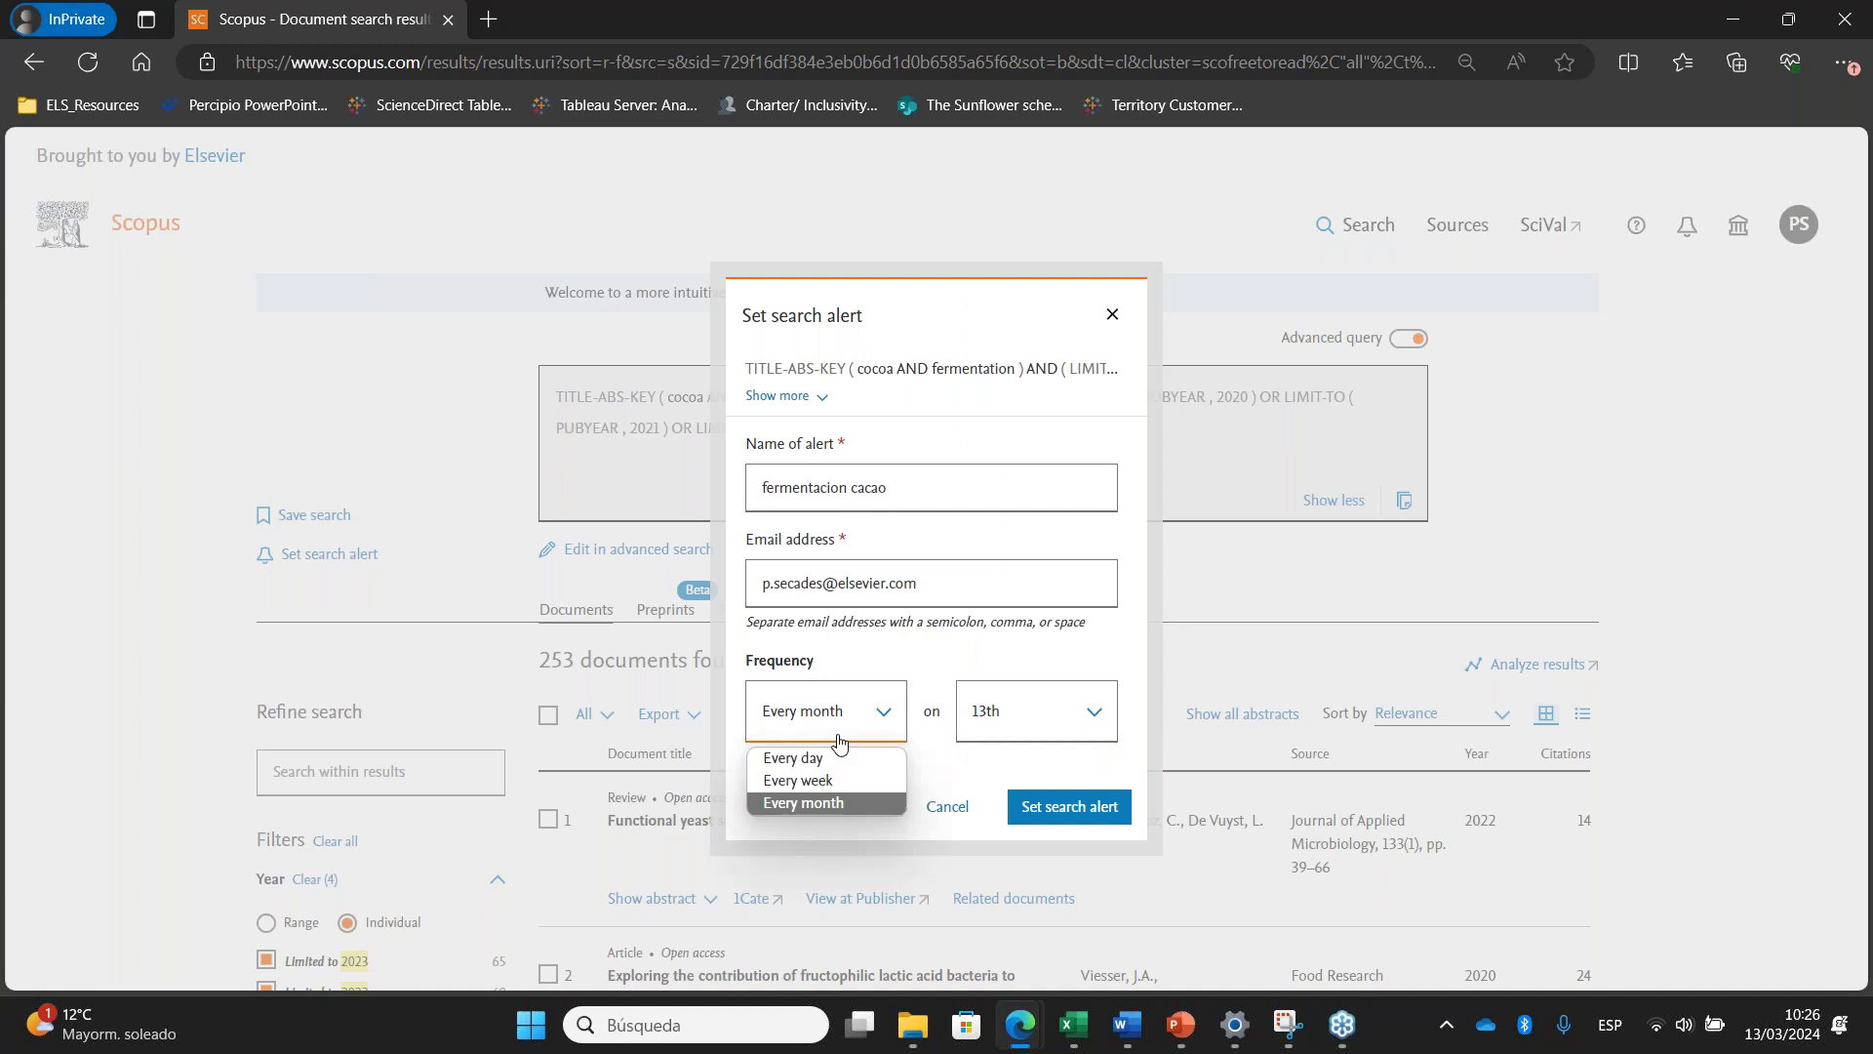
pyautogui.click(836, 805)
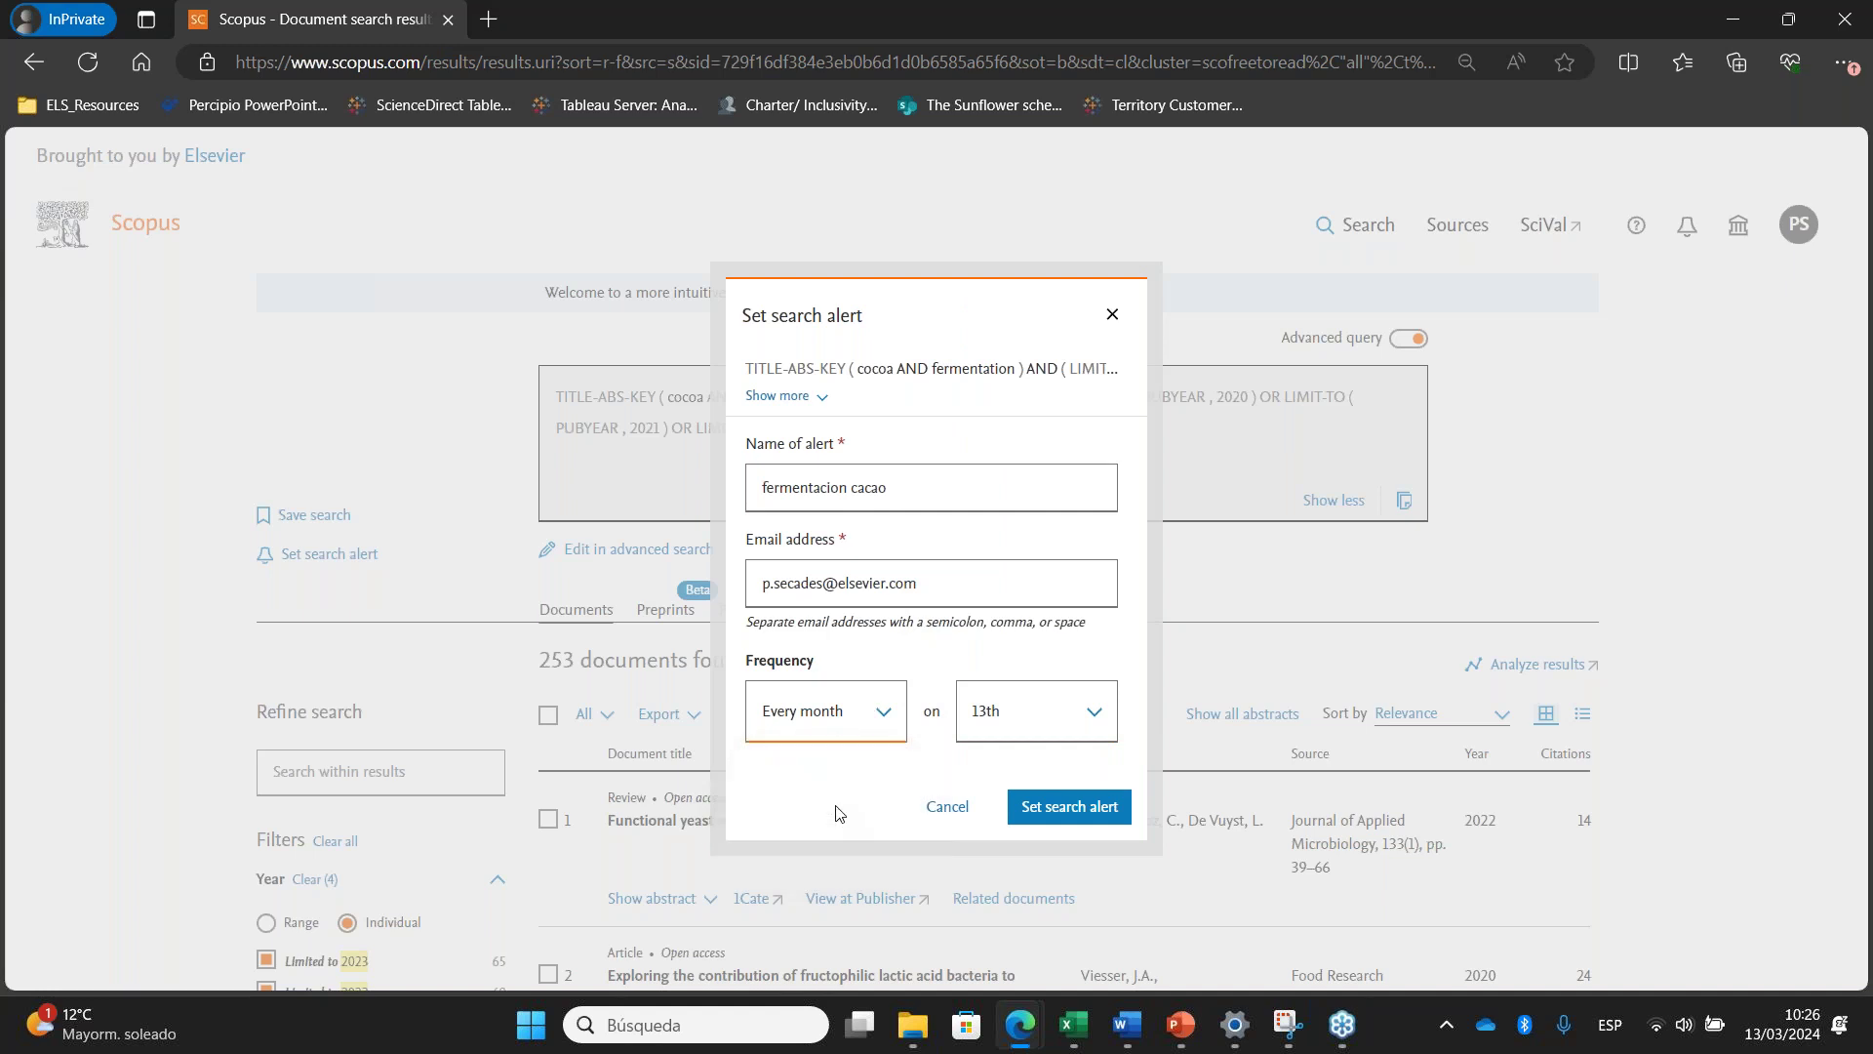
pyautogui.click(1032, 806)
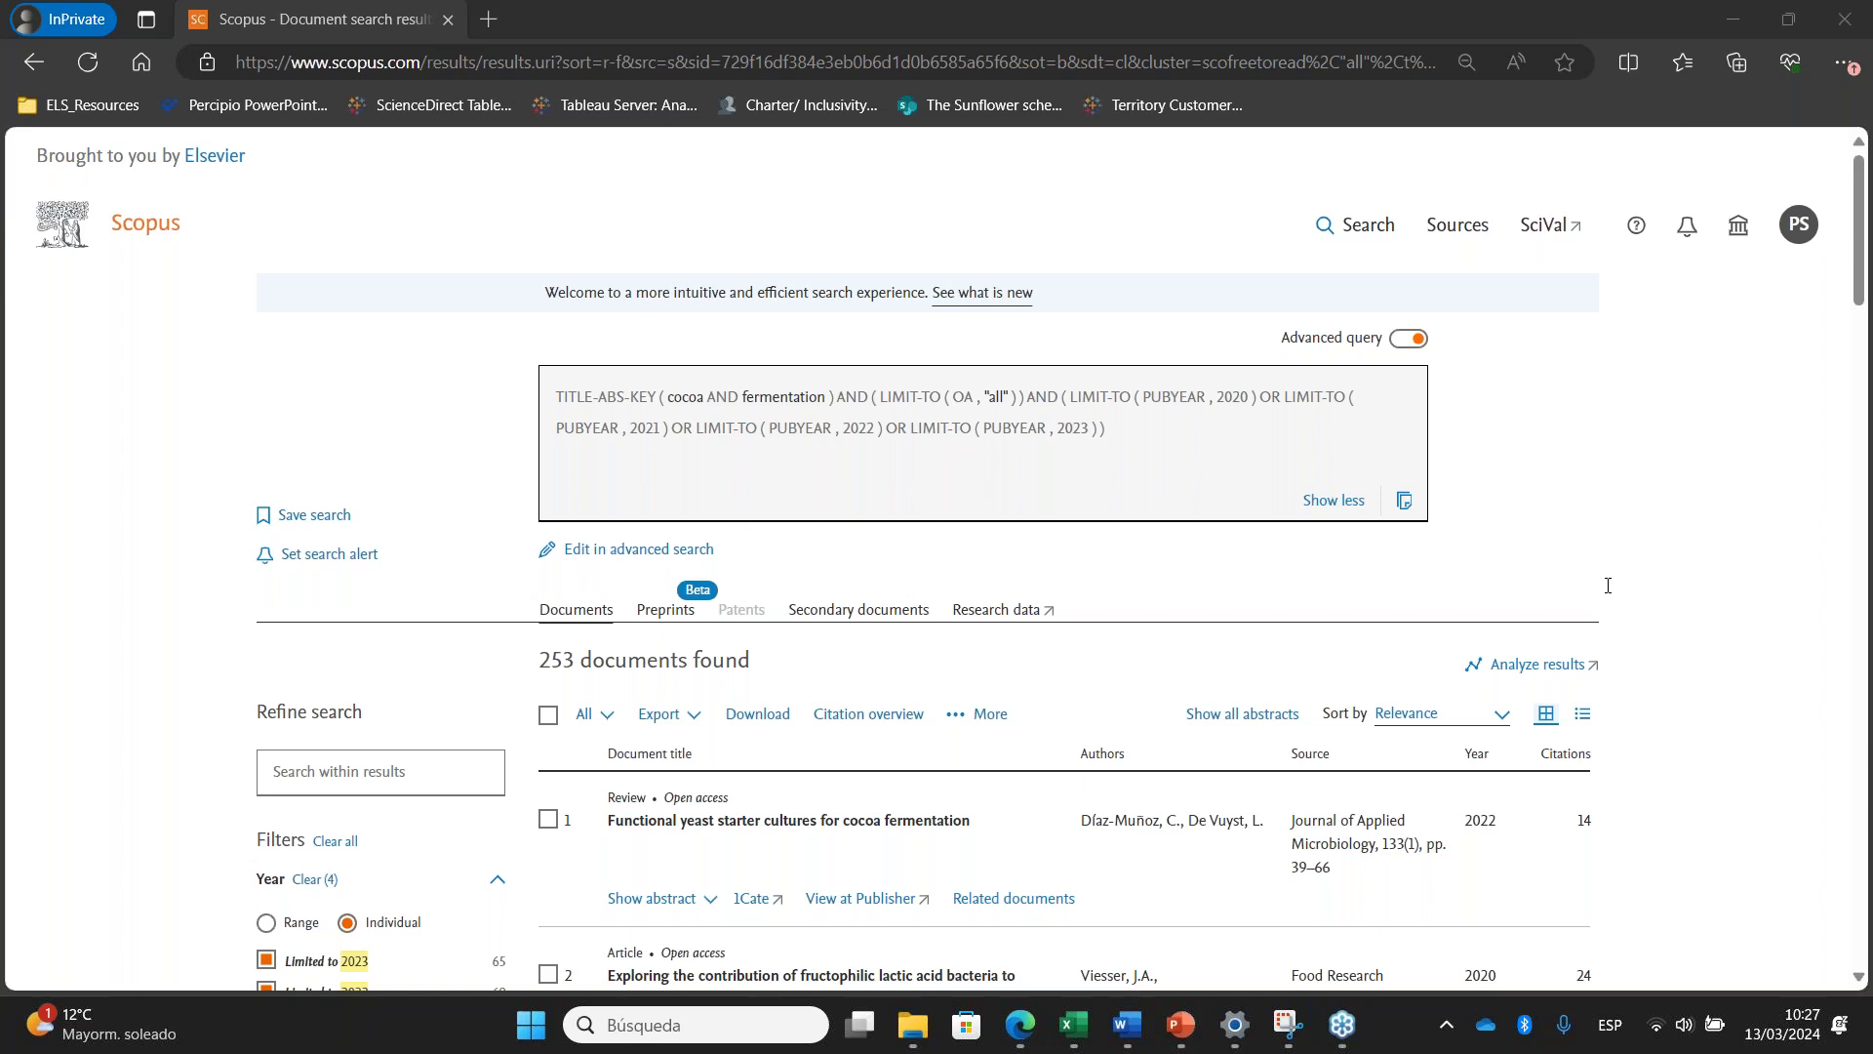
# Select the first three documents in the search result list
pyautogui.scroll(-1, 1212, 612)
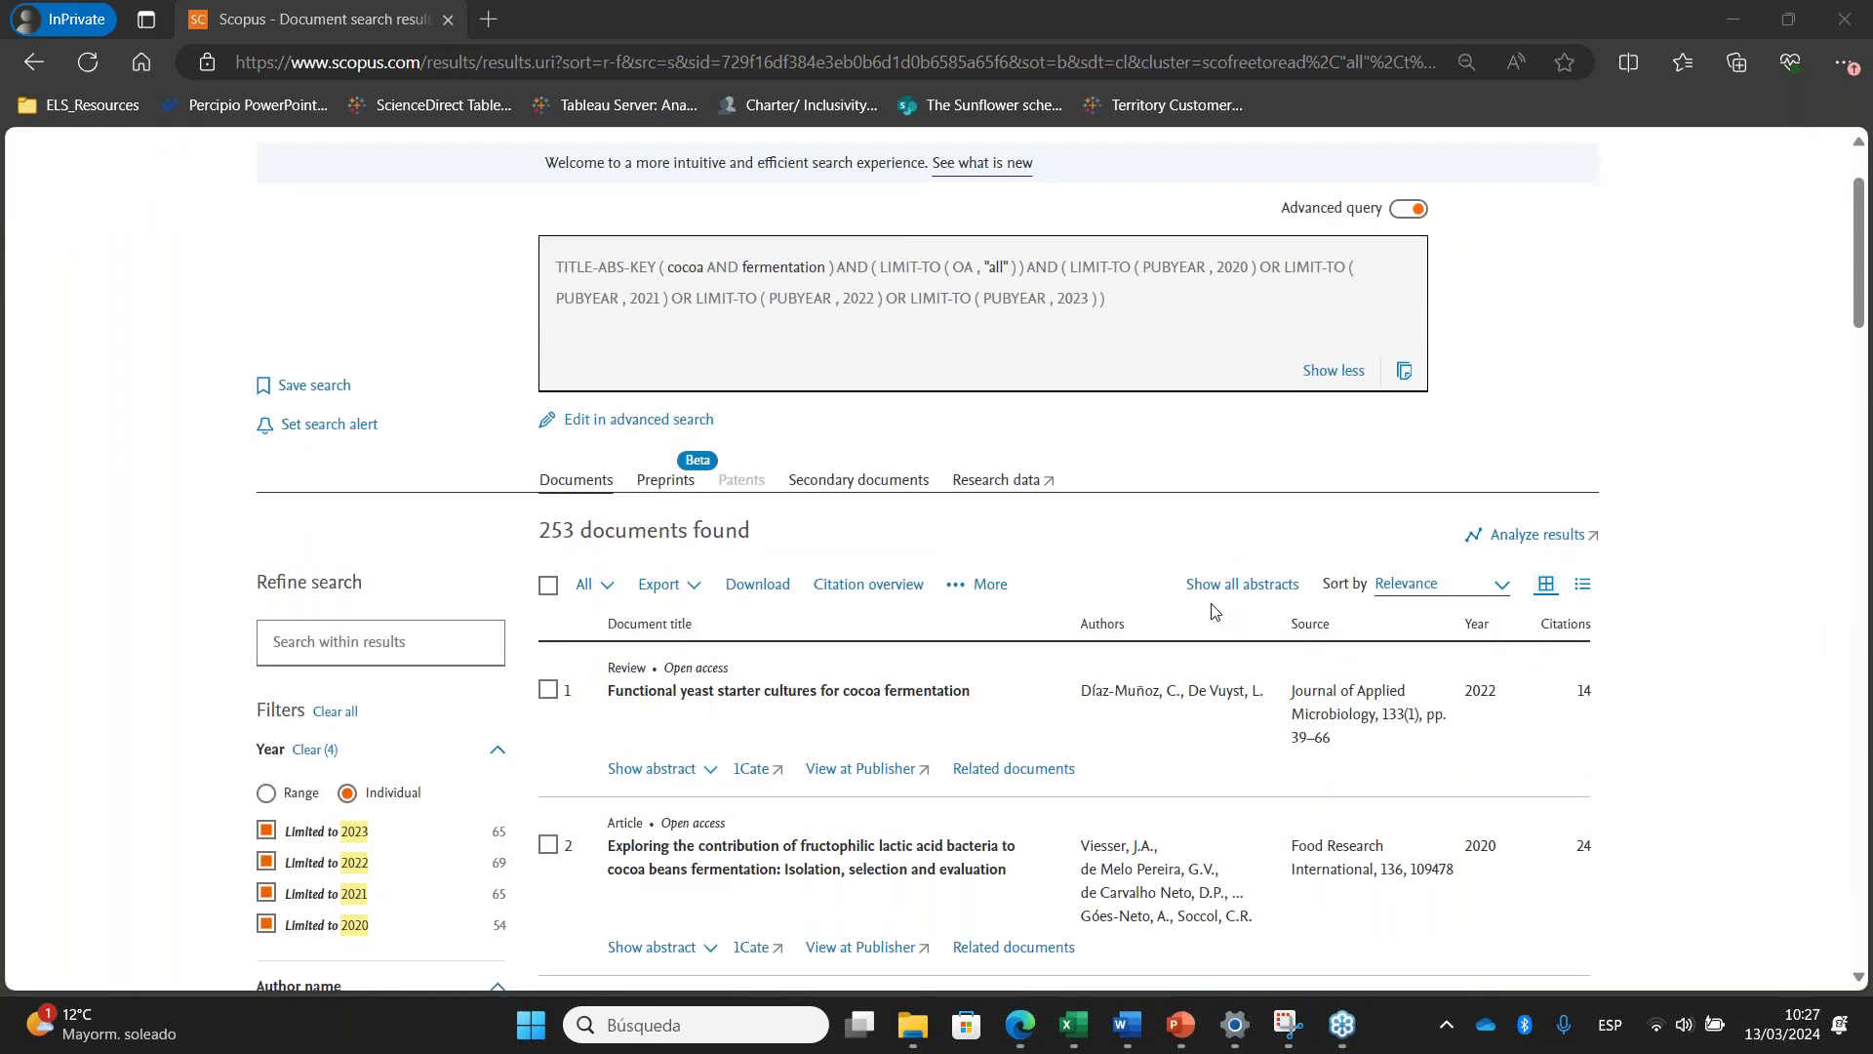
pyautogui.scroll(-1, 1212, 611)
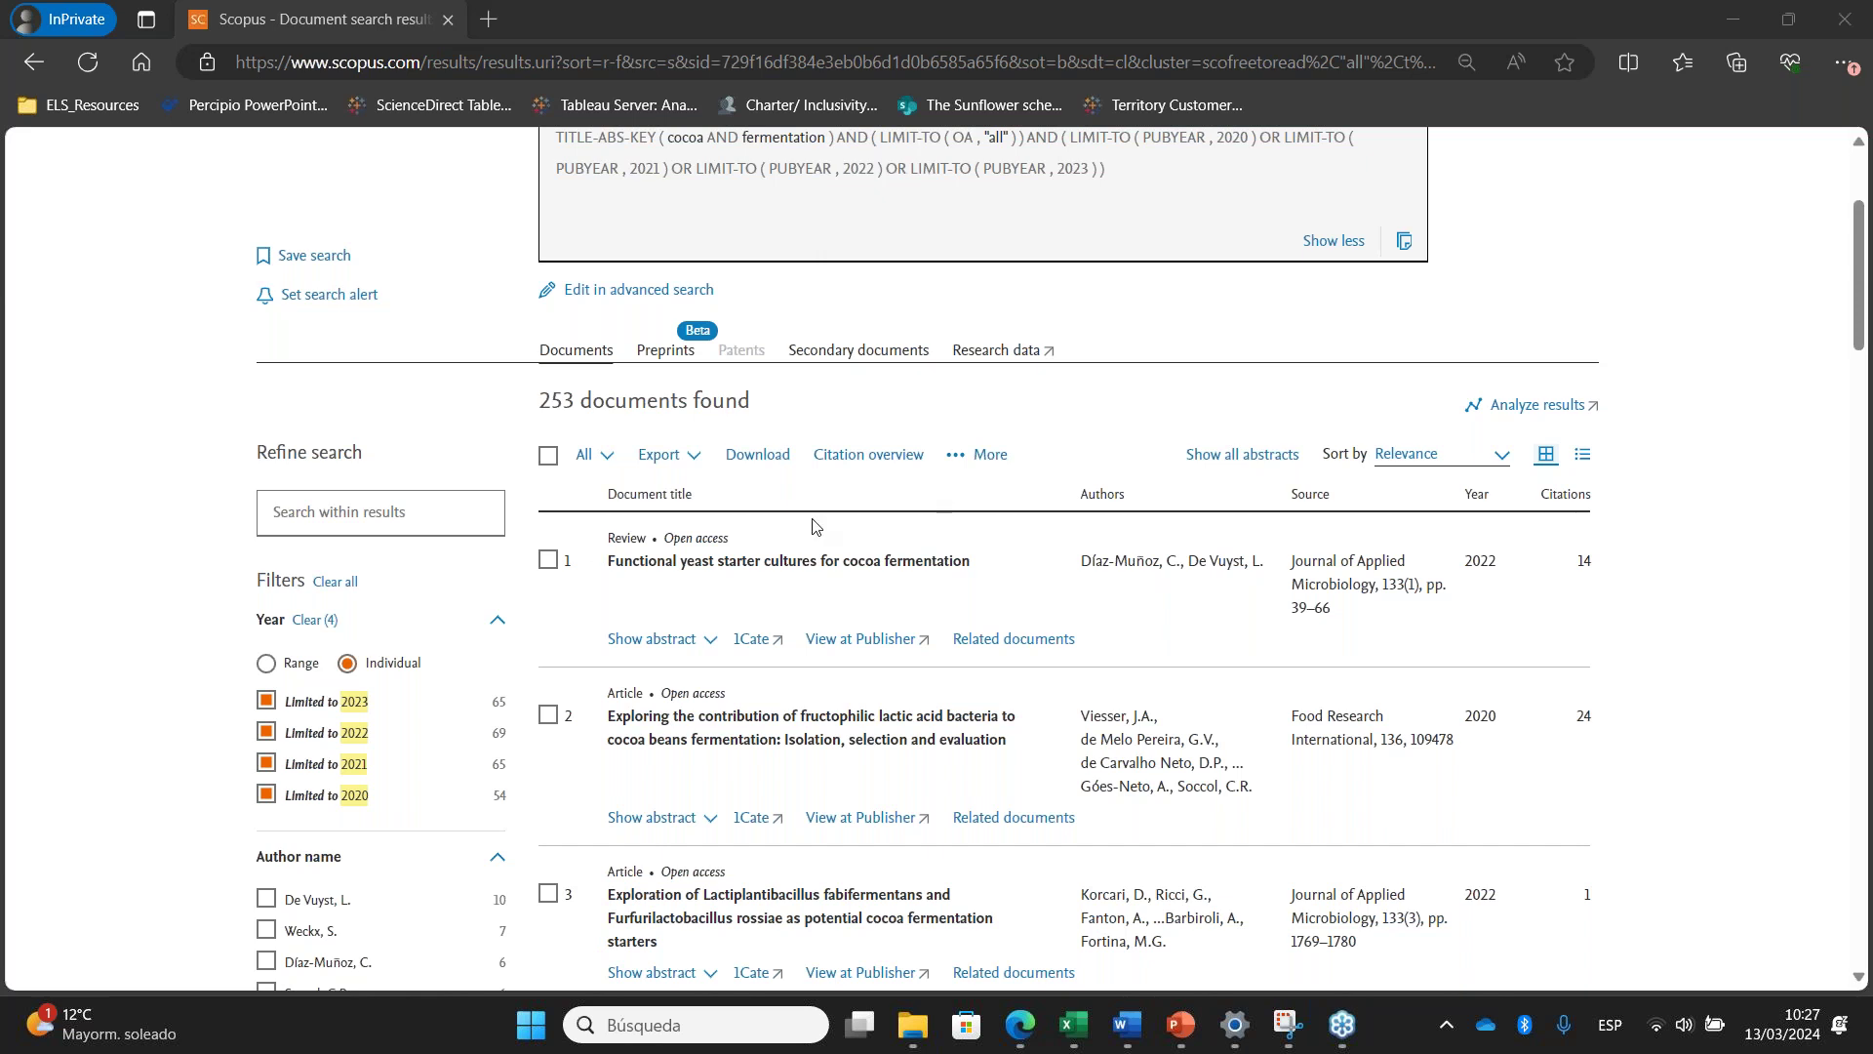
pyautogui.click(548, 457)
pyautogui.click(548, 456)
pyautogui.click(548, 559)
pyautogui.click(548, 716)
pyautogui.click(548, 895)
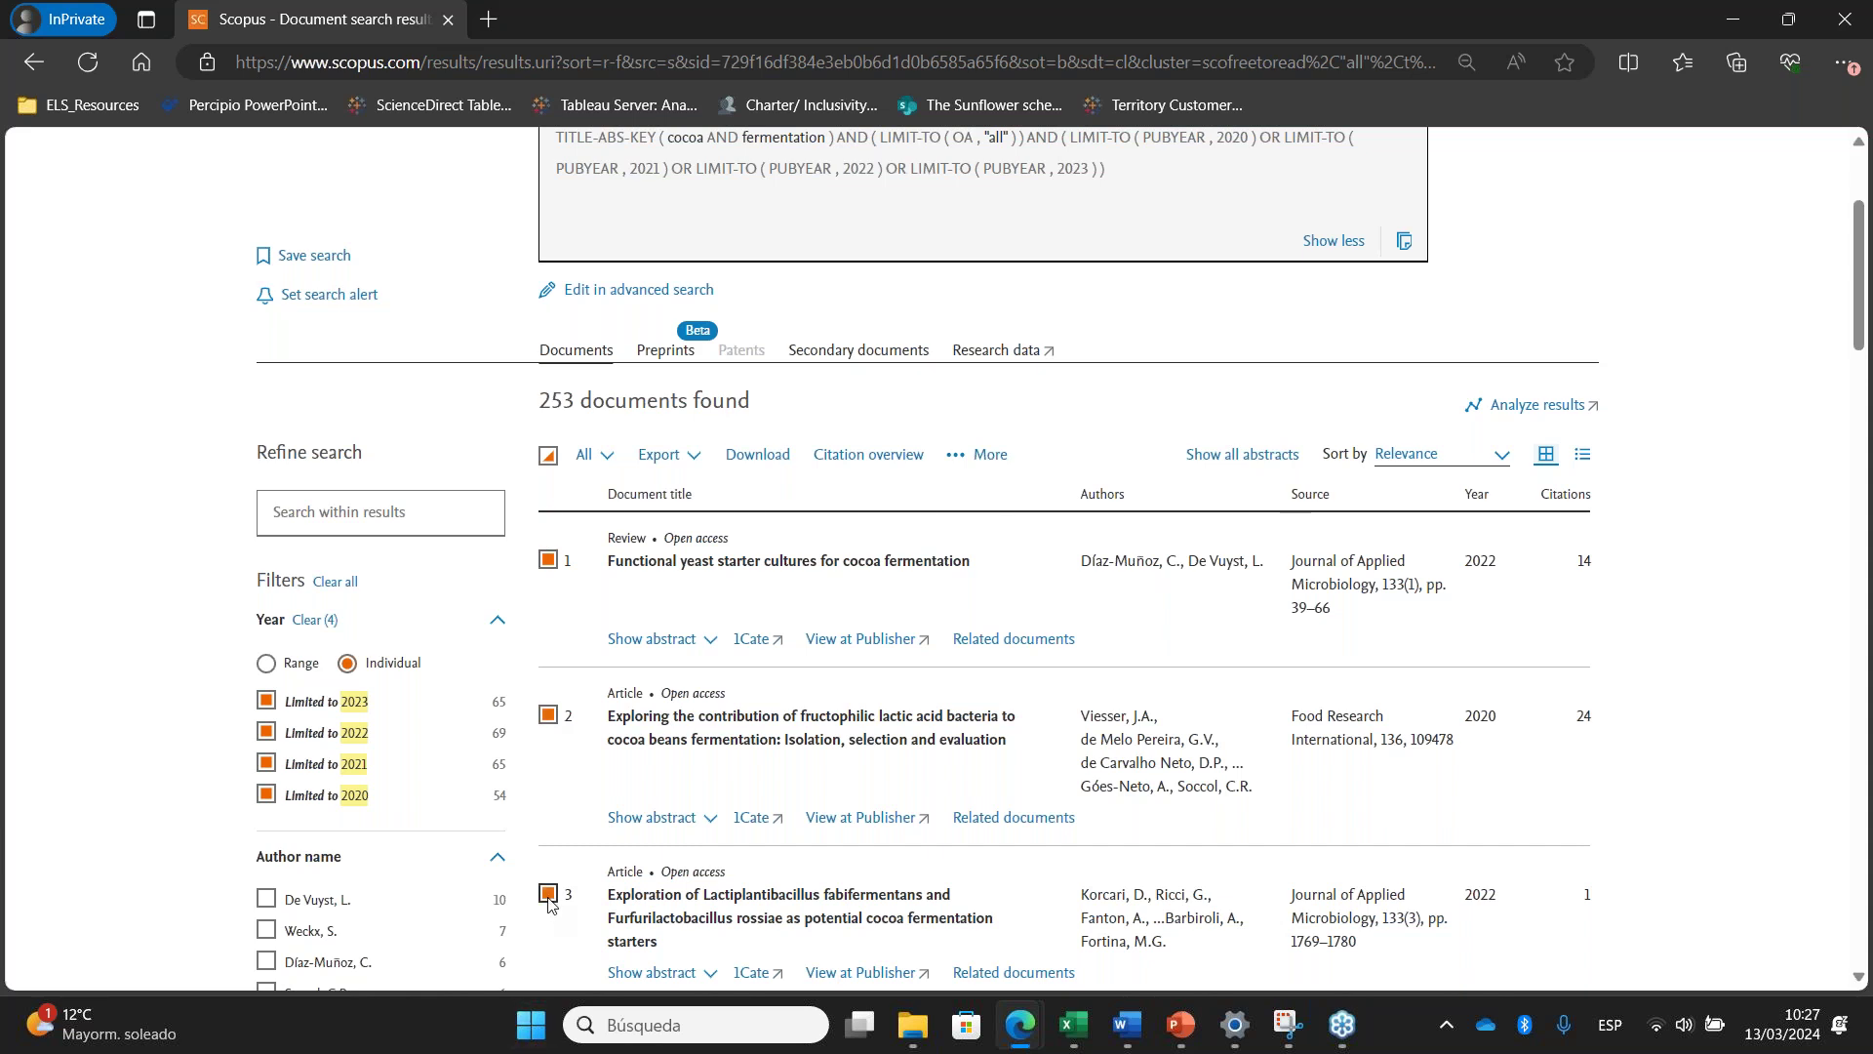
# Try to download the three selected documents and to export them to Mendeley
pyautogui.click(728, 456)
pyautogui.click(765, 462)
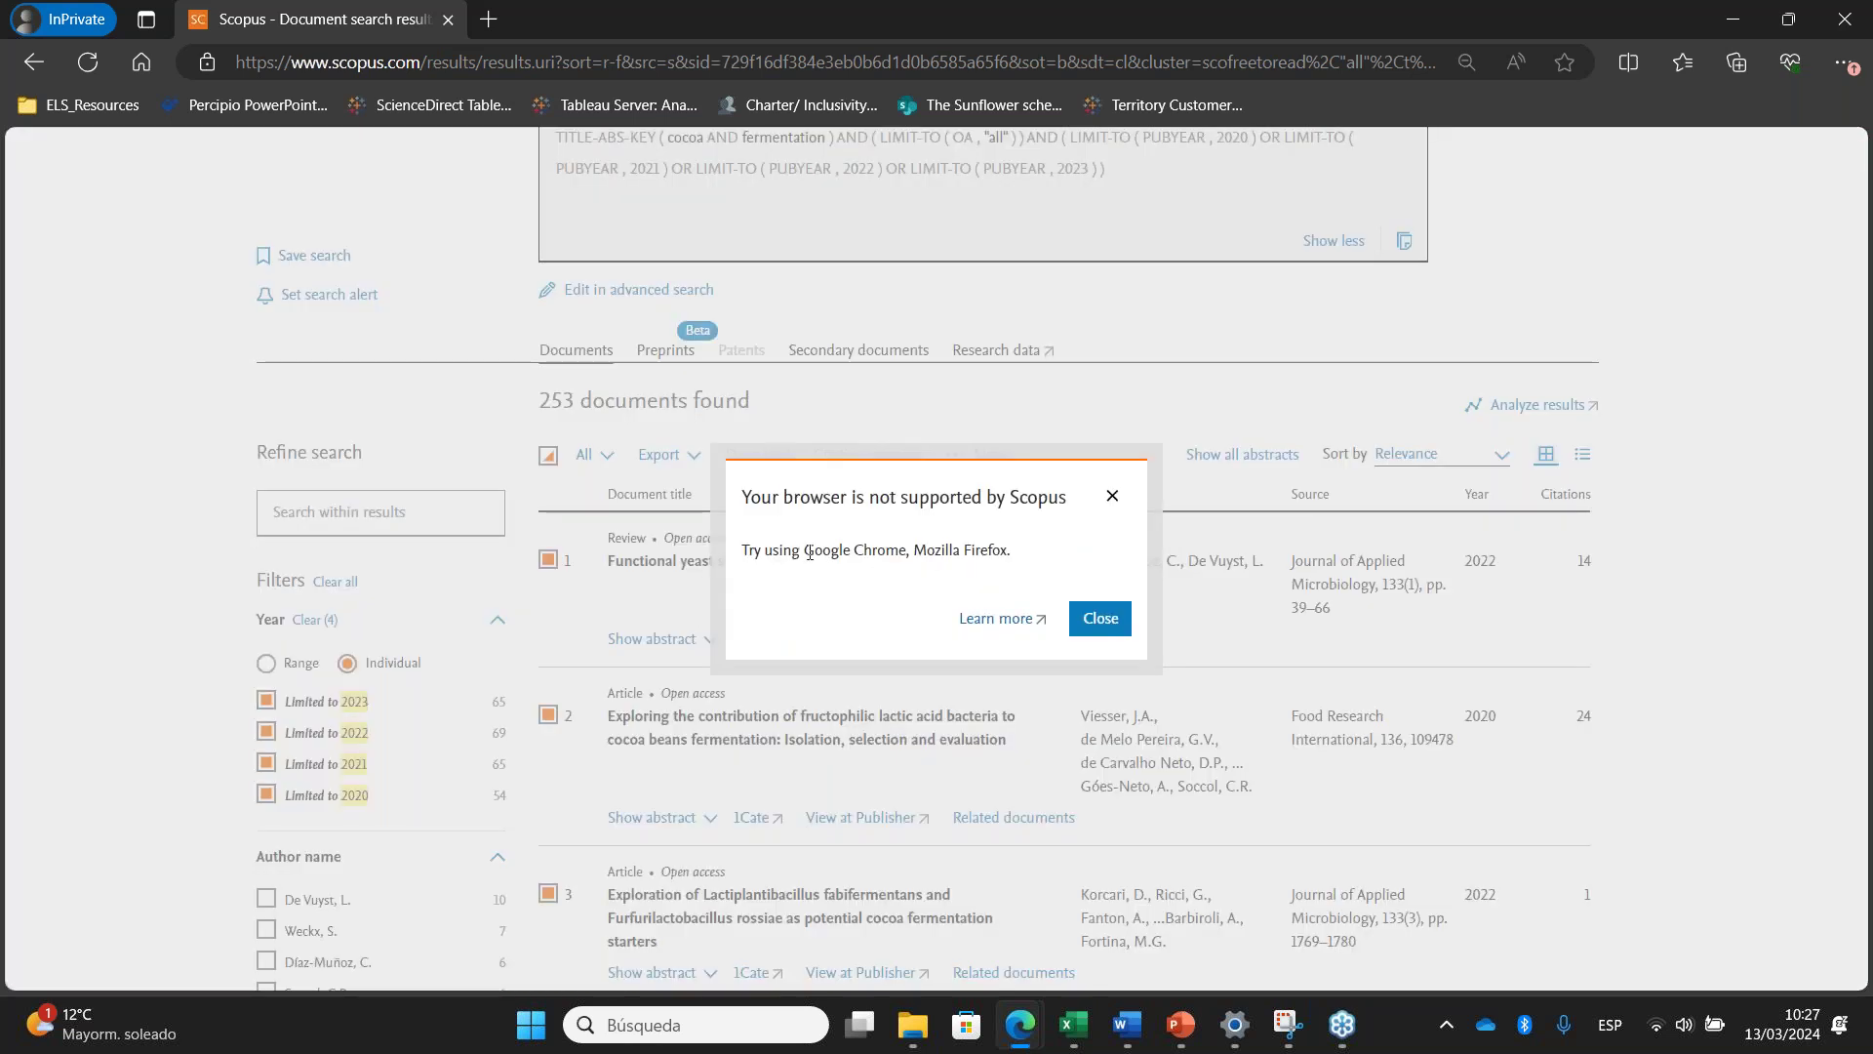
pyautogui.moveTo(805, 552); pyautogui.dragTo(1011, 552)
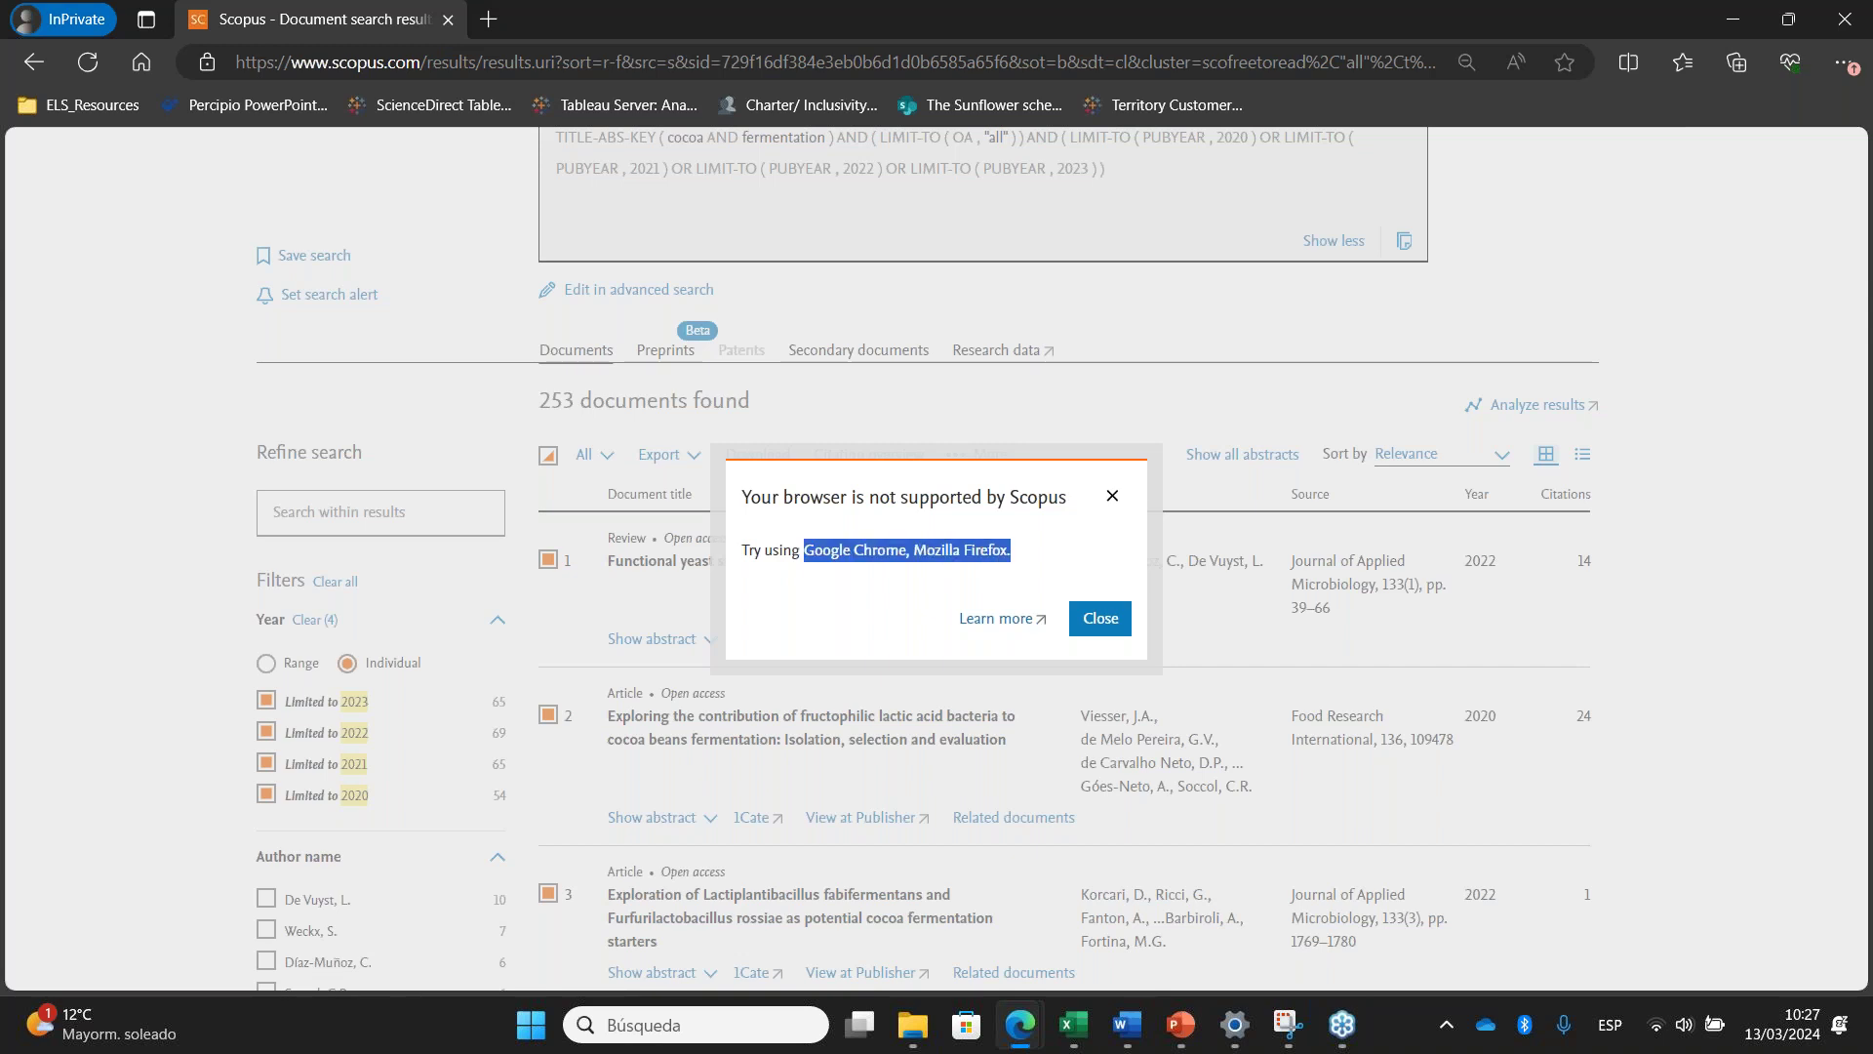
pyautogui.moveTo(1062, 459)
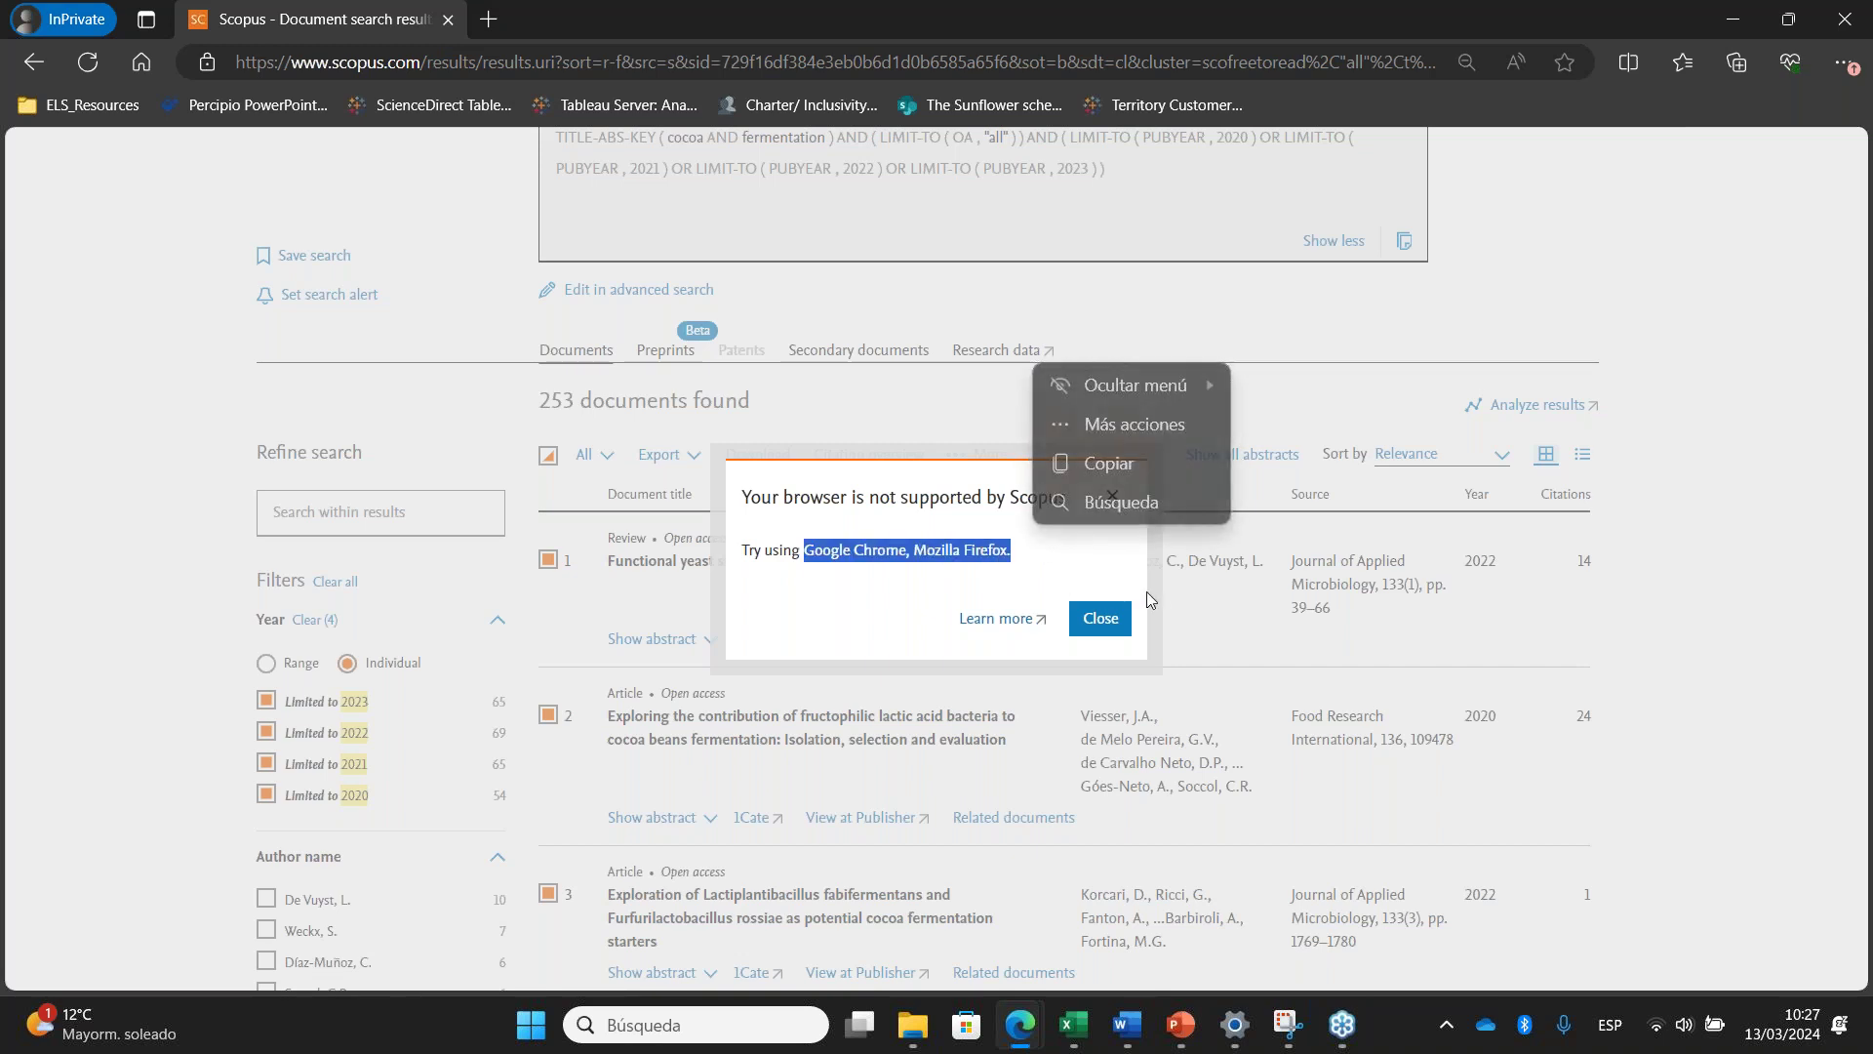
pyautogui.click(1206, 646)
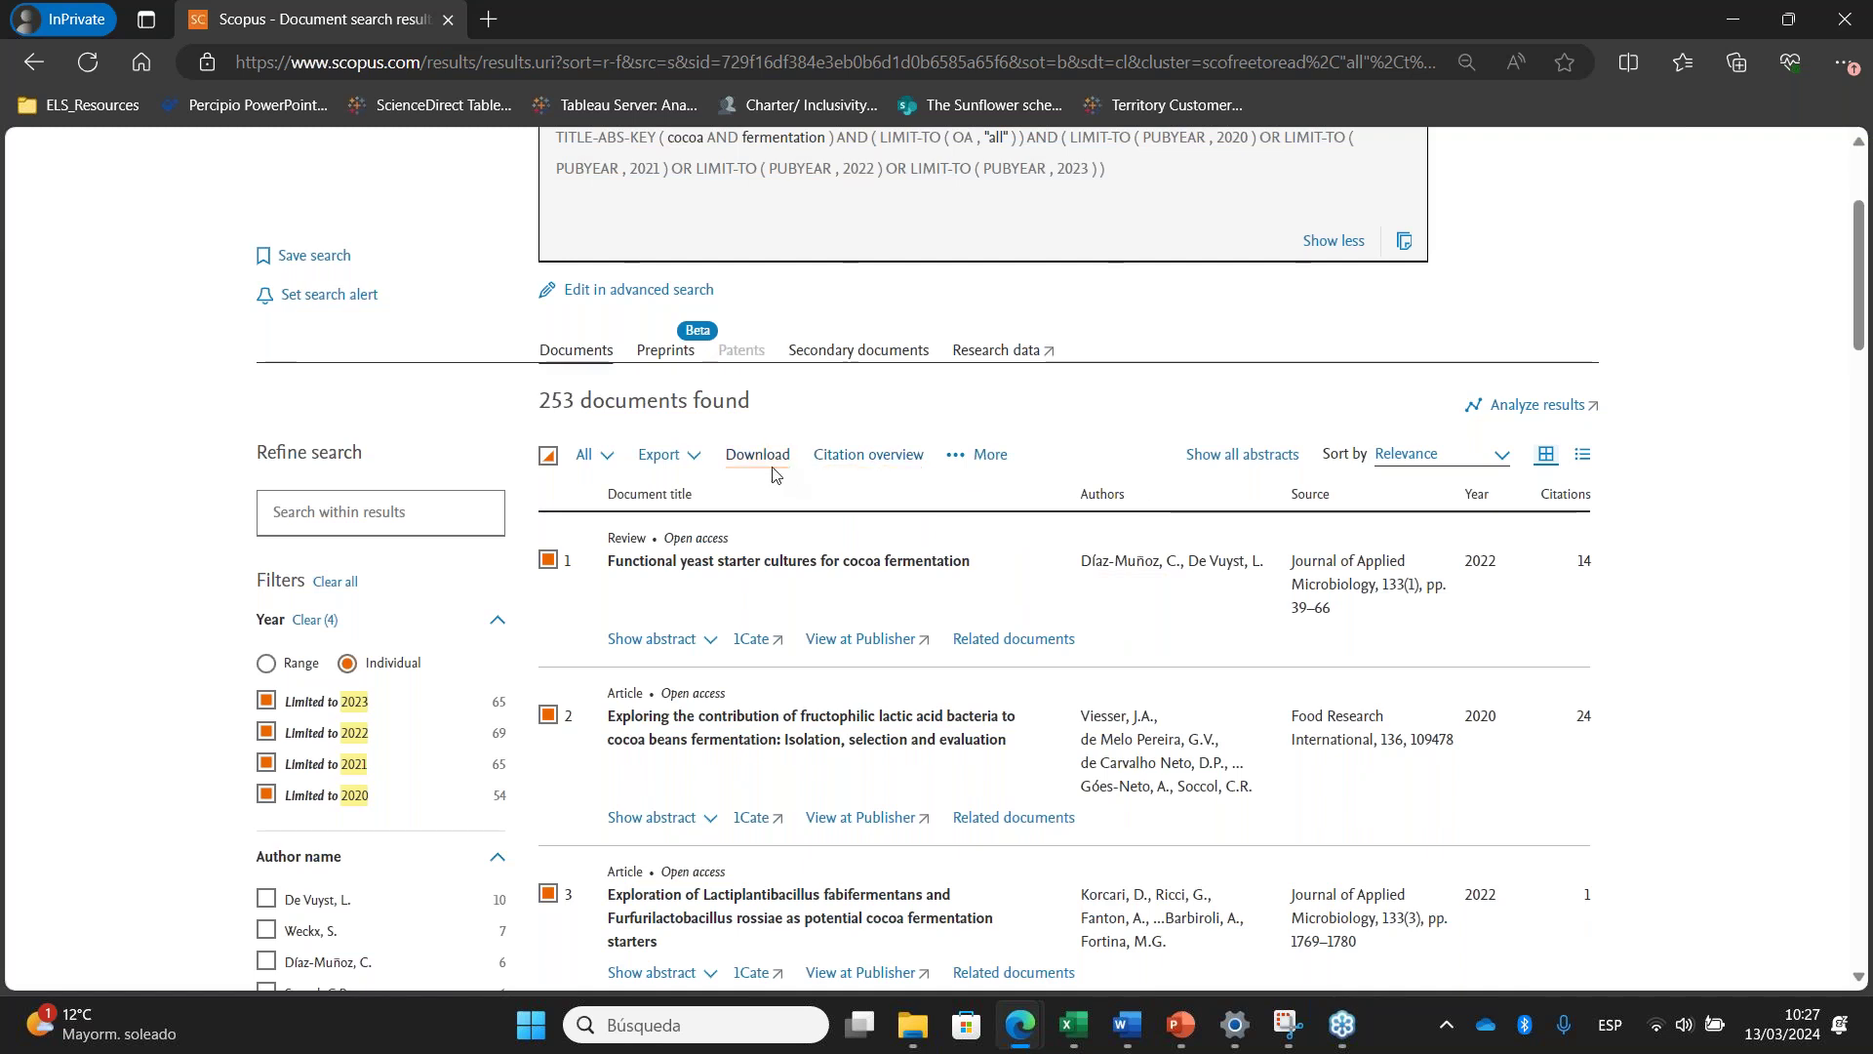
pyautogui.click(693, 460)
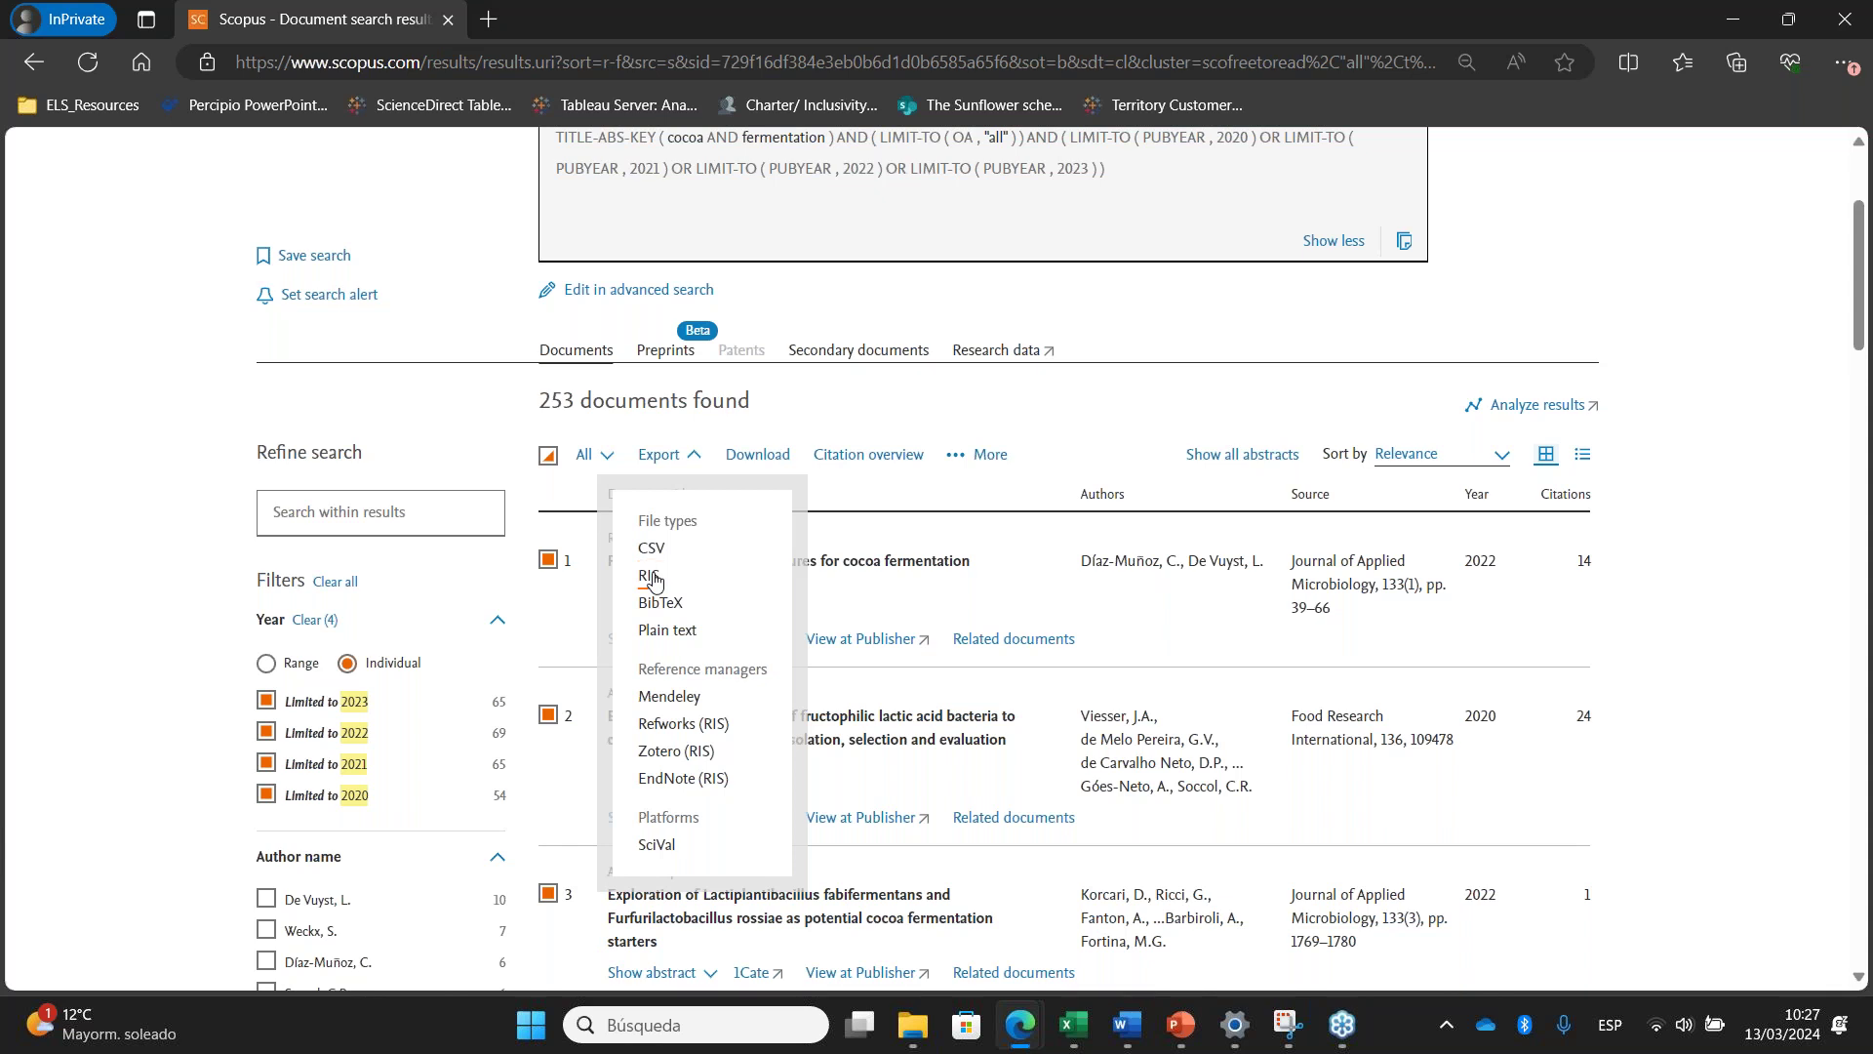
pyautogui.click(687, 700)
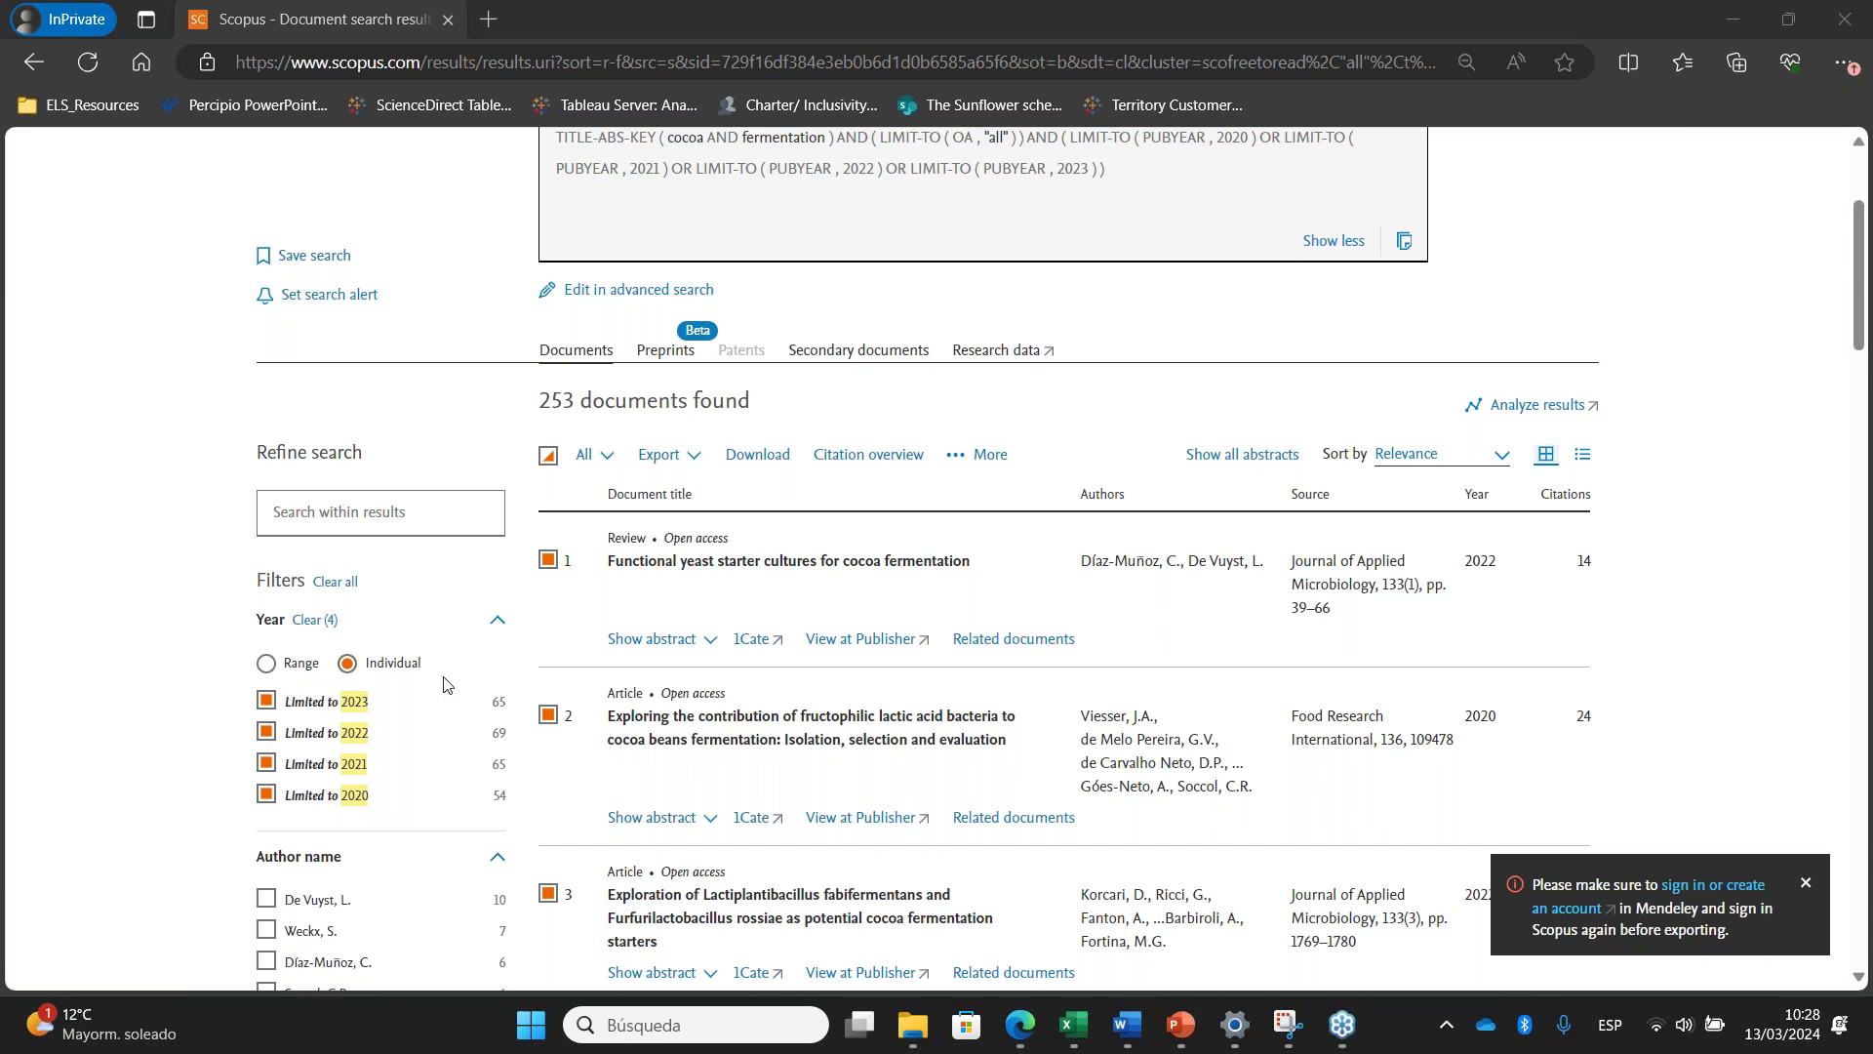
# View the range entry option of the year filter and return to individual years
pyautogui.scroll(-1, 303, 542)
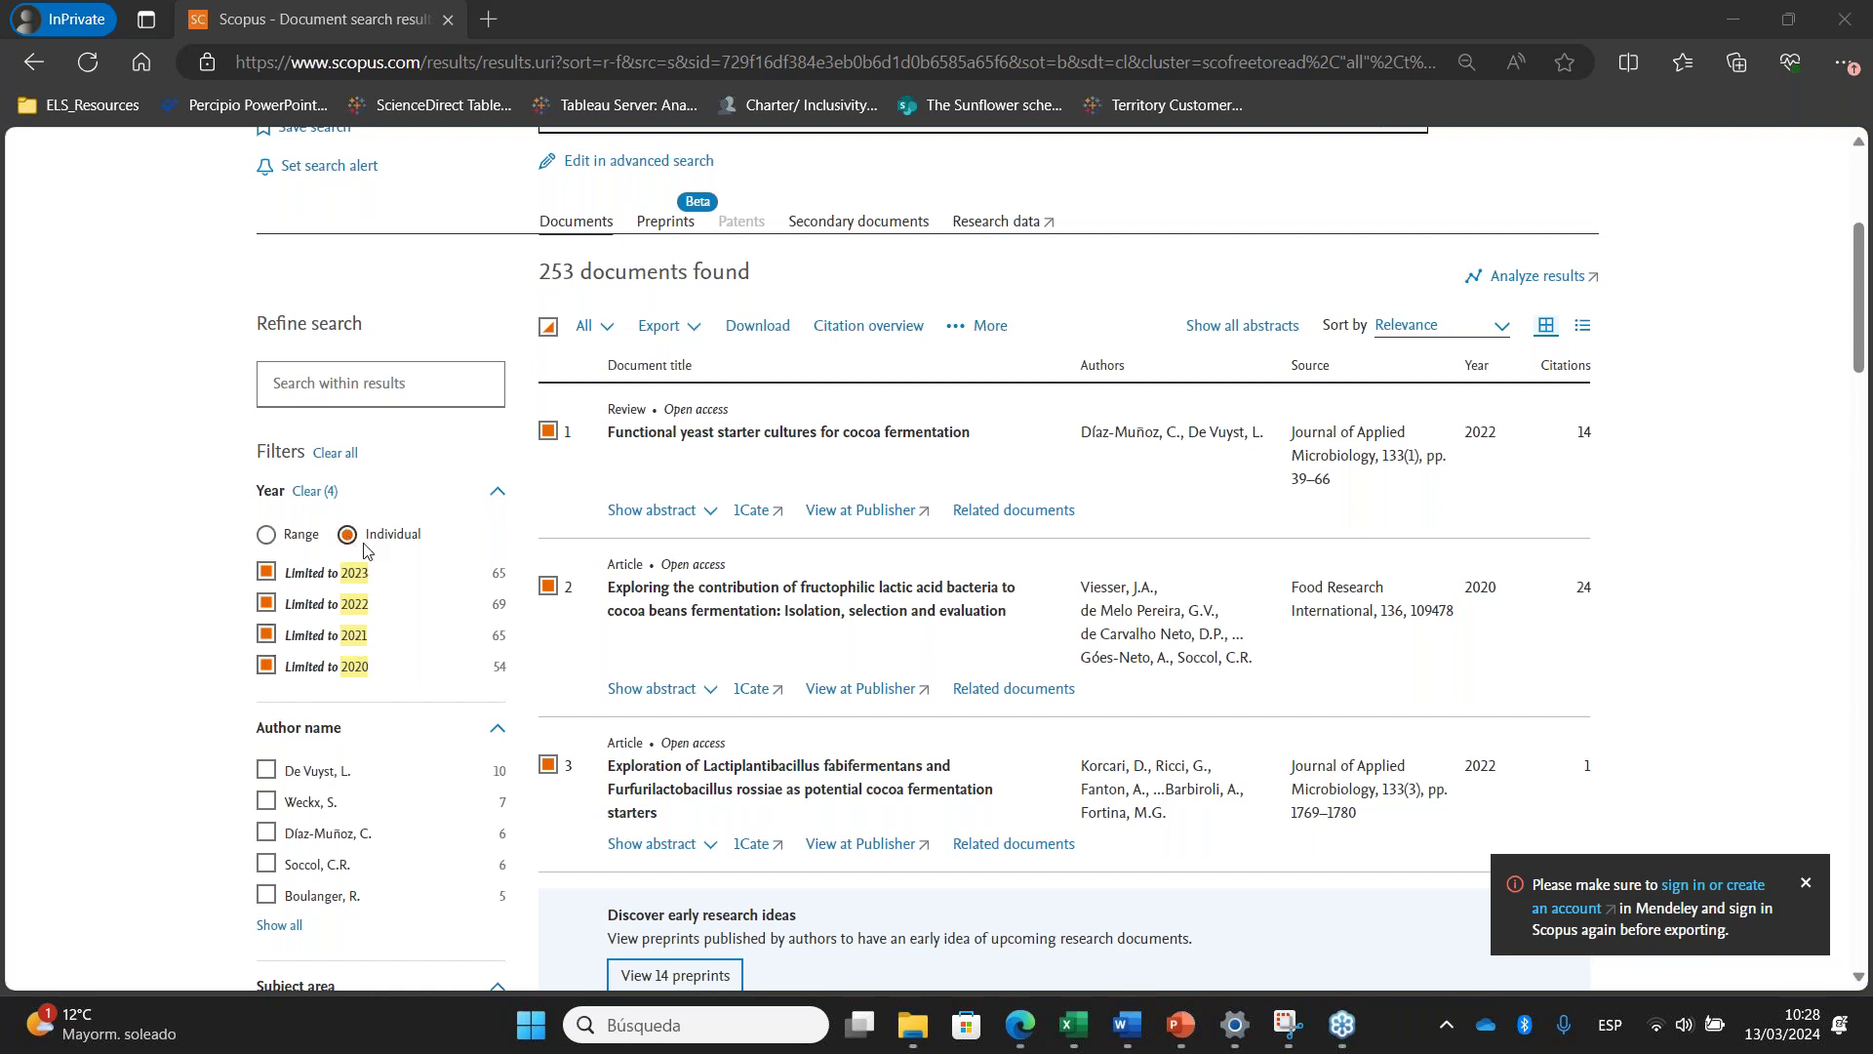
pyautogui.click(266, 534)
pyautogui.click(354, 669)
pyautogui.click(311, 673)
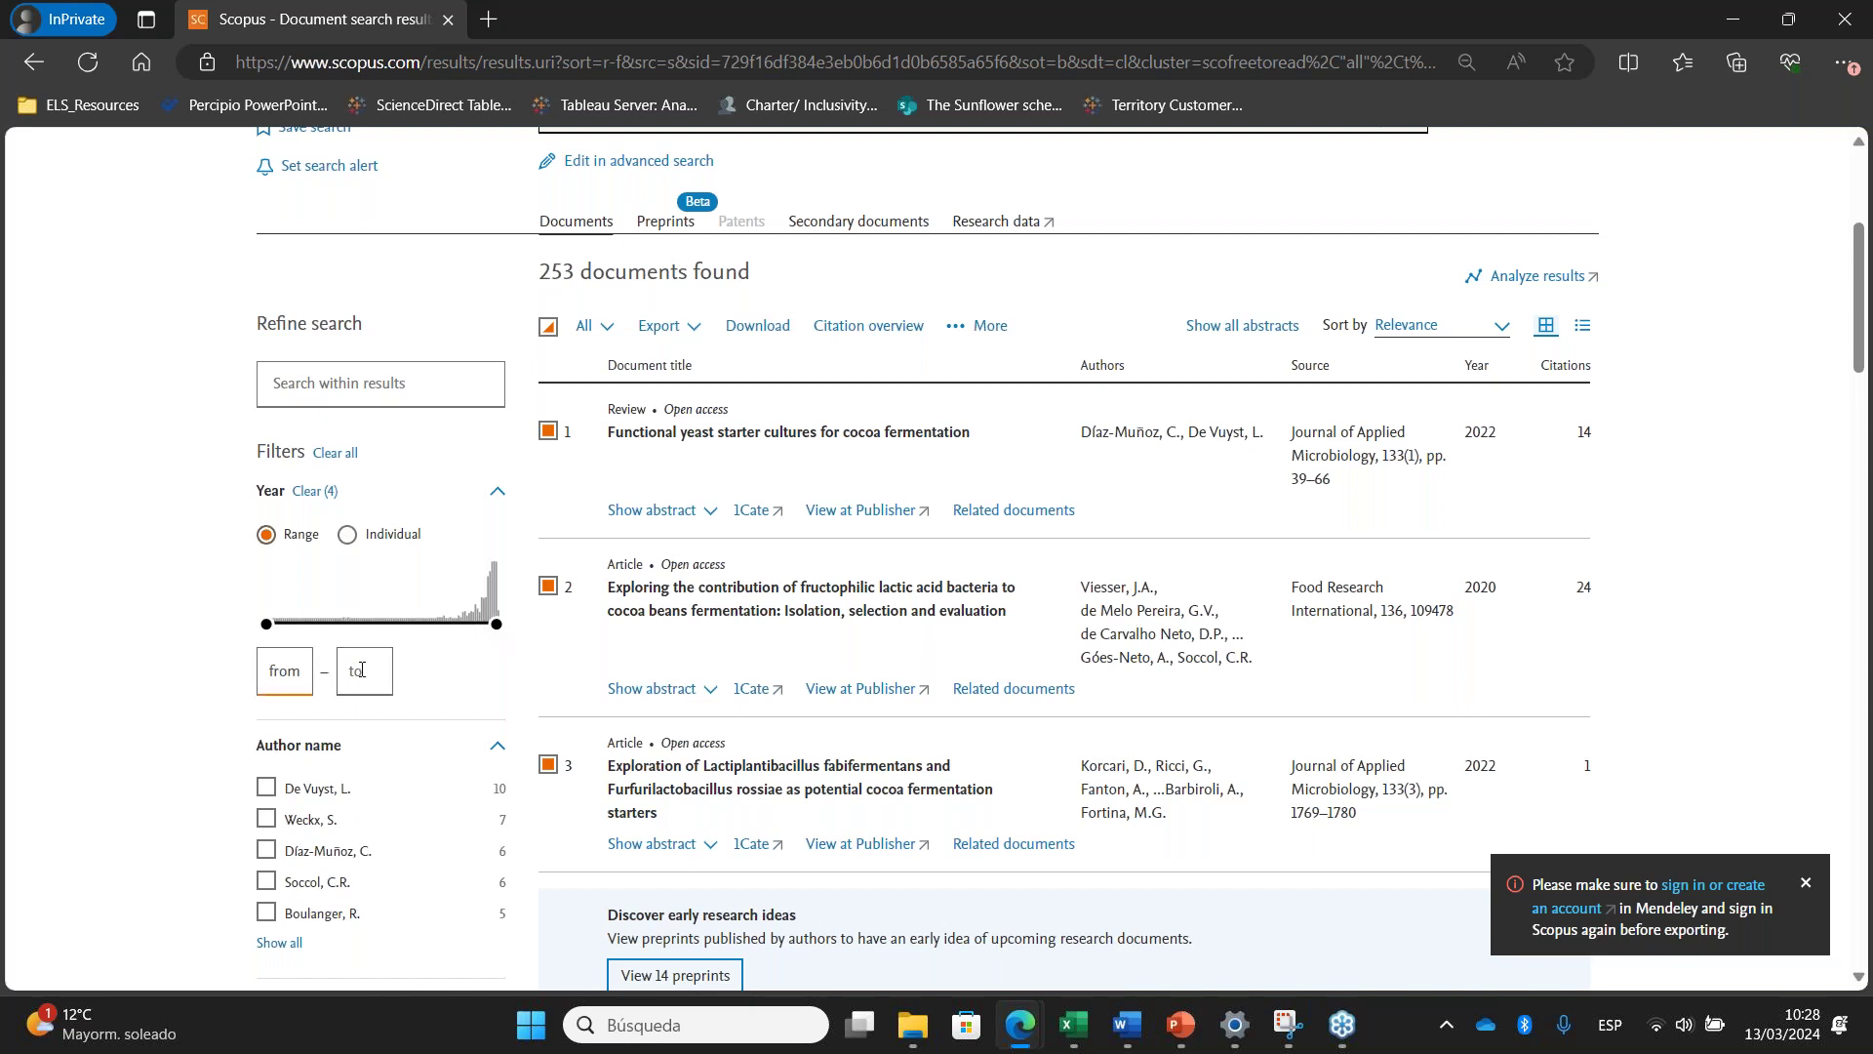
pyautogui.click(347, 535)
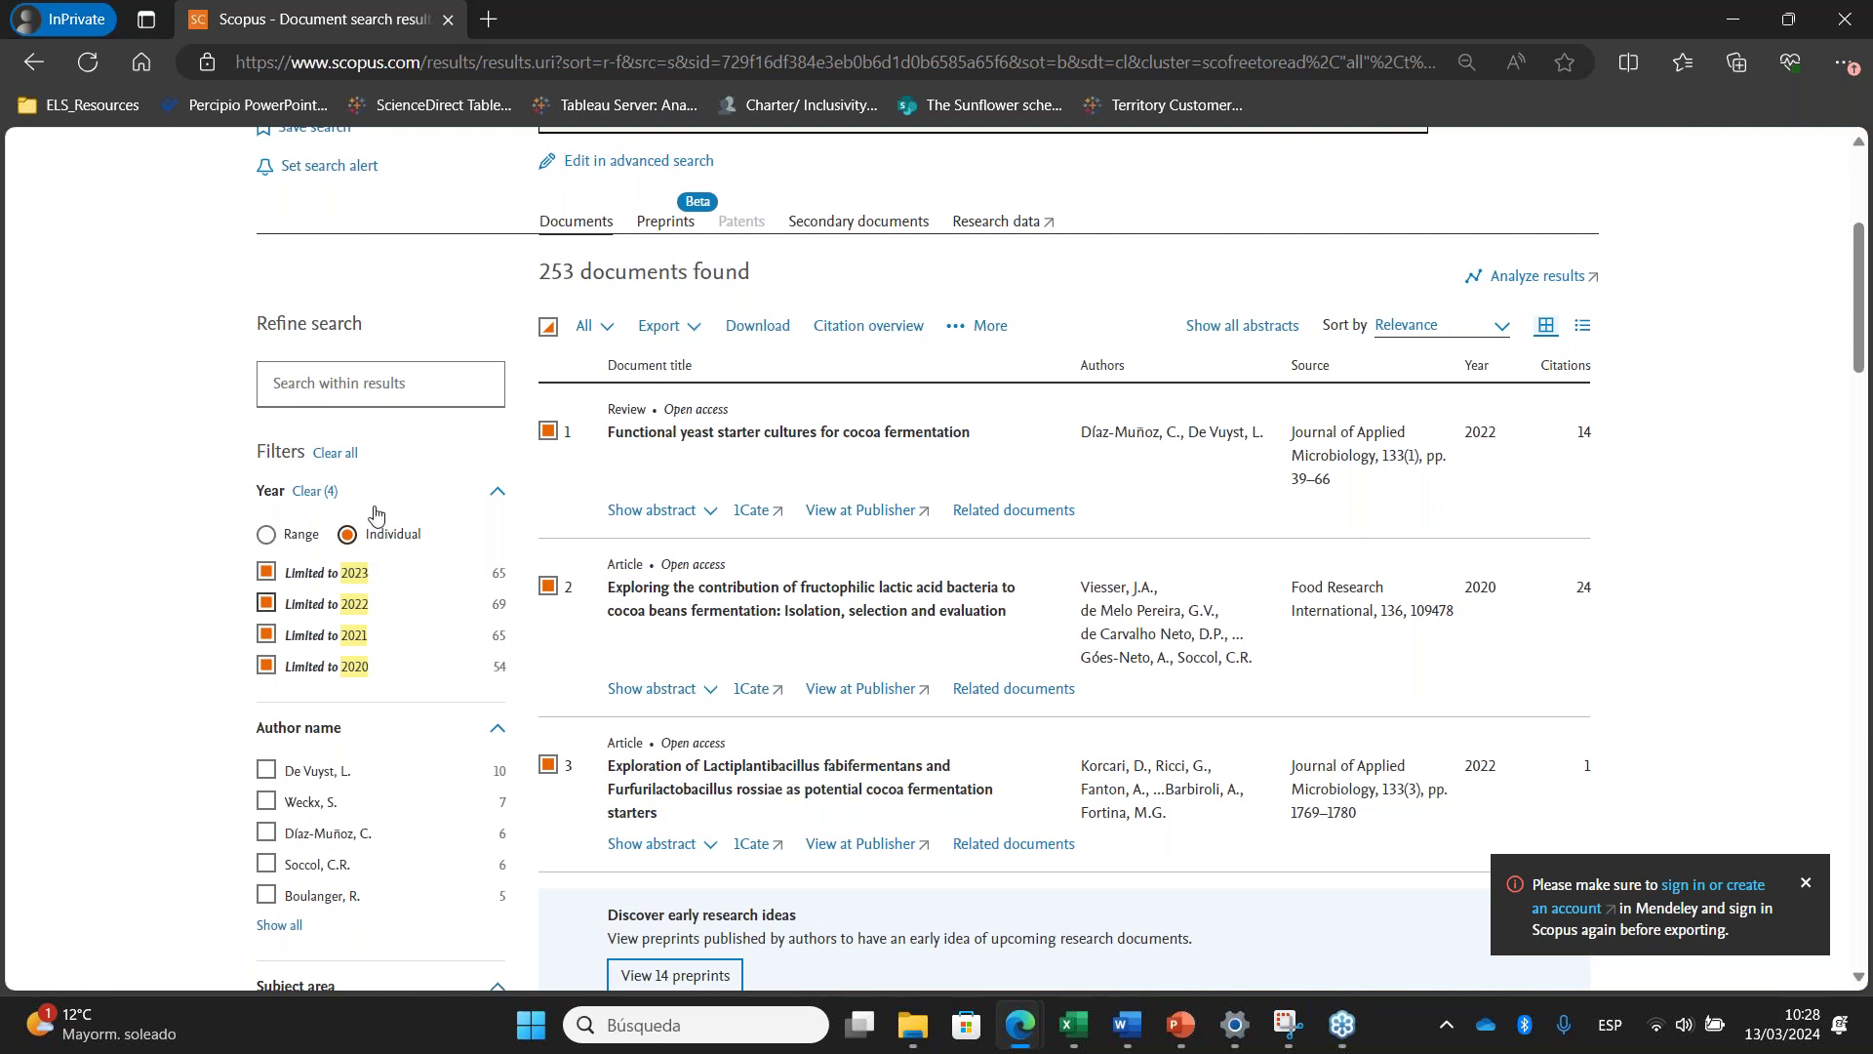
# Clear the year filter and limit the results to the years 2024, 2023, 2022, 2021 and 2020
pyautogui.click(322, 491)
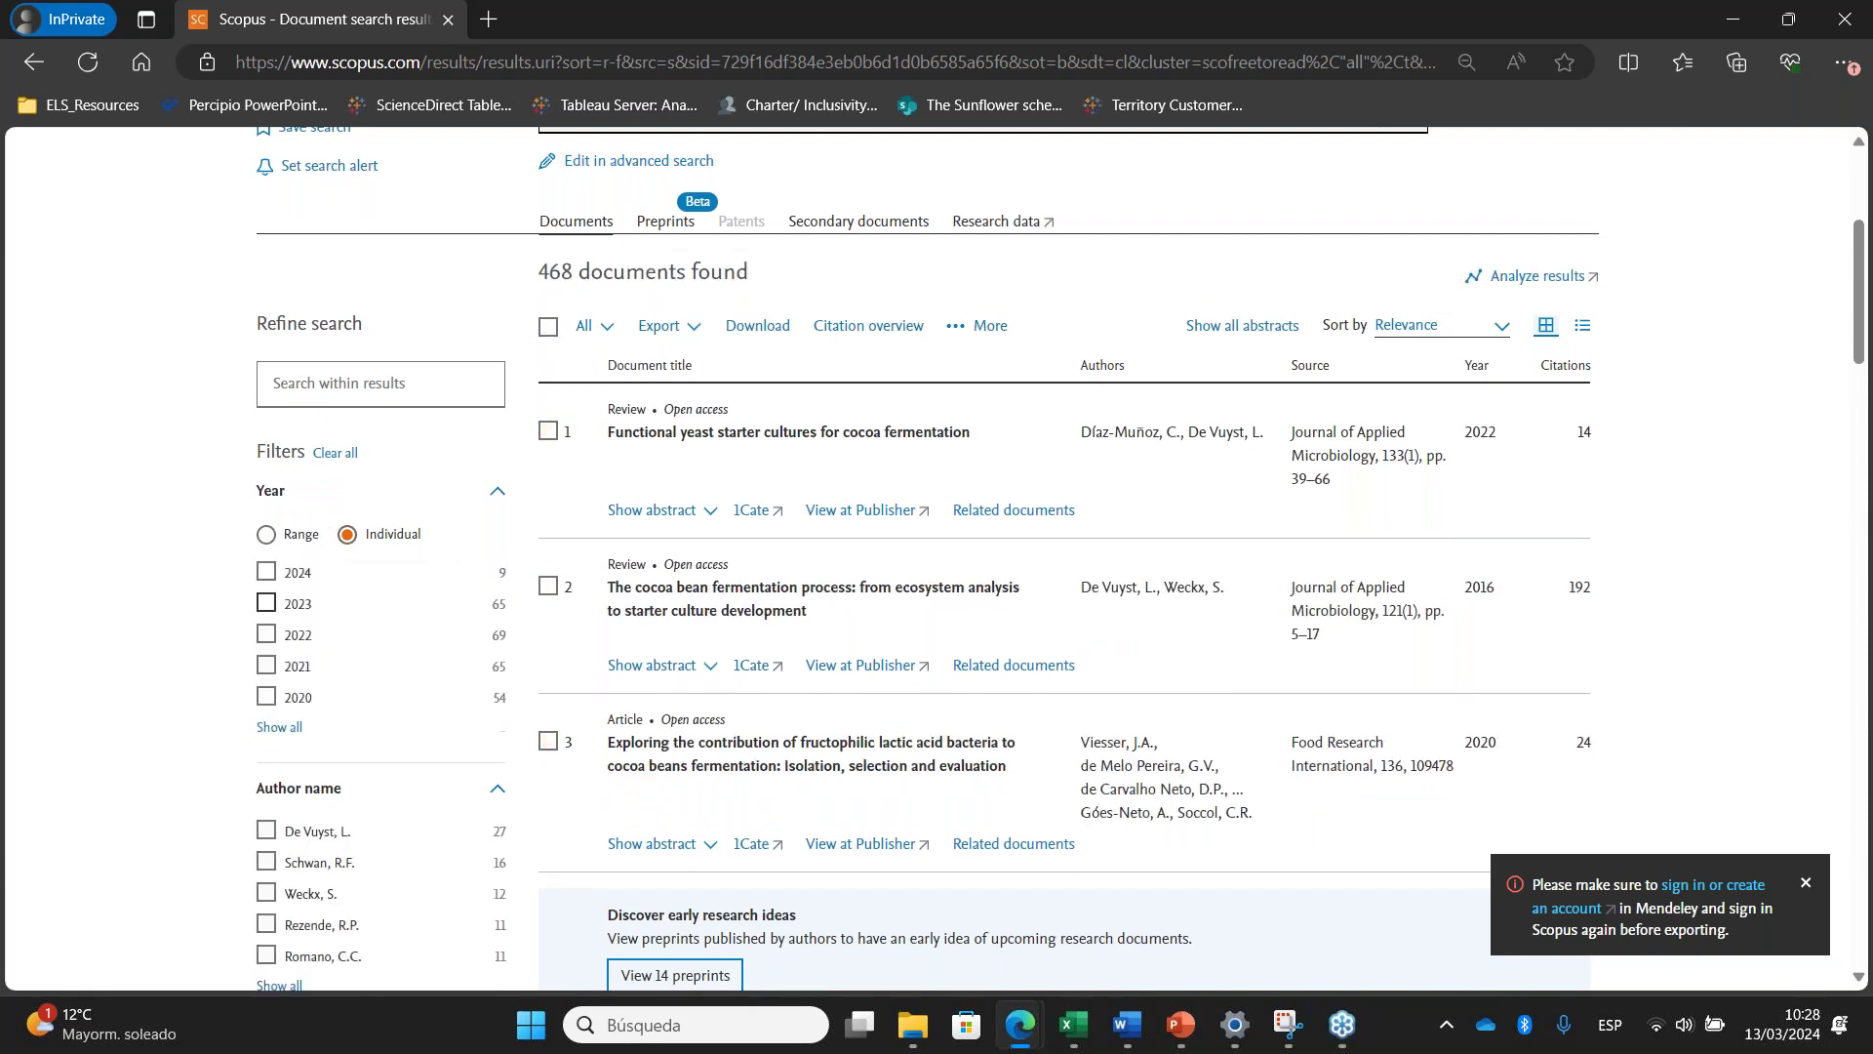
pyautogui.click(290, 728)
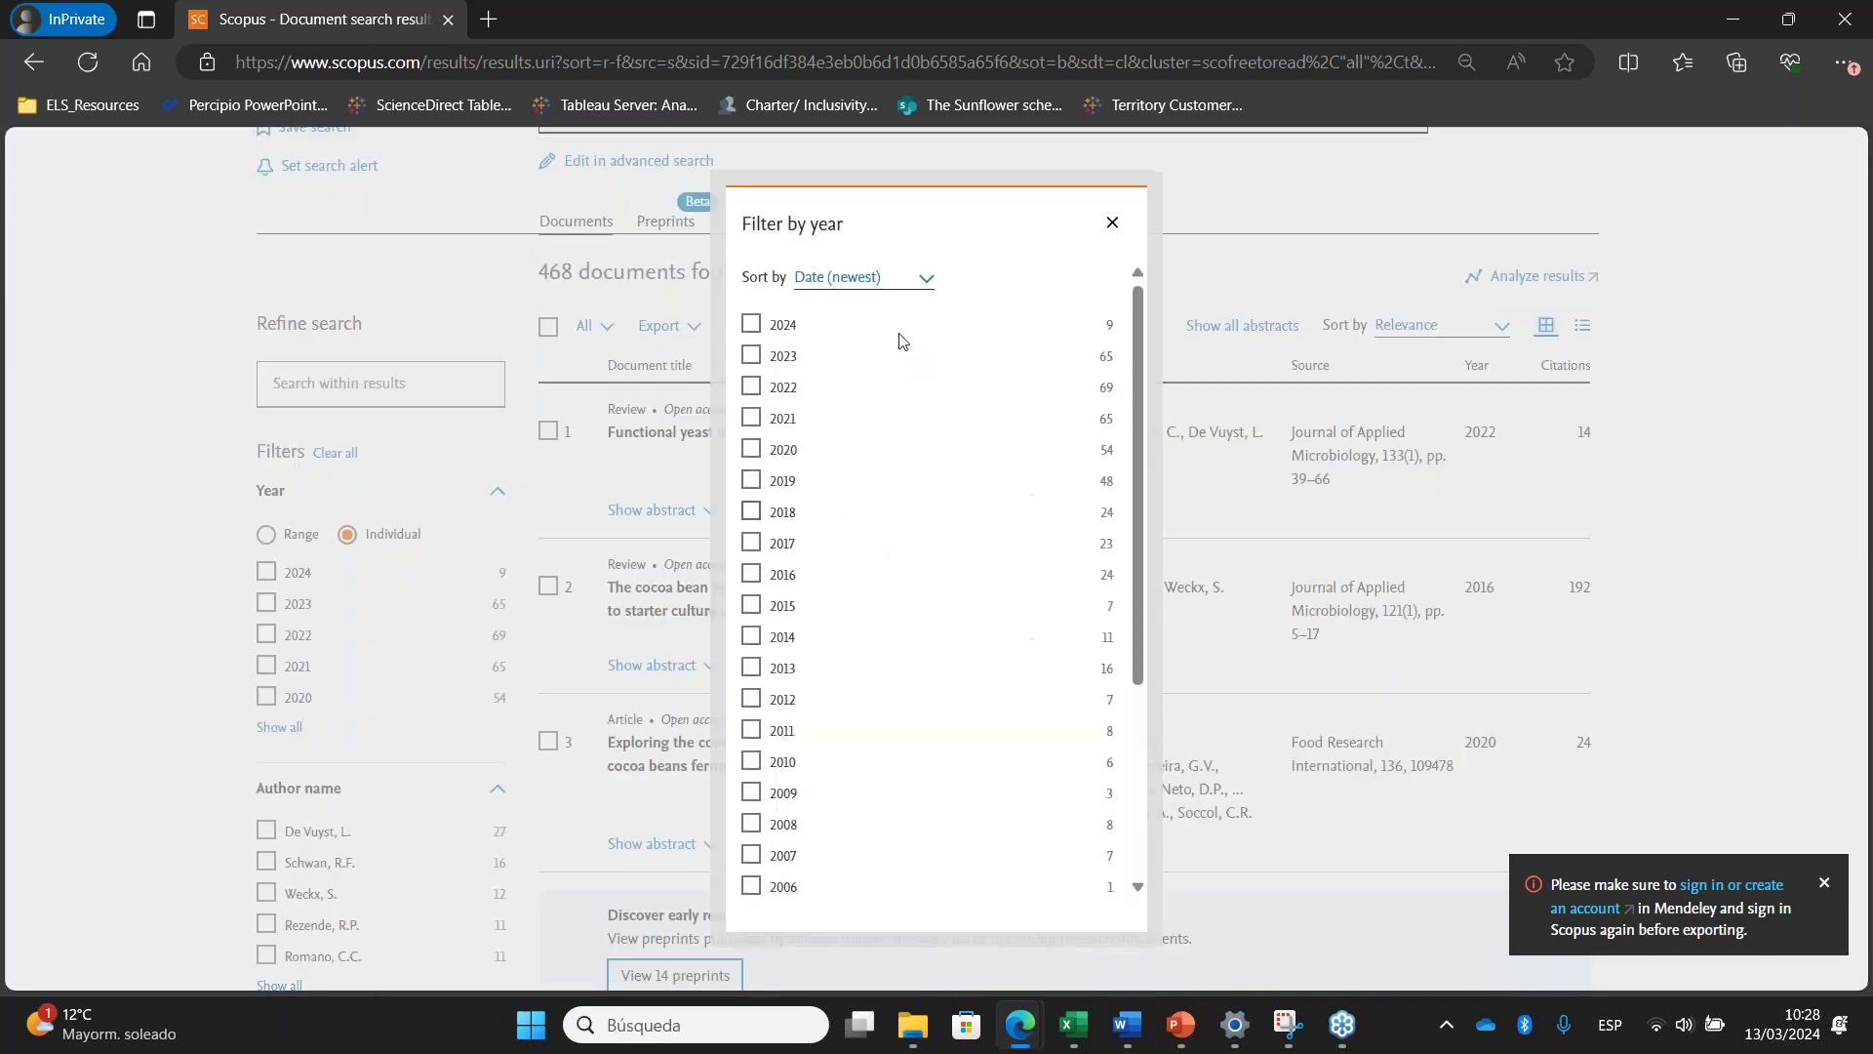
pyautogui.click(751, 324)
pyautogui.click(757, 355)
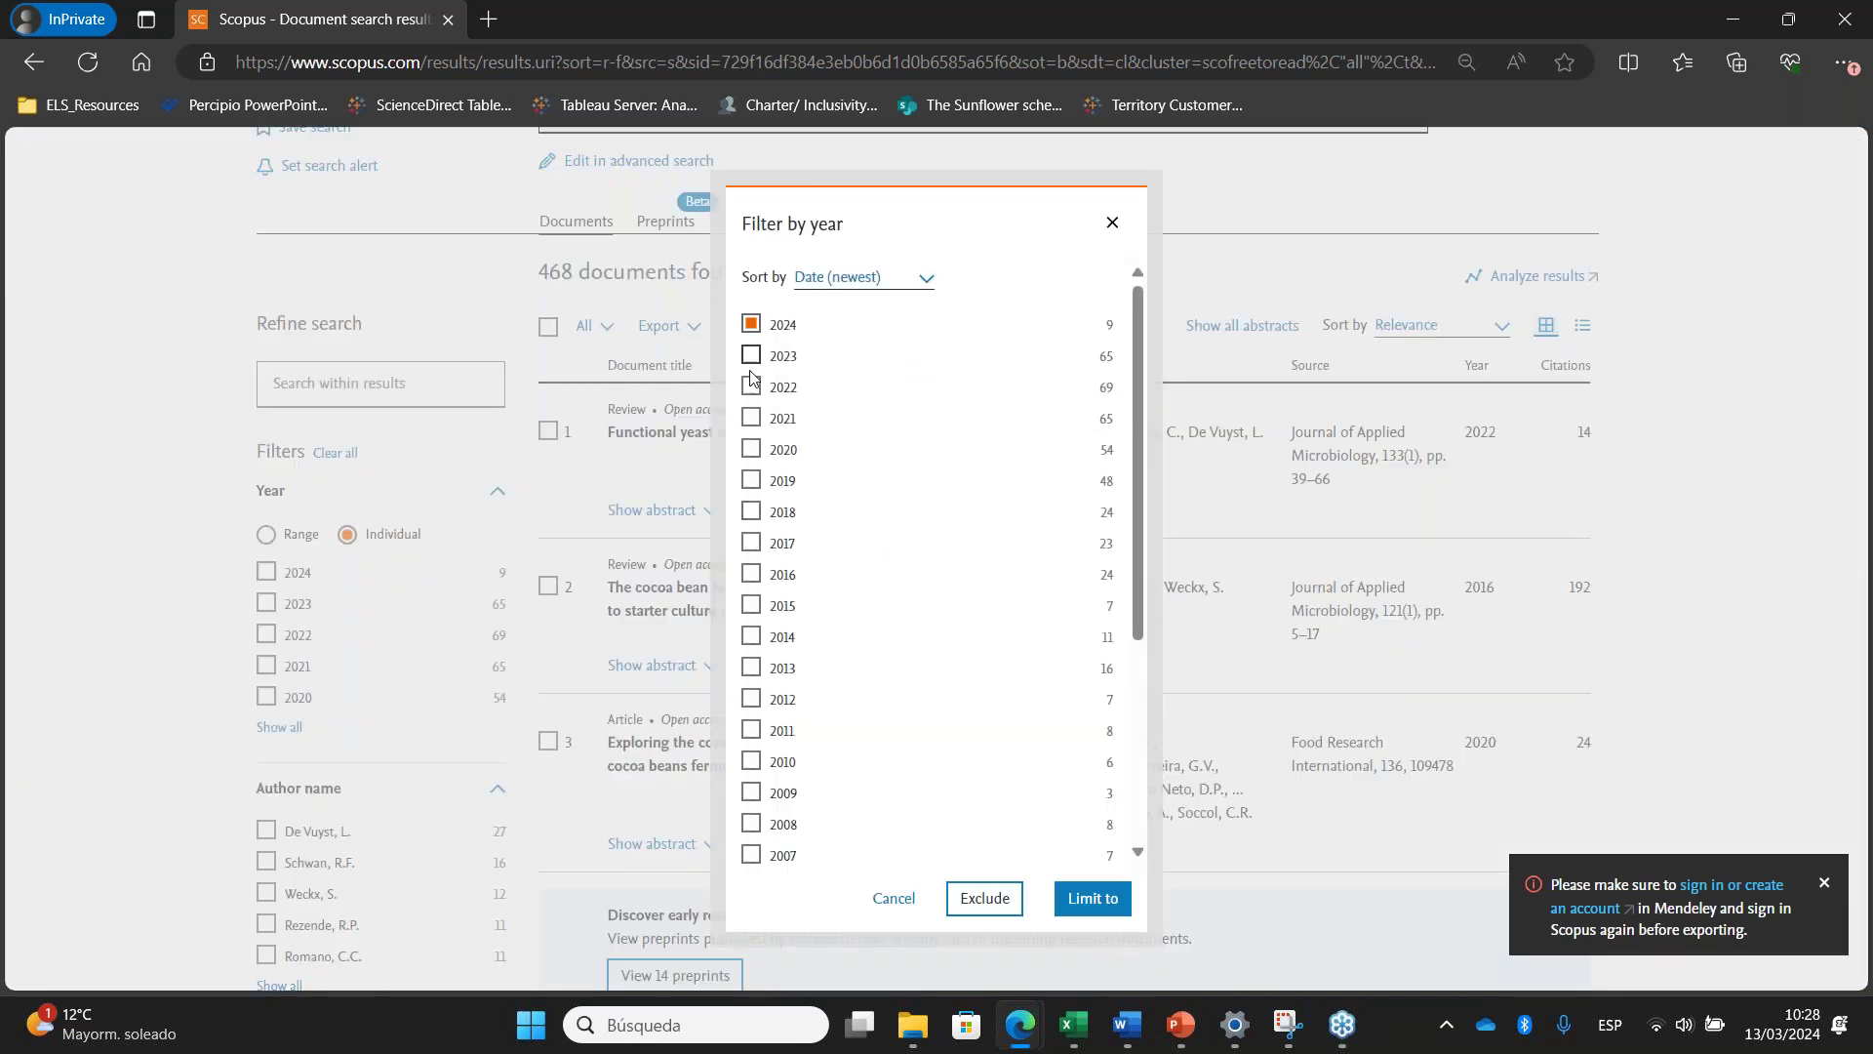
pyautogui.click(751, 388)
pyautogui.click(751, 418)
pyautogui.click(751, 449)
pyautogui.click(1090, 902)
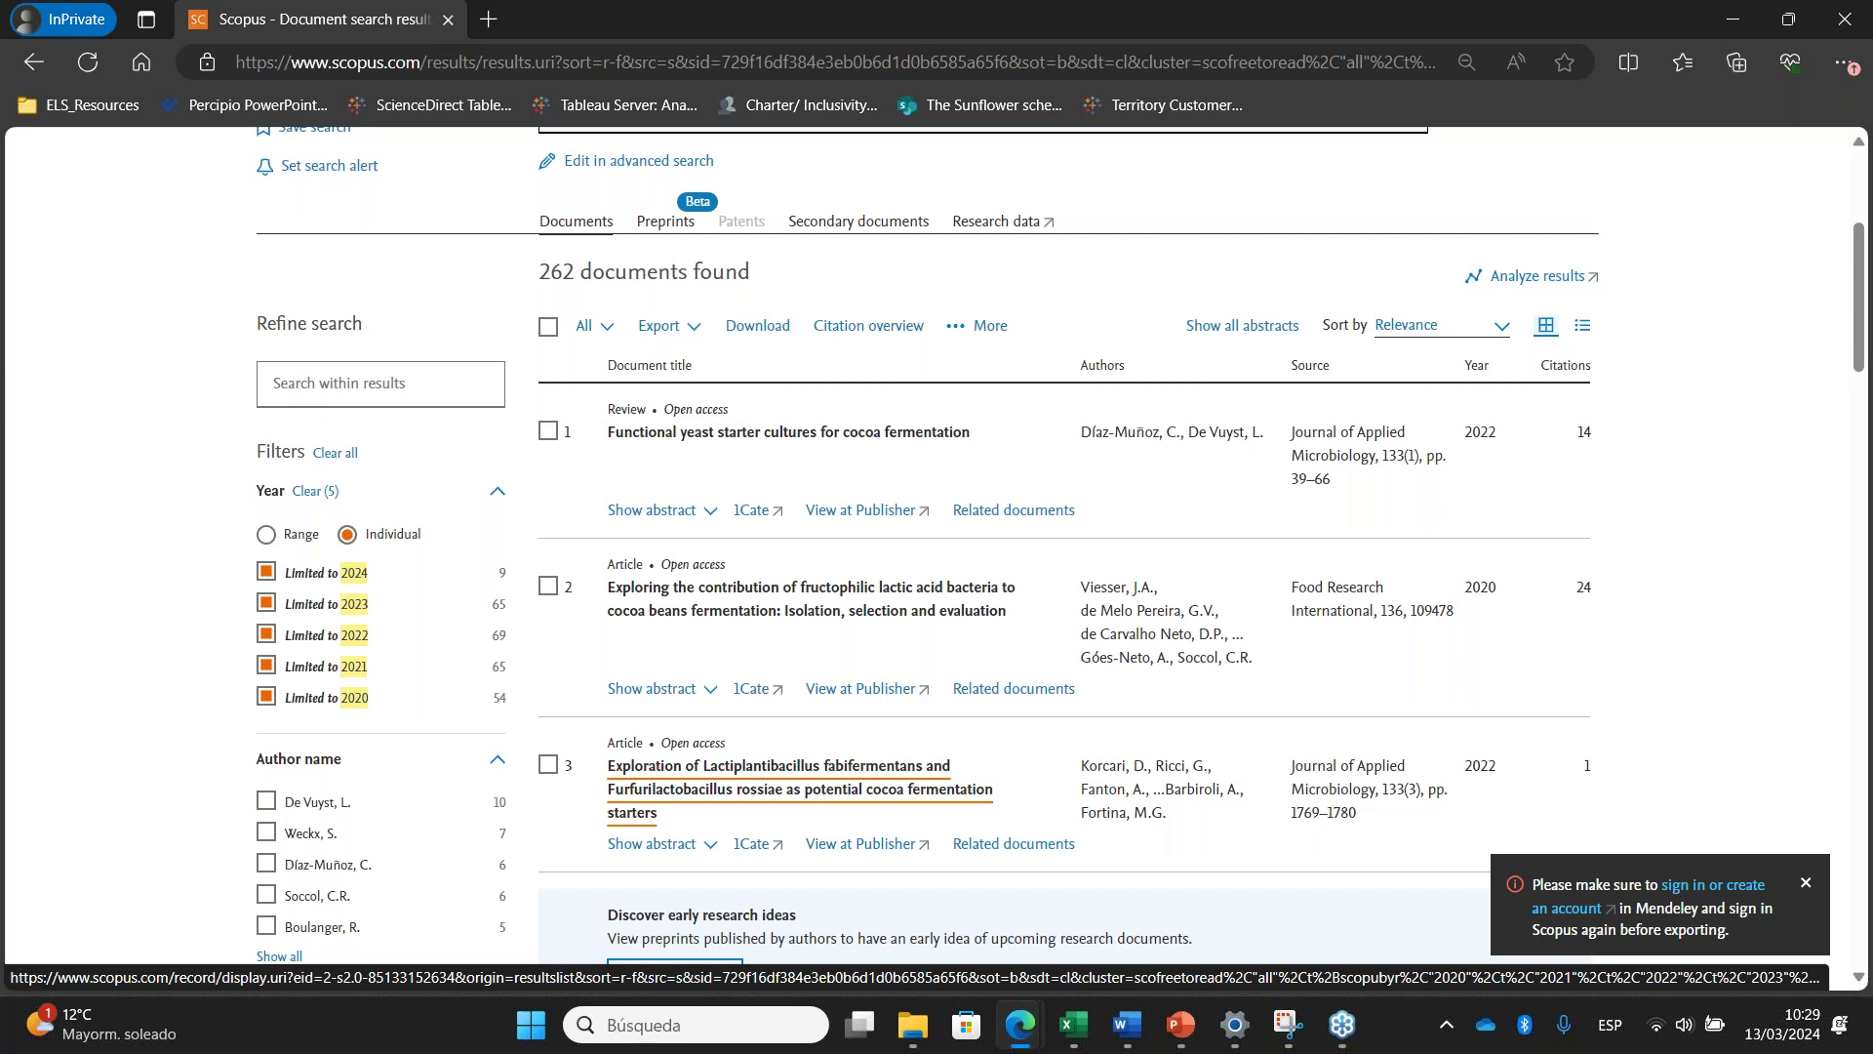
# Show and read the abstract of "Functional yeast starter cultures for cocoa fermentation"
pyautogui.click(708, 513)
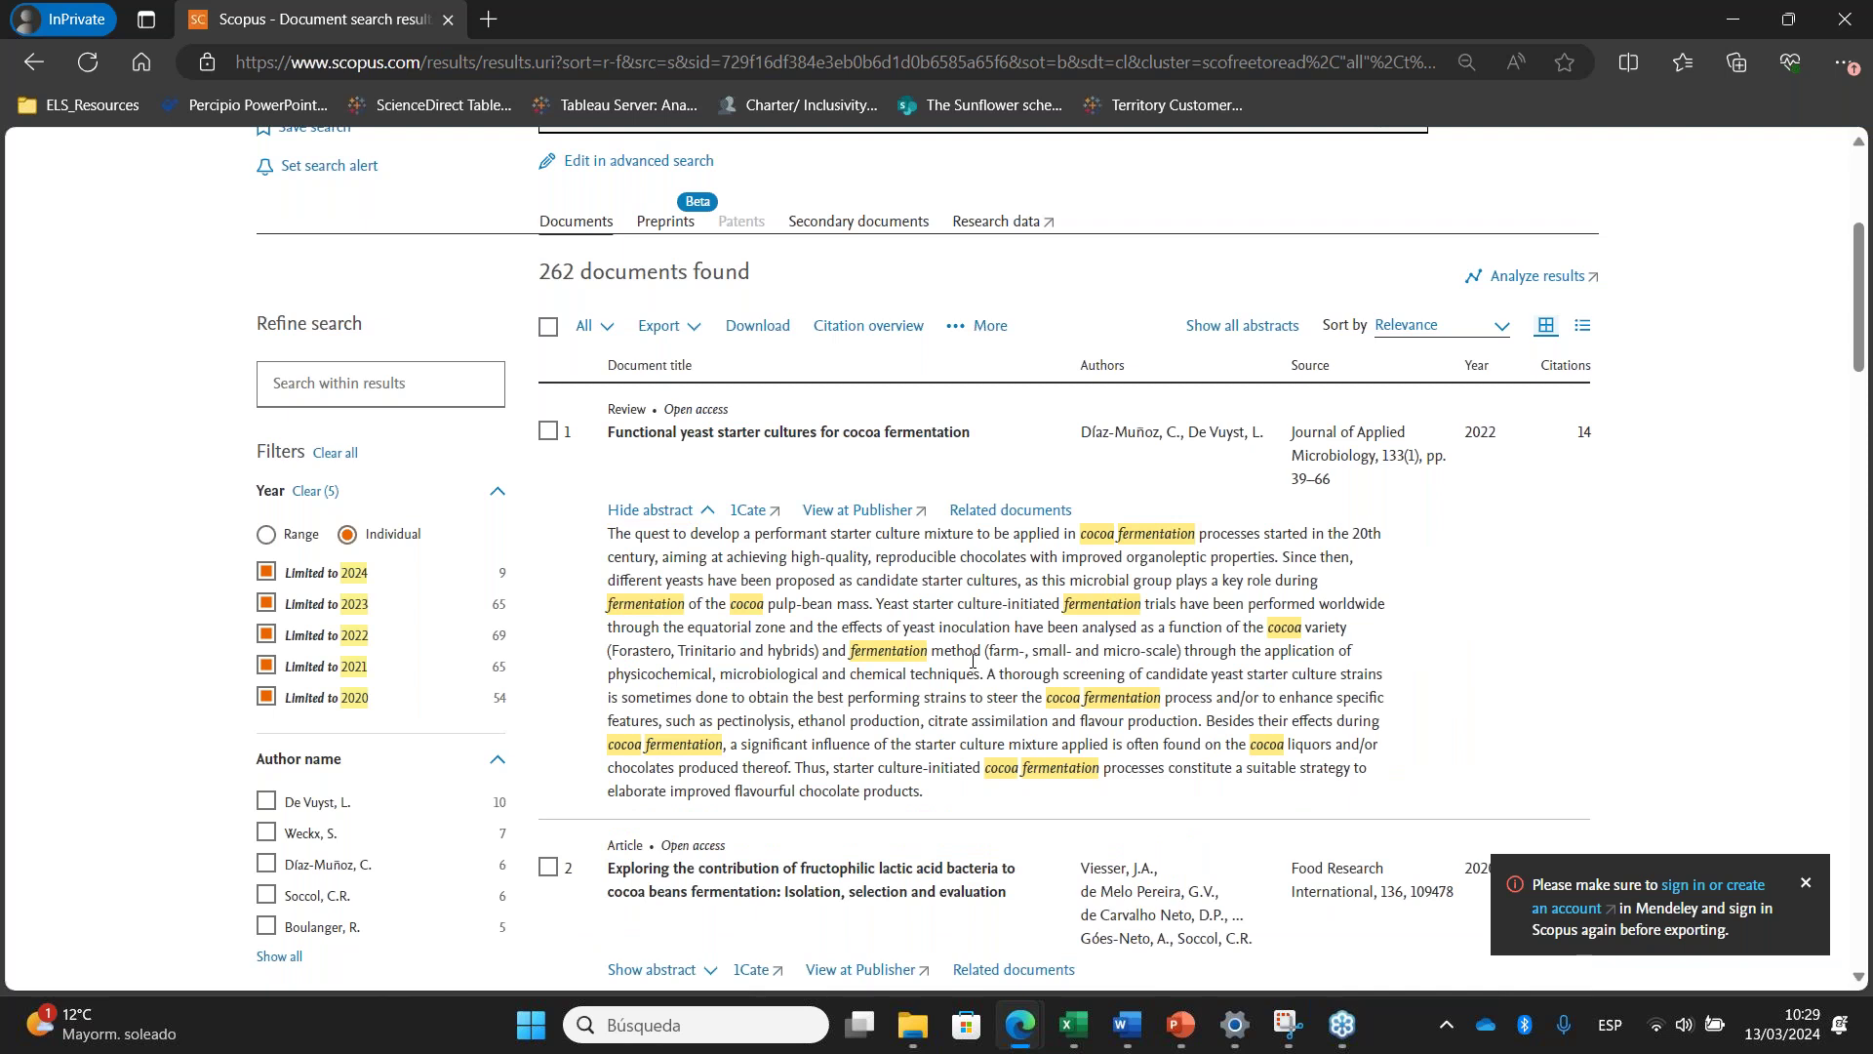
pyautogui.scroll(-3, 862, 697)
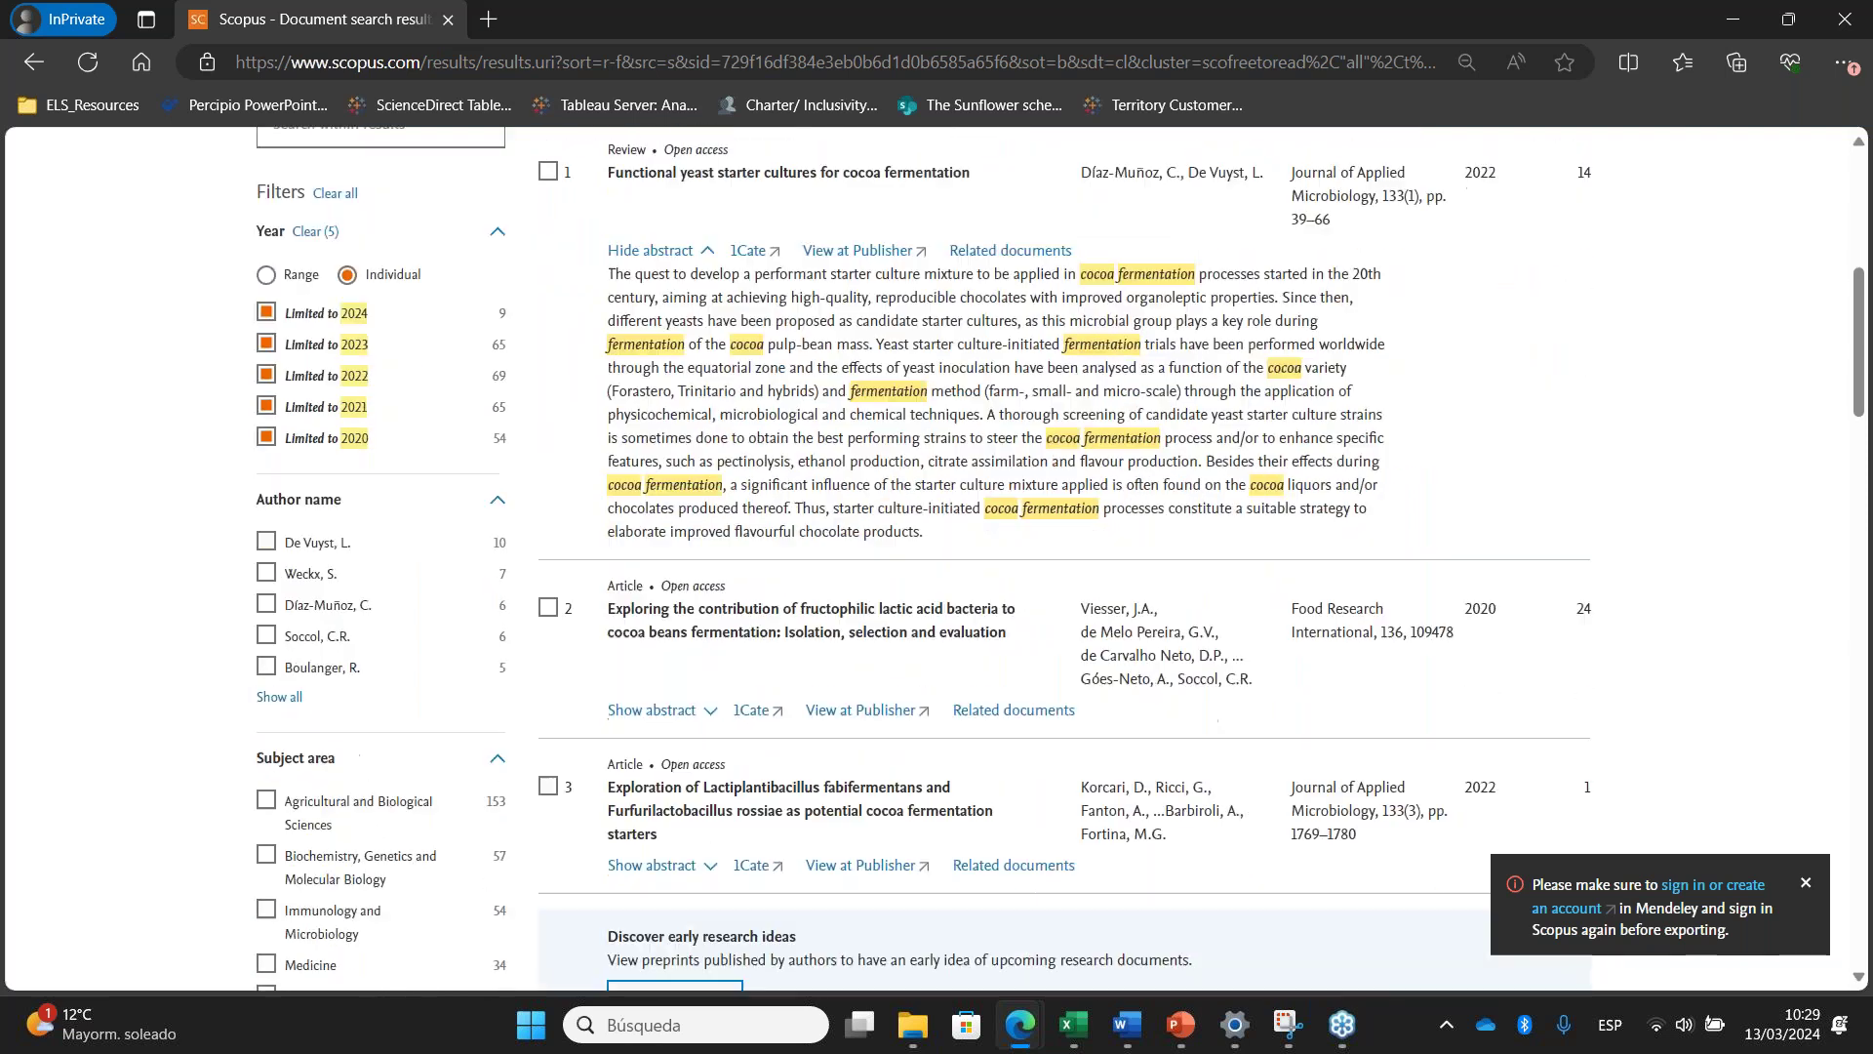
pyautogui.scroll(3, 781, 652)
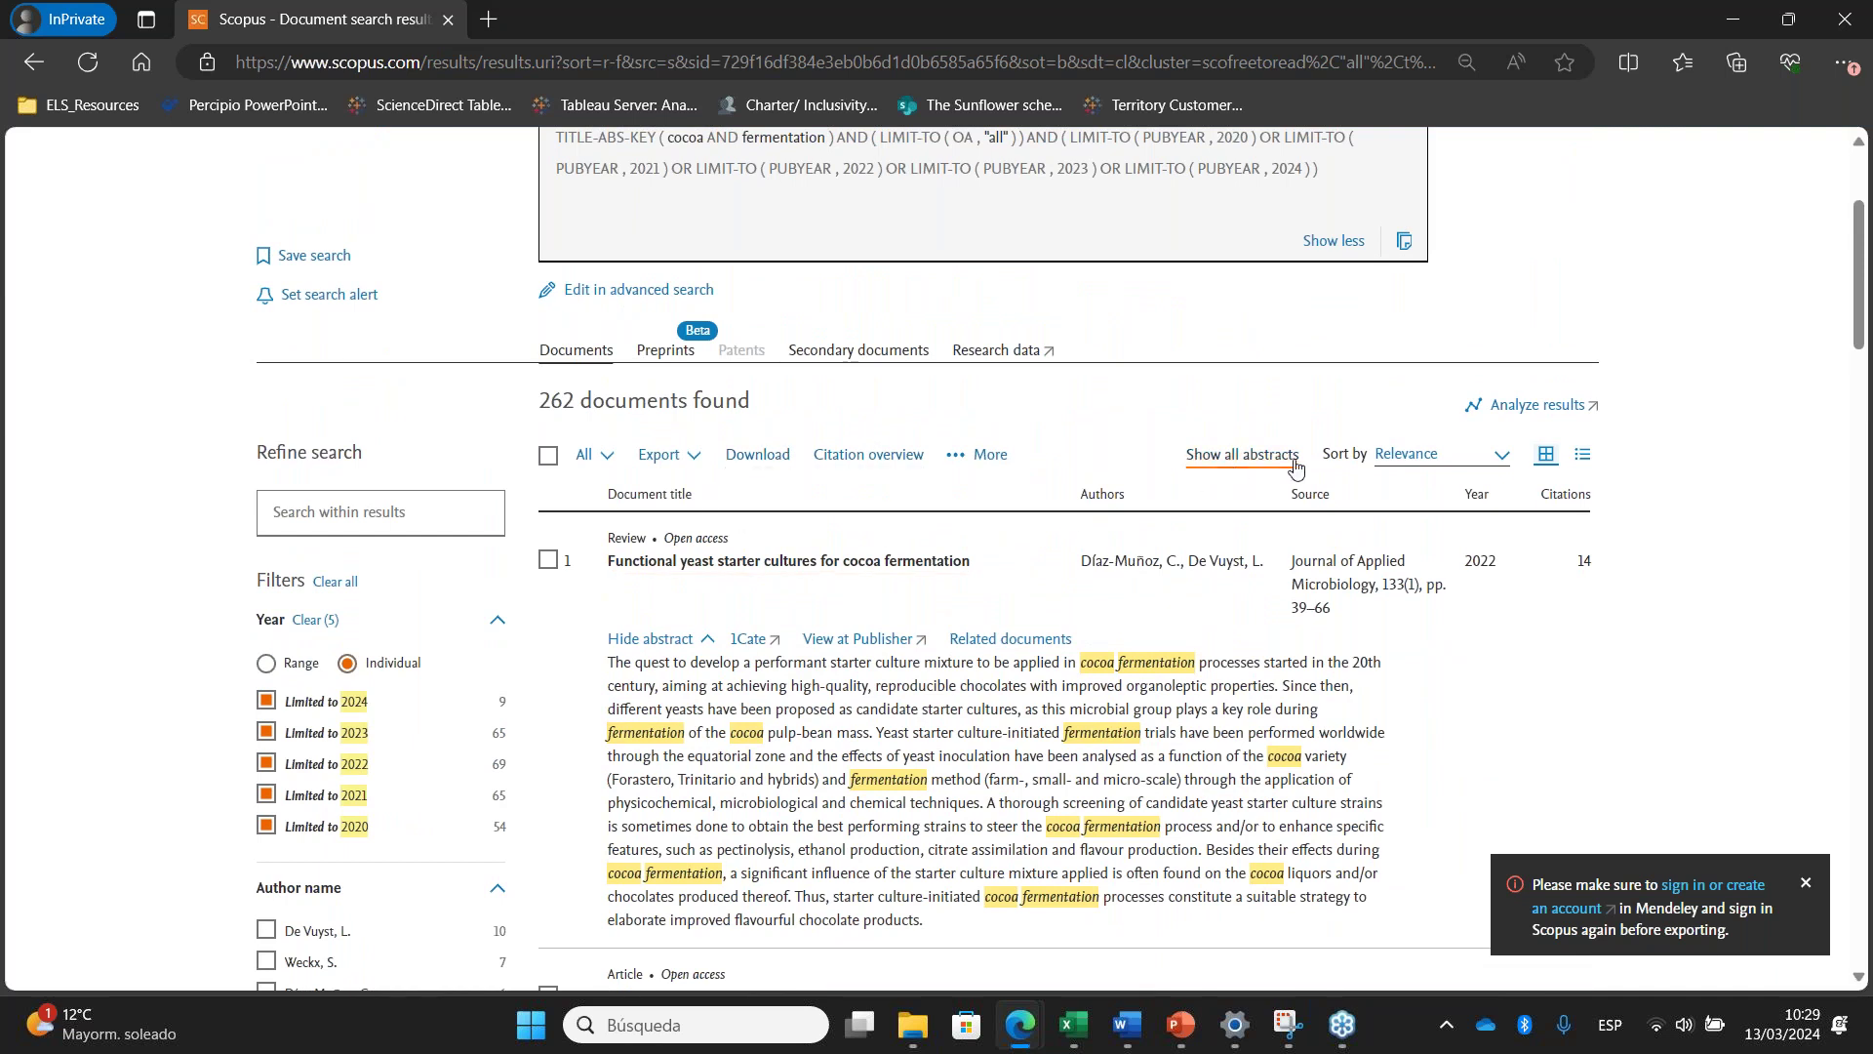
# Show the abstracts of all listed documents, look through them and hide them again
pyautogui.click(1220, 456)
pyautogui.click(1219, 455)
pyautogui.scroll(-1, 1210, 468)
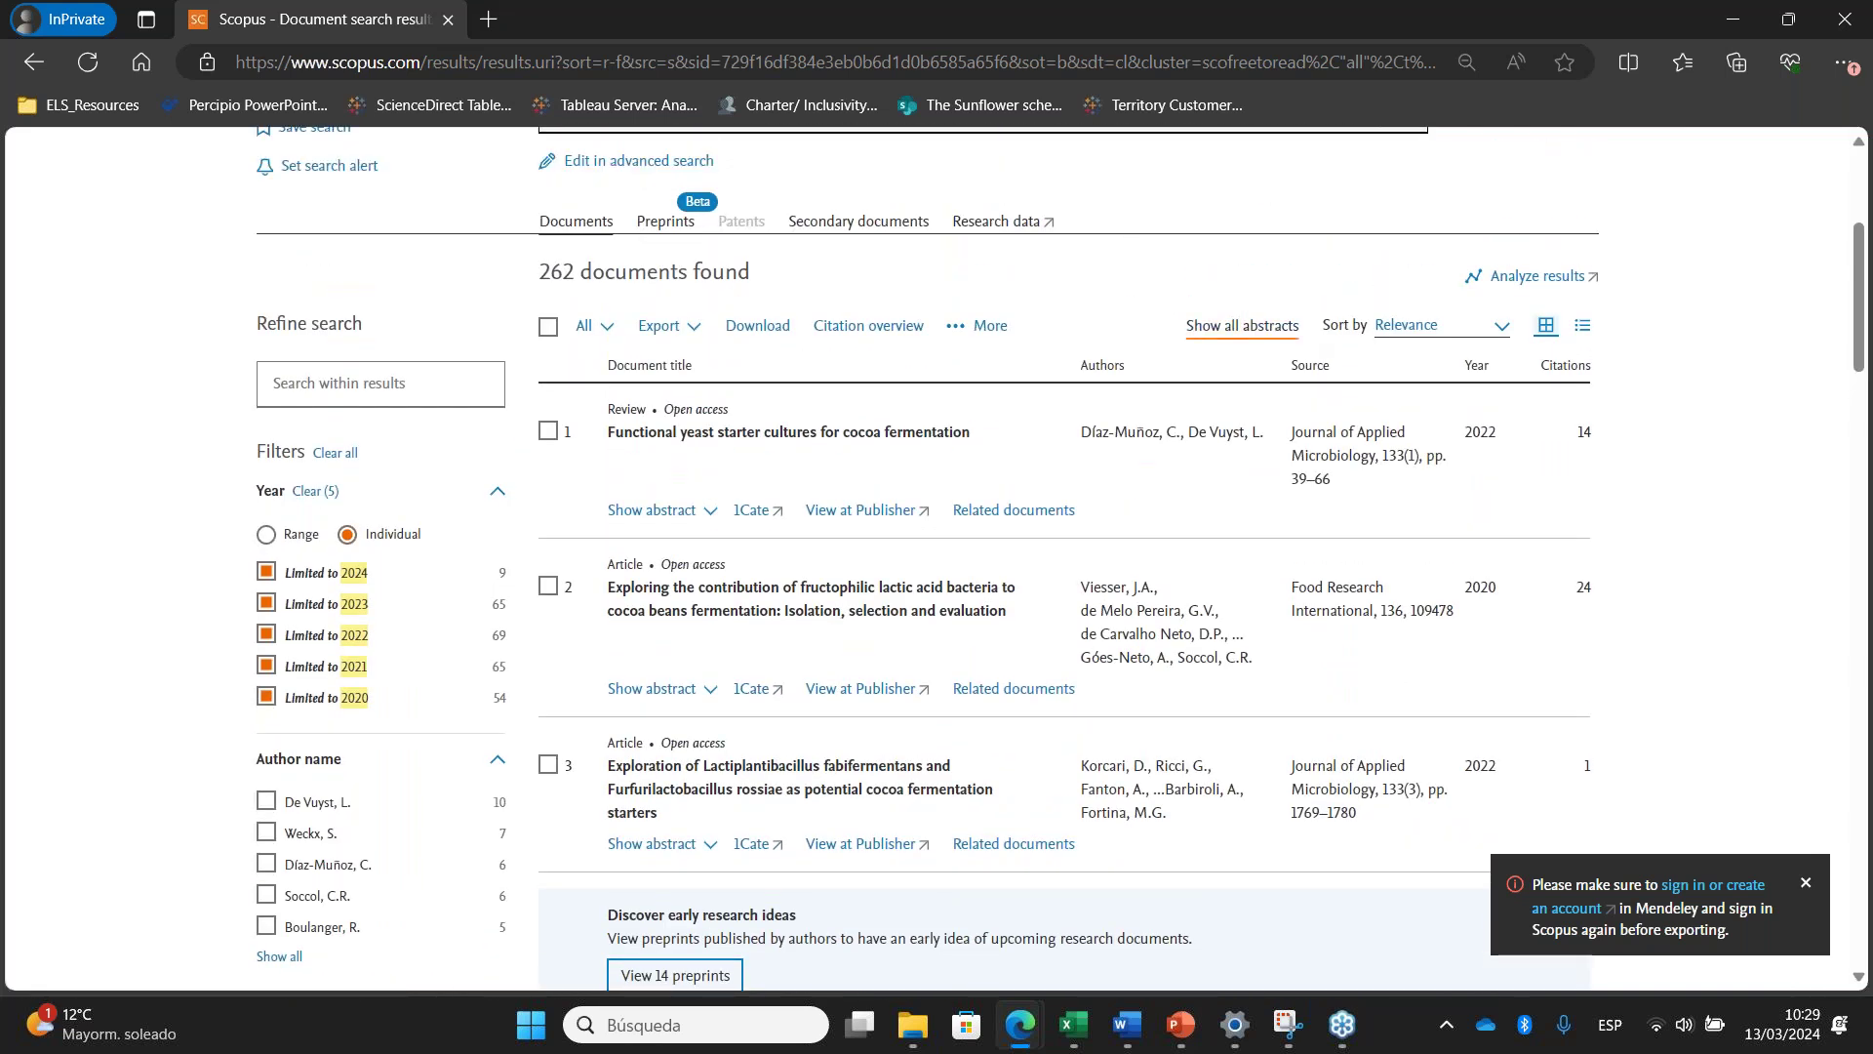
pyautogui.click(1228, 330)
pyautogui.scroll(-4, 1227, 333)
pyautogui.scroll(-8, 802, 760)
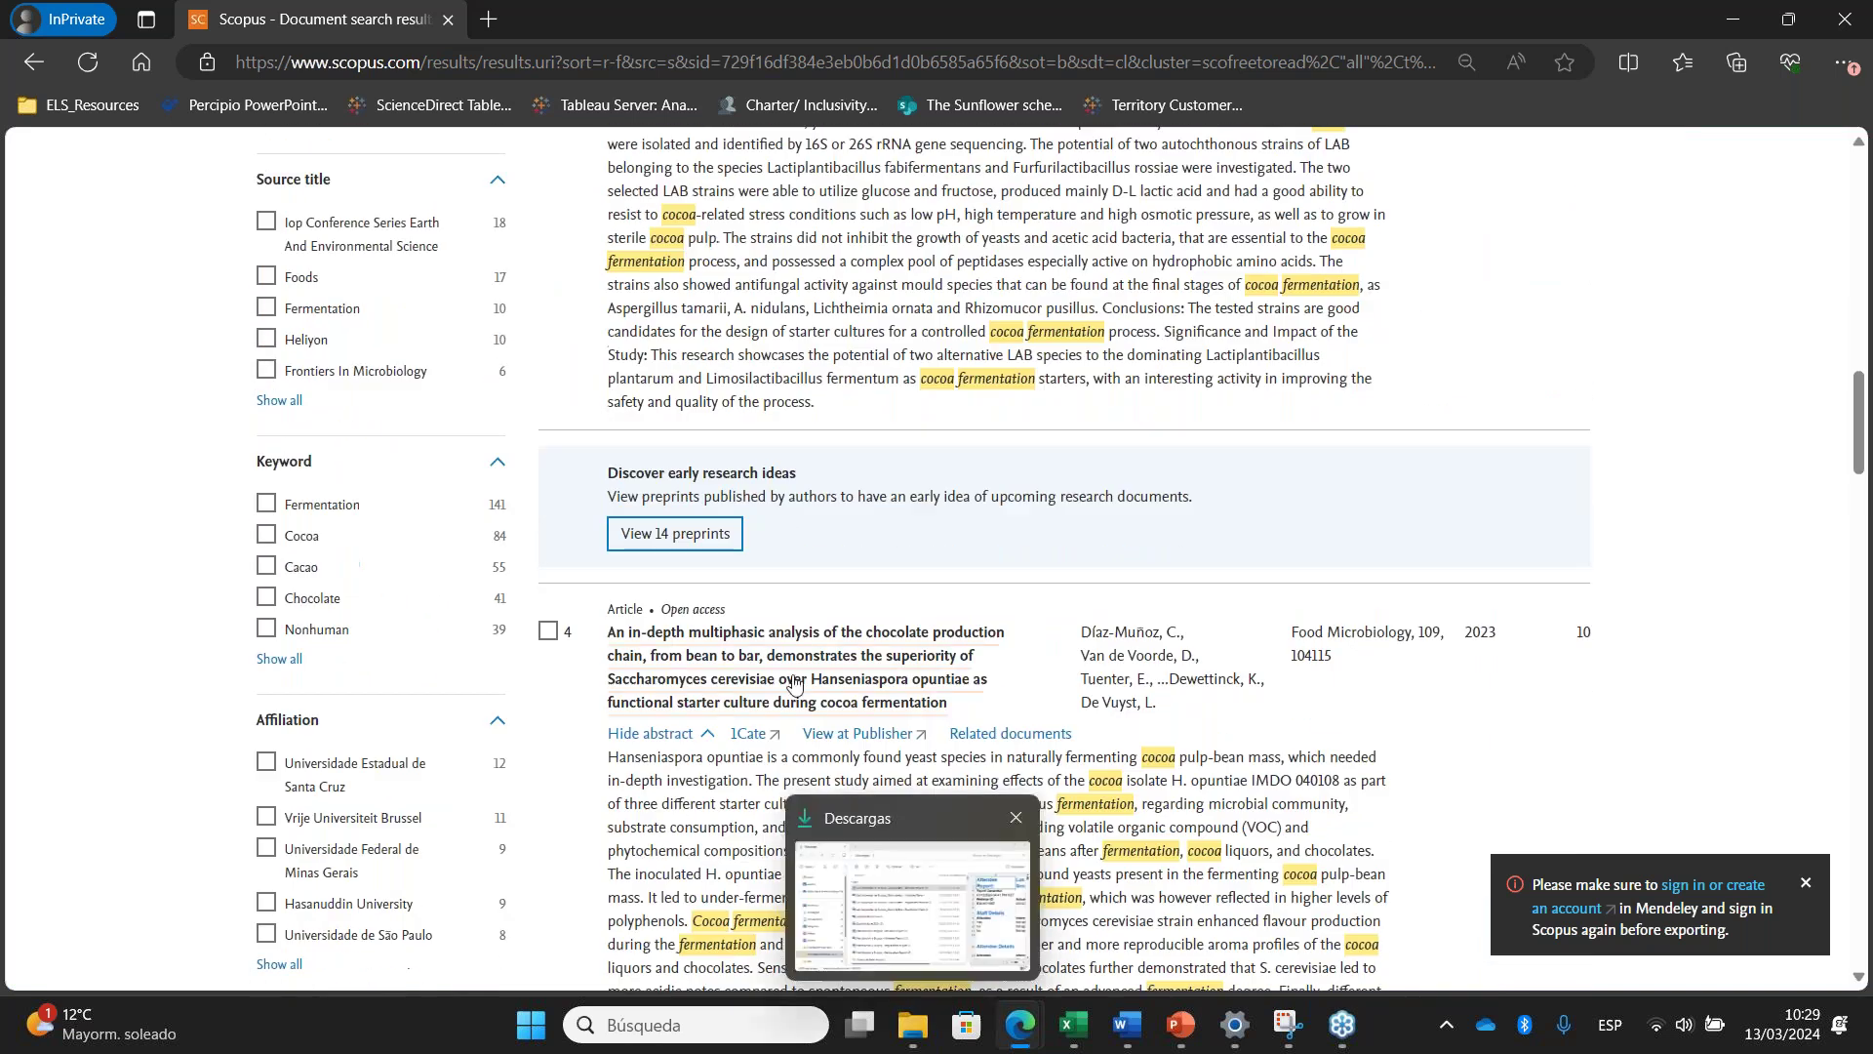
pyautogui.scroll(13, 802, 760)
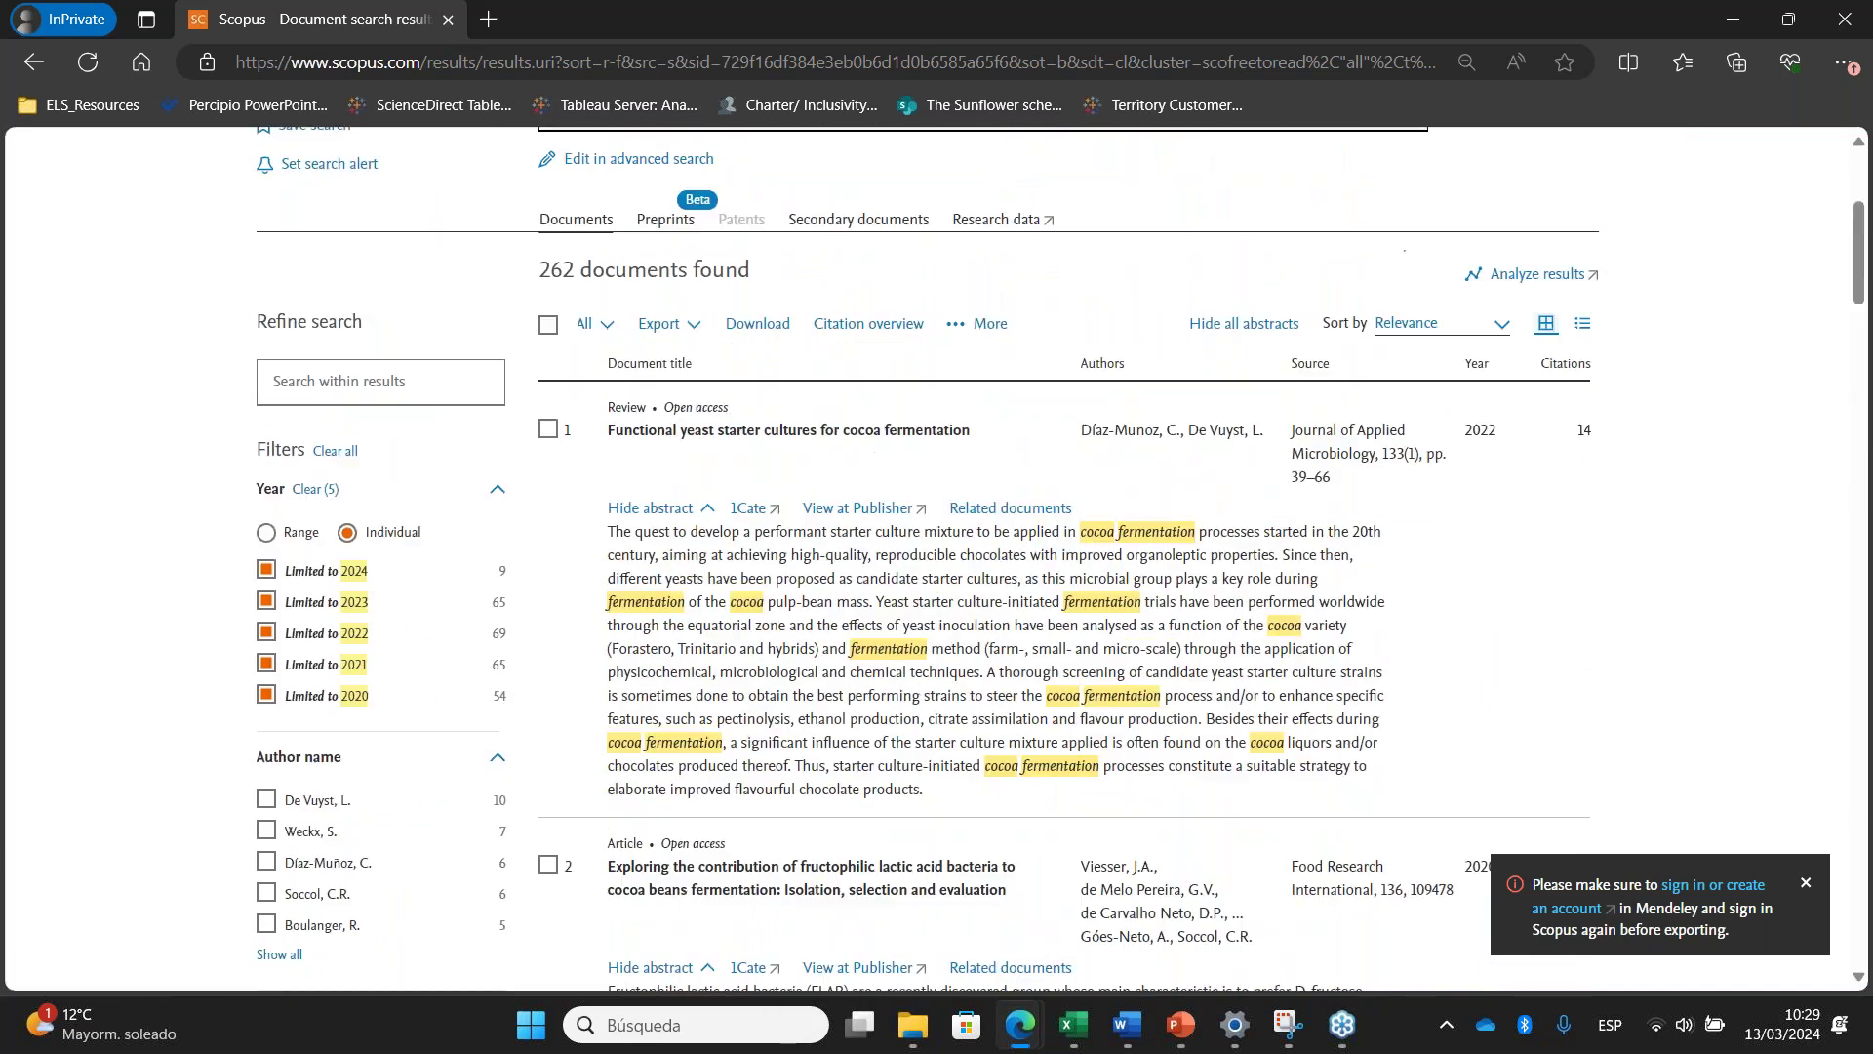
pyautogui.click(1253, 587)
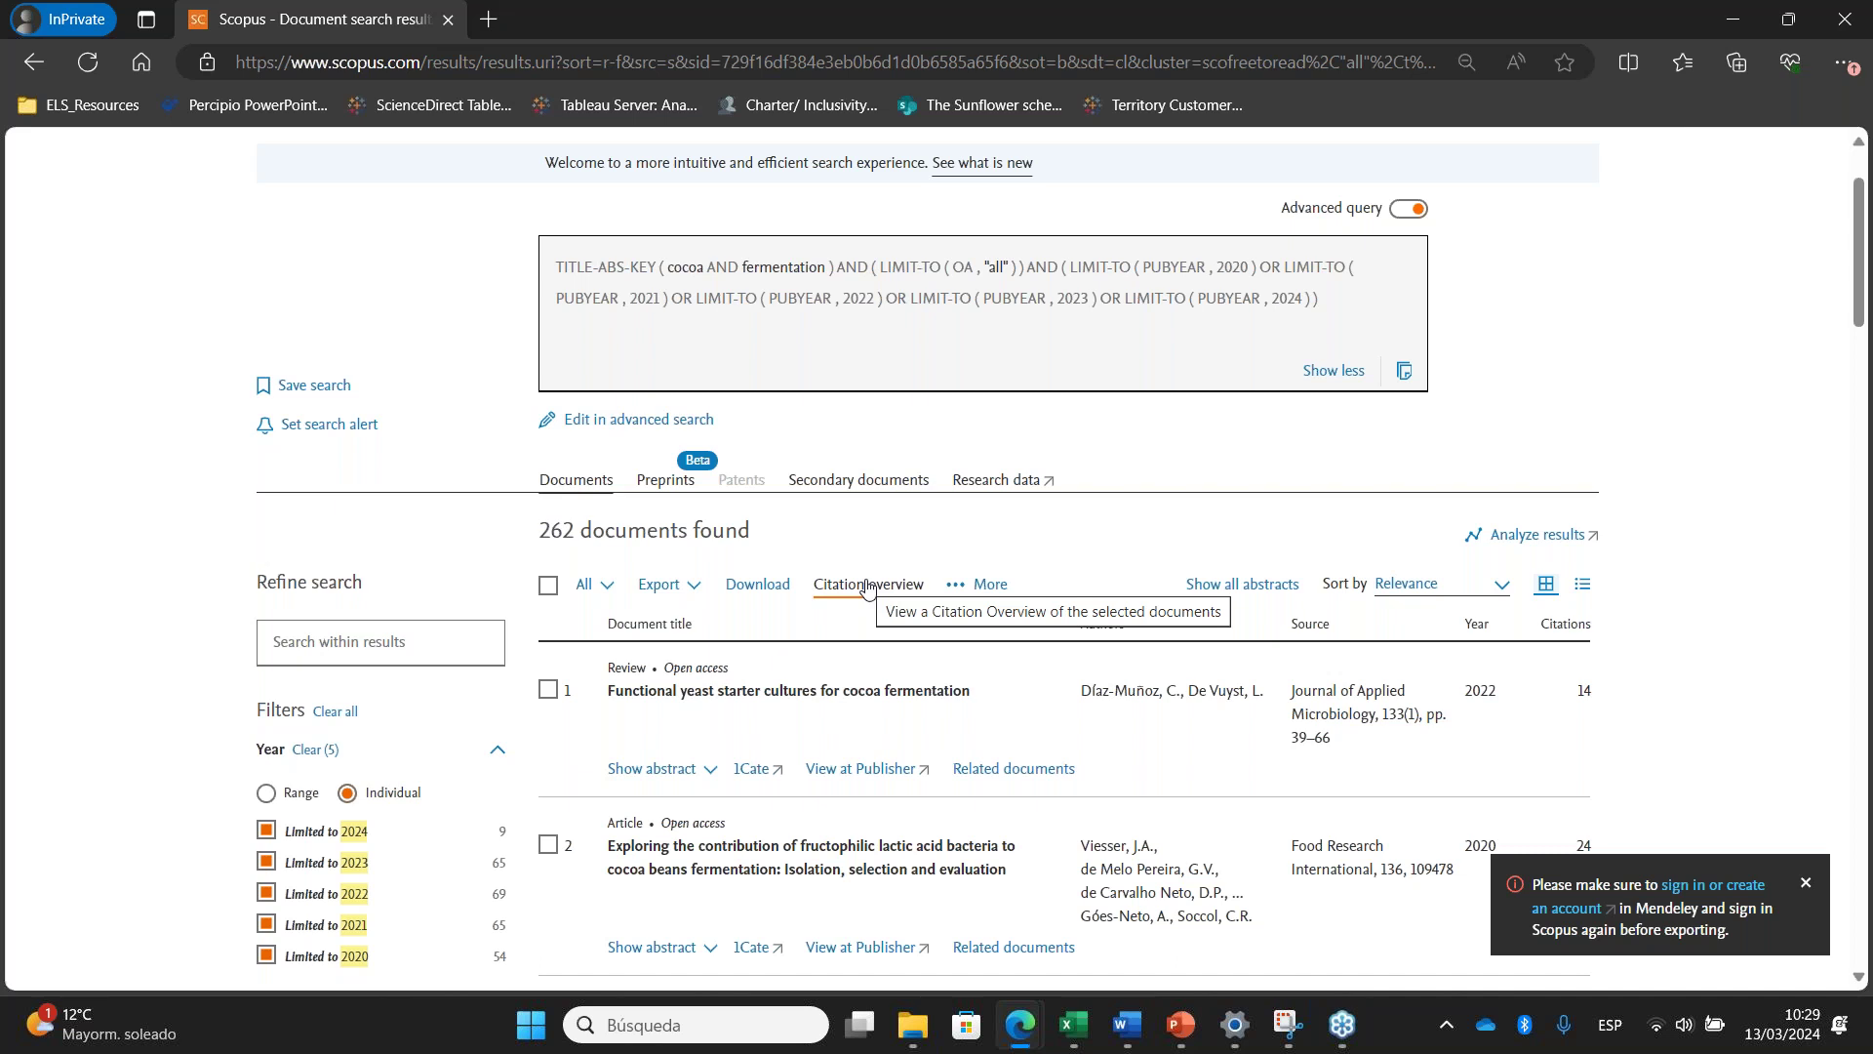
# Select the first four documents in the results and open their citation overview
pyautogui.scroll(-3, 550, 438)
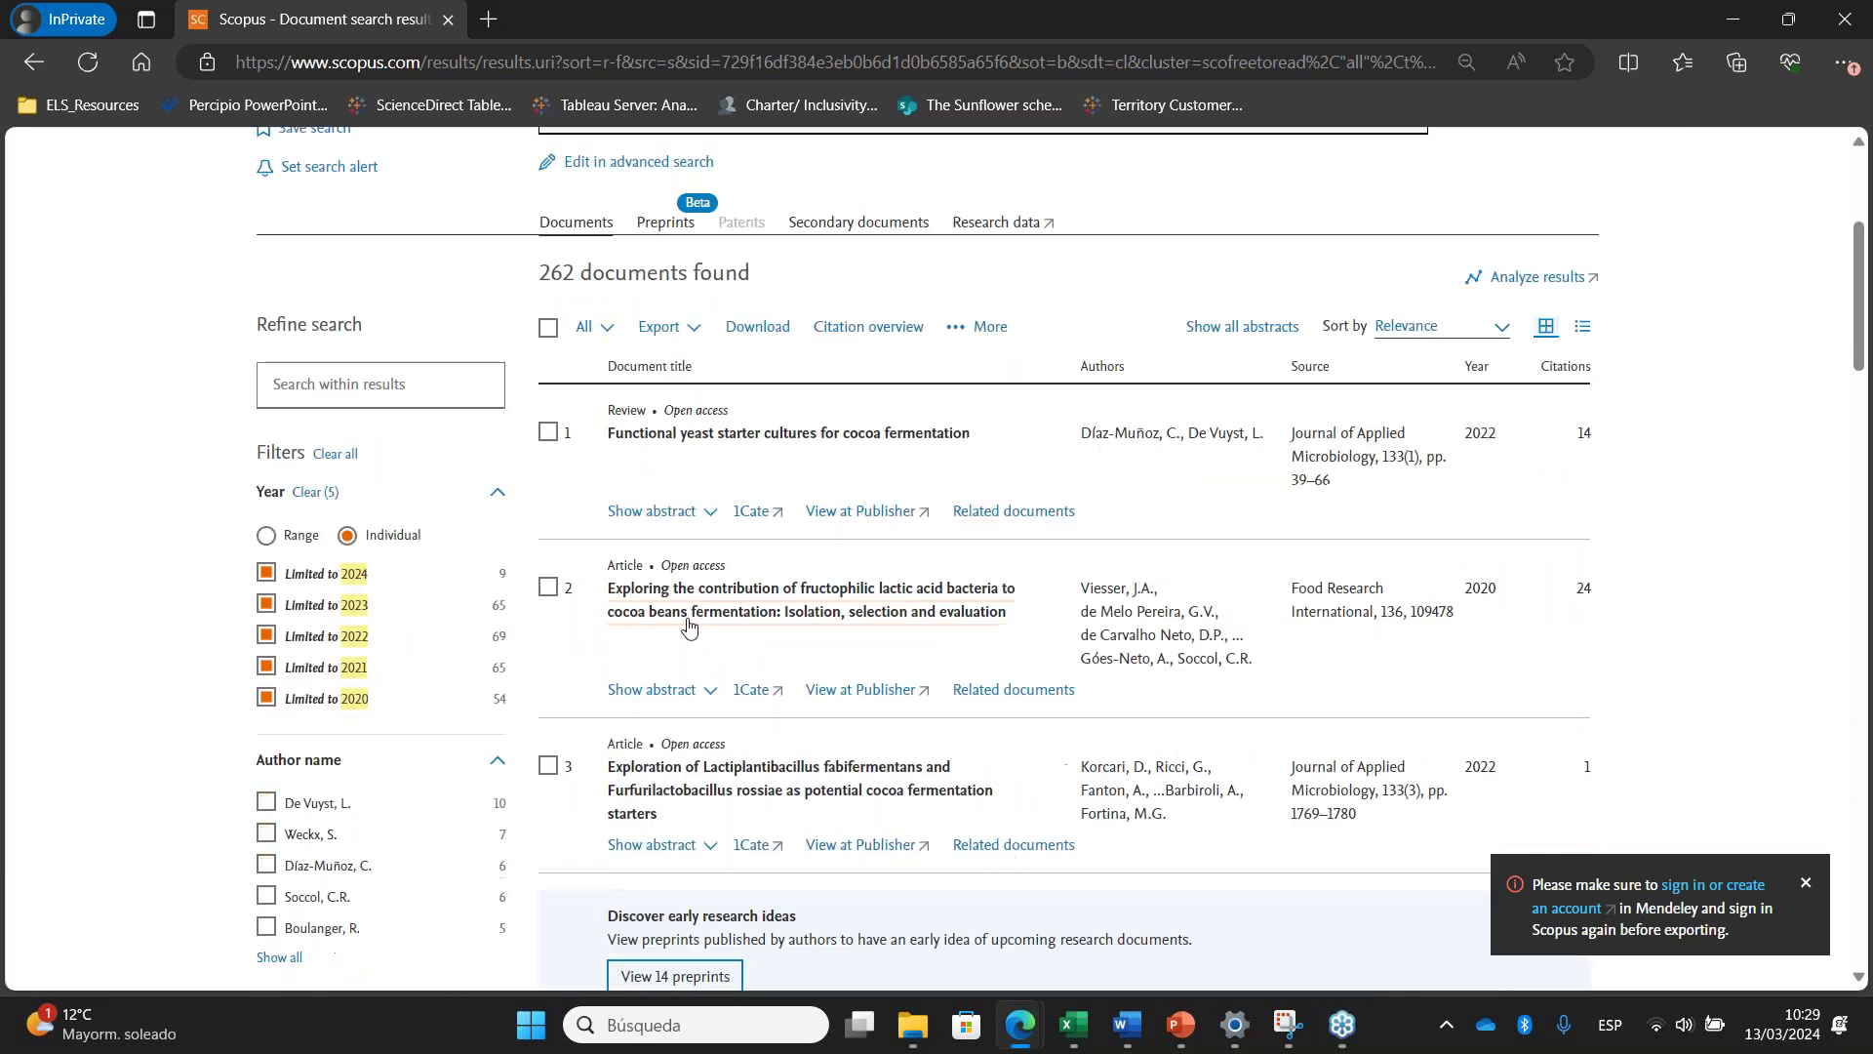
pyautogui.click(549, 431)
pyautogui.click(548, 586)
pyautogui.click(549, 765)
pyautogui.scroll(-4, 566, 761)
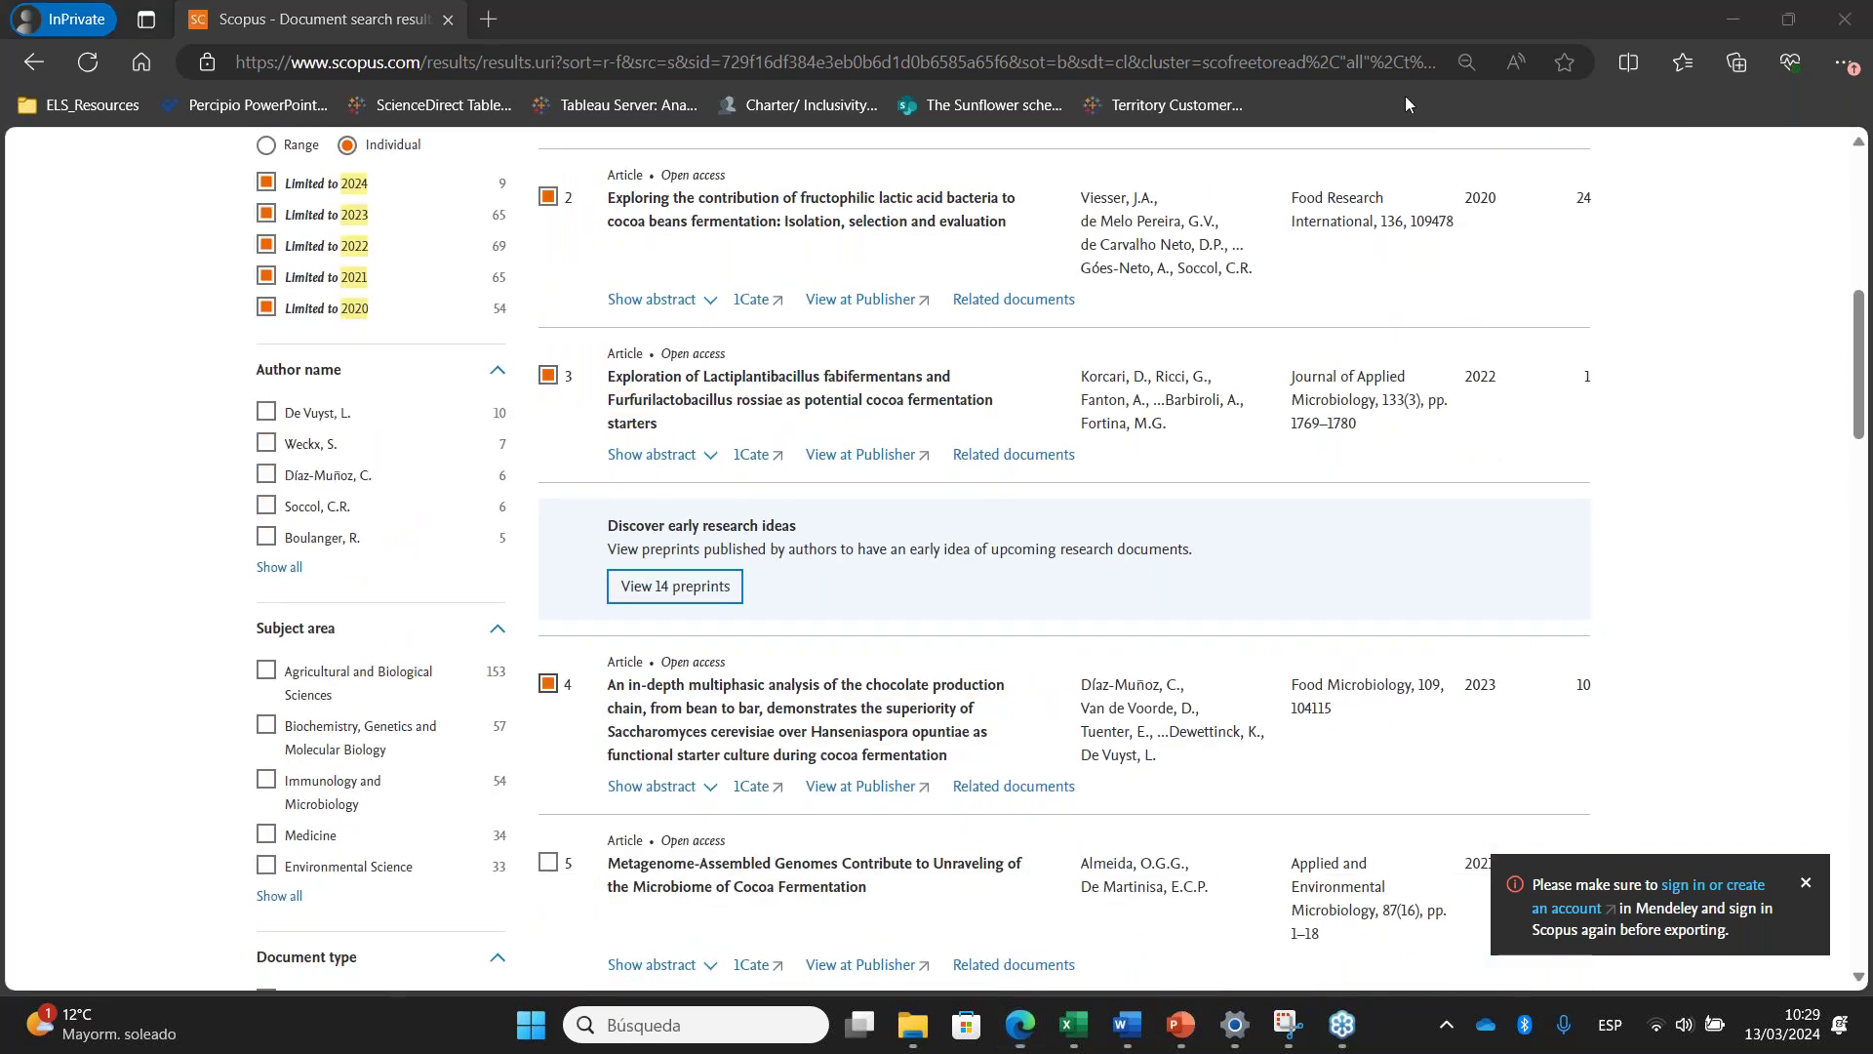
pyautogui.scroll(2, 1611, 378)
pyautogui.scroll(2, 1612, 378)
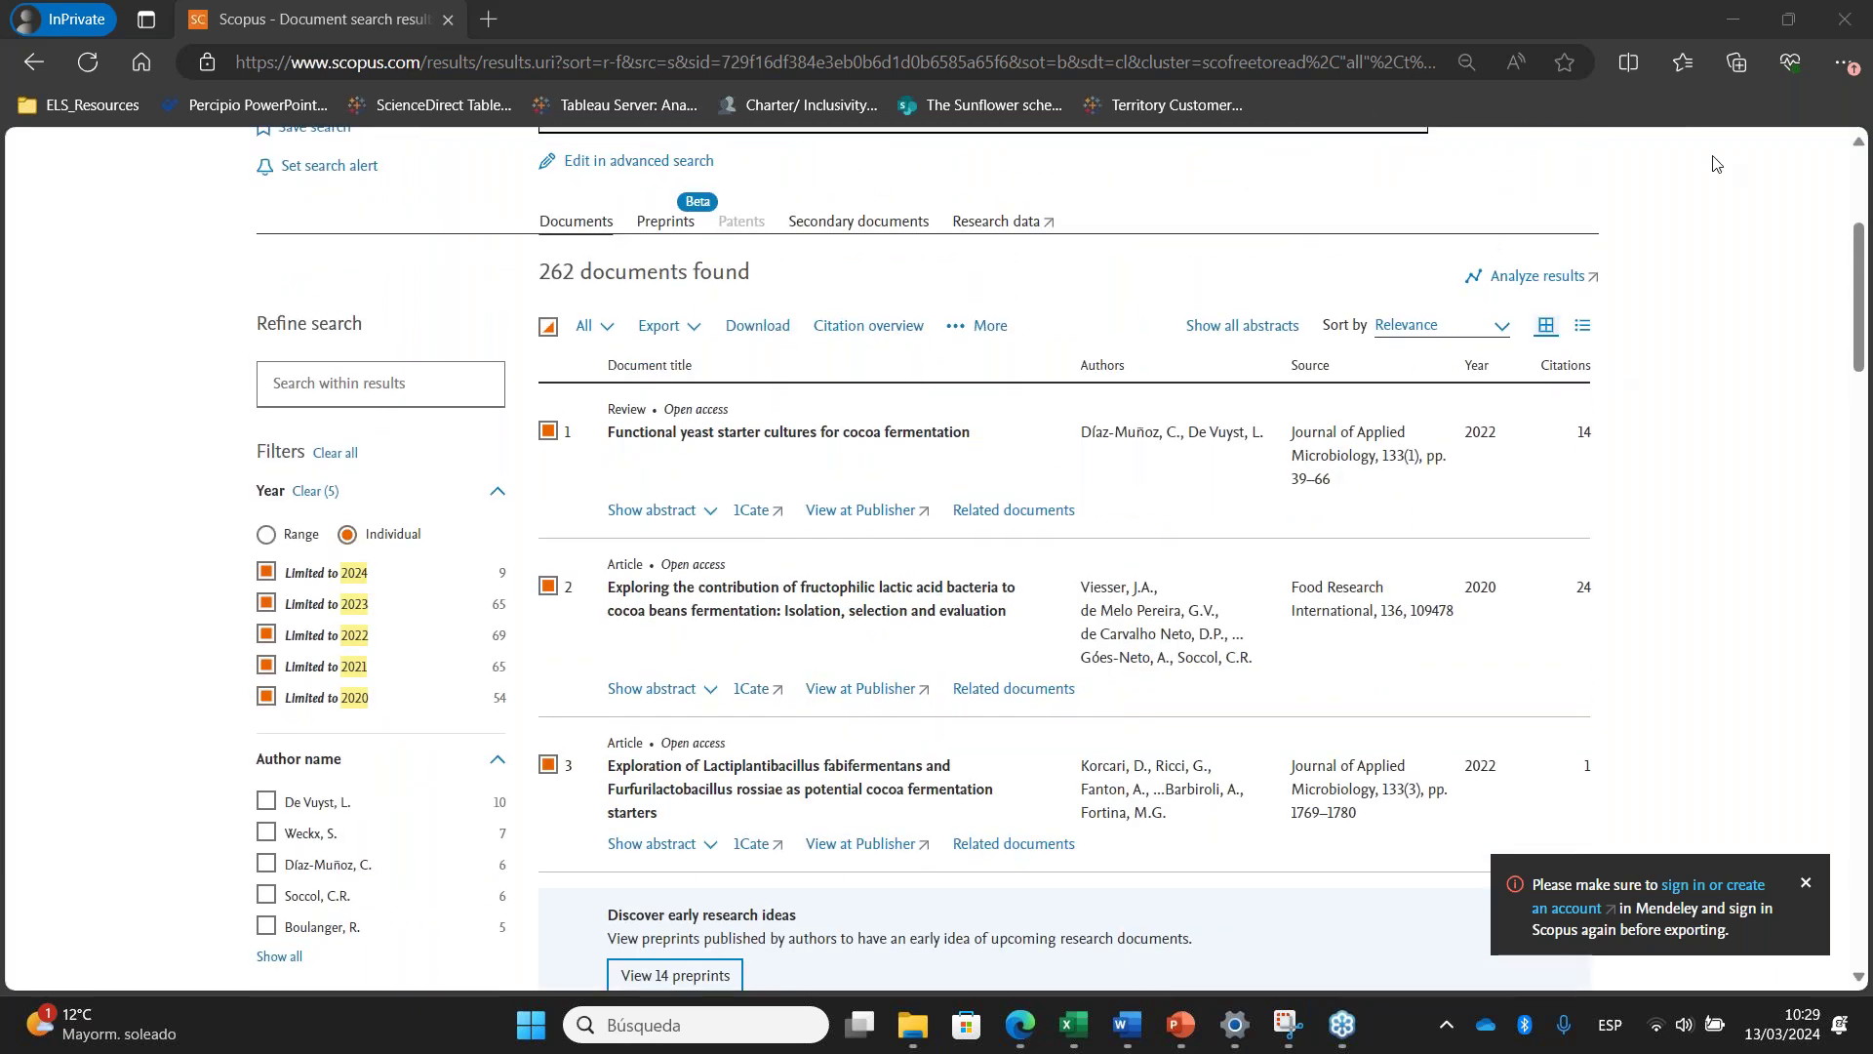
pyautogui.click(882, 330)
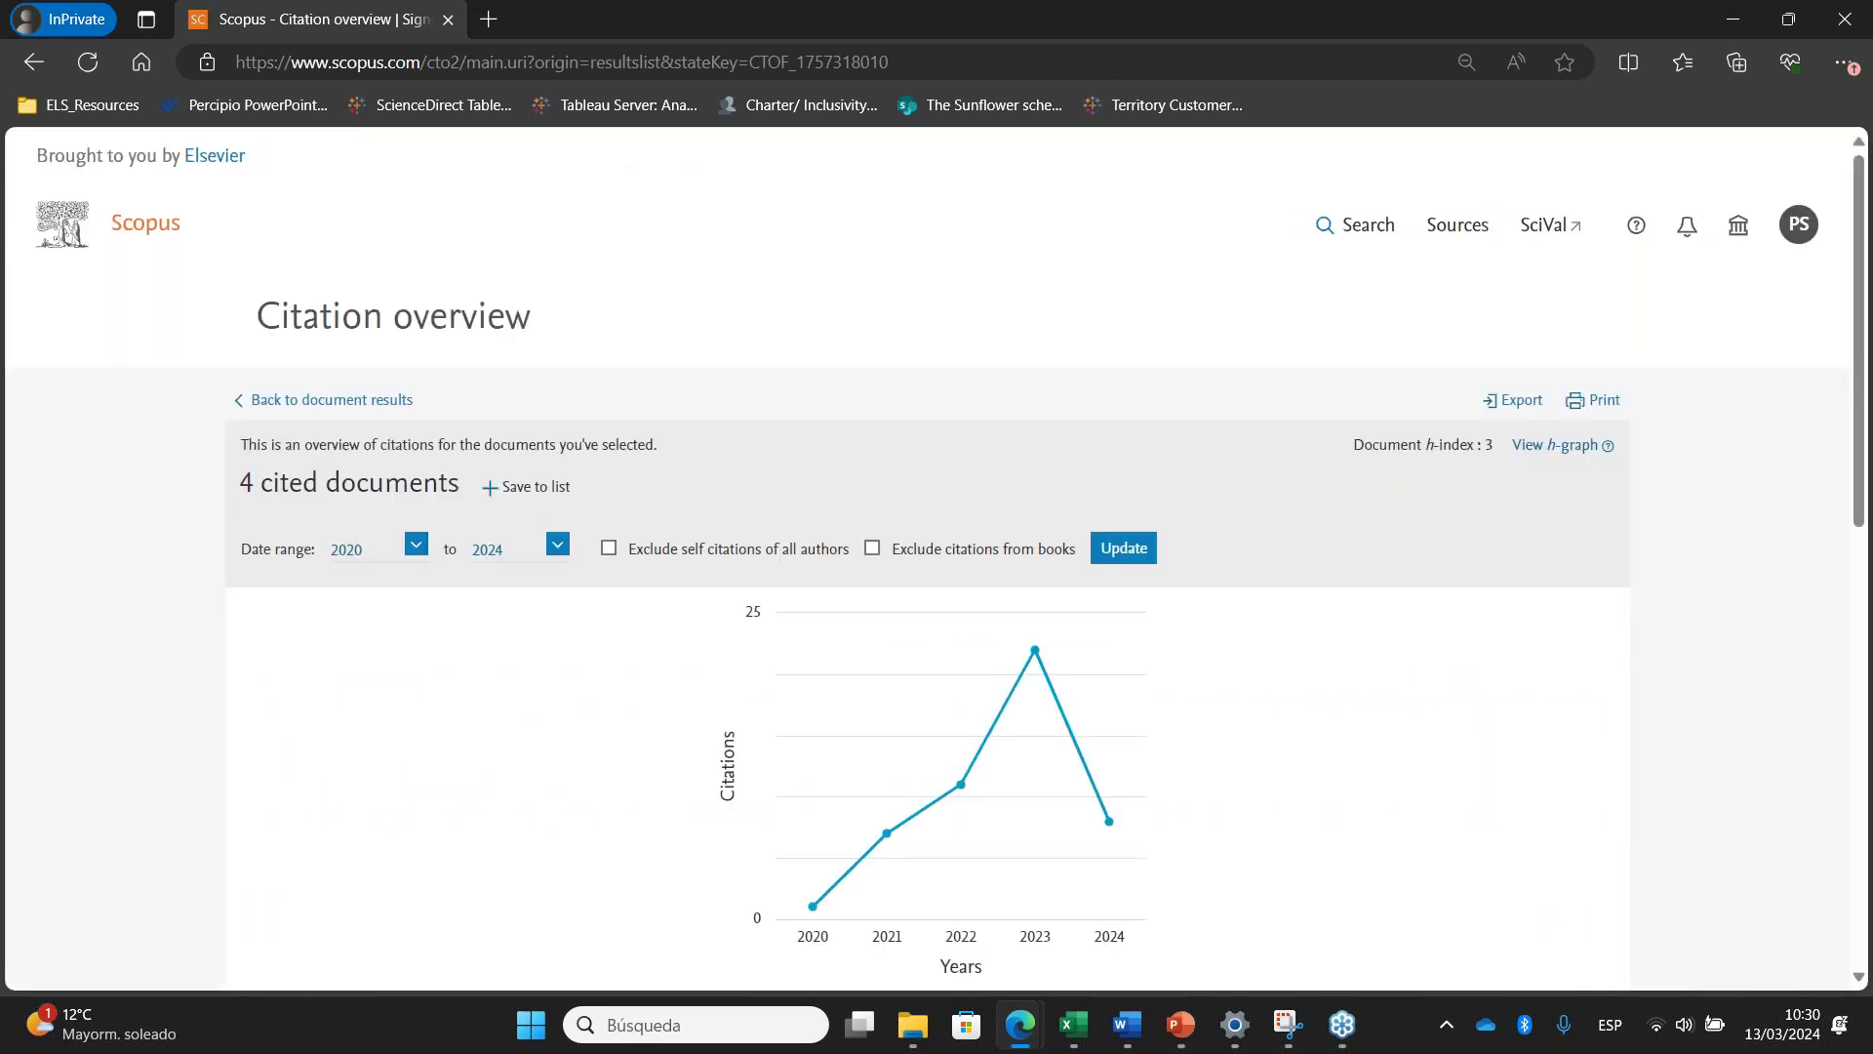
# Examine the citations per year in the overview chart and the table of the selected documents
pyautogui.scroll(-1, 1073, 414)
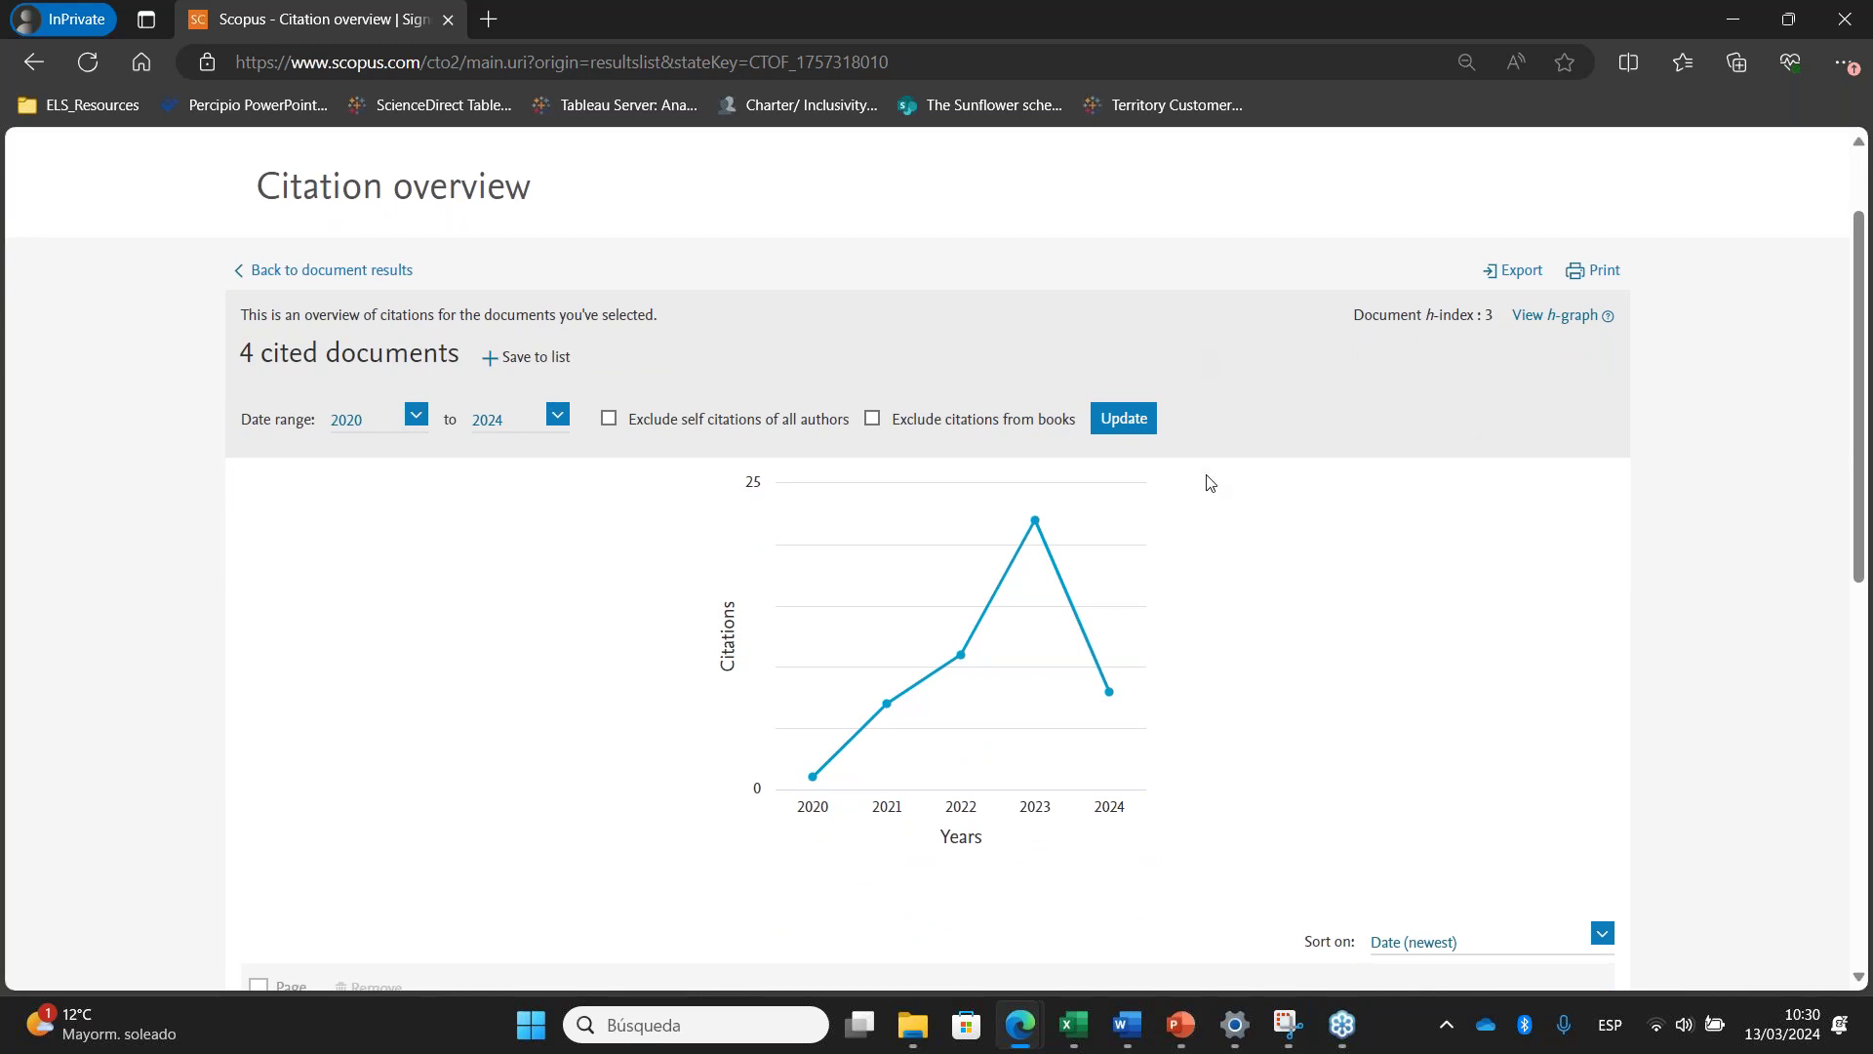
pyautogui.scroll(-2, 1207, 544)
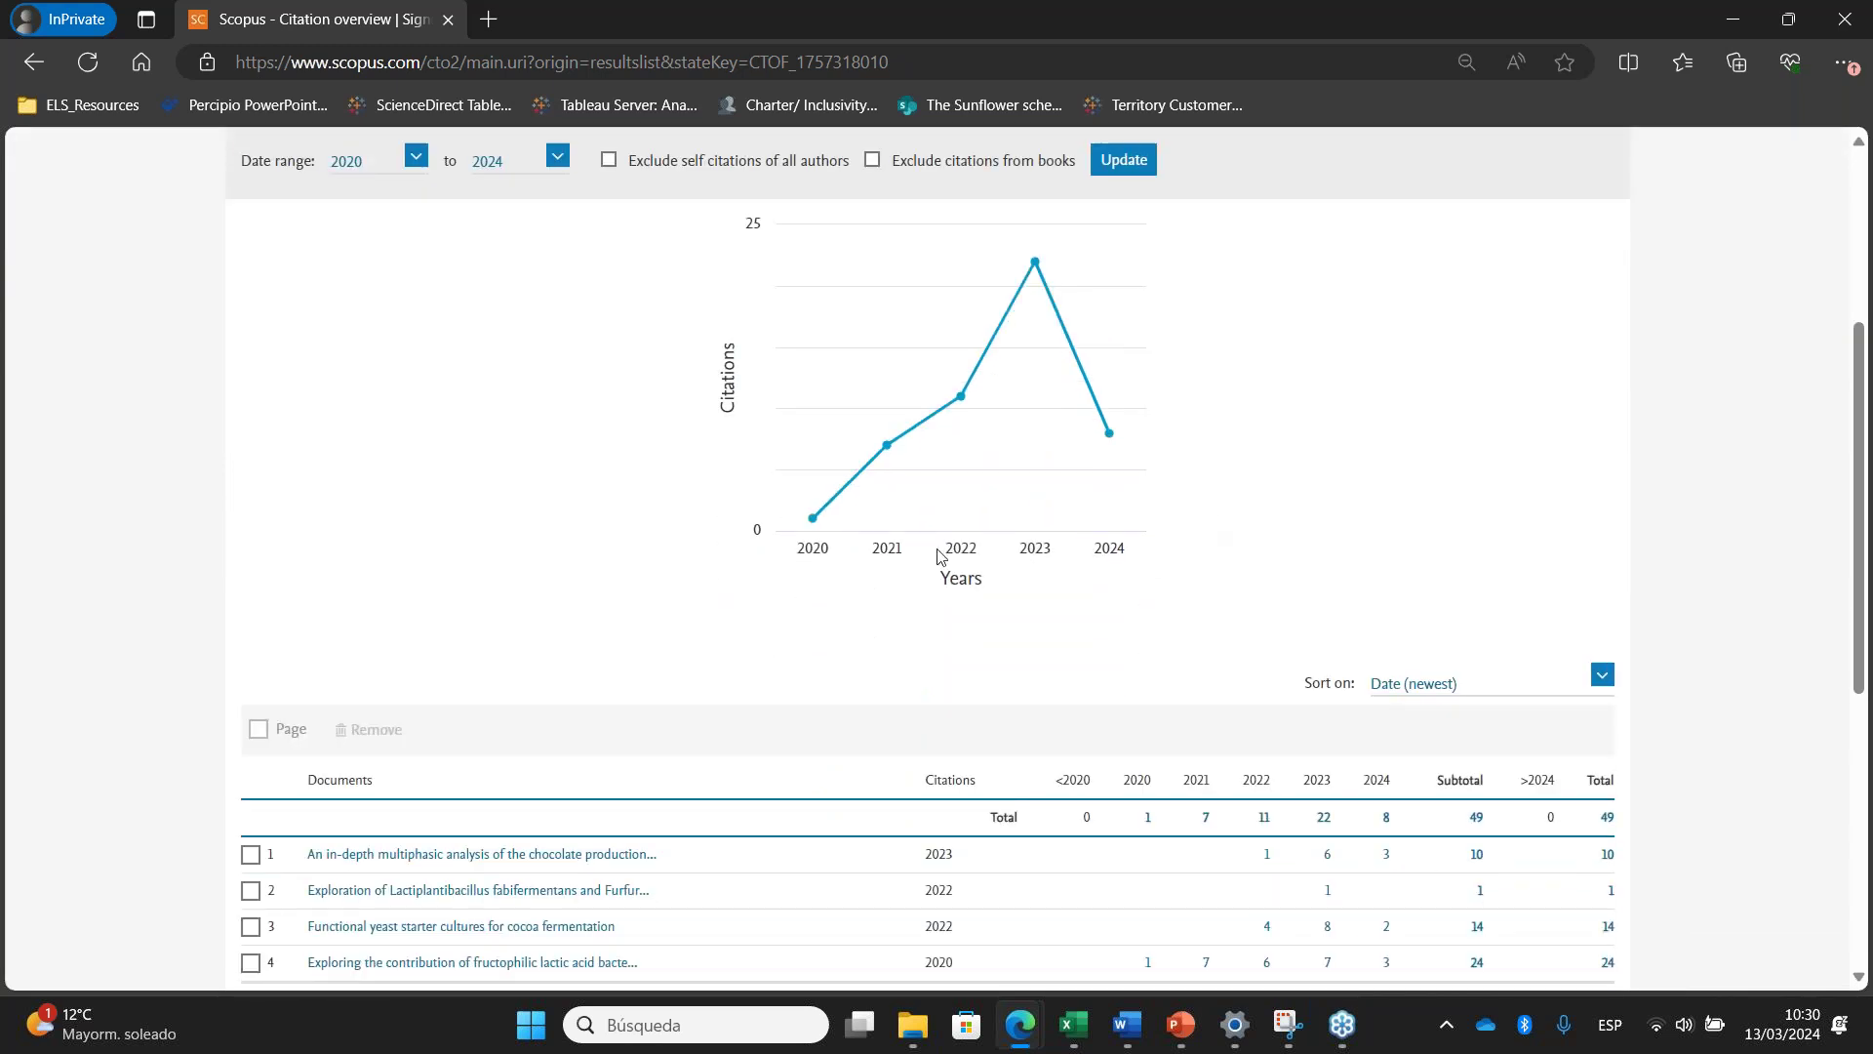
pyautogui.moveTo(914, 430)
pyautogui.moveTo(1074, 586)
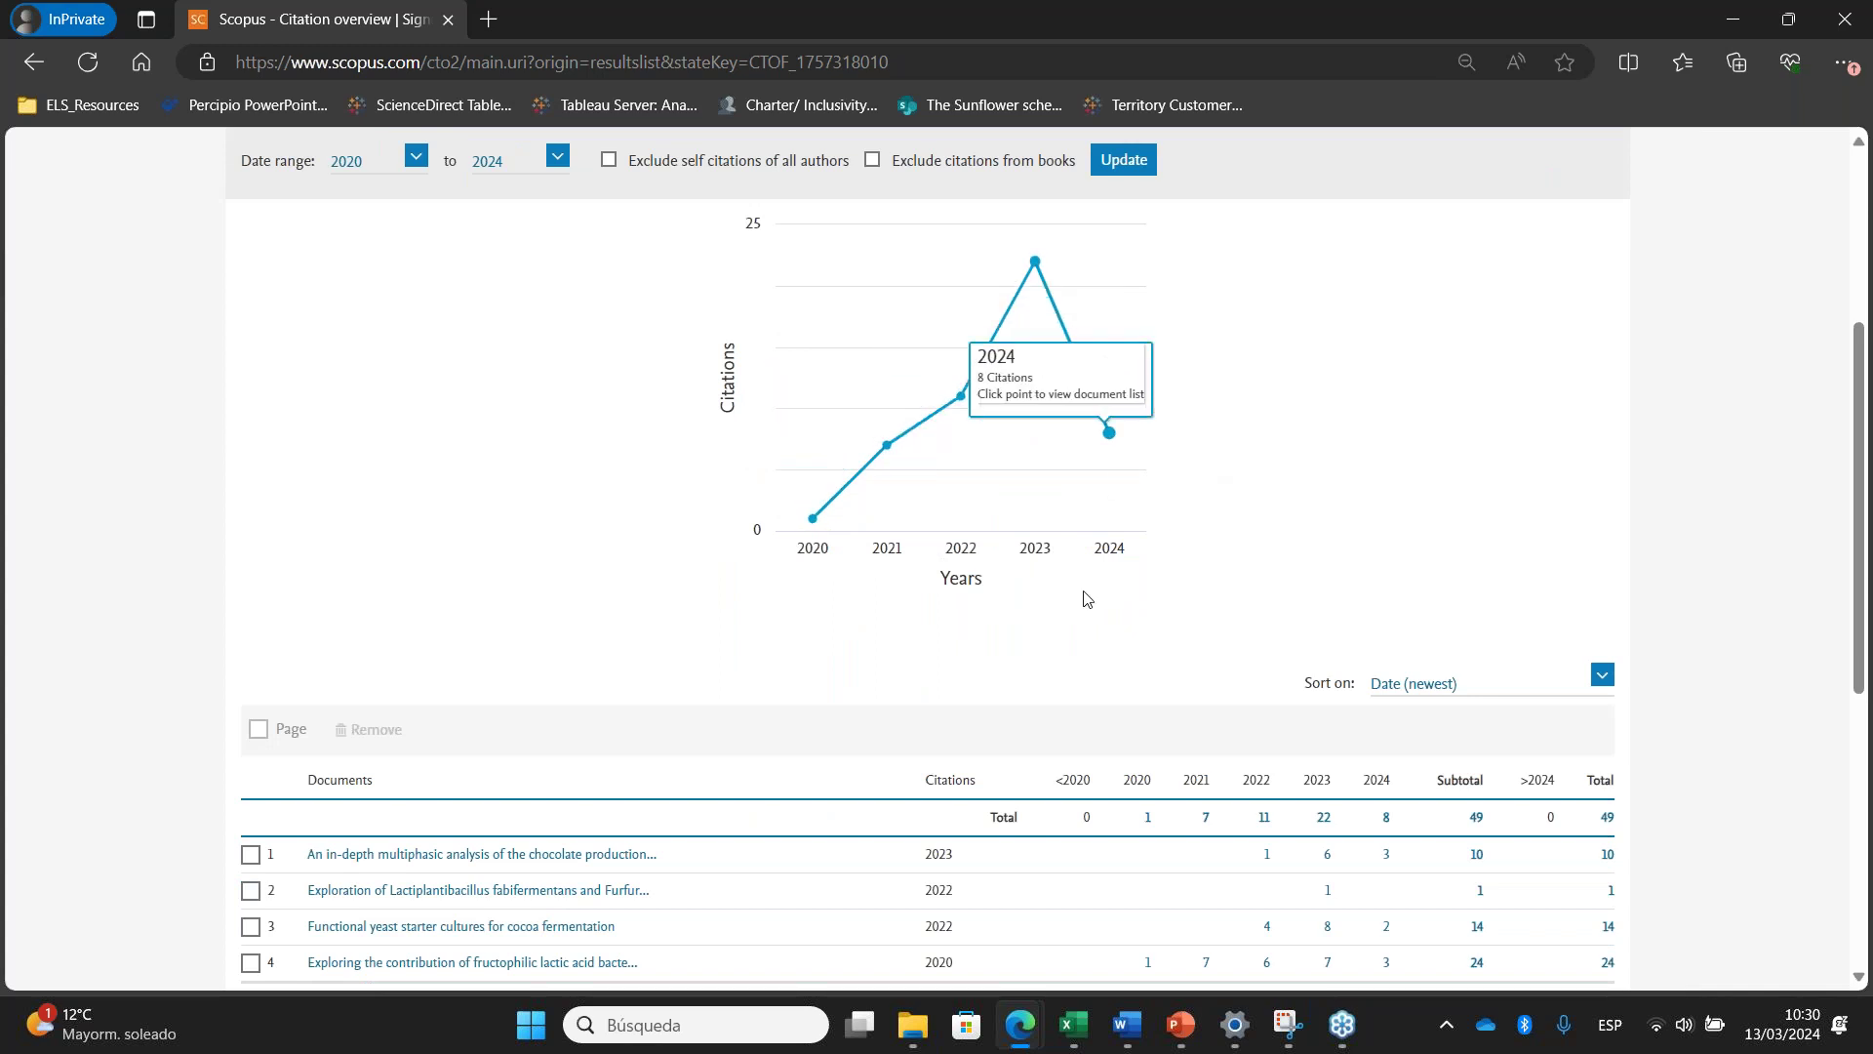
pyautogui.scroll(1, 1093, 605)
pyautogui.scroll(-5, 1093, 612)
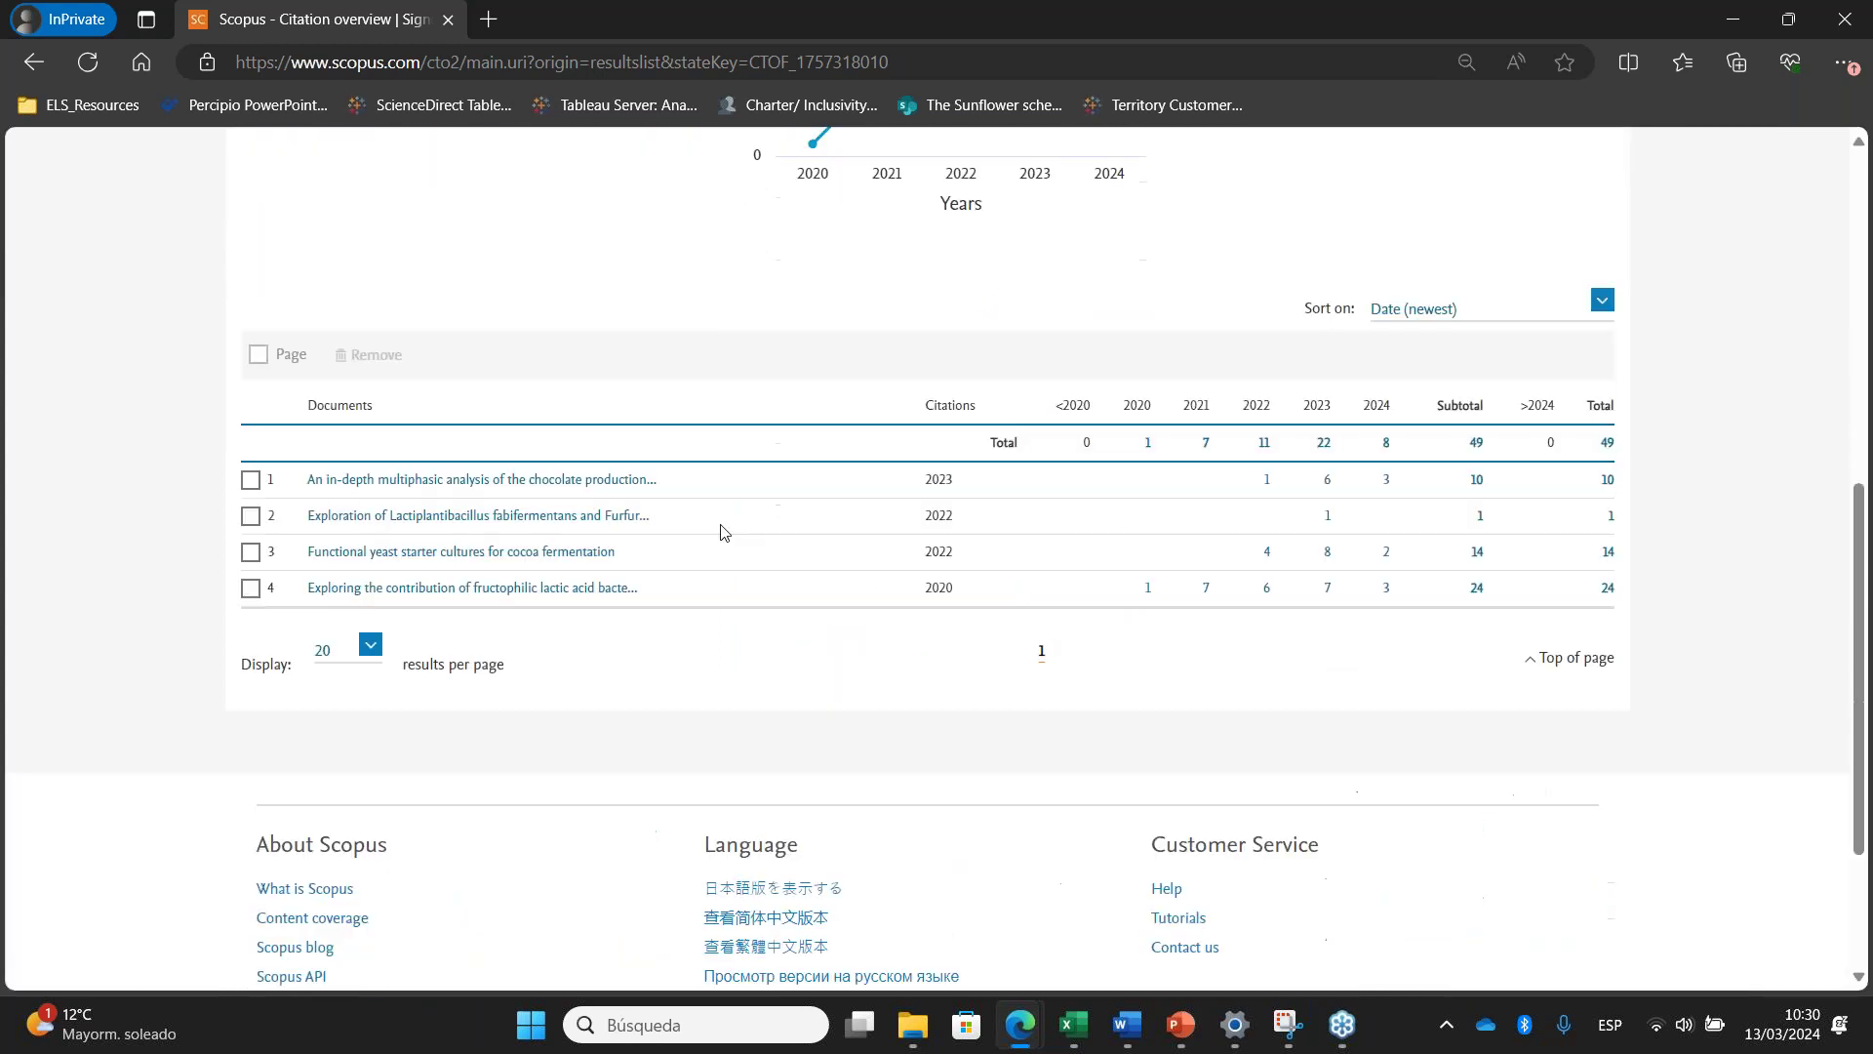
pyautogui.scroll(3, 956, 413)
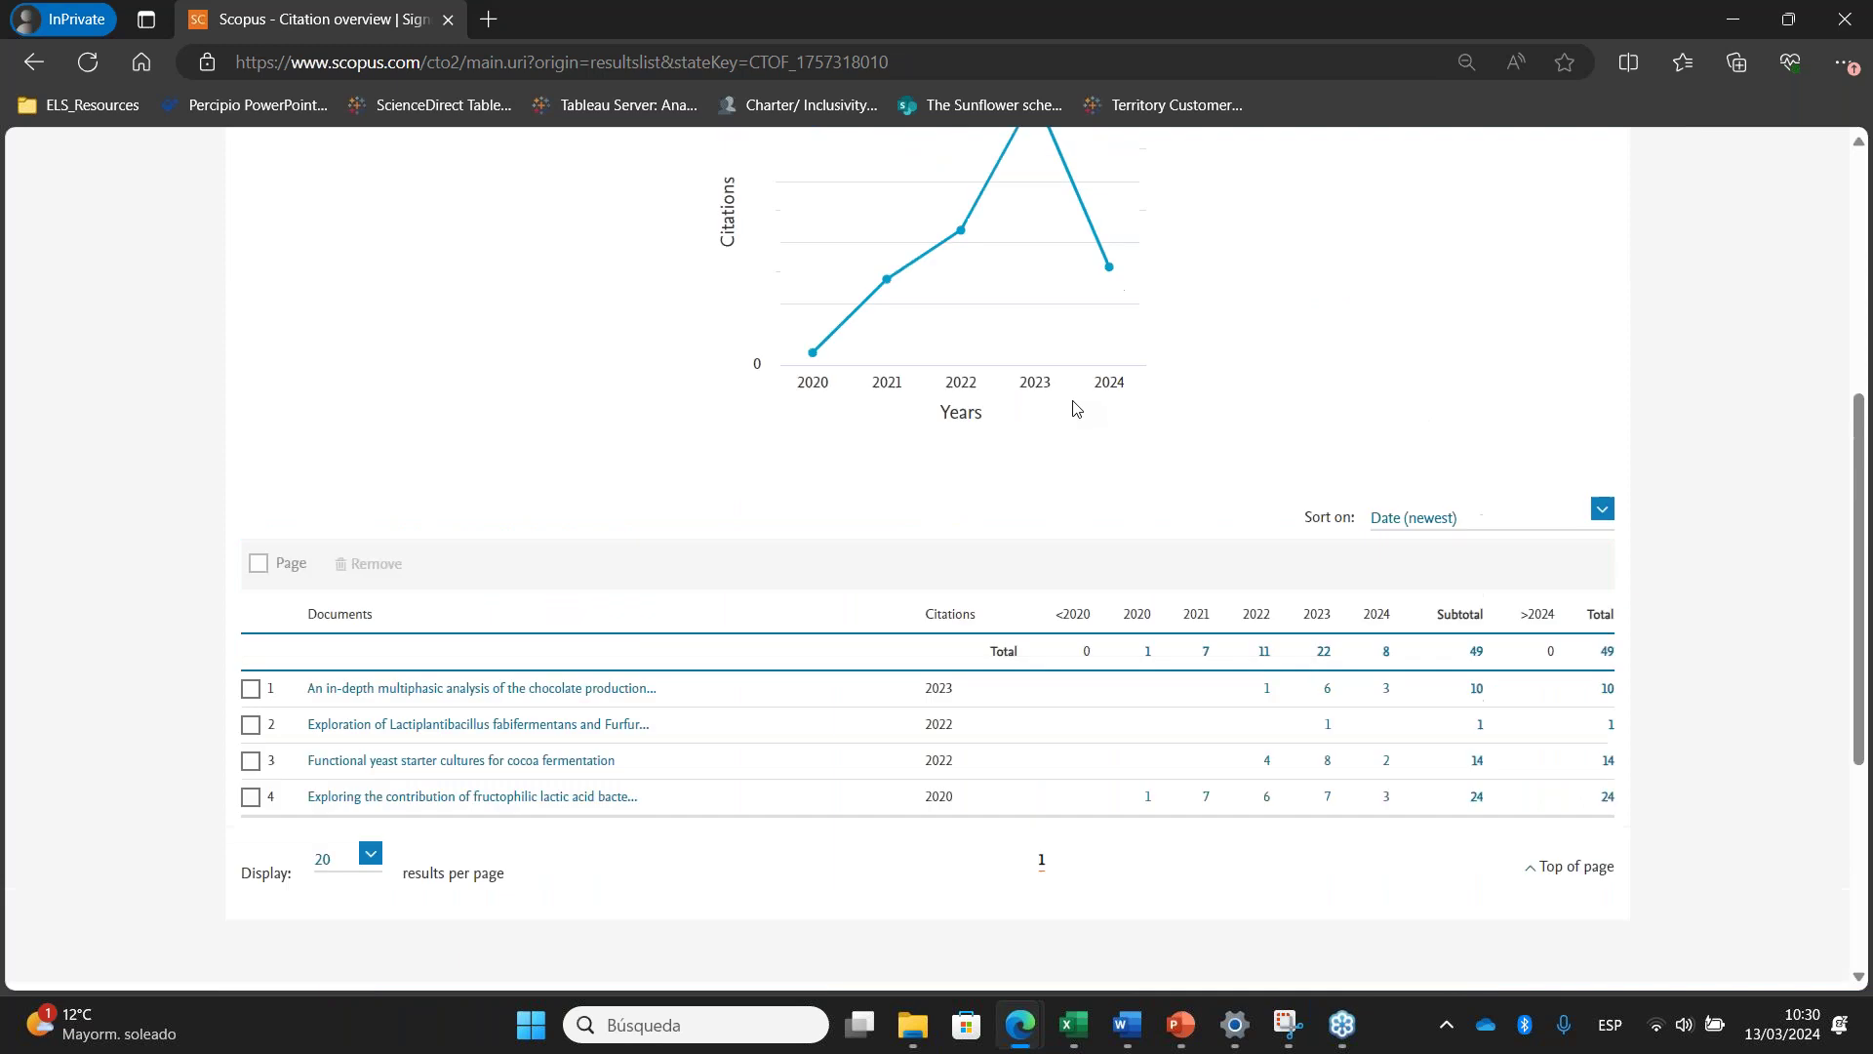
pyautogui.scroll(1, 863, 455)
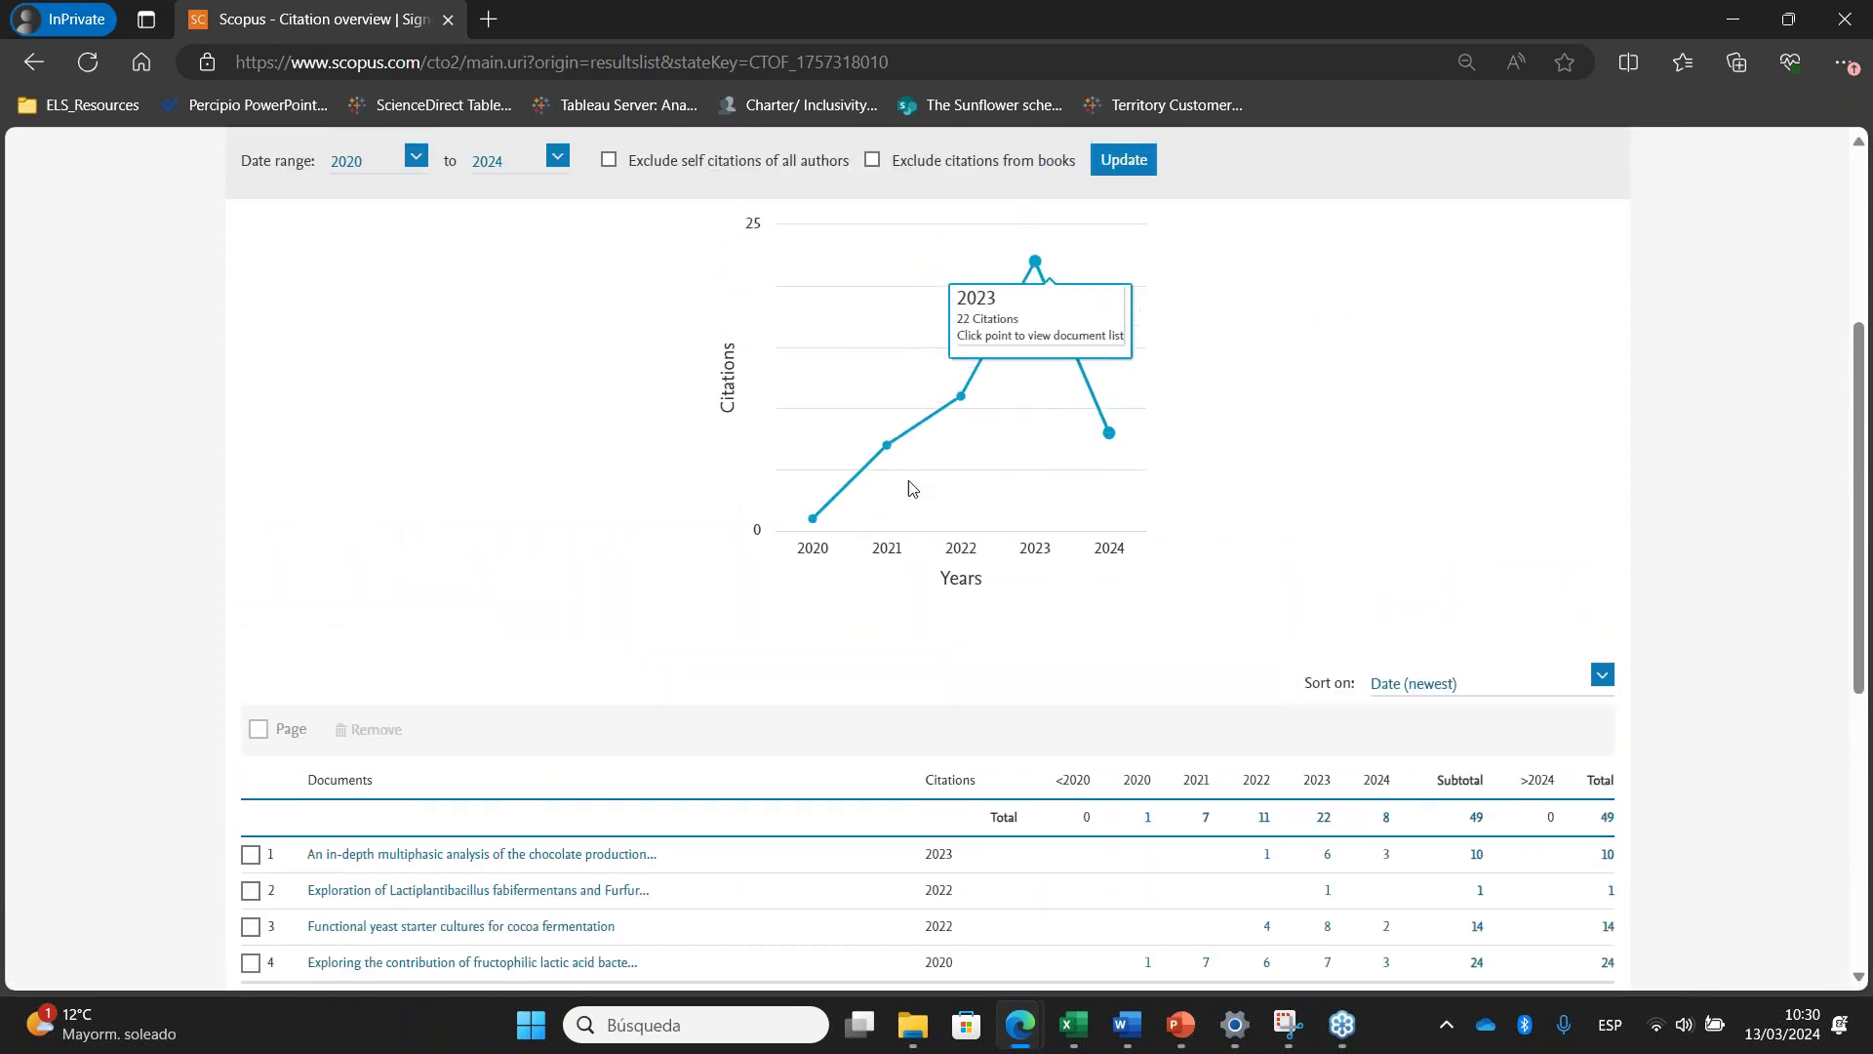
pyautogui.moveTo(959, 409)
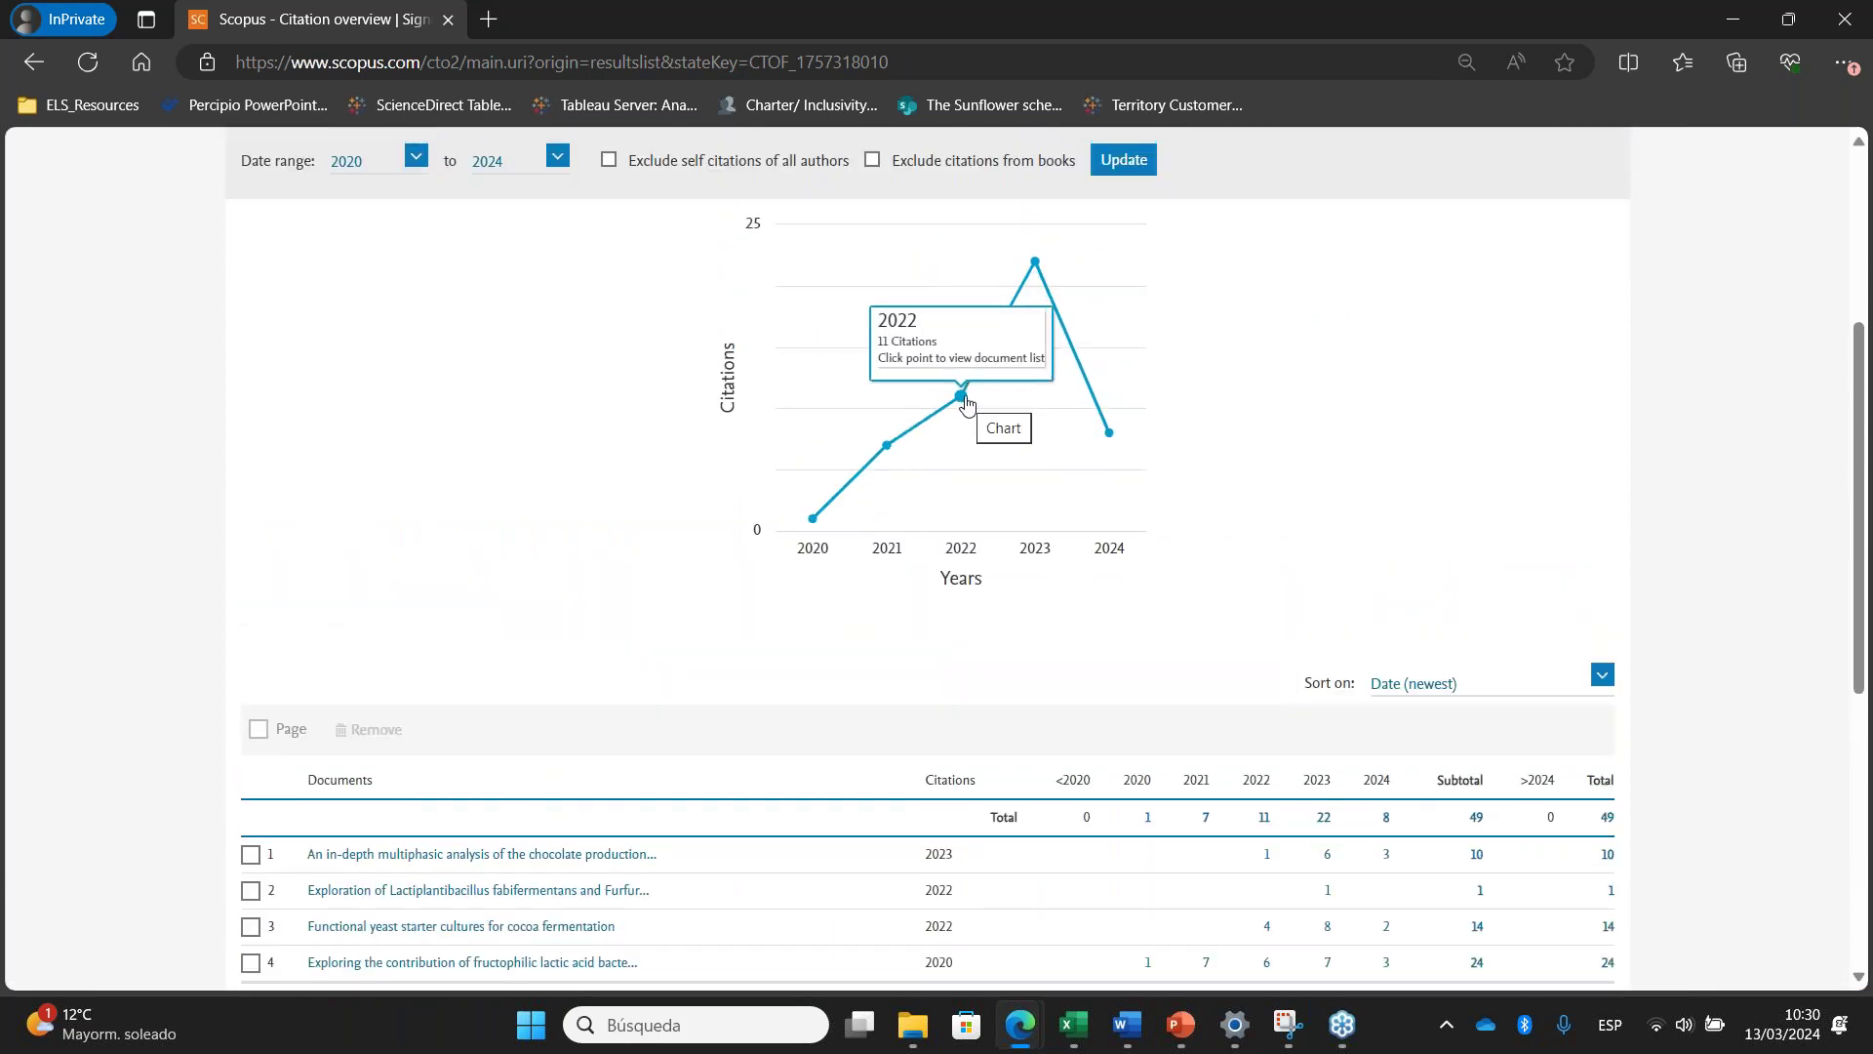
pyautogui.moveTo(1047, 265)
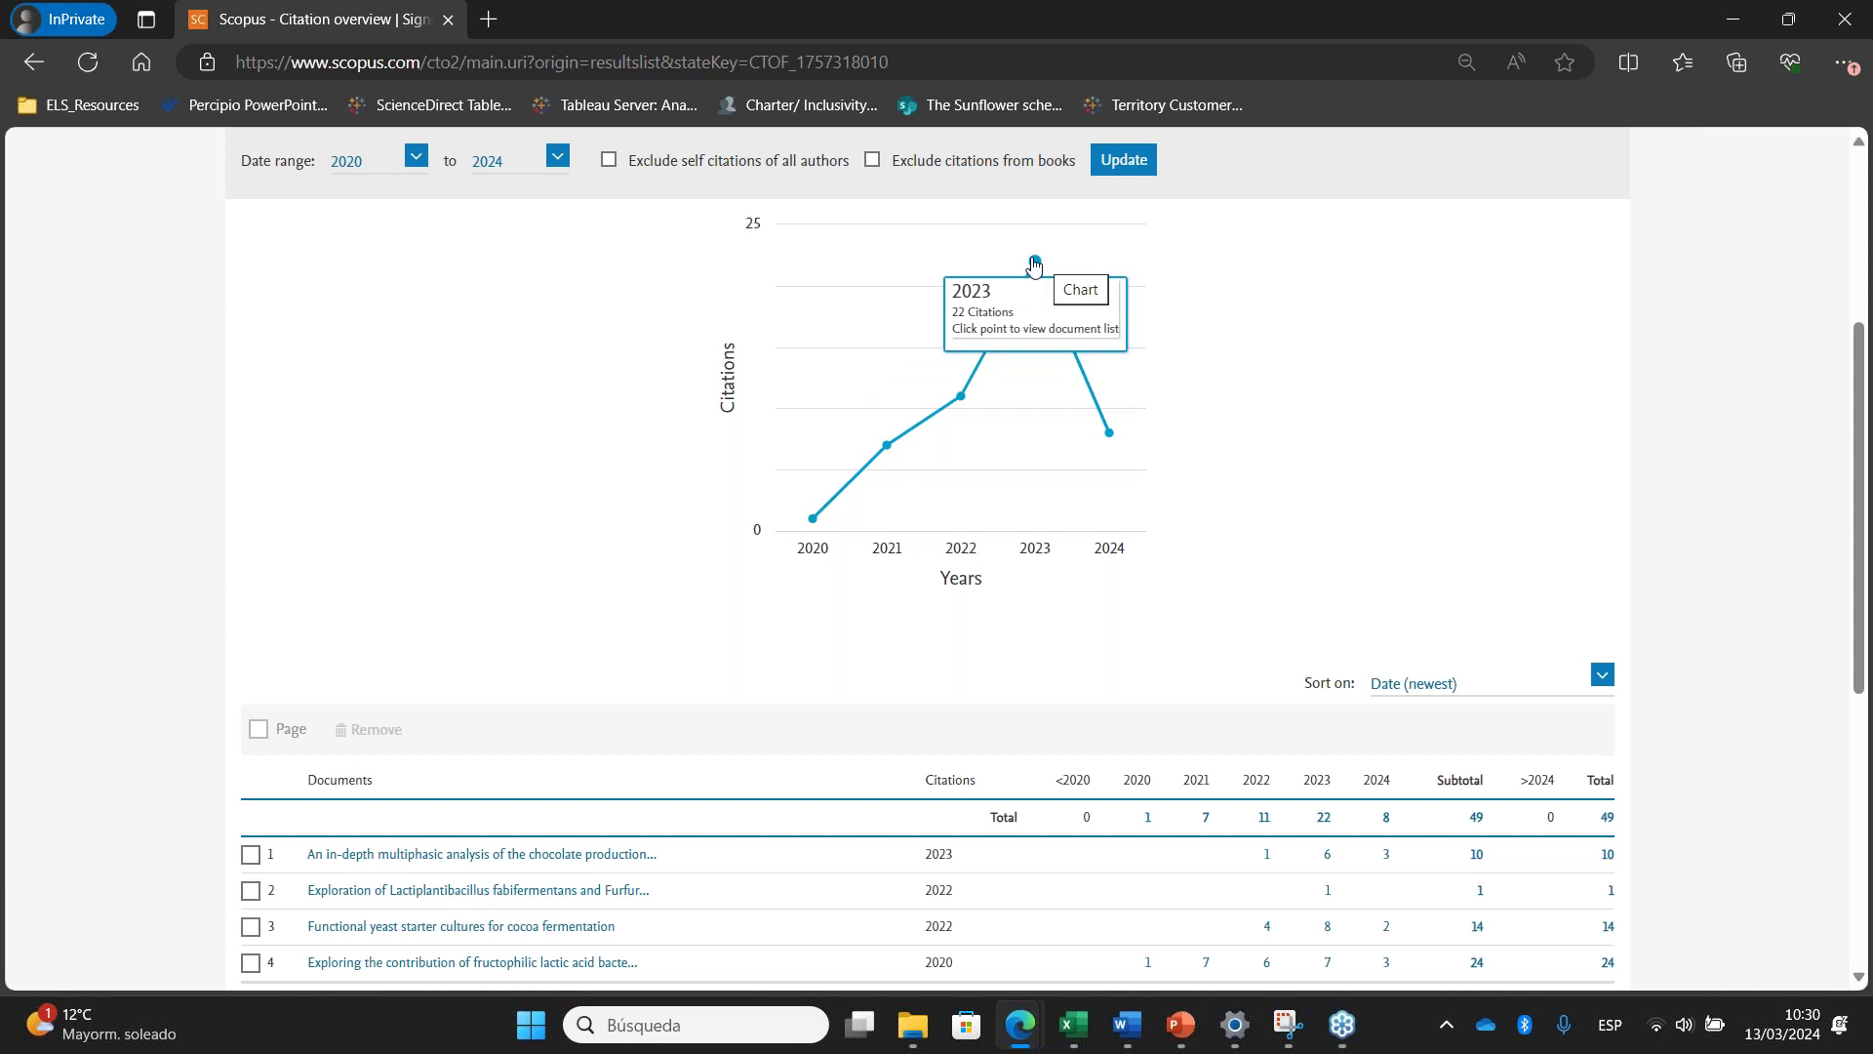
# Open the list of documents citing the selected ones in 2023, and return to the citation overview
pyautogui.click(1034, 264)
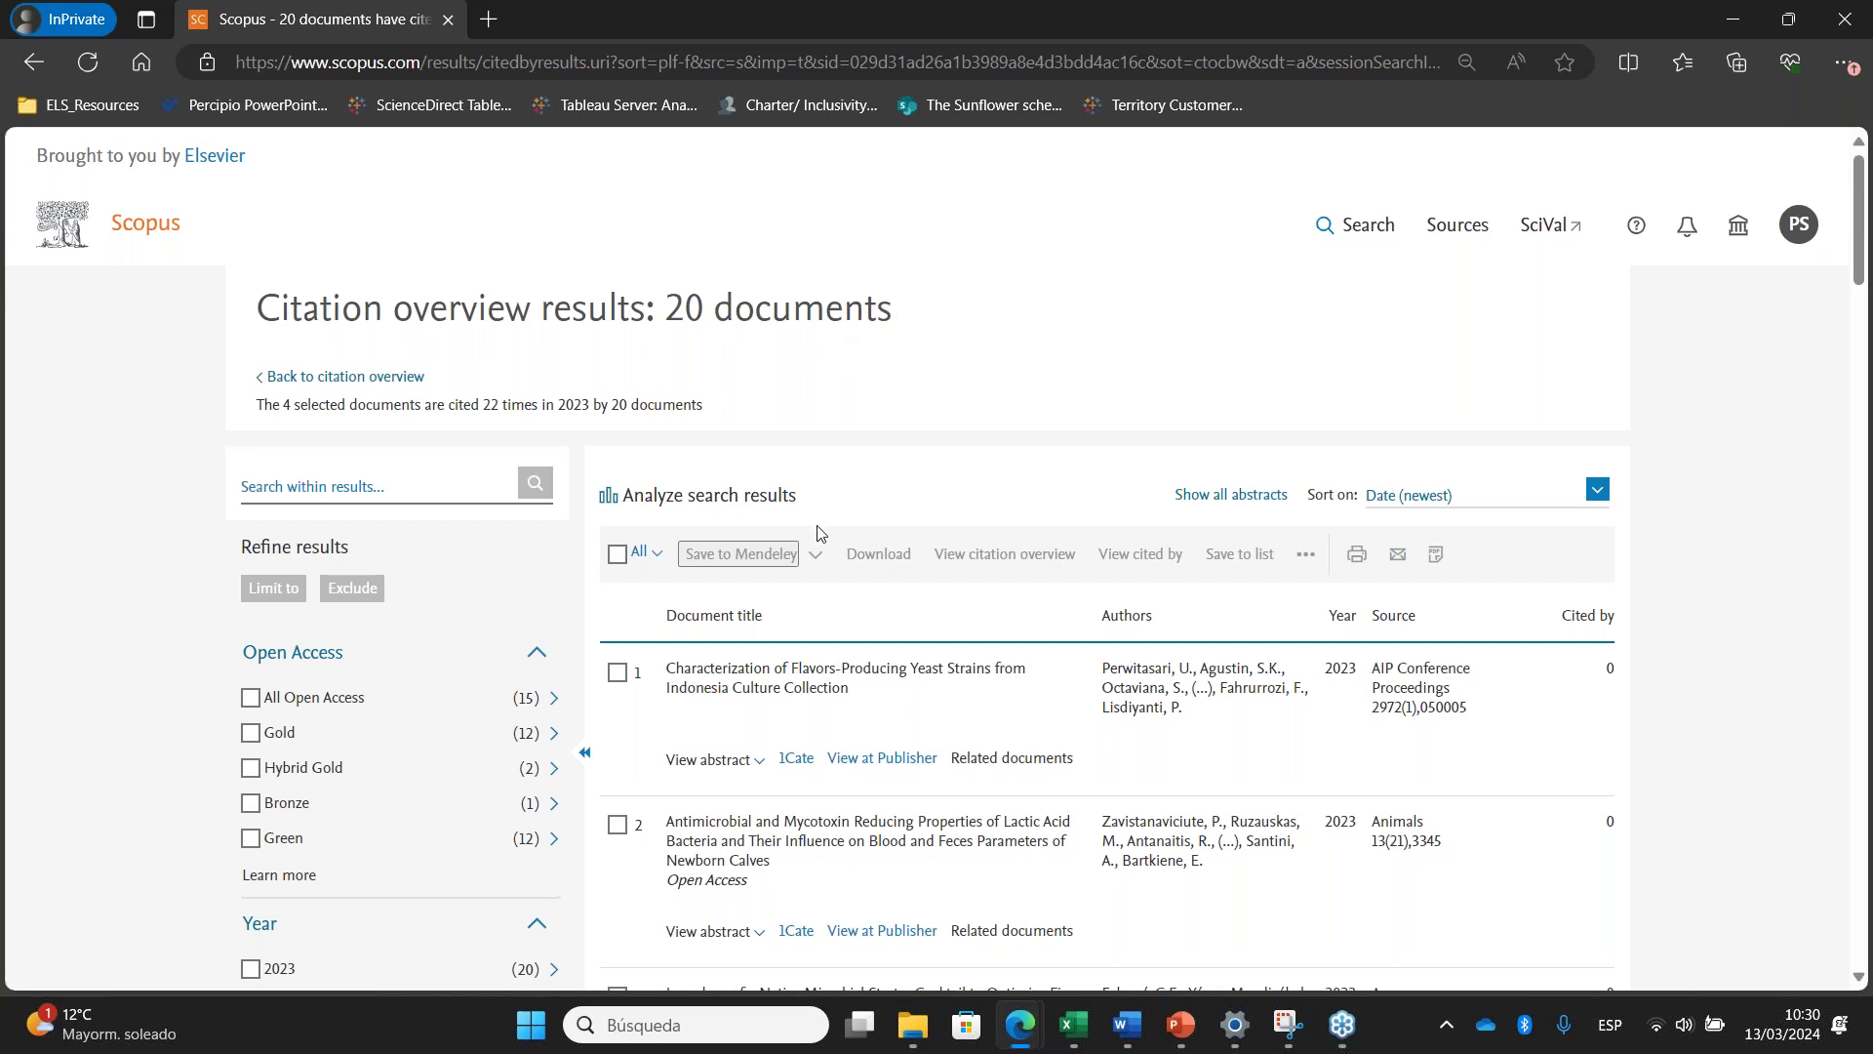
pyautogui.click(39, 66)
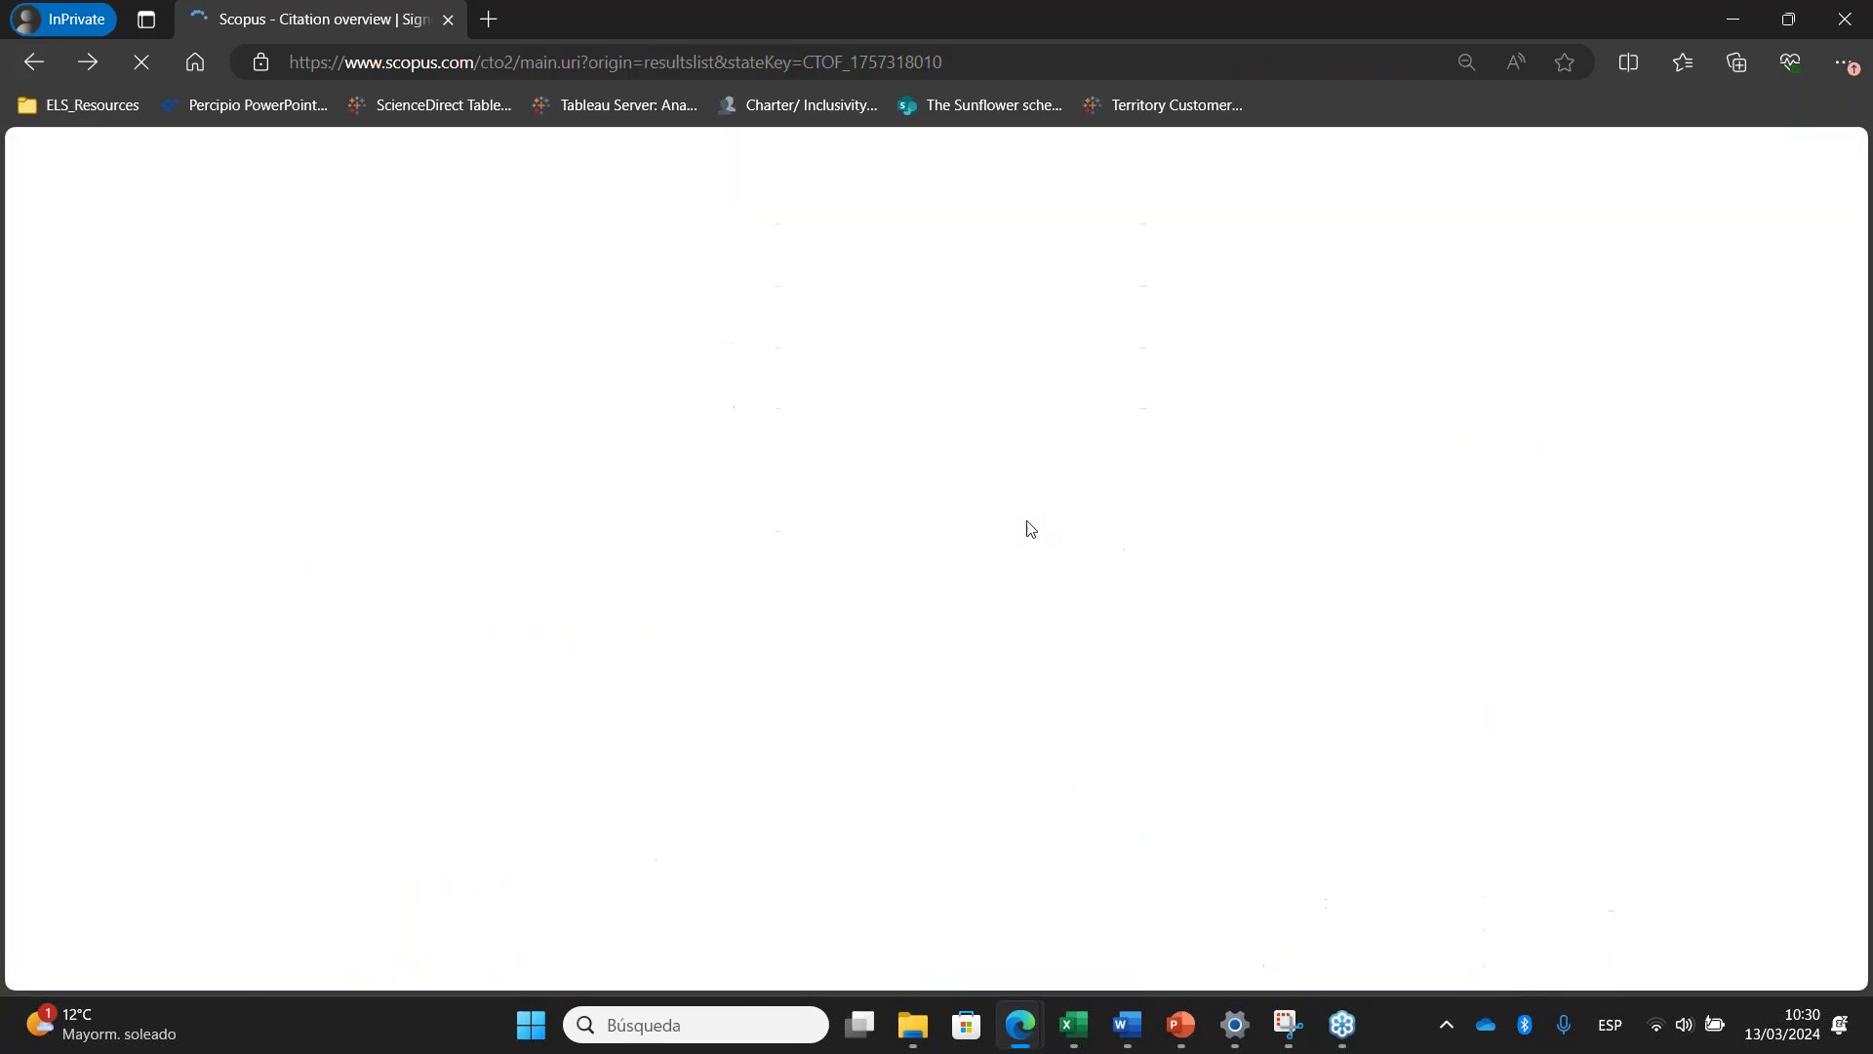
# Examine the sort options of the cited documents table and review the table together with the citations chart
pyautogui.scroll(-4, 1039, 624)
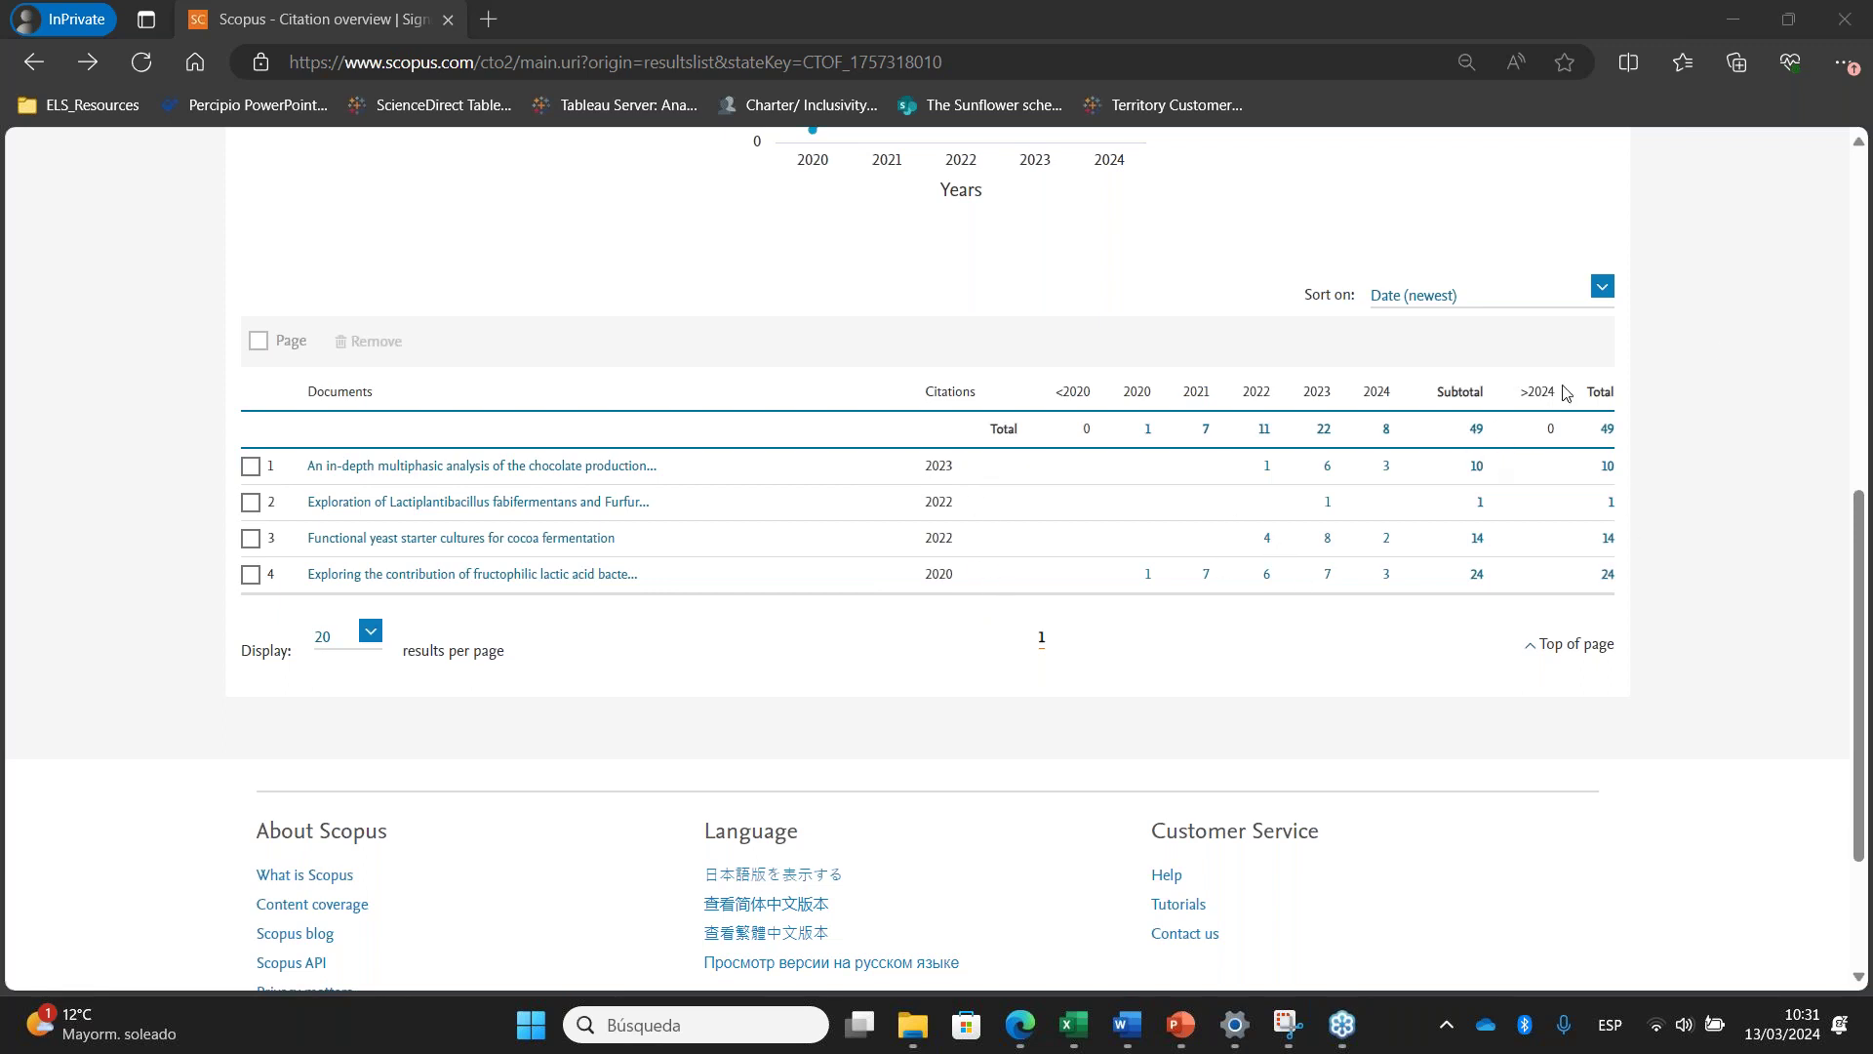
pyautogui.click(1603, 287)
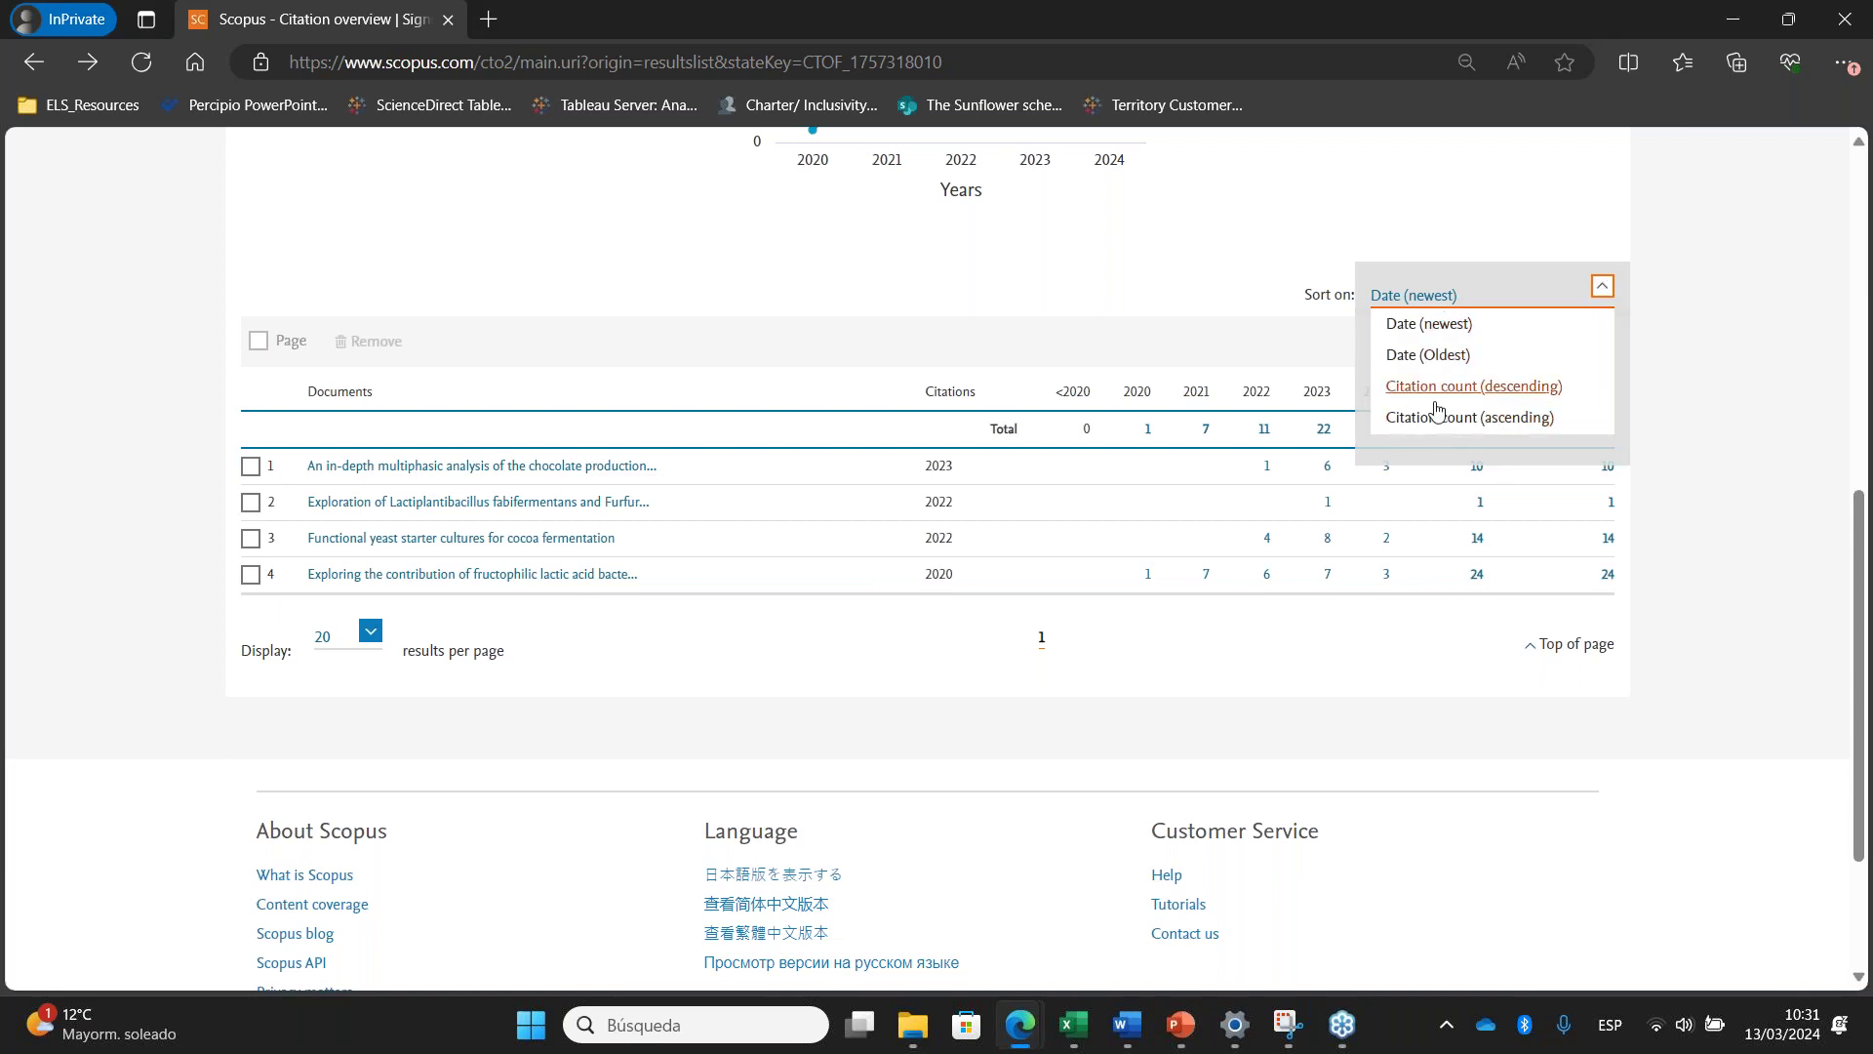
pyautogui.click(1682, 308)
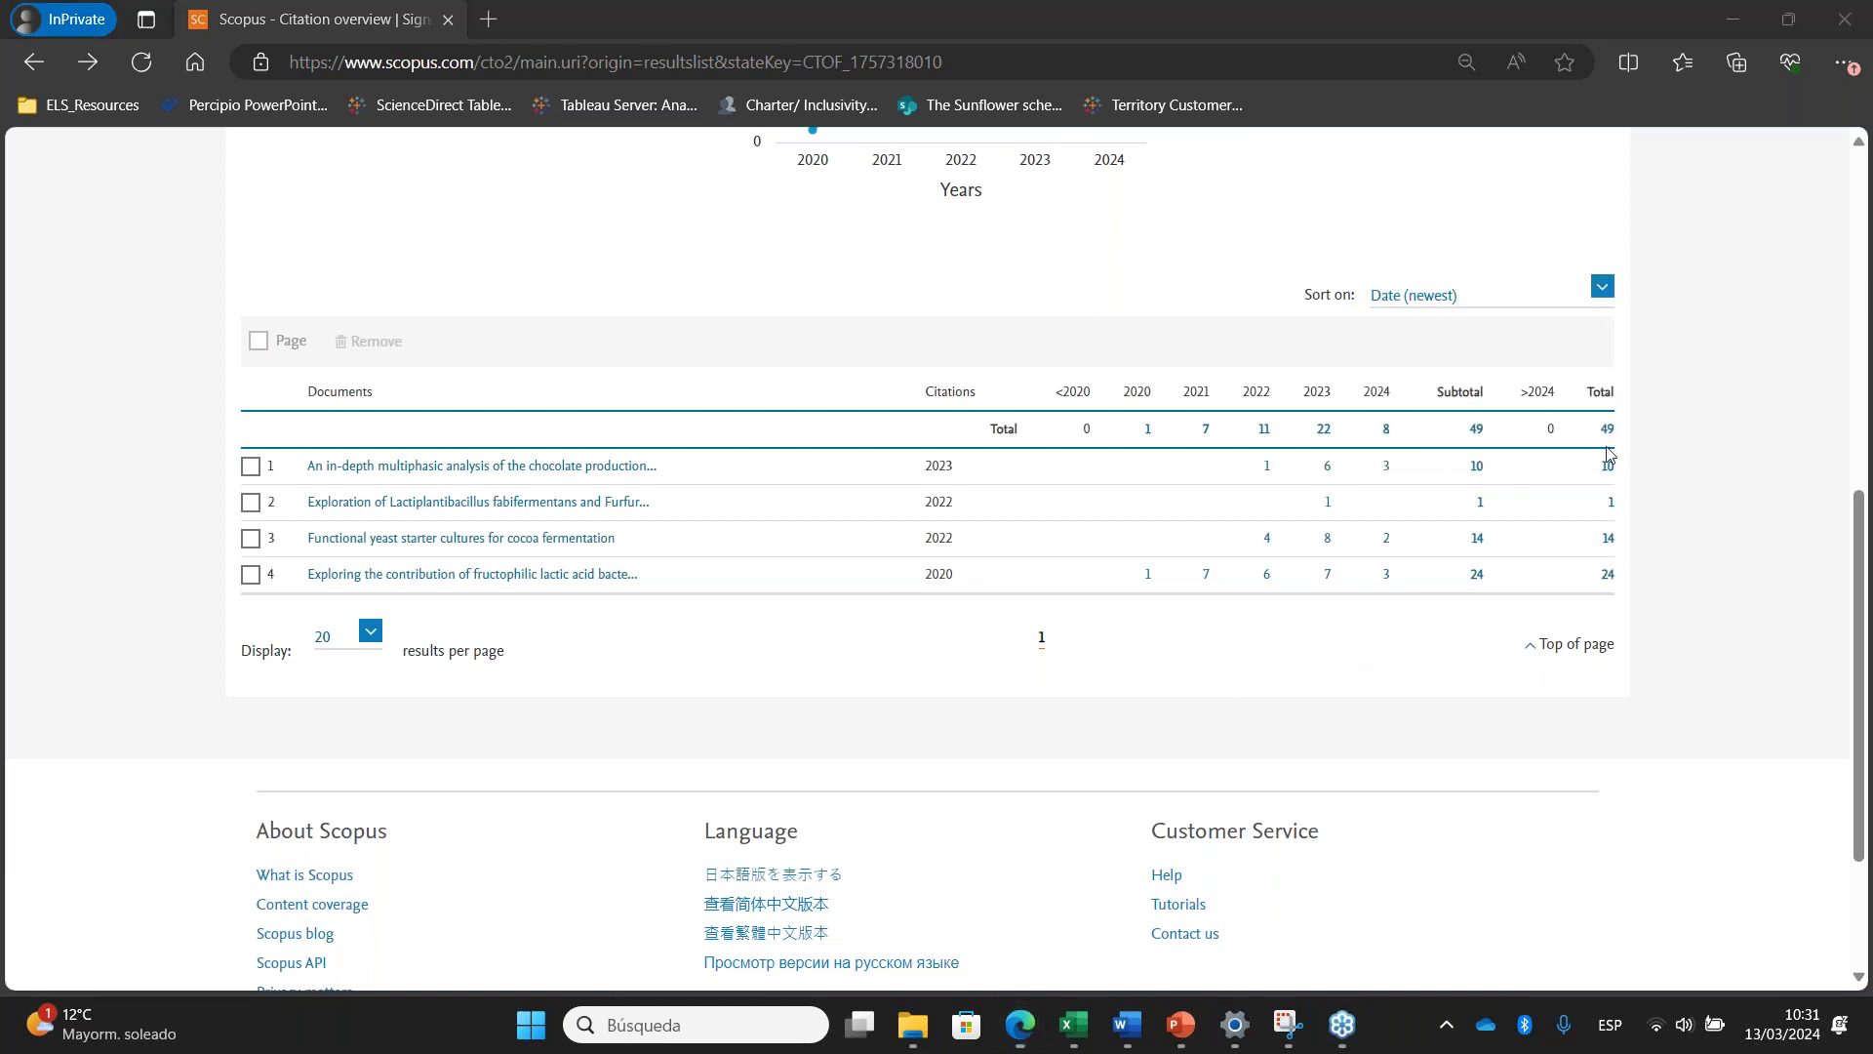
pyautogui.scroll(5, 1101, 766)
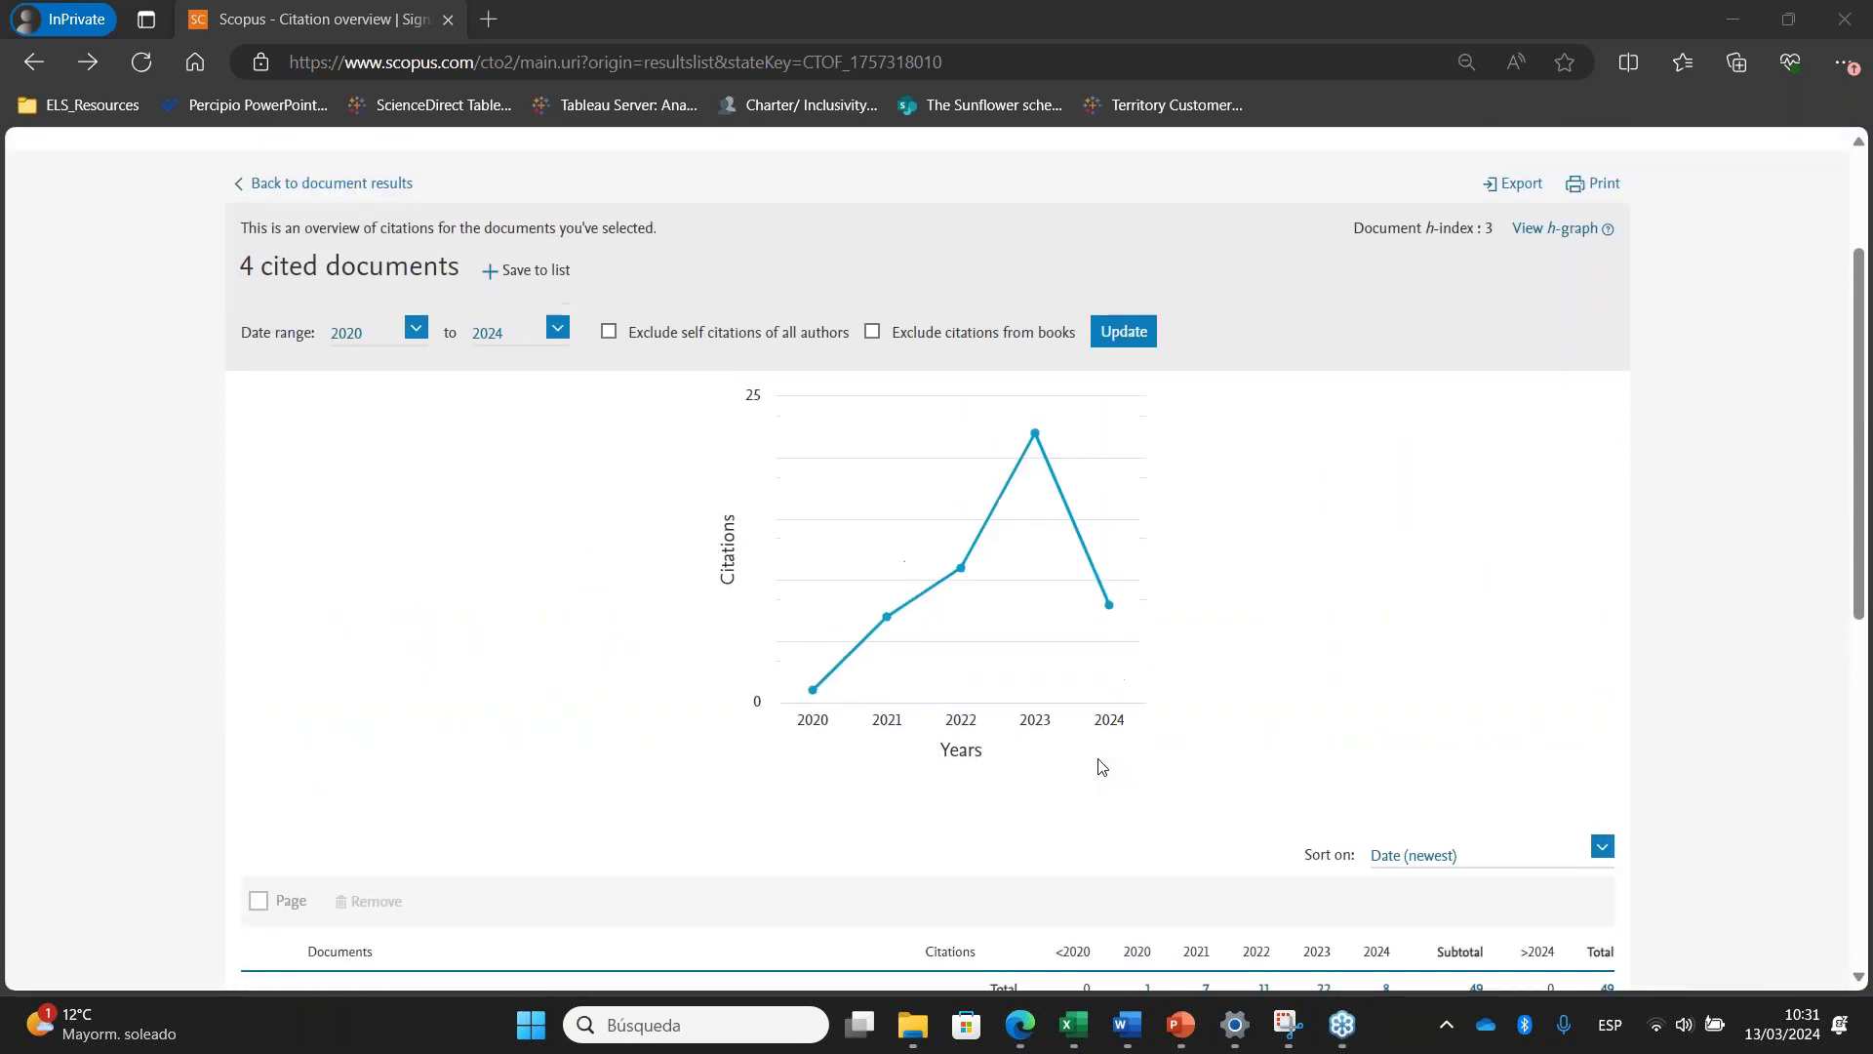
pyautogui.scroll(3, 1101, 766)
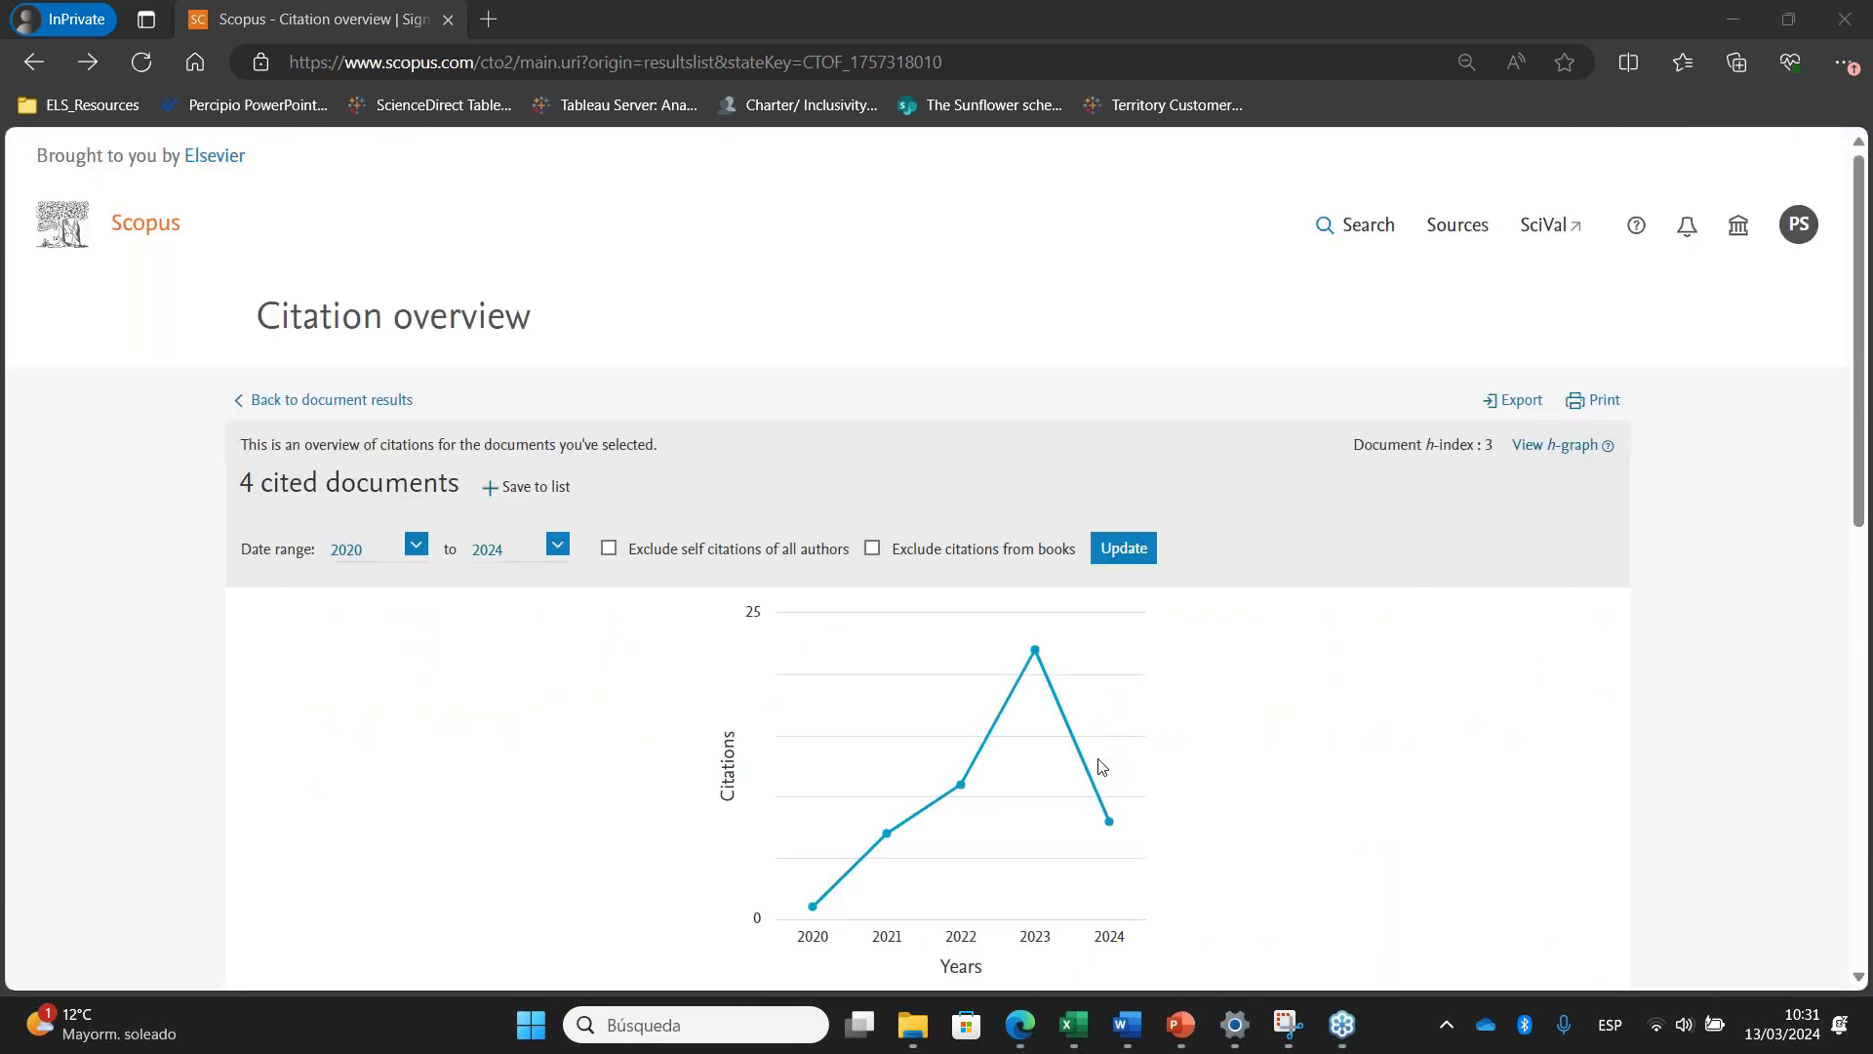
pyautogui.scroll(-4, 1101, 766)
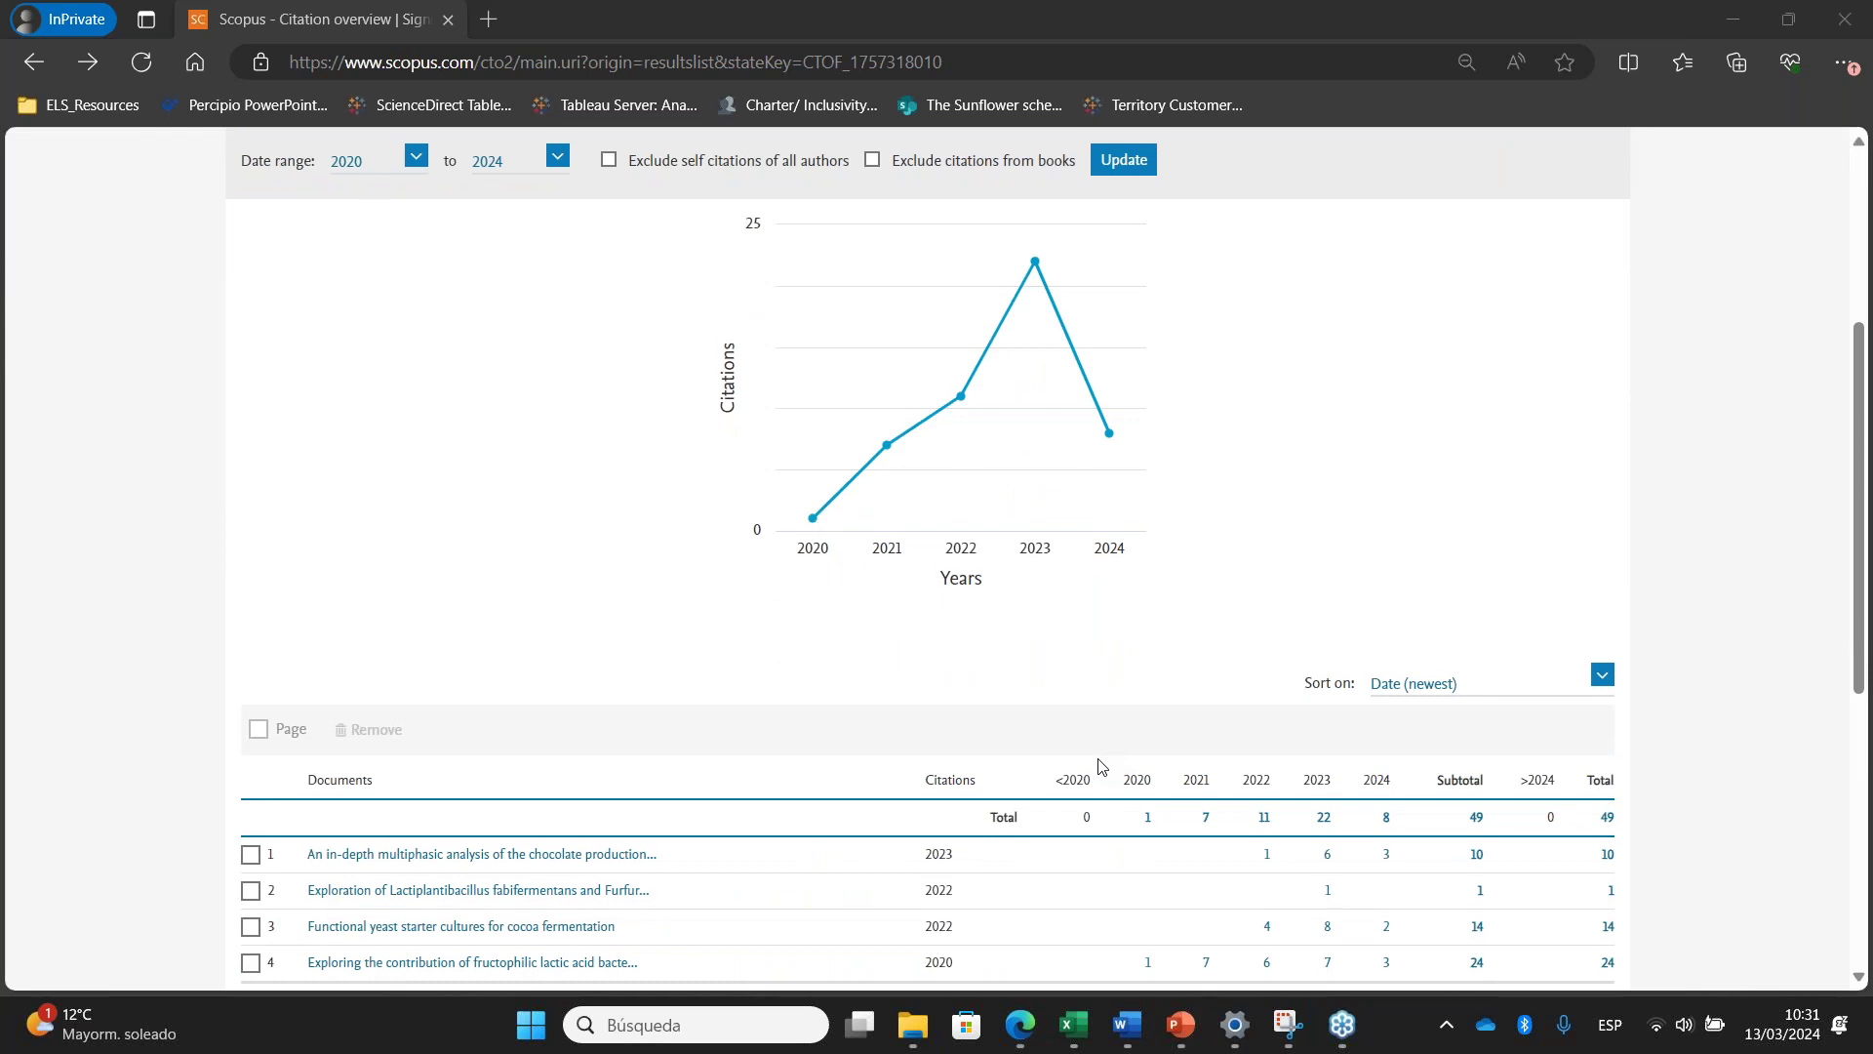
pyautogui.scroll(-1, 1100, 766)
pyautogui.scroll(4, 1100, 766)
pyautogui.scroll(1, 1101, 766)
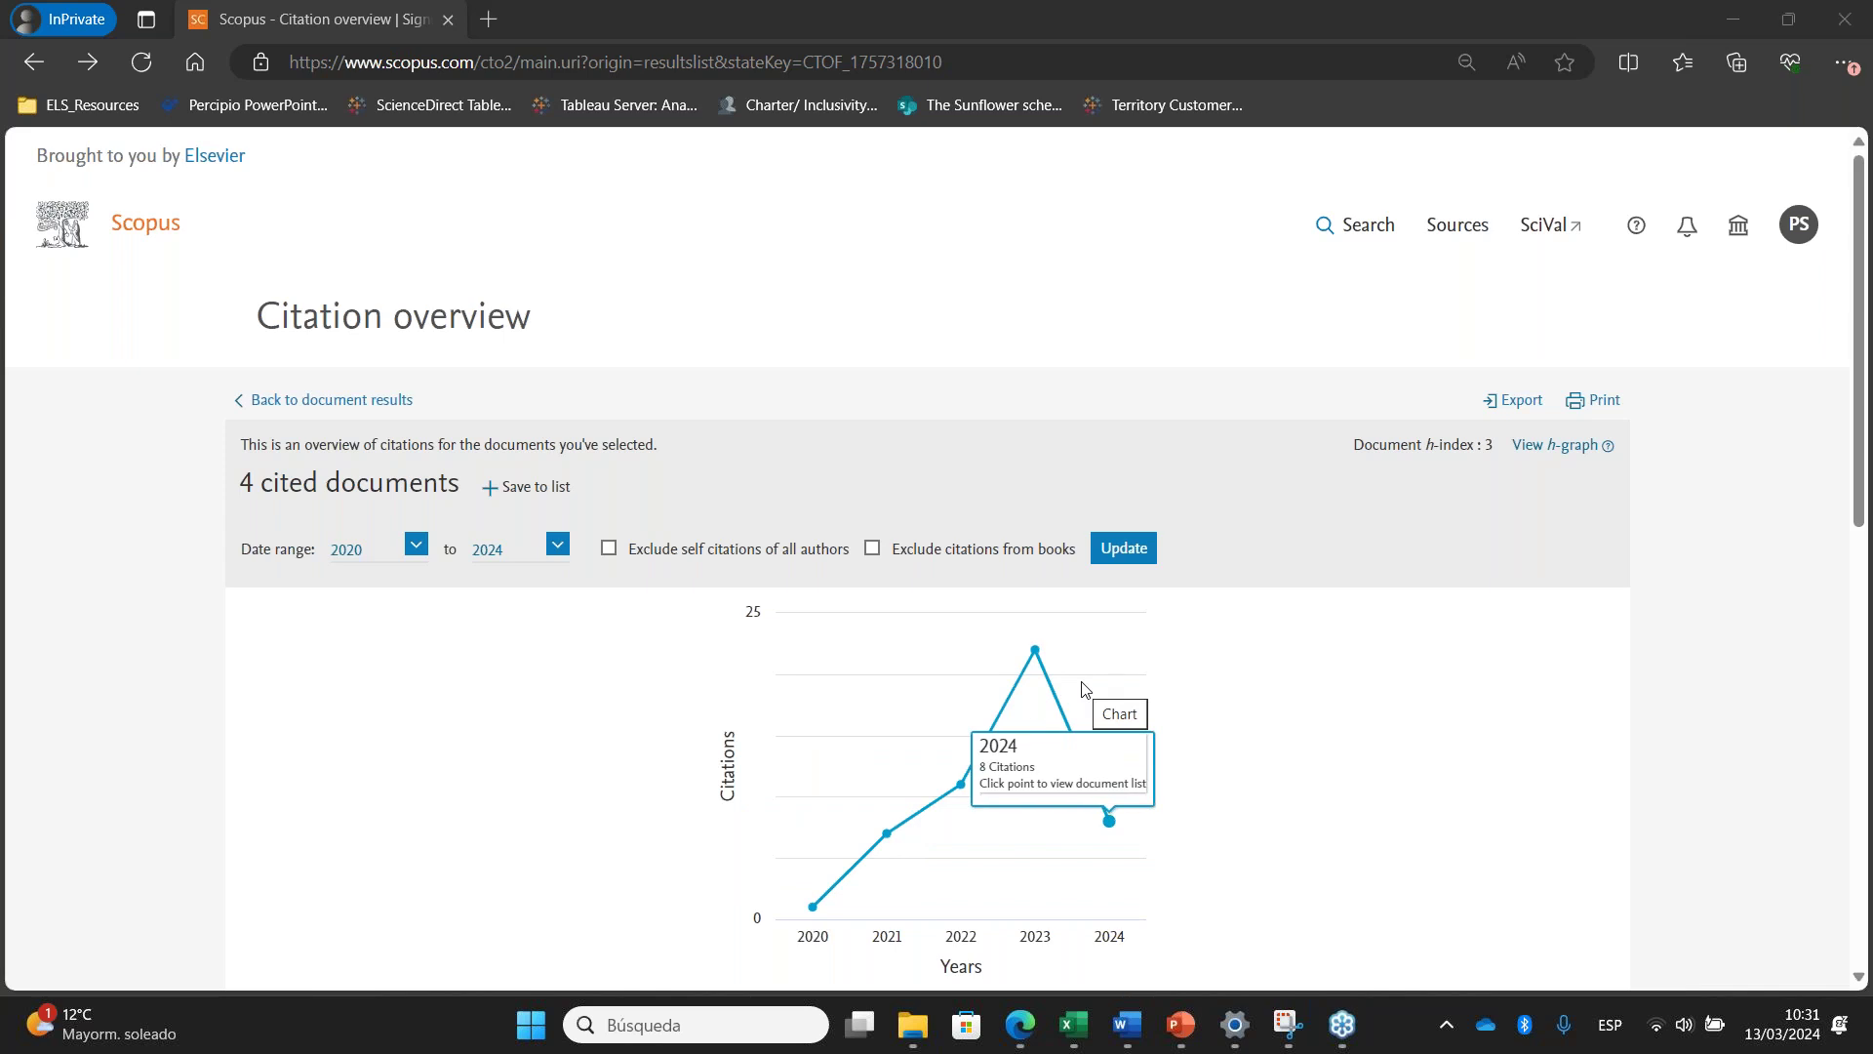
# Return to the document results and open the record of "Exploration of Lactiplantibacillus fabifermentans and Furfurilactobacillus rossiae as potential cocoa fermentation starters"
pyautogui.click(35, 68)
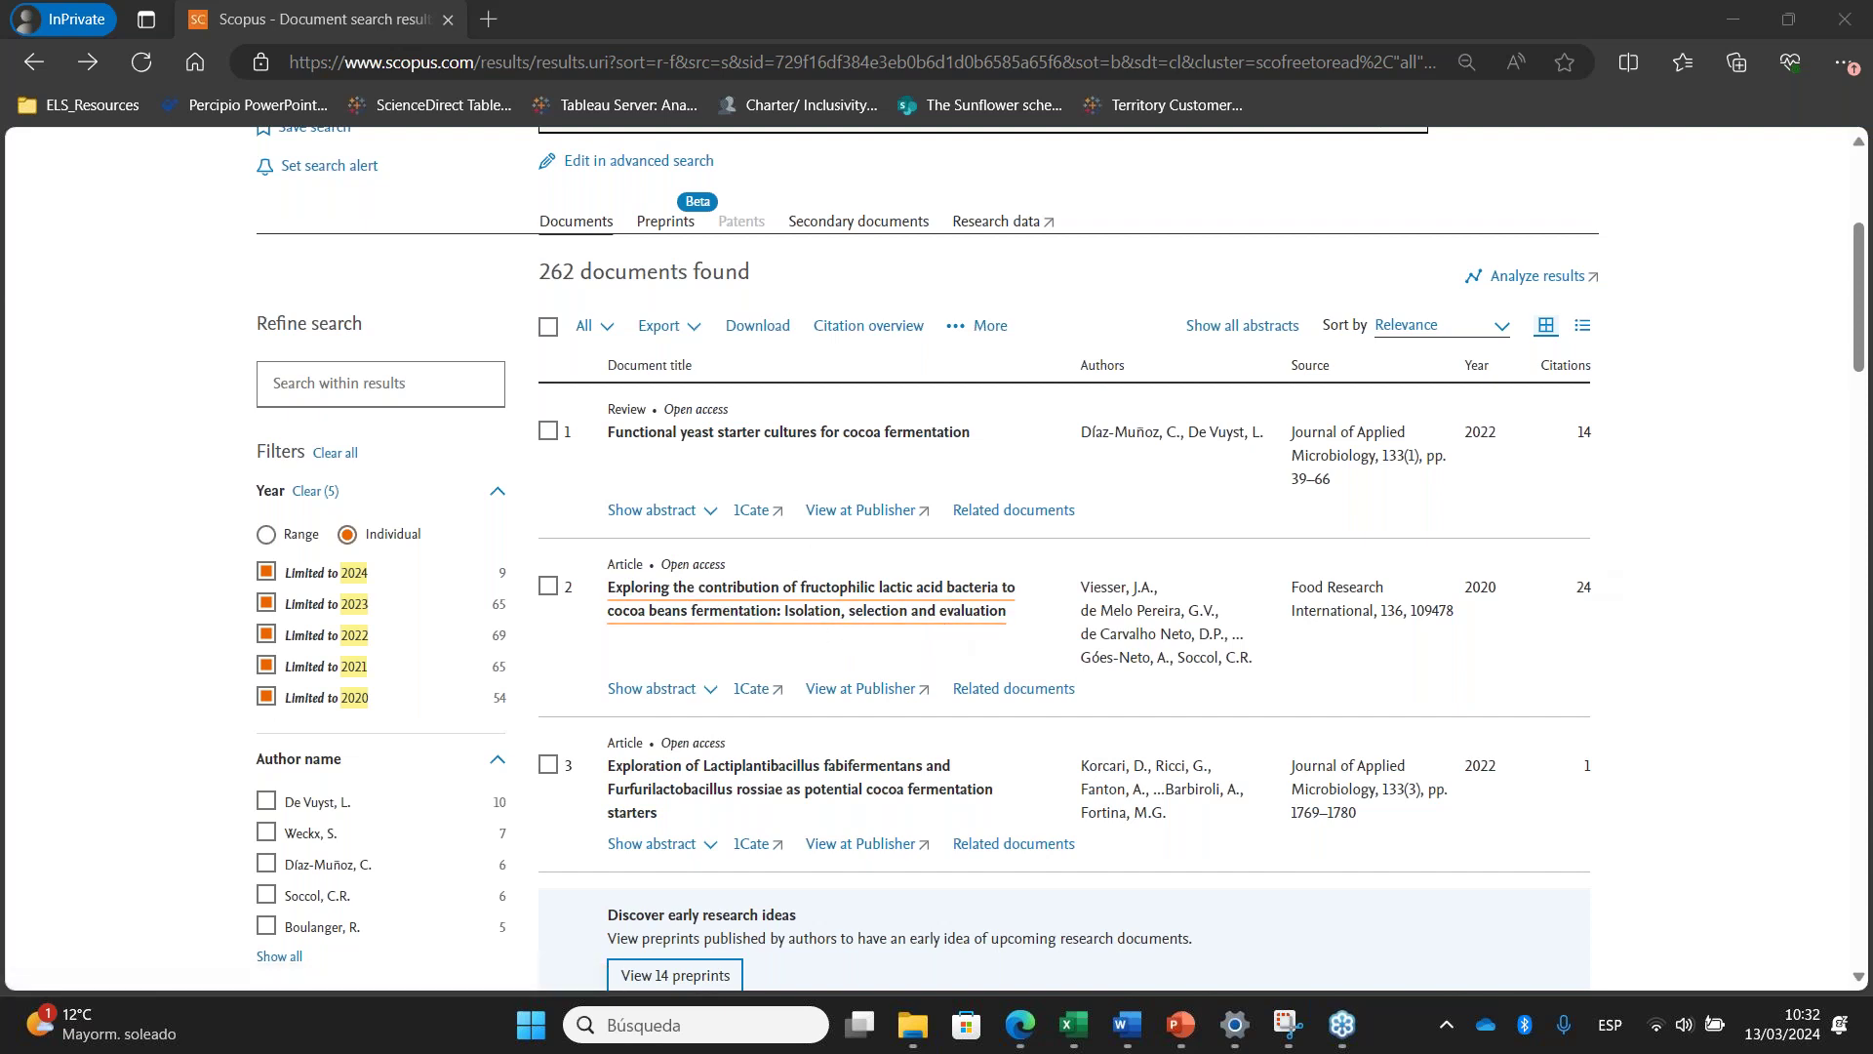
pyautogui.click(764, 780)
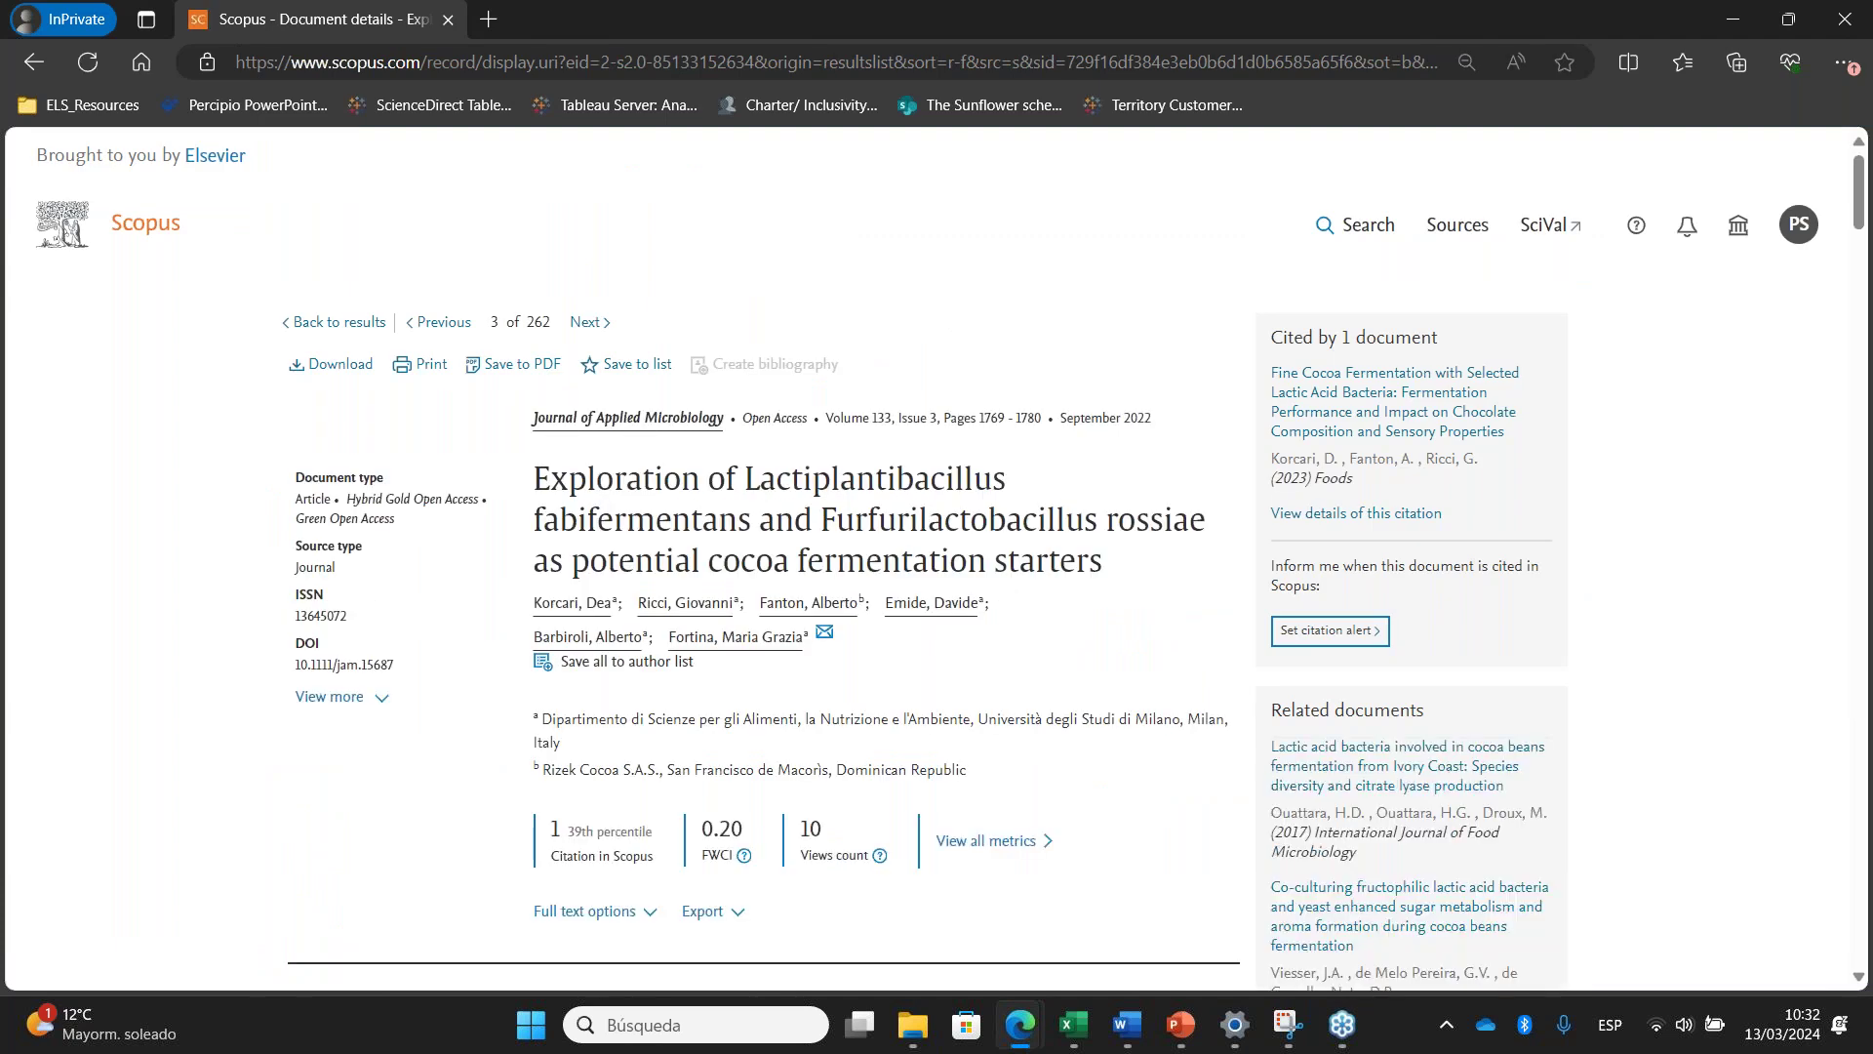
# Try to download the document, open the web store page of the required Scopus download extension and close that page again
pyautogui.click(343, 366)
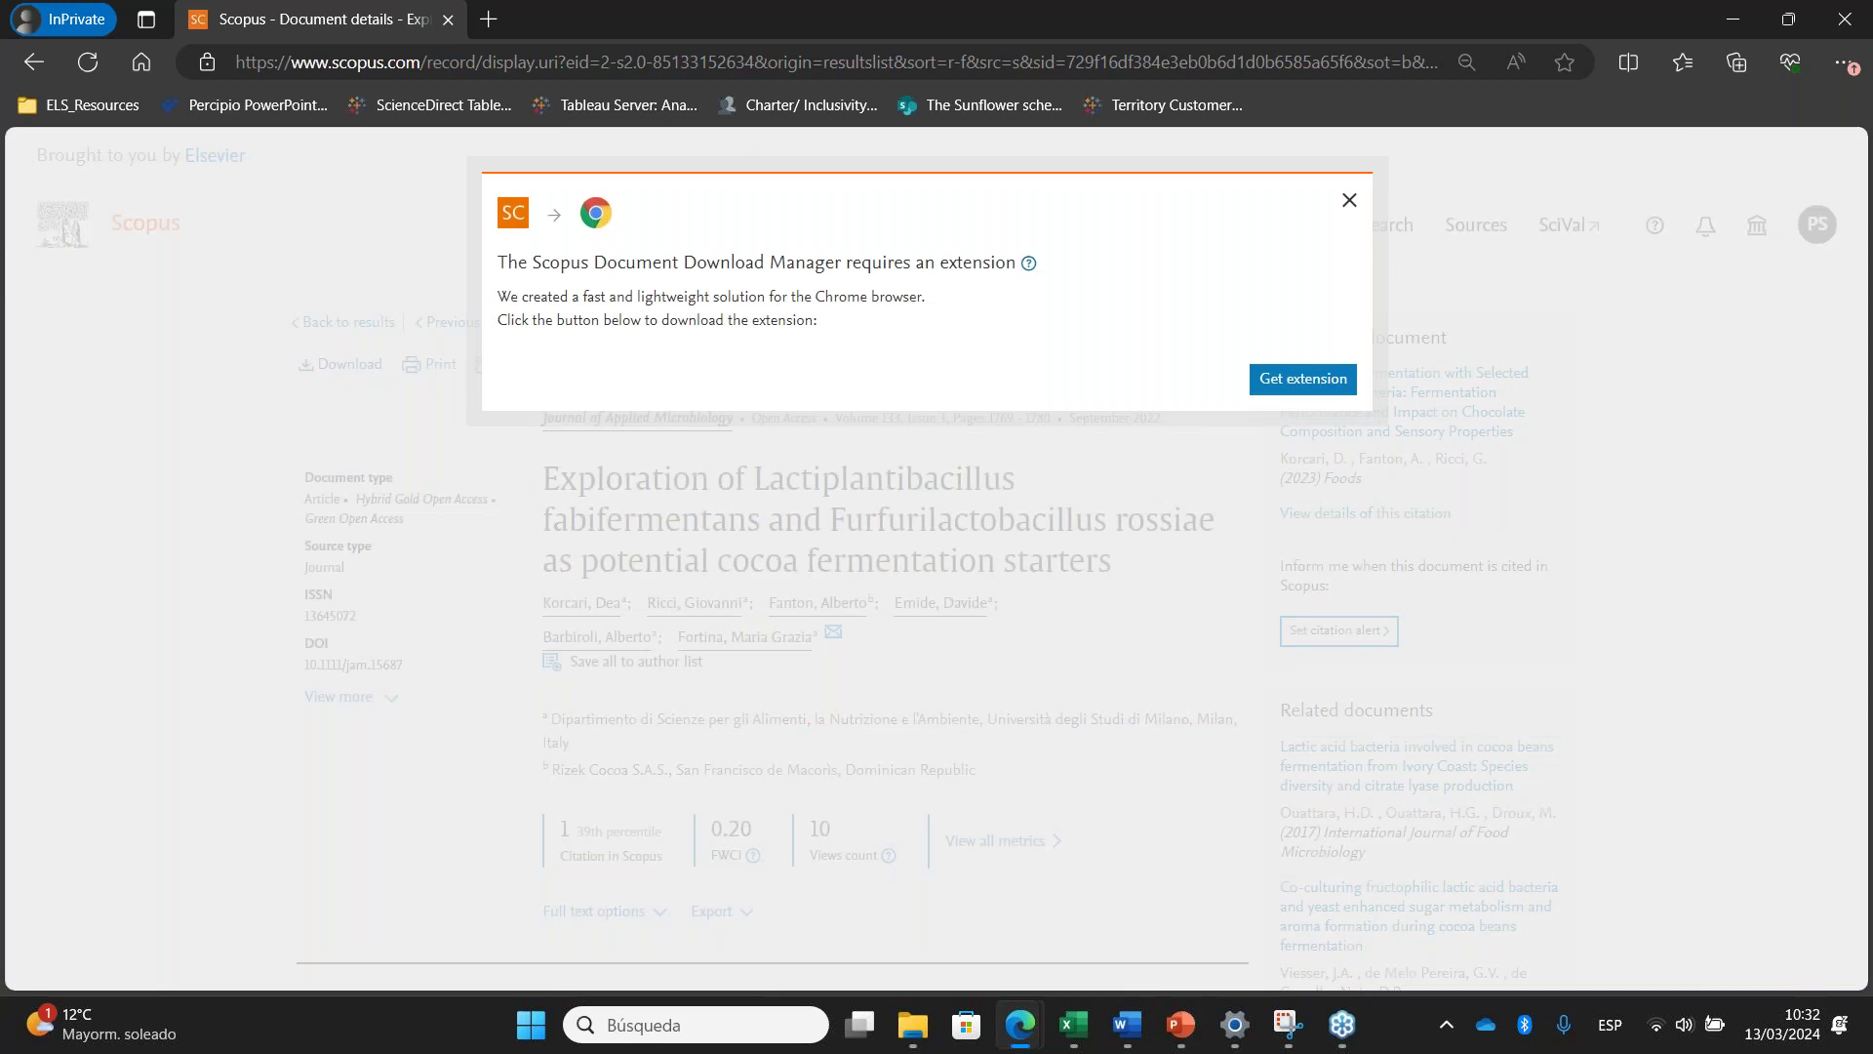
pyautogui.click(1335, 381)
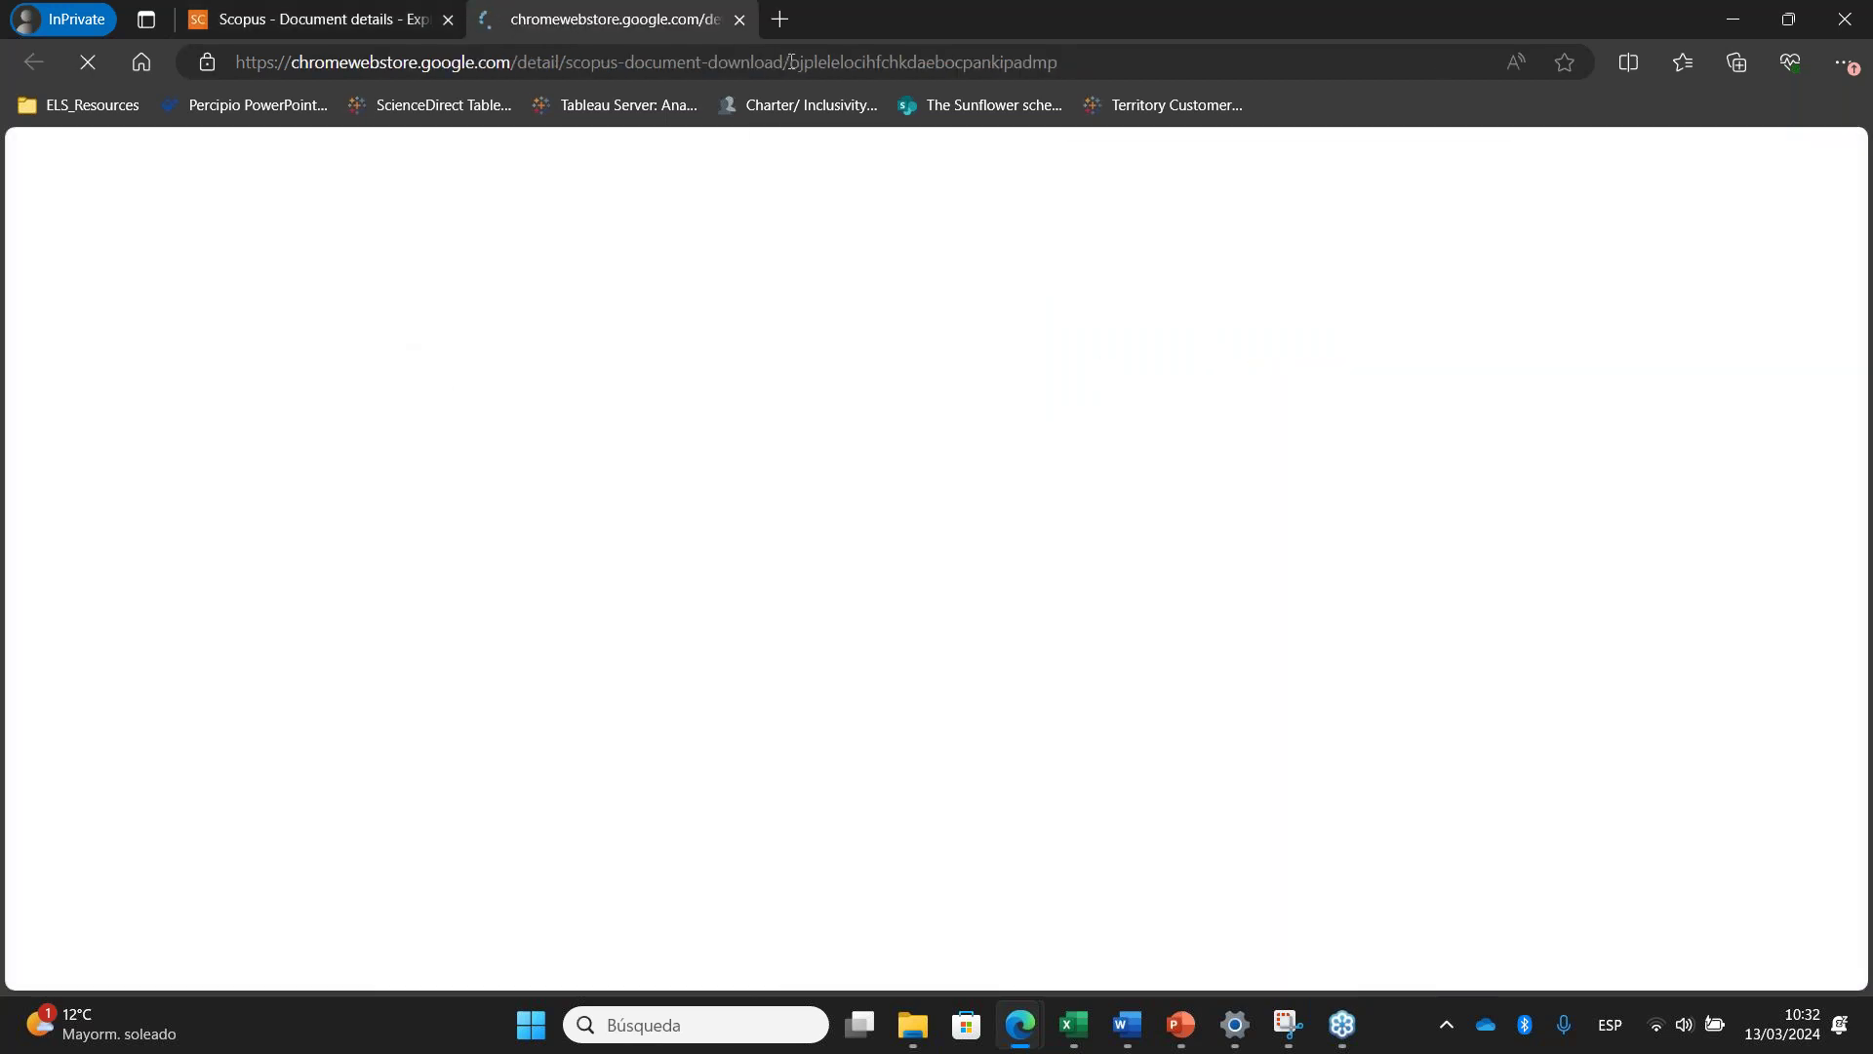
pyautogui.click(738, 20)
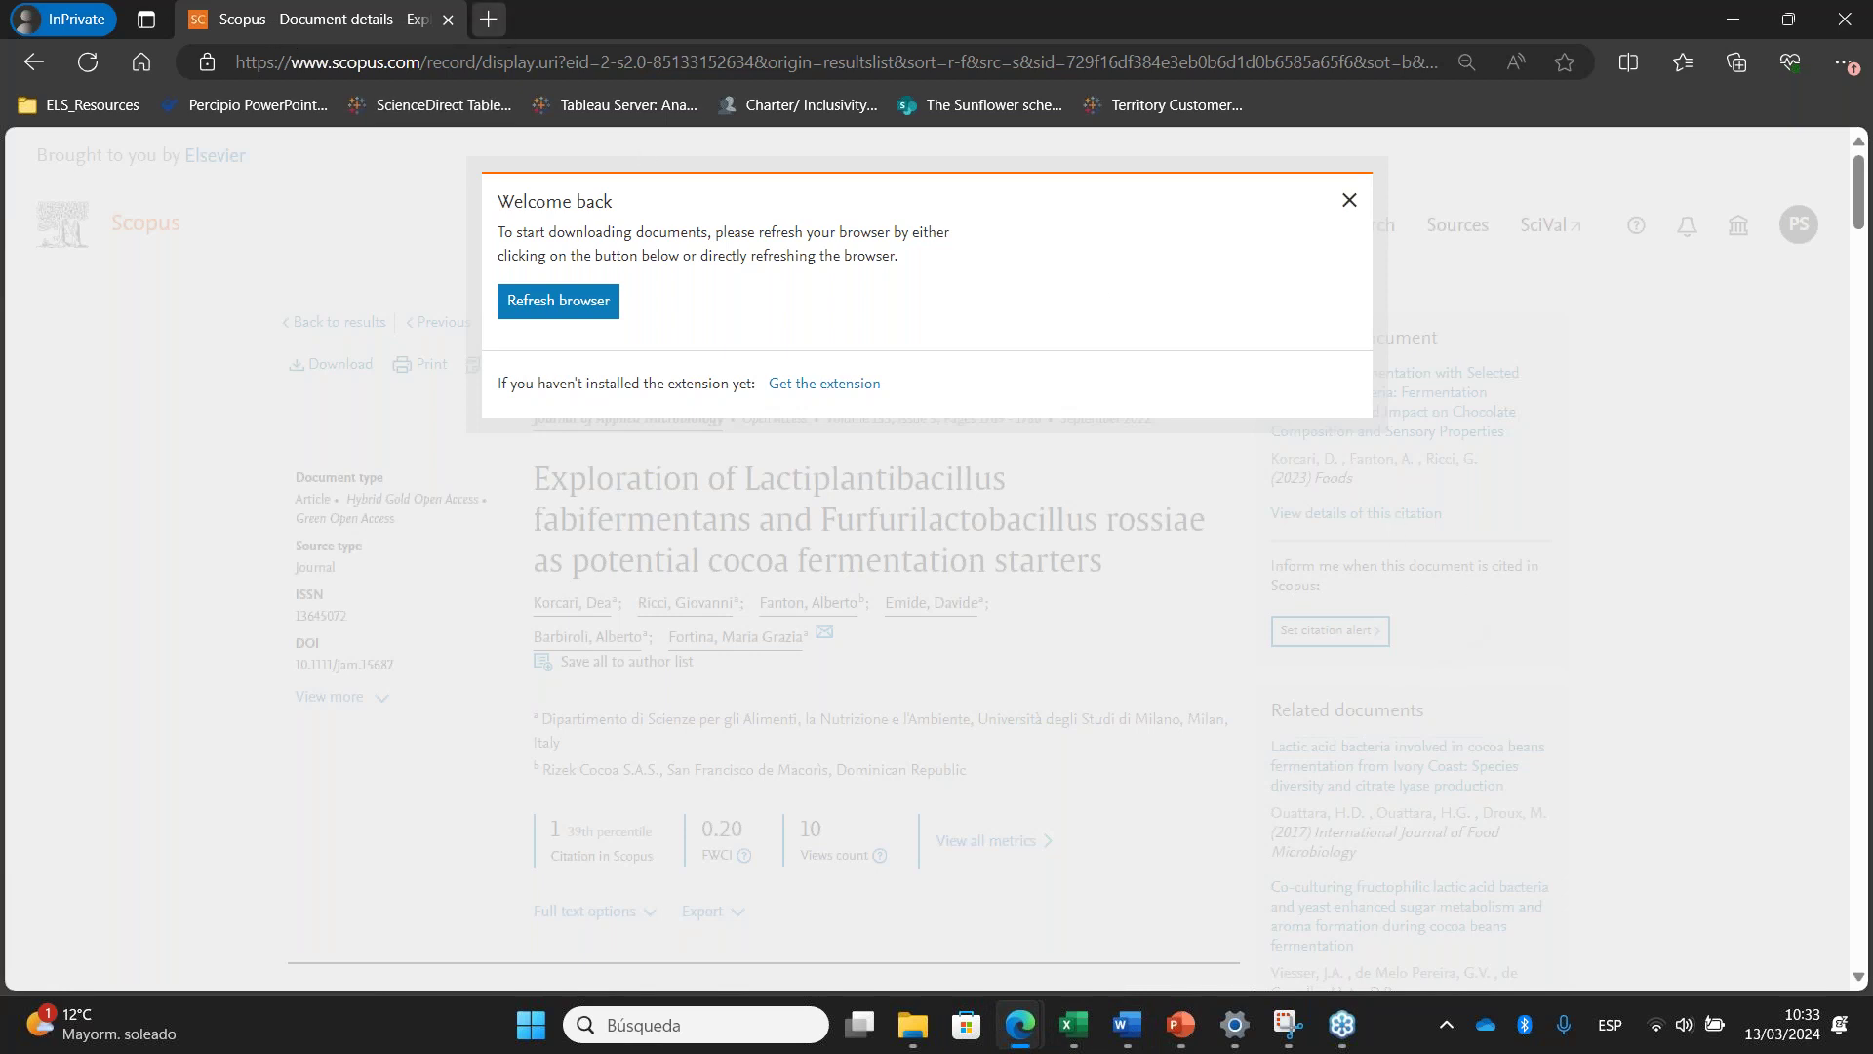
# Minimize the browser, the Office windows and the Downloads folder window to reach the desktop
pyautogui.click(1734, 18)
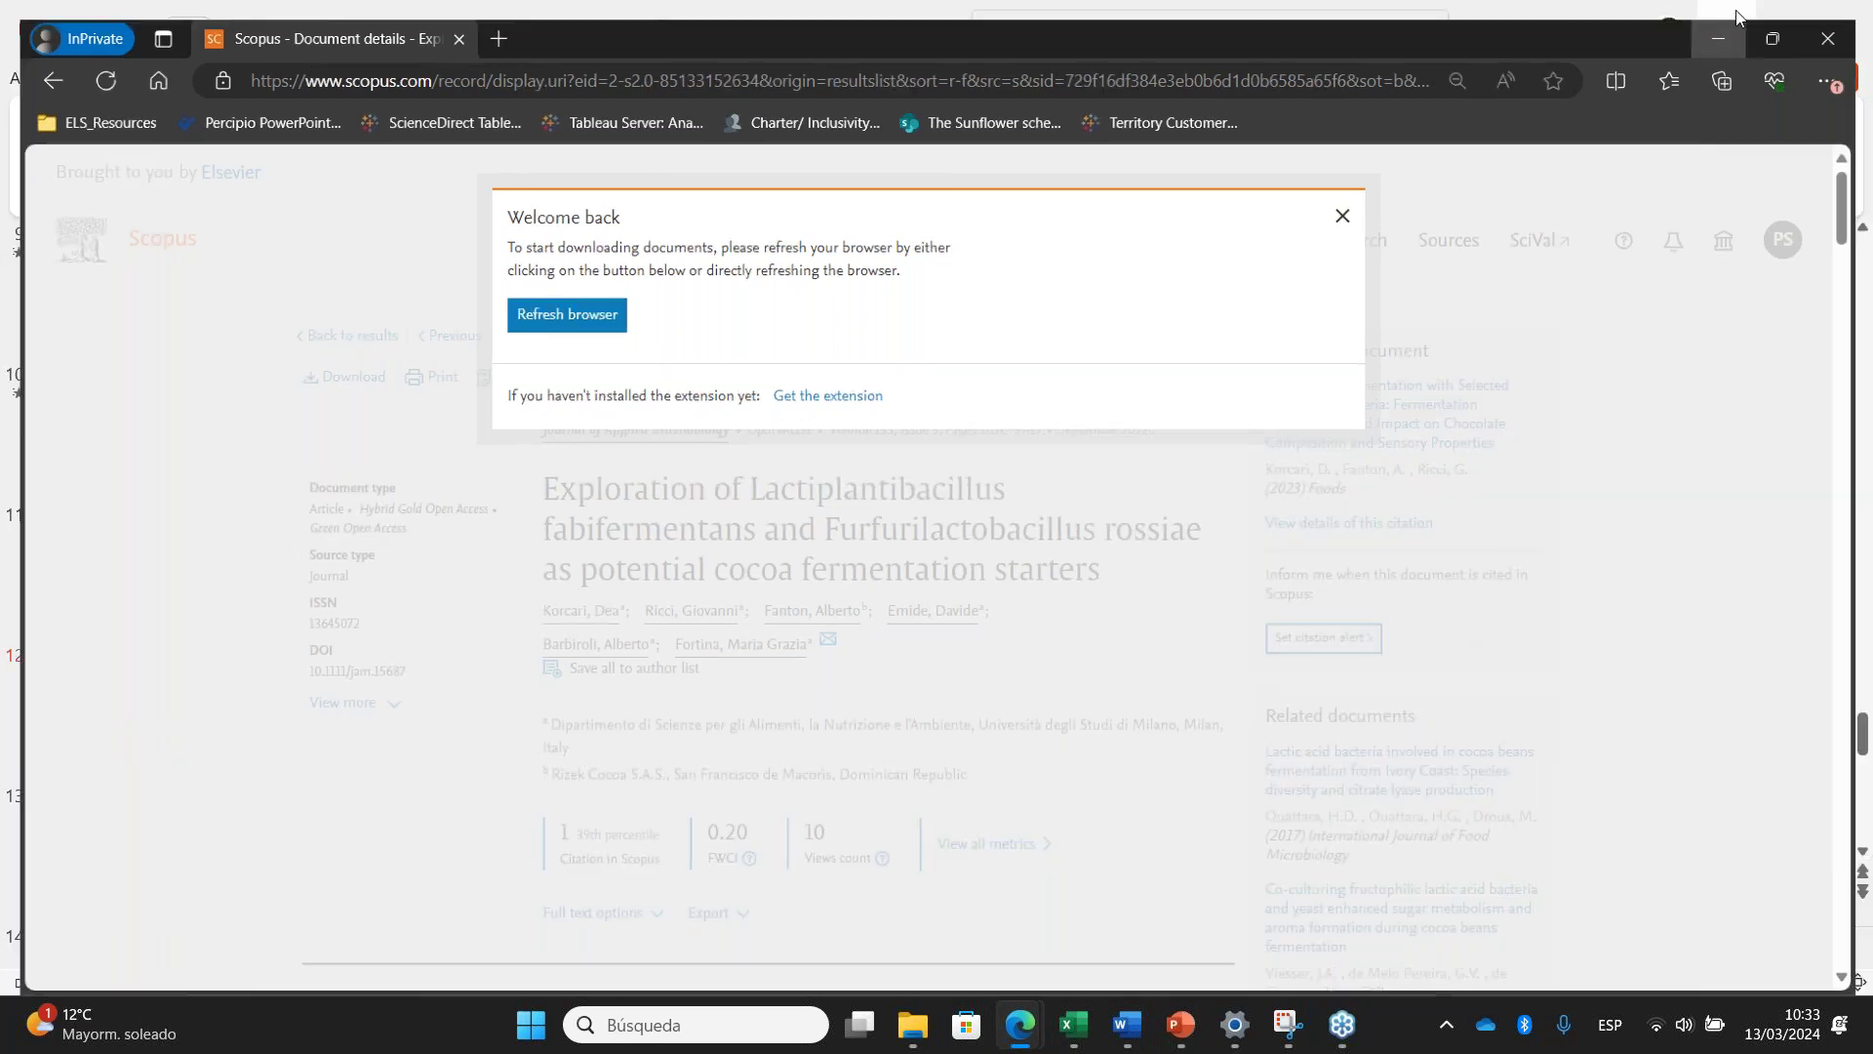
pyautogui.click(1736, 18)
pyautogui.click(1737, 18)
pyautogui.click(1736, 17)
pyautogui.click(1737, 18)
pyautogui.click(1736, 18)
pyautogui.click(1737, 18)
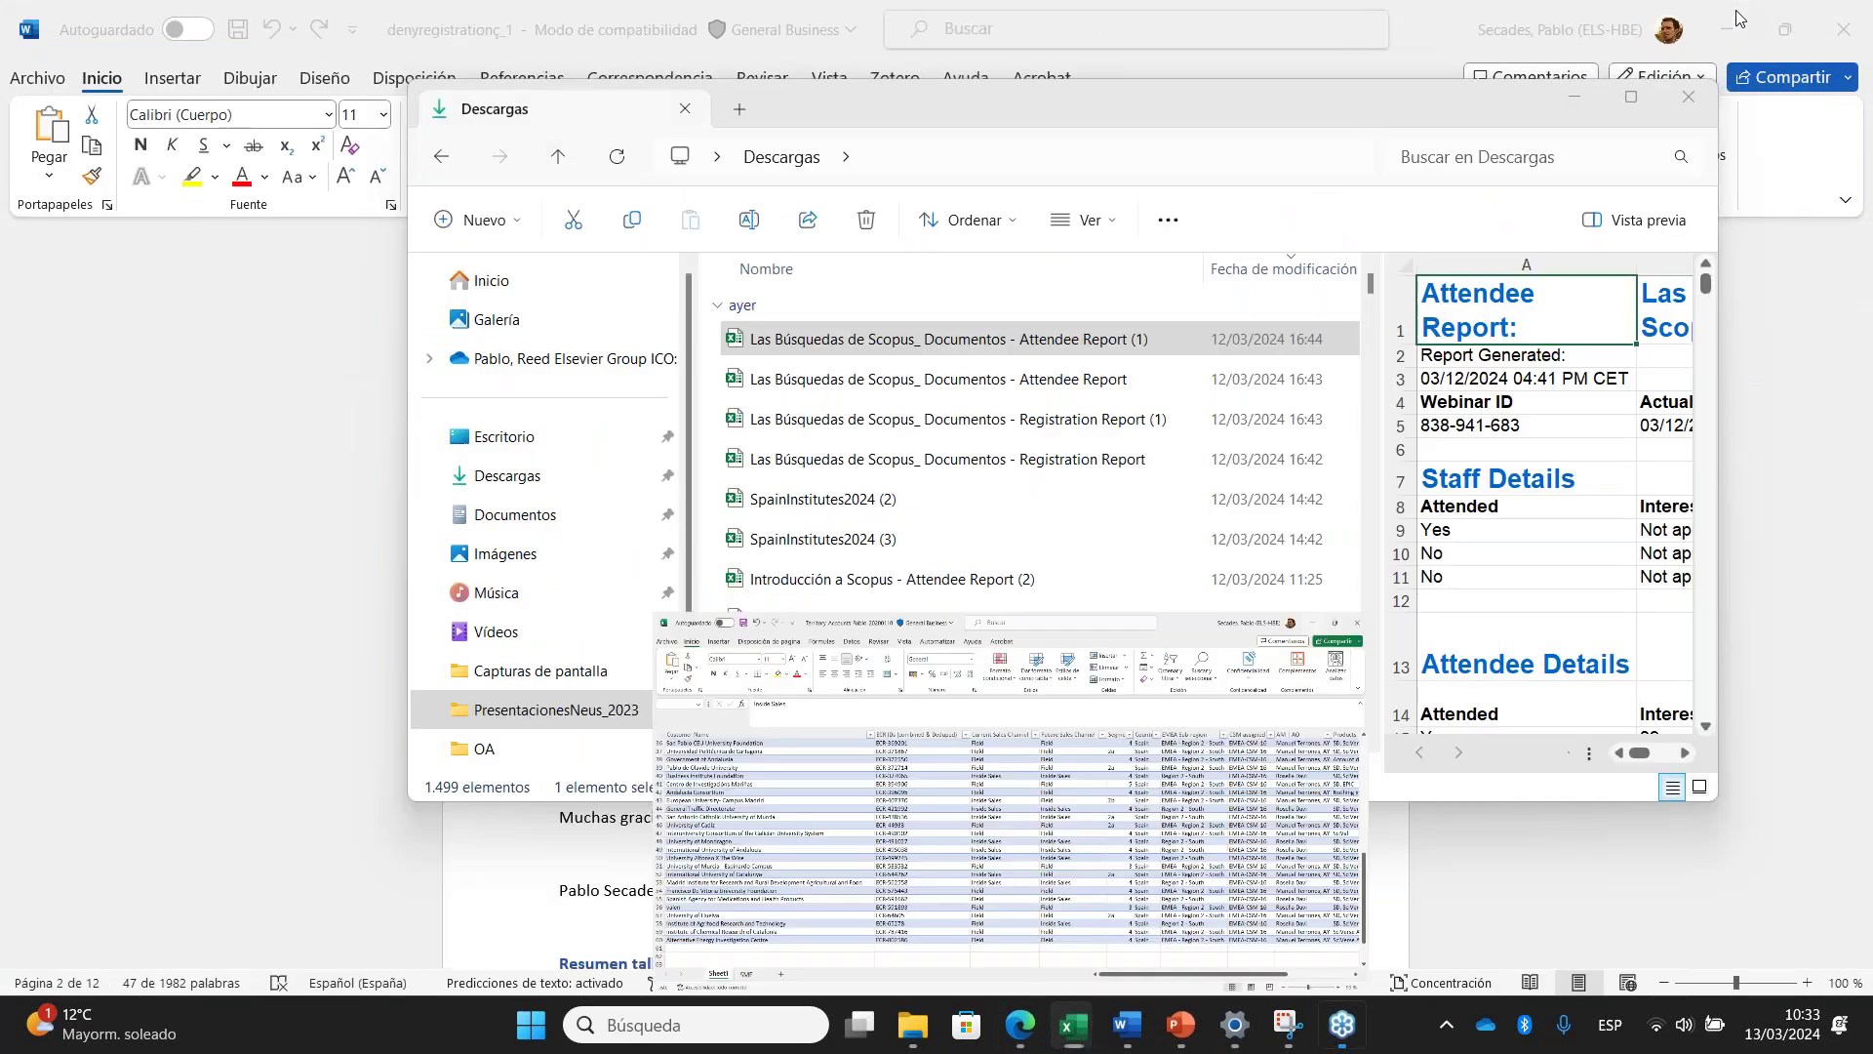
pyautogui.click(1737, 17)
pyautogui.click(1737, 18)
pyautogui.click(1737, 18)
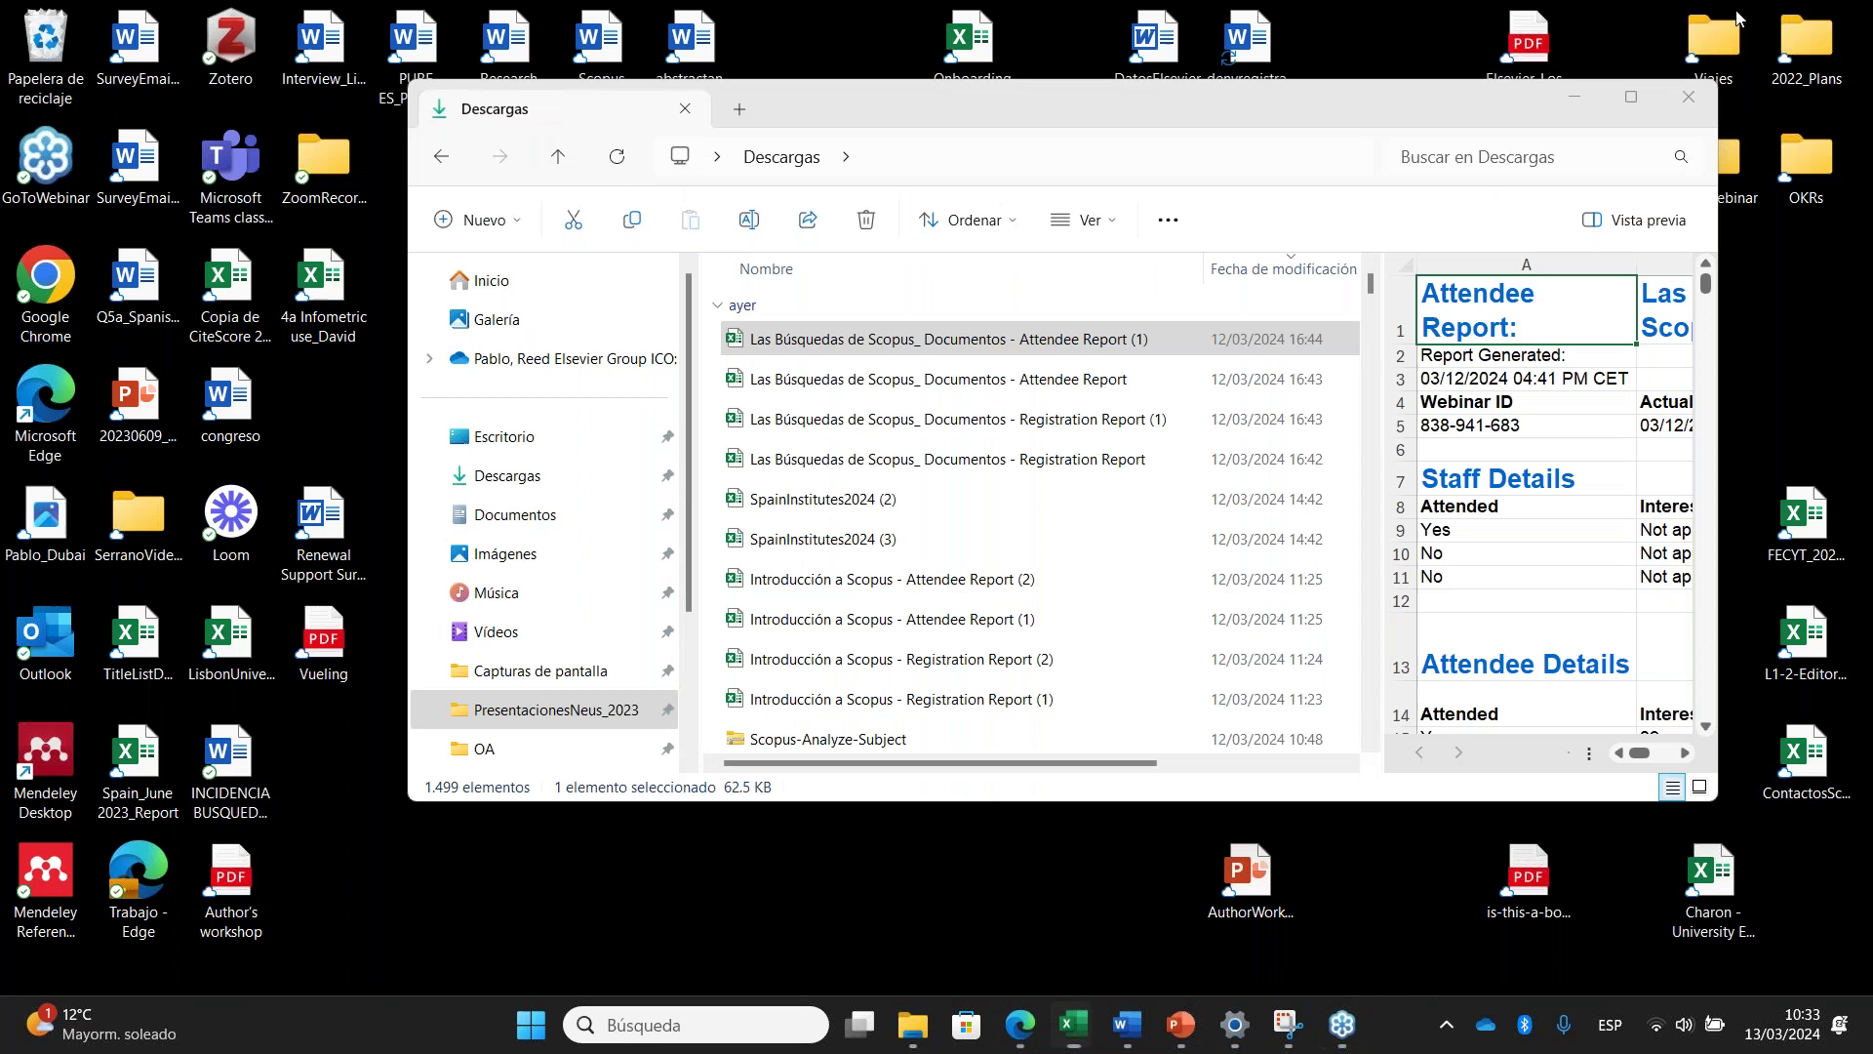
pyautogui.click(1591, 107)
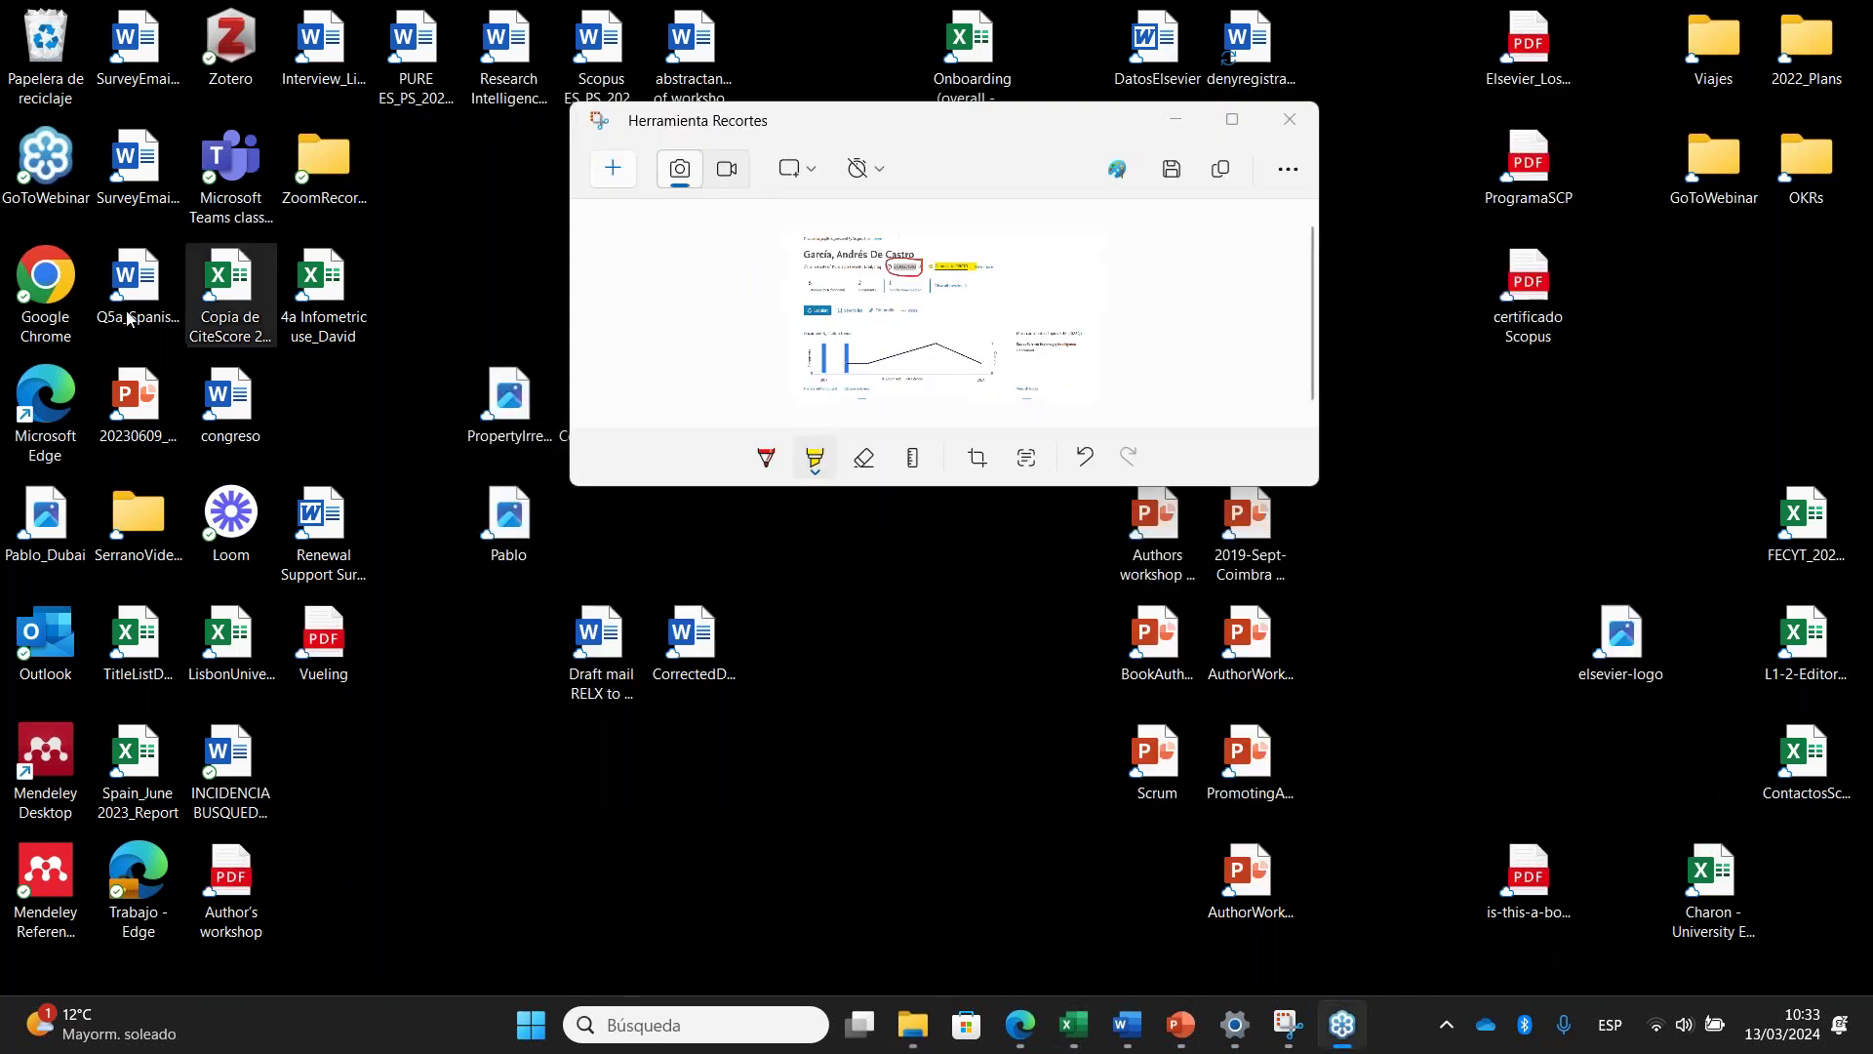
# Launch Google Chrome, minimize the snipping tool window in front of it and load the Scopus document search page
pyautogui.doubleClick(59, 294)
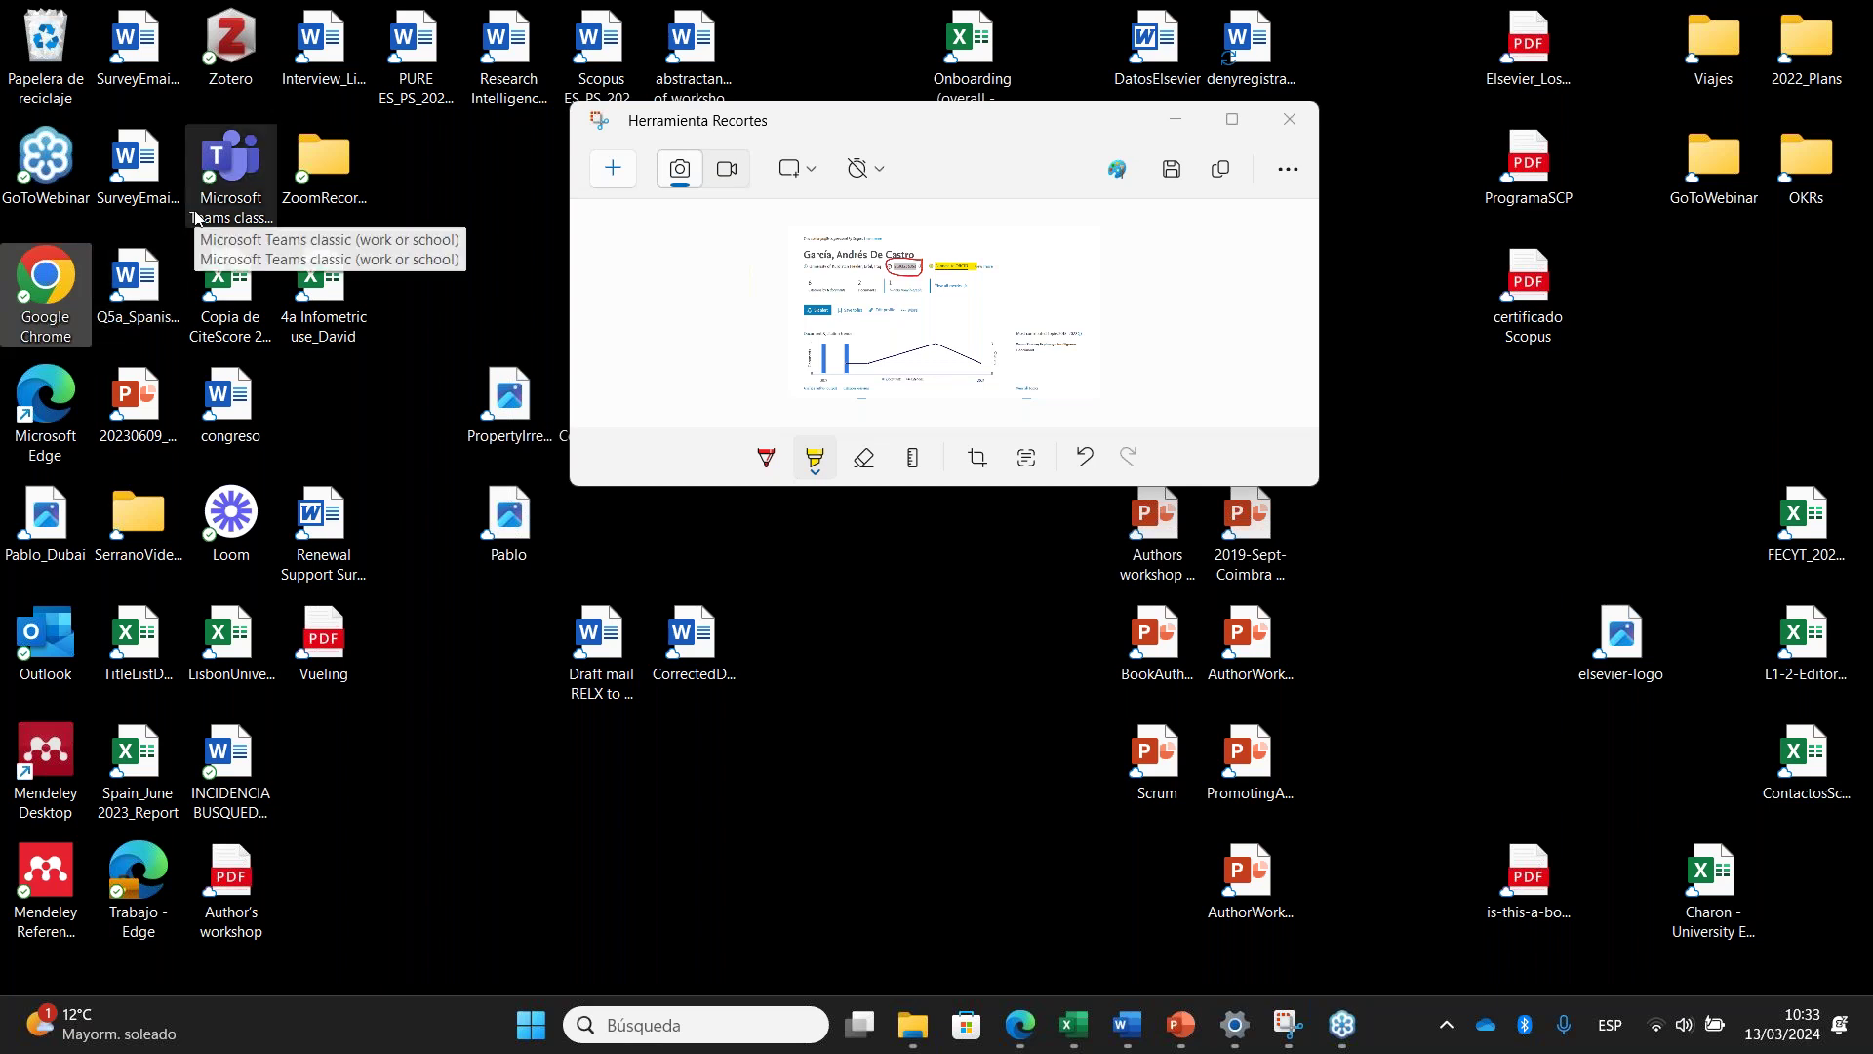
pyautogui.doubleClick(46, 287)
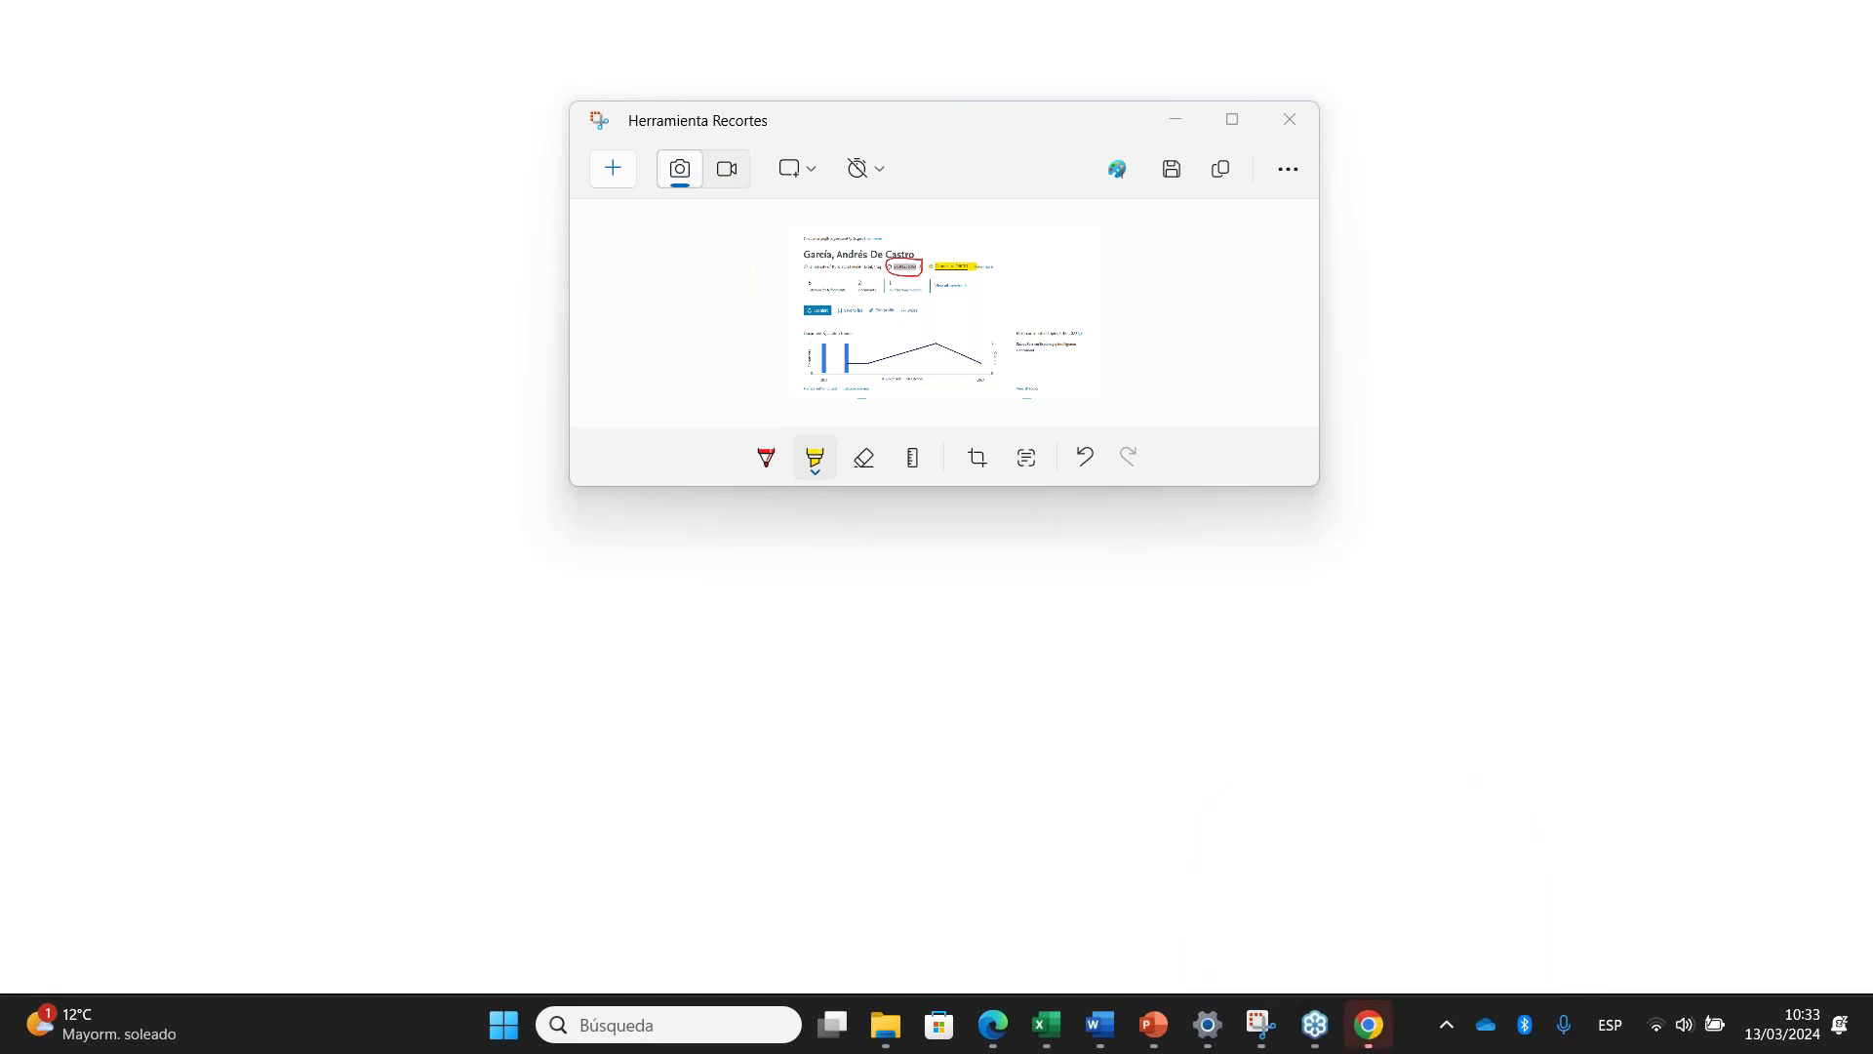
pyautogui.click(1176, 119)
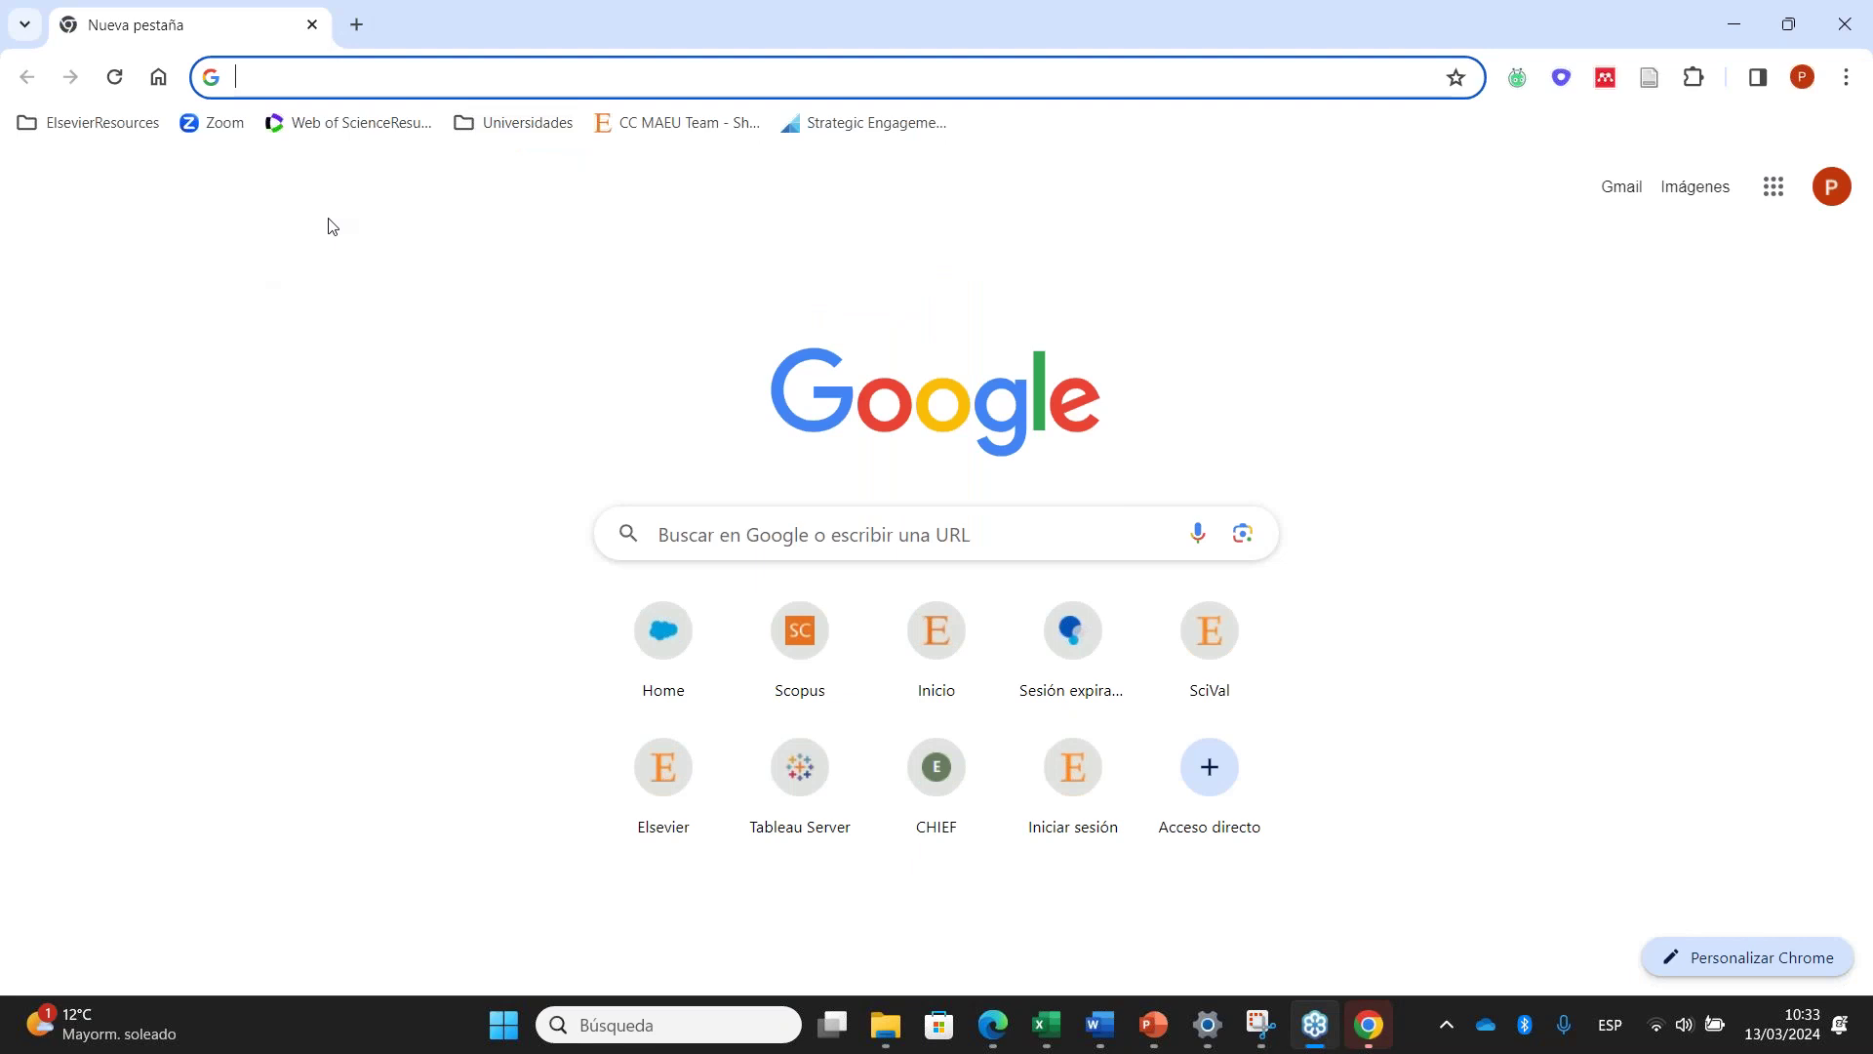
pyautogui.click(412, 76)
pyautogui.write('sc')
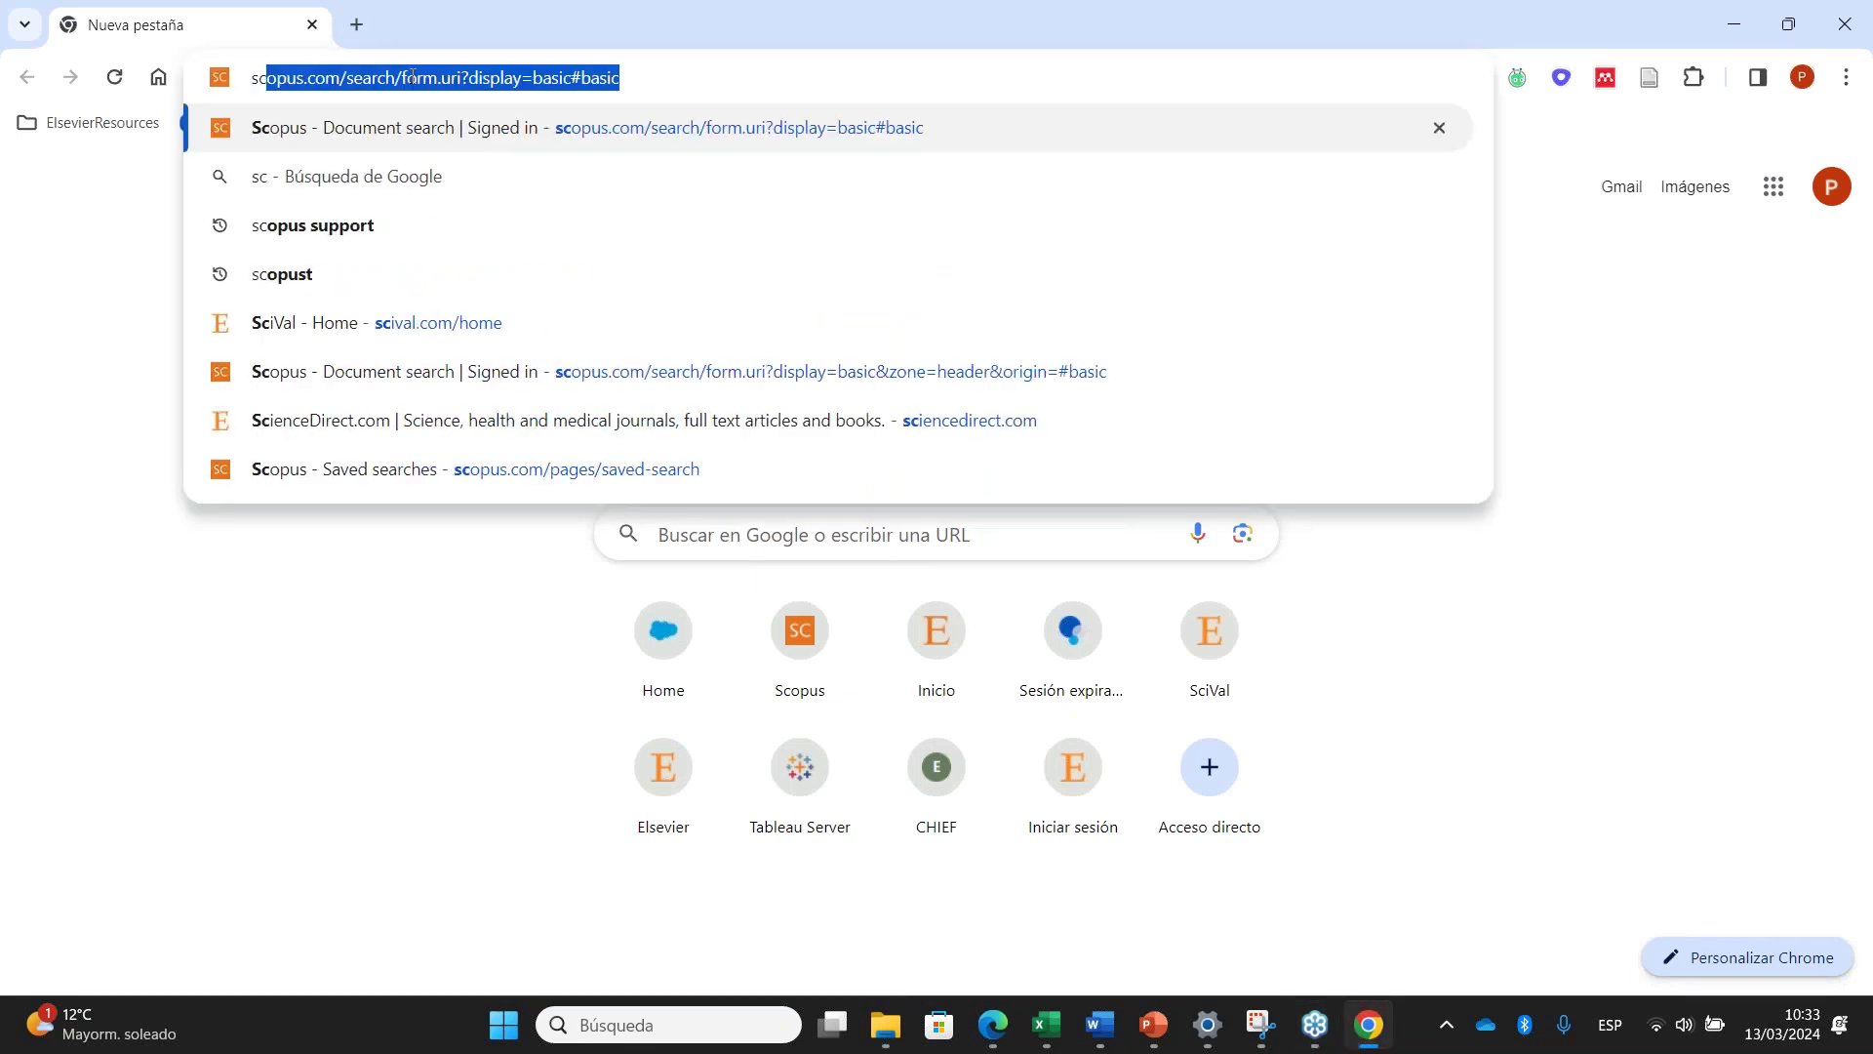
pyautogui.press('Return')
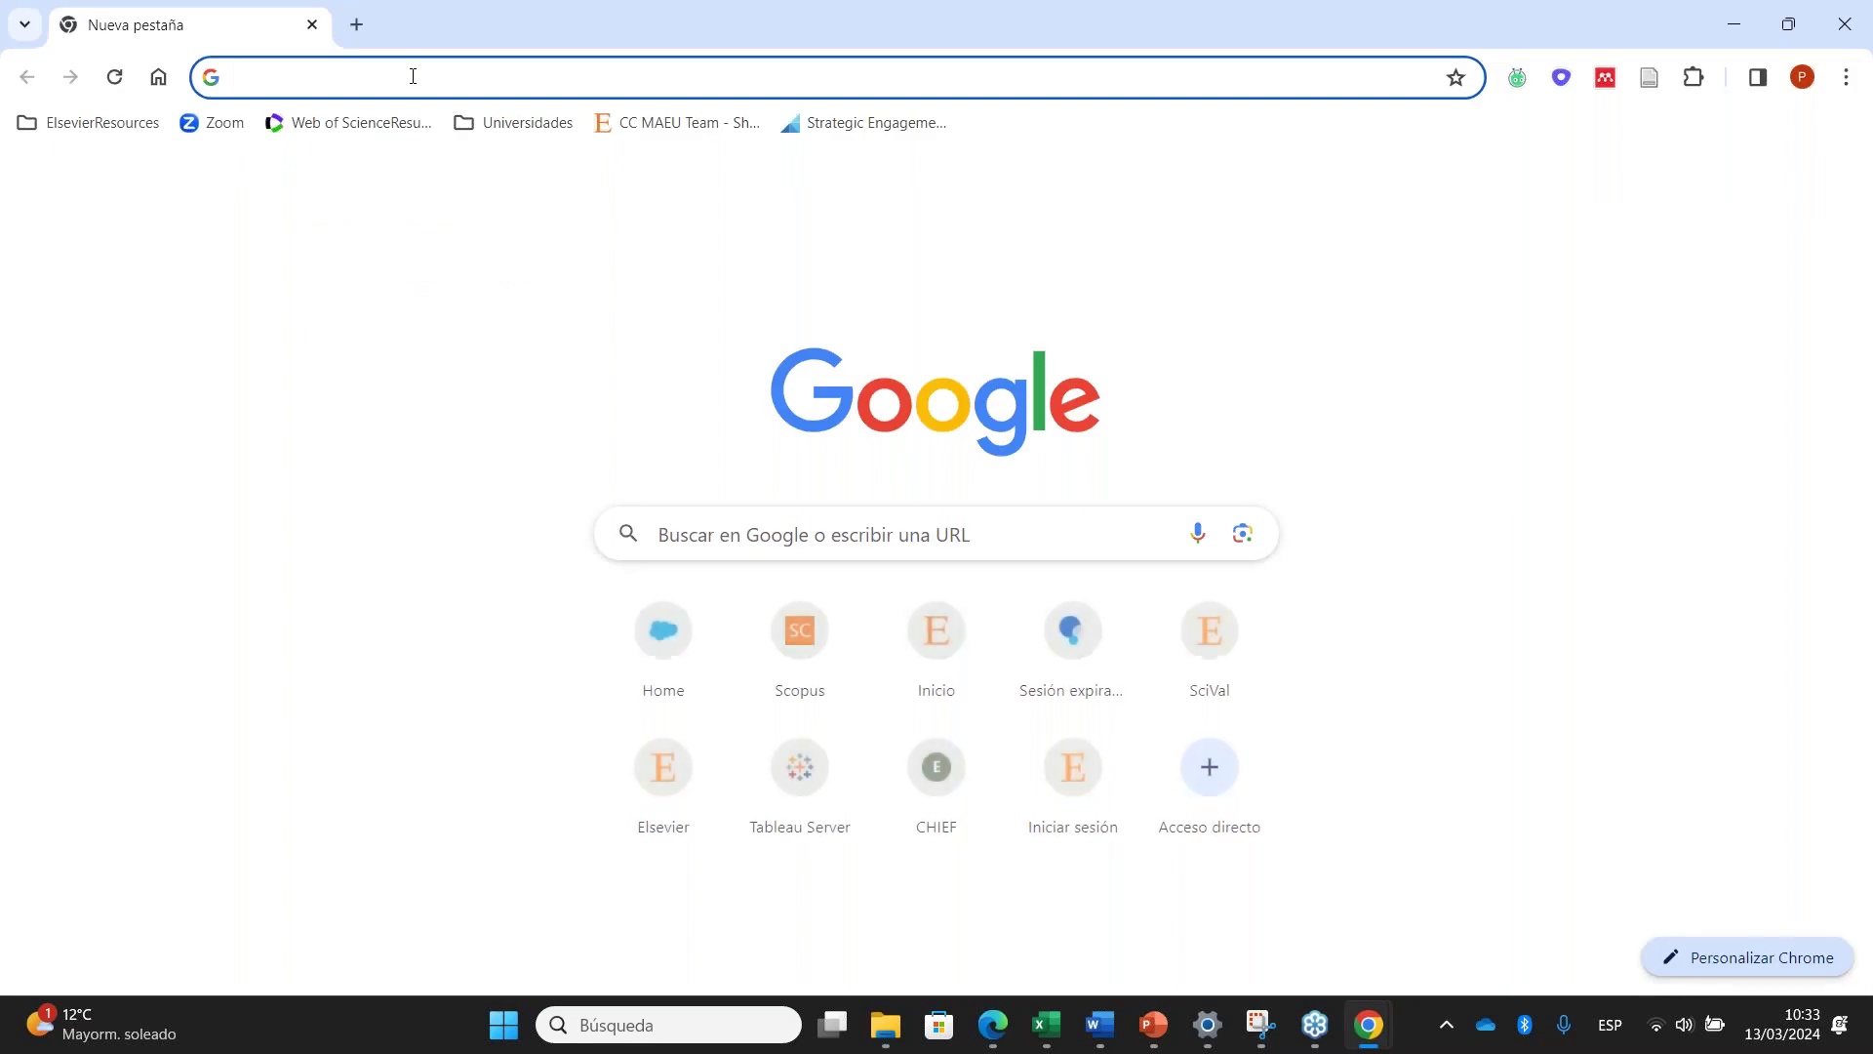
pyautogui.write('s')
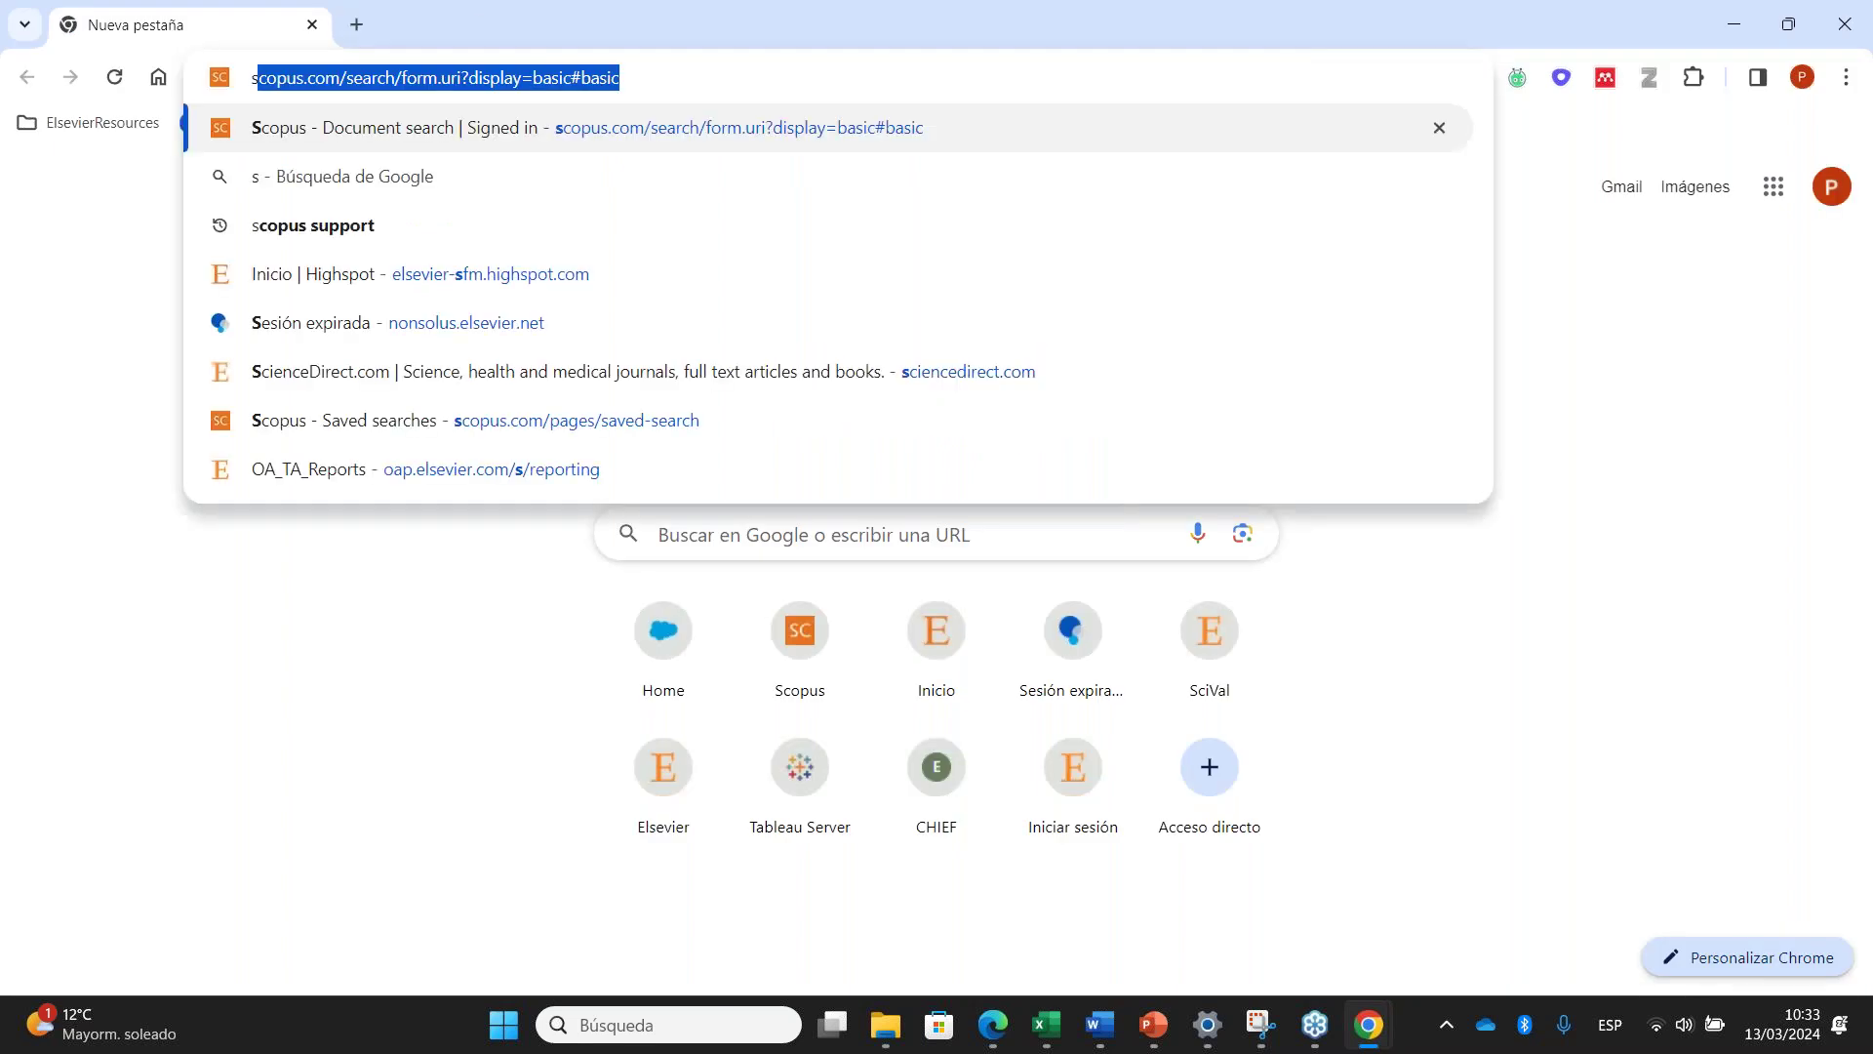
pyautogui.press('Return')
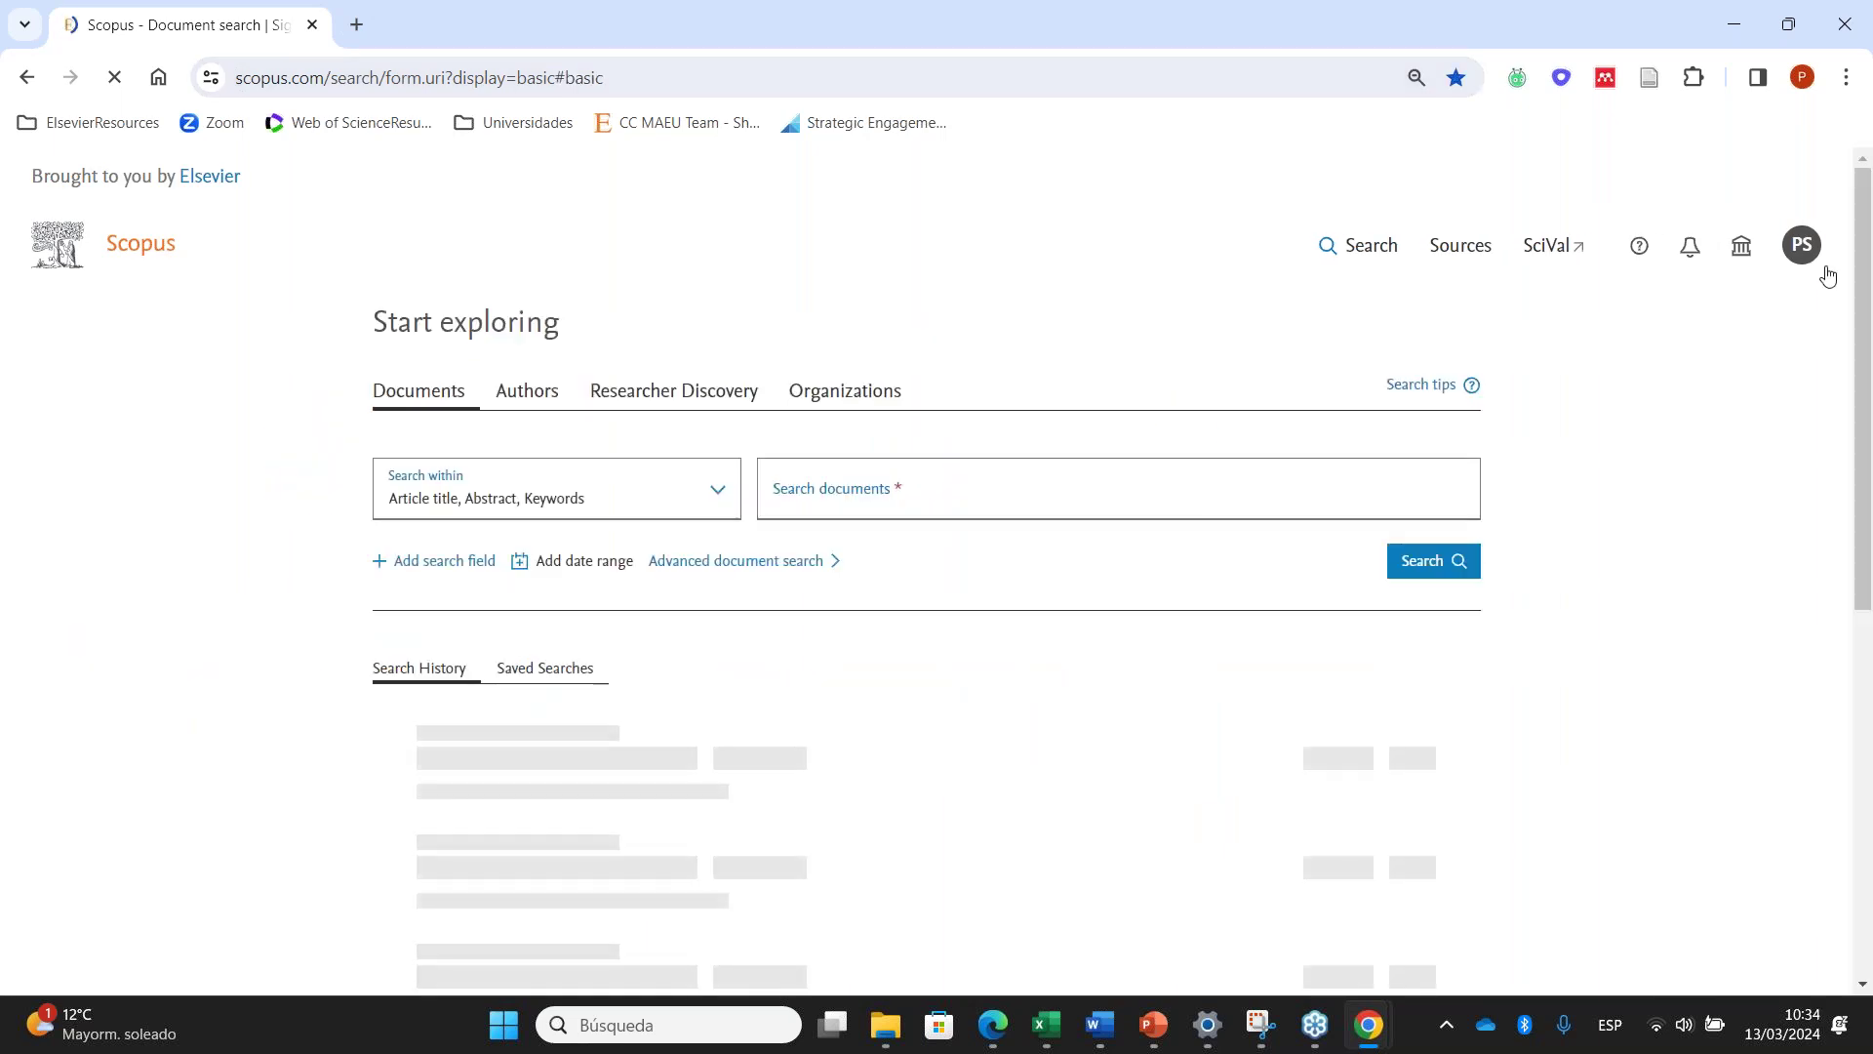
# Enter cocoa as the document search term, but load the results of the saved search "fermentacion cacao" instead
pyautogui.write('cocoa')
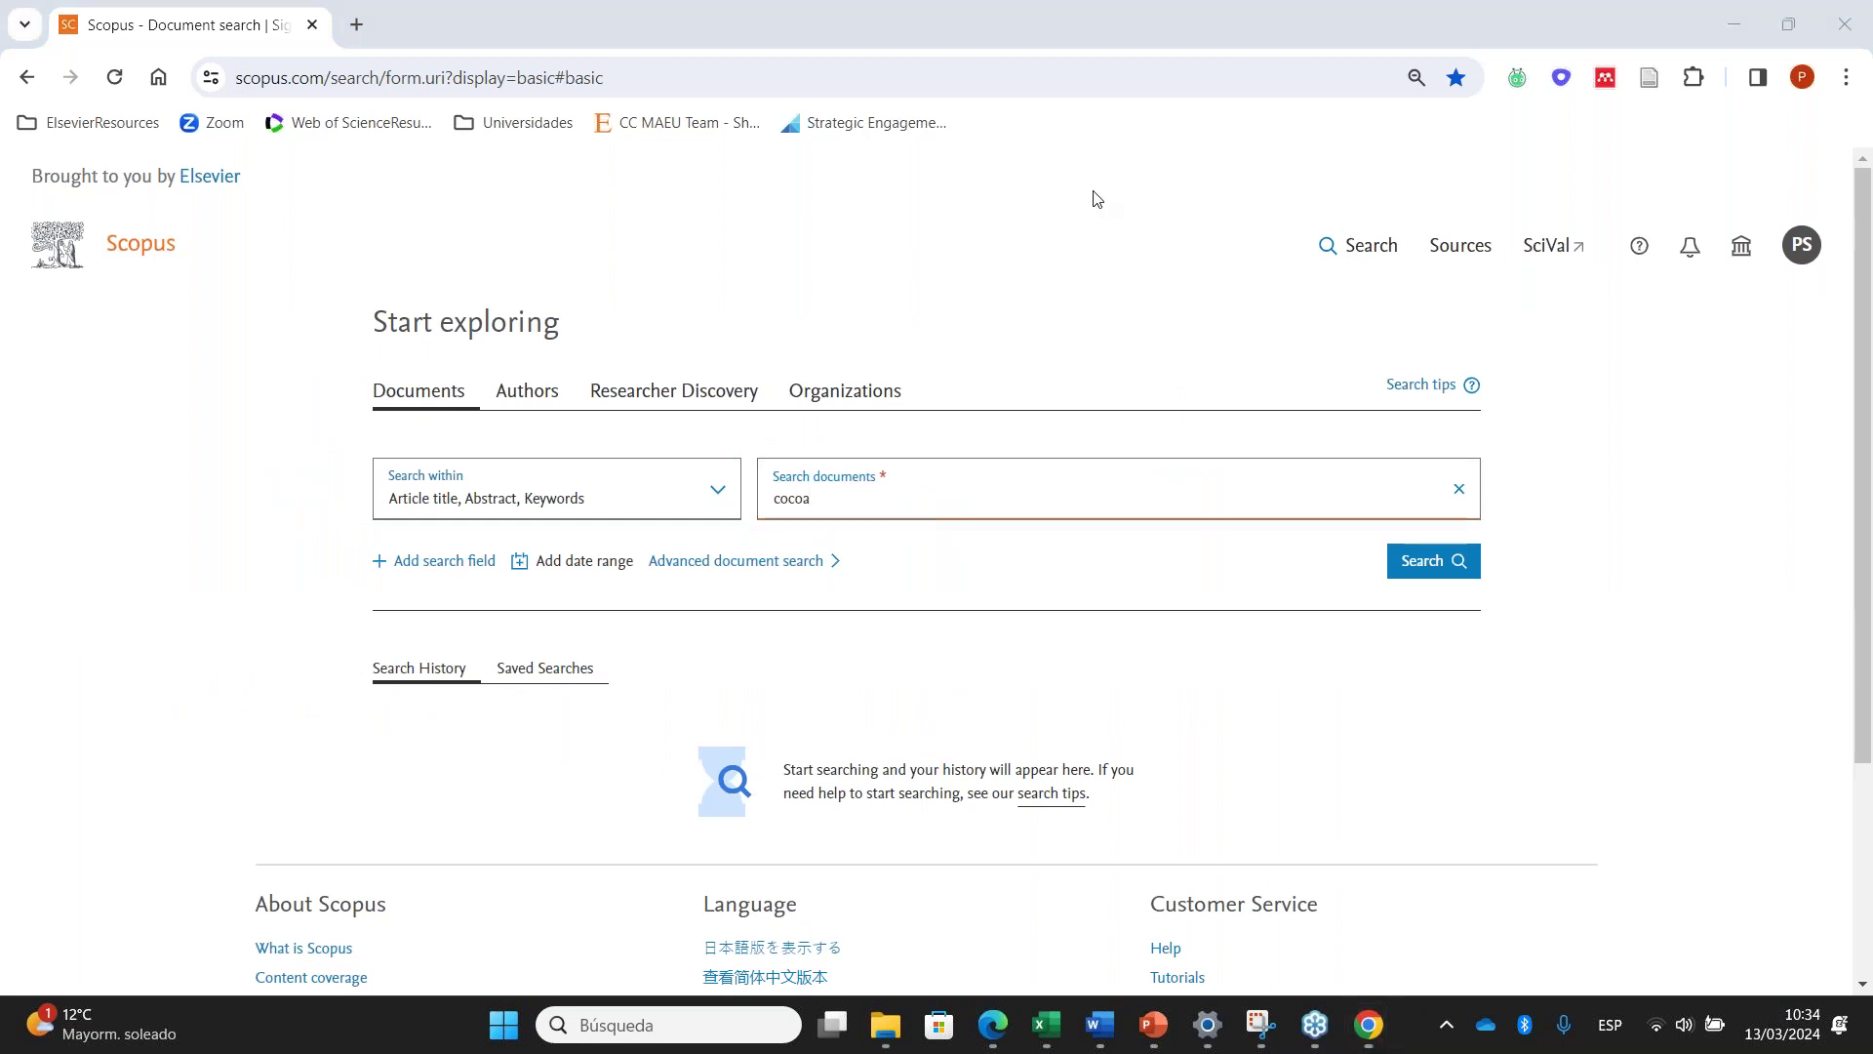
pyautogui.click(1802, 245)
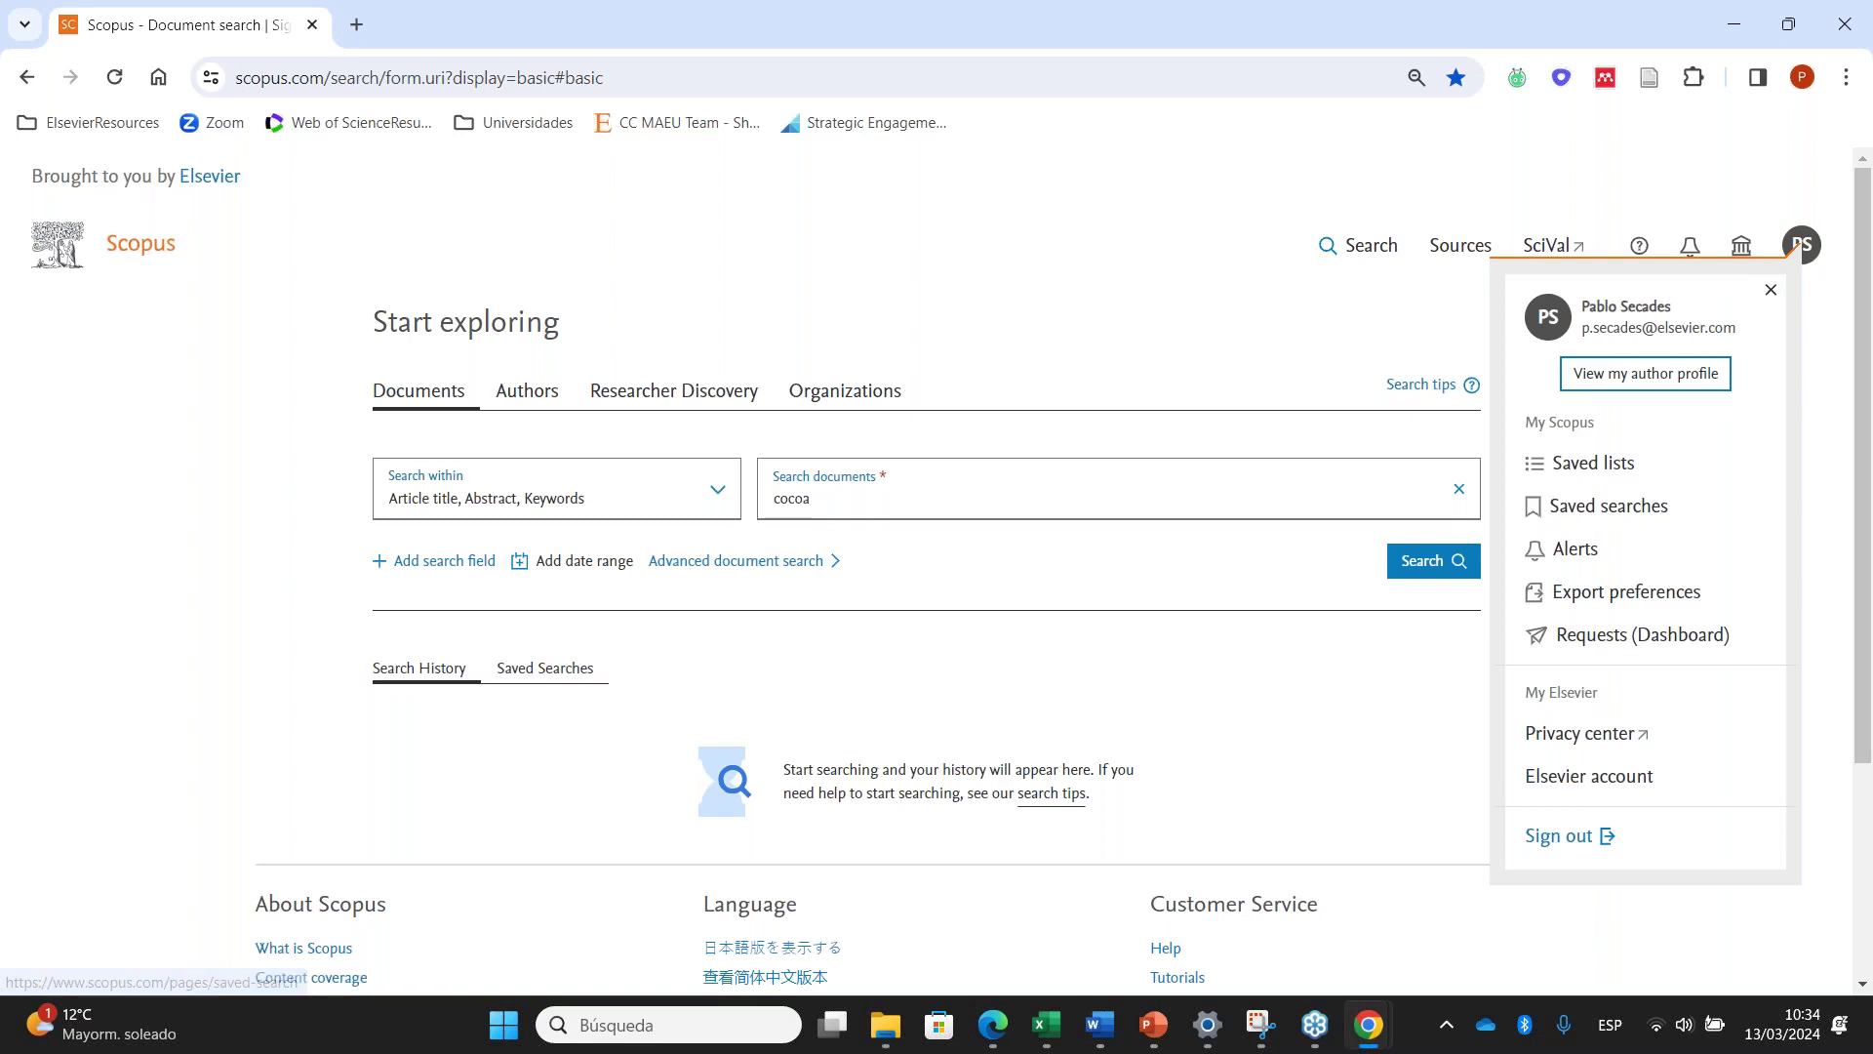
pyautogui.click(1609, 505)
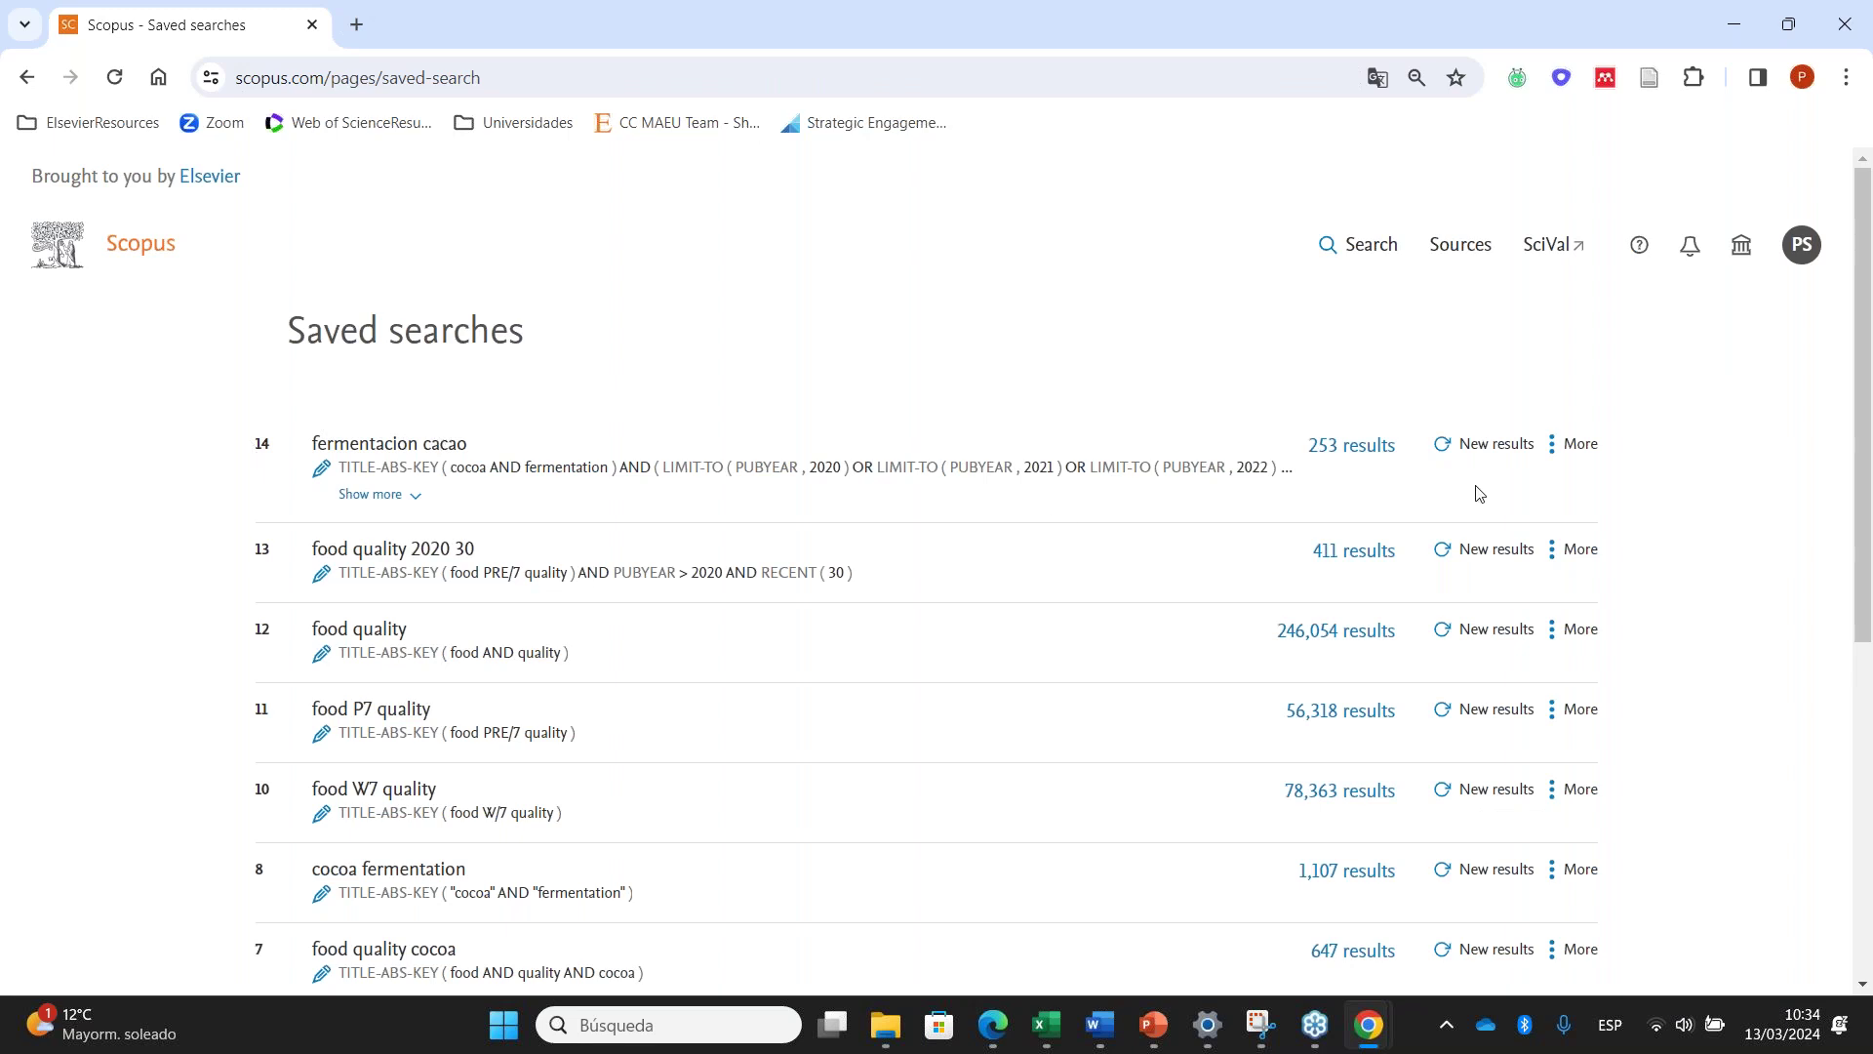
pyautogui.click(1368, 459)
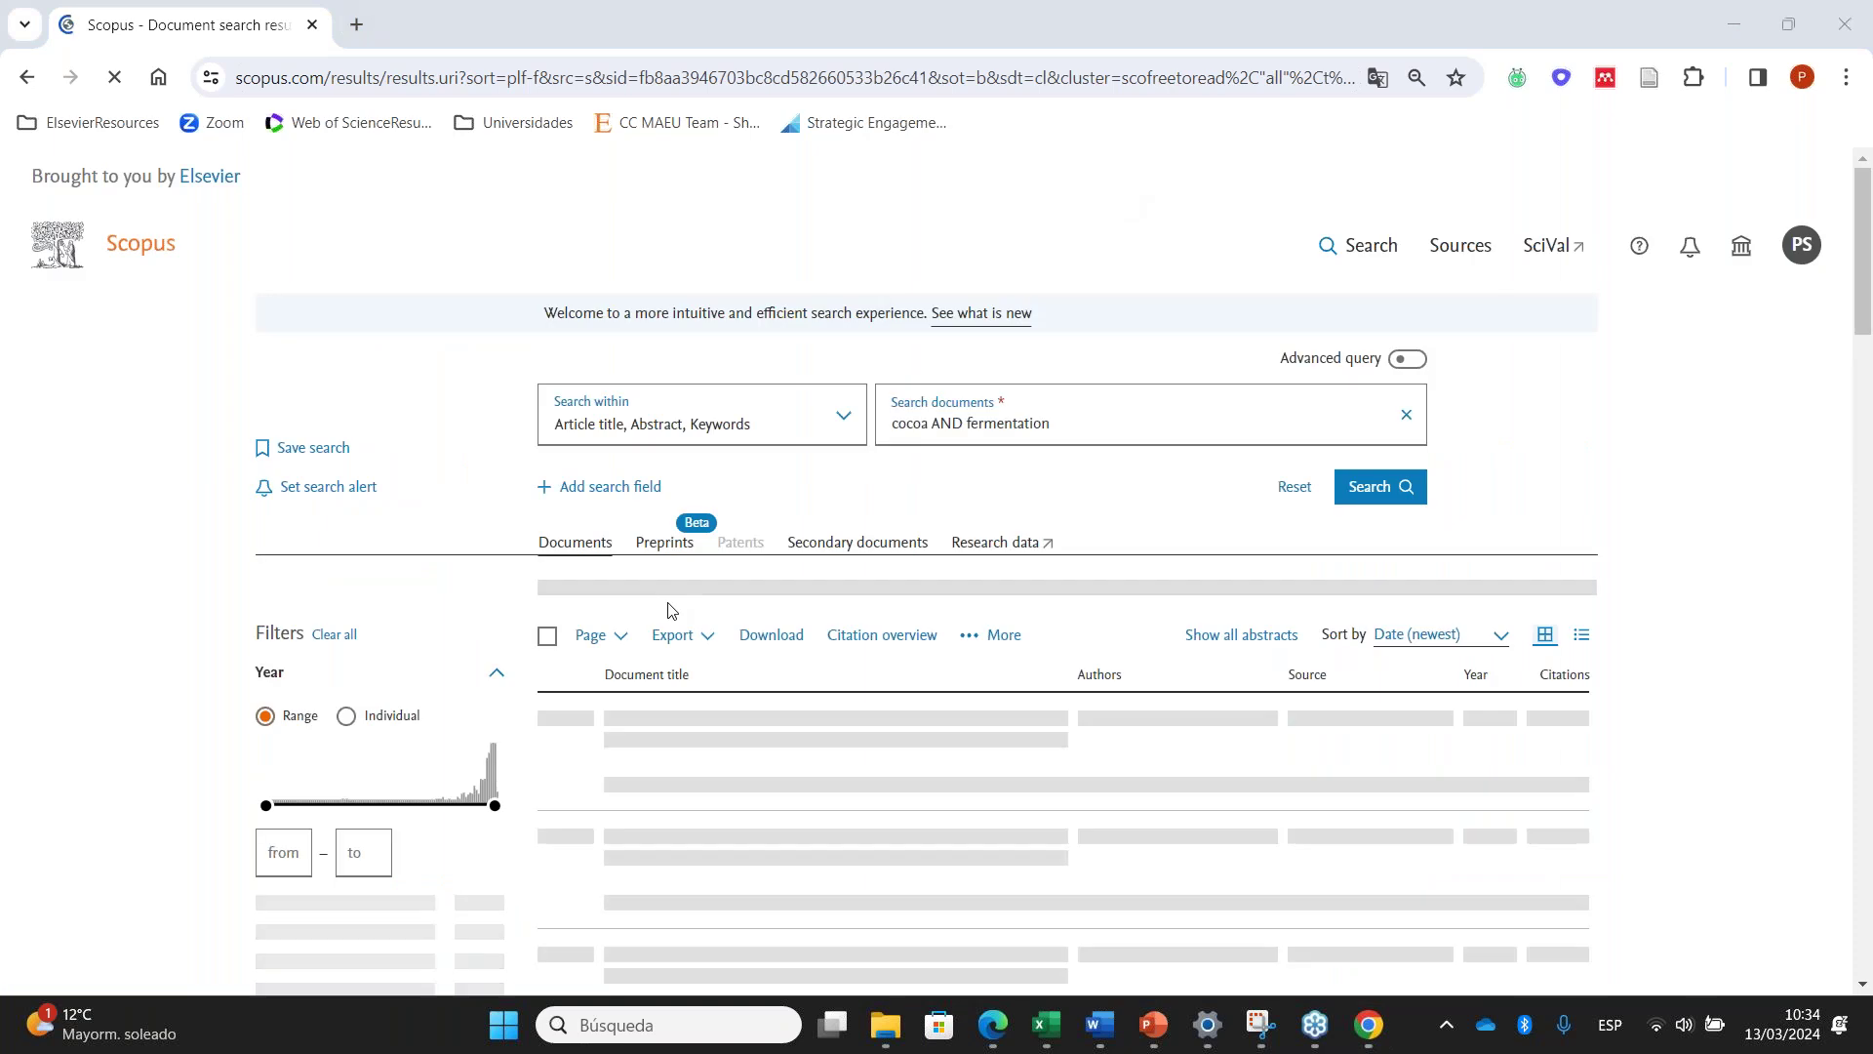
# Sort the saved search's document results by relevance
pyautogui.scroll(-3, 1318, 496)
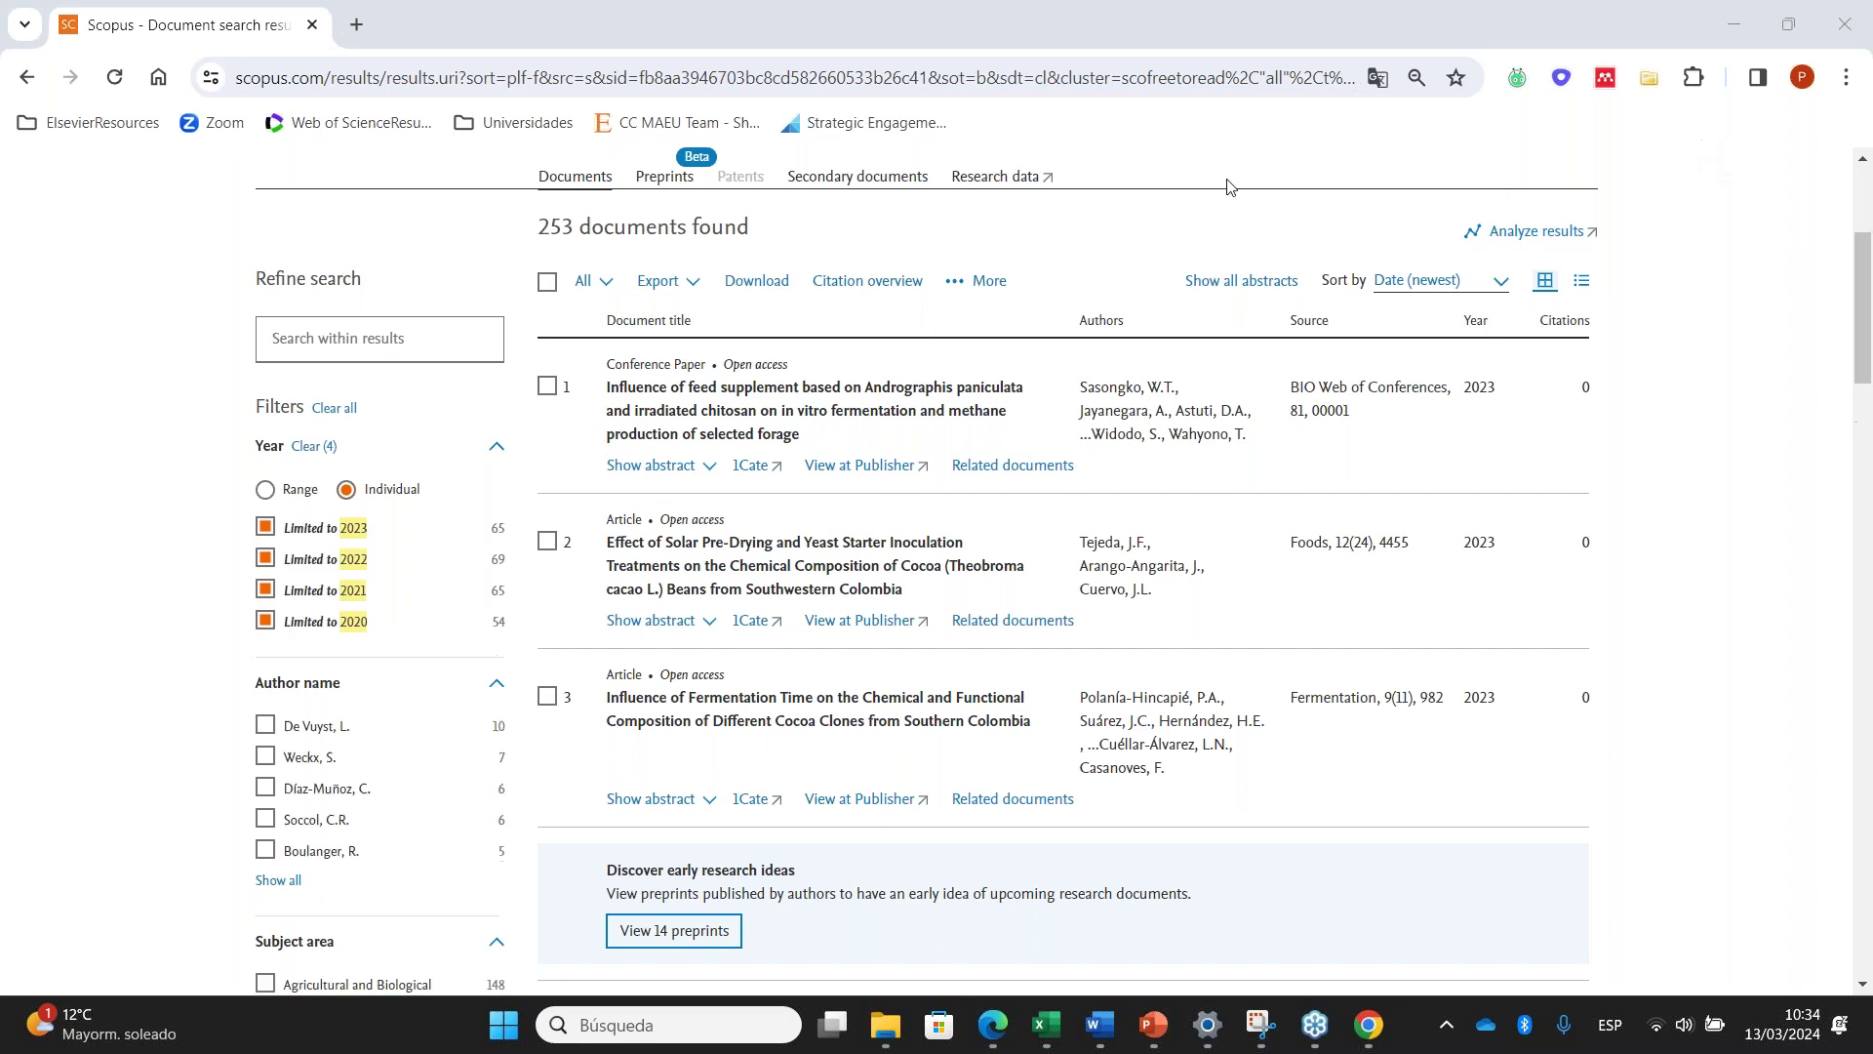
pyautogui.click(1434, 280)
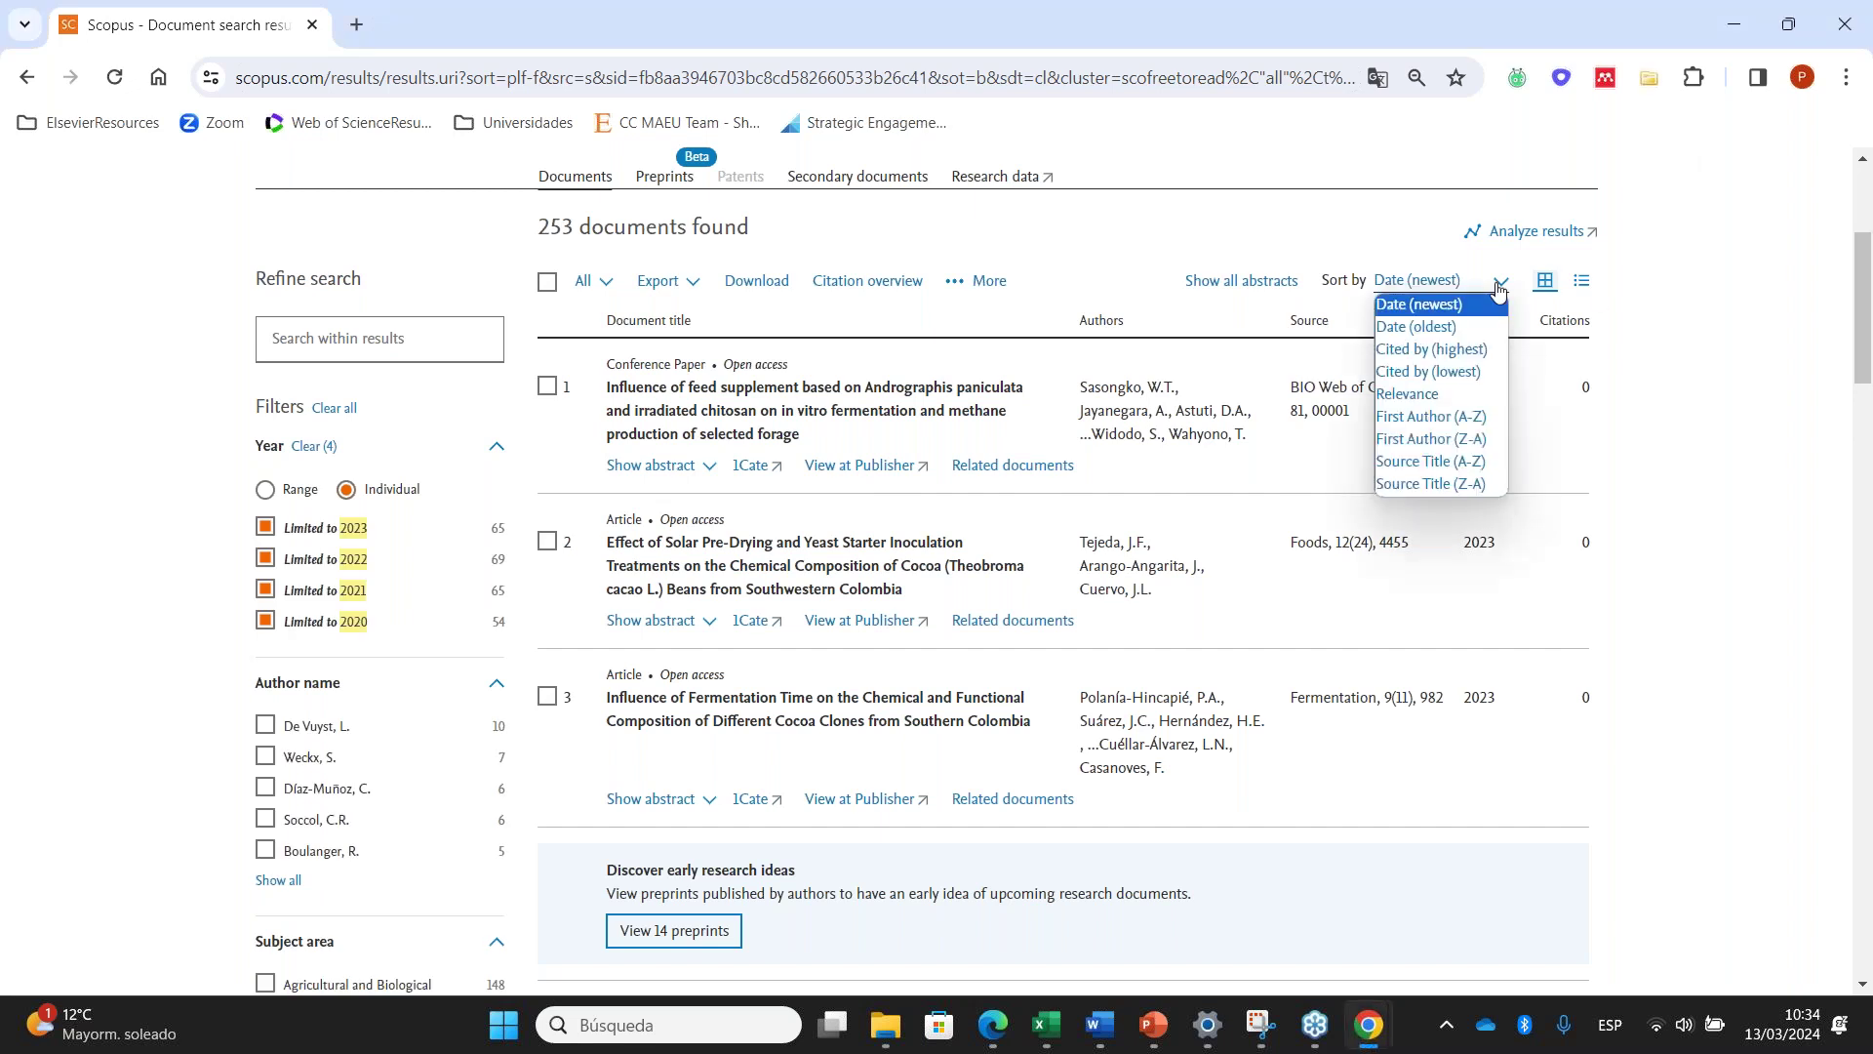
pyautogui.click(1415, 399)
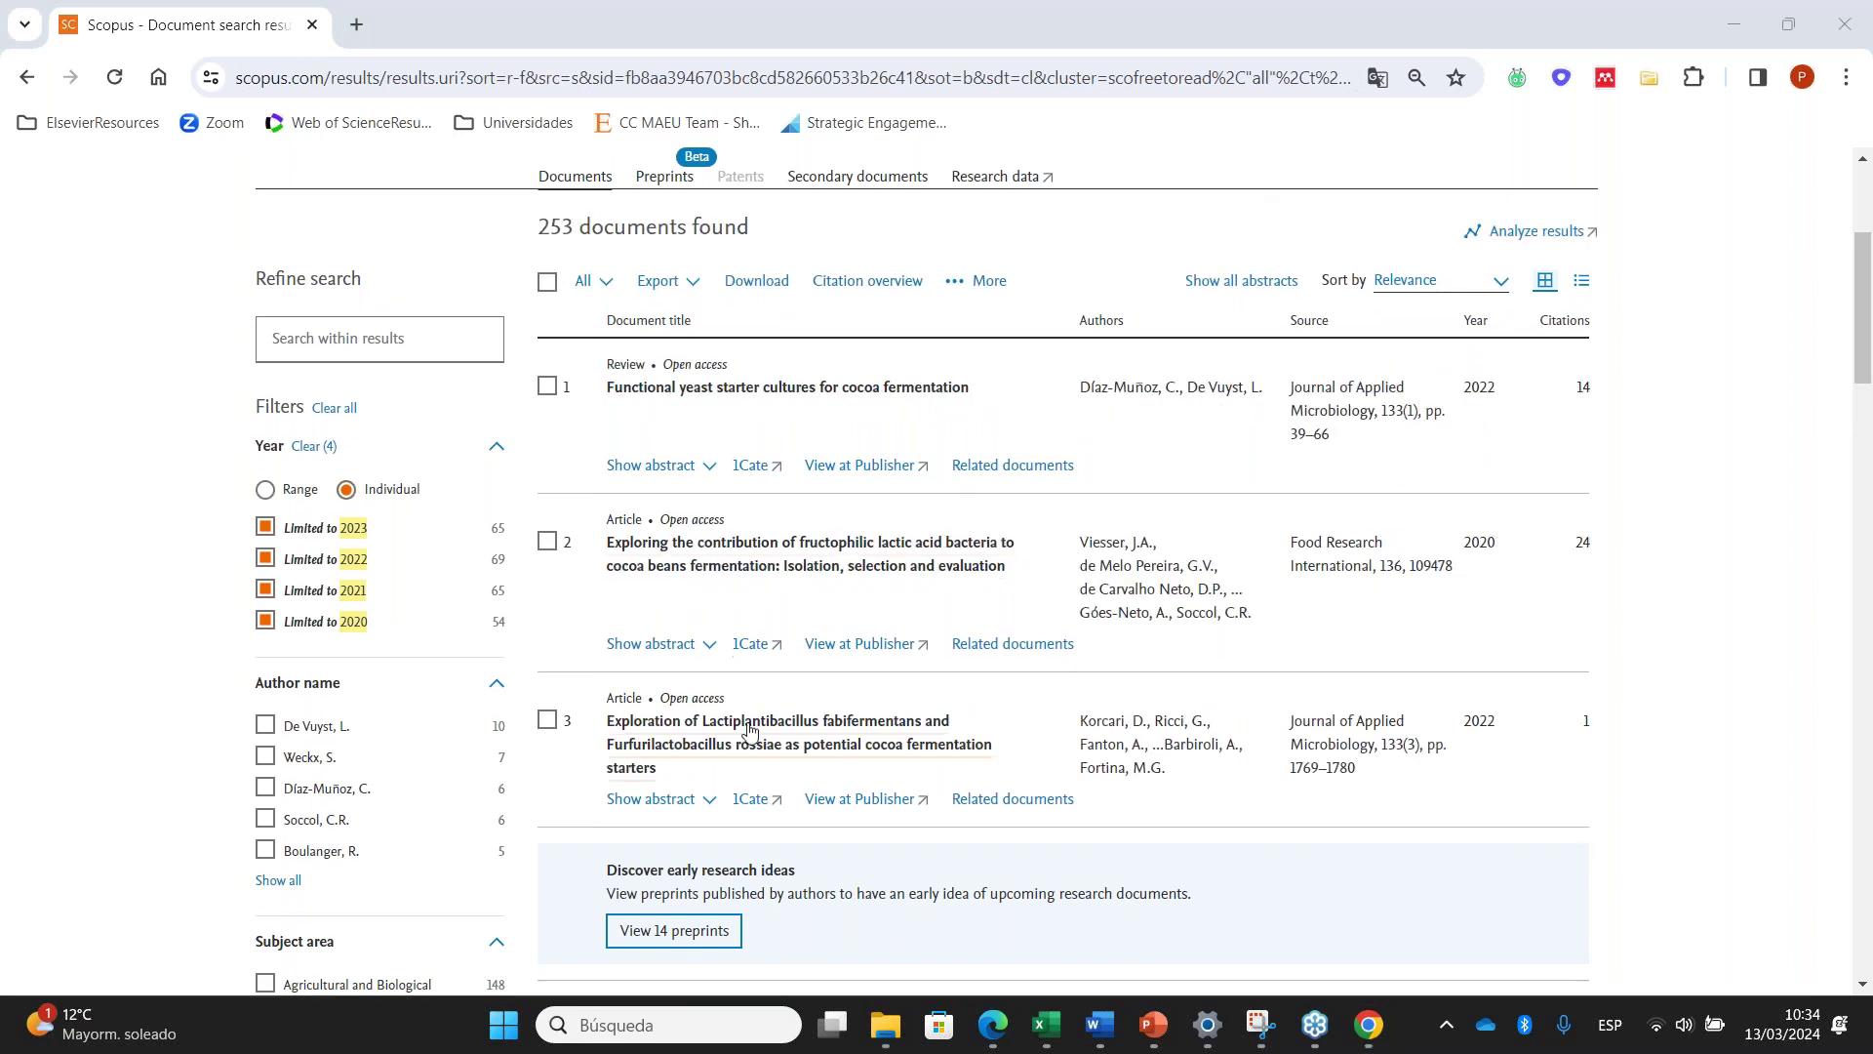
# Open the record of "Exploring the contribution of fructophilic lactic acid bacteria to cocoa beans fermentation" and try to download the document
pyautogui.click(767, 557)
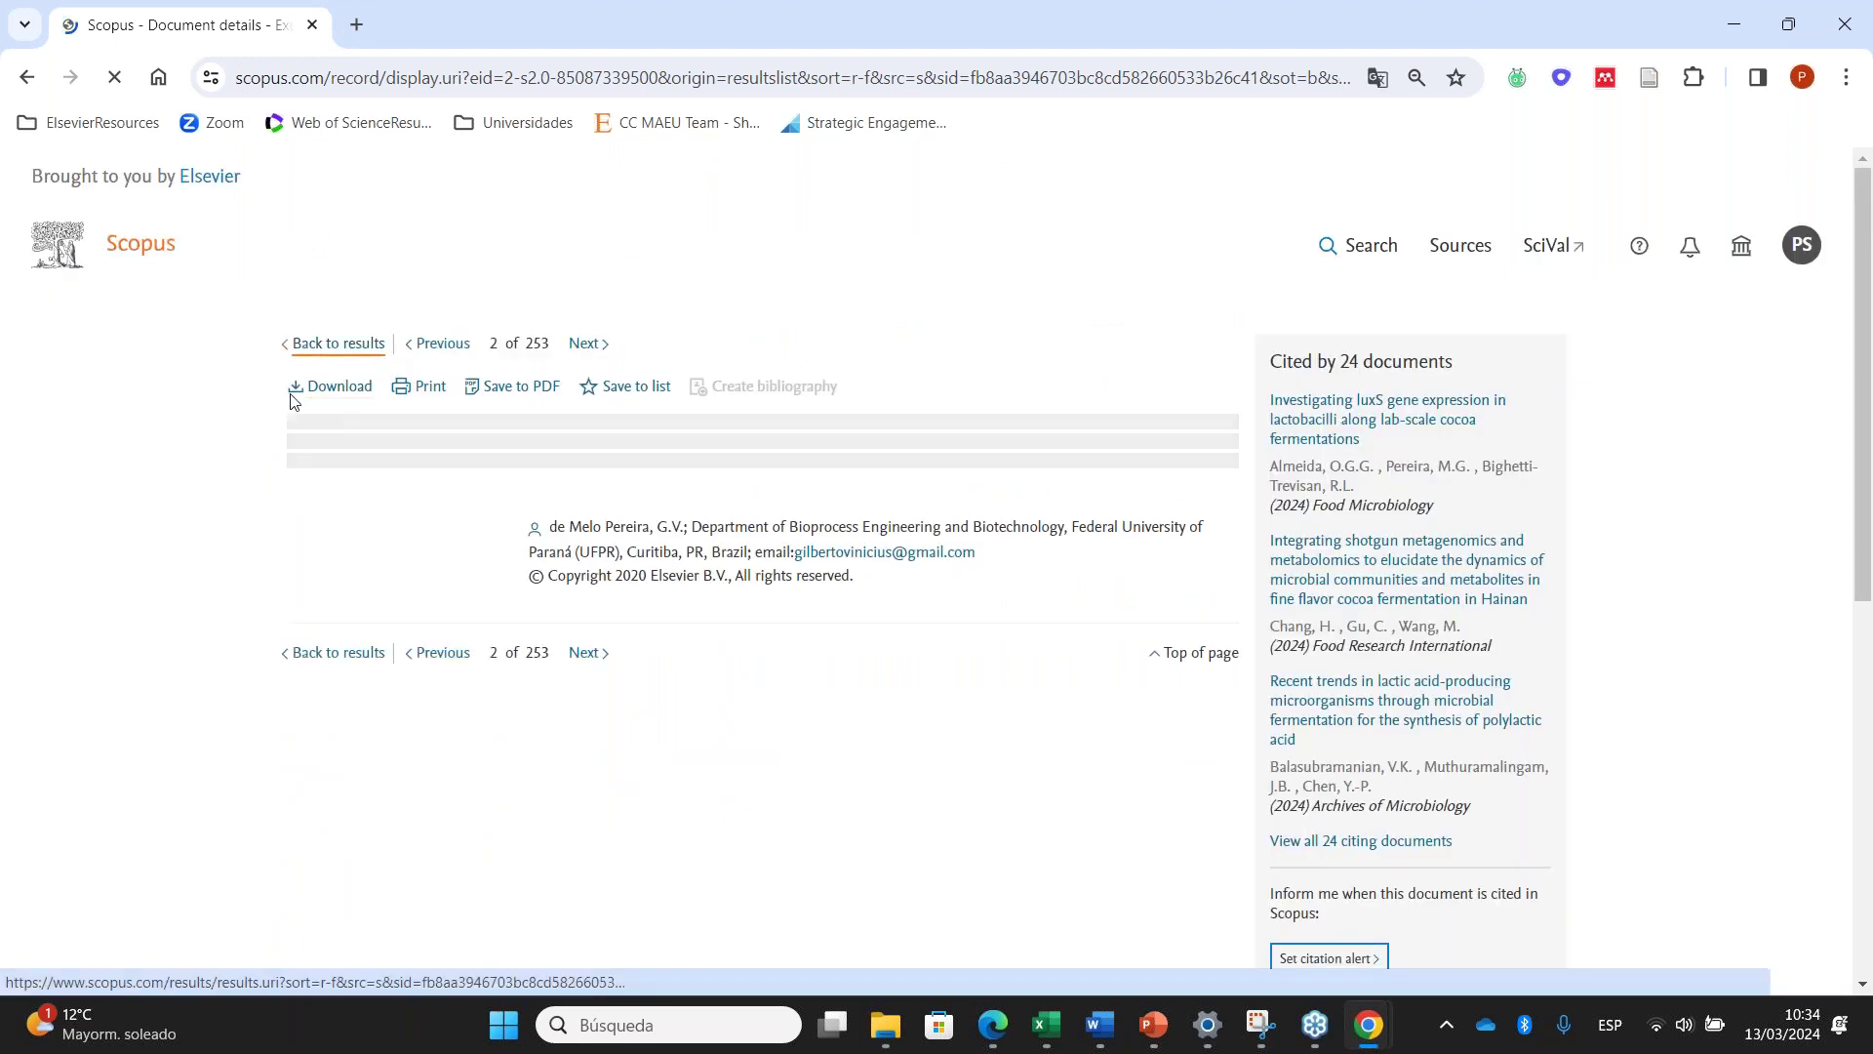
pyautogui.click(335, 386)
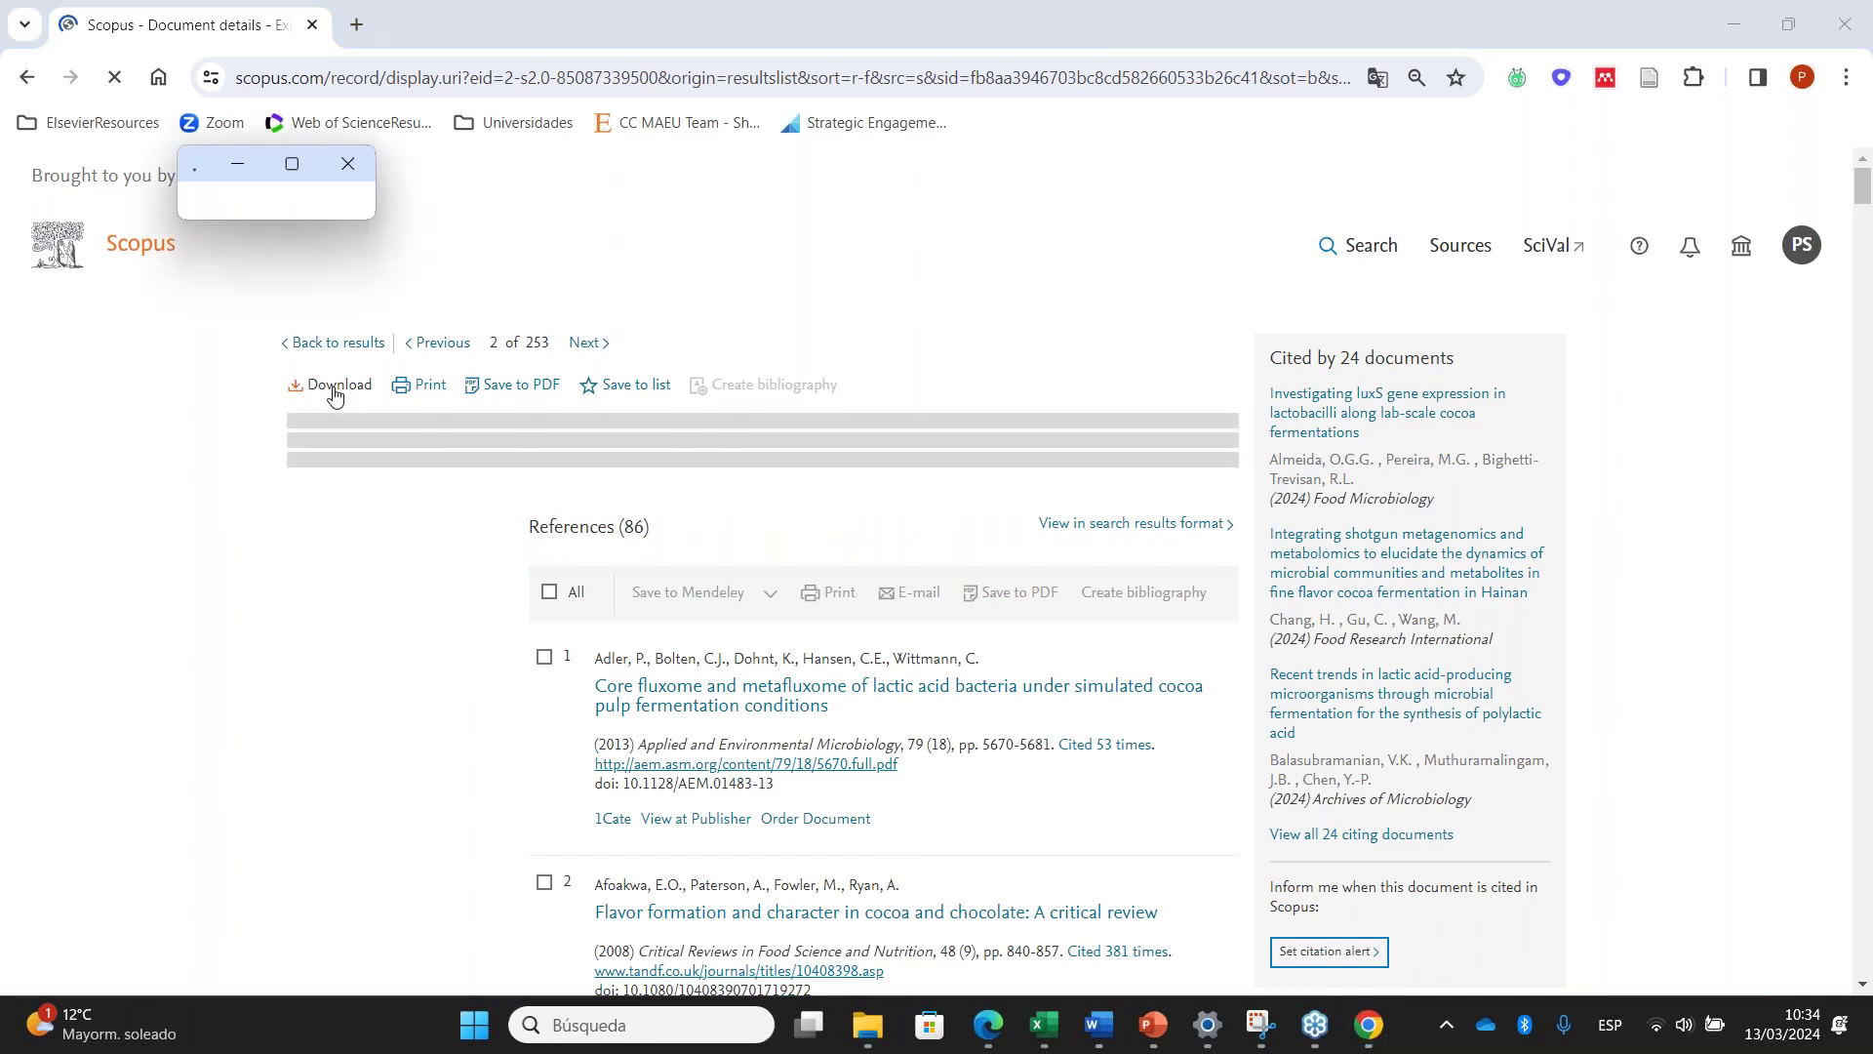
pyautogui.click(338, 391)
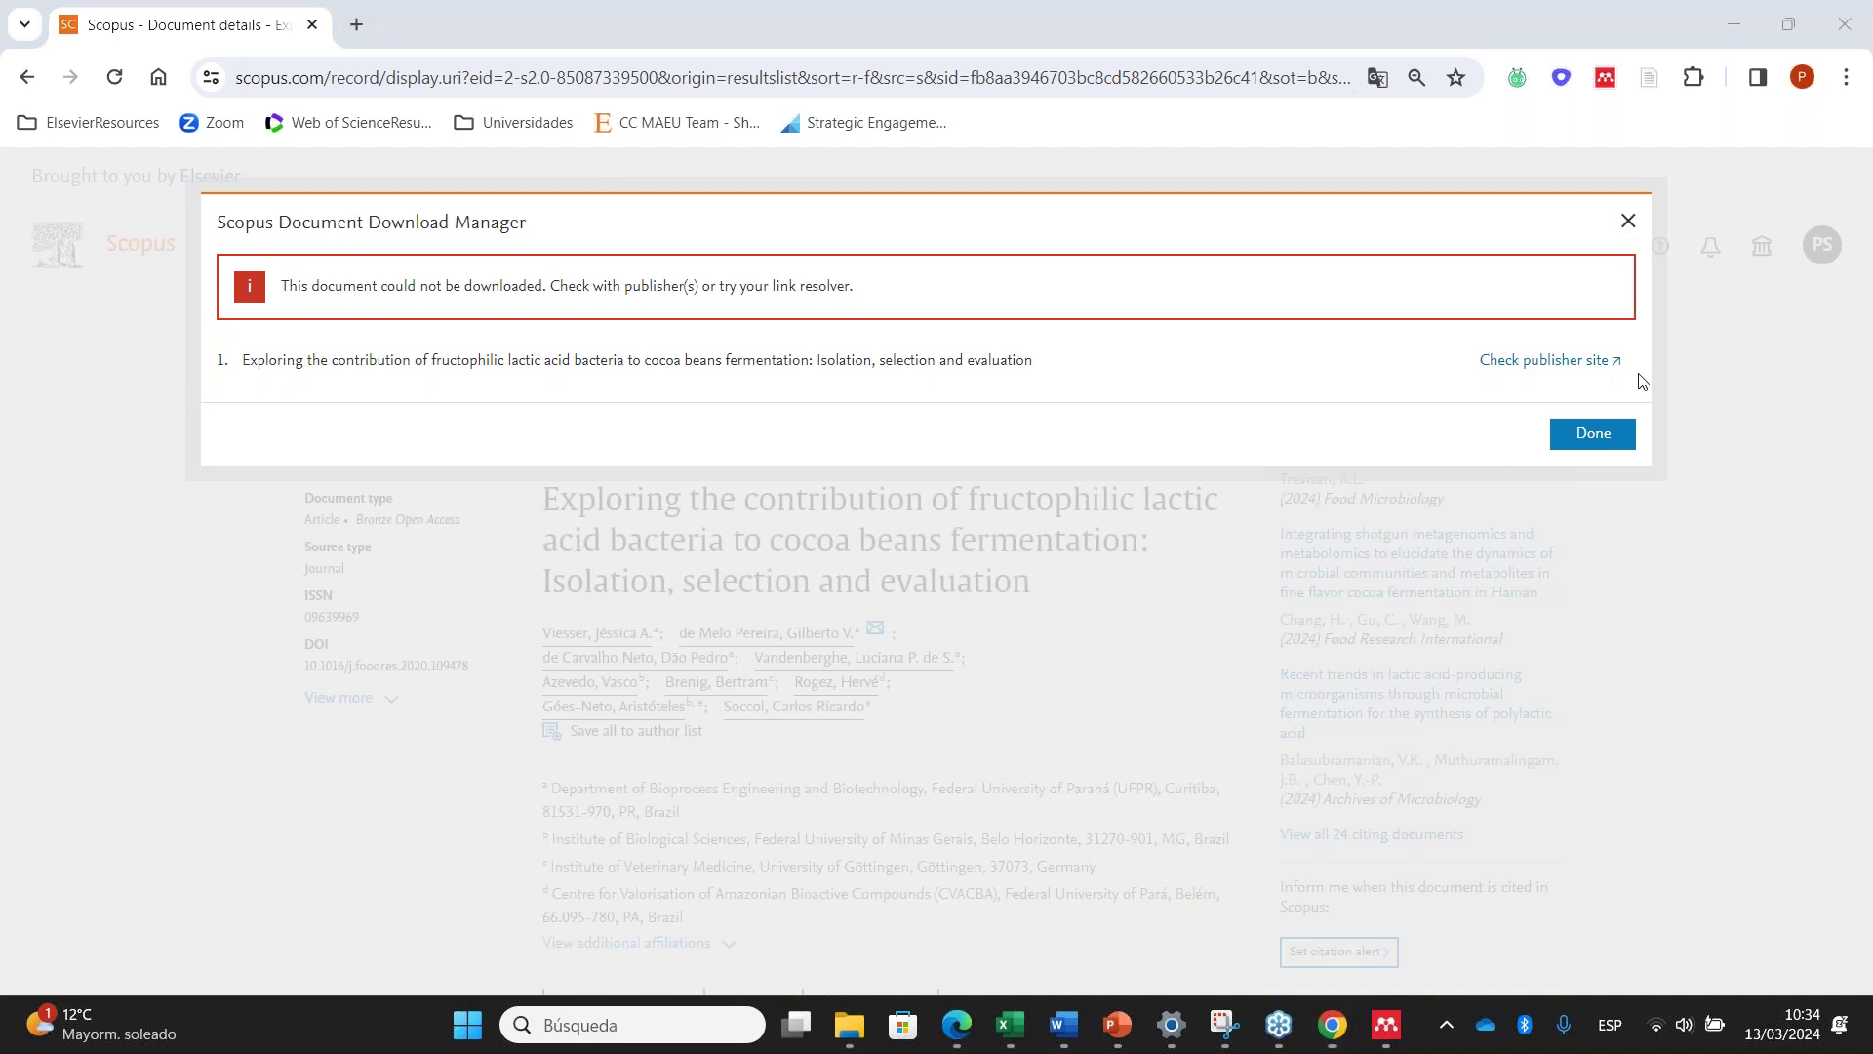
# Dismiss the Download Manager message and save the fructophilic lactic acid bacteria document's citation information as a PDF
pyautogui.click(1630, 220)
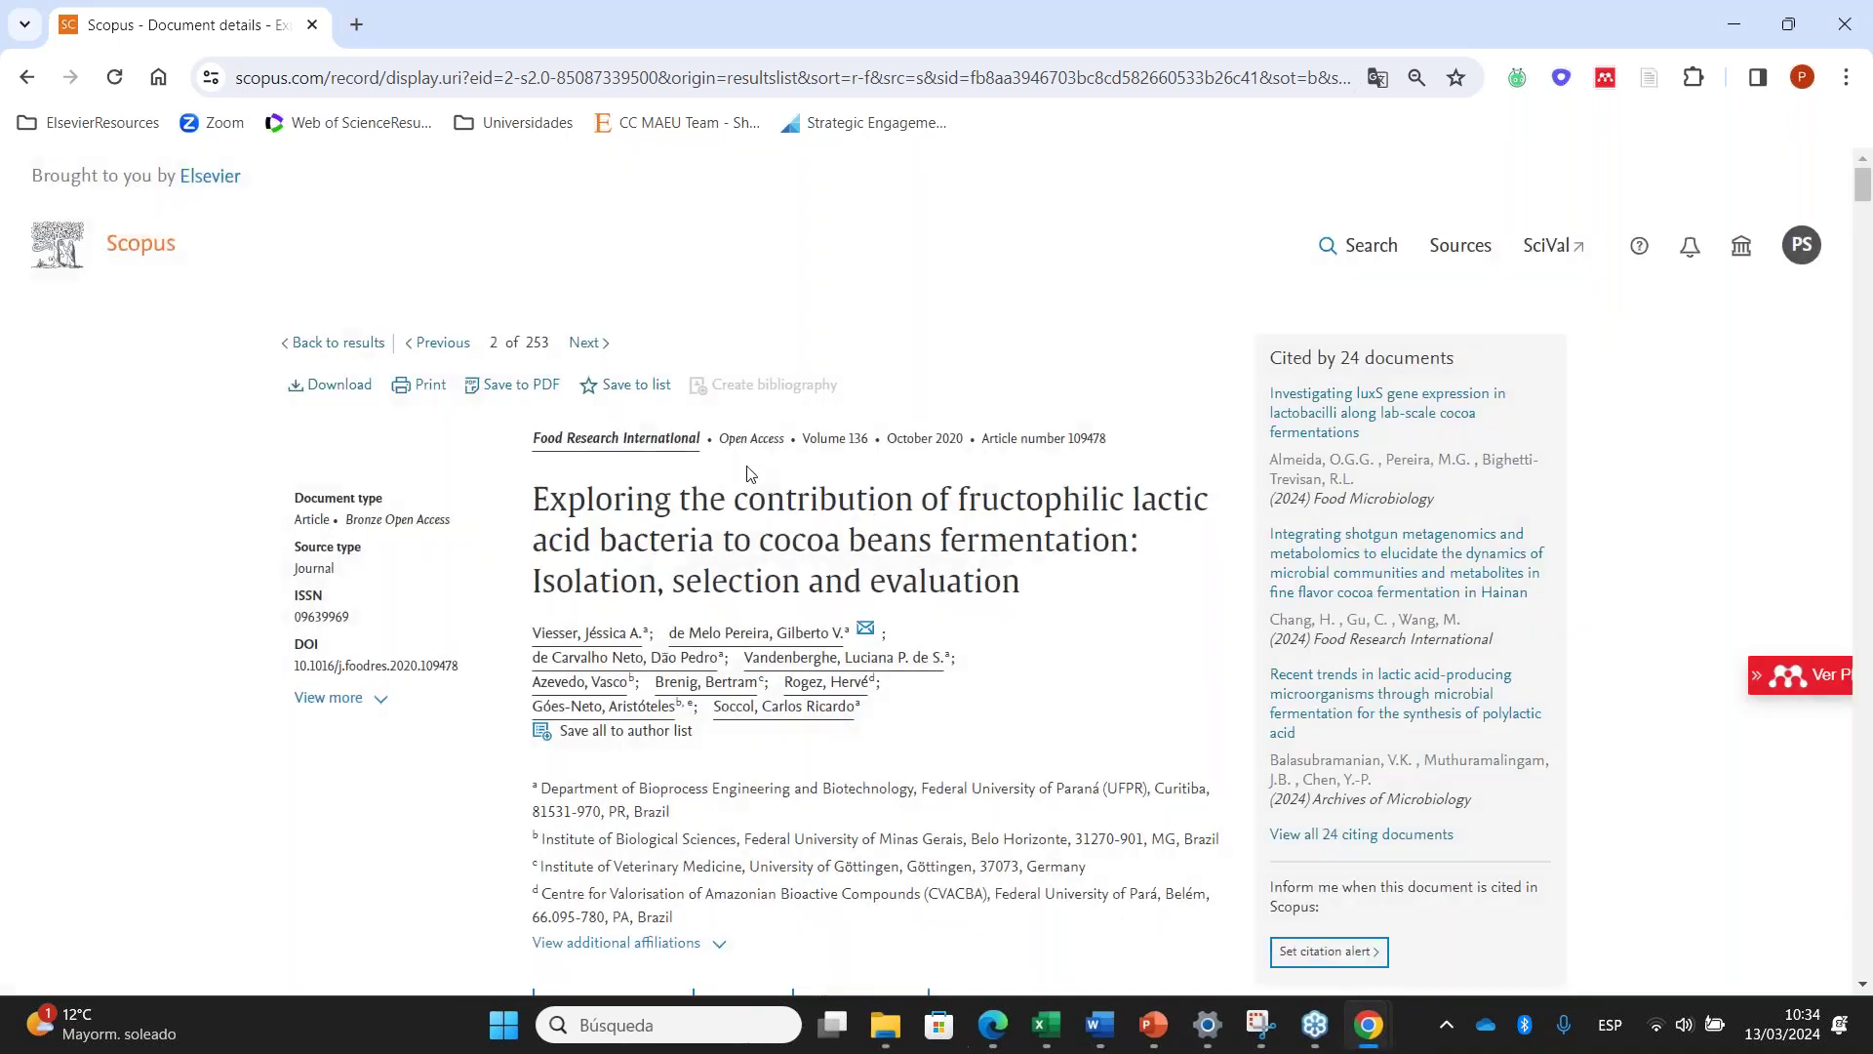
pyautogui.click(505, 387)
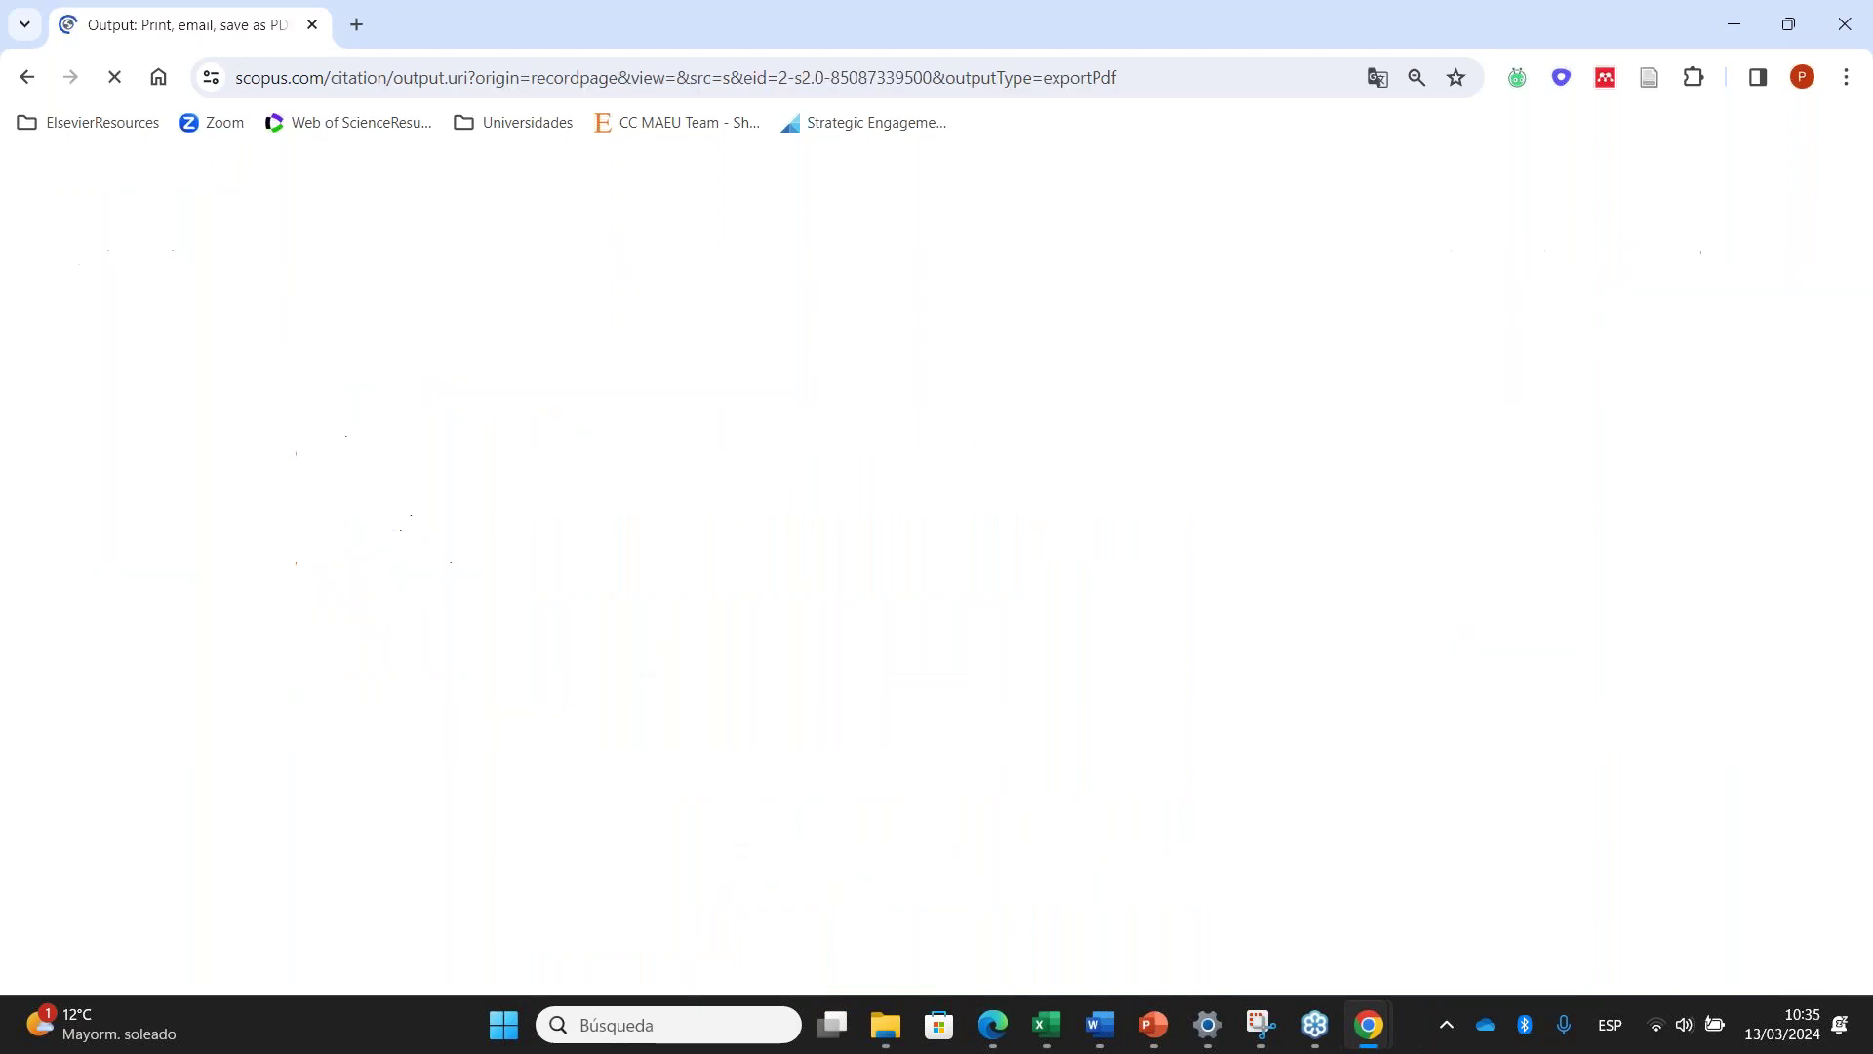
pyautogui.scroll(-5, 568, 637)
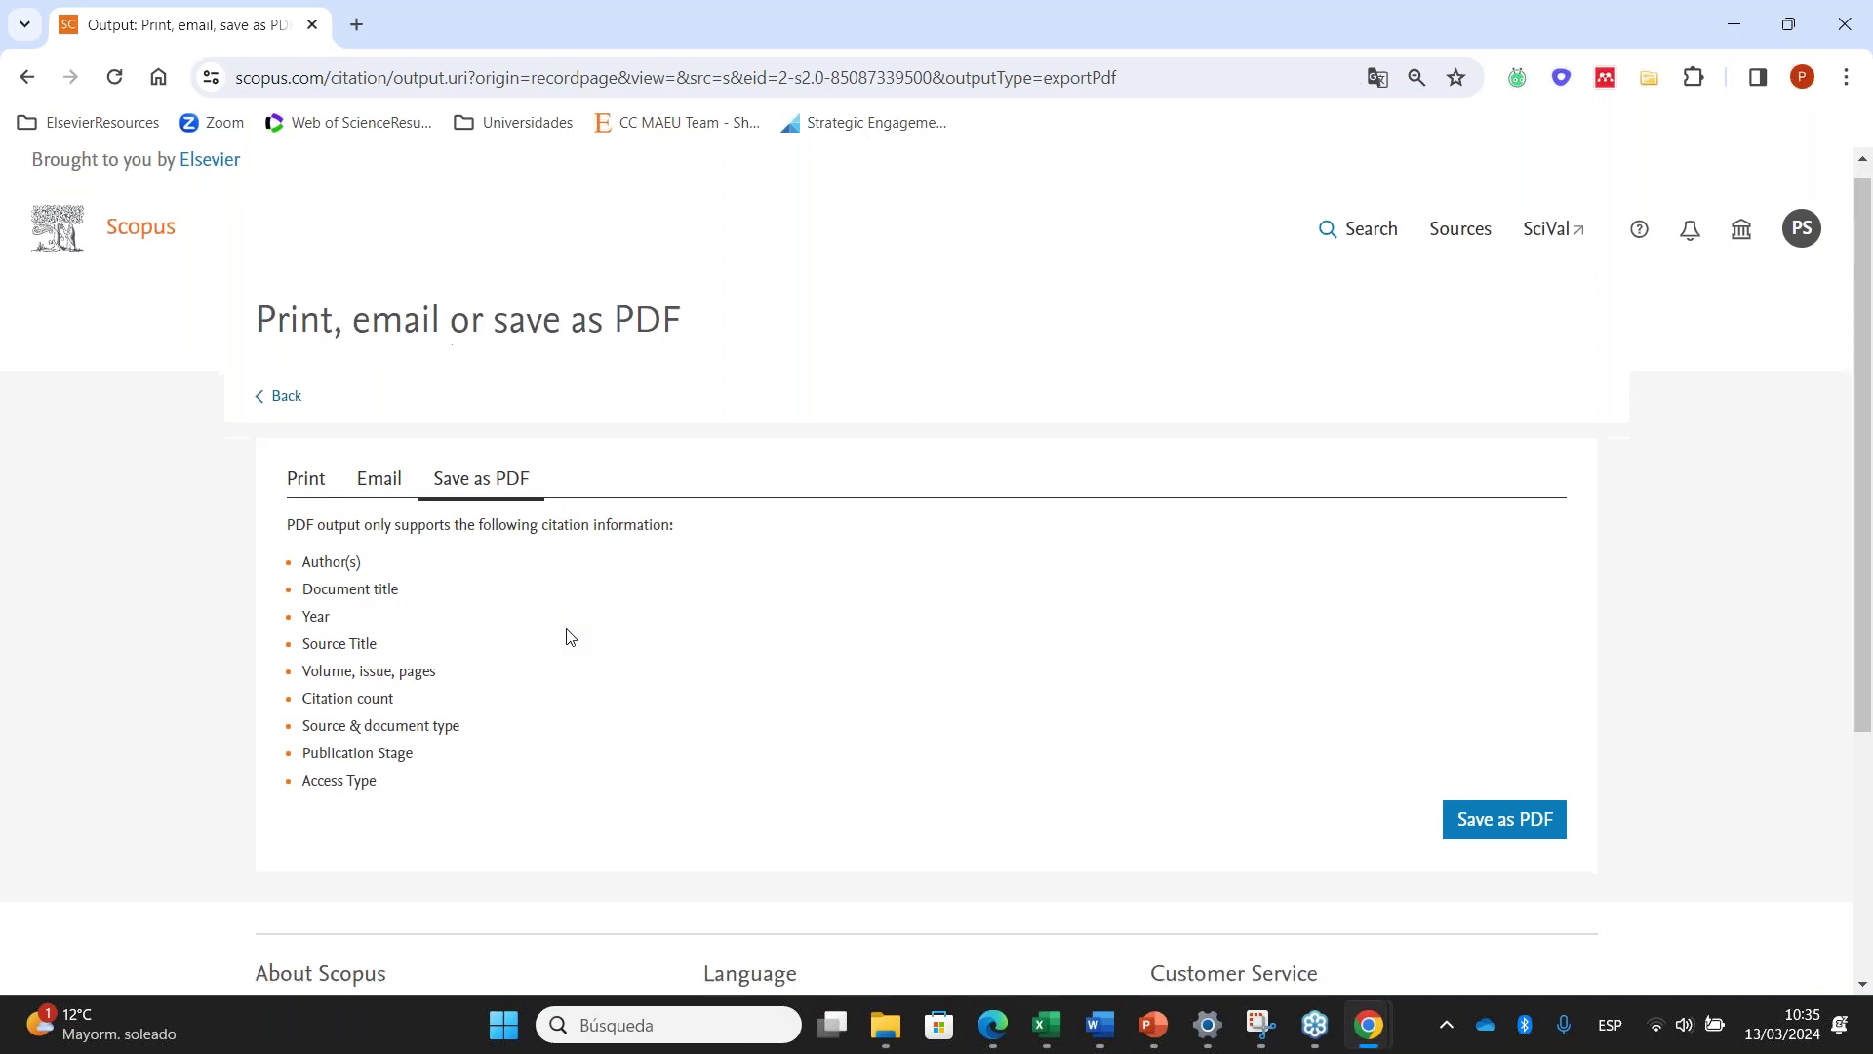
pyautogui.scroll(1, 569, 636)
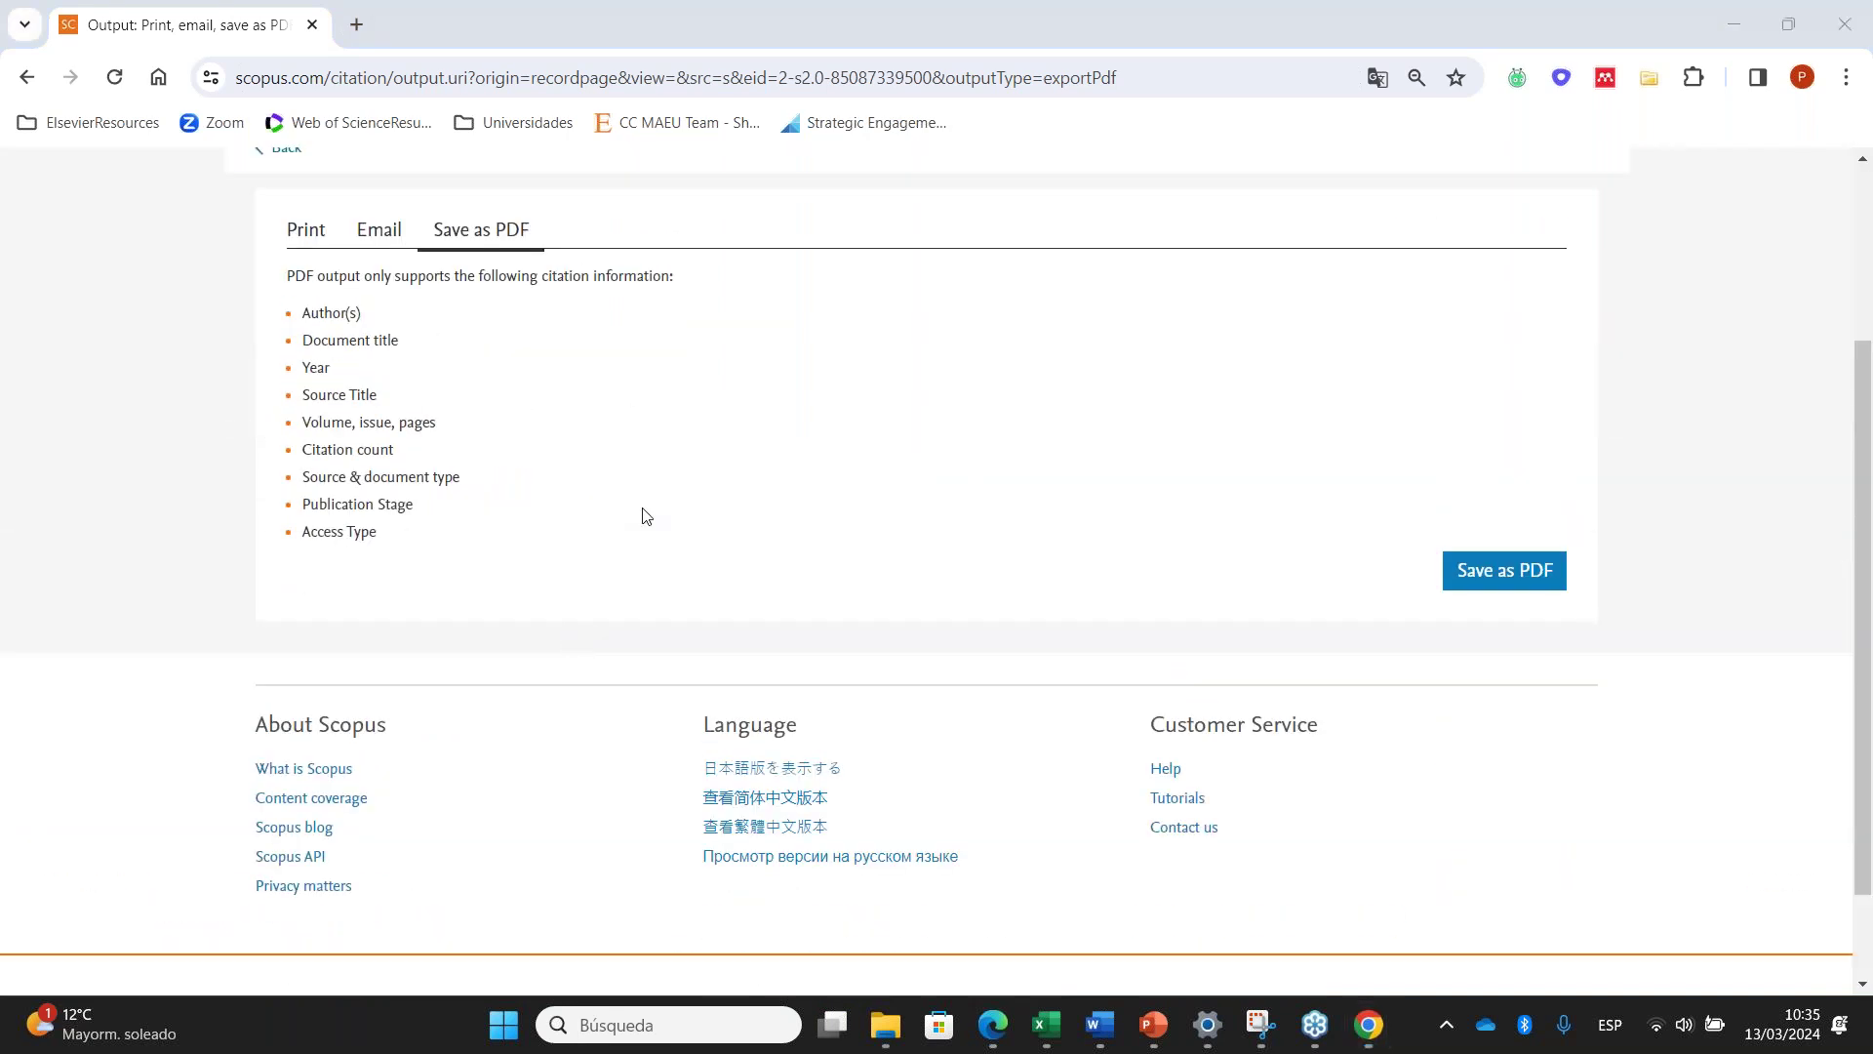
pyautogui.click(1535, 573)
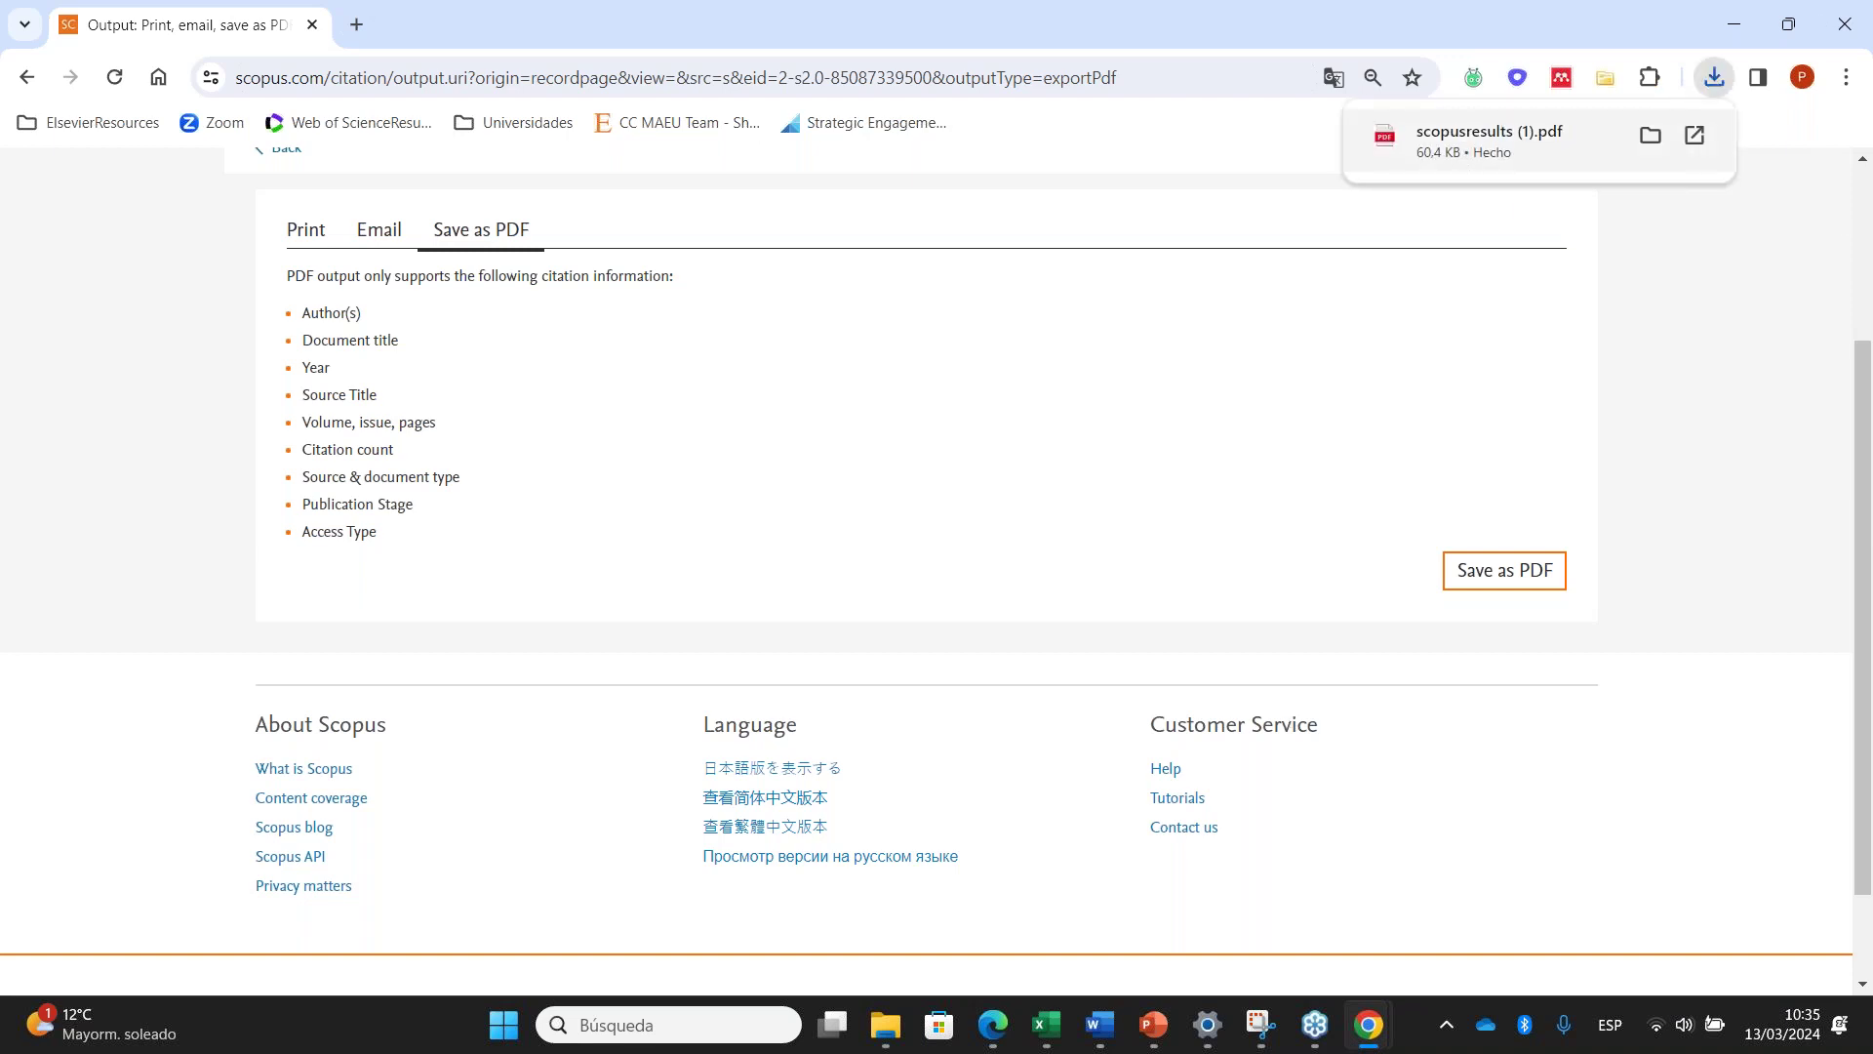
# Open the downloaded scopusresults (1).pdf, look over the exported citation information and close the file
pyautogui.click(1463, 144)
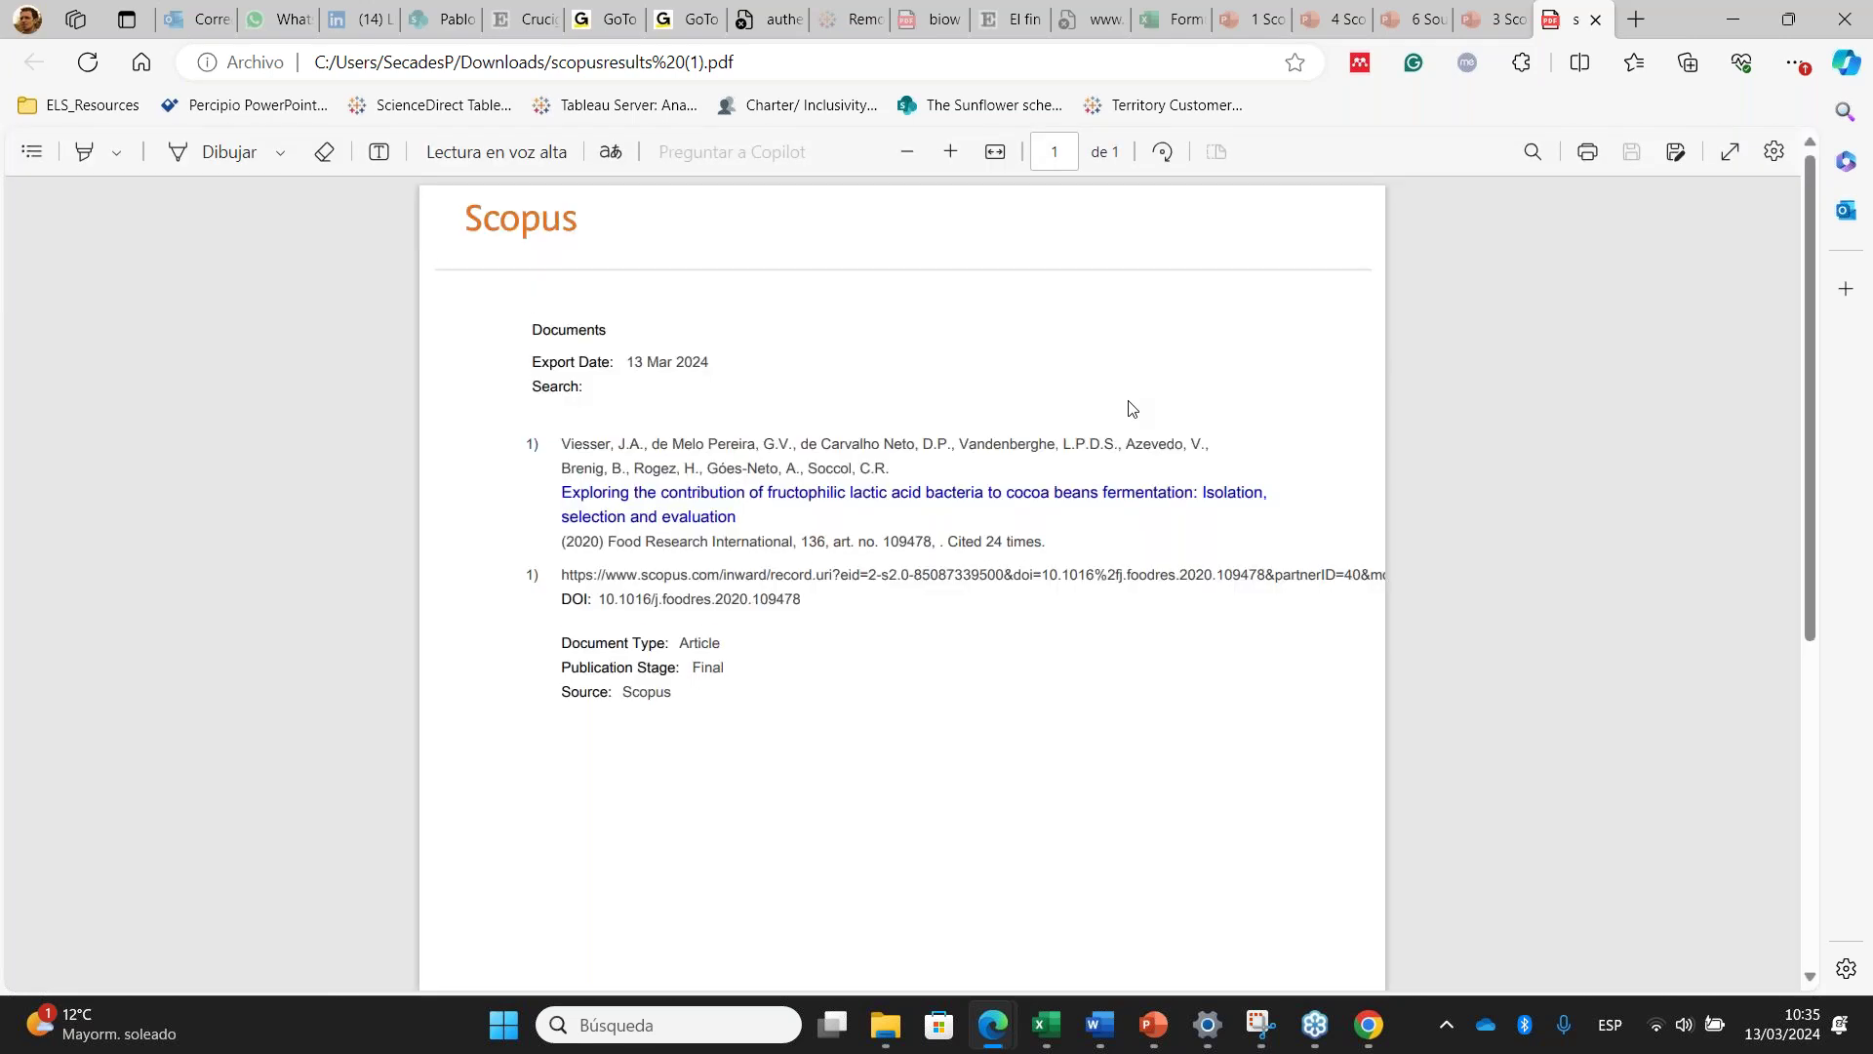
pyautogui.scroll(-5, 1131, 408)
pyautogui.scroll(5, 1136, 395)
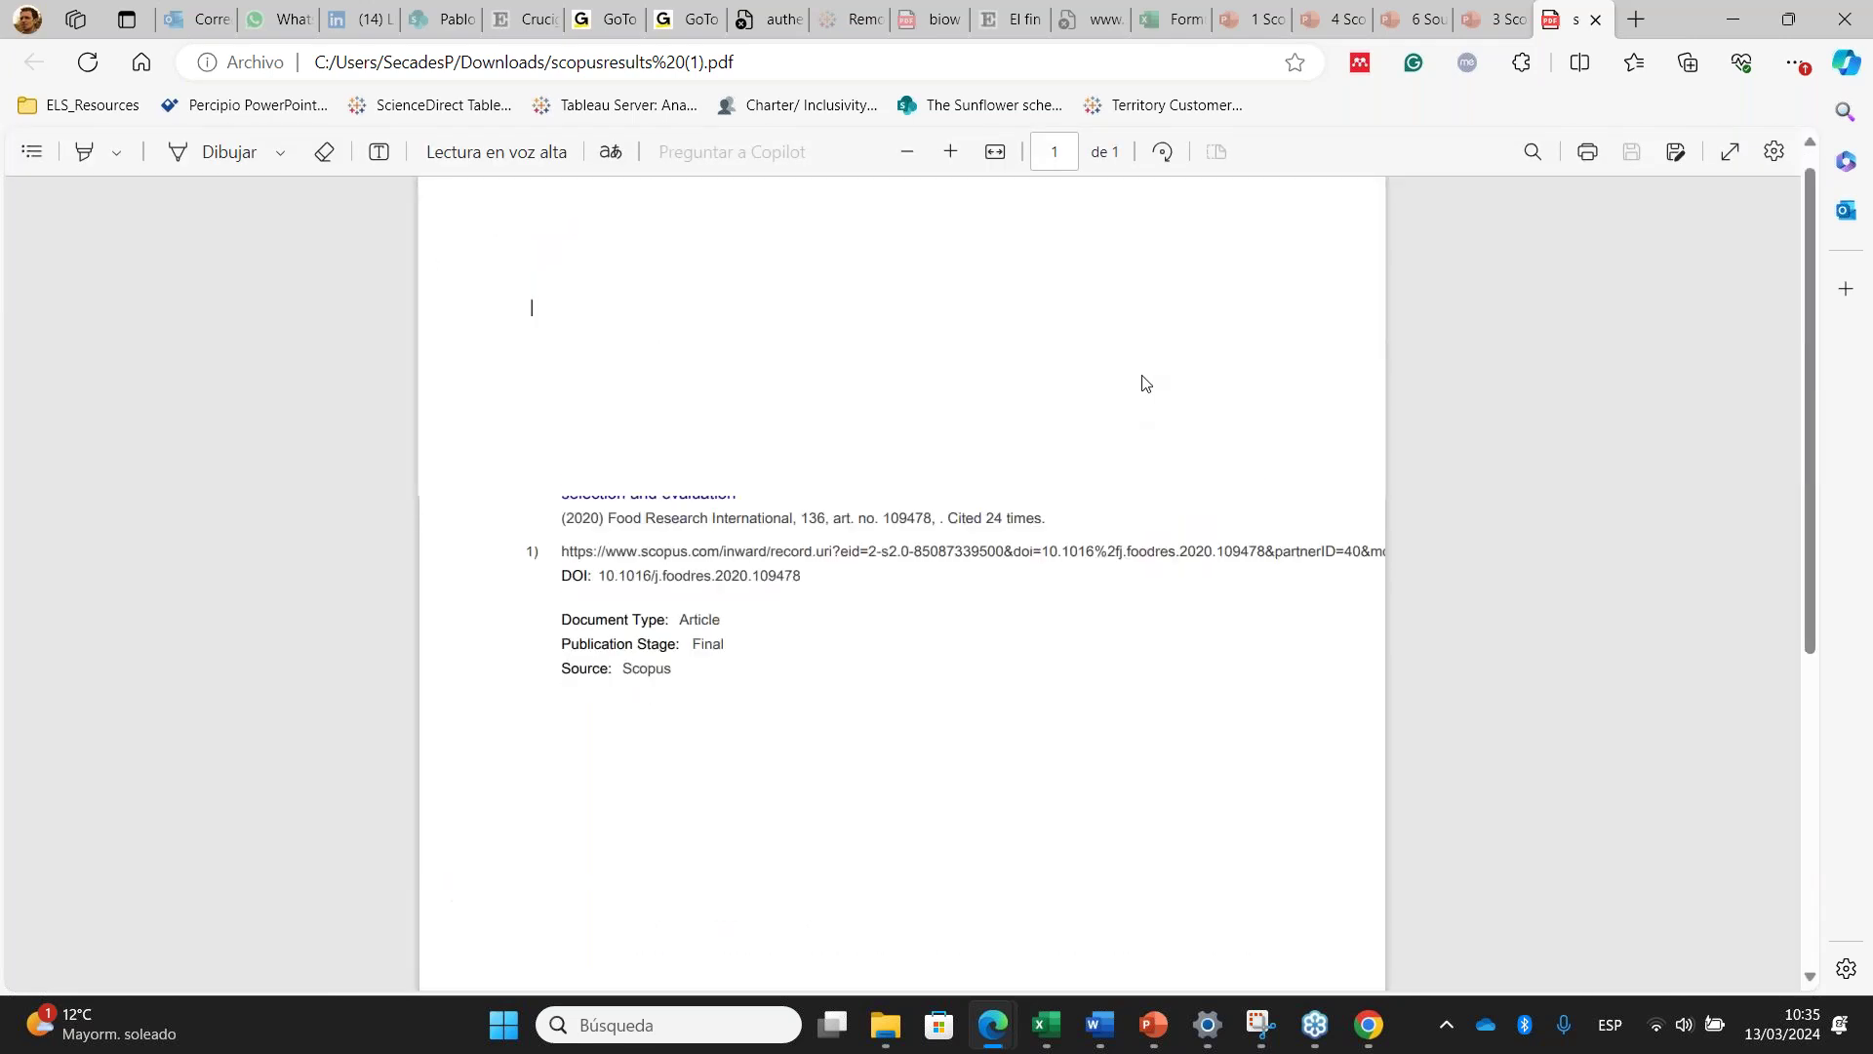
pyautogui.click(1596, 21)
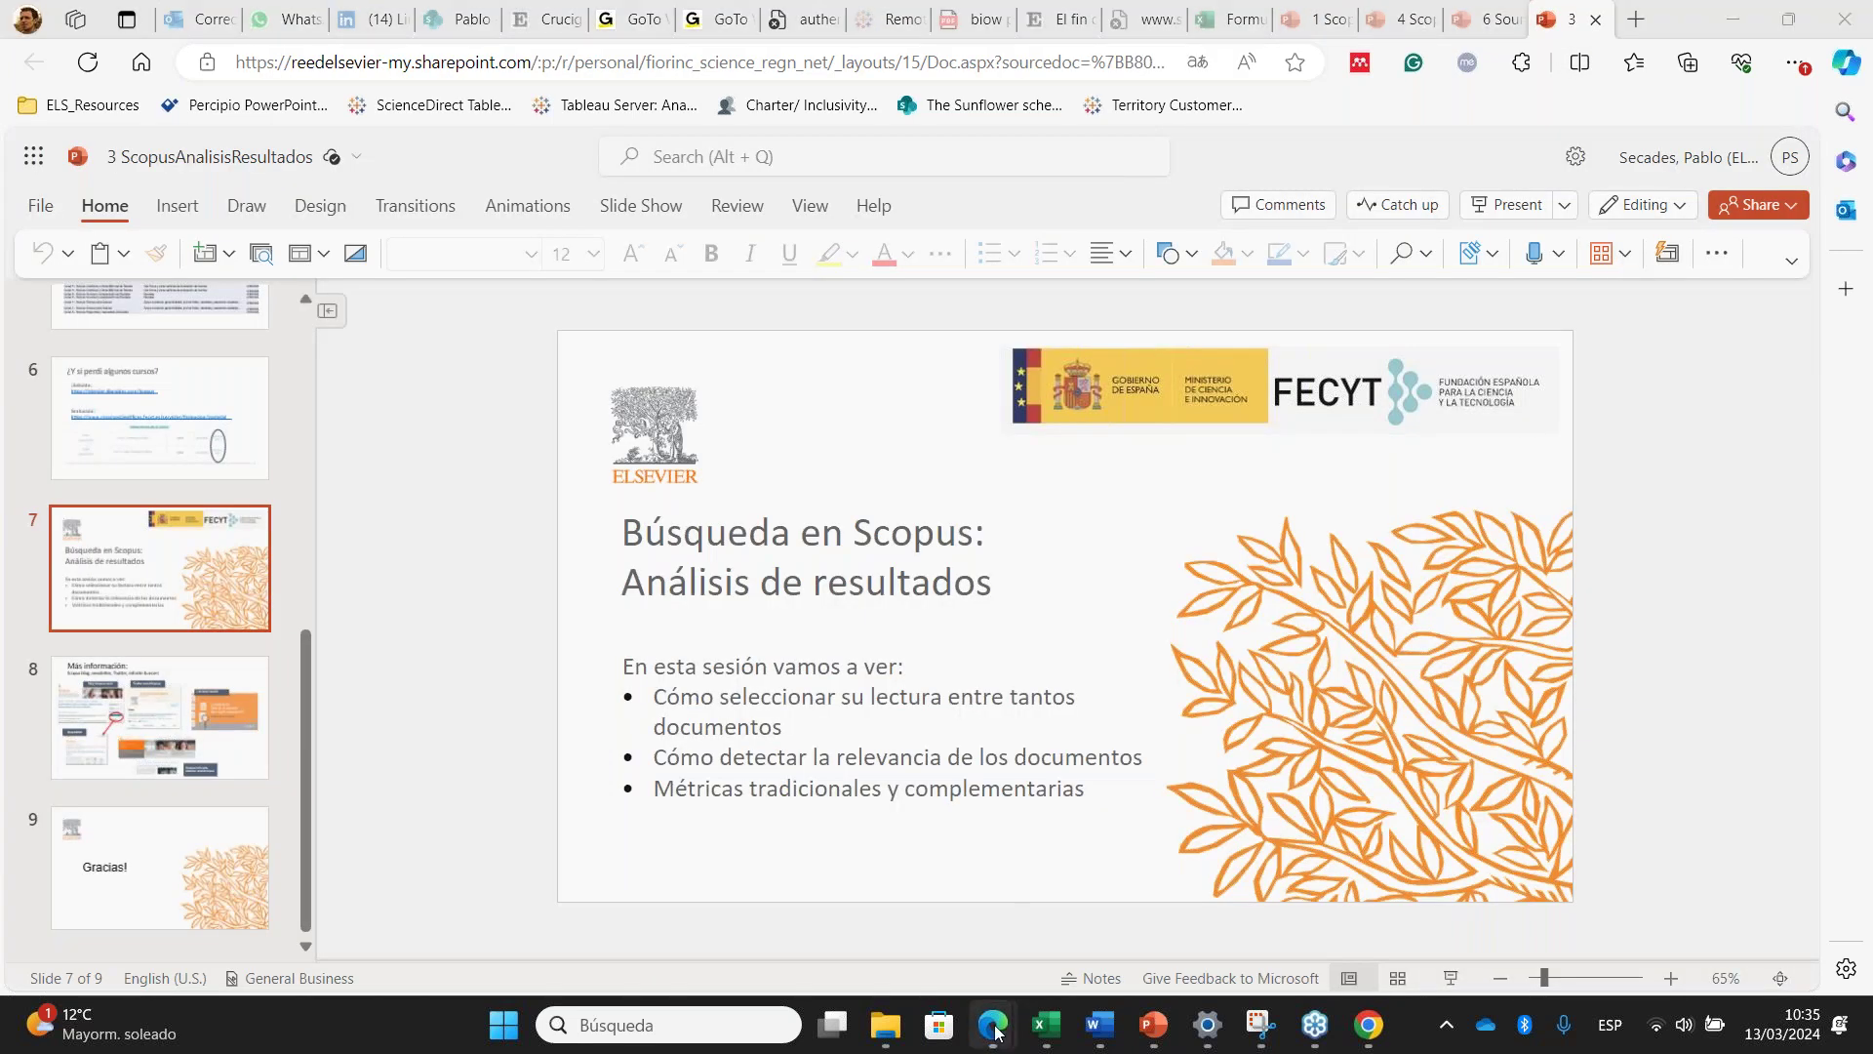
# Load the Scopus advanced search page in a new Microsoft Edge tab
pyautogui.moveTo(1014, 1022)
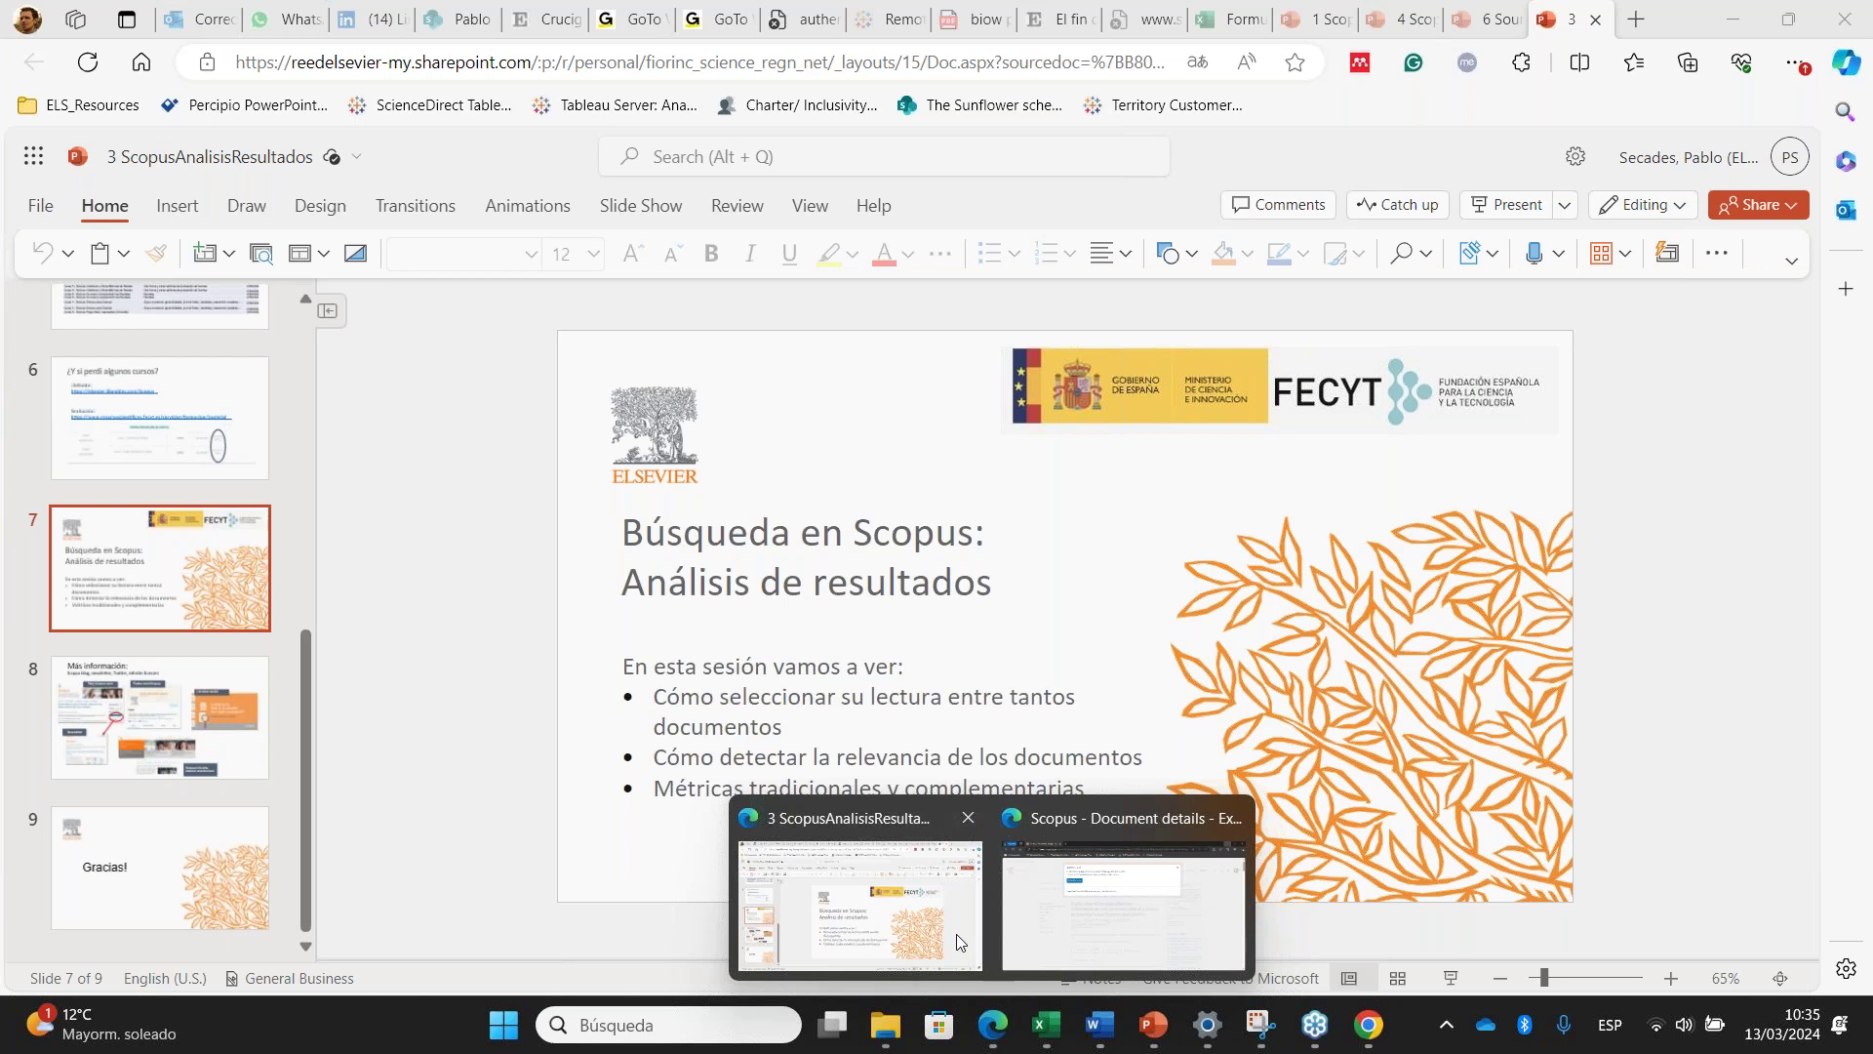
pyautogui.click(1639, 21)
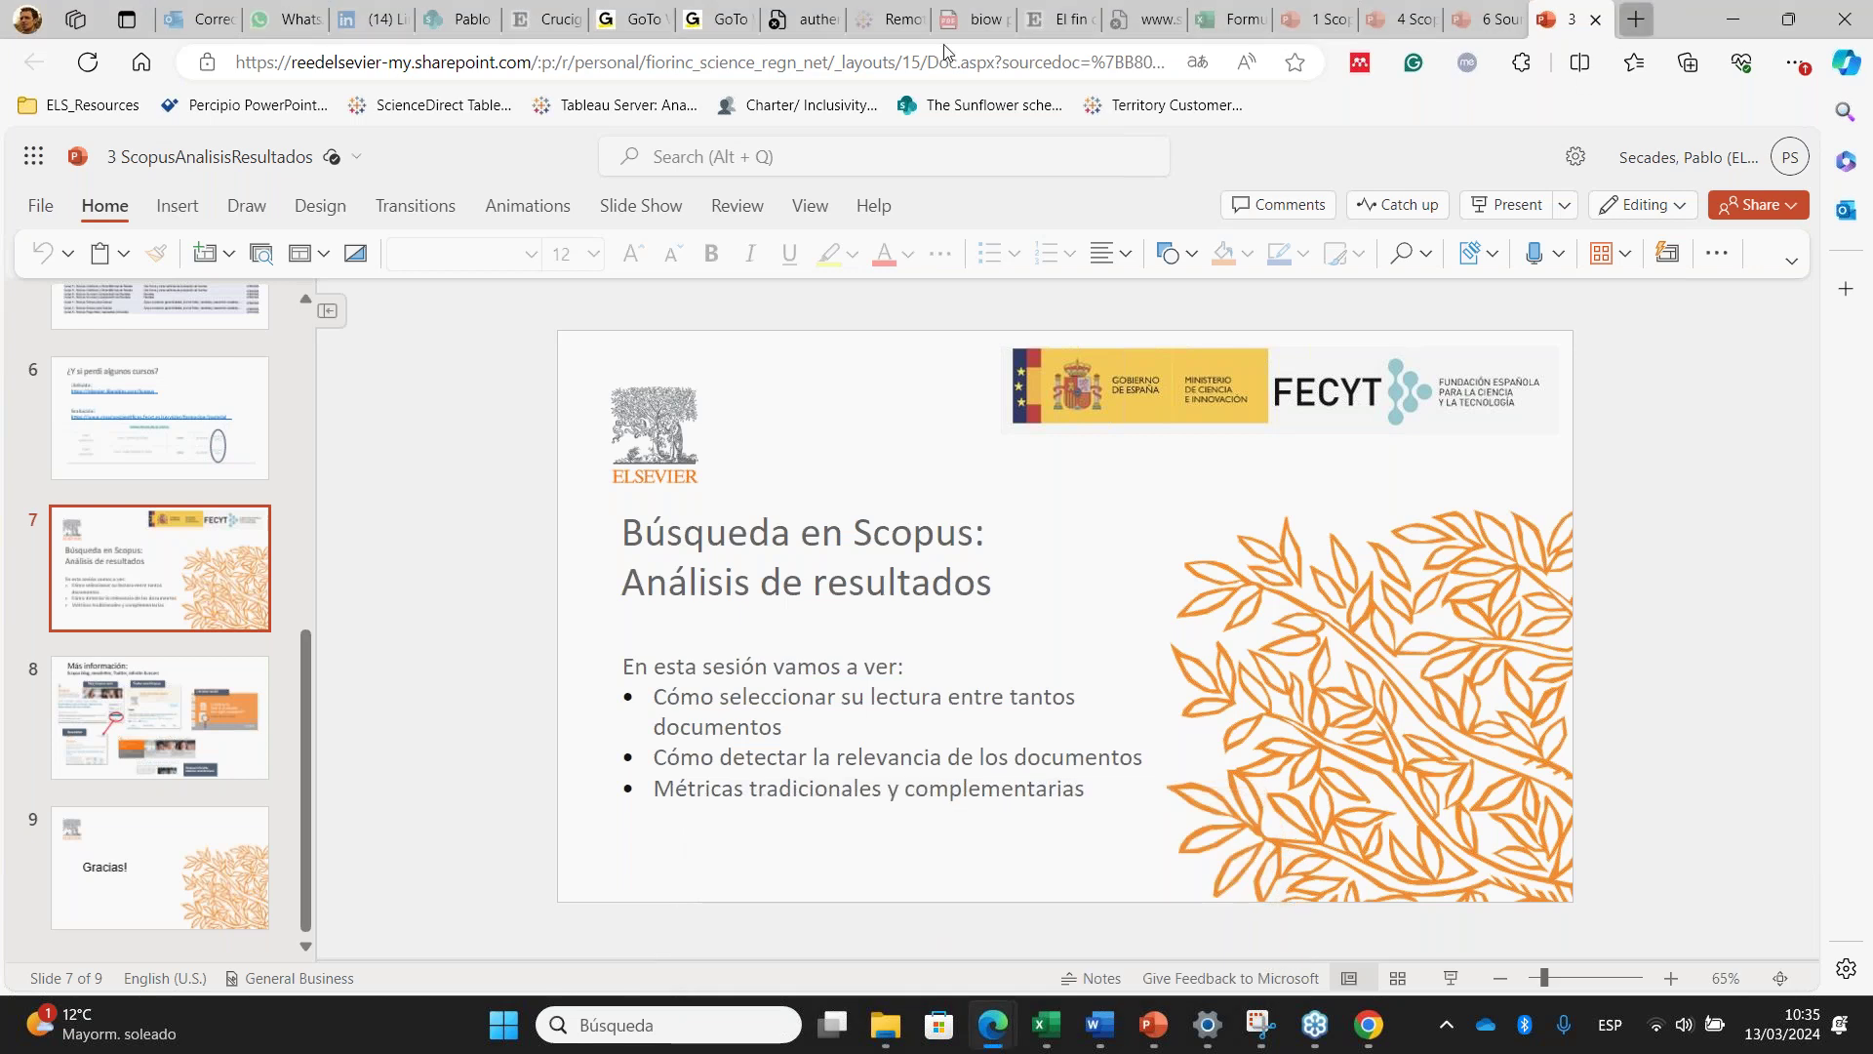
pyautogui.write('sc')
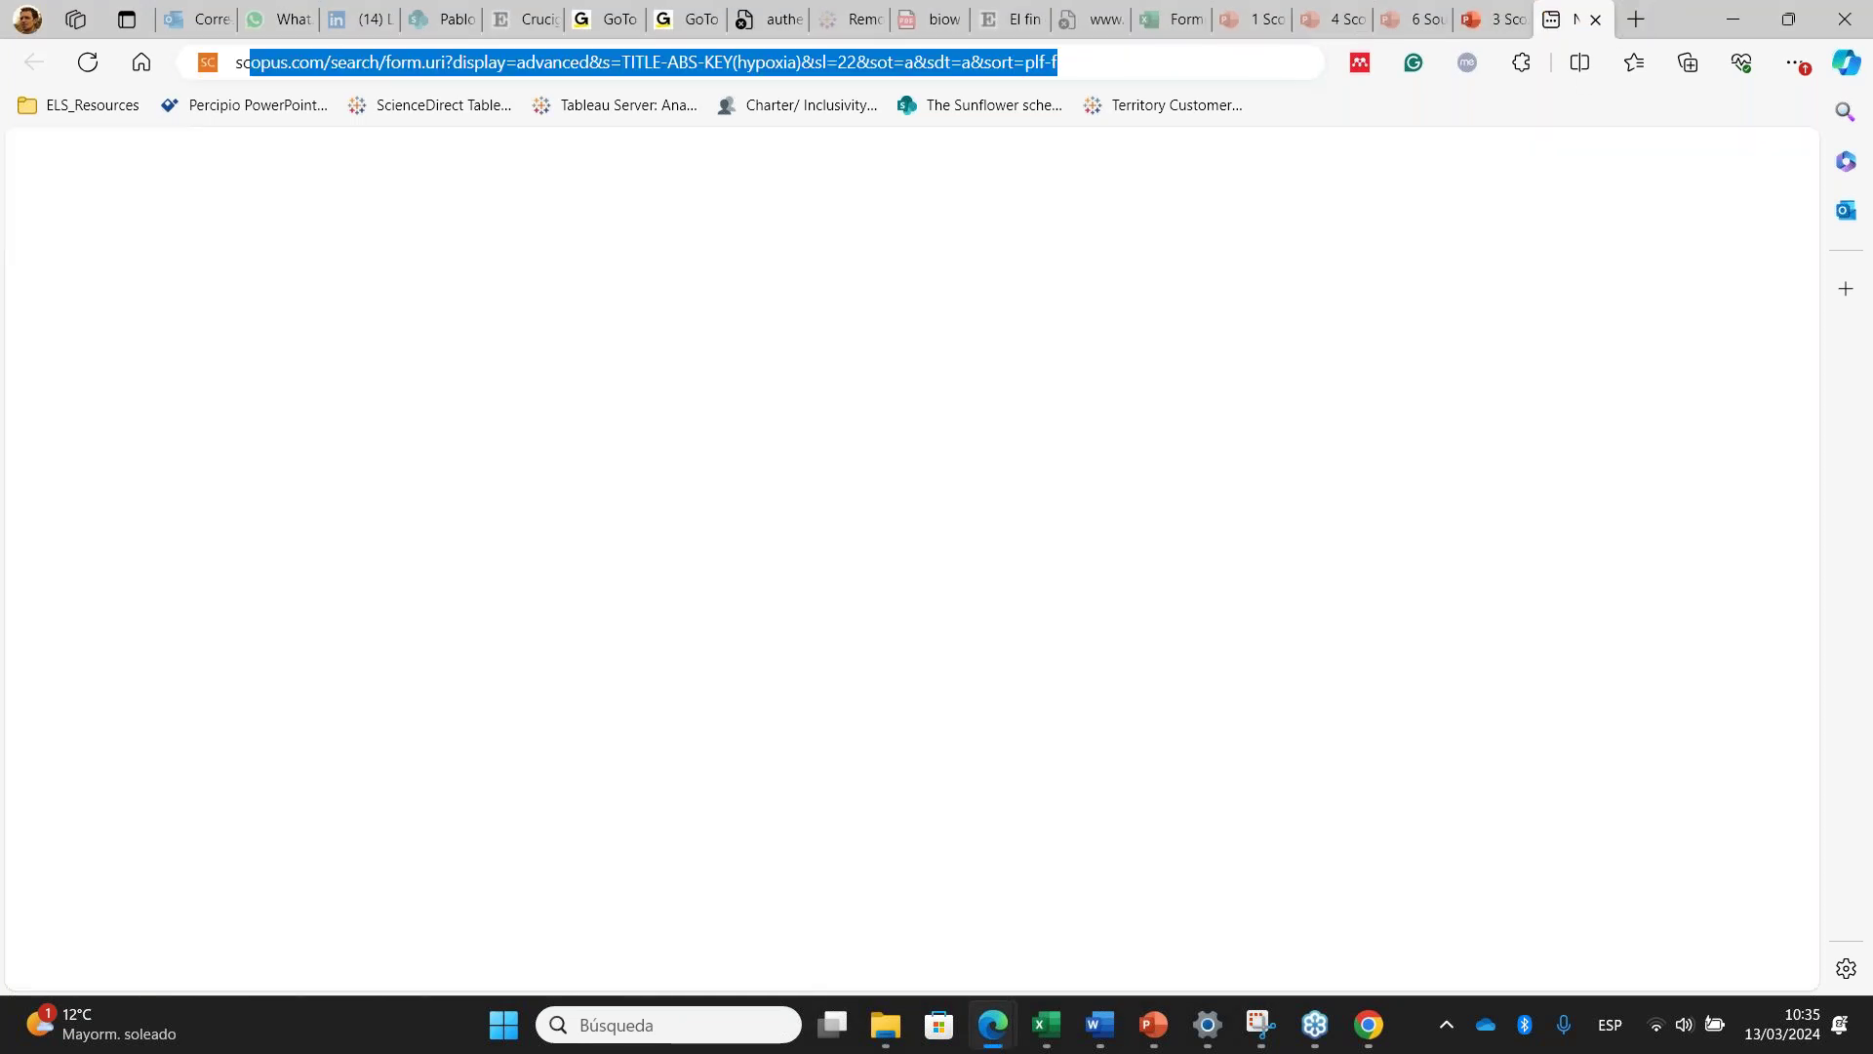
pyautogui.press('Return')
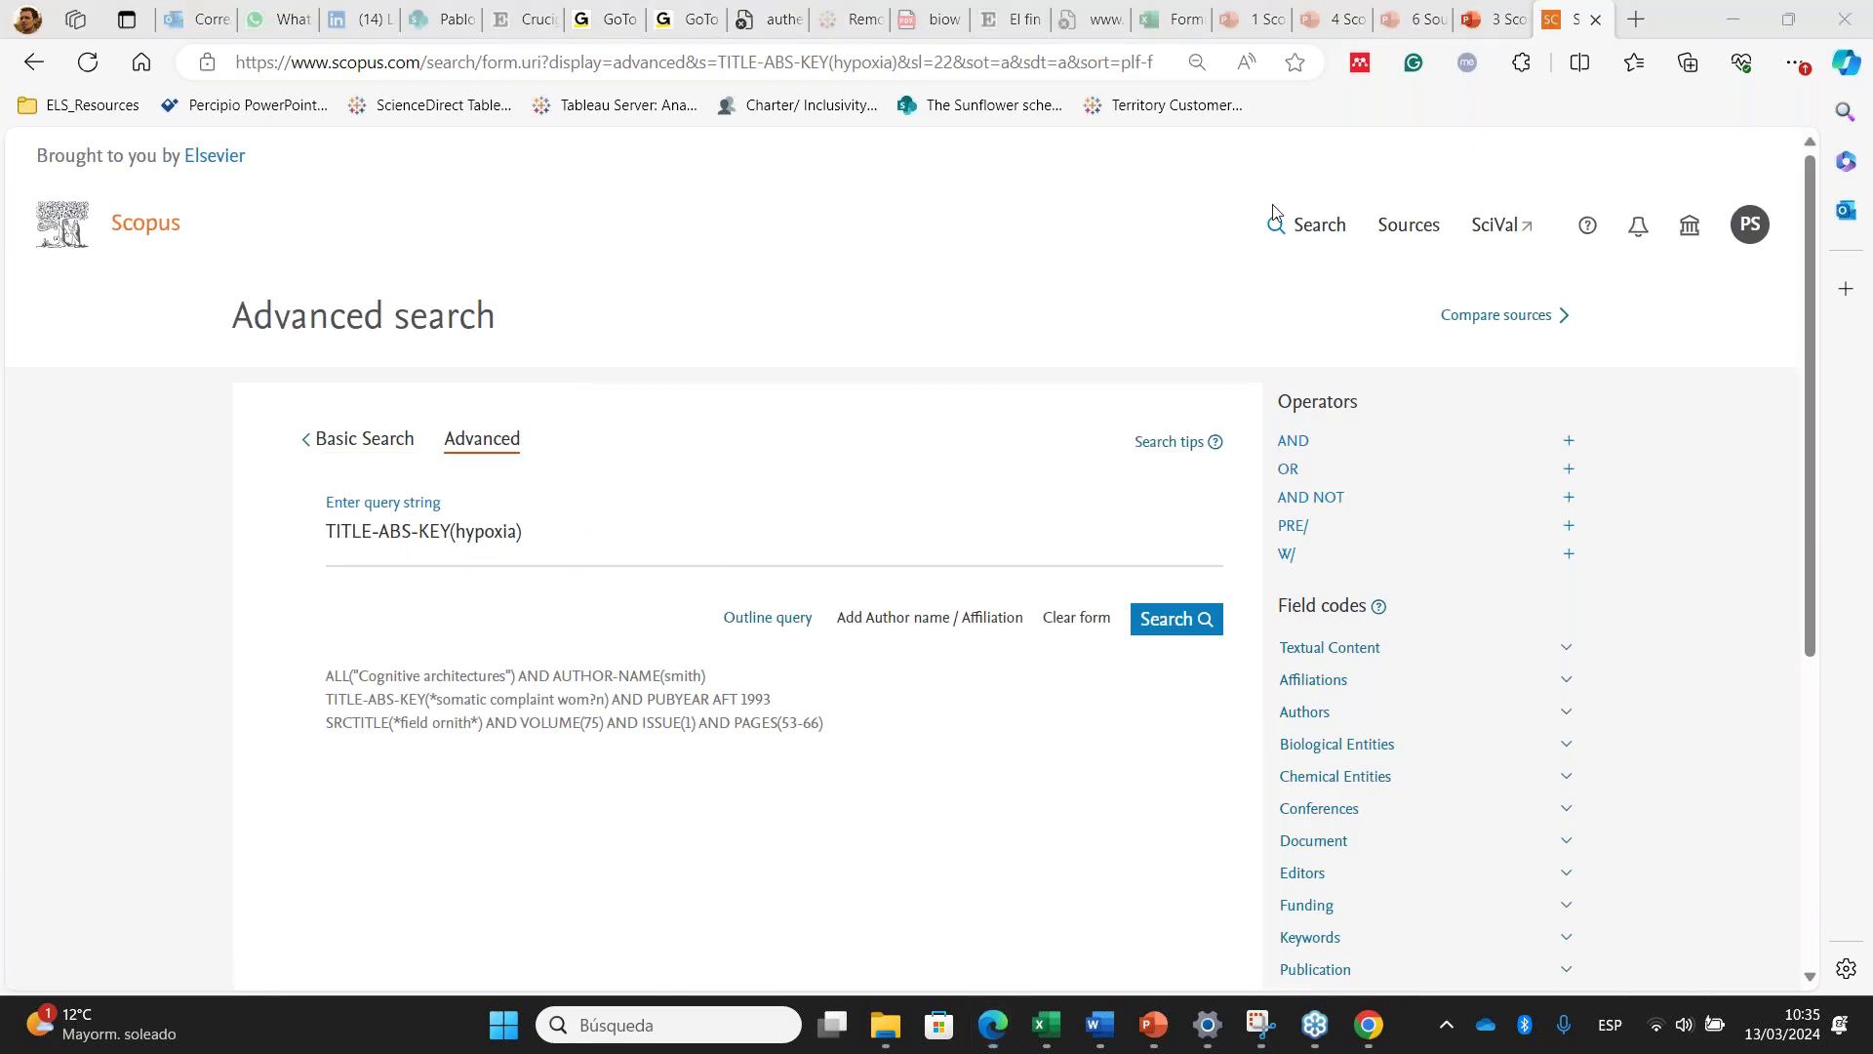
# Open the account's saved searches and load the results of "fermentacion cacao"
pyautogui.click(1750, 224)
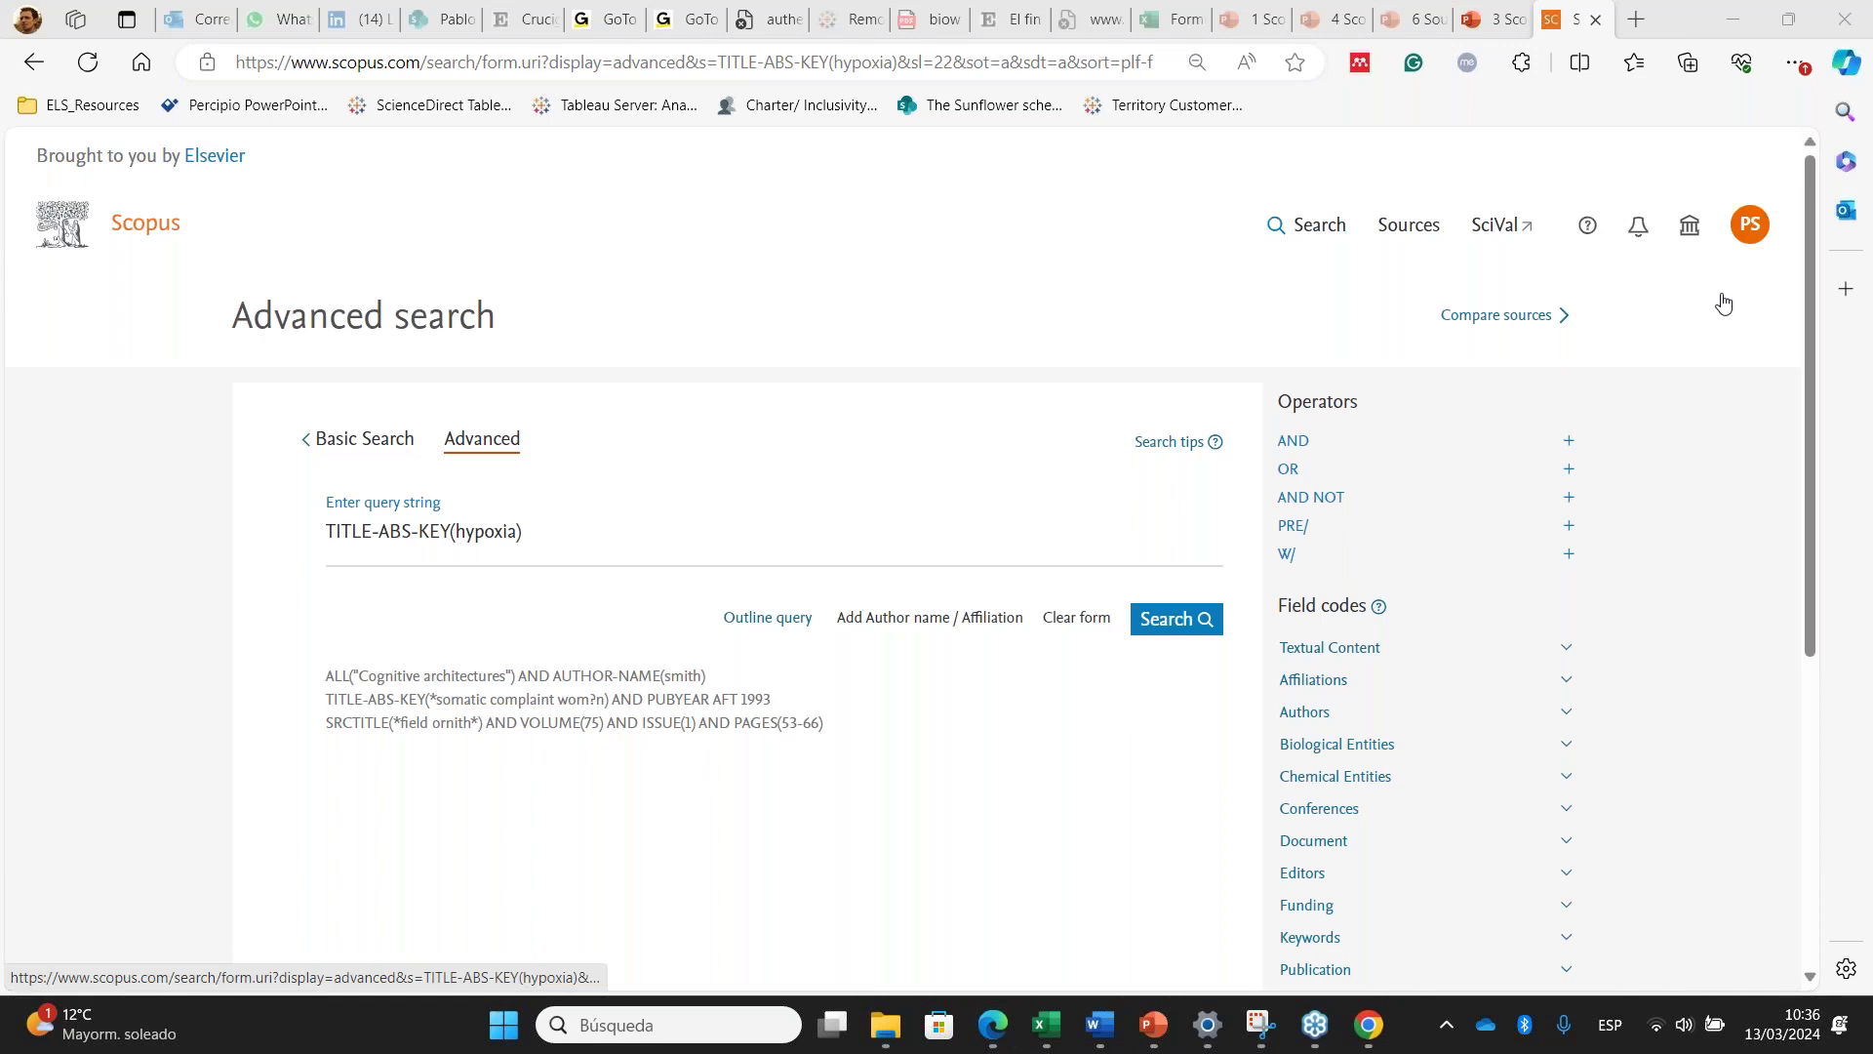
pyautogui.click(1557, 485)
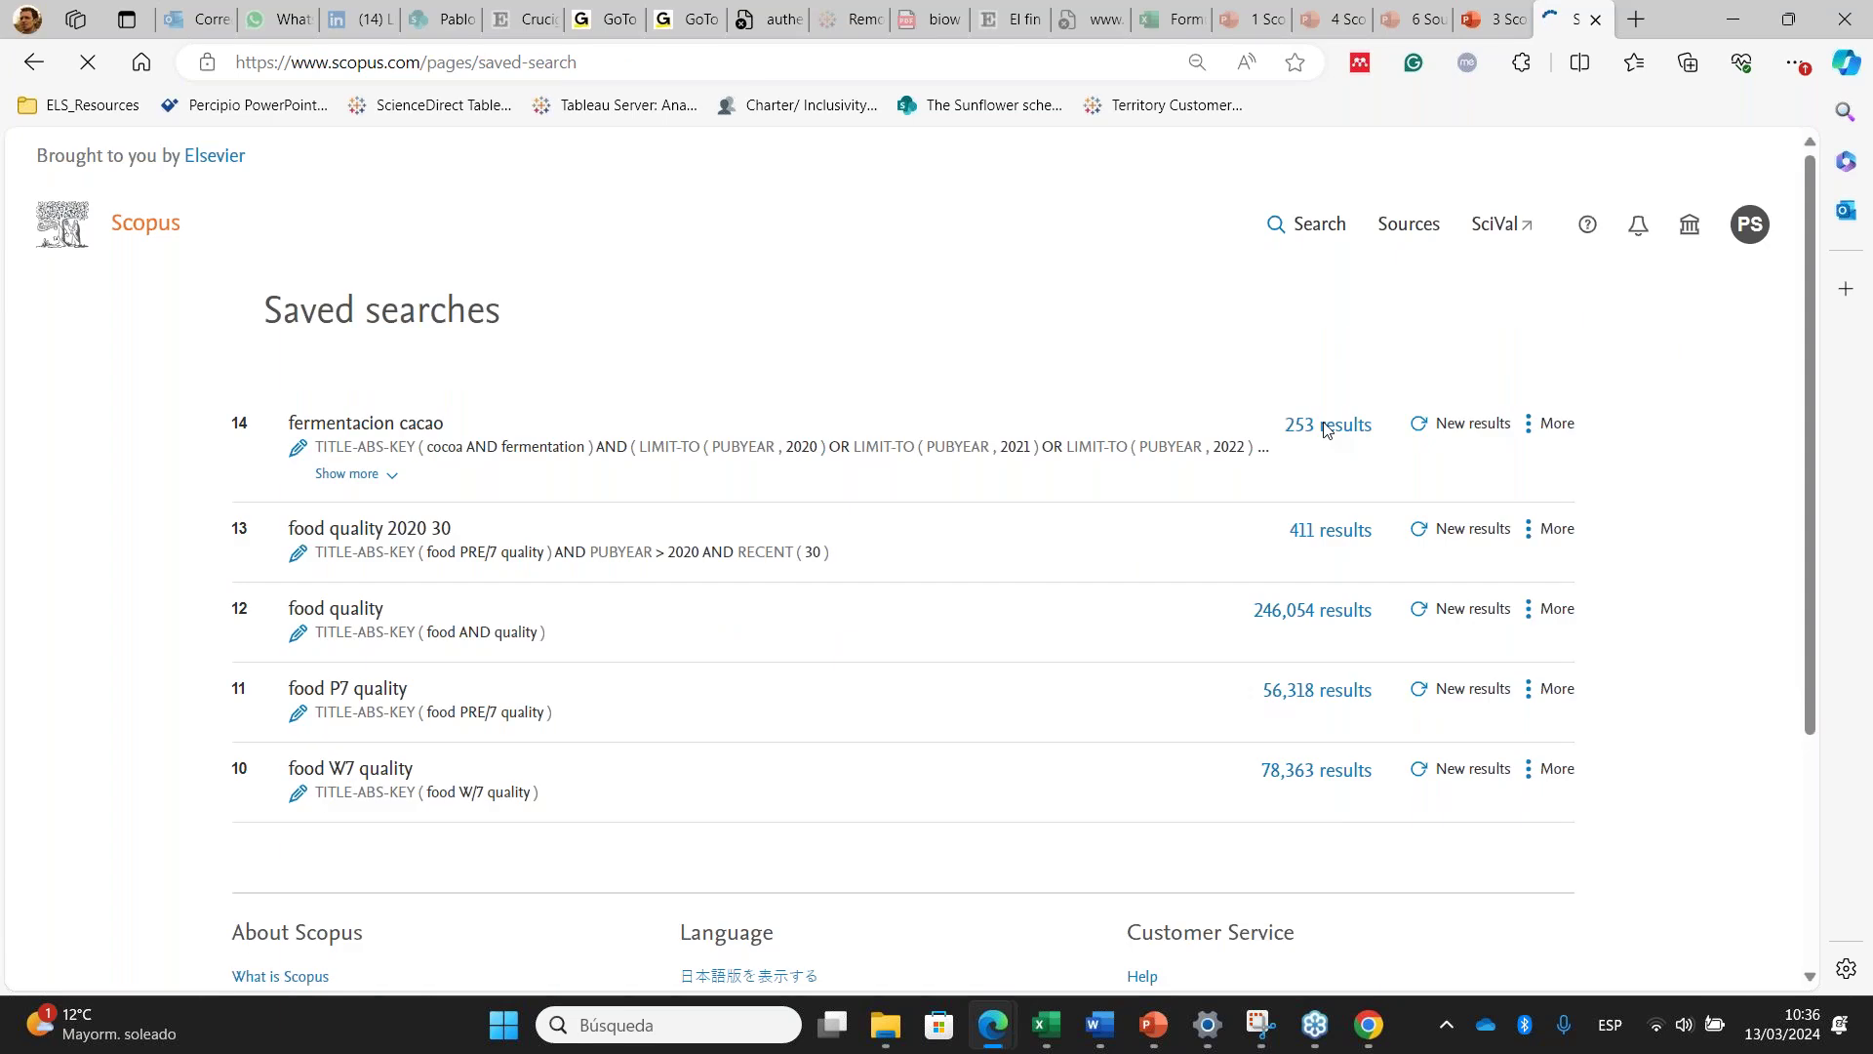
pyautogui.click(1328, 429)
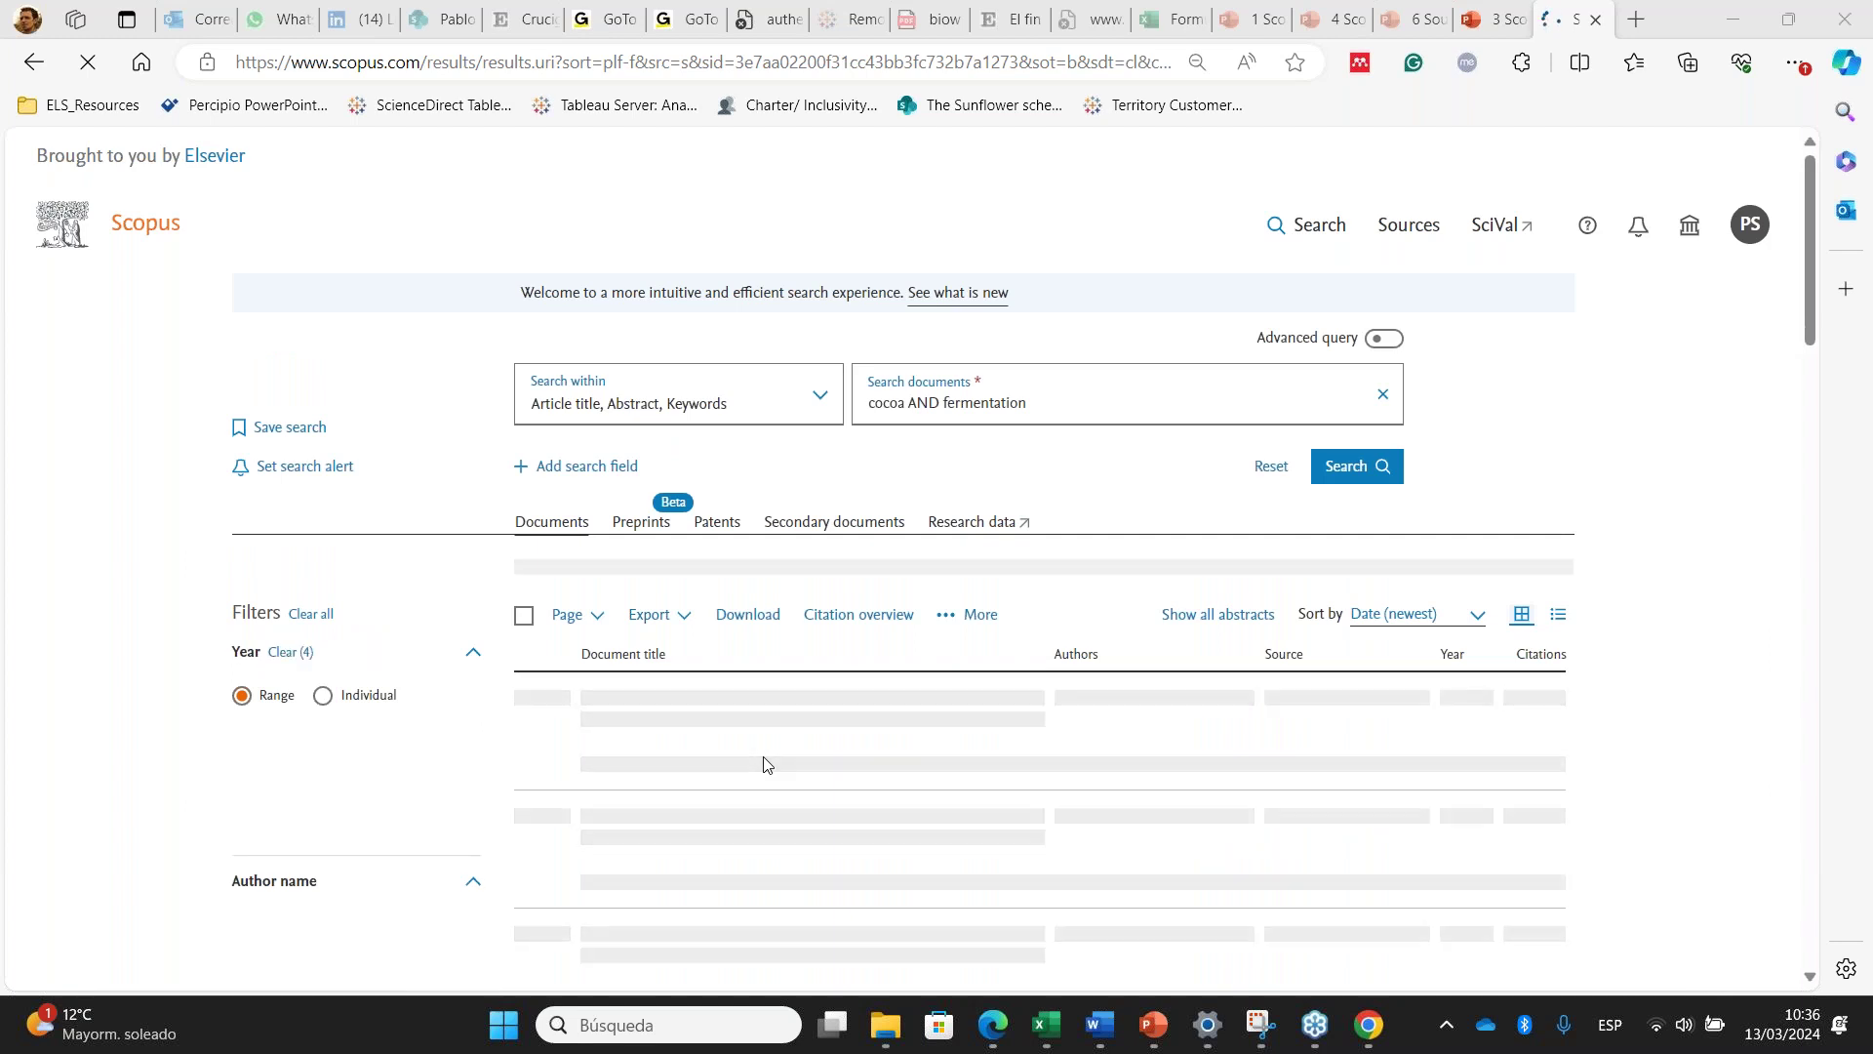
# Open the record of "Influence of Fermentation Time on the Chemical and Functional Composition of Different Cocoa Clones from Southern Colombia" and request its download
pyautogui.scroll(-1, 765, 764)
pyautogui.scroll(-3, 765, 764)
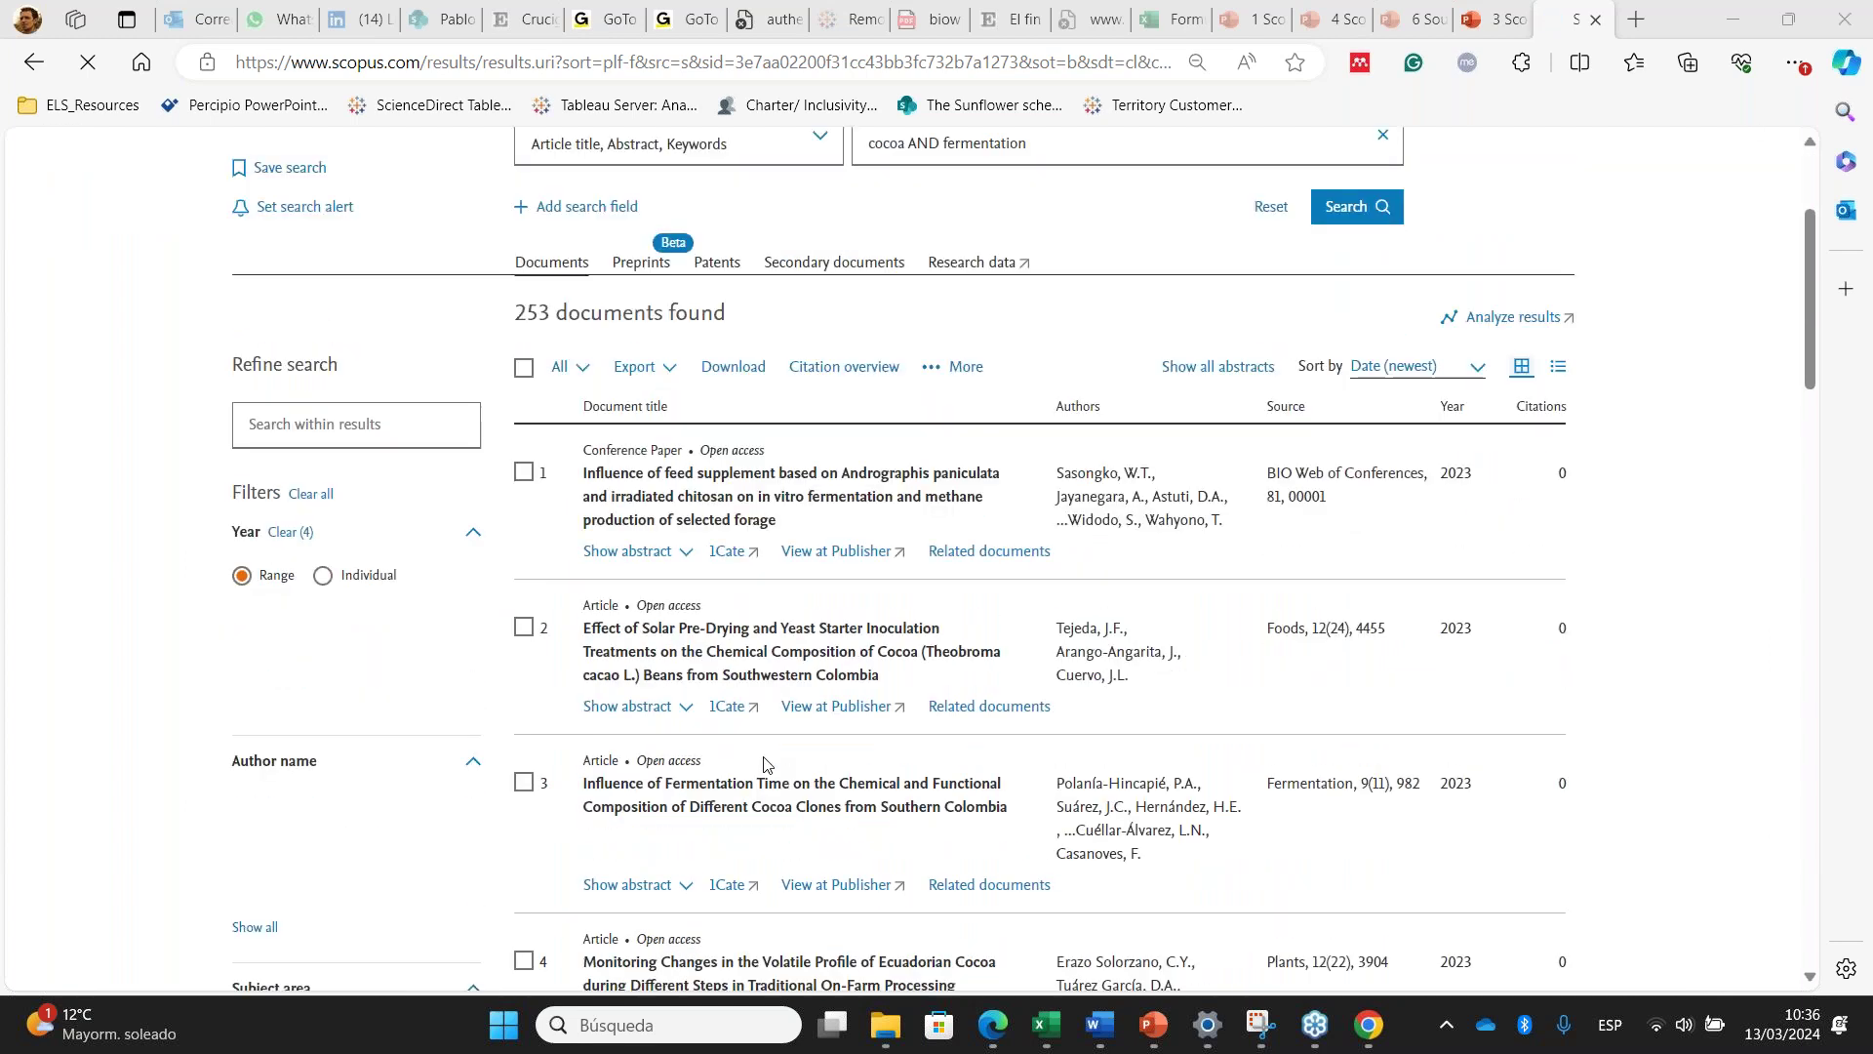
pyautogui.click(735, 668)
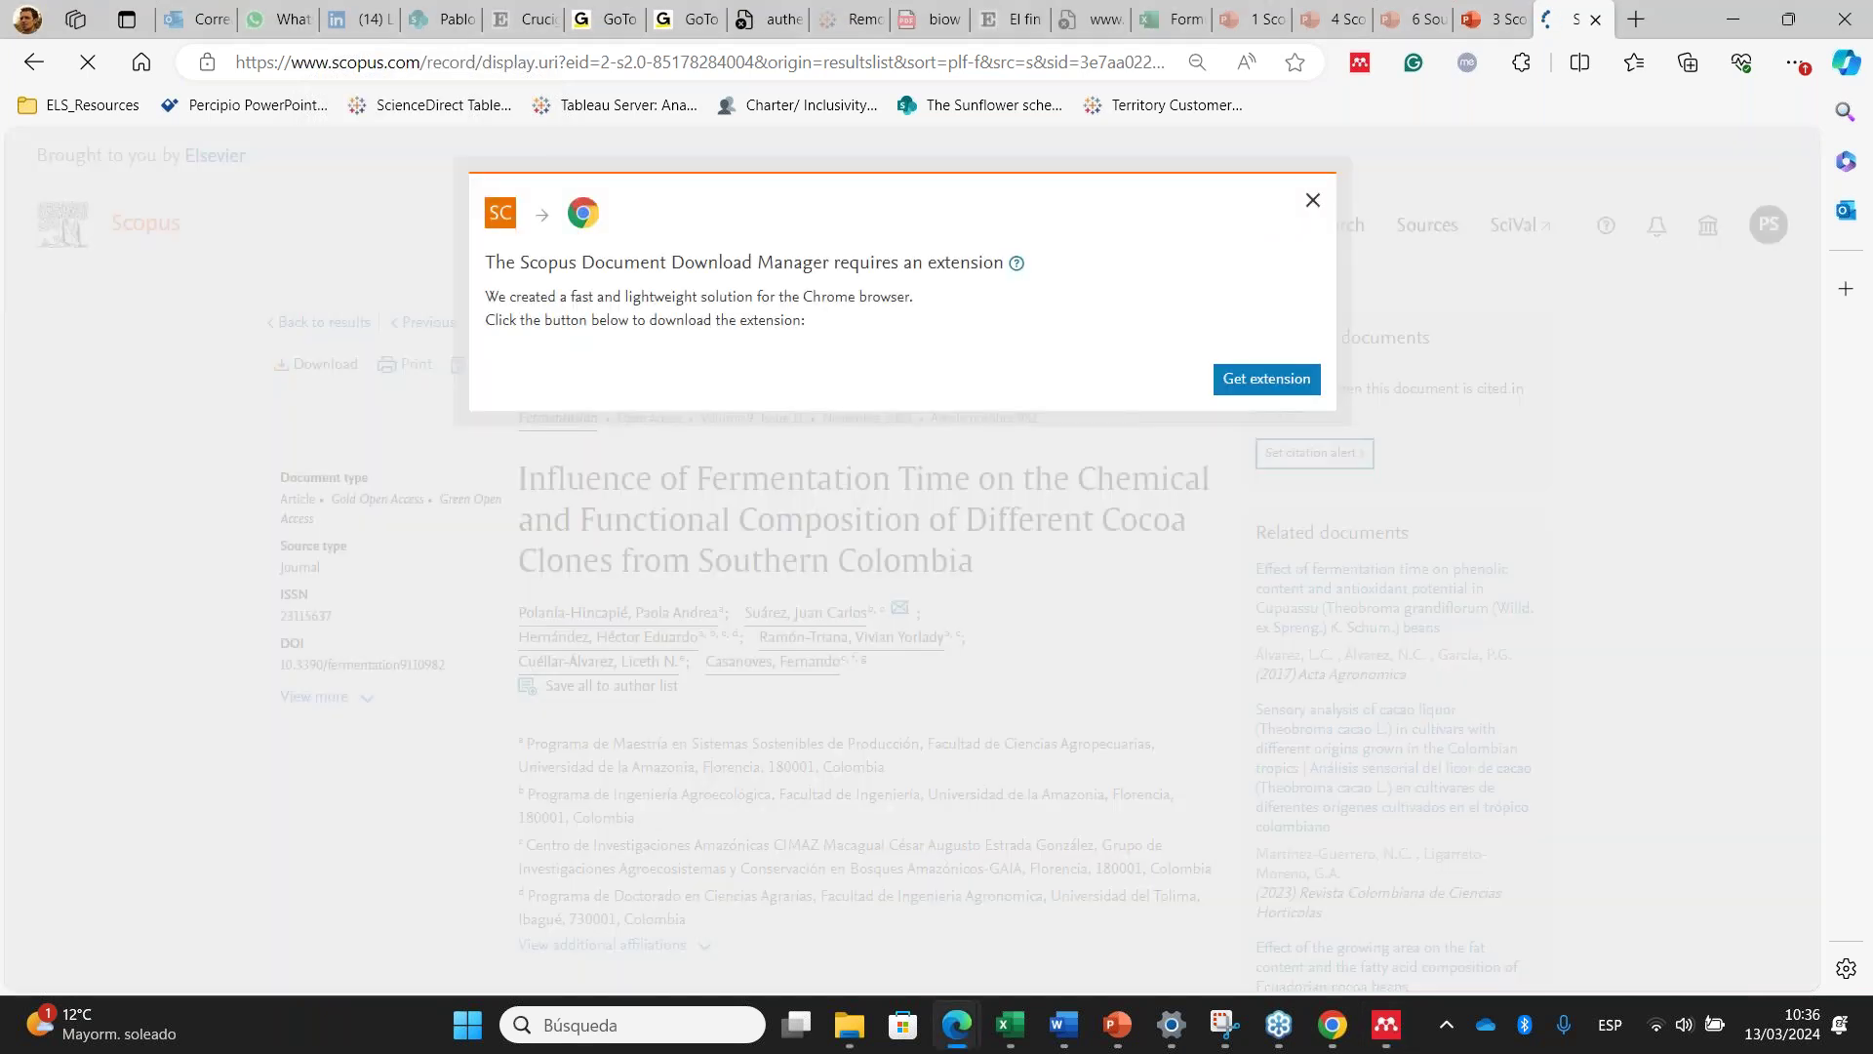
# Examine the Scopus Document Download Manager extension's overview in the Chrome Web Store, then accept the suggestion to switch to Chrome
pyautogui.click(1243, 390)
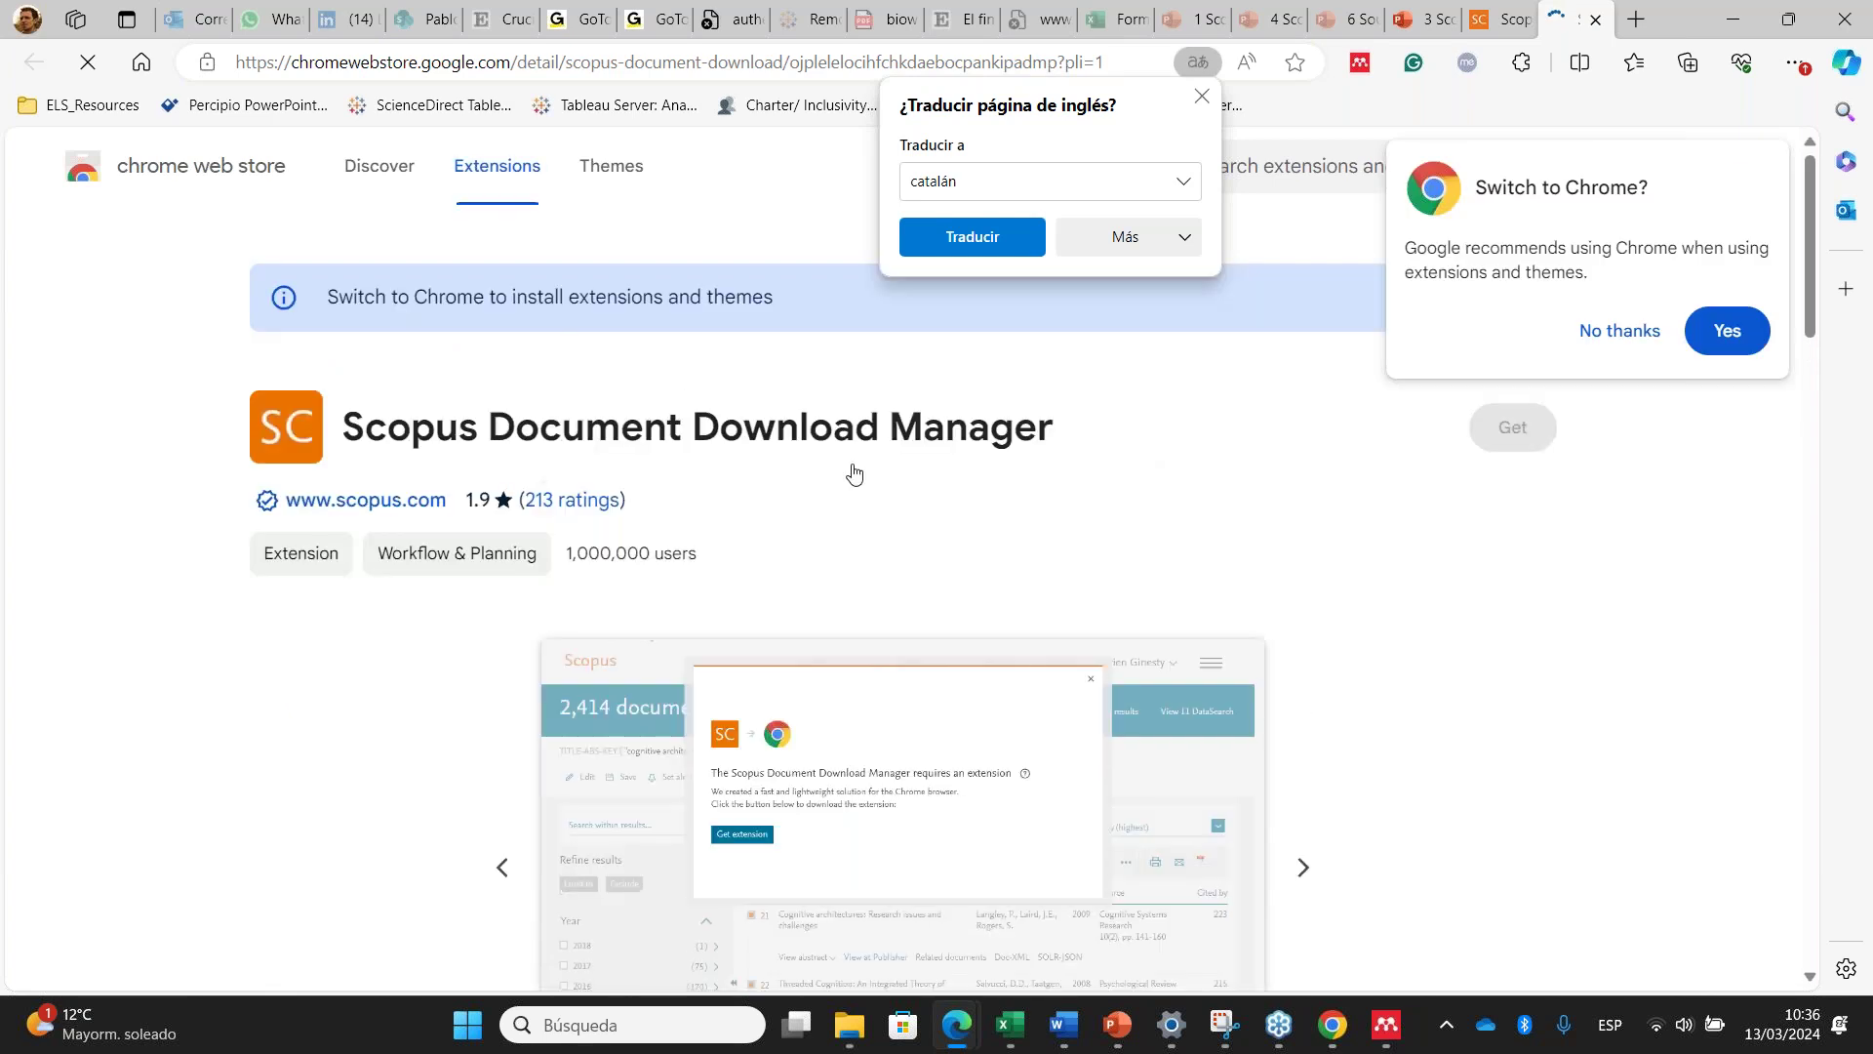
pyautogui.click(1200, 97)
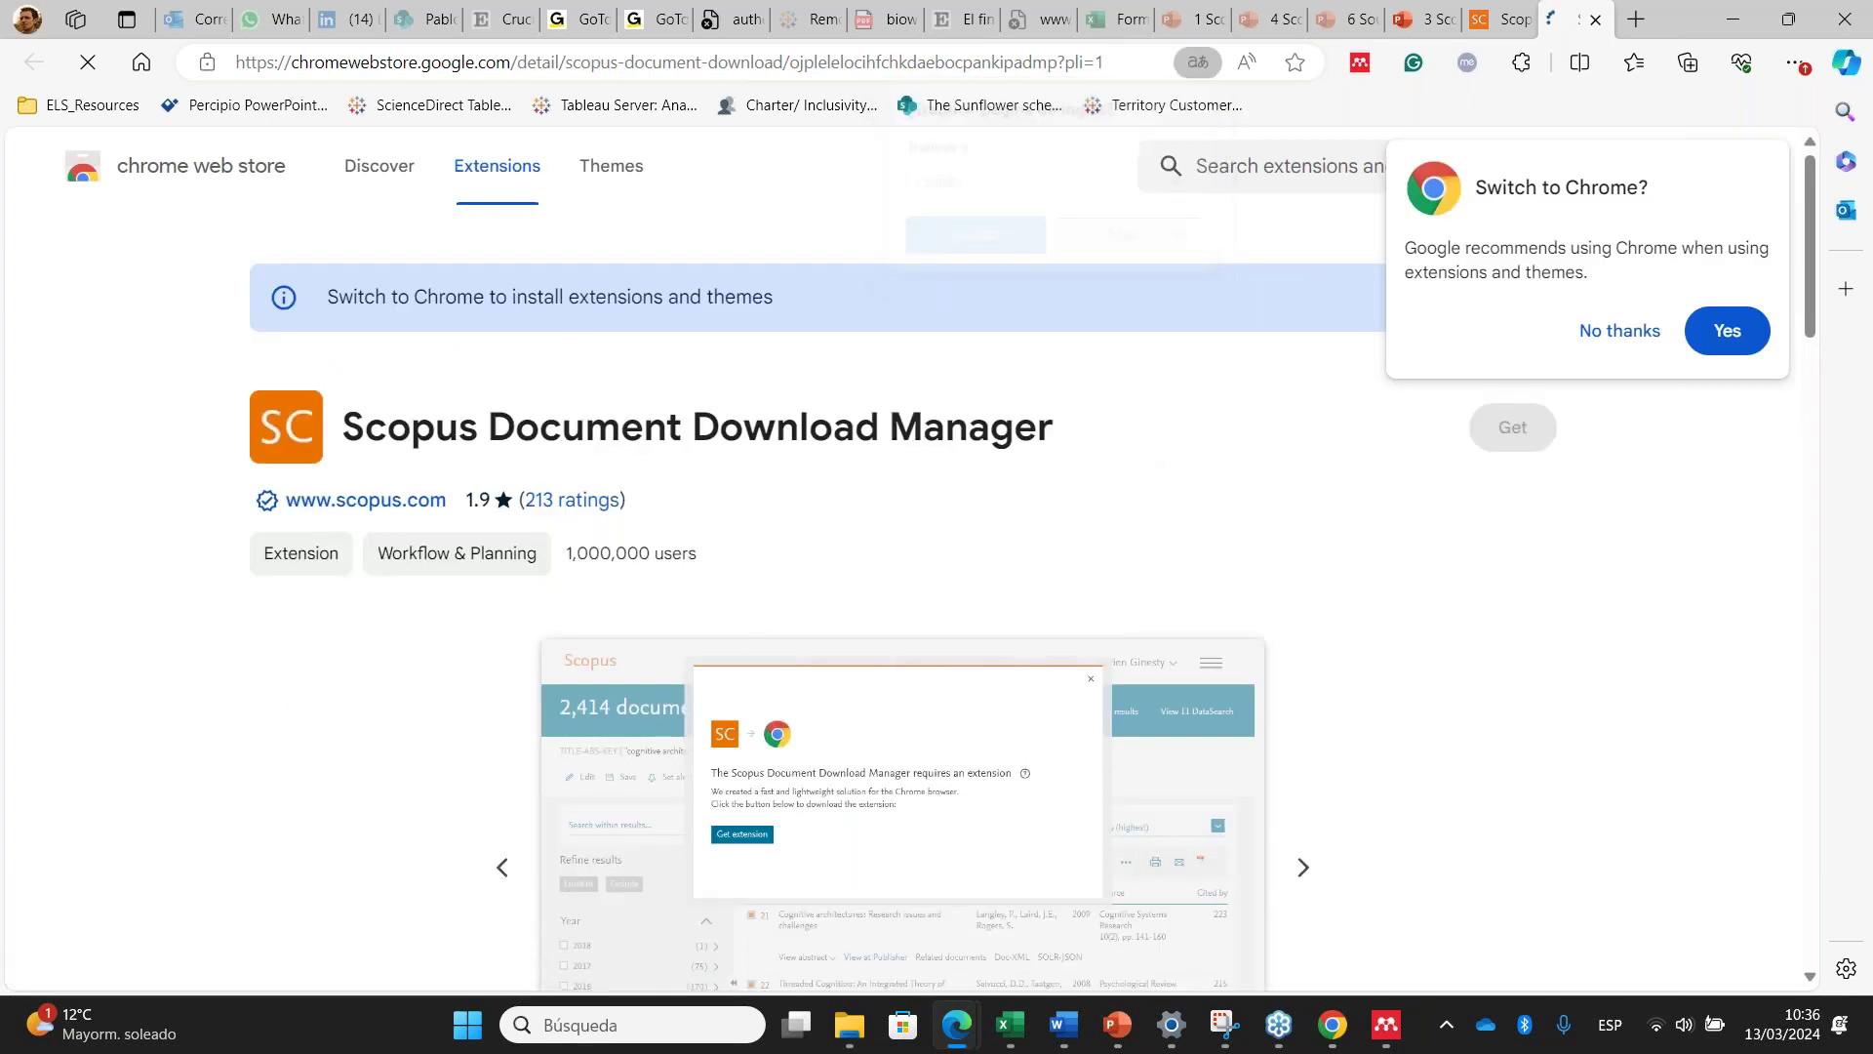
pyautogui.scroll(-4, 878, 546)
pyautogui.scroll(-5, 878, 546)
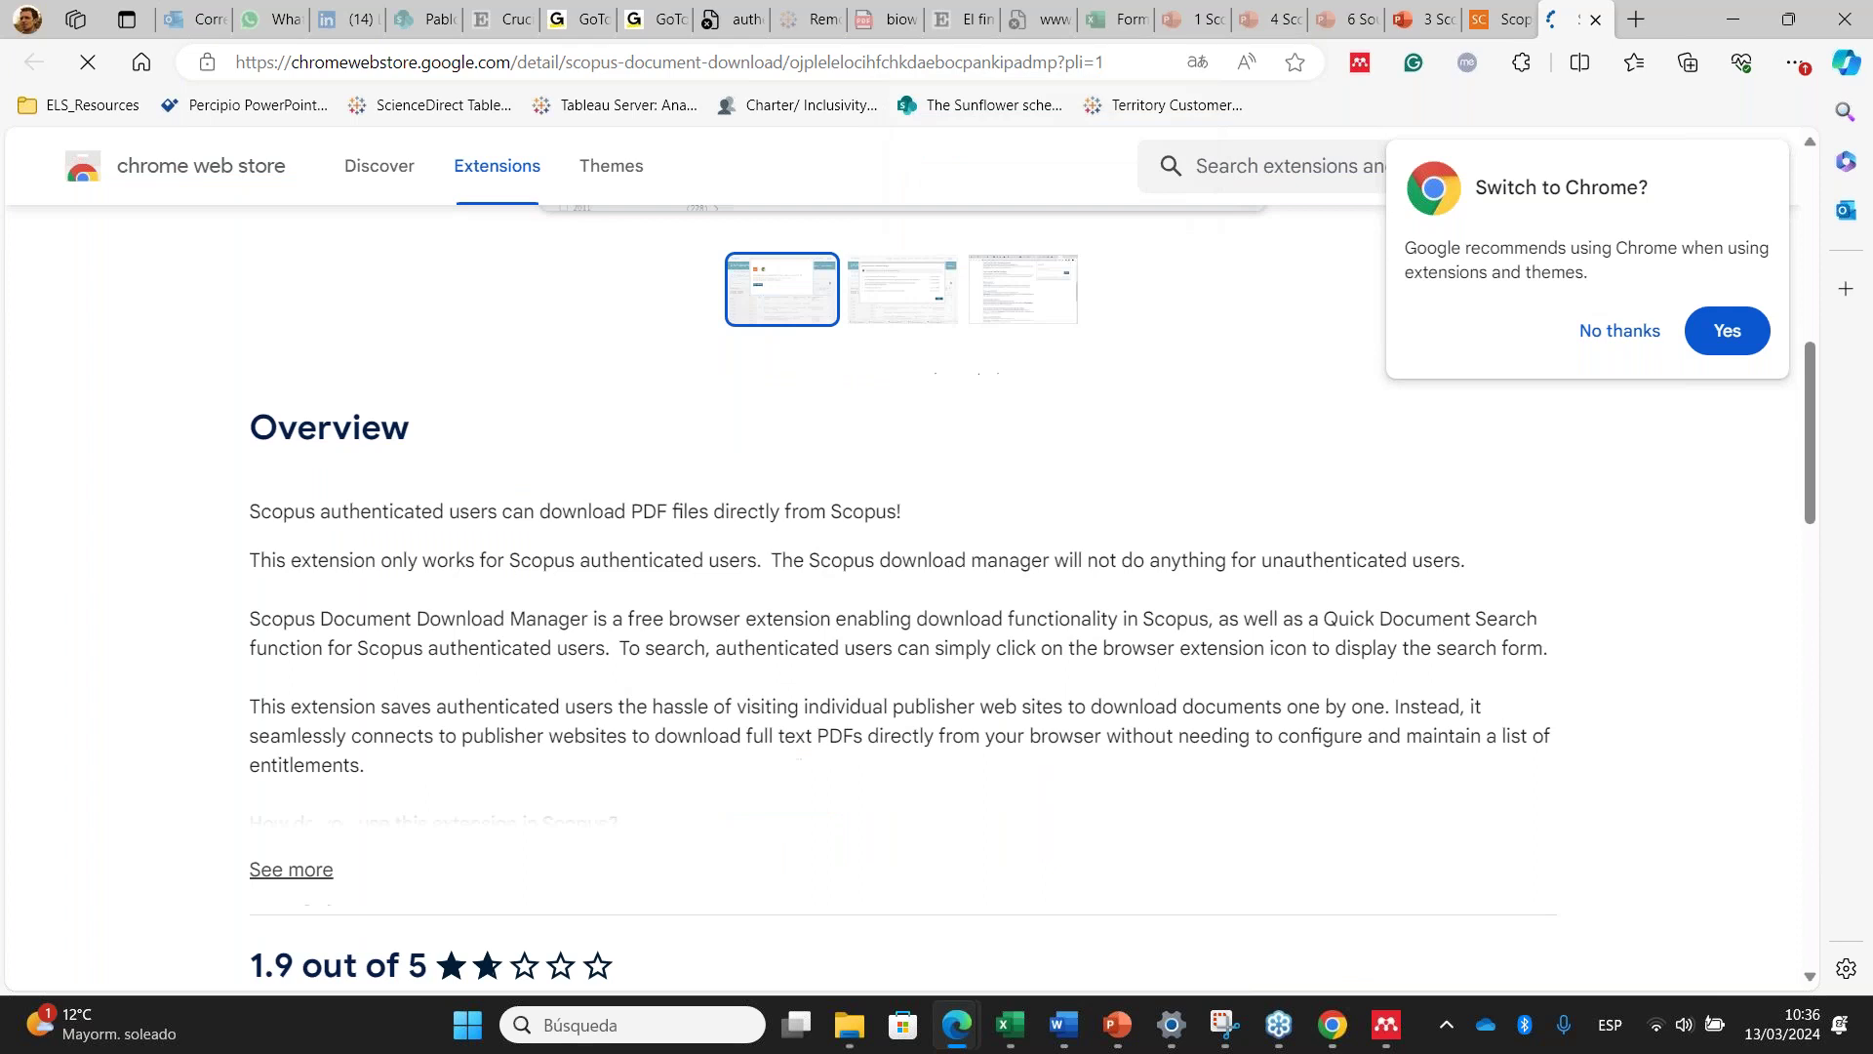
pyautogui.scroll(5, 1546, 331)
pyautogui.scroll(2, 1544, 272)
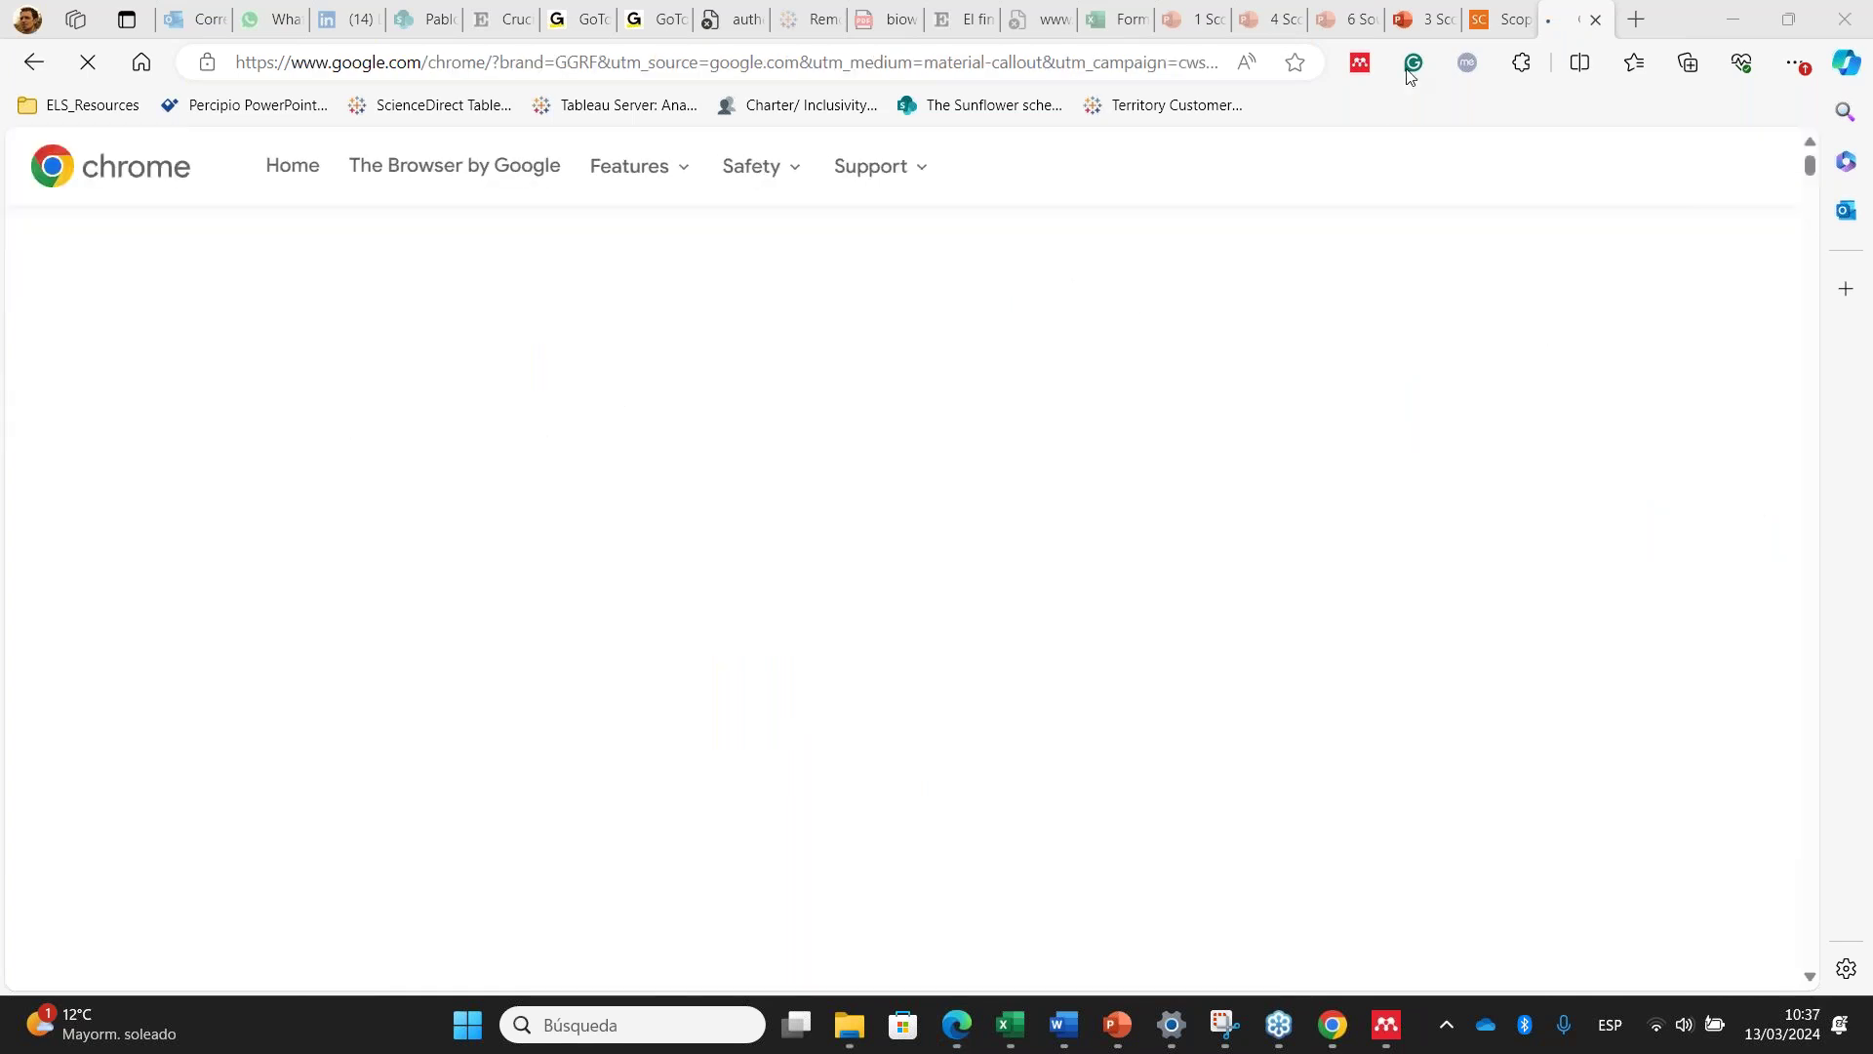
# Return to the cocoa clones record, dismiss the extension prompt and open the options for saving the document as a PDF
pyautogui.moveTo(1490, 23)
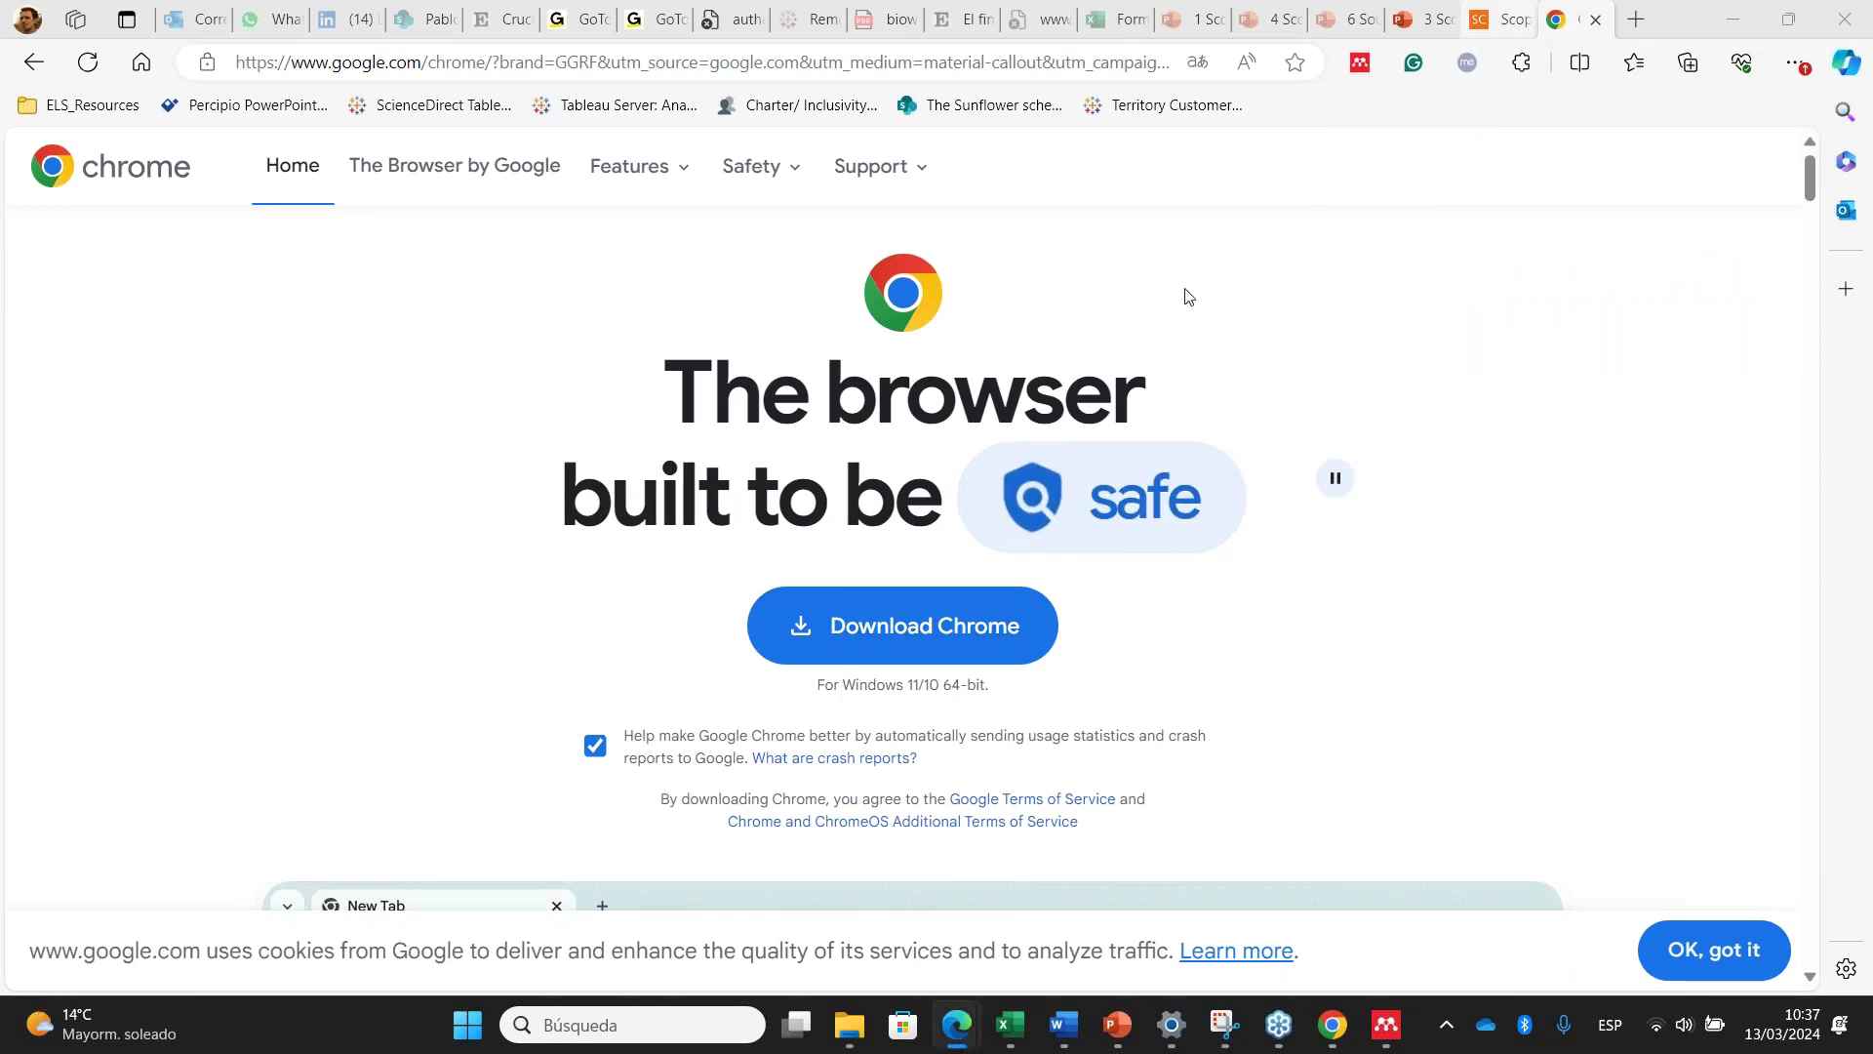
pyautogui.hotkey('ctrl', 'shift', 'Tab')
pyautogui.click(1313, 196)
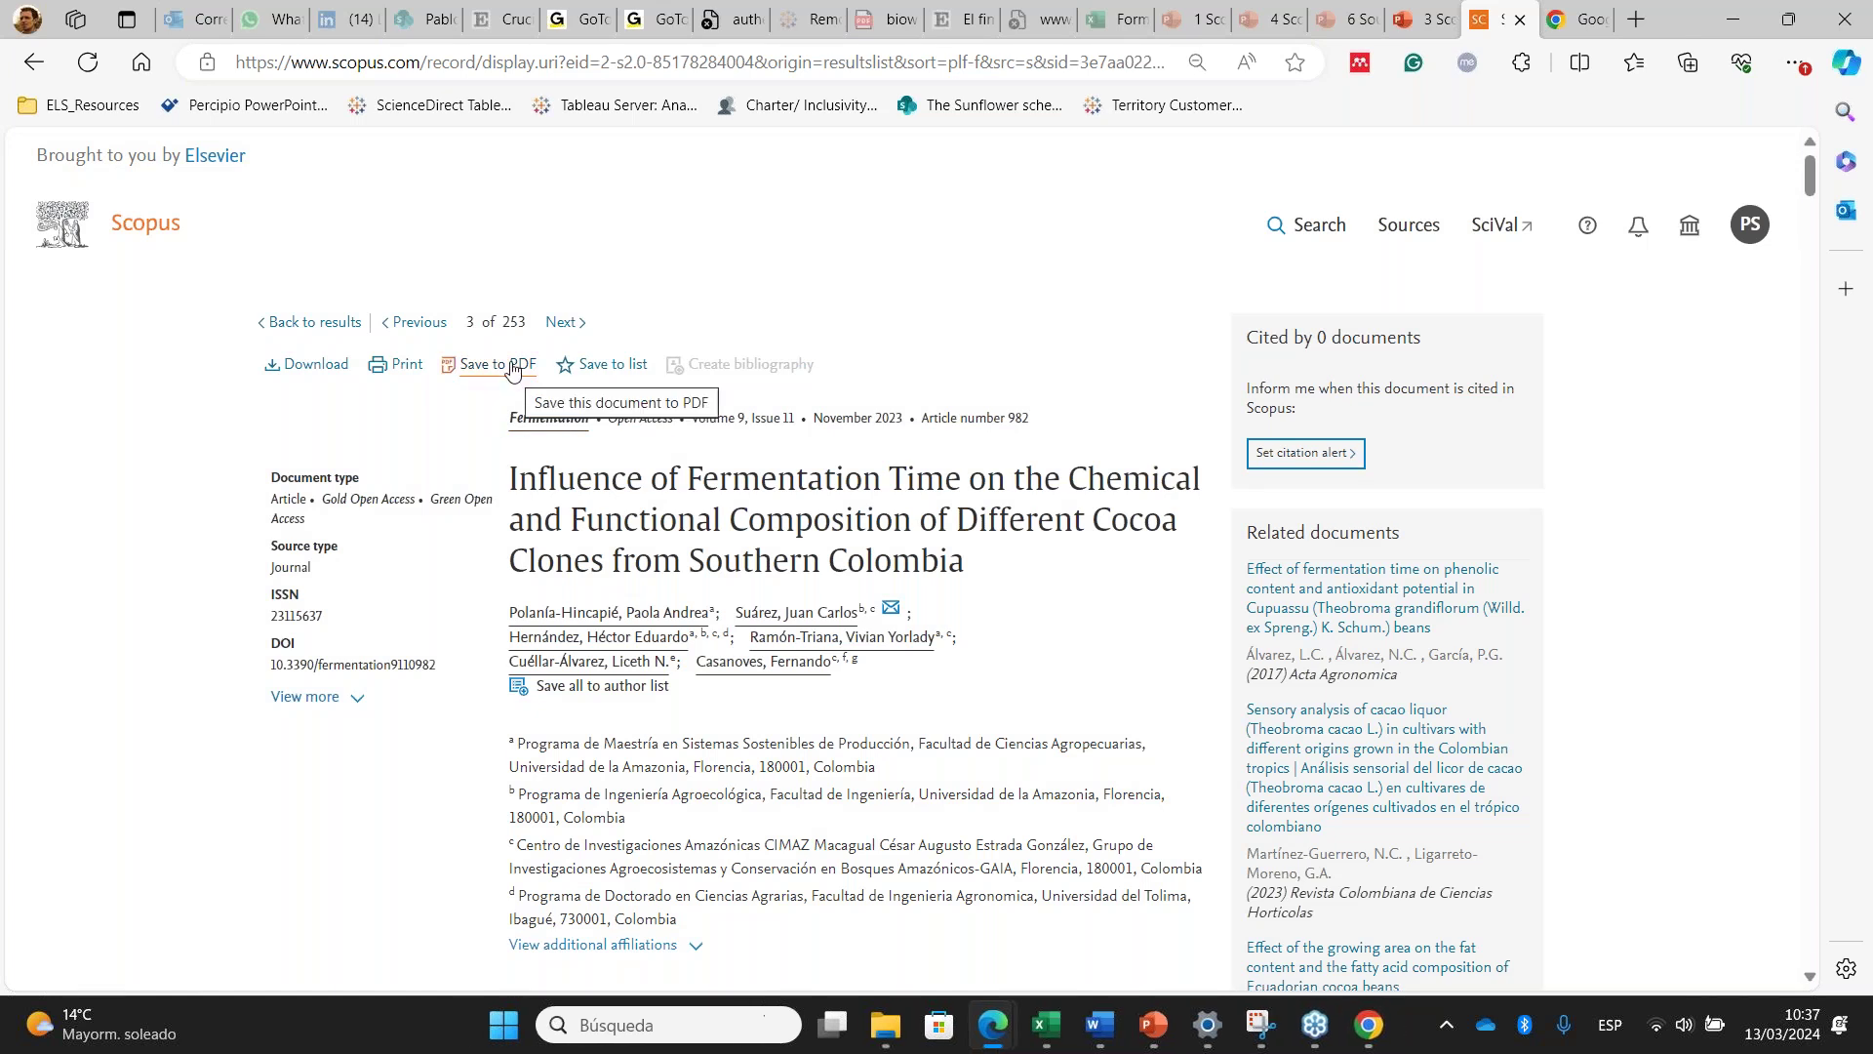
pyautogui.click(514, 369)
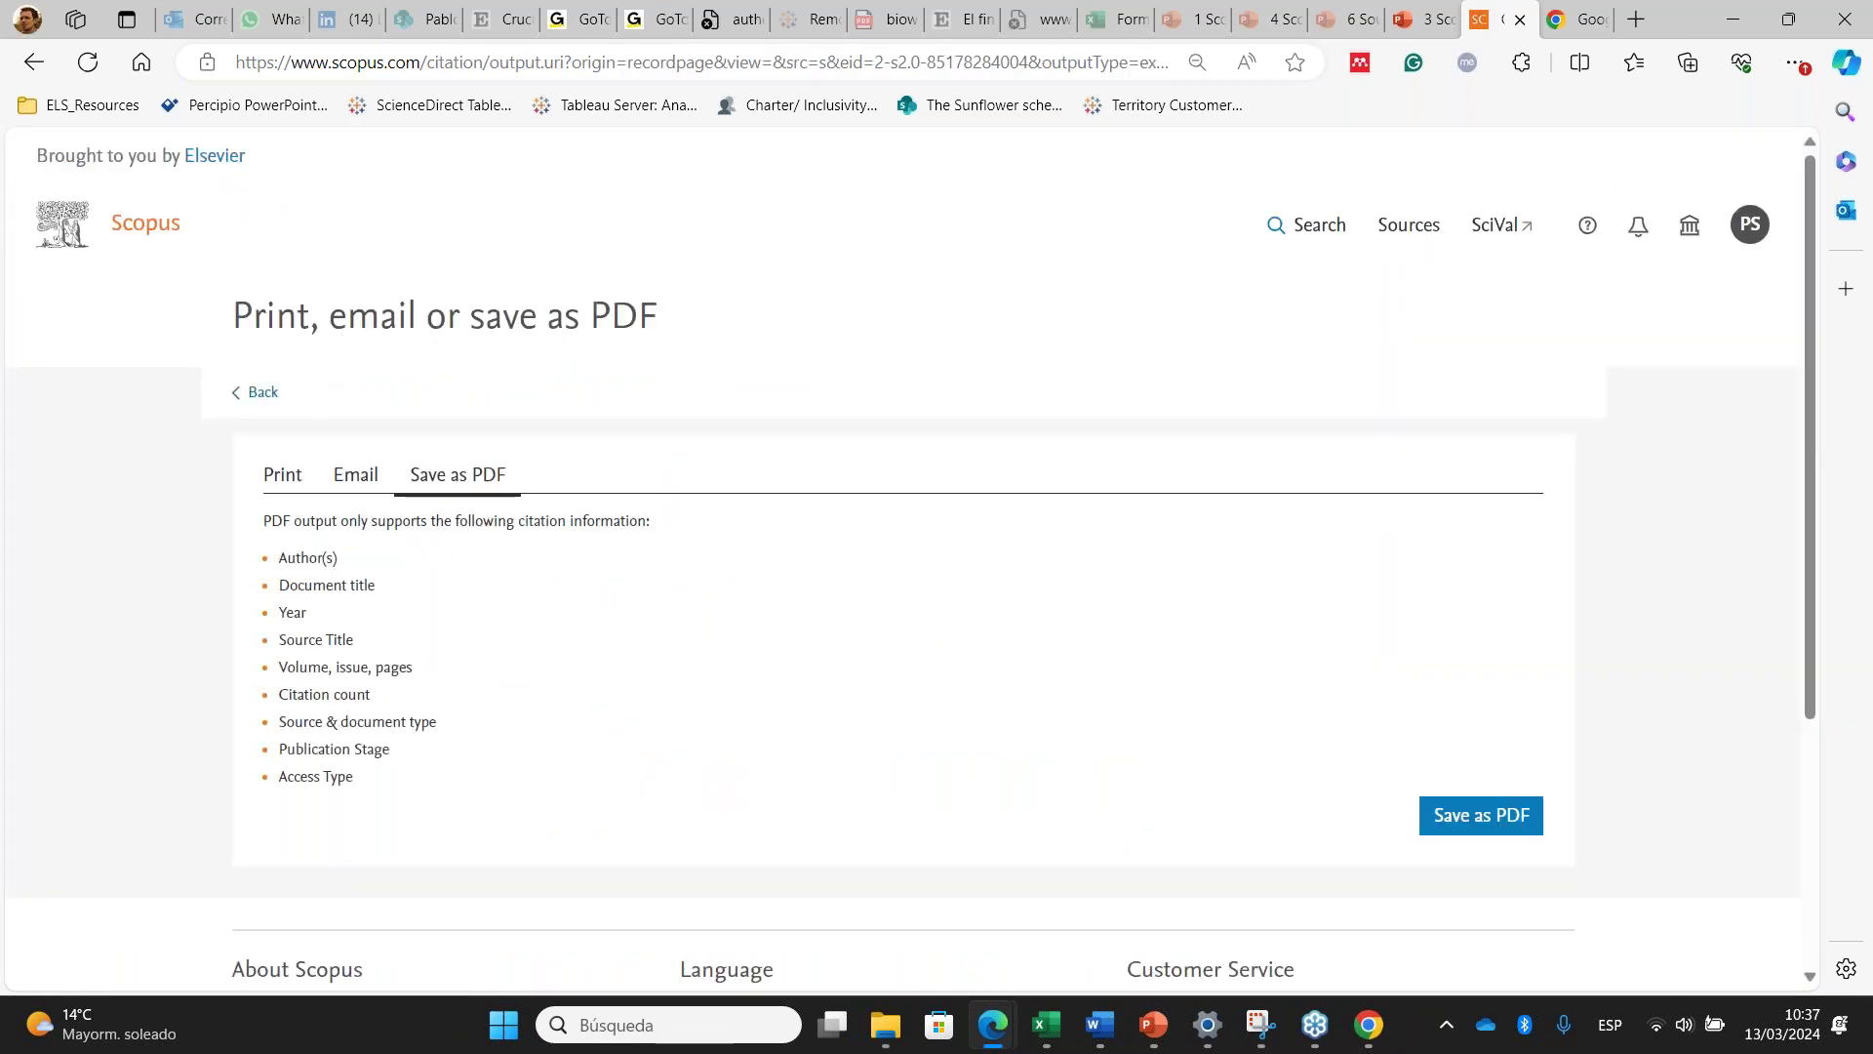
pyautogui.scroll(-4, 481, 552)
pyautogui.scroll(4, 447, 406)
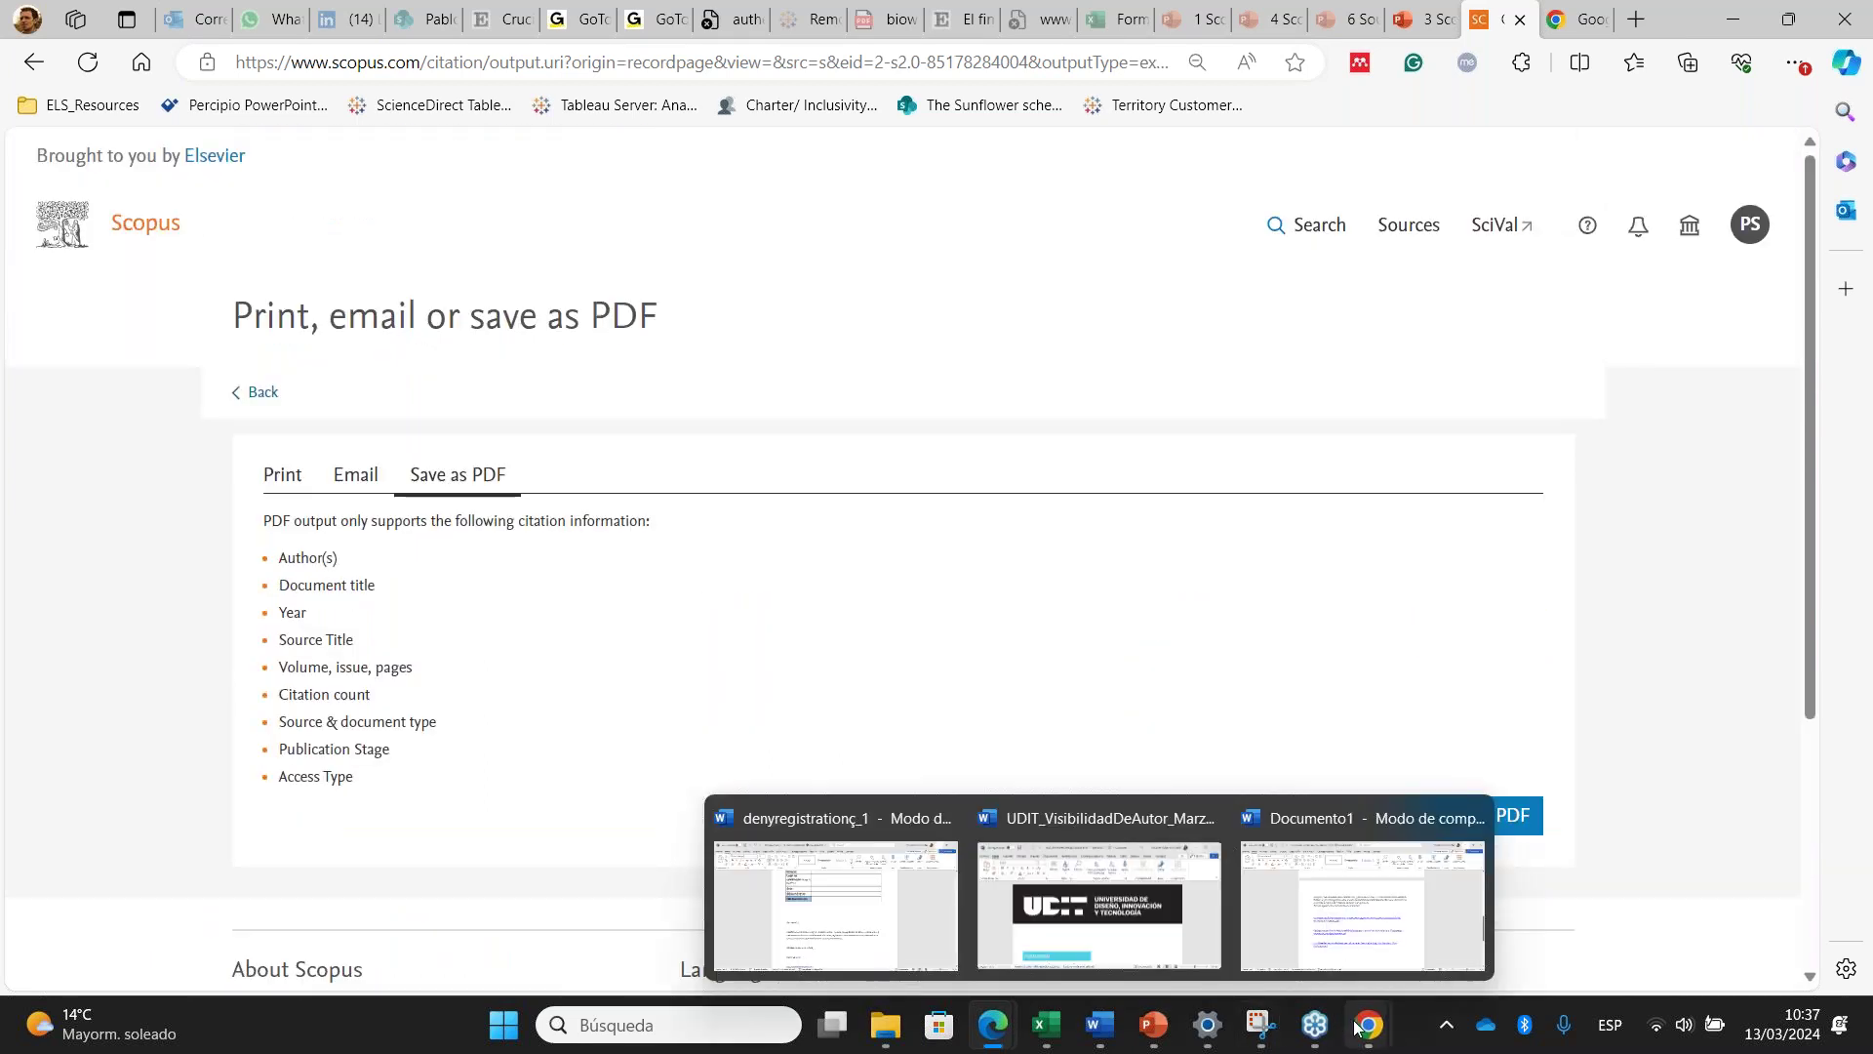
# Switch to the InPrivate Edge window with the Lactiplantibacillus fabifermentans record, refresh it from the download prompt and dismiss the extension request
pyautogui.moveTo(1369, 1024)
pyautogui.click(1472, 914)
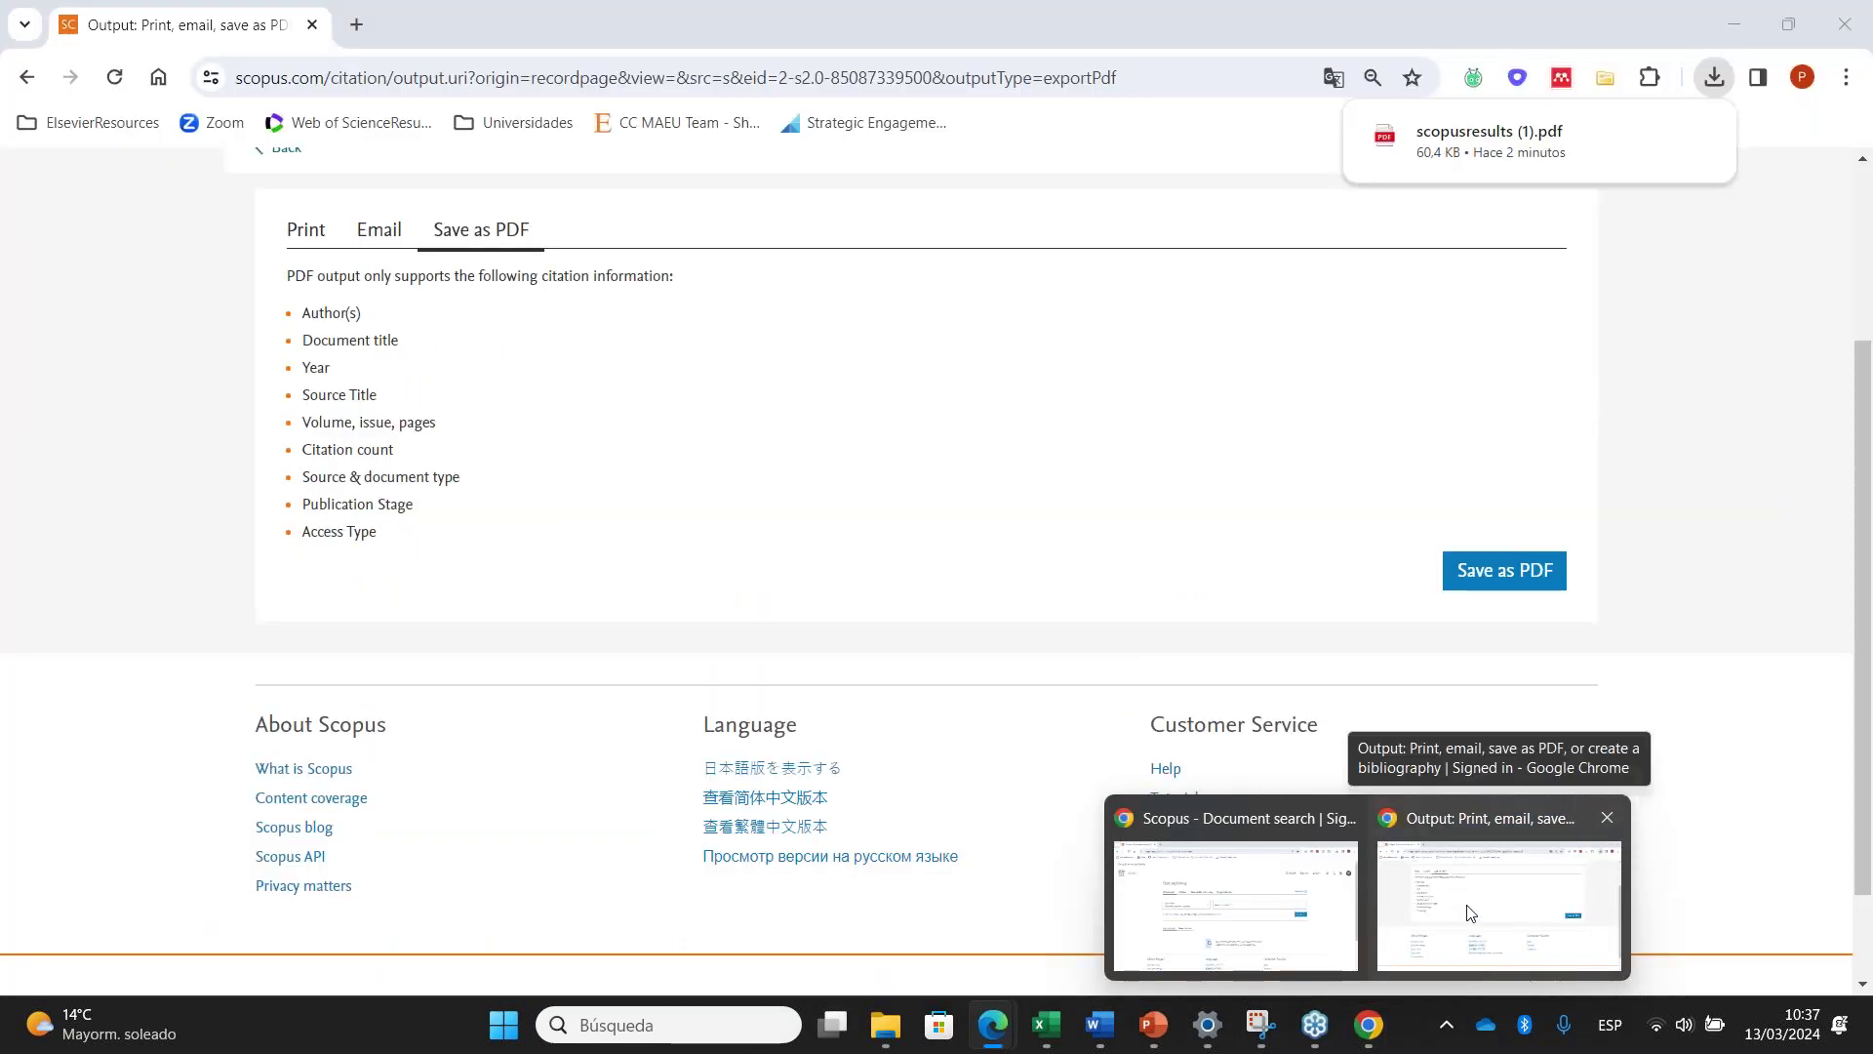
pyautogui.moveTo(1327, 917)
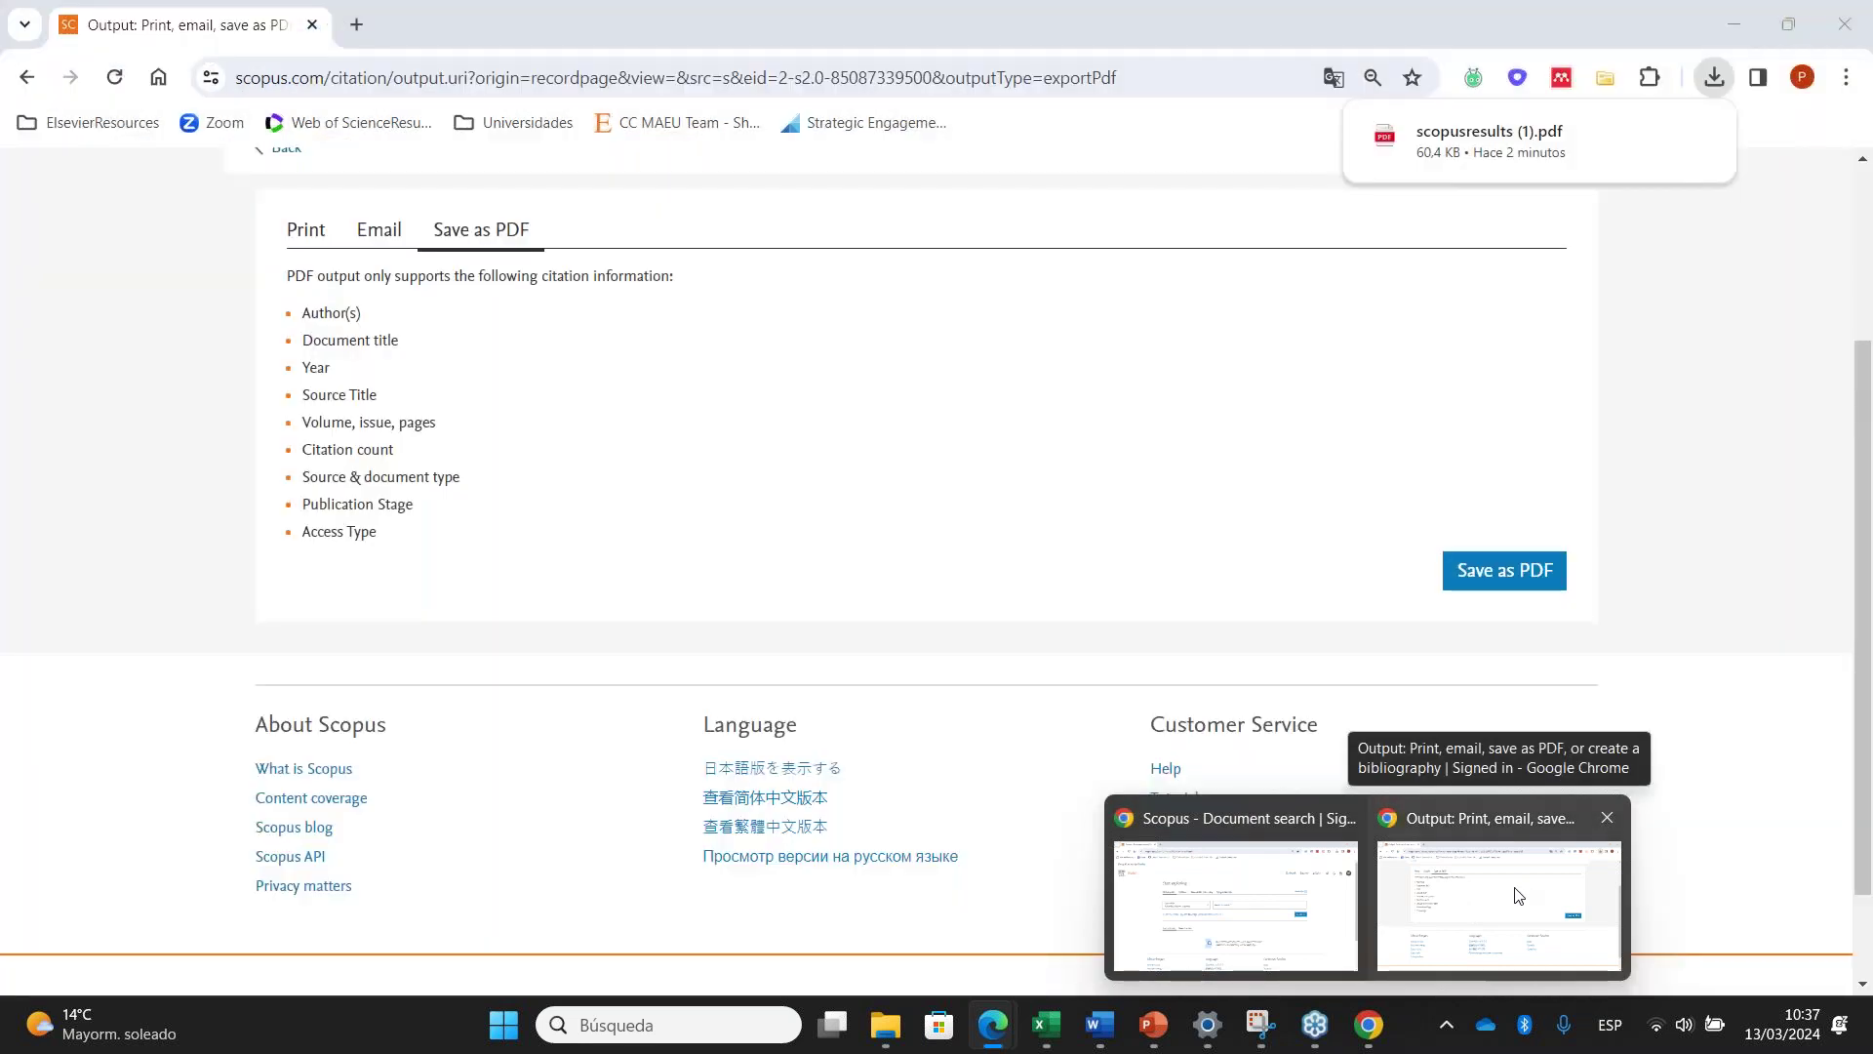
pyautogui.click(1000, 1024)
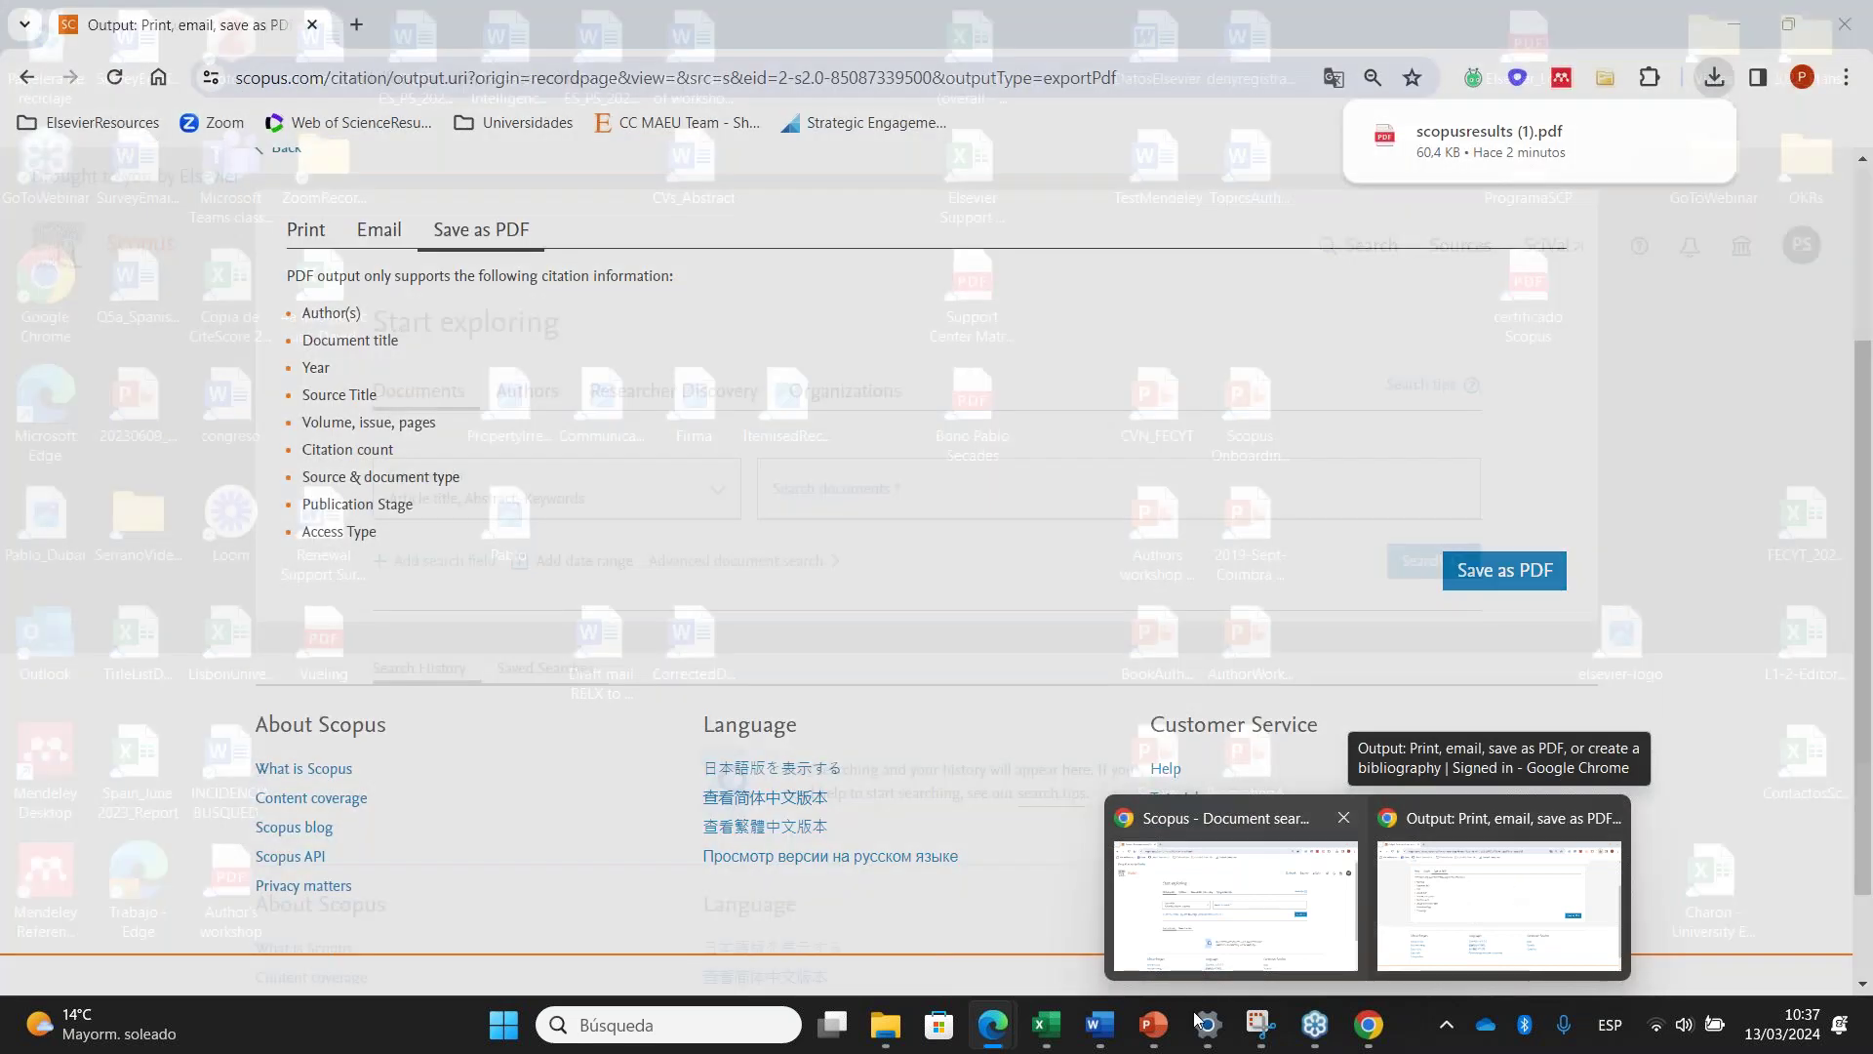
pyautogui.moveTo(1038, 946)
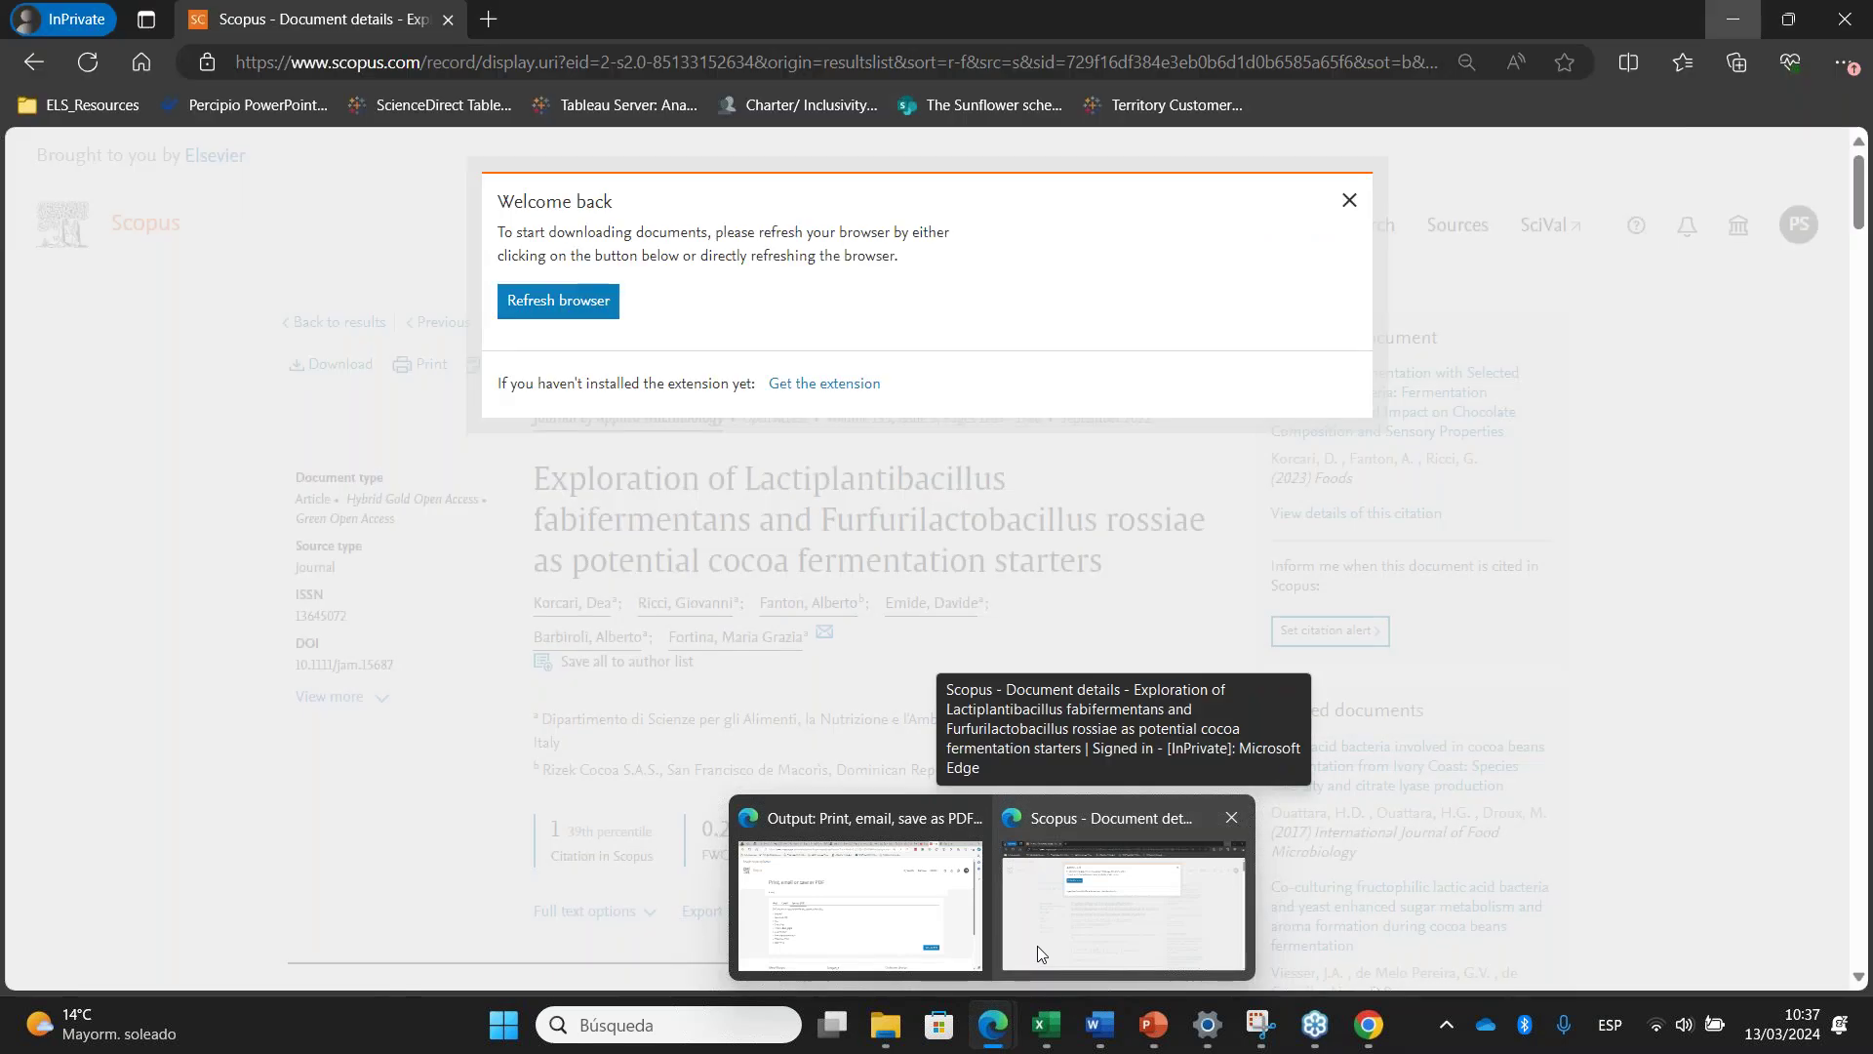
pyautogui.click(1060, 939)
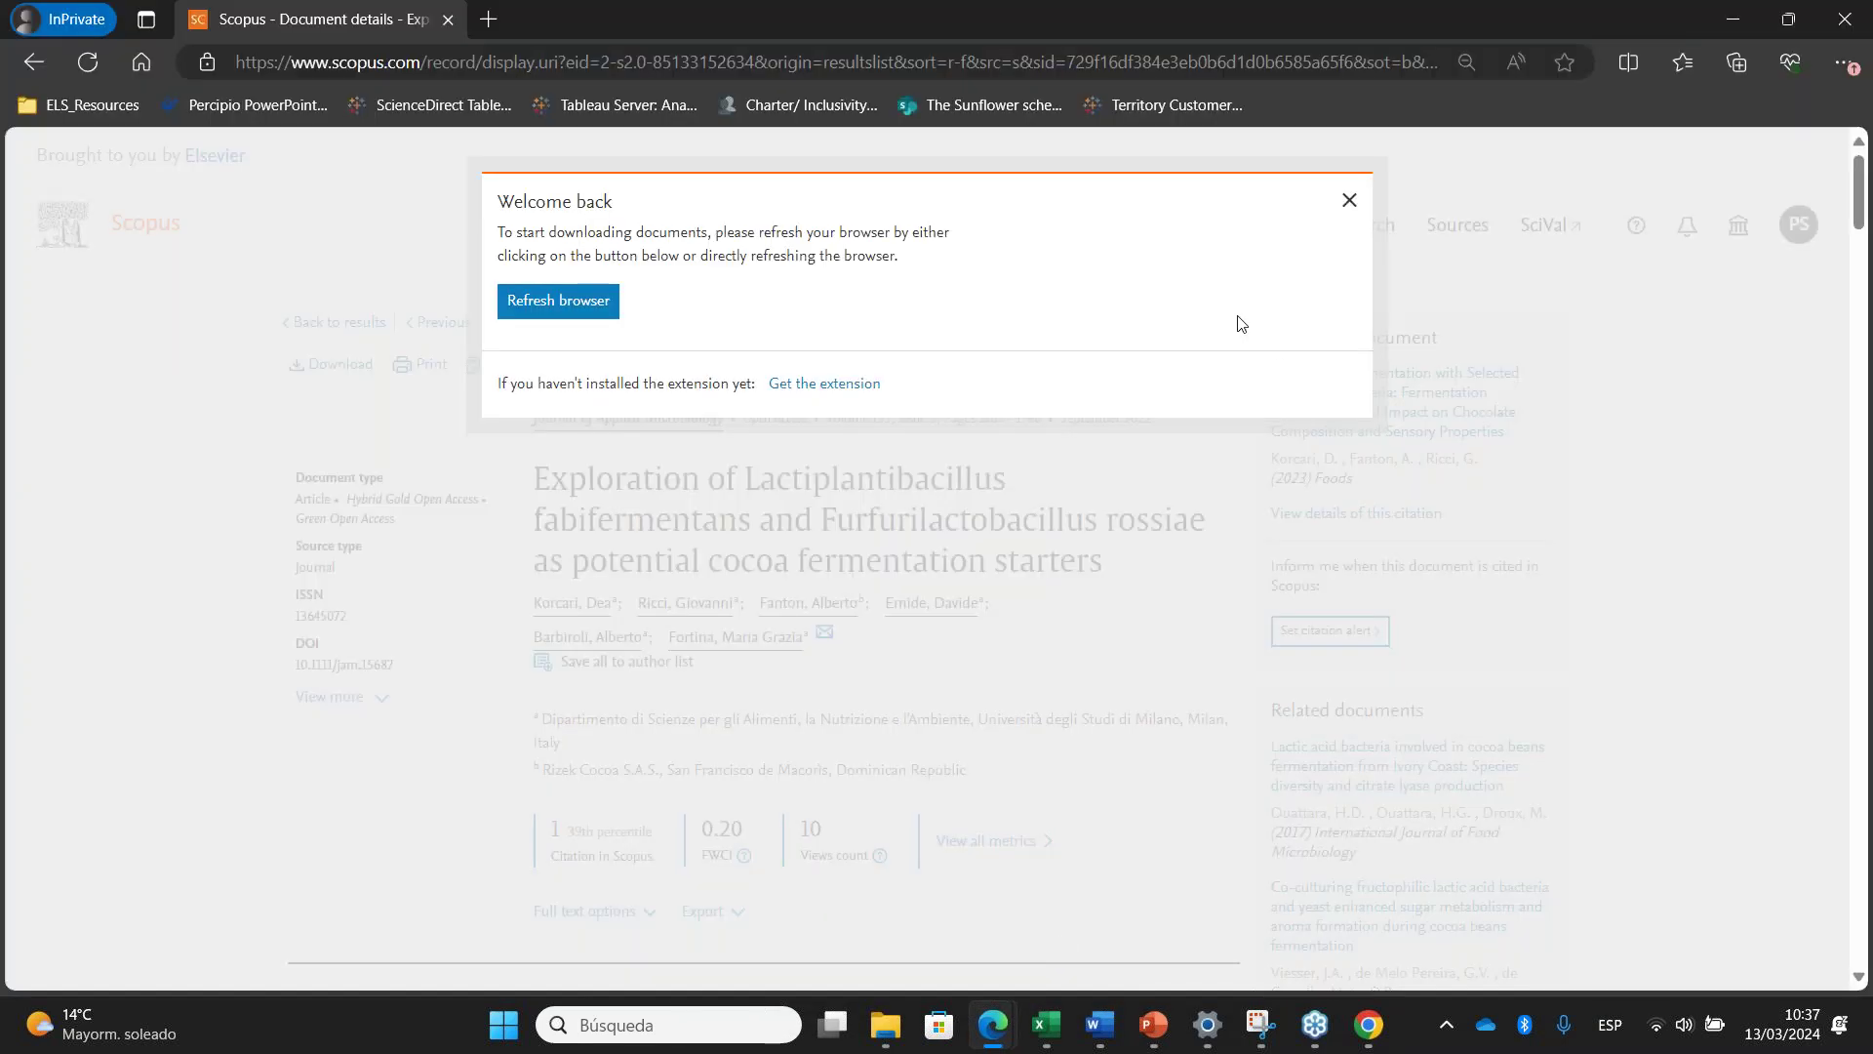
pyautogui.click(561, 303)
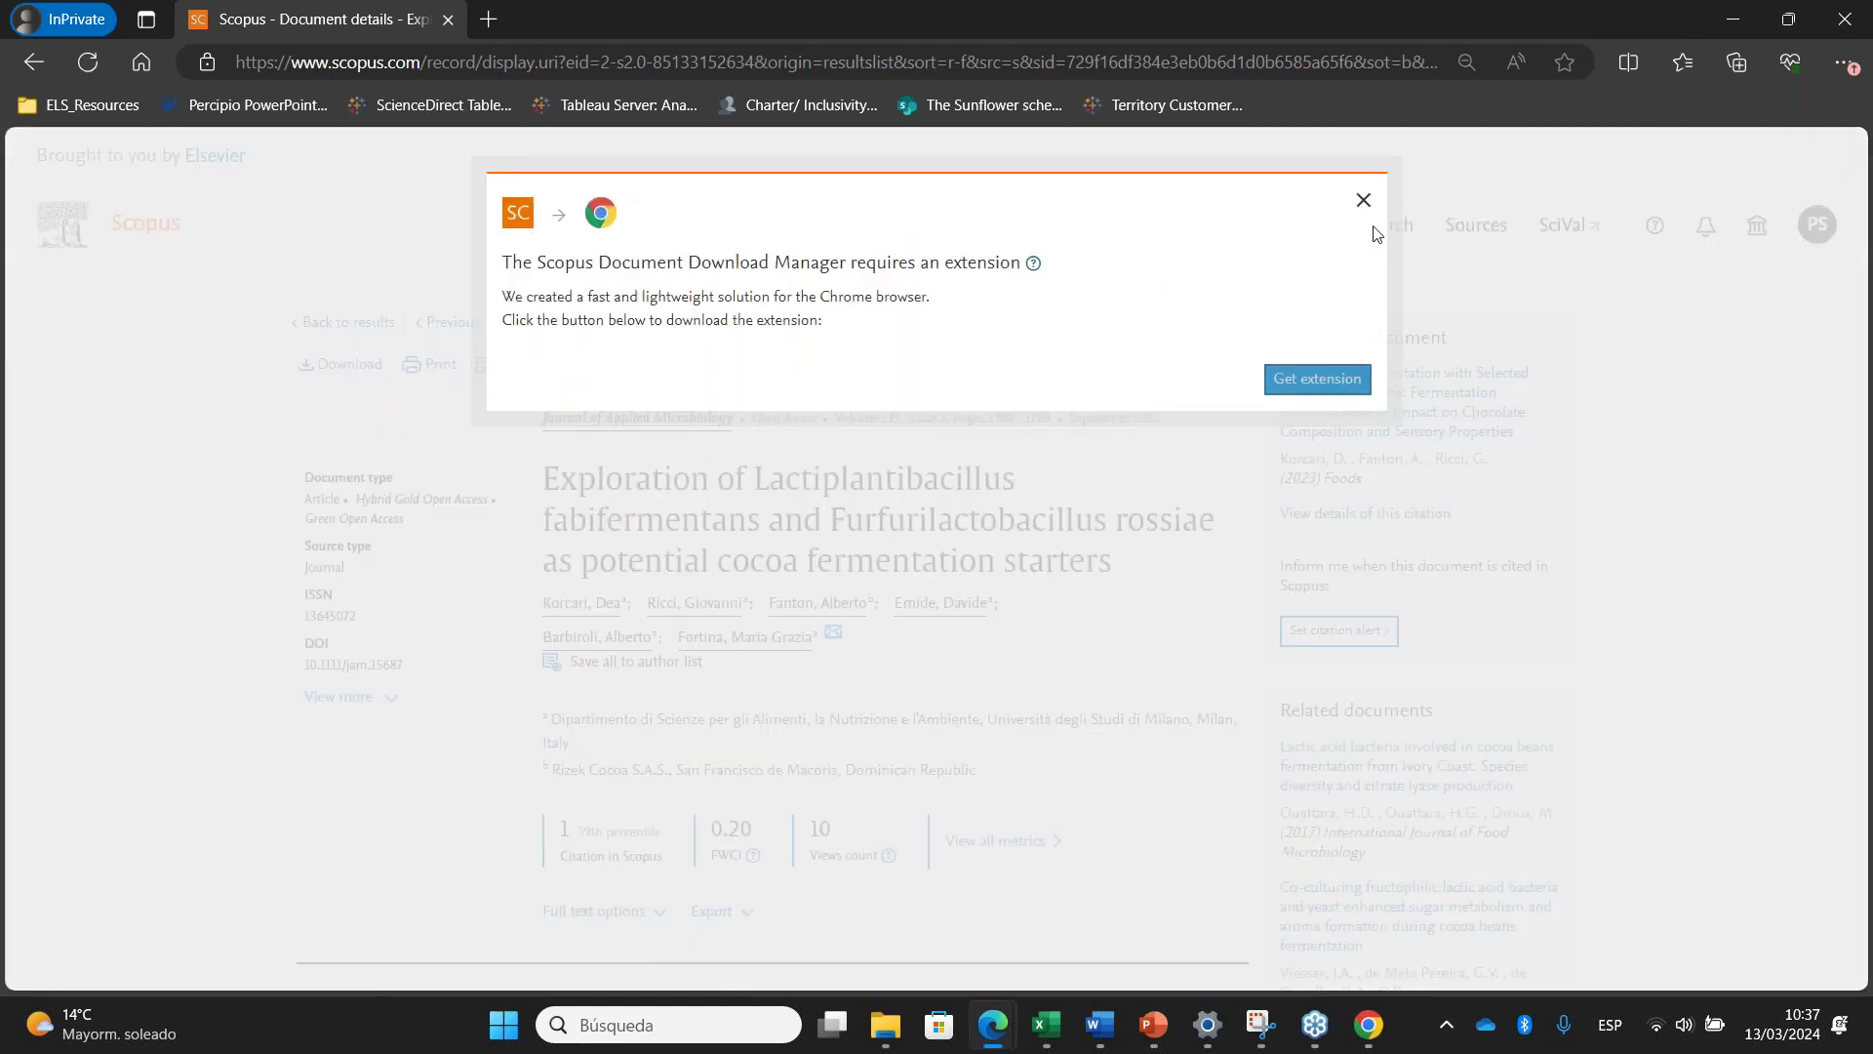
pyautogui.click(1364, 202)
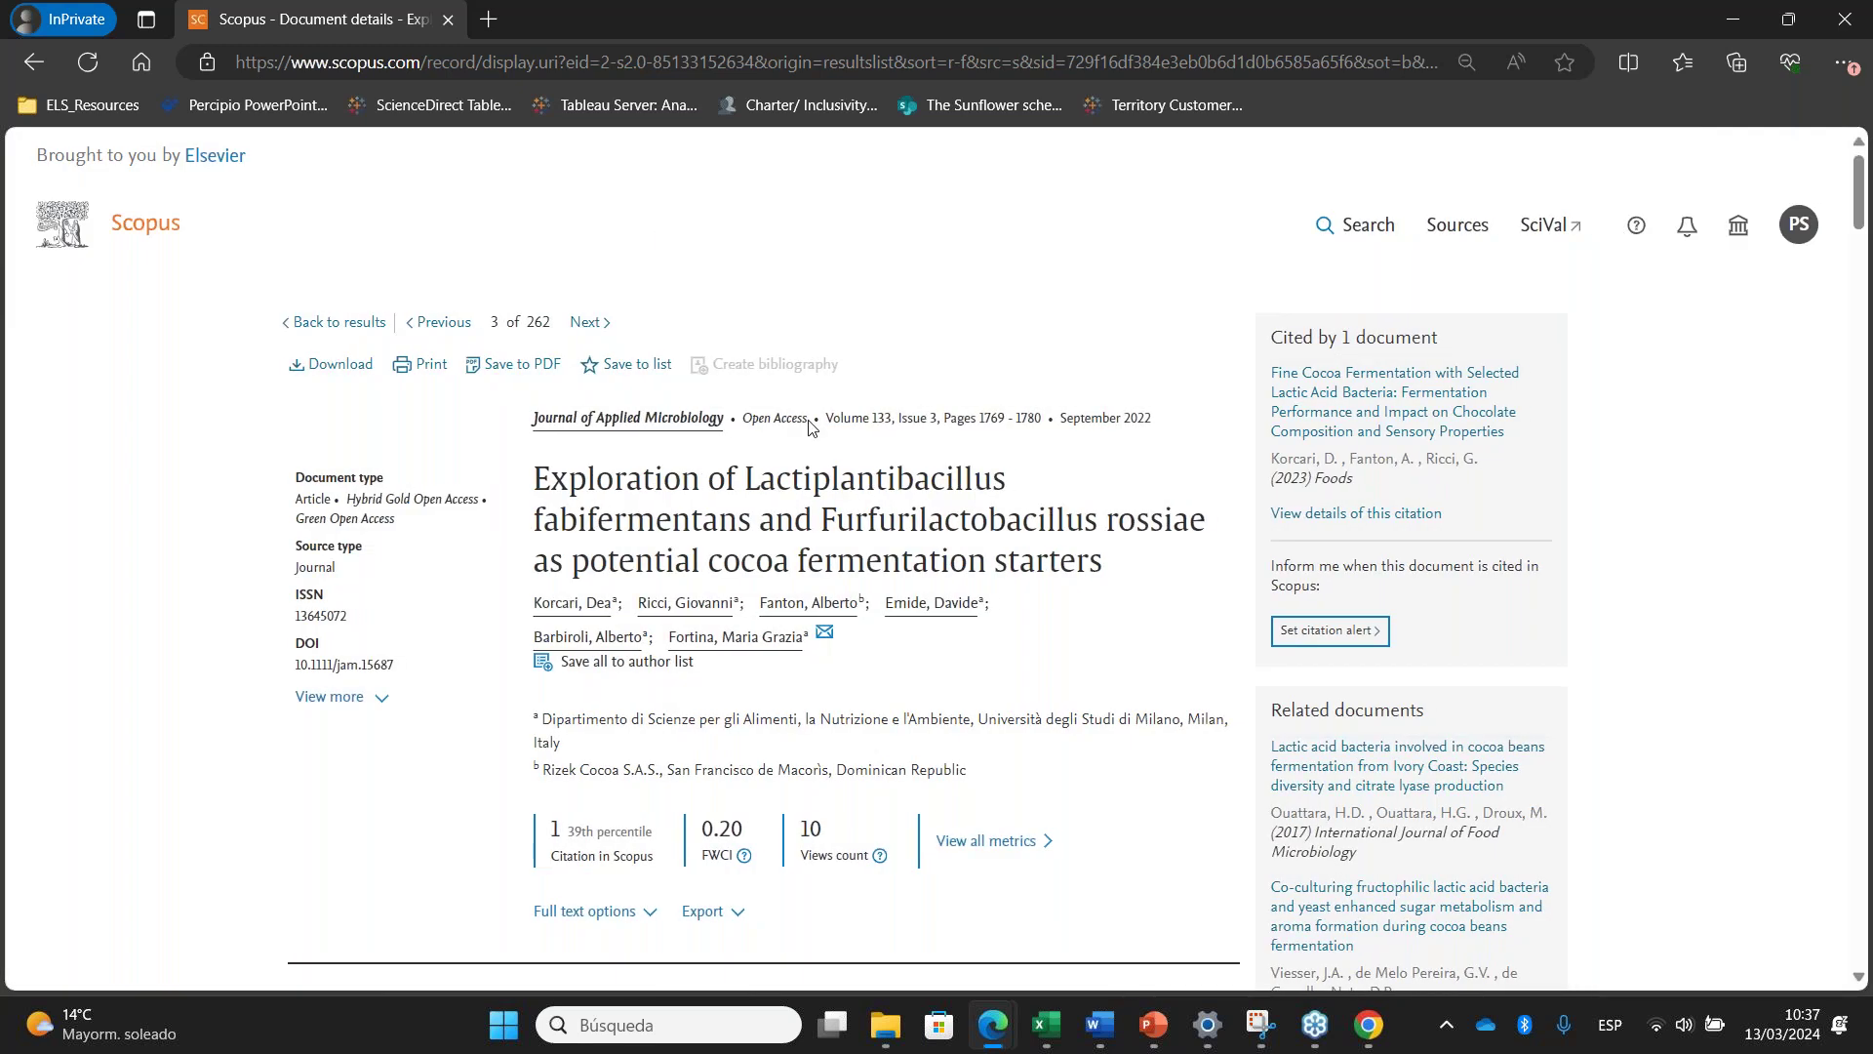
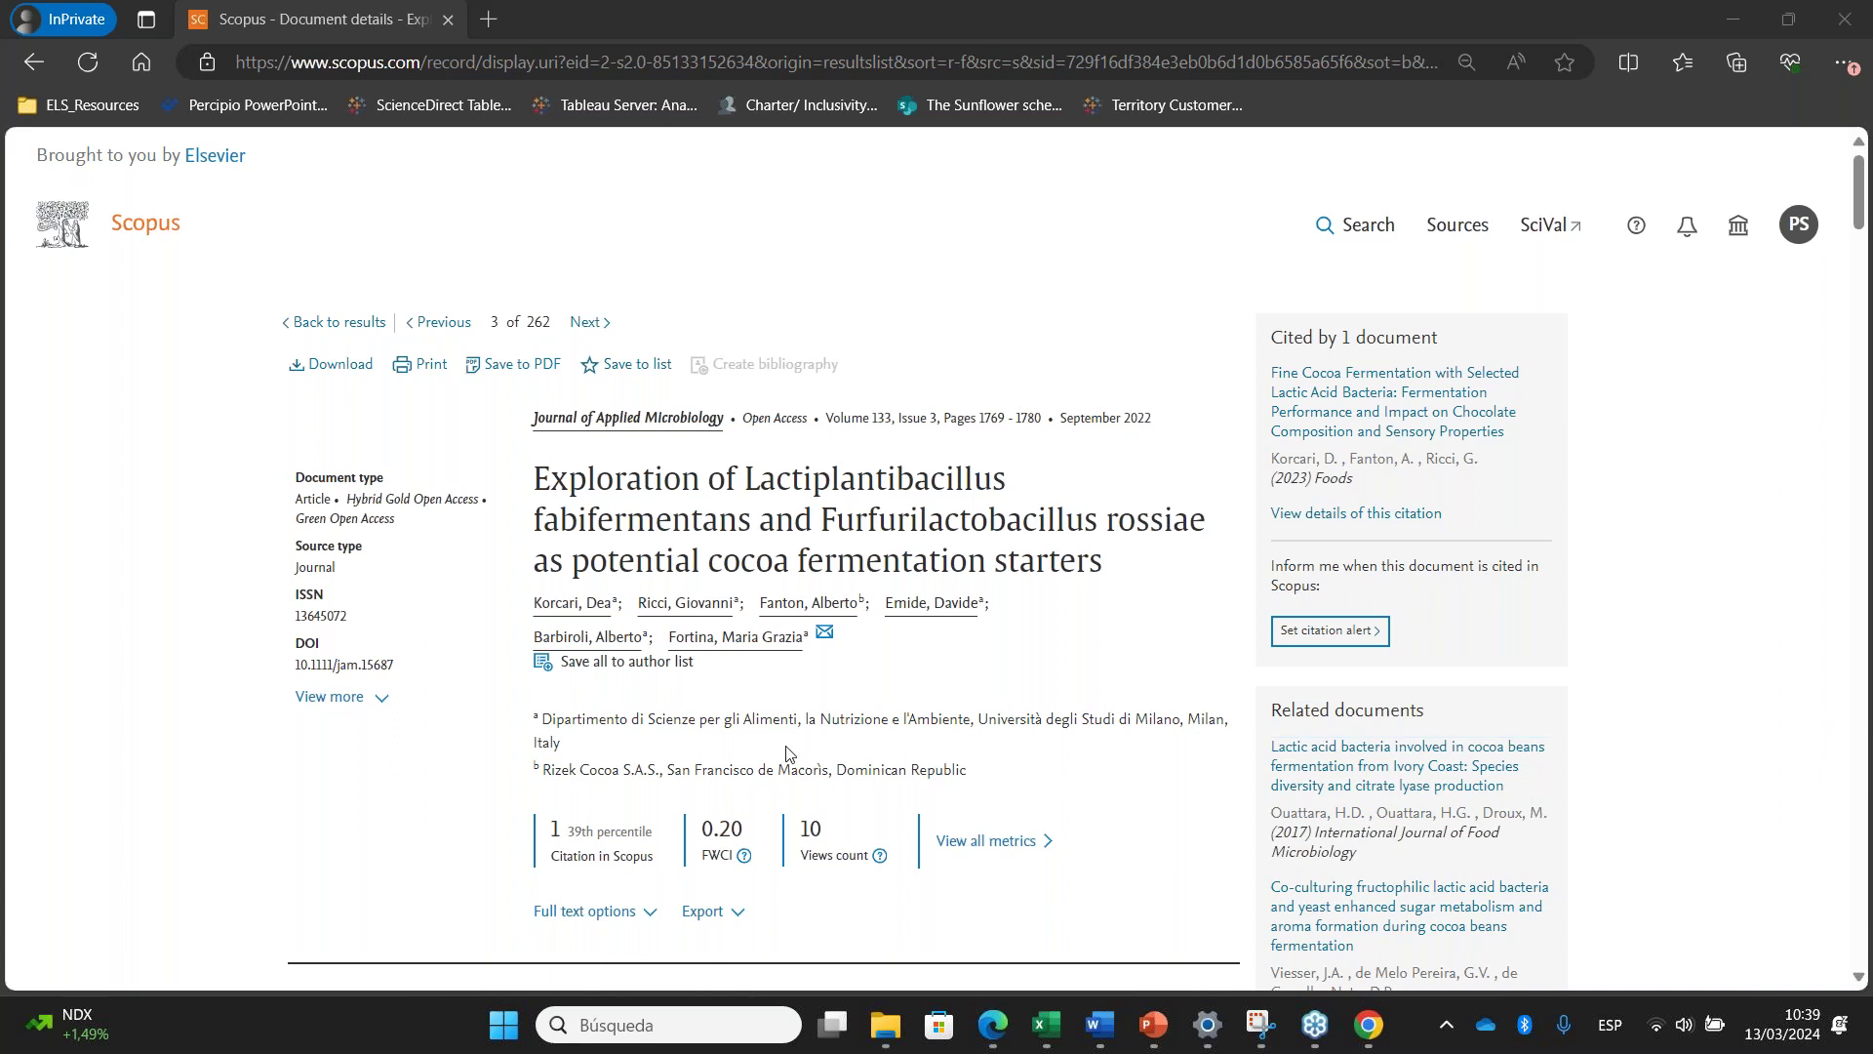
# Open the citation alert form for the Lactiplantibacillus fabifermentans document and review its name, email, frequency and status fields
pyautogui.click(1344, 643)
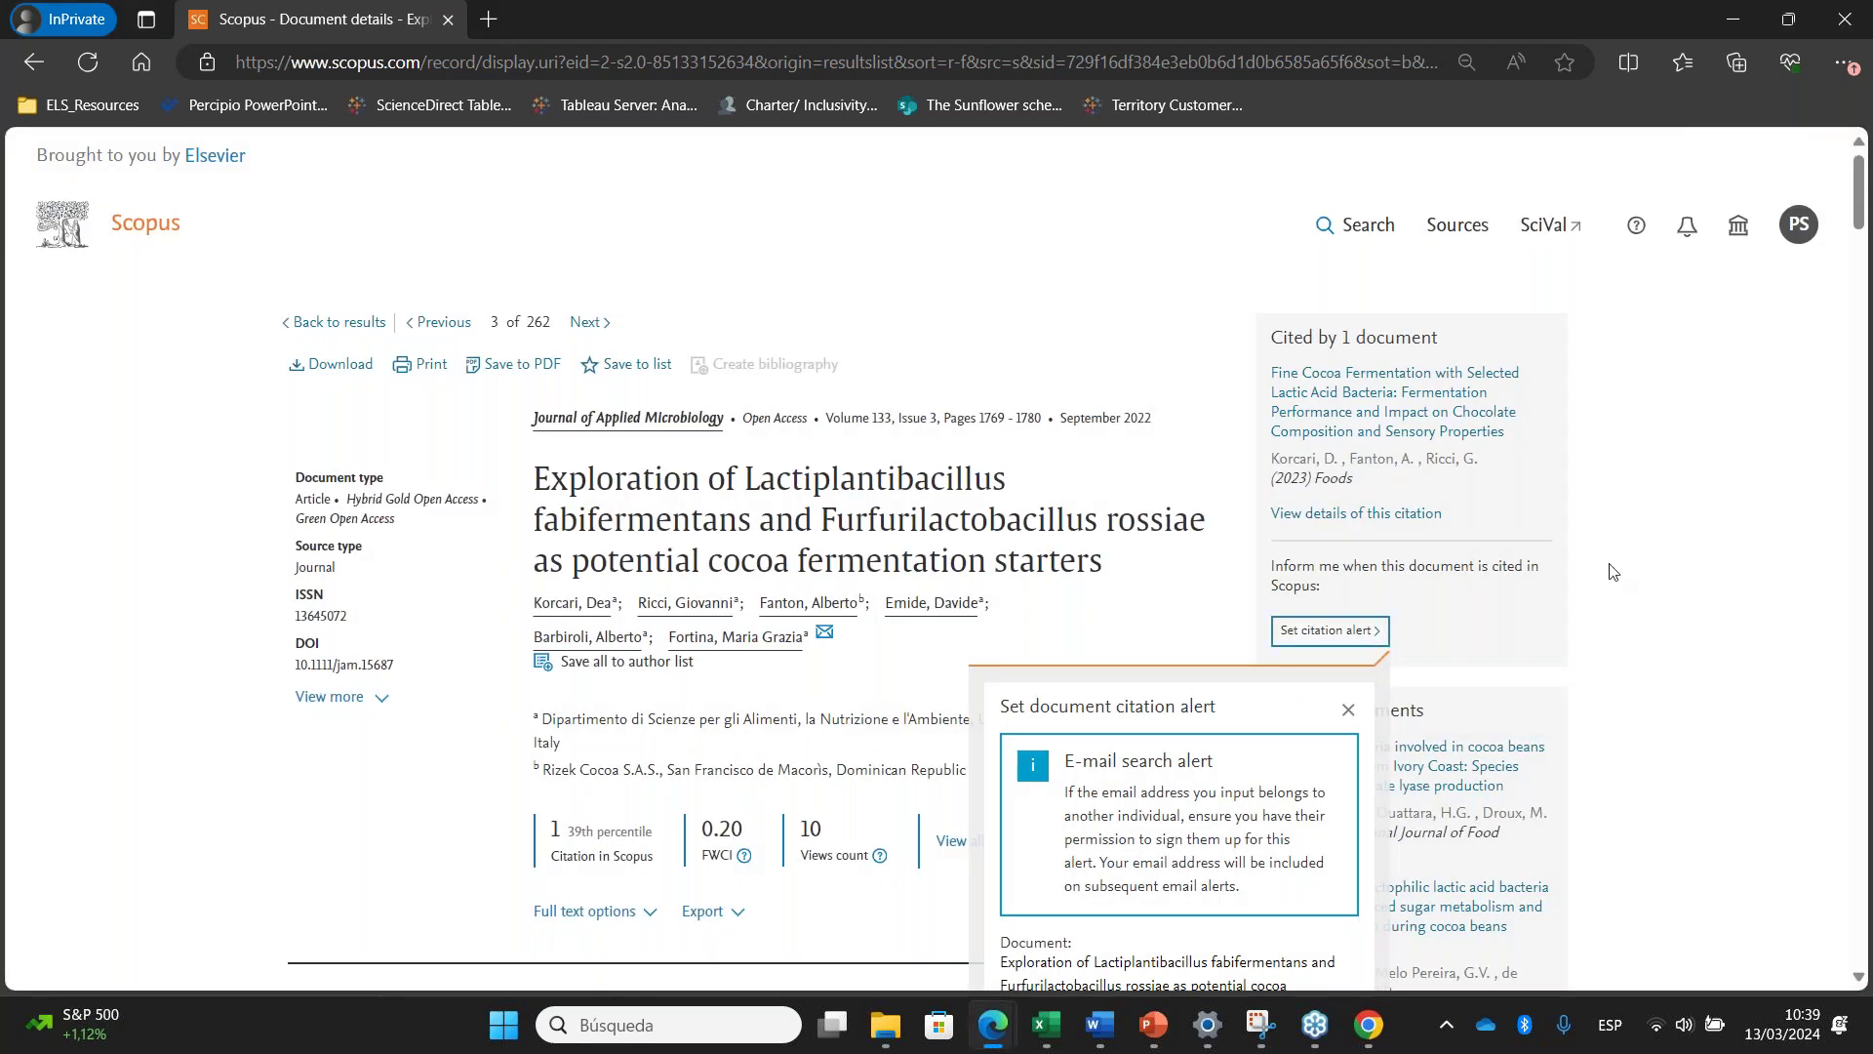
pyautogui.scroll(-1, 1582, 570)
pyautogui.scroll(-4, 1582, 570)
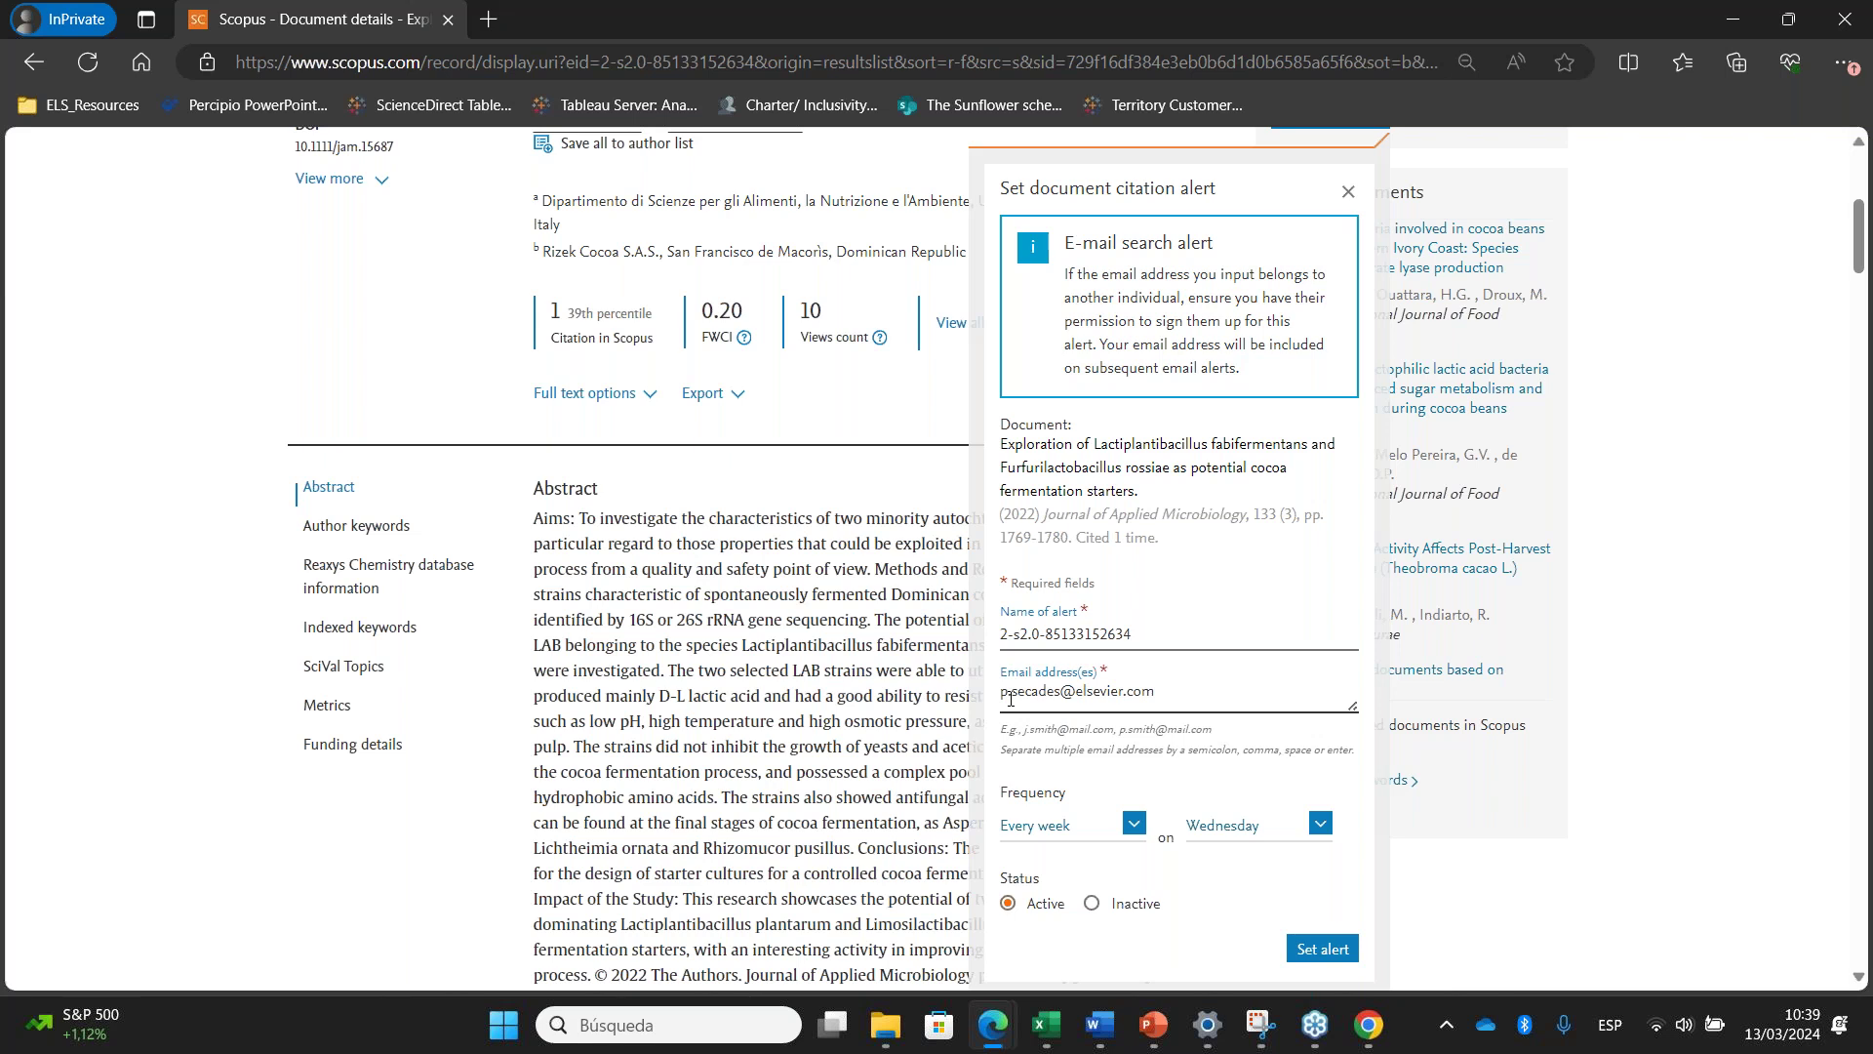
# Create the document citation alert with a weekly frequency on Wednesday and active status
pyautogui.click(1320, 953)
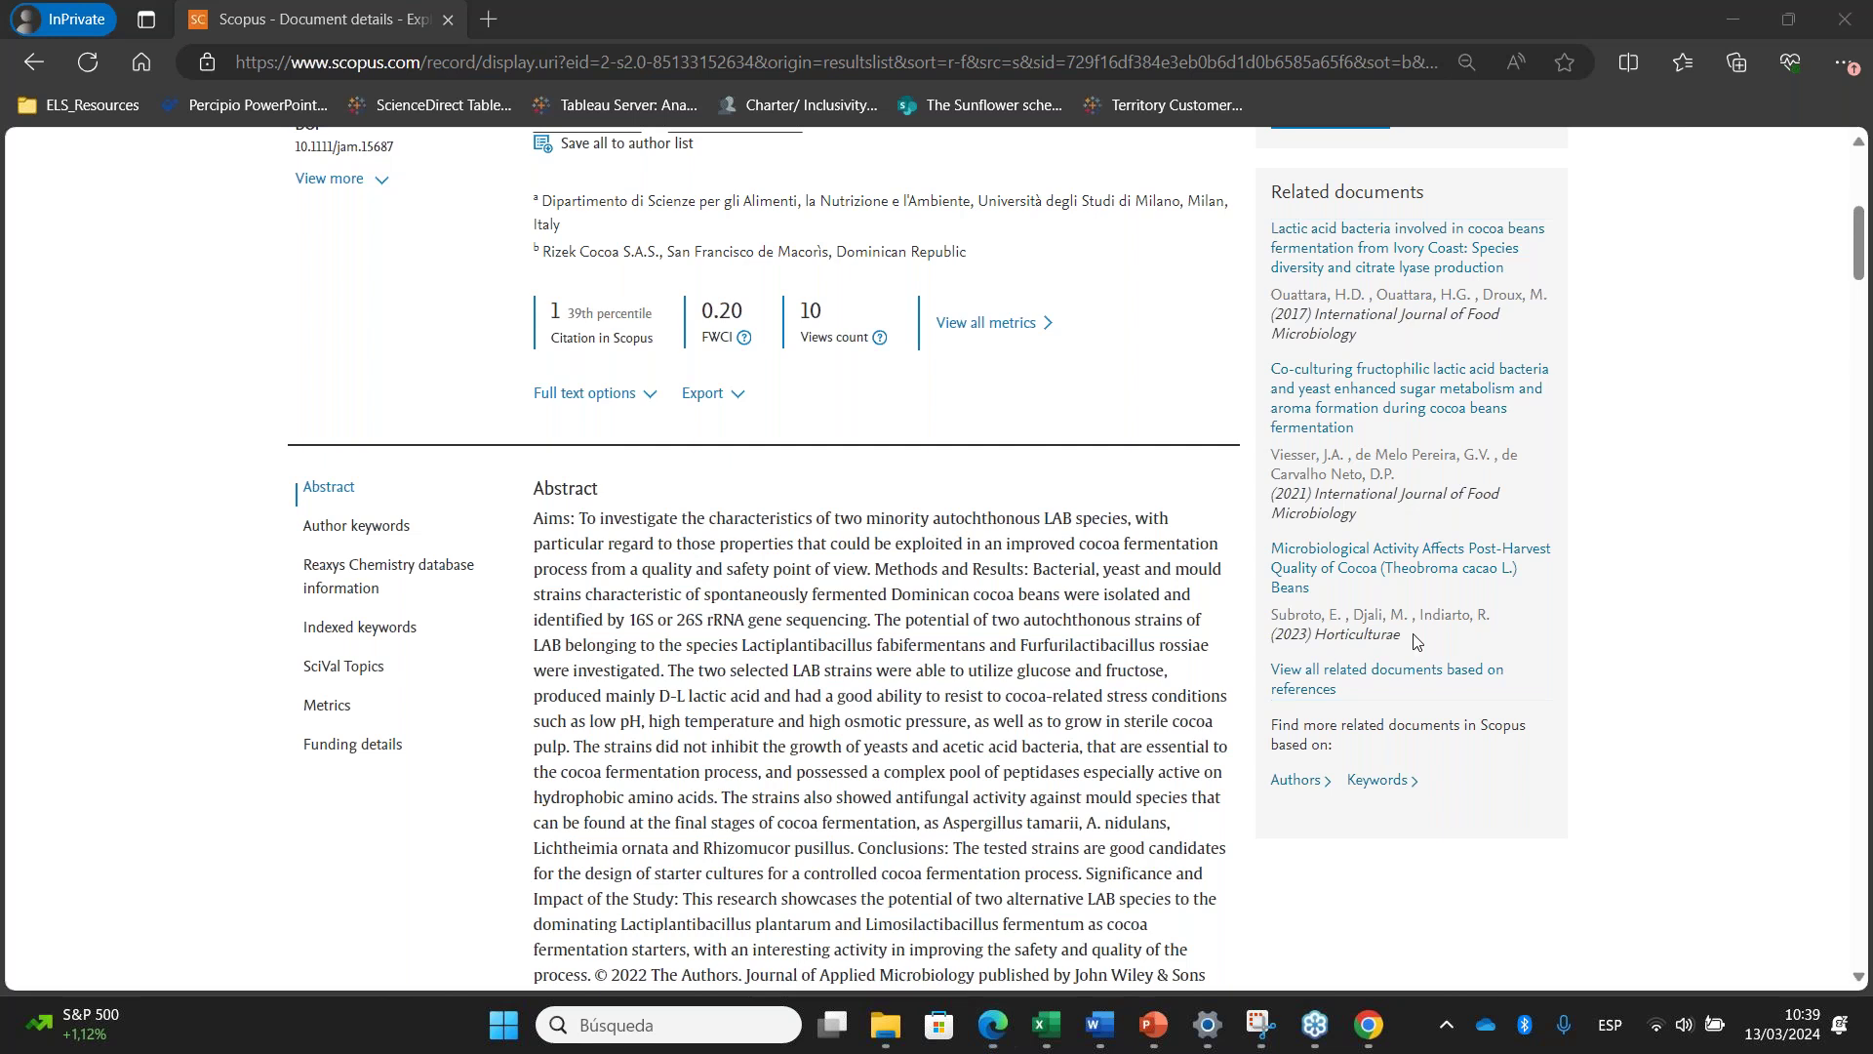
pyautogui.scroll(2, 1249, 620)
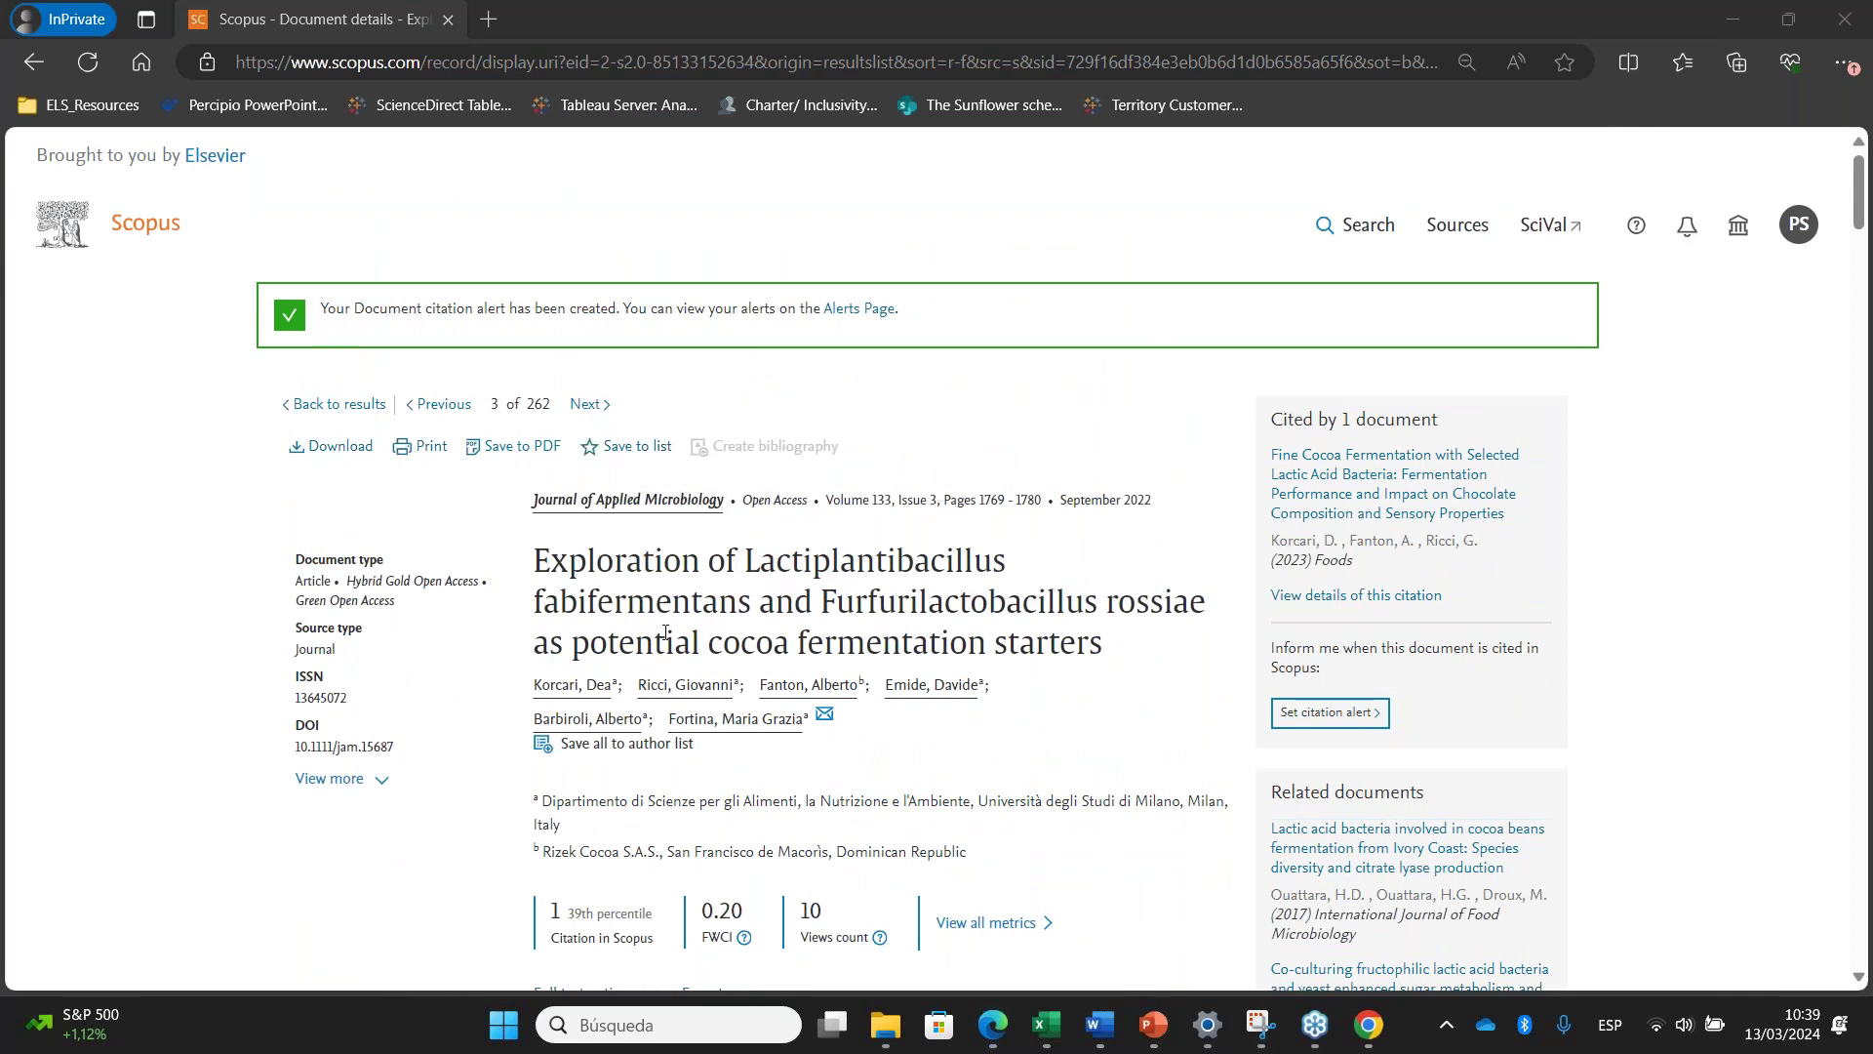
# Examine the document's full Scopus and PlumX metrics, its references and the Reaxys substance information
pyautogui.scroll(-2, 665, 632)
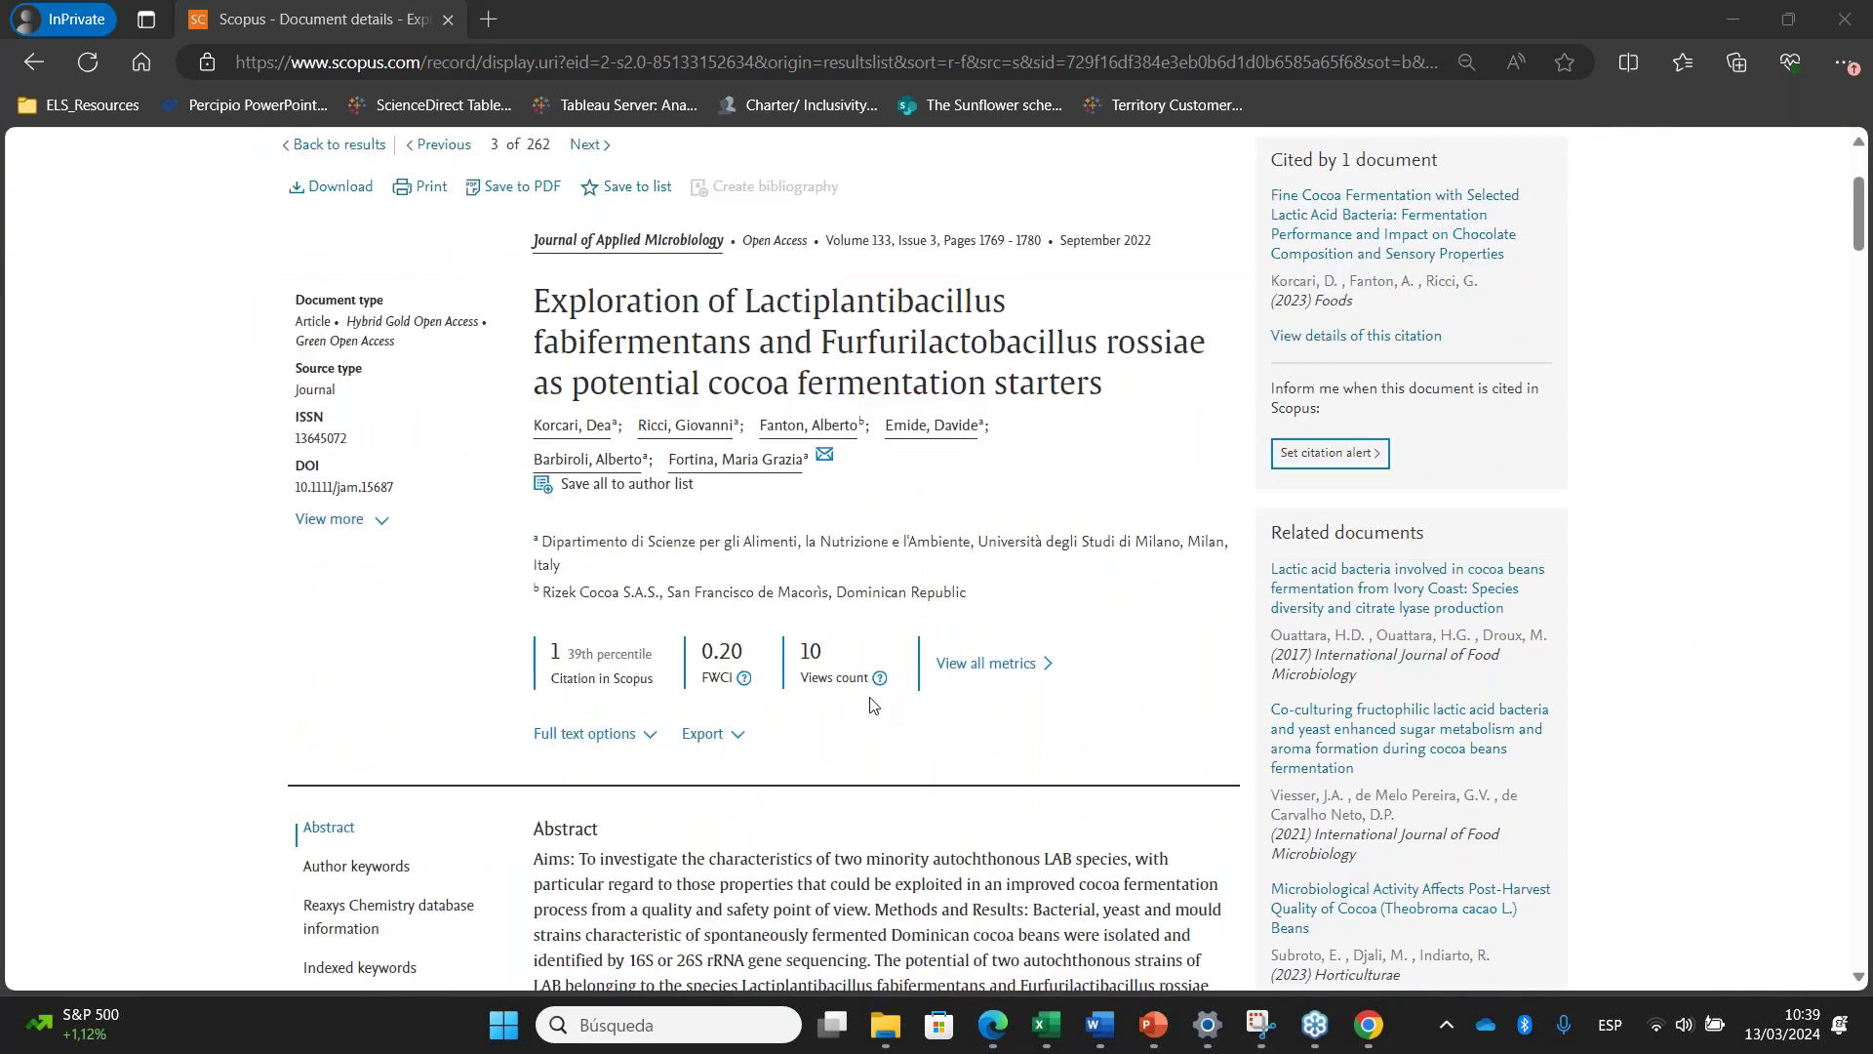
pyautogui.click(974, 668)
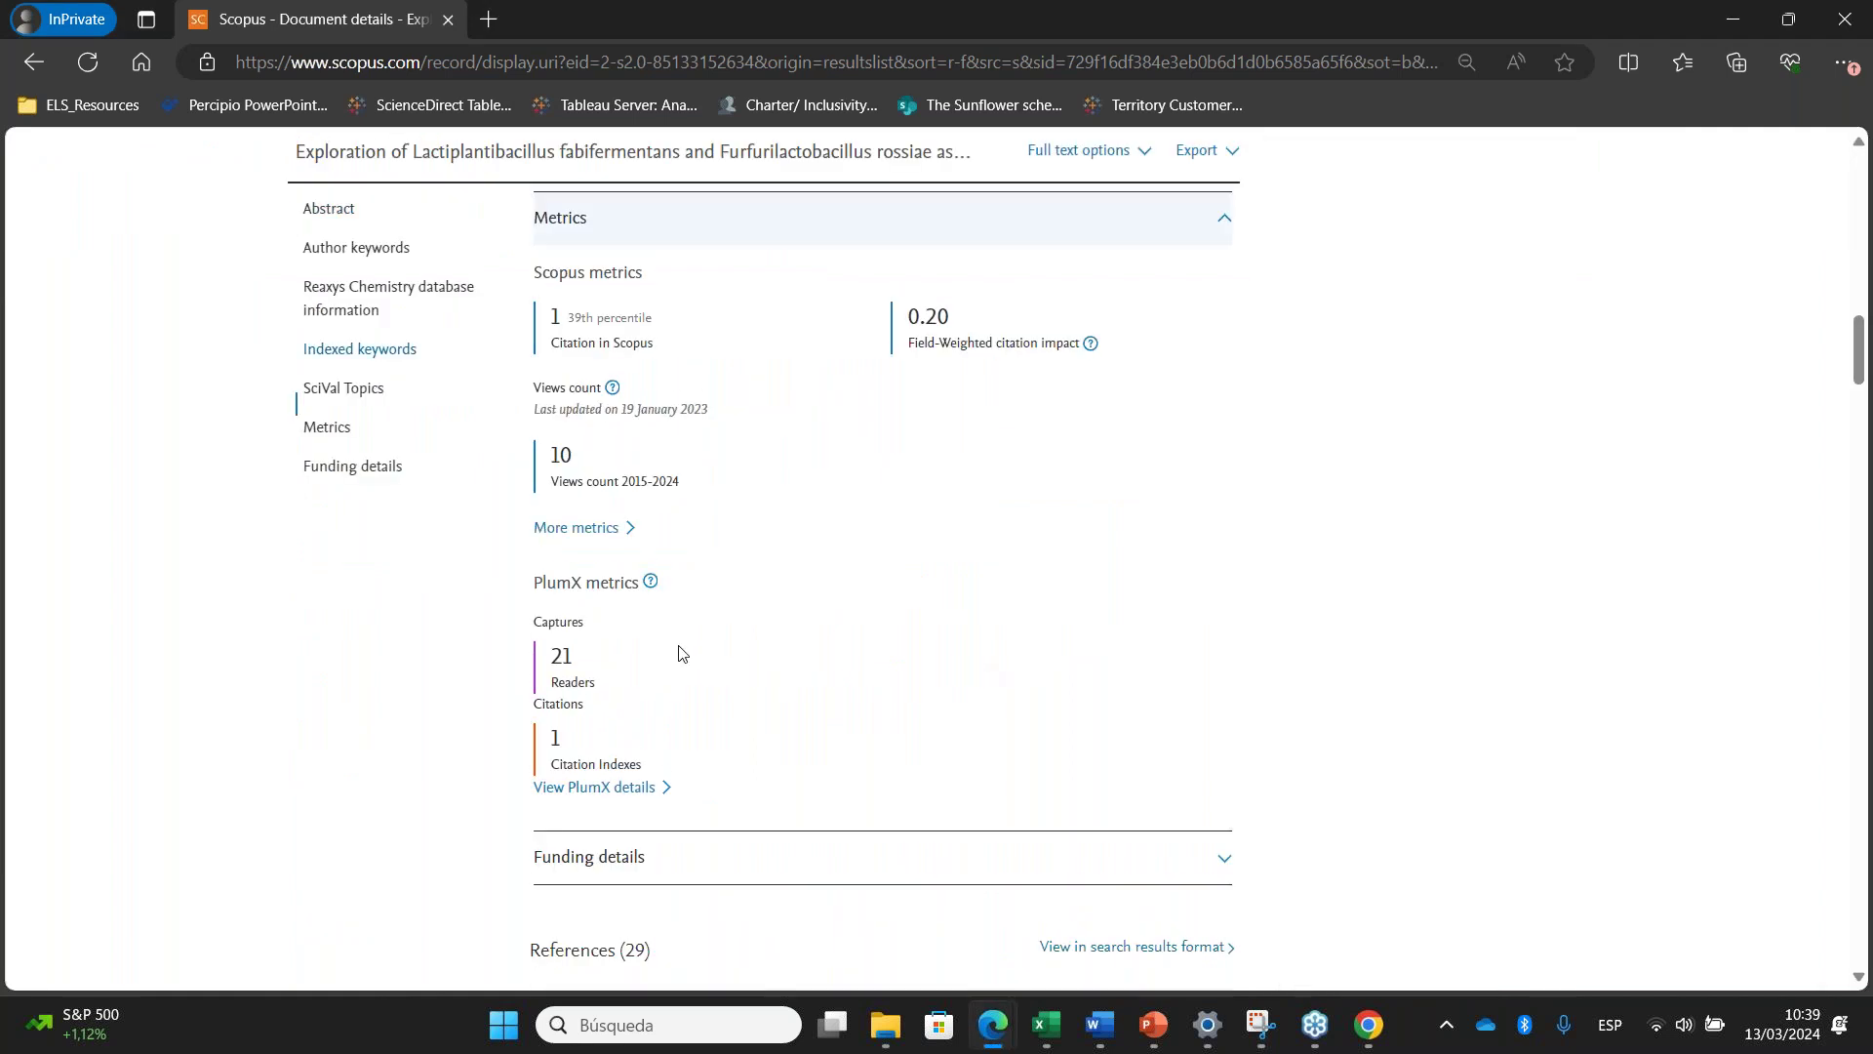
pyautogui.scroll(-8, 683, 656)
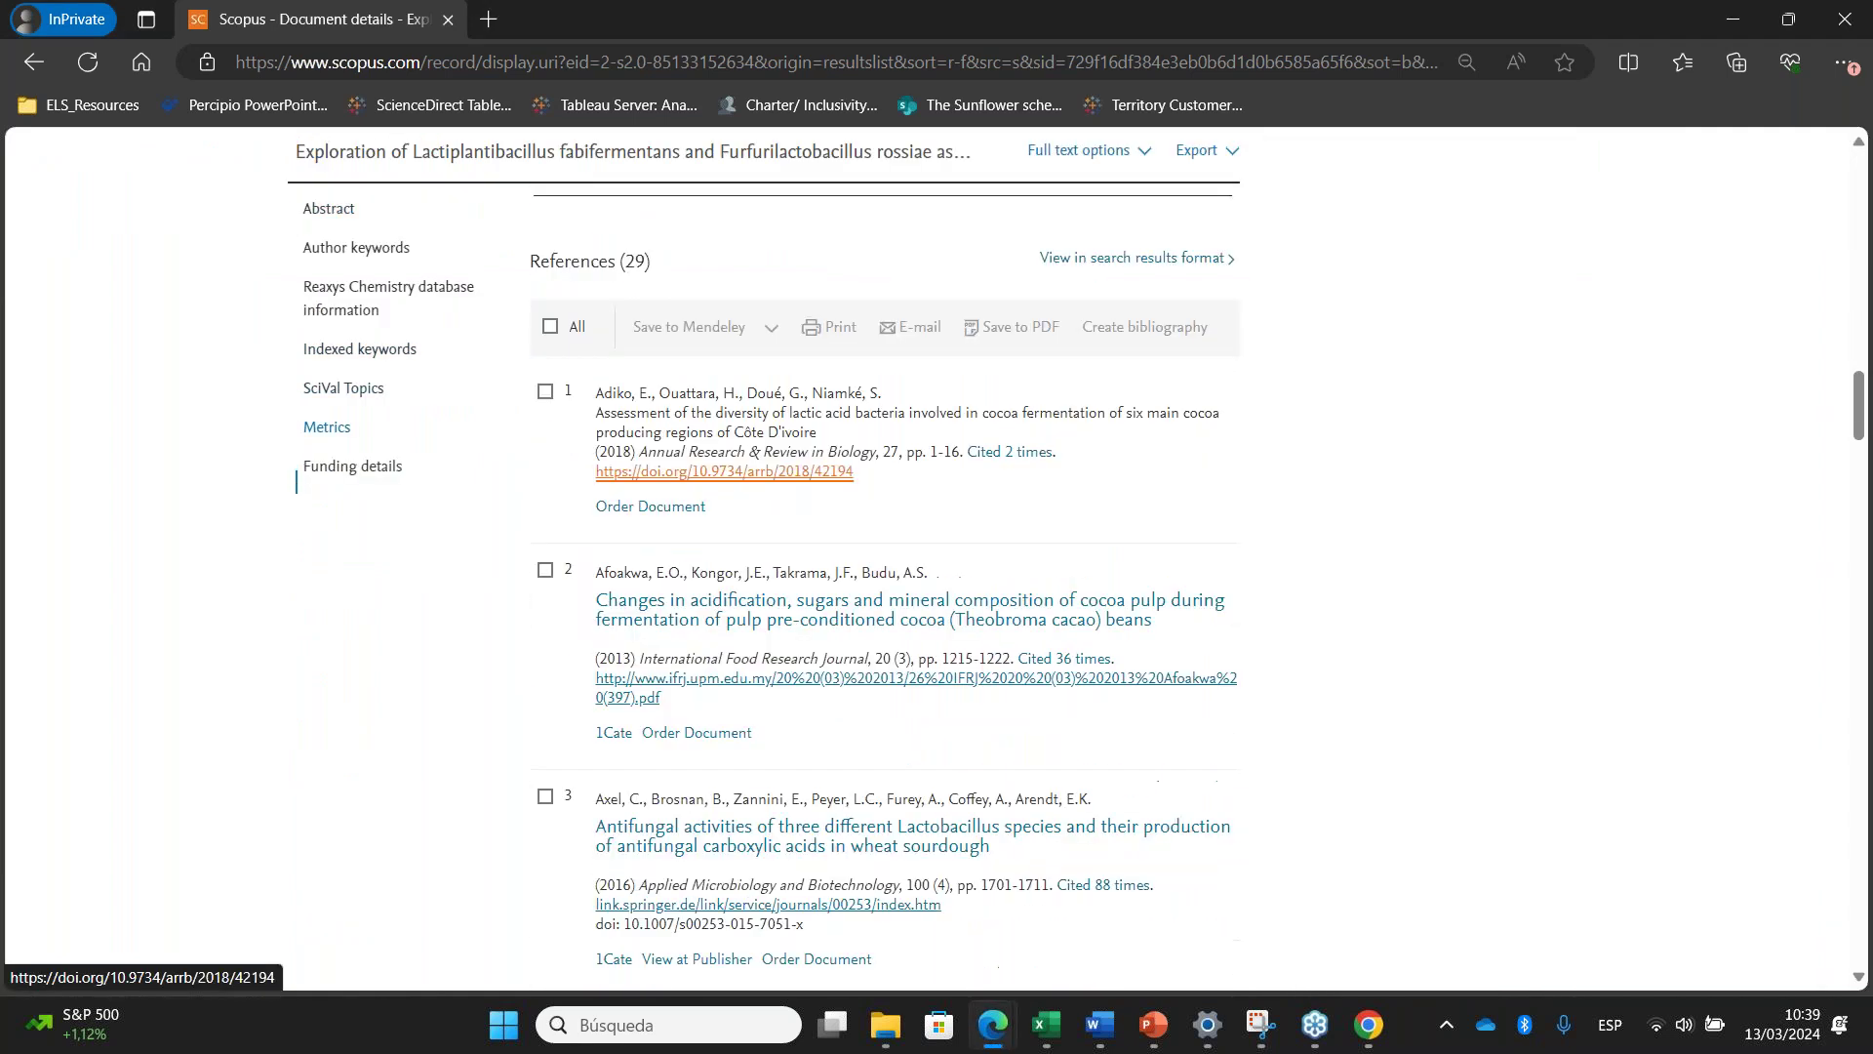
pyautogui.scroll(15, 866, 514)
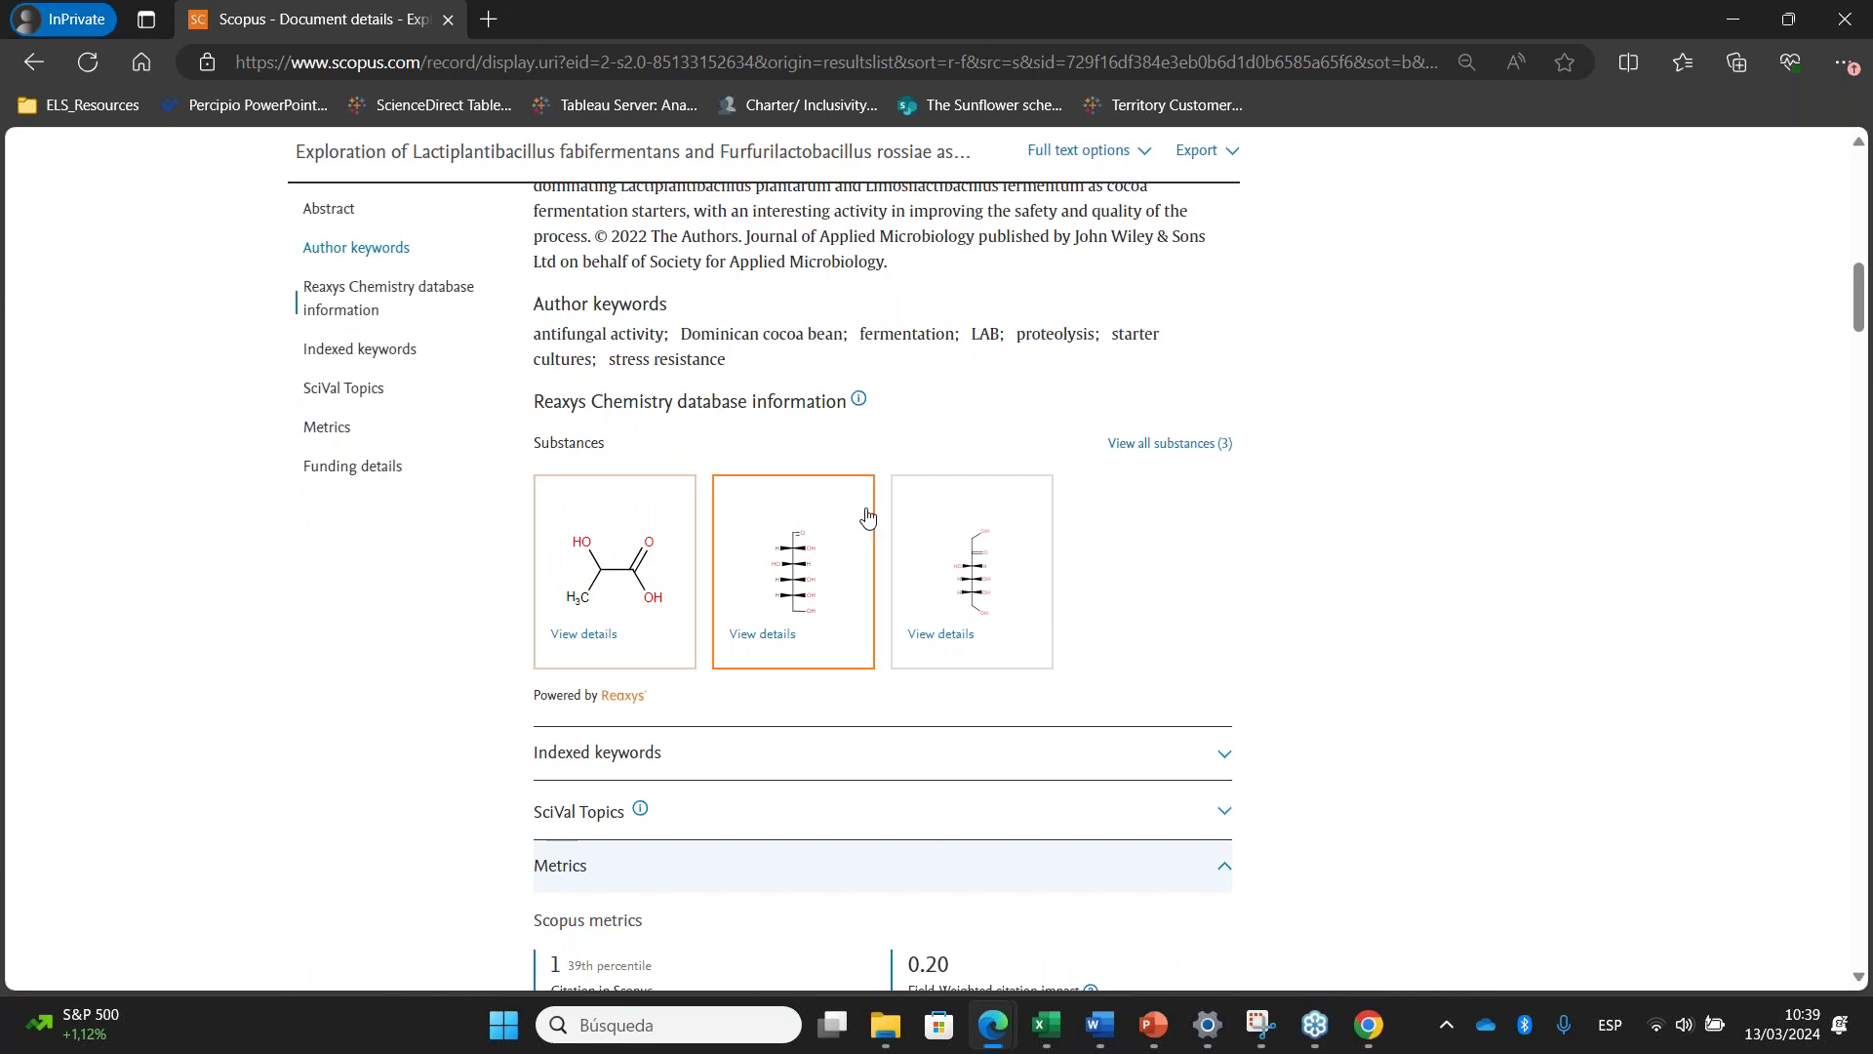
pyautogui.scroll(8, 793, 572)
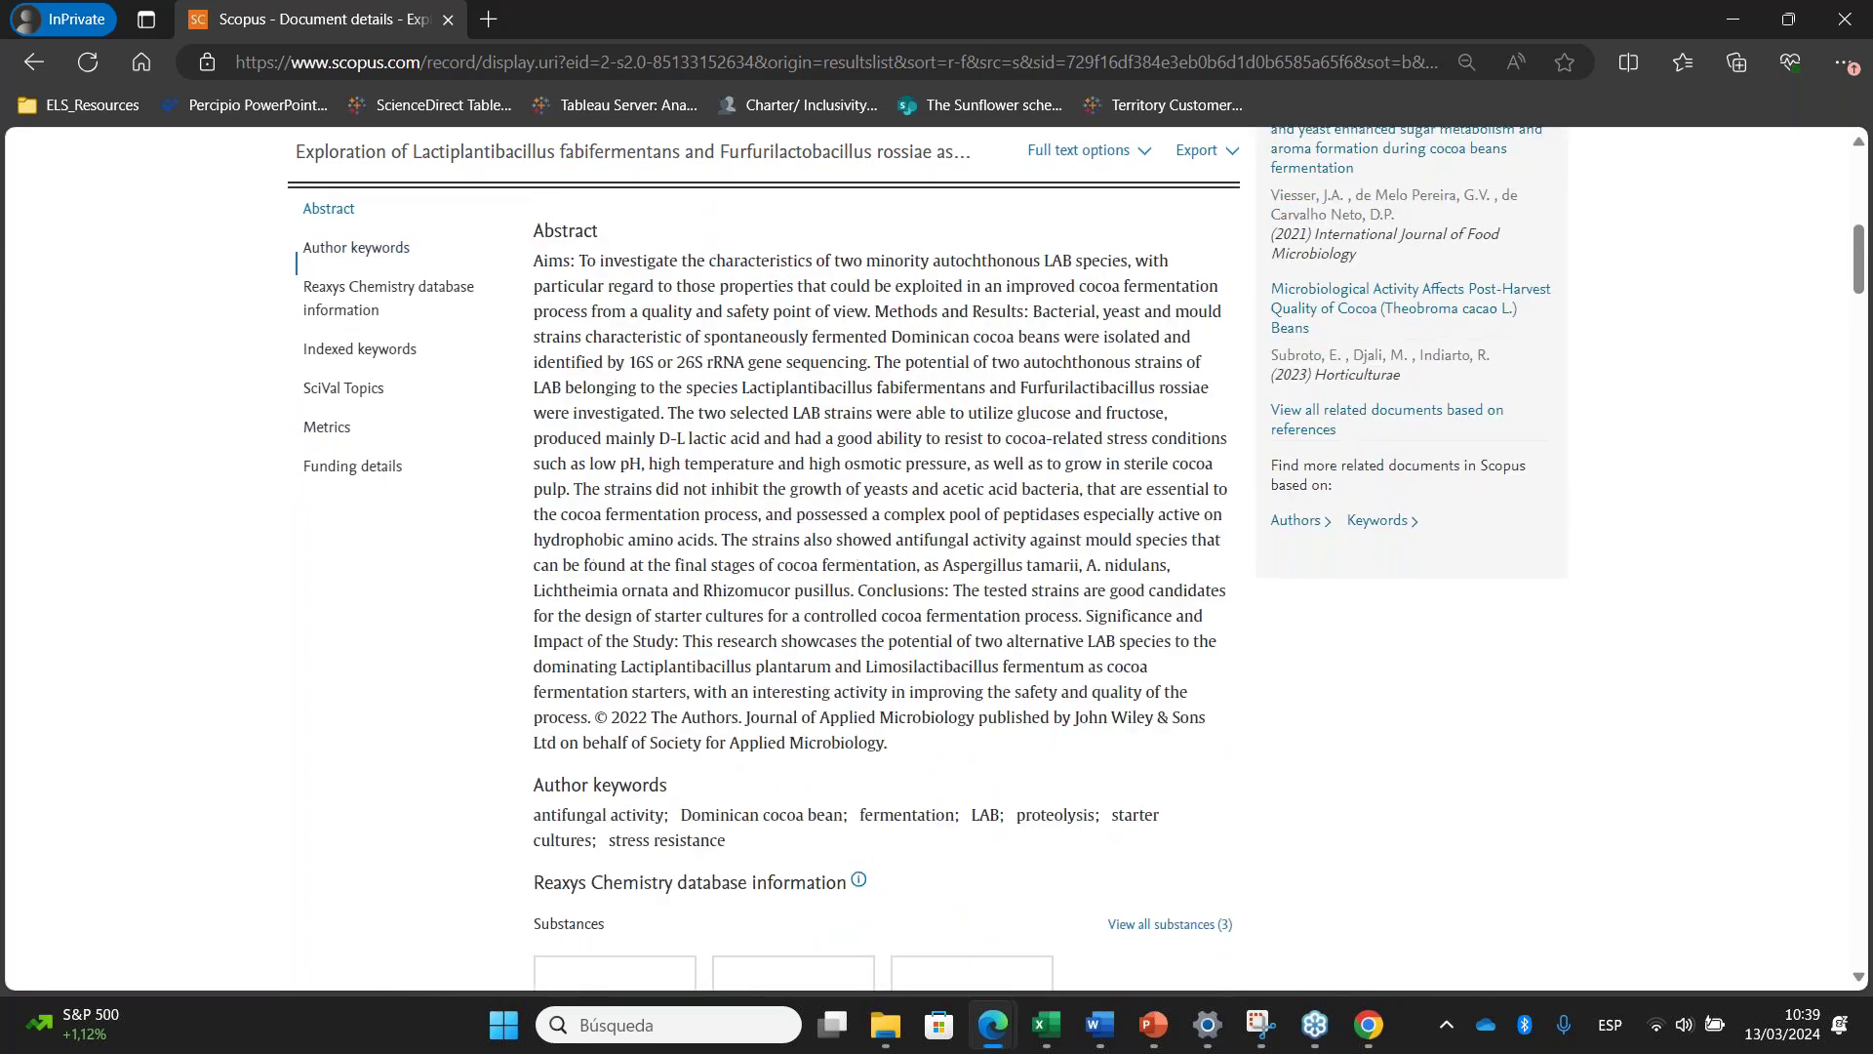
# Look at the document's export formats, then expand its additional publication details
pyautogui.scroll(3, 727, 697)
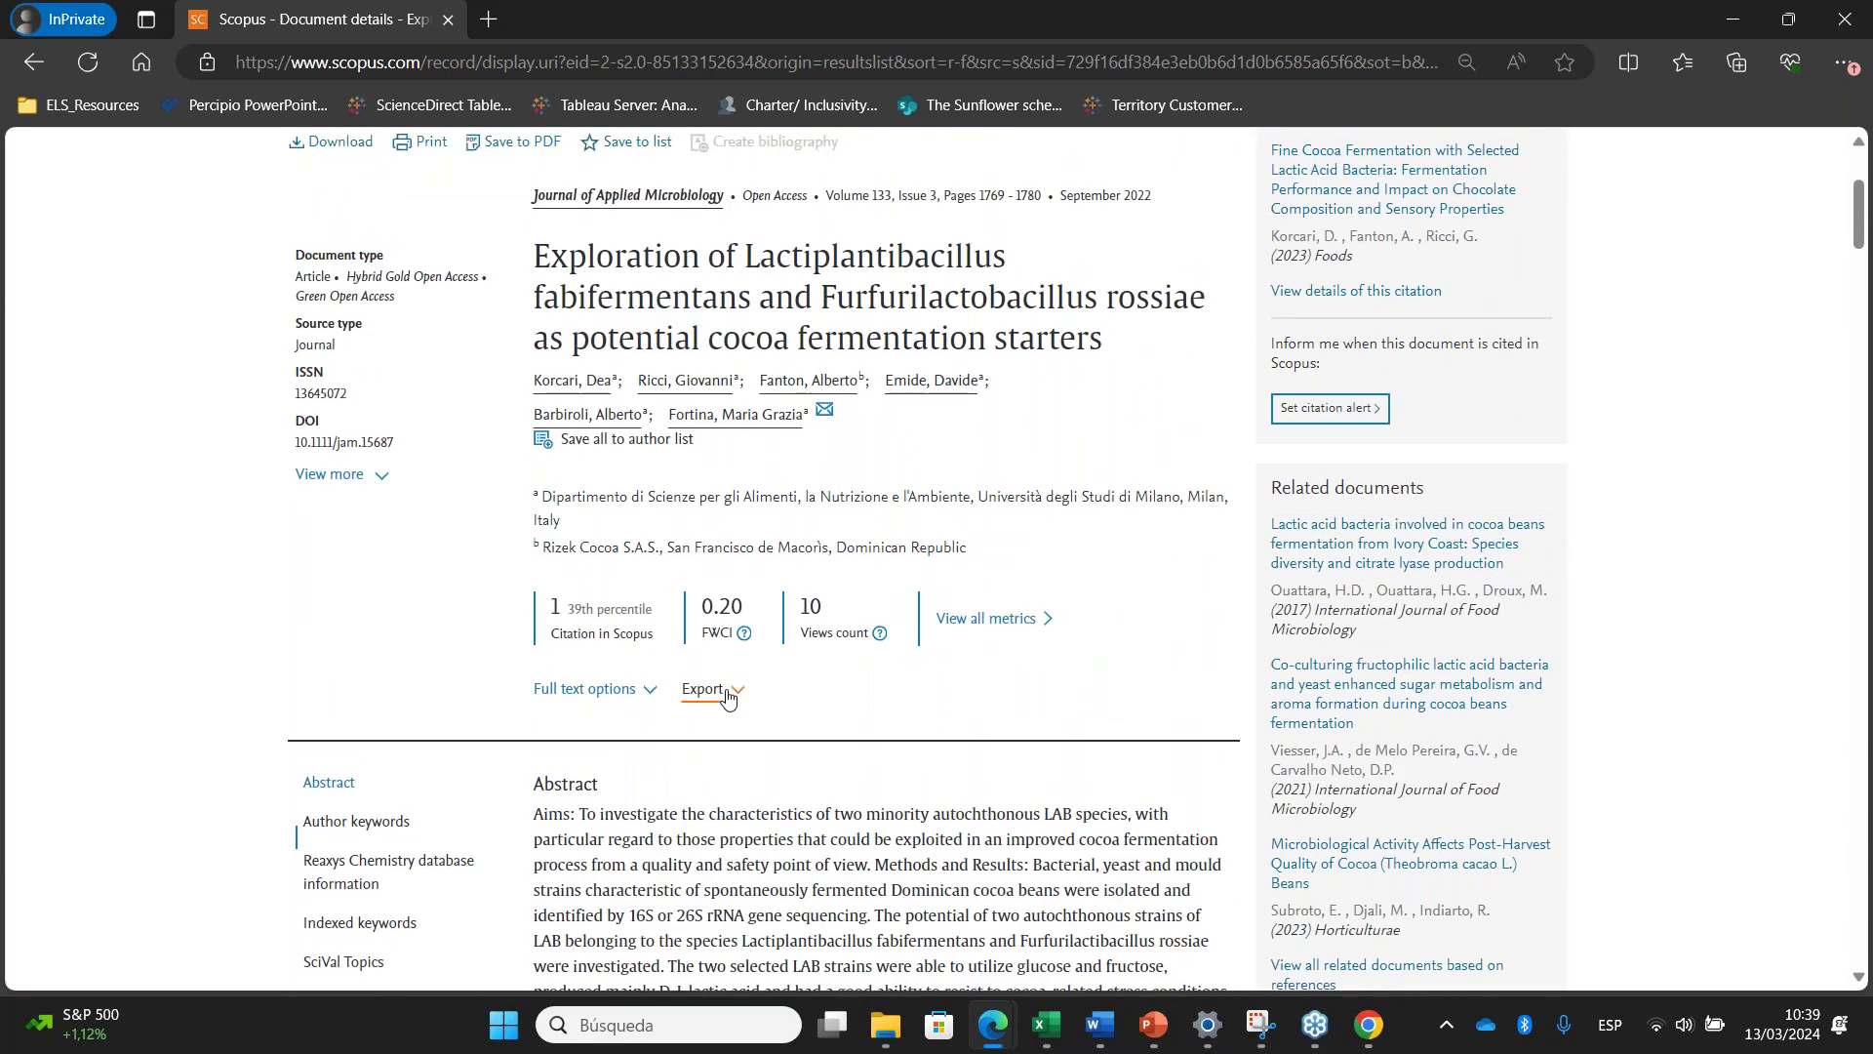
pyautogui.click(704, 689)
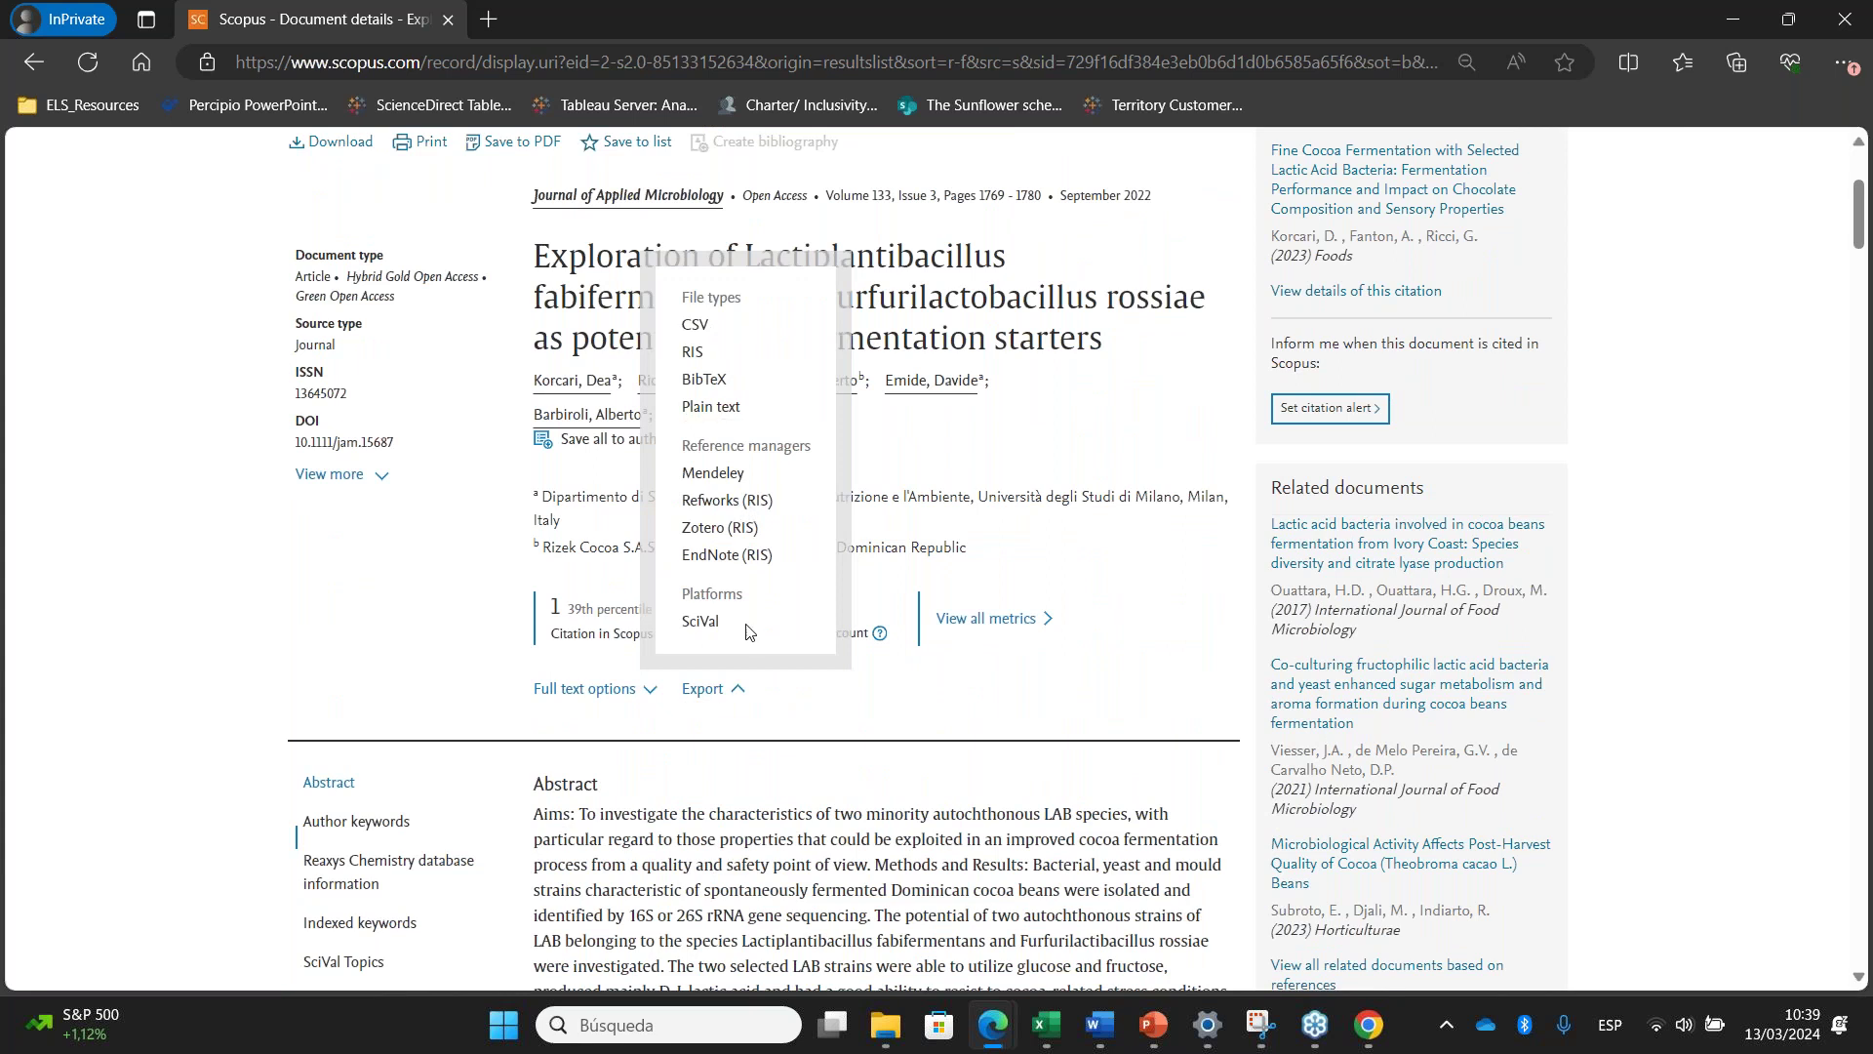
pyautogui.click(351, 475)
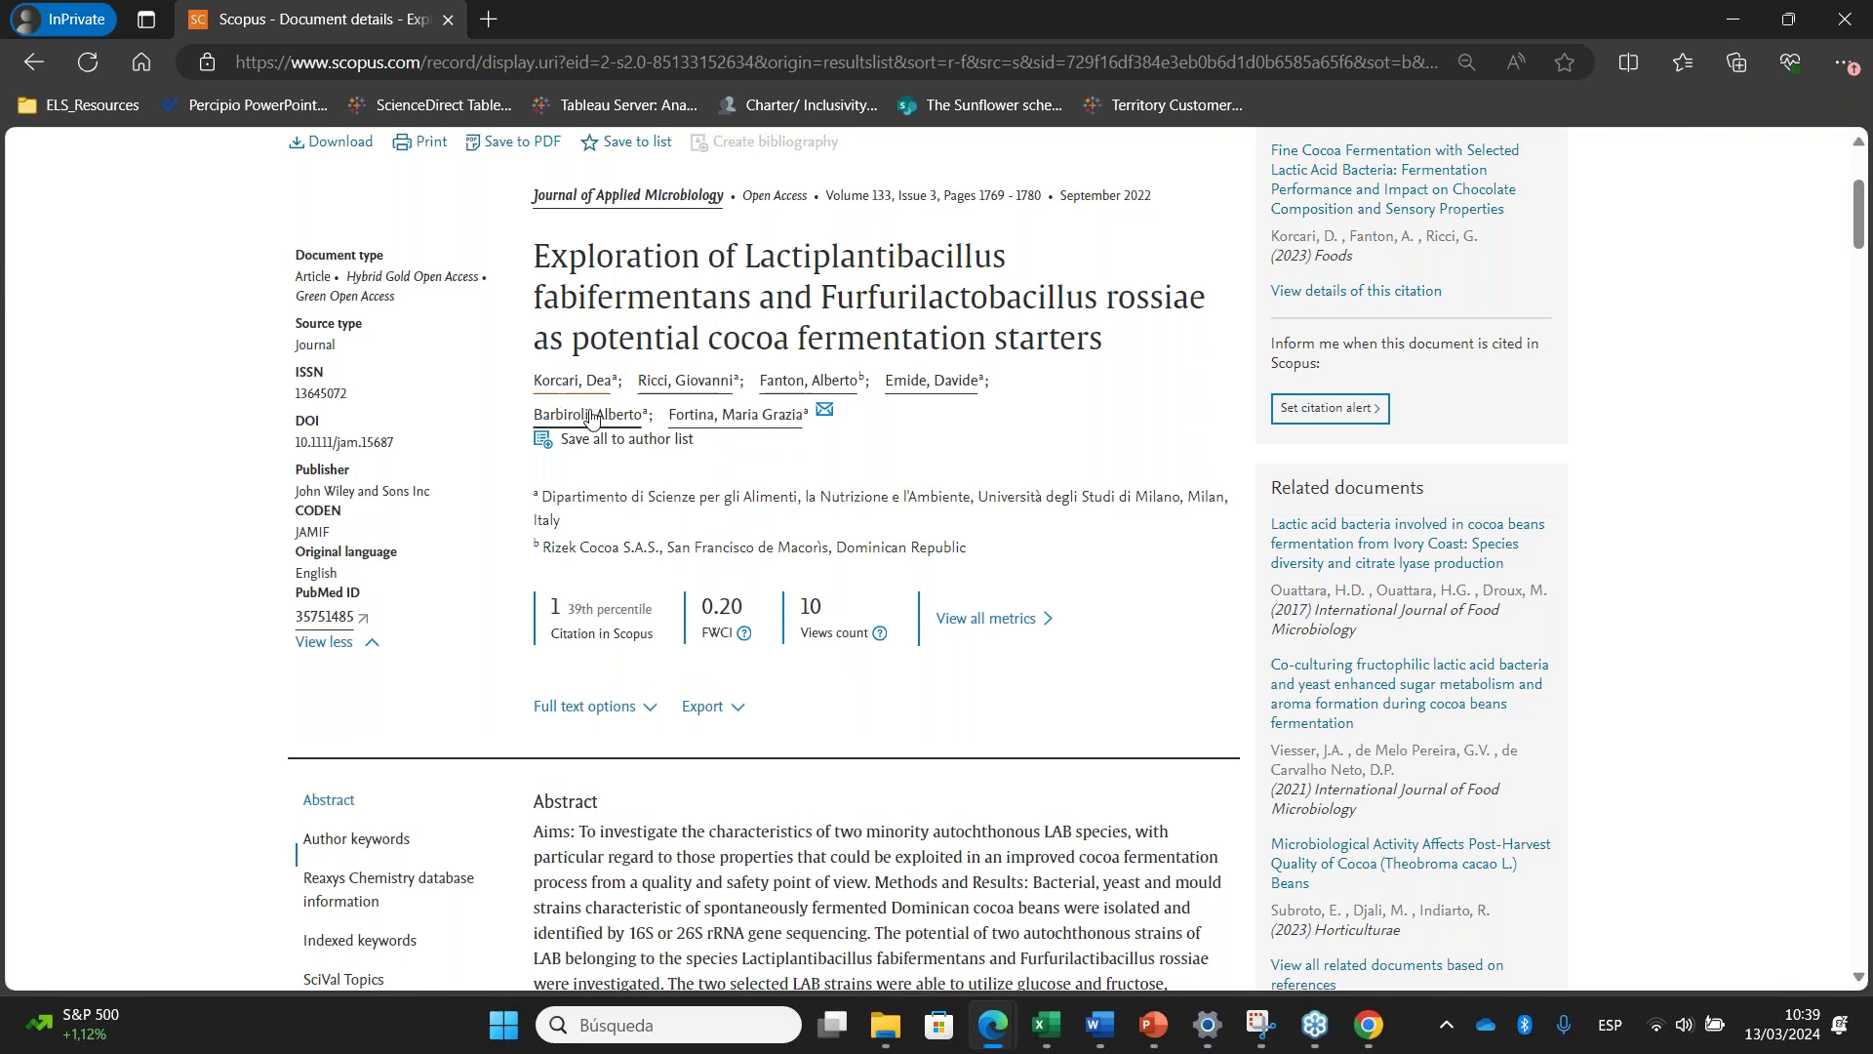
# Save all of the document's authors to the existing author list "cocoa"
pyautogui.click(643, 451)
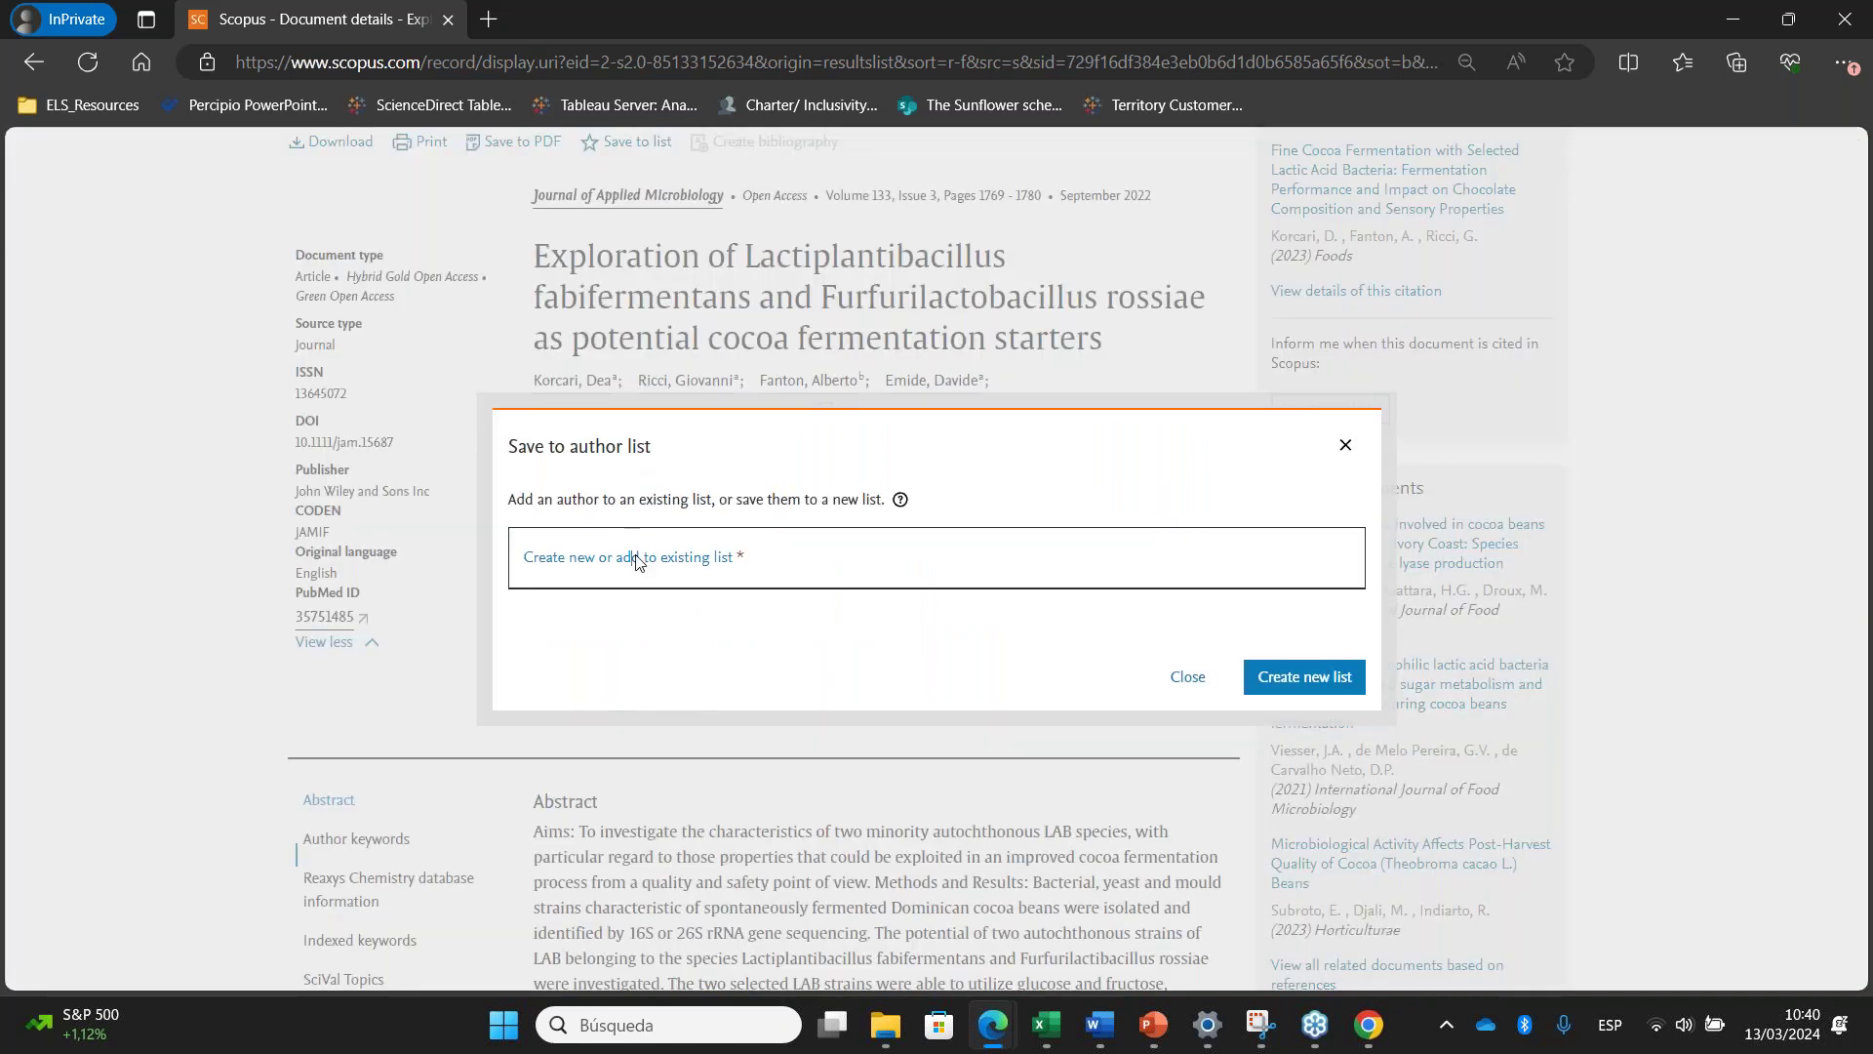
pyautogui.click(636, 561)
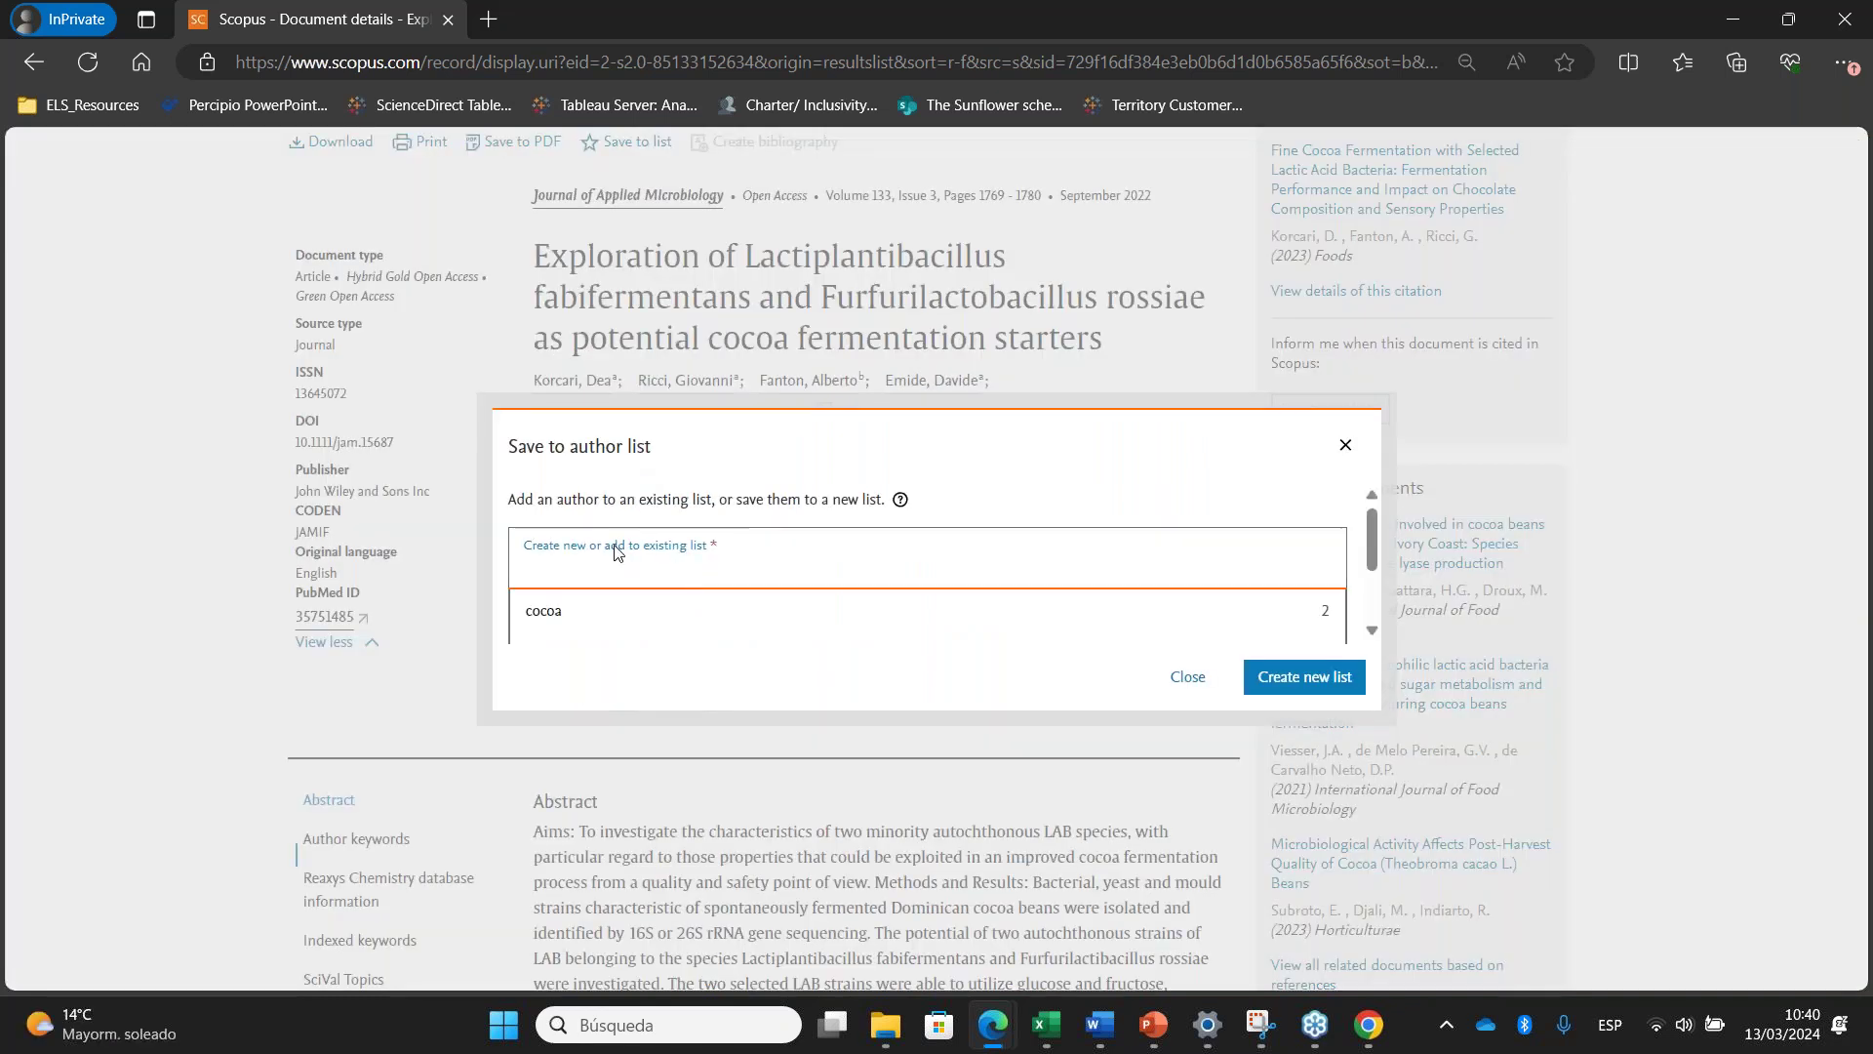
pyautogui.click(583, 613)
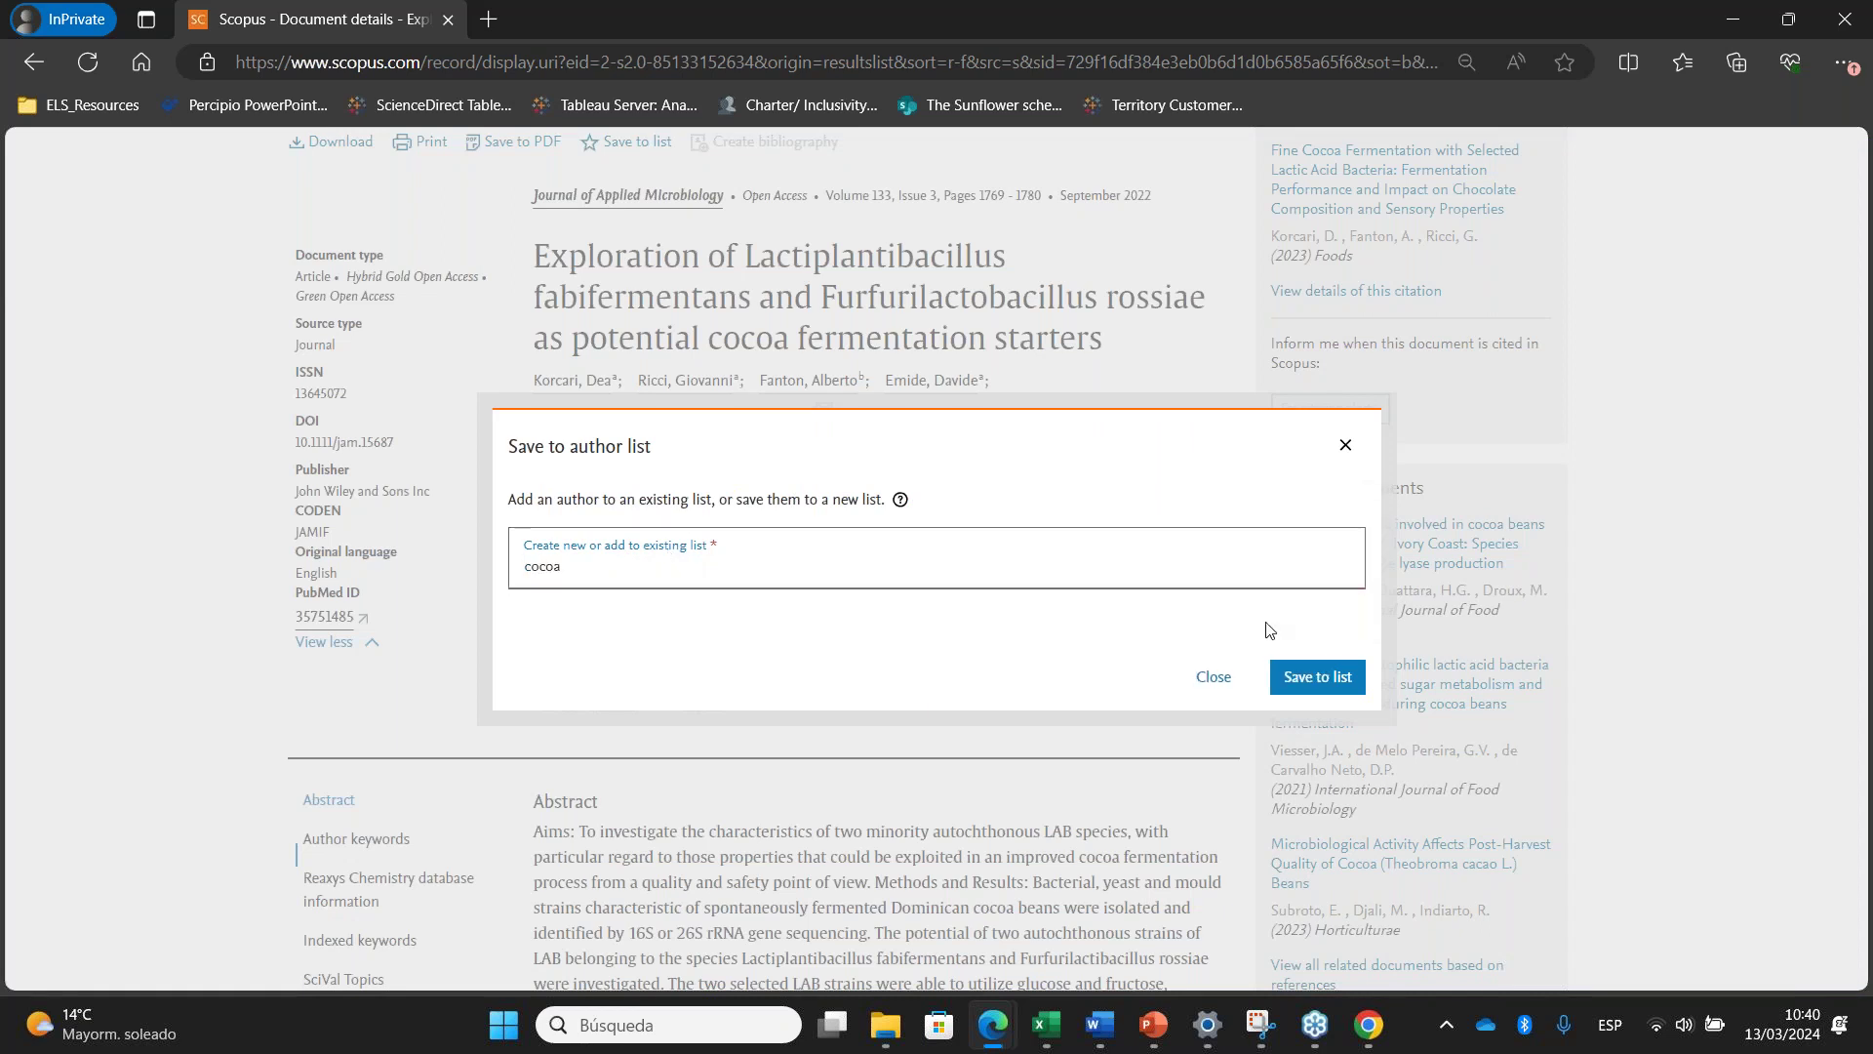
pyautogui.click(1317, 676)
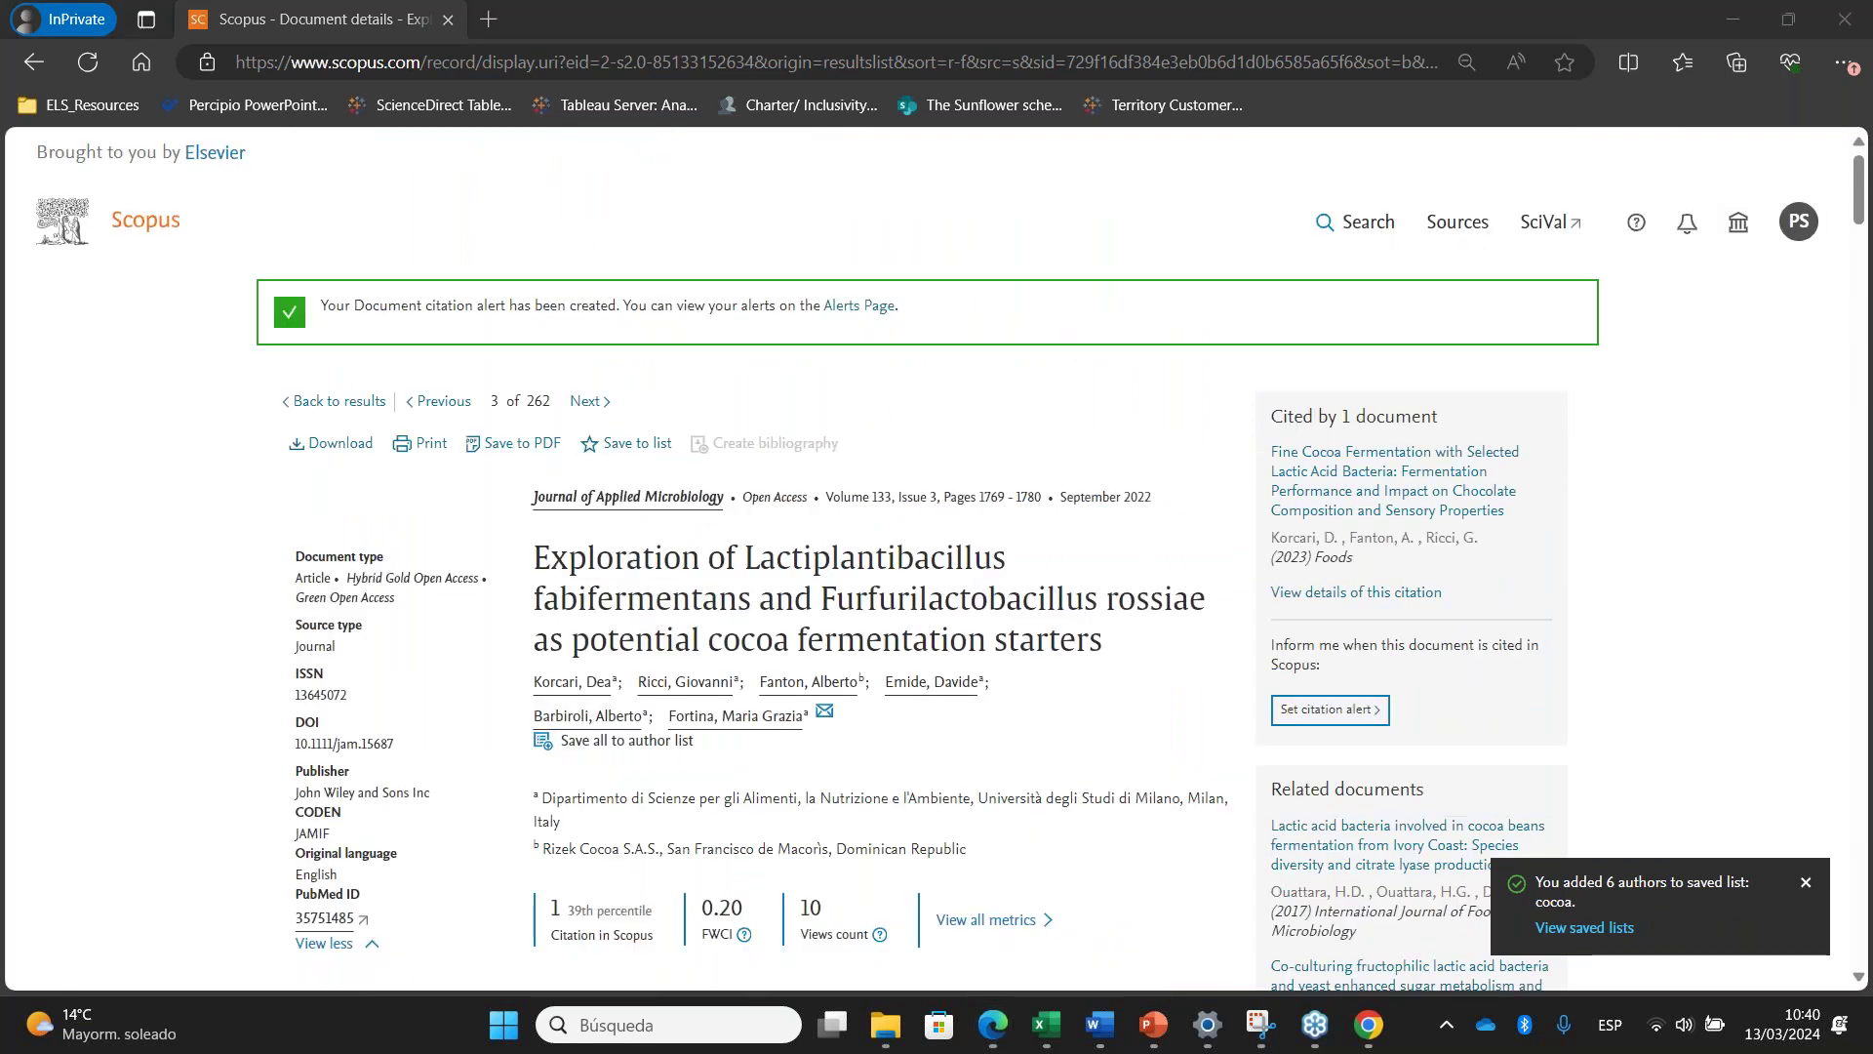
# Open the account's saved lists and review the document, author and source lists
pyautogui.click(1796, 226)
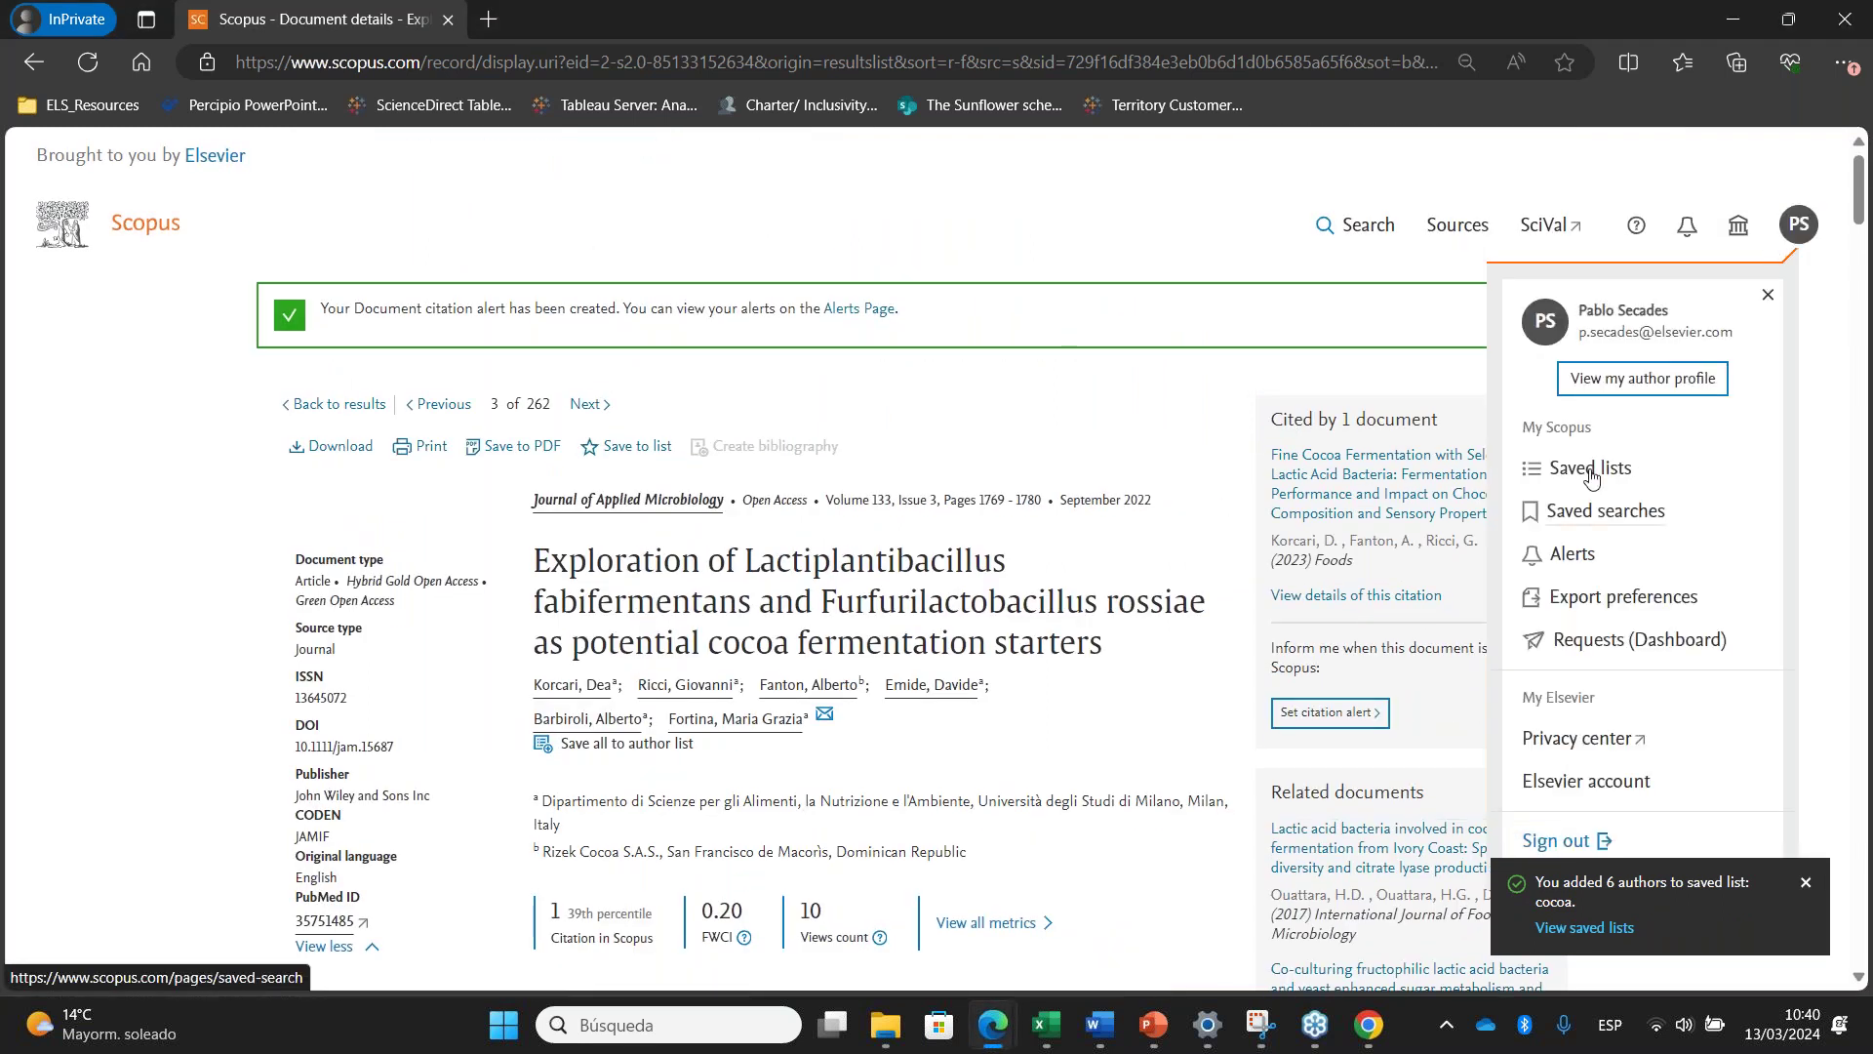
pyautogui.click(1590, 470)
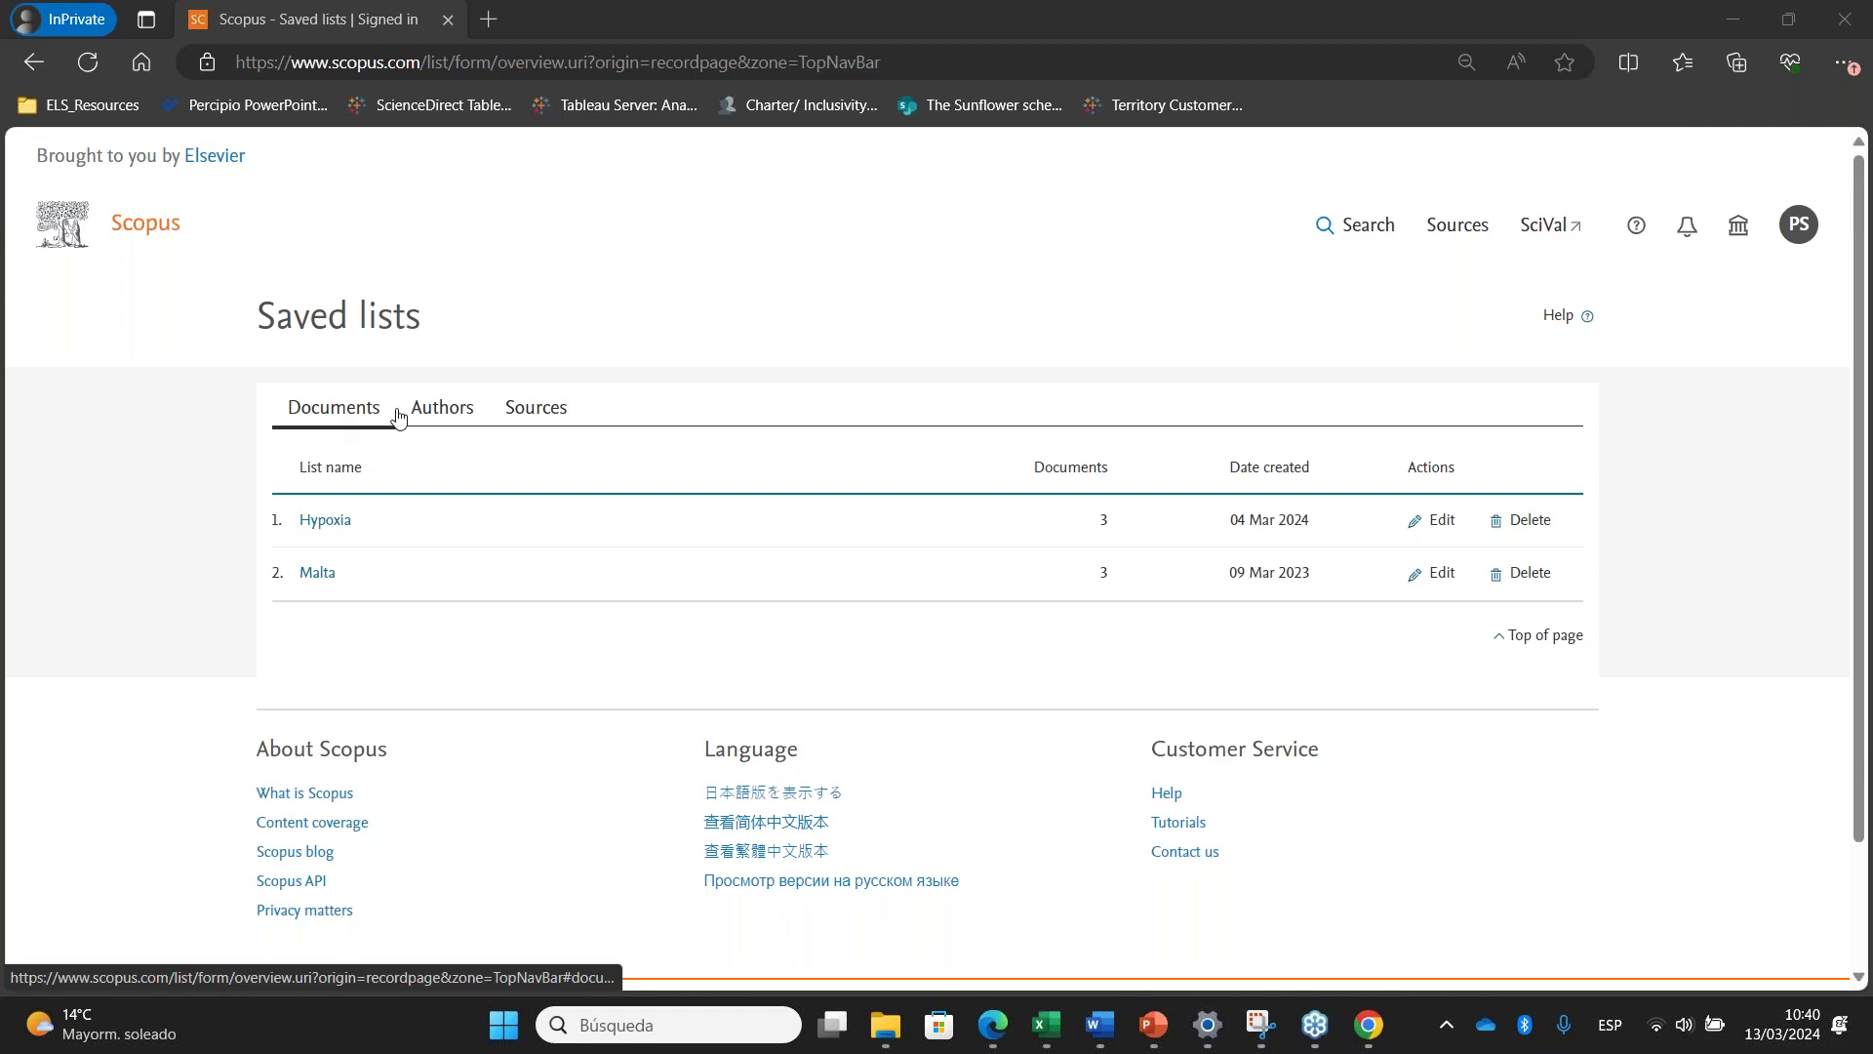
pyautogui.click(463, 421)
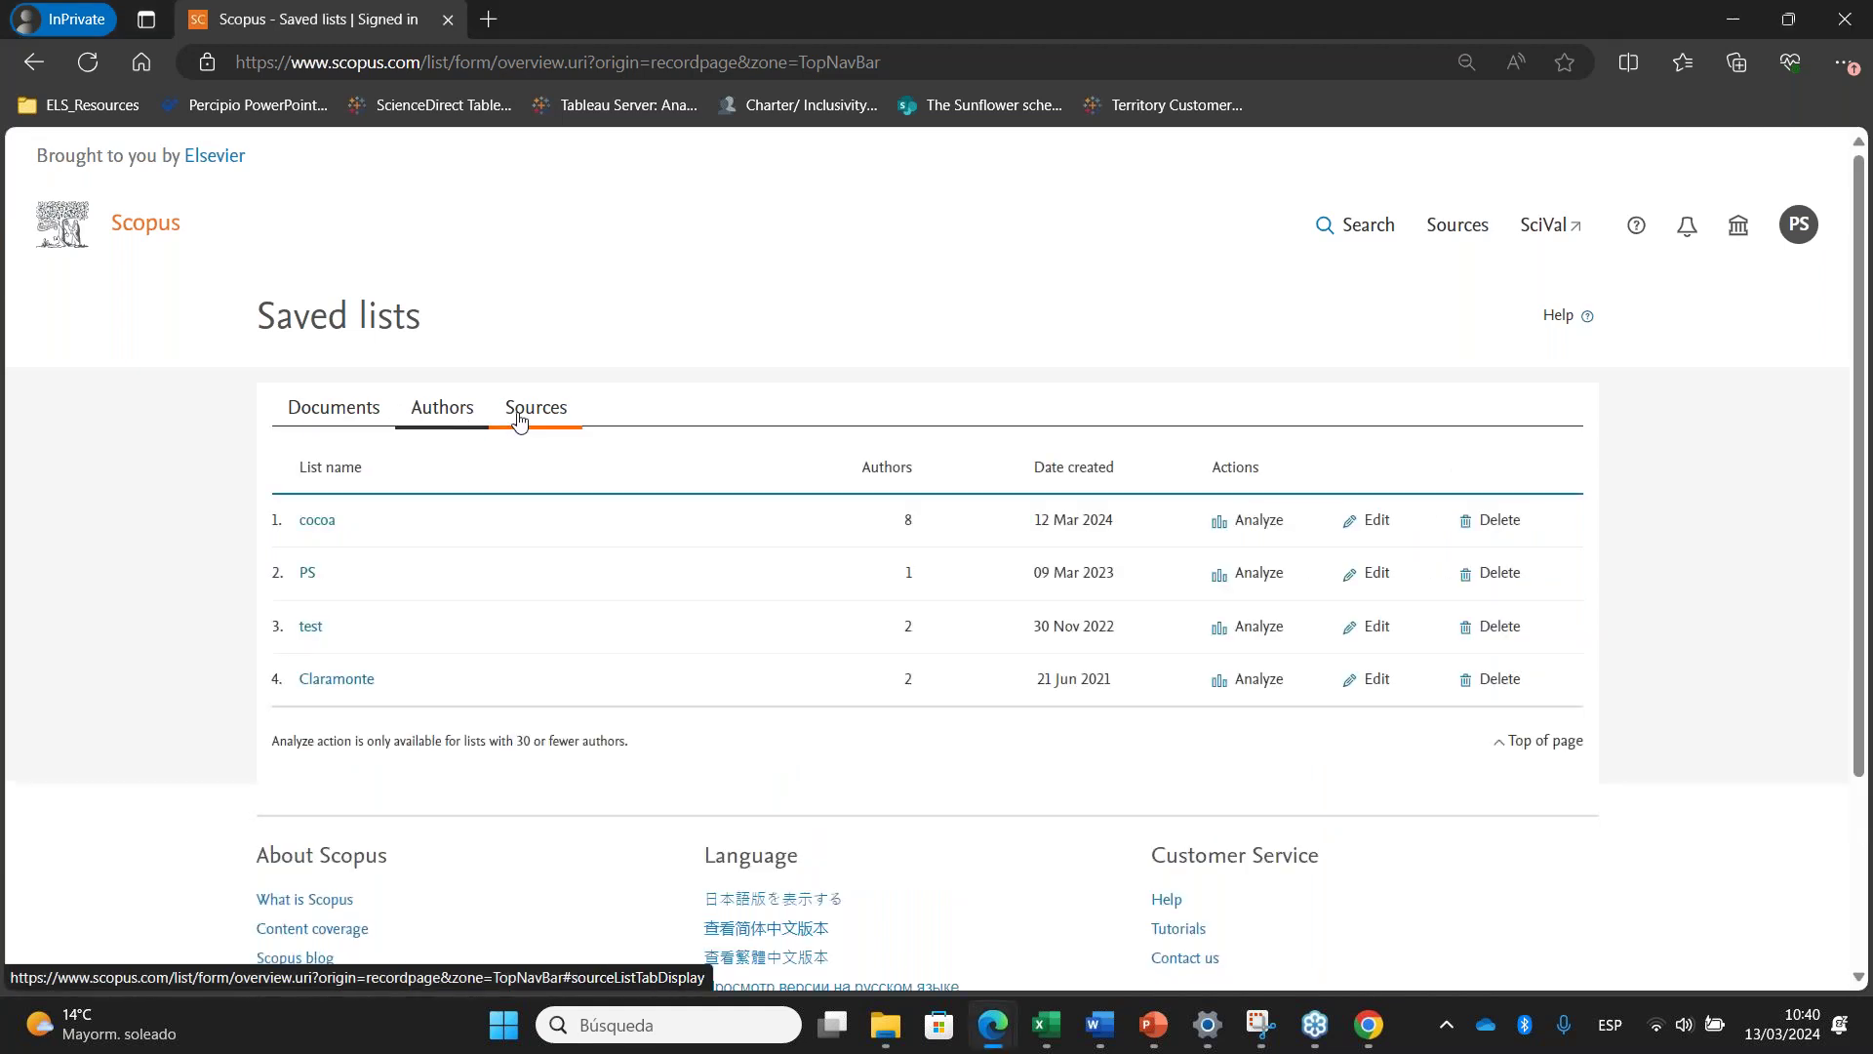
pyautogui.click(519, 420)
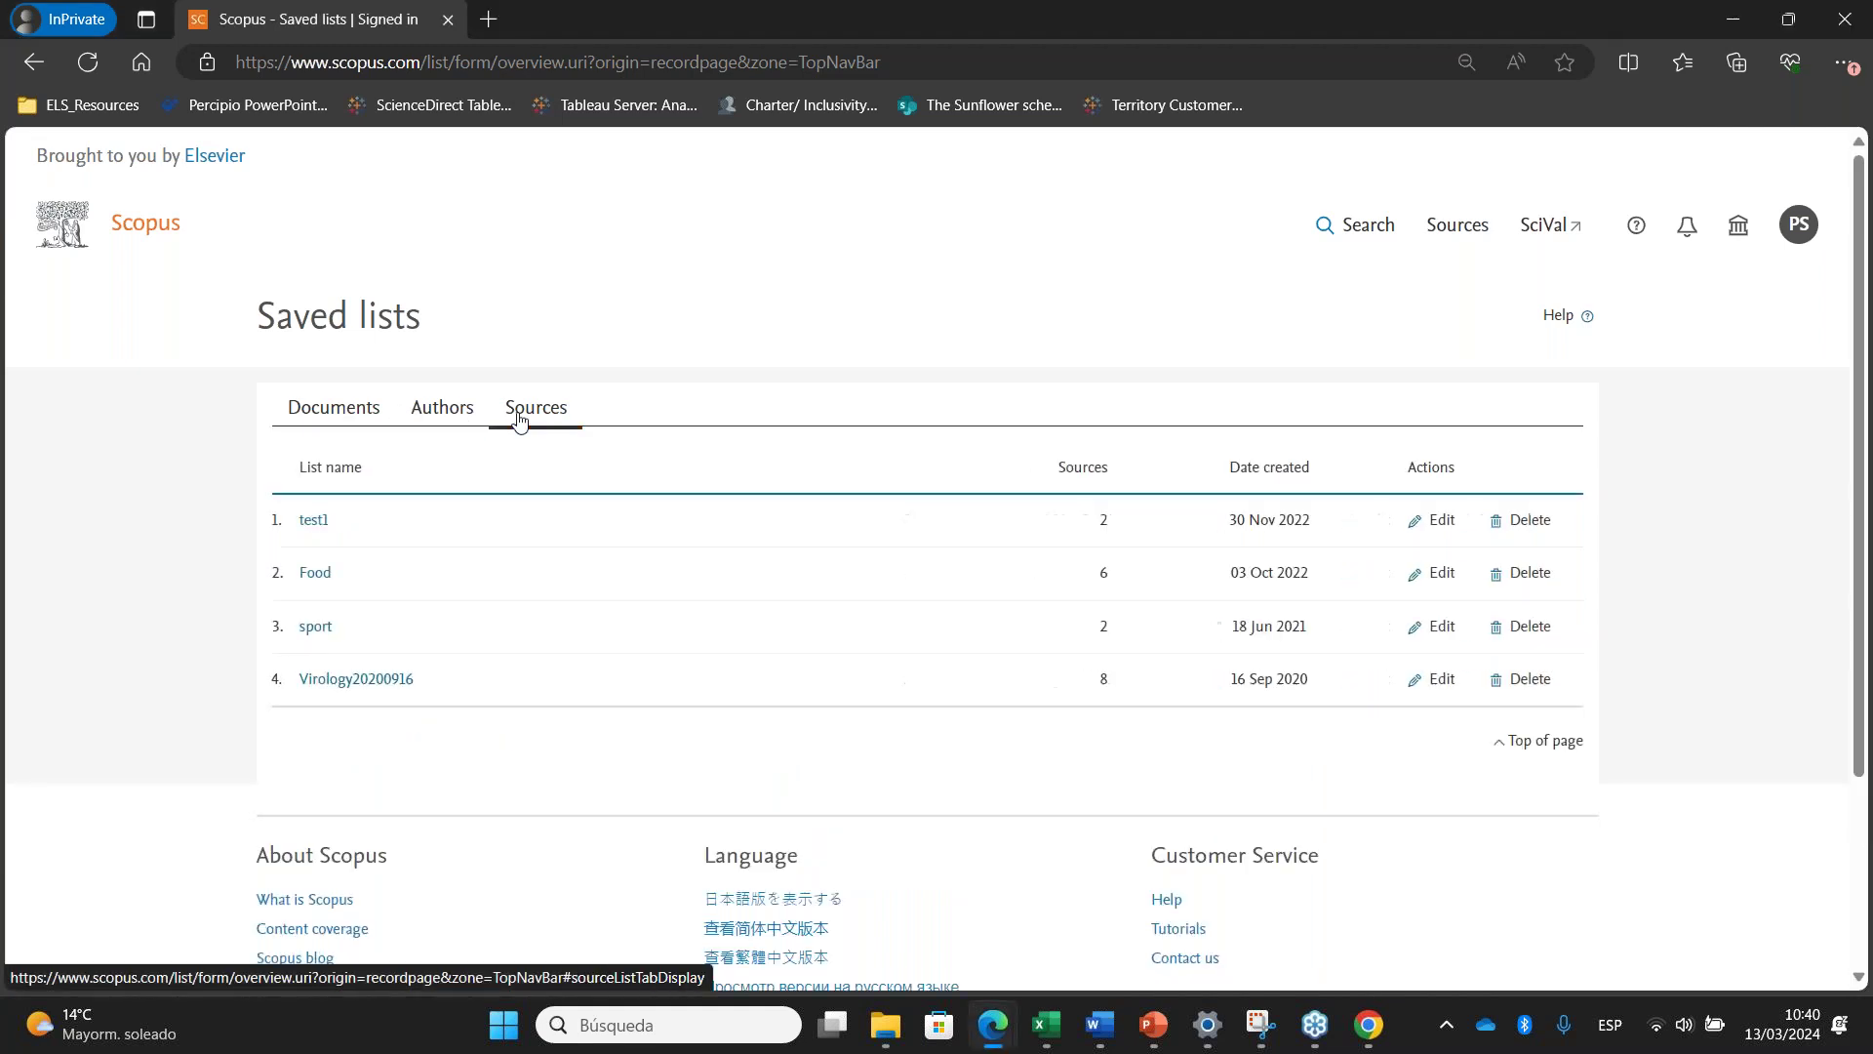
pyautogui.click(461, 420)
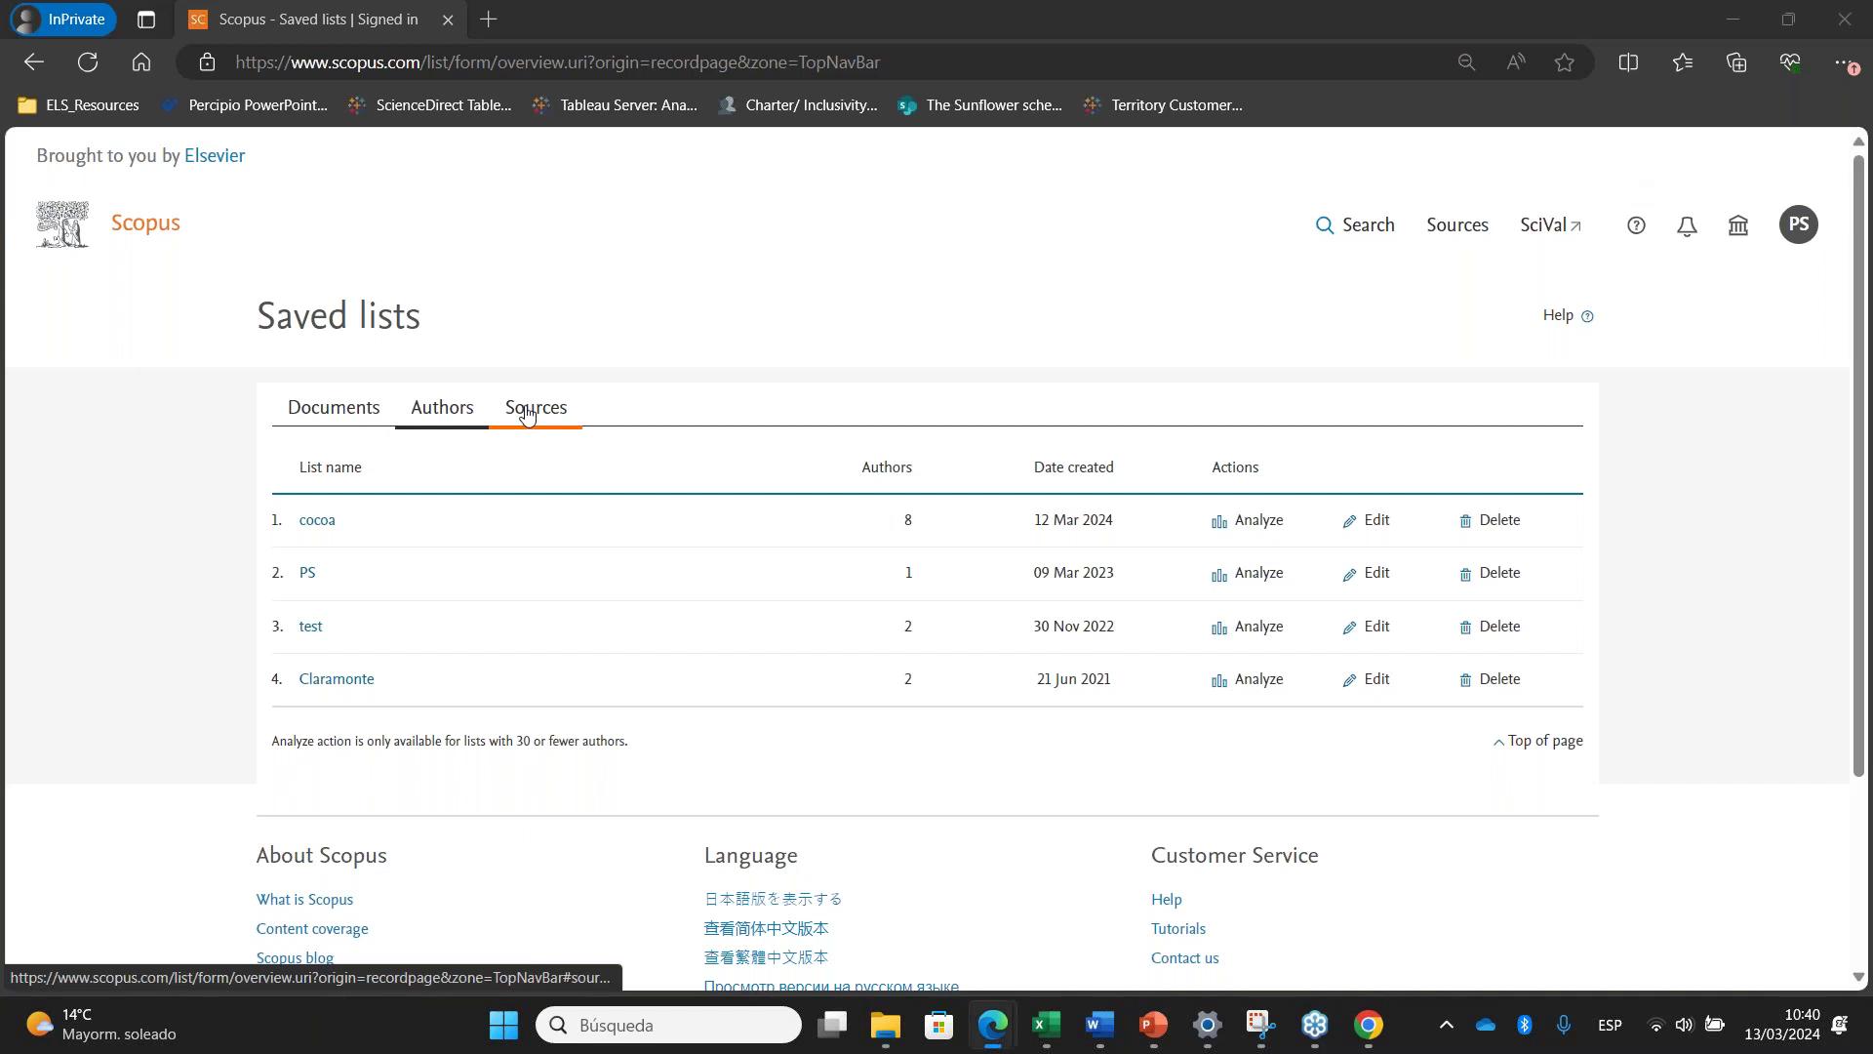
pyautogui.click(586, 422)
pyautogui.click(329, 409)
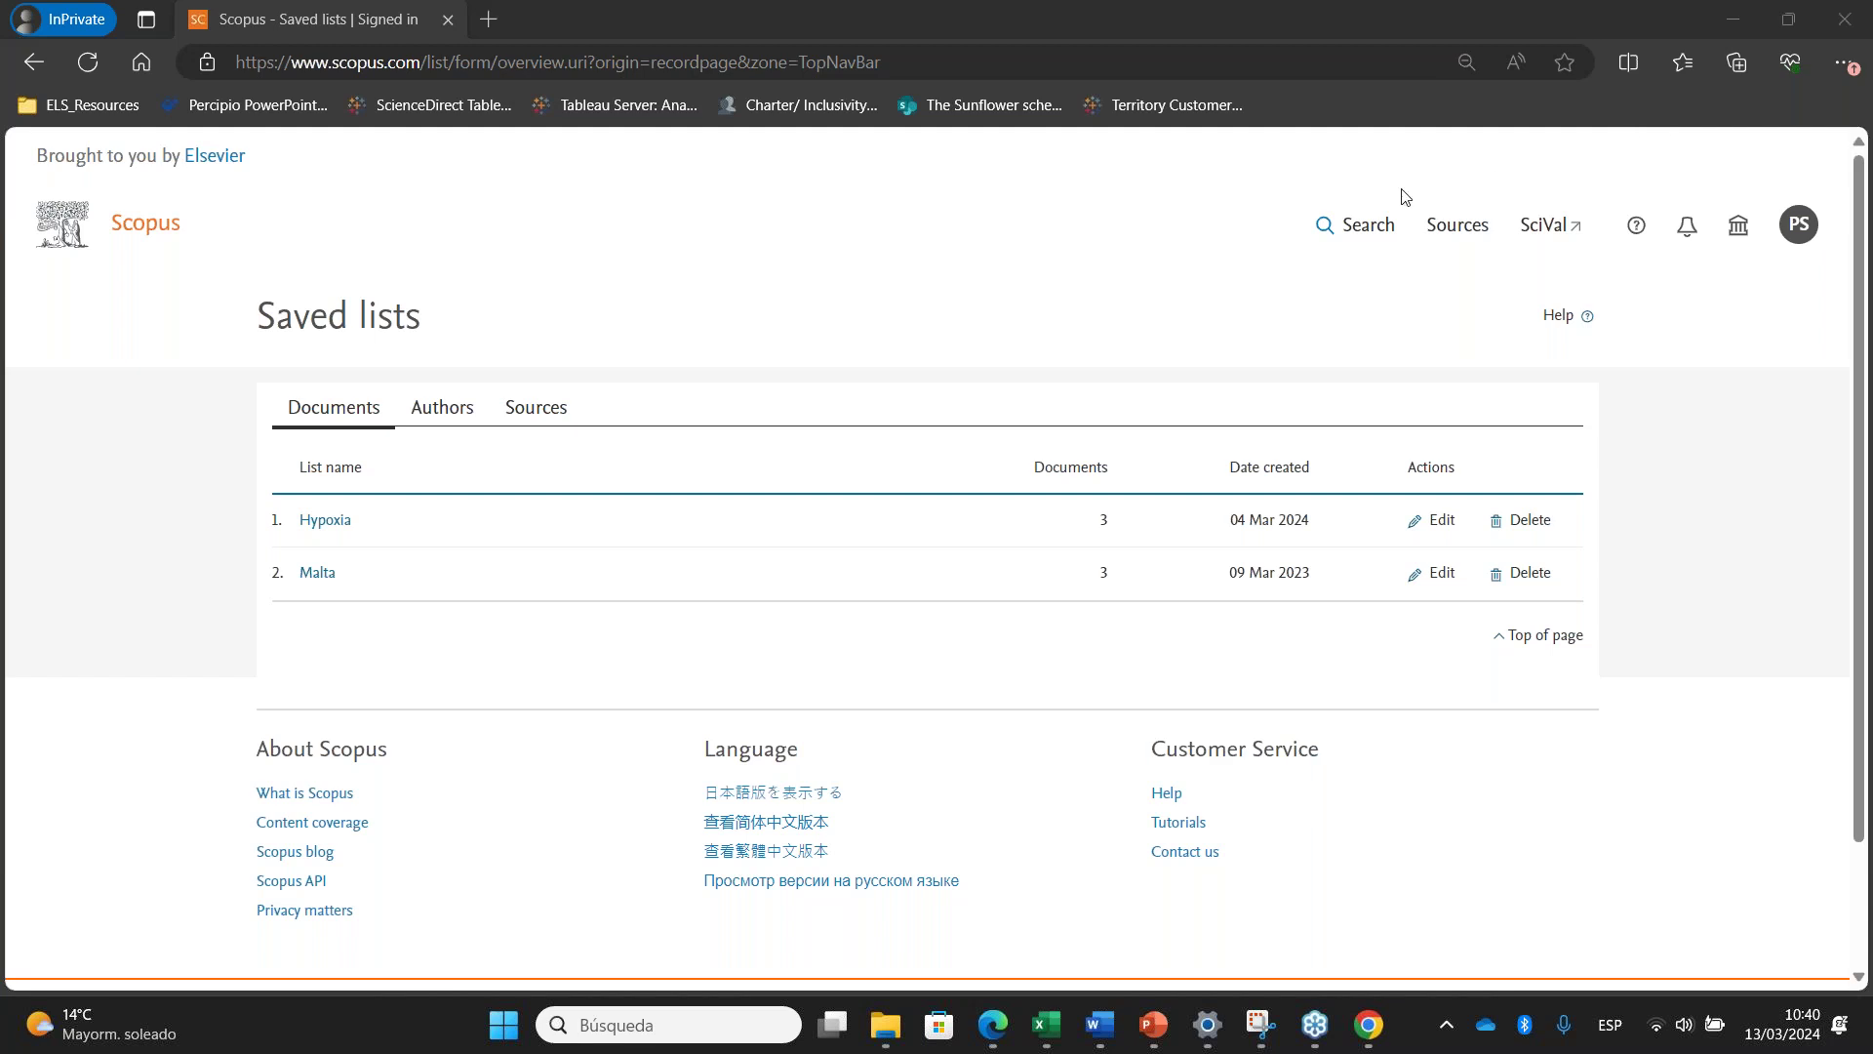
# Review the saved searches, then reopen the latest open access cocoa fermentation search from the document search history
pyautogui.click(1787, 230)
pyautogui.click(1595, 518)
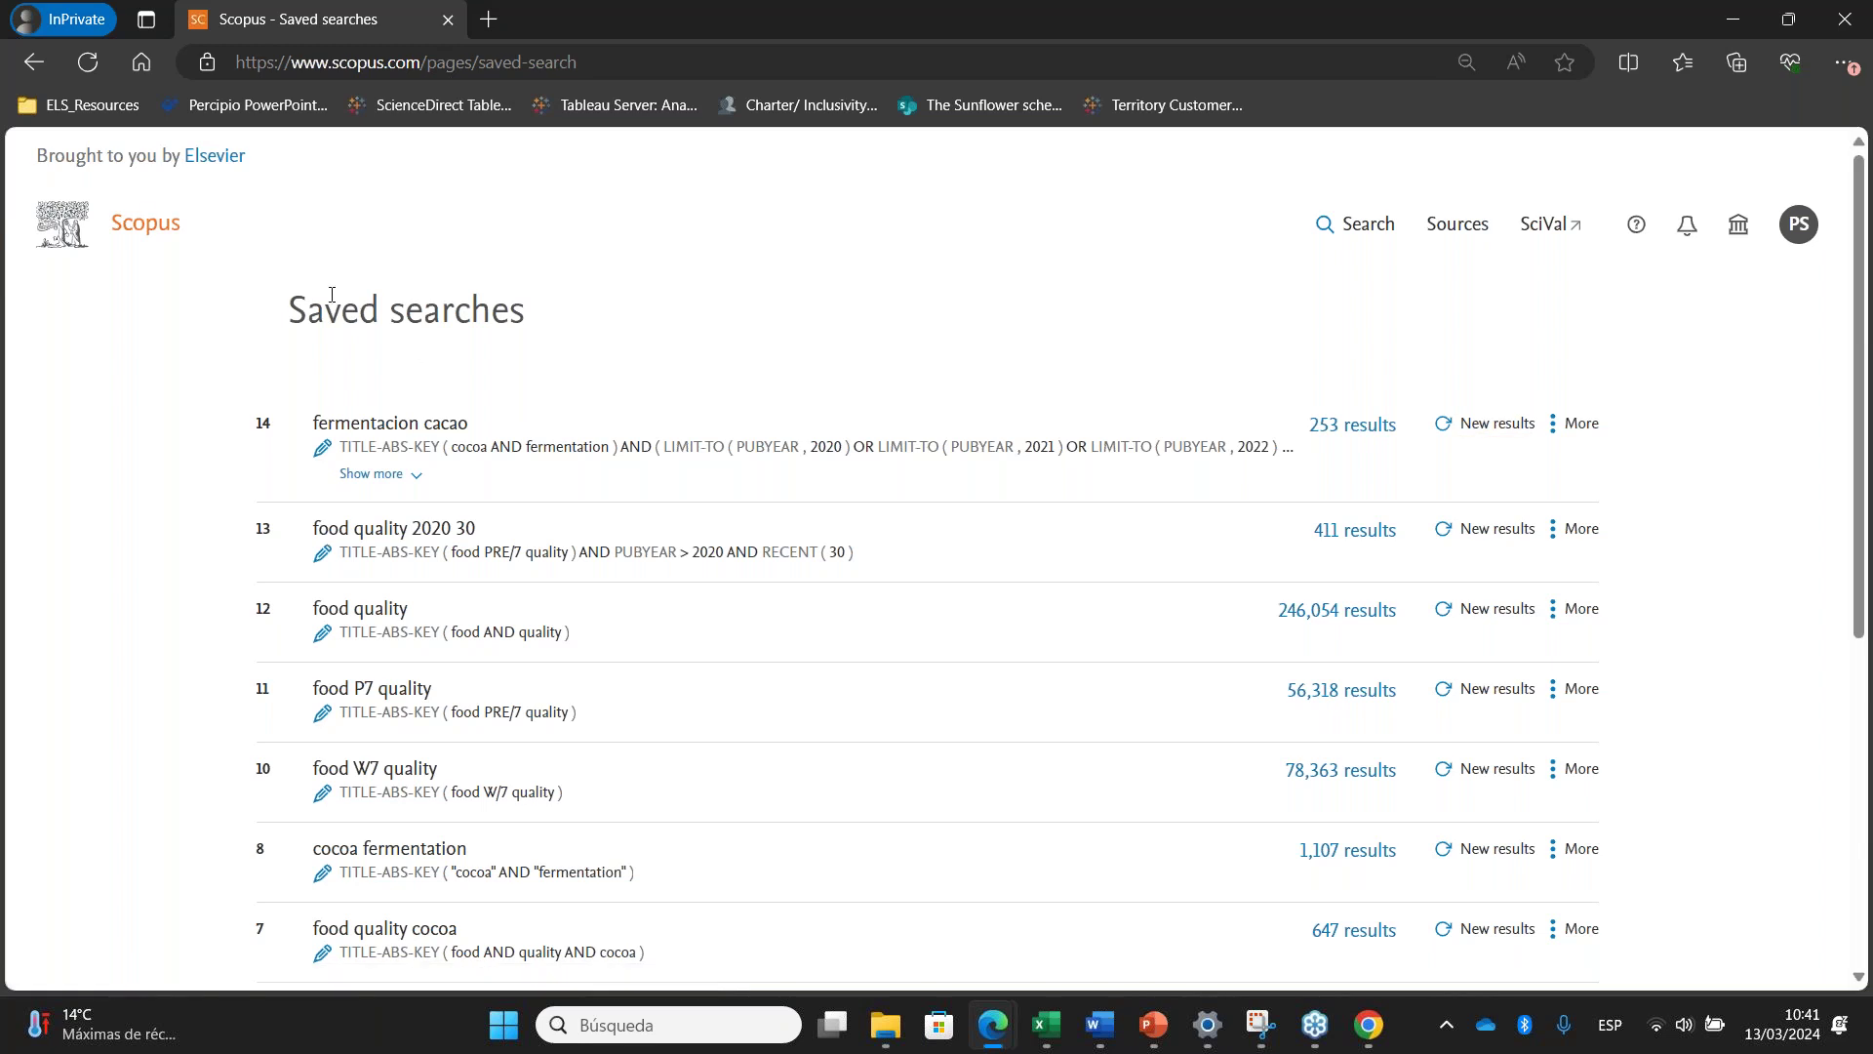
pyautogui.click(149, 232)
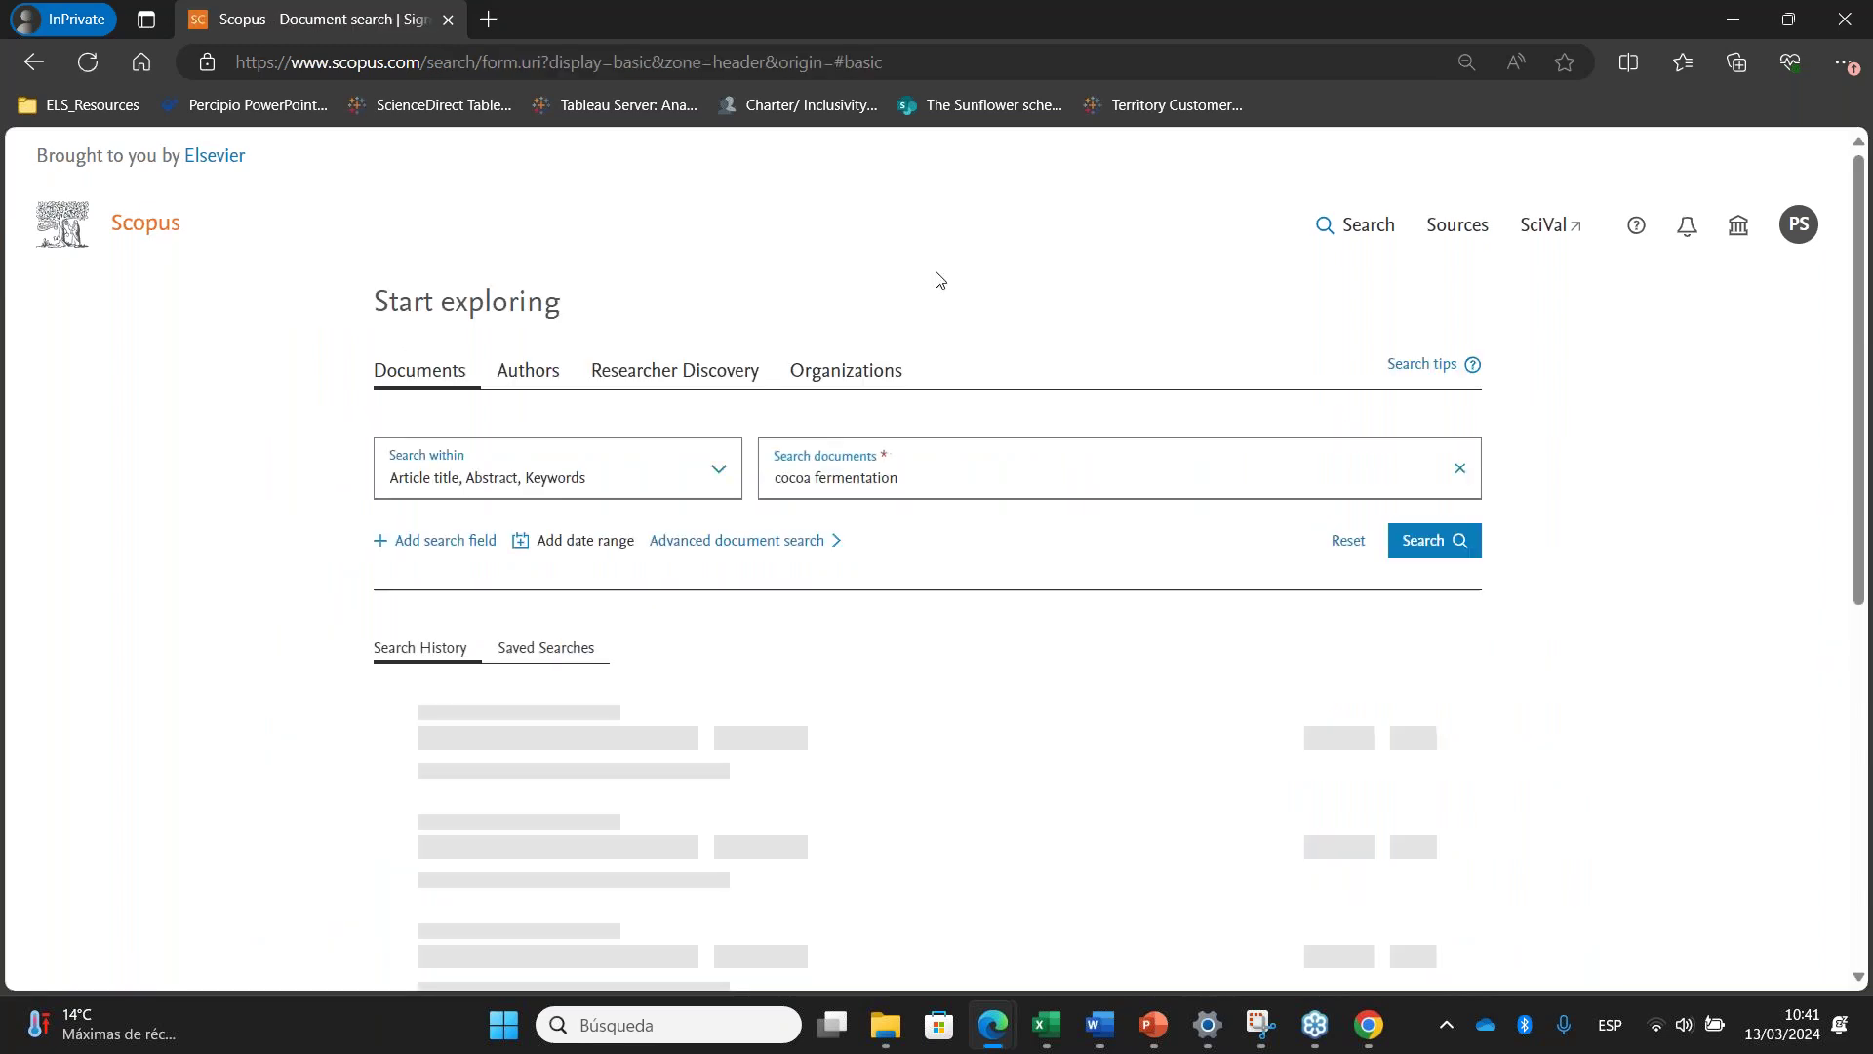
pyautogui.click(1232, 755)
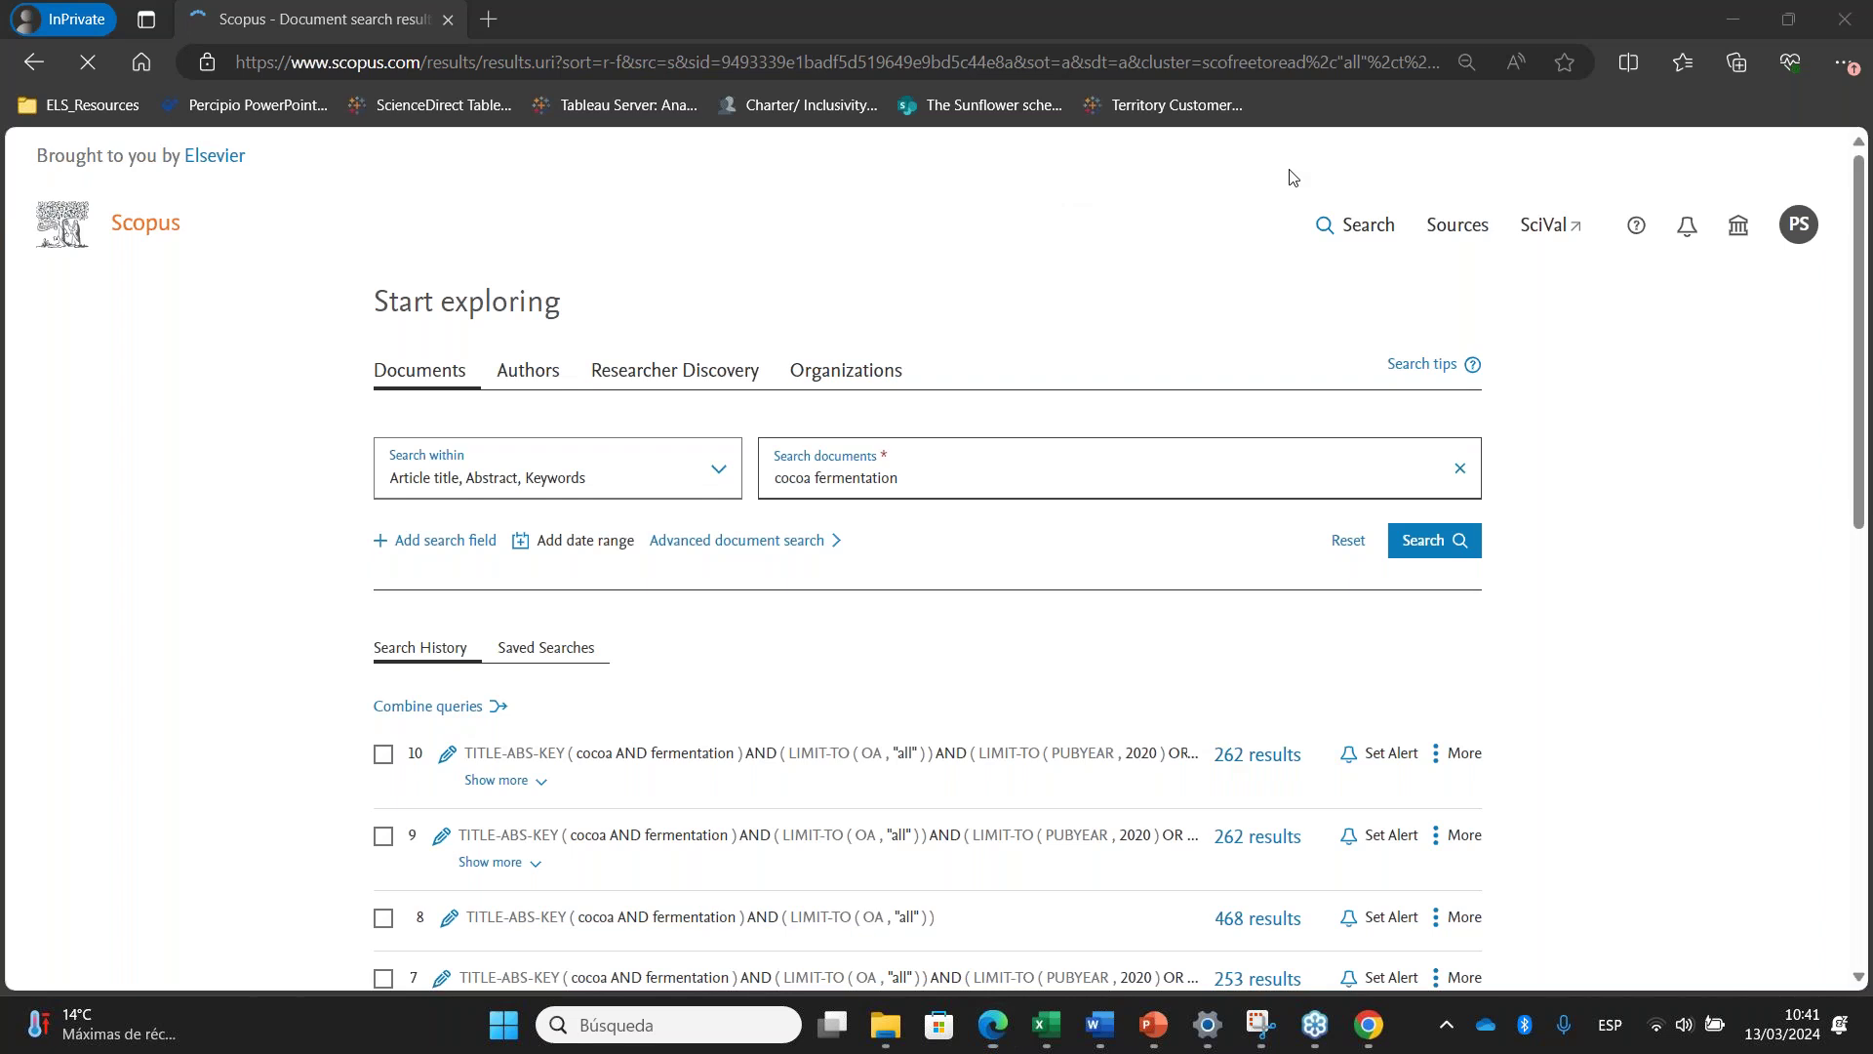
# Open "Functional yeast starter cultures for cocoa fermentation" at the publisher, accept the cookies and open the article's PDF
pyautogui.scroll(-3, 761, 669)
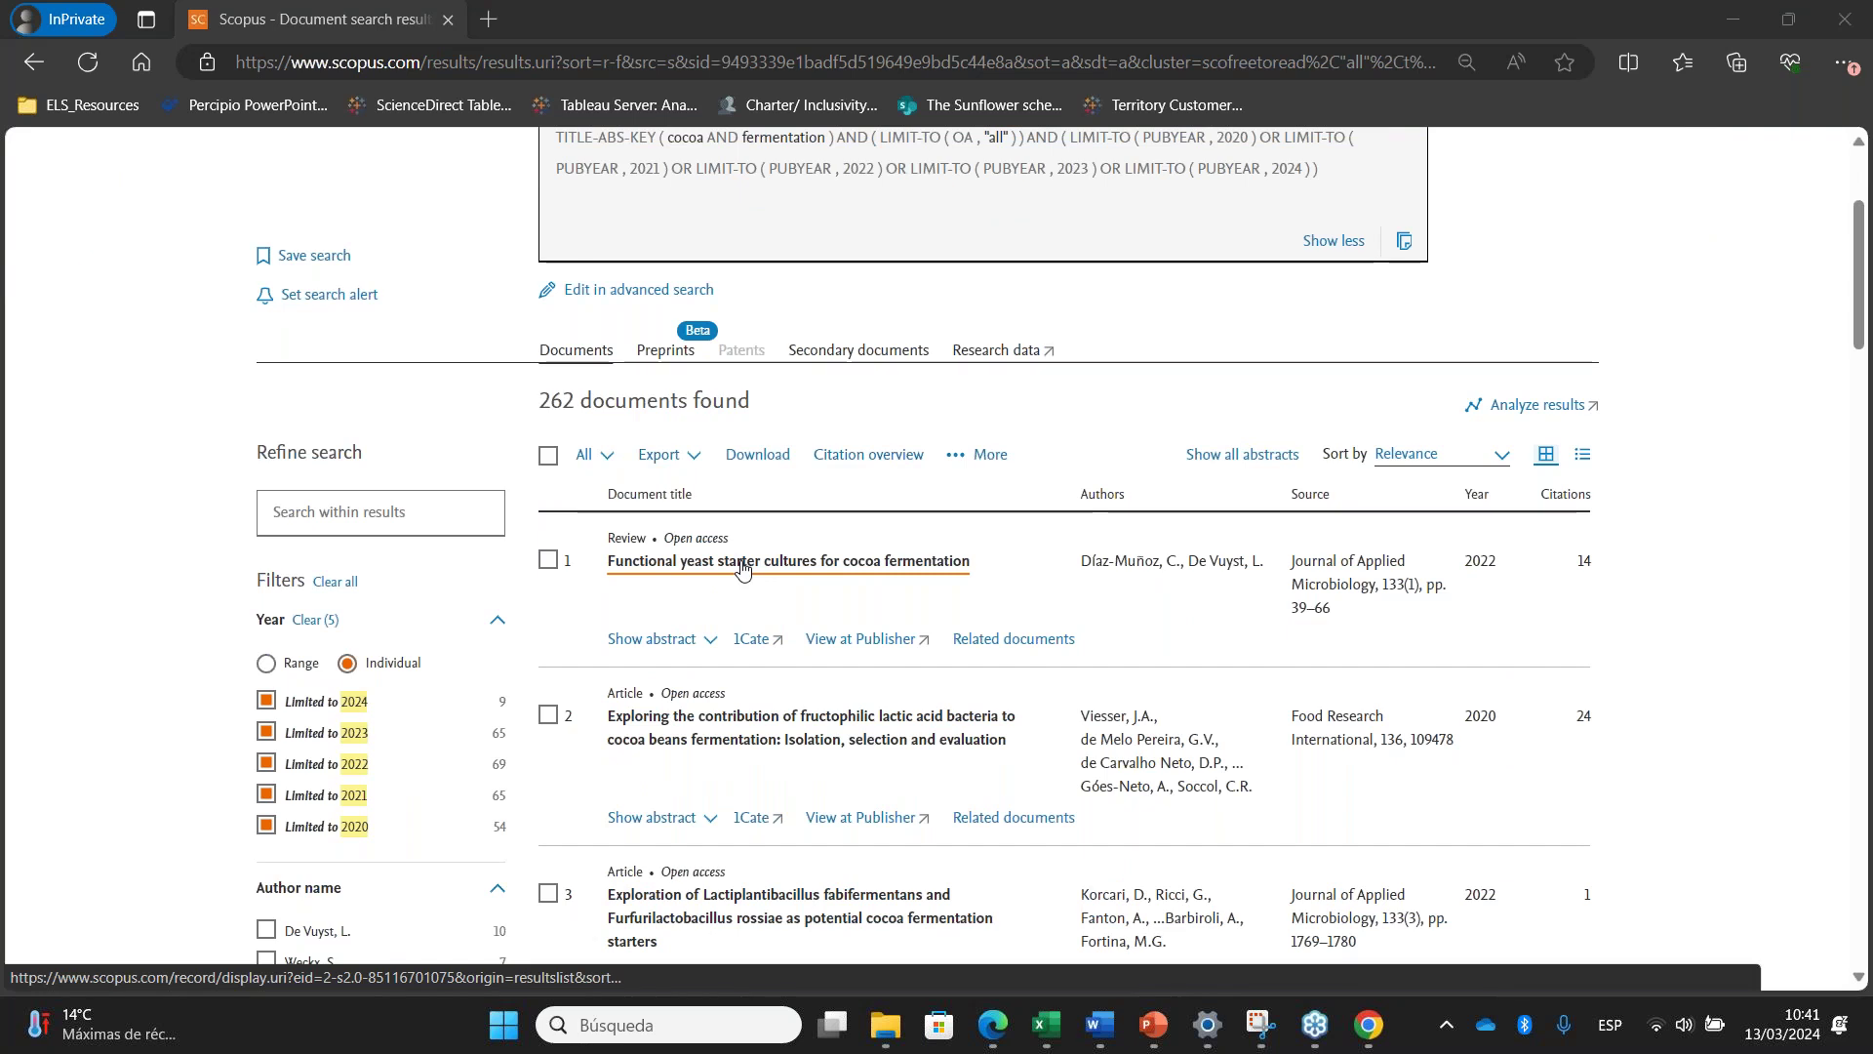
pyautogui.click(885, 640)
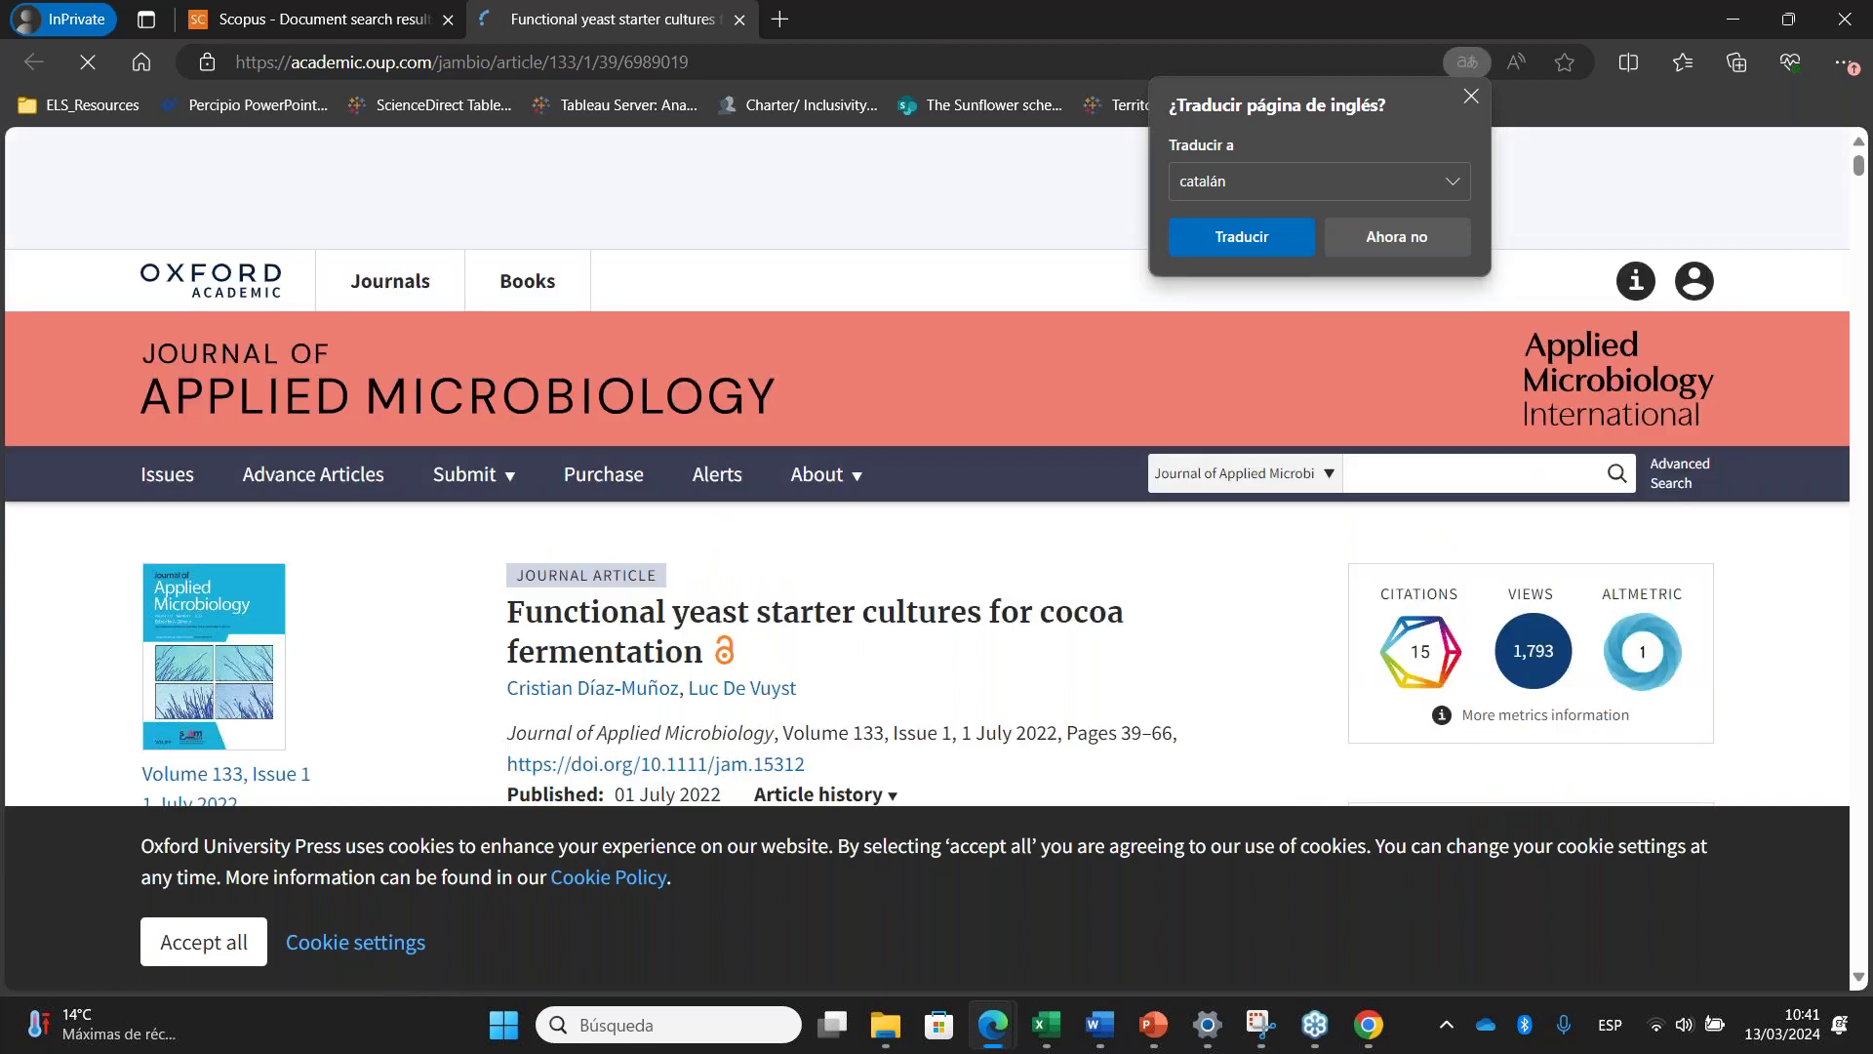
pyautogui.click(203, 942)
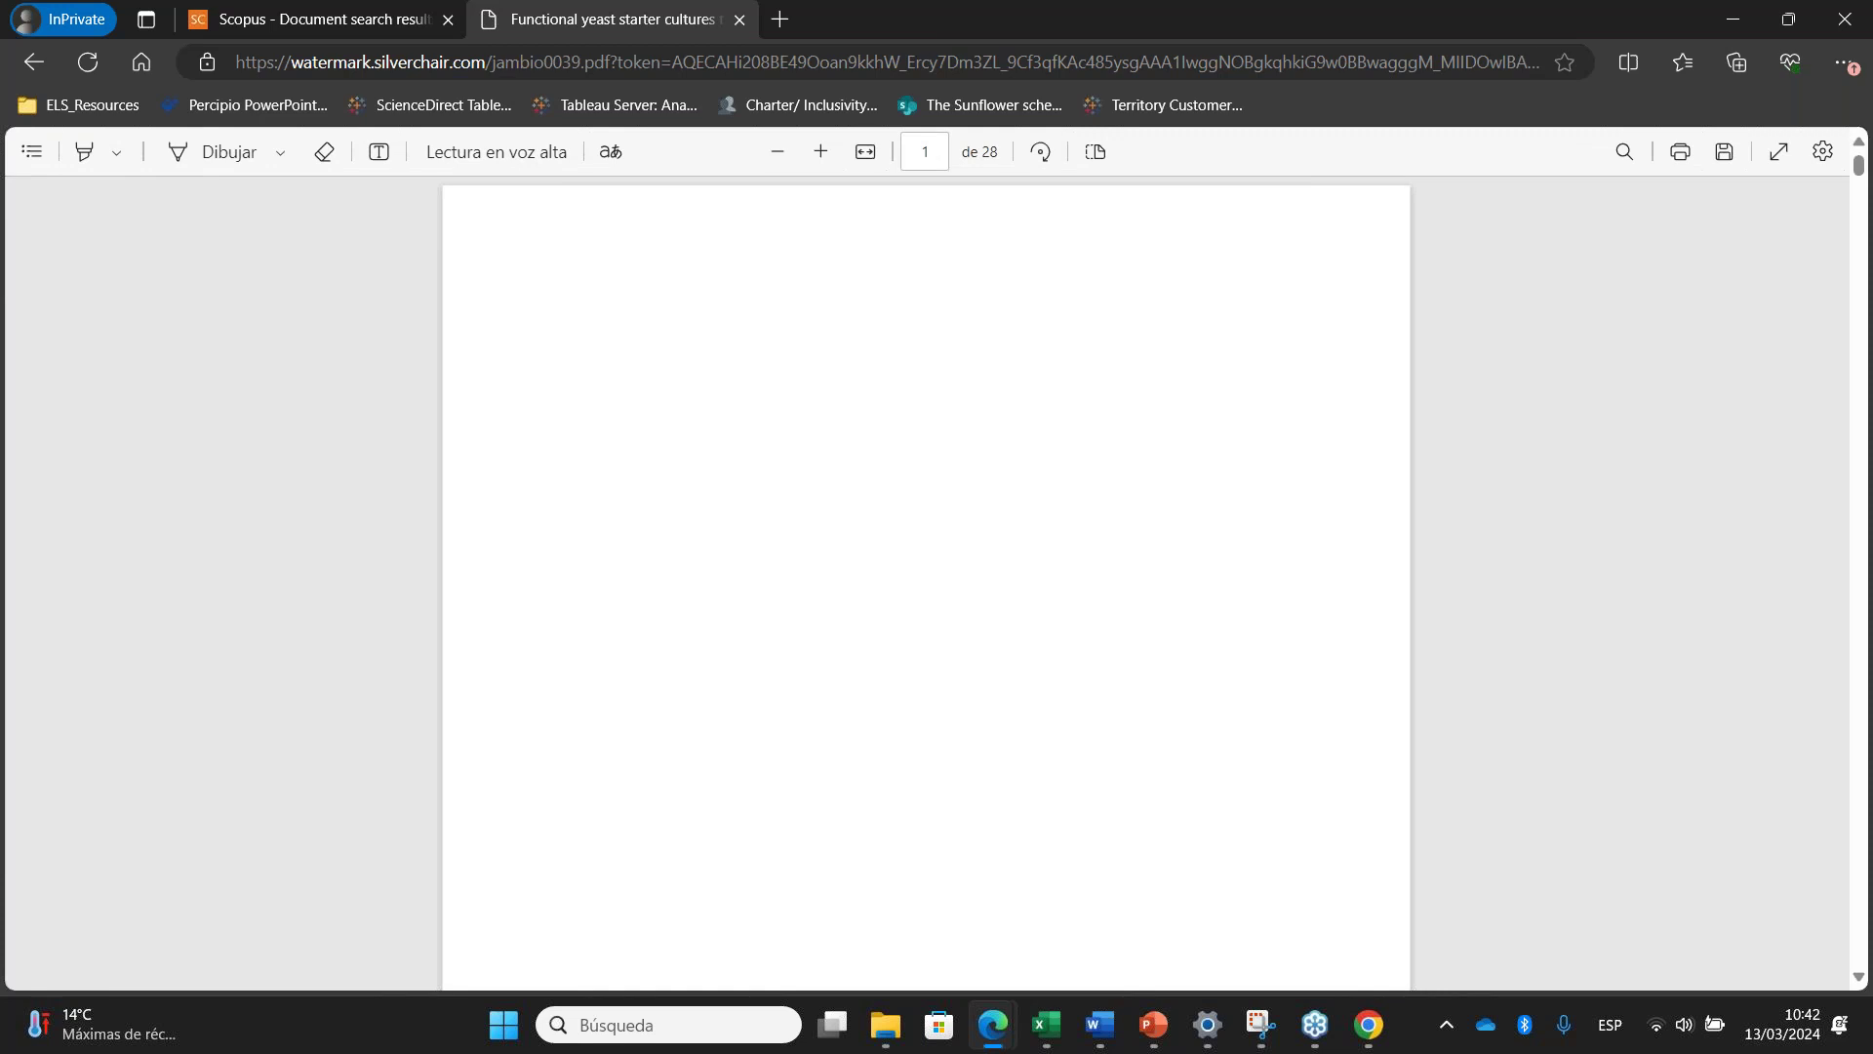
# Look through the opening page of the yeast starter cultures PDF, then close it and return to the search results
pyautogui.scroll(-10, 767, 436)
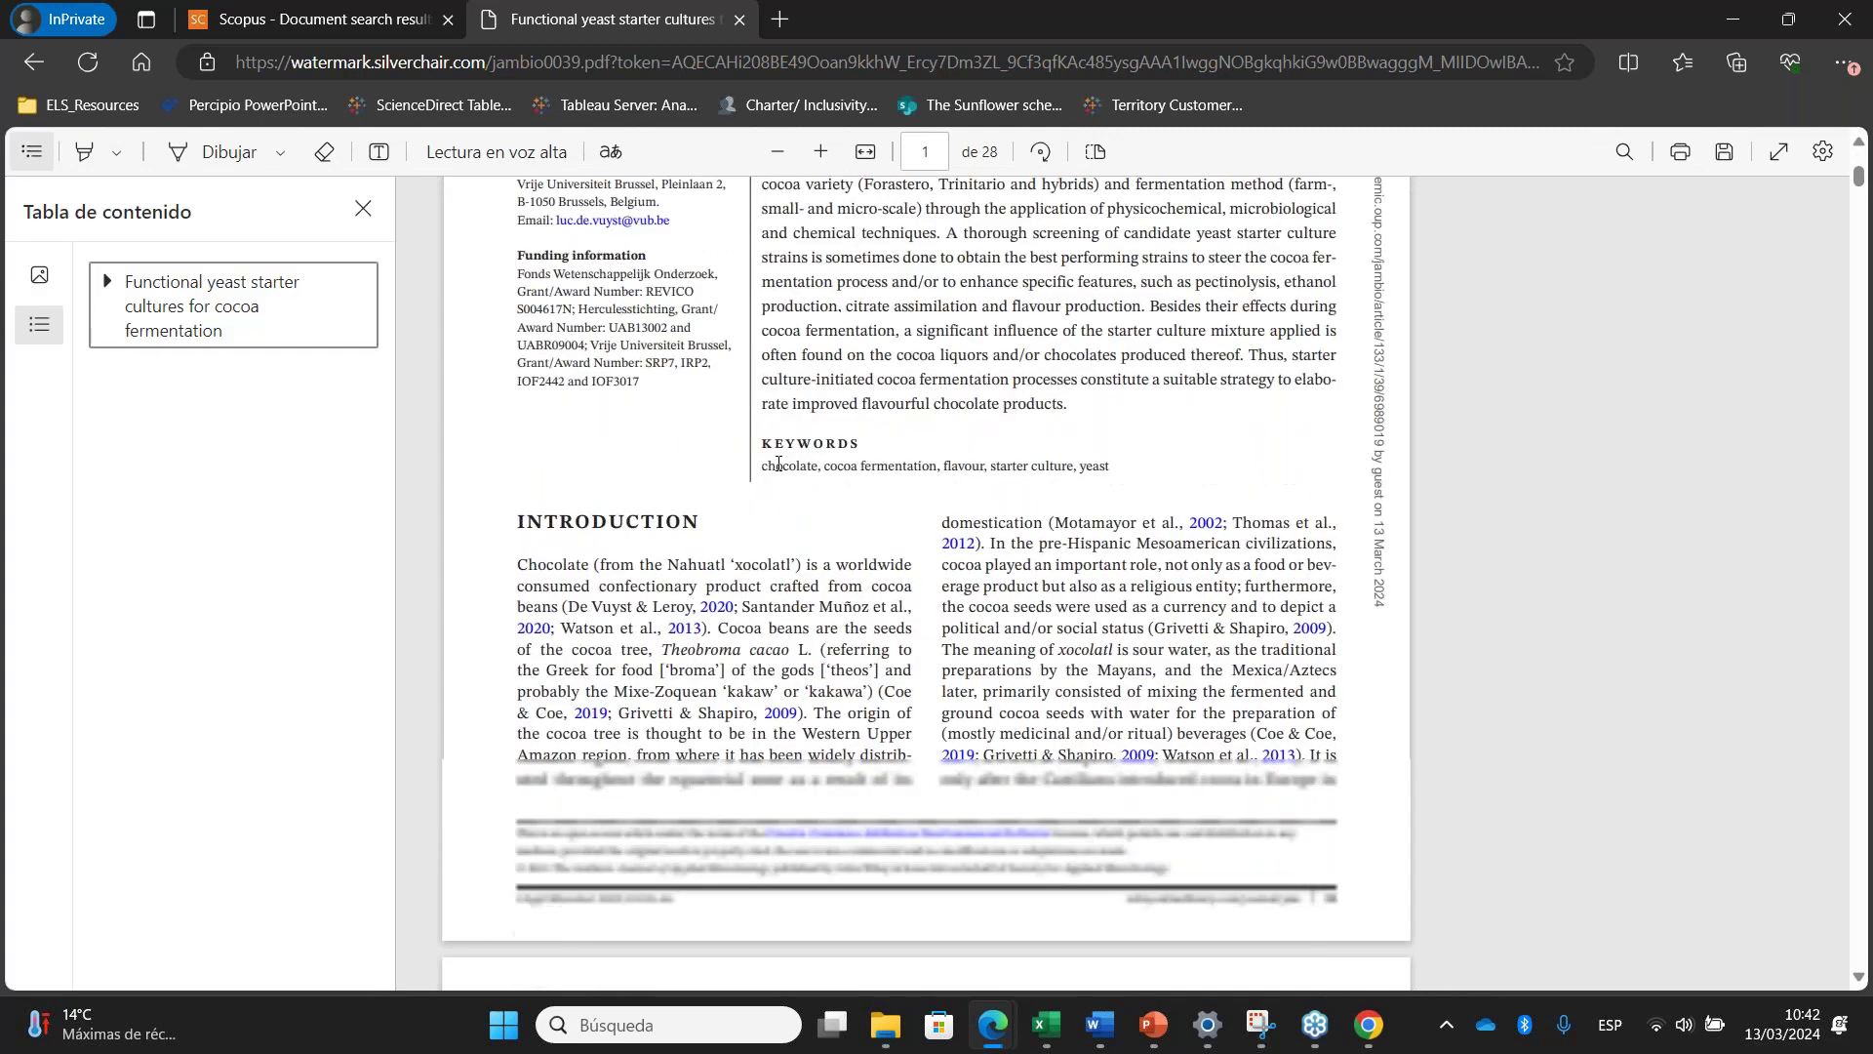
pyautogui.scroll(9, 782, 473)
pyautogui.scroll(2, 781, 473)
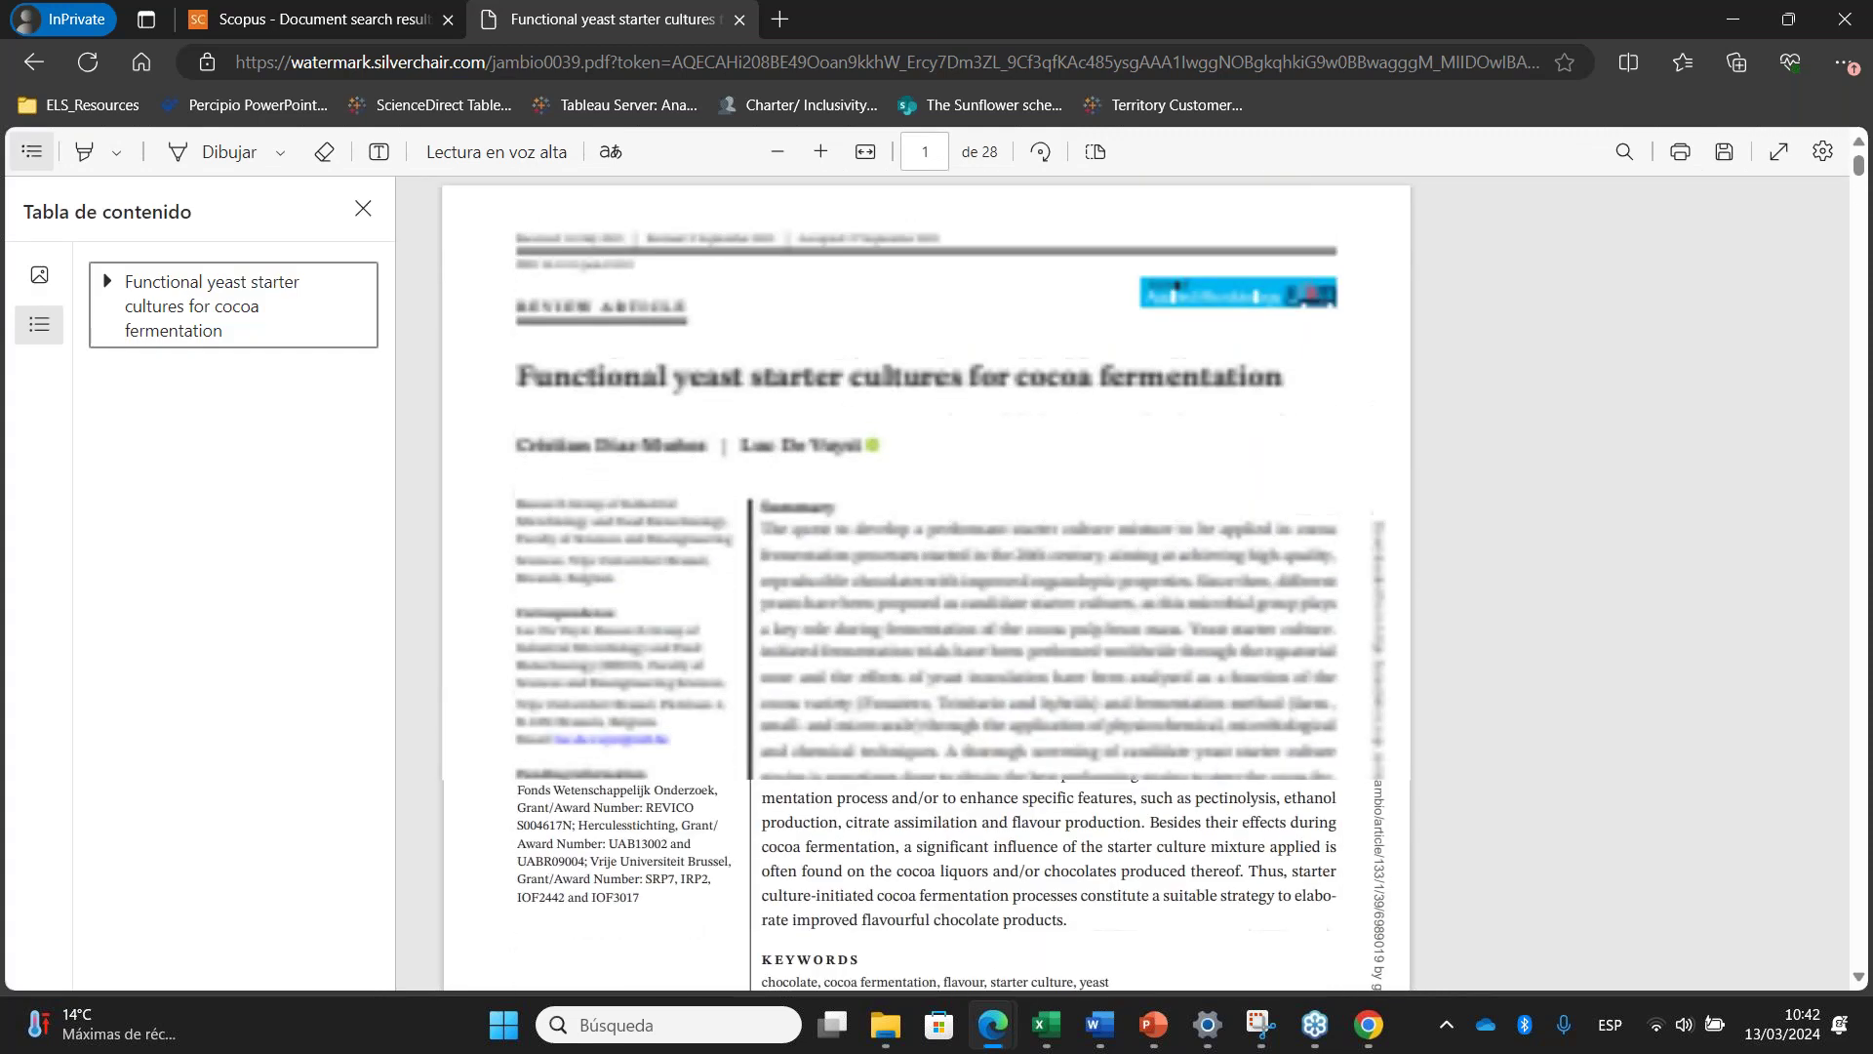
pyautogui.click(1768, 154)
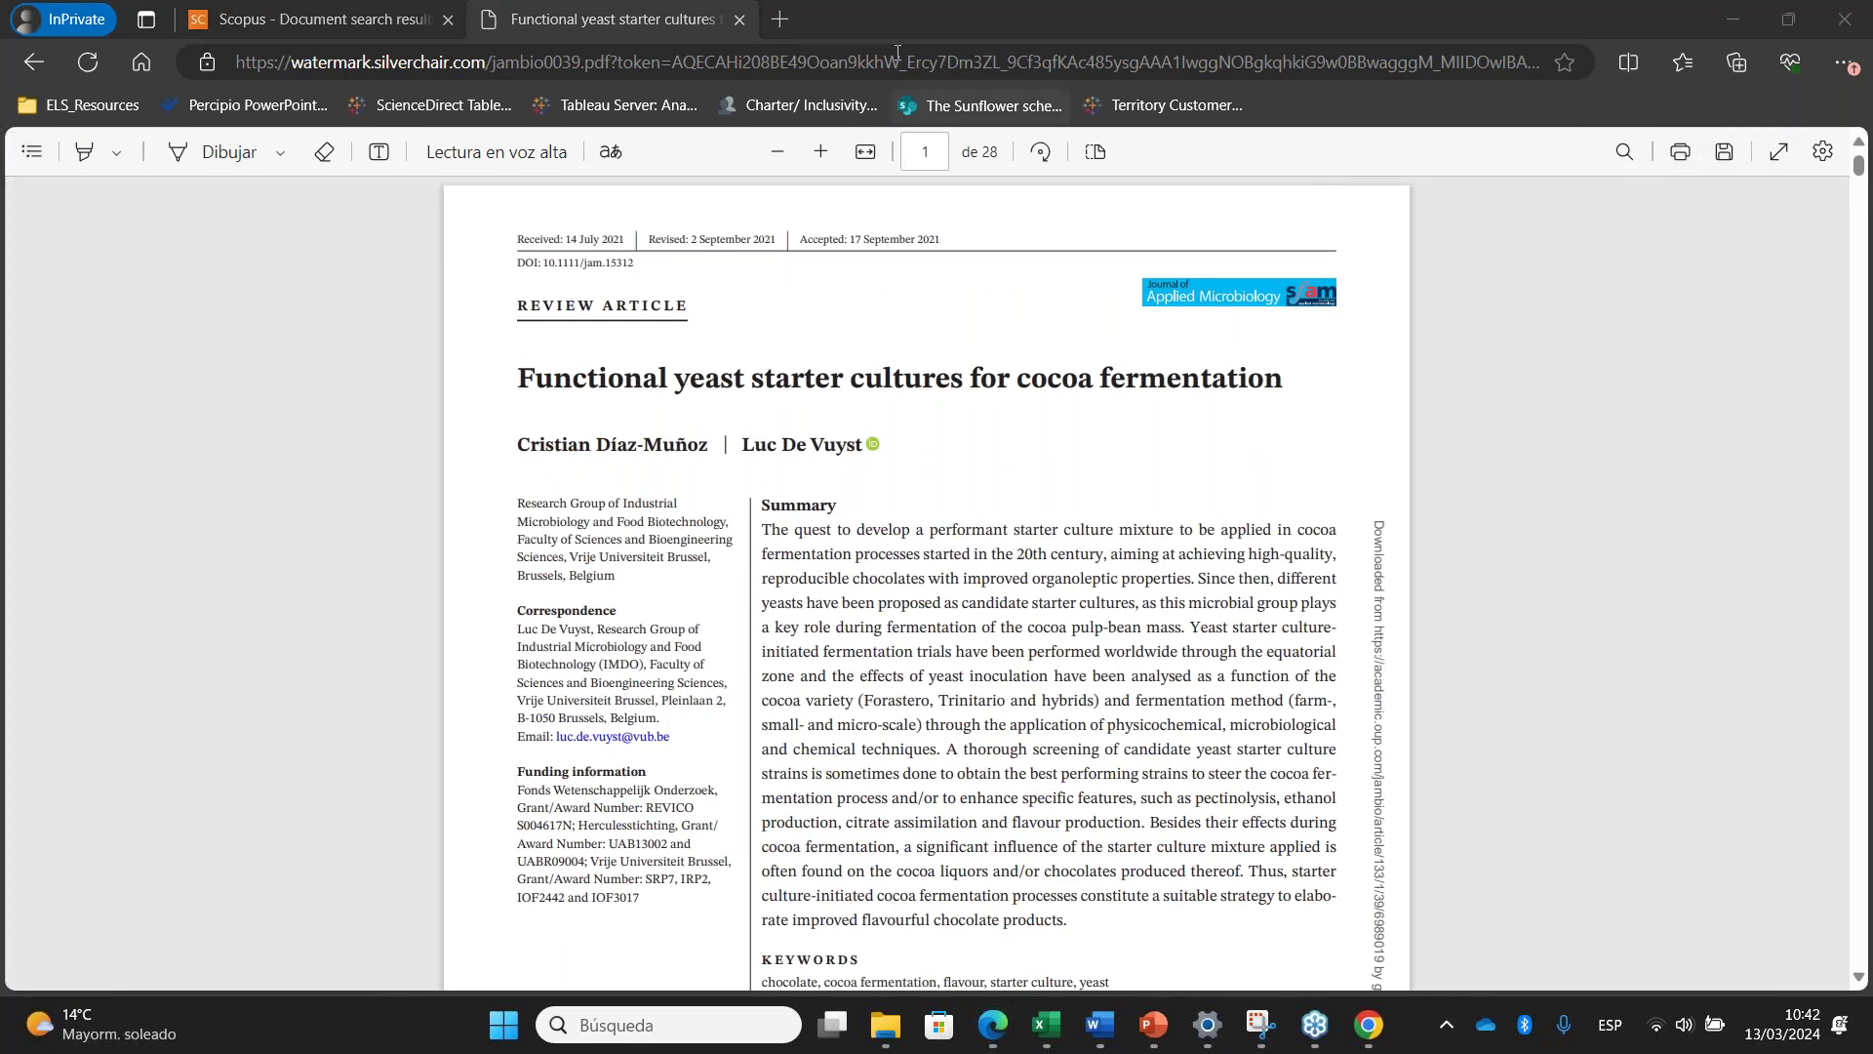
pyautogui.click(740, 20)
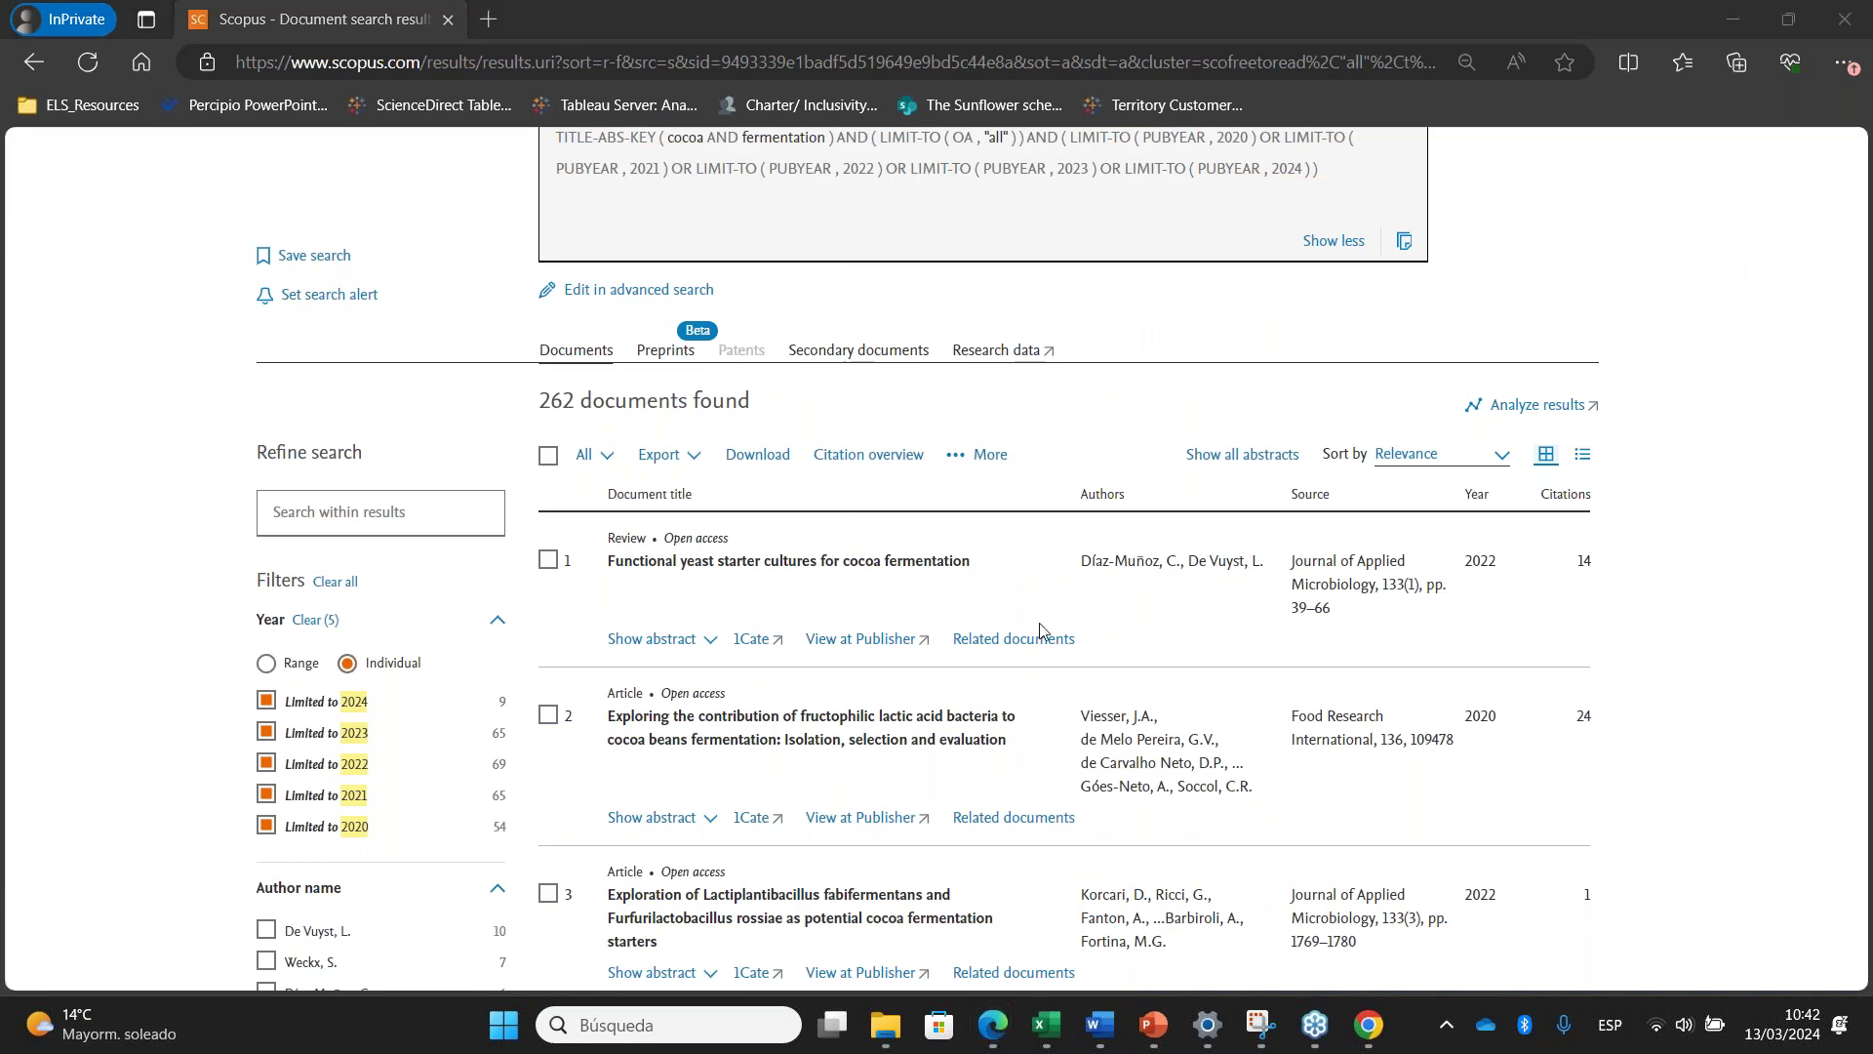
# Open the analysis of the cocoa fermentation search results and examine the documents by year table and chart
pyautogui.scroll(3, 1042, 629)
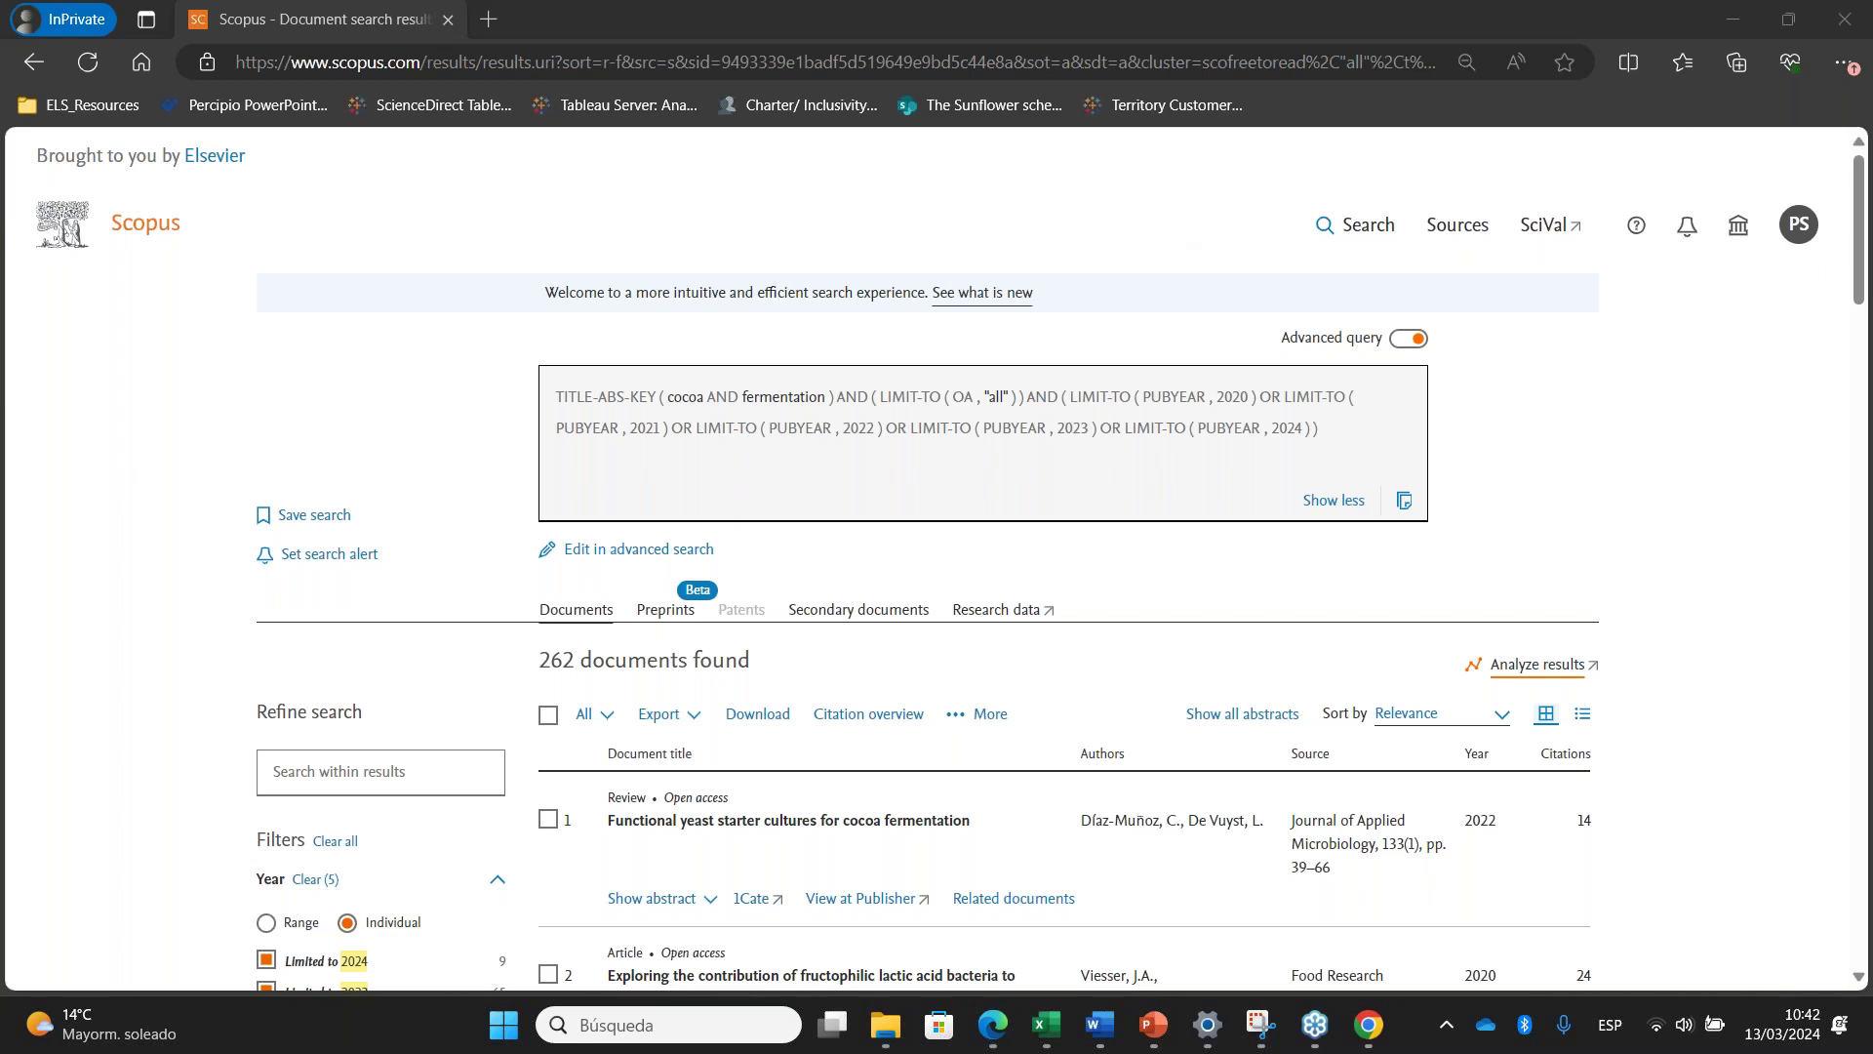
pyautogui.click(1537, 663)
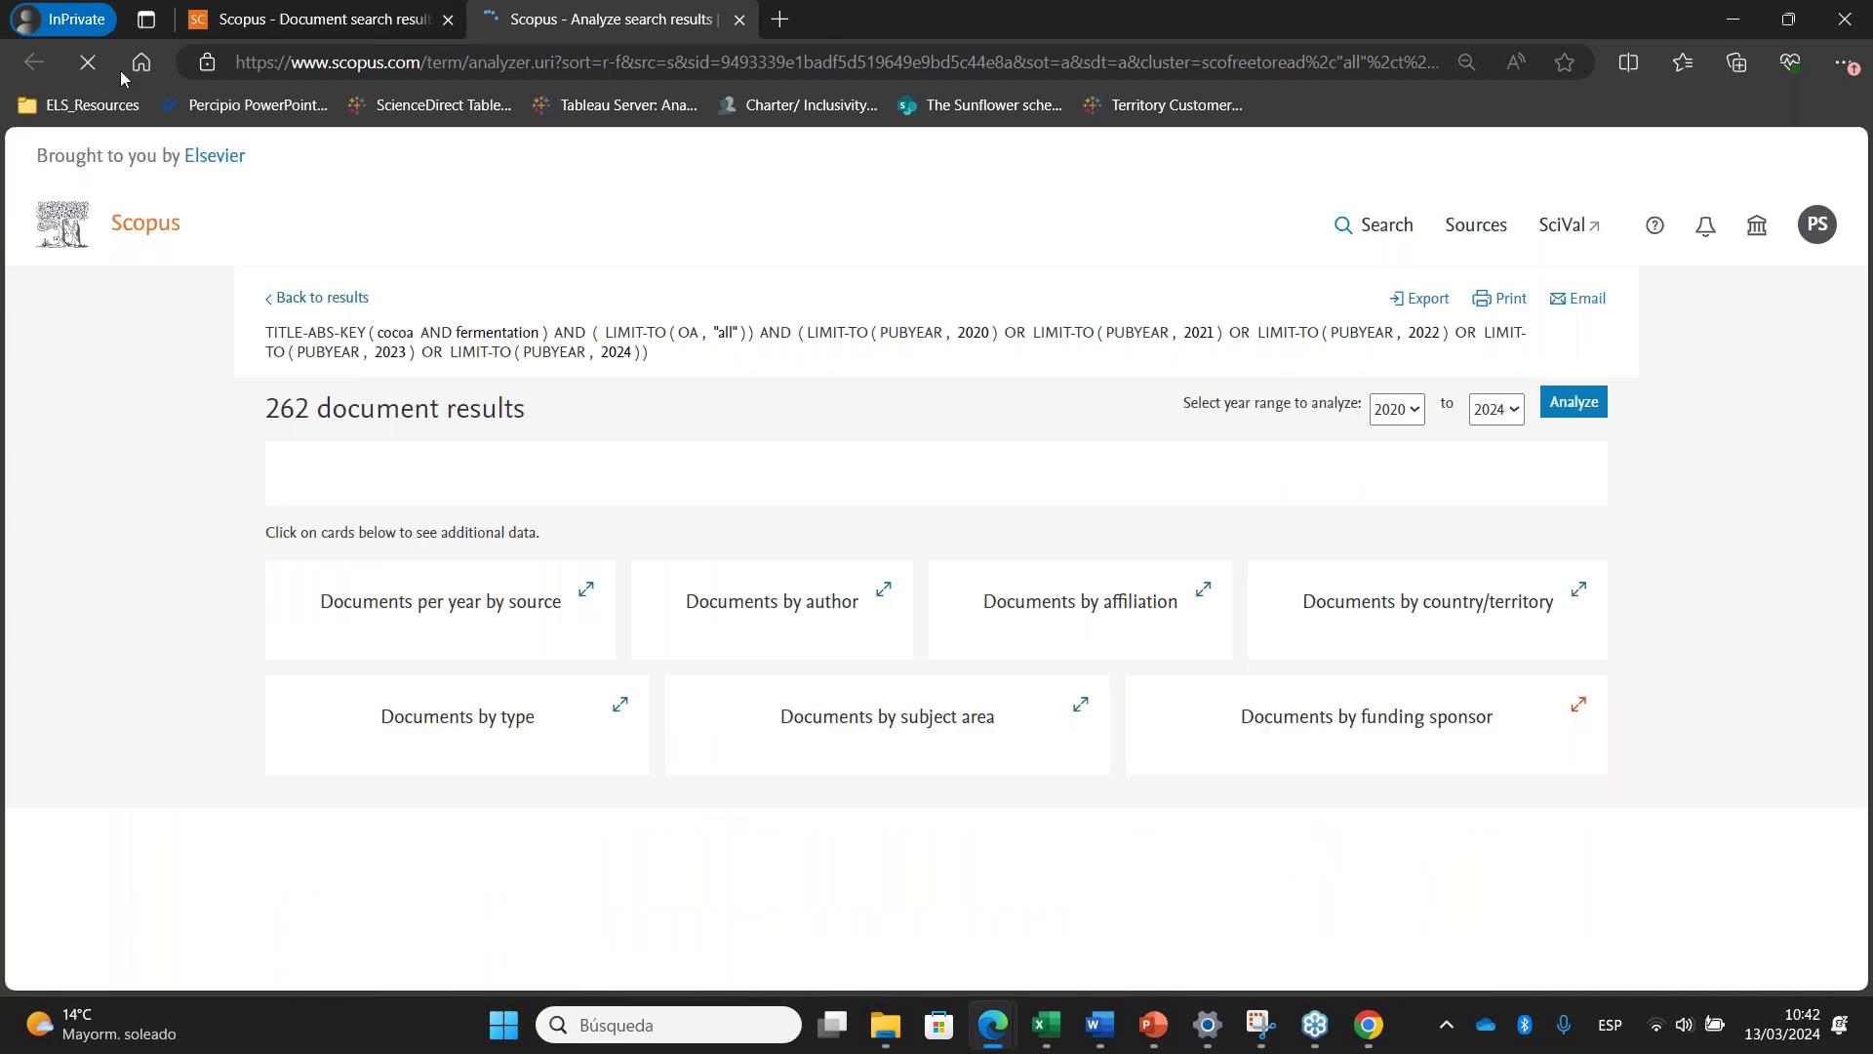
pyautogui.click(321, 19)
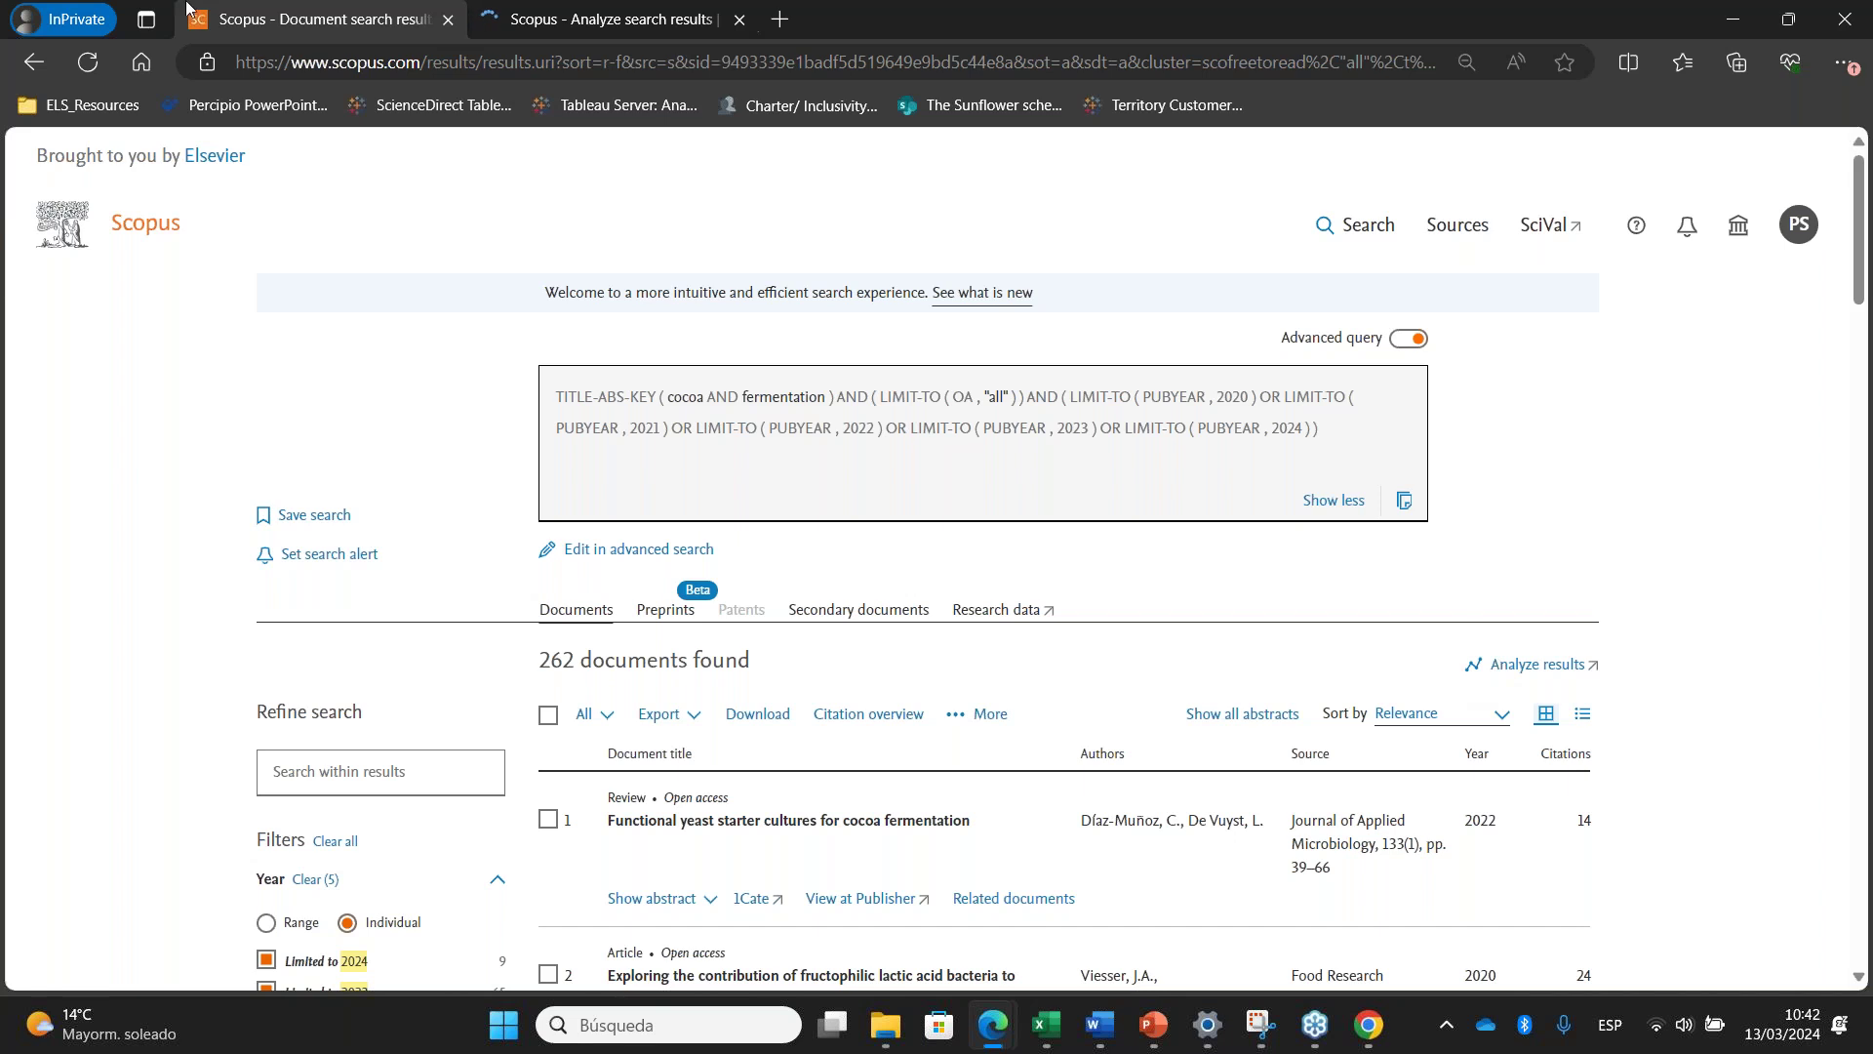
pyautogui.click(649, 21)
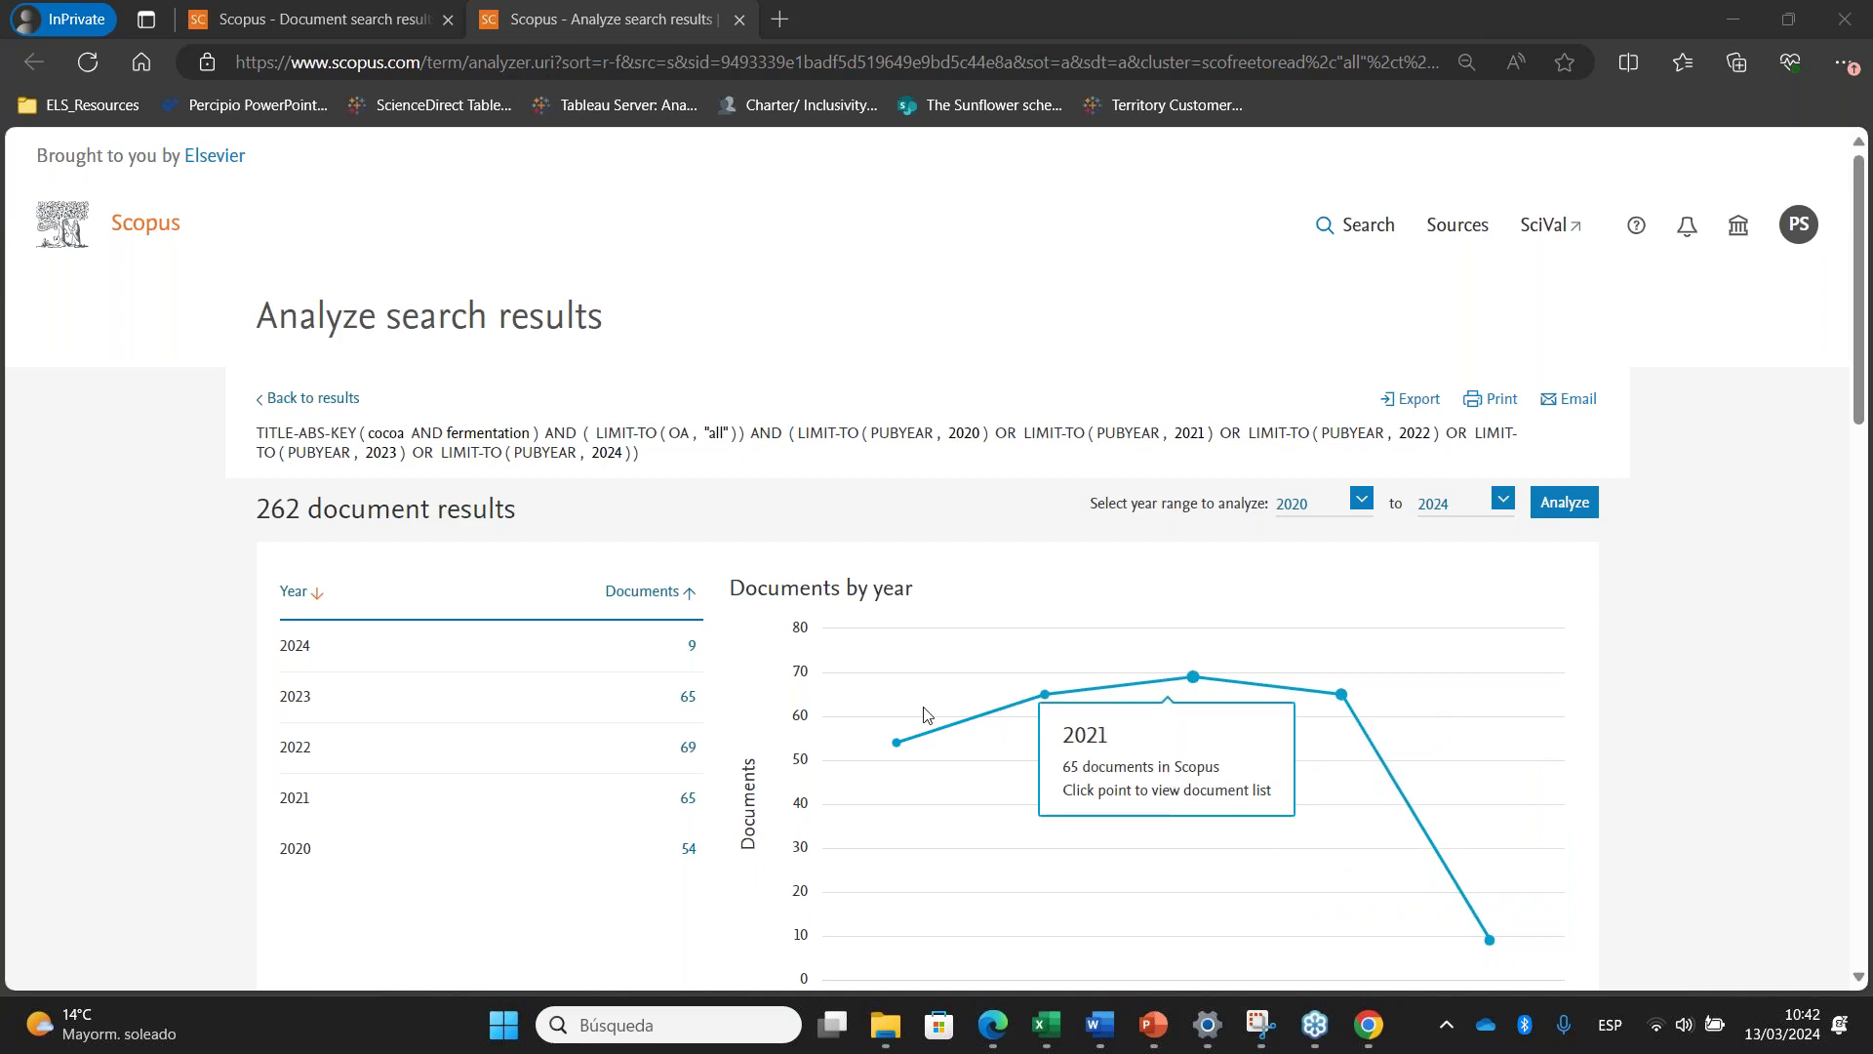
pyautogui.scroll(-1, 985, 561)
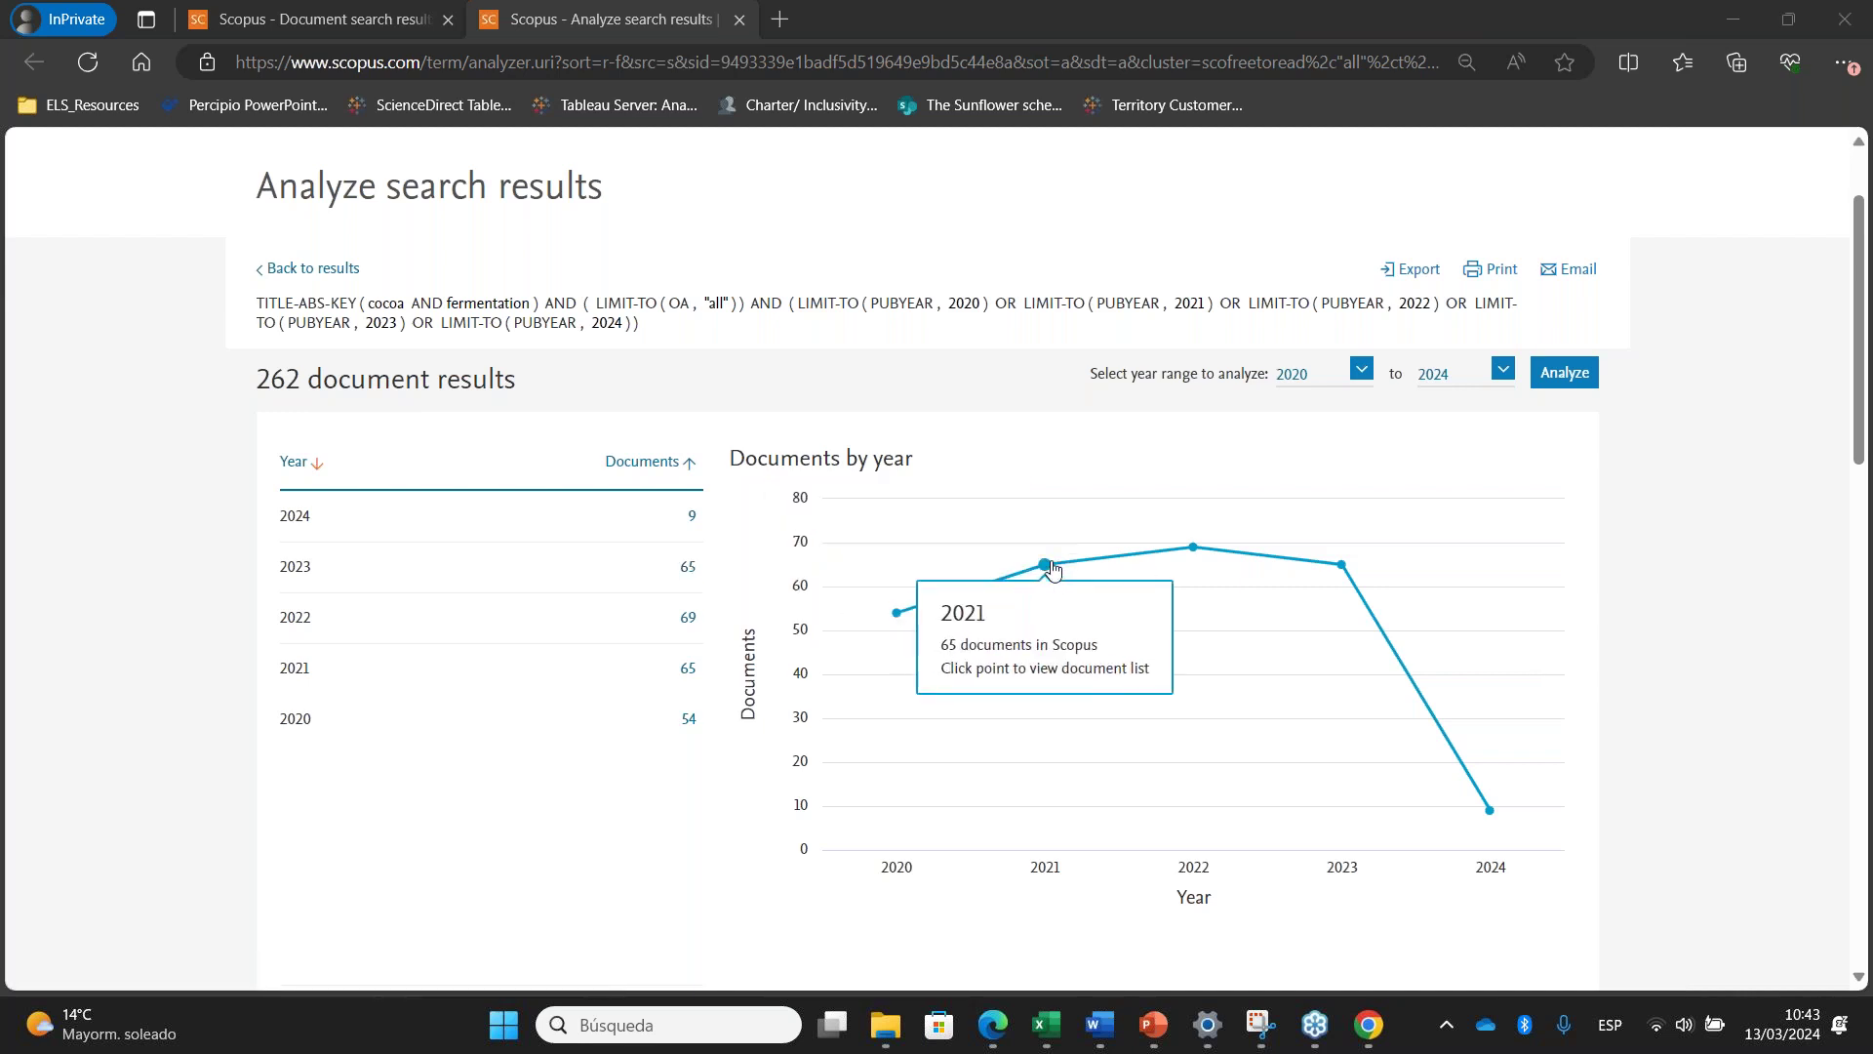
# Open document lists from the documents by year chart and table, check the results and the query's year limits, and return to the analysis
pyautogui.click(1343, 567)
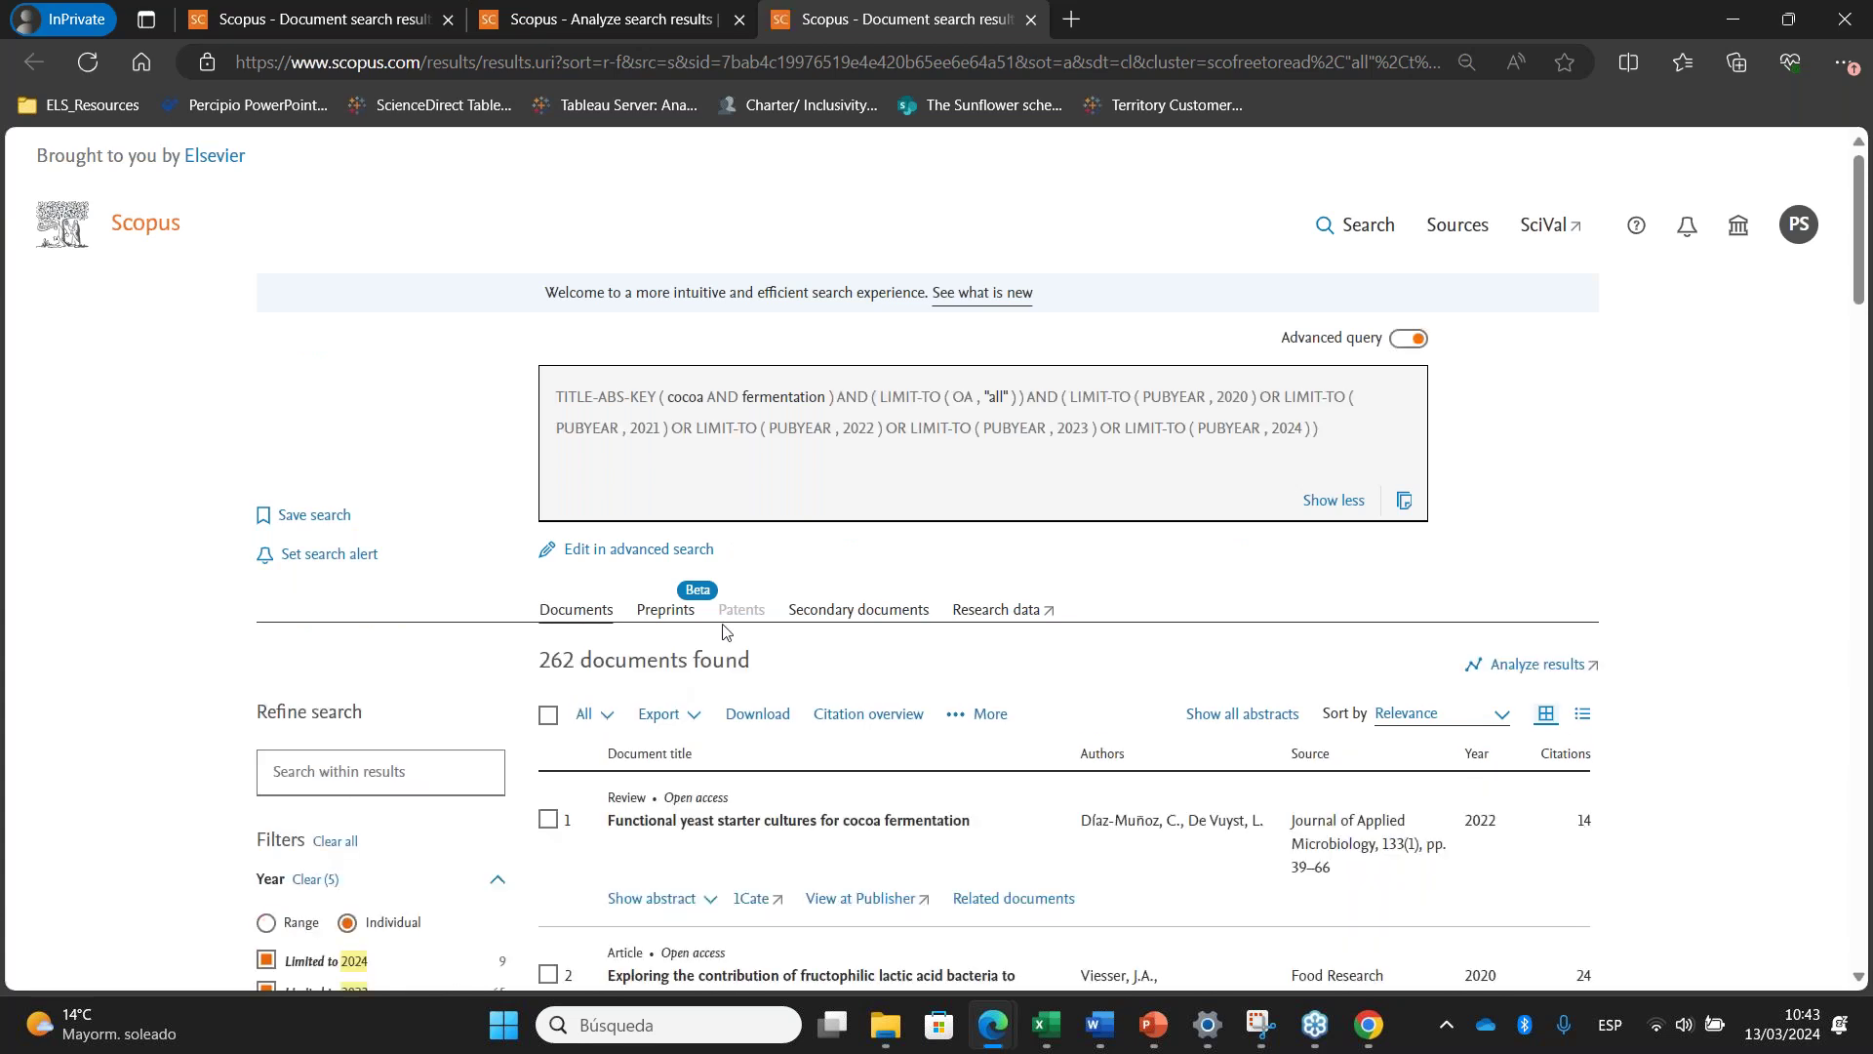
pyautogui.click(1033, 19)
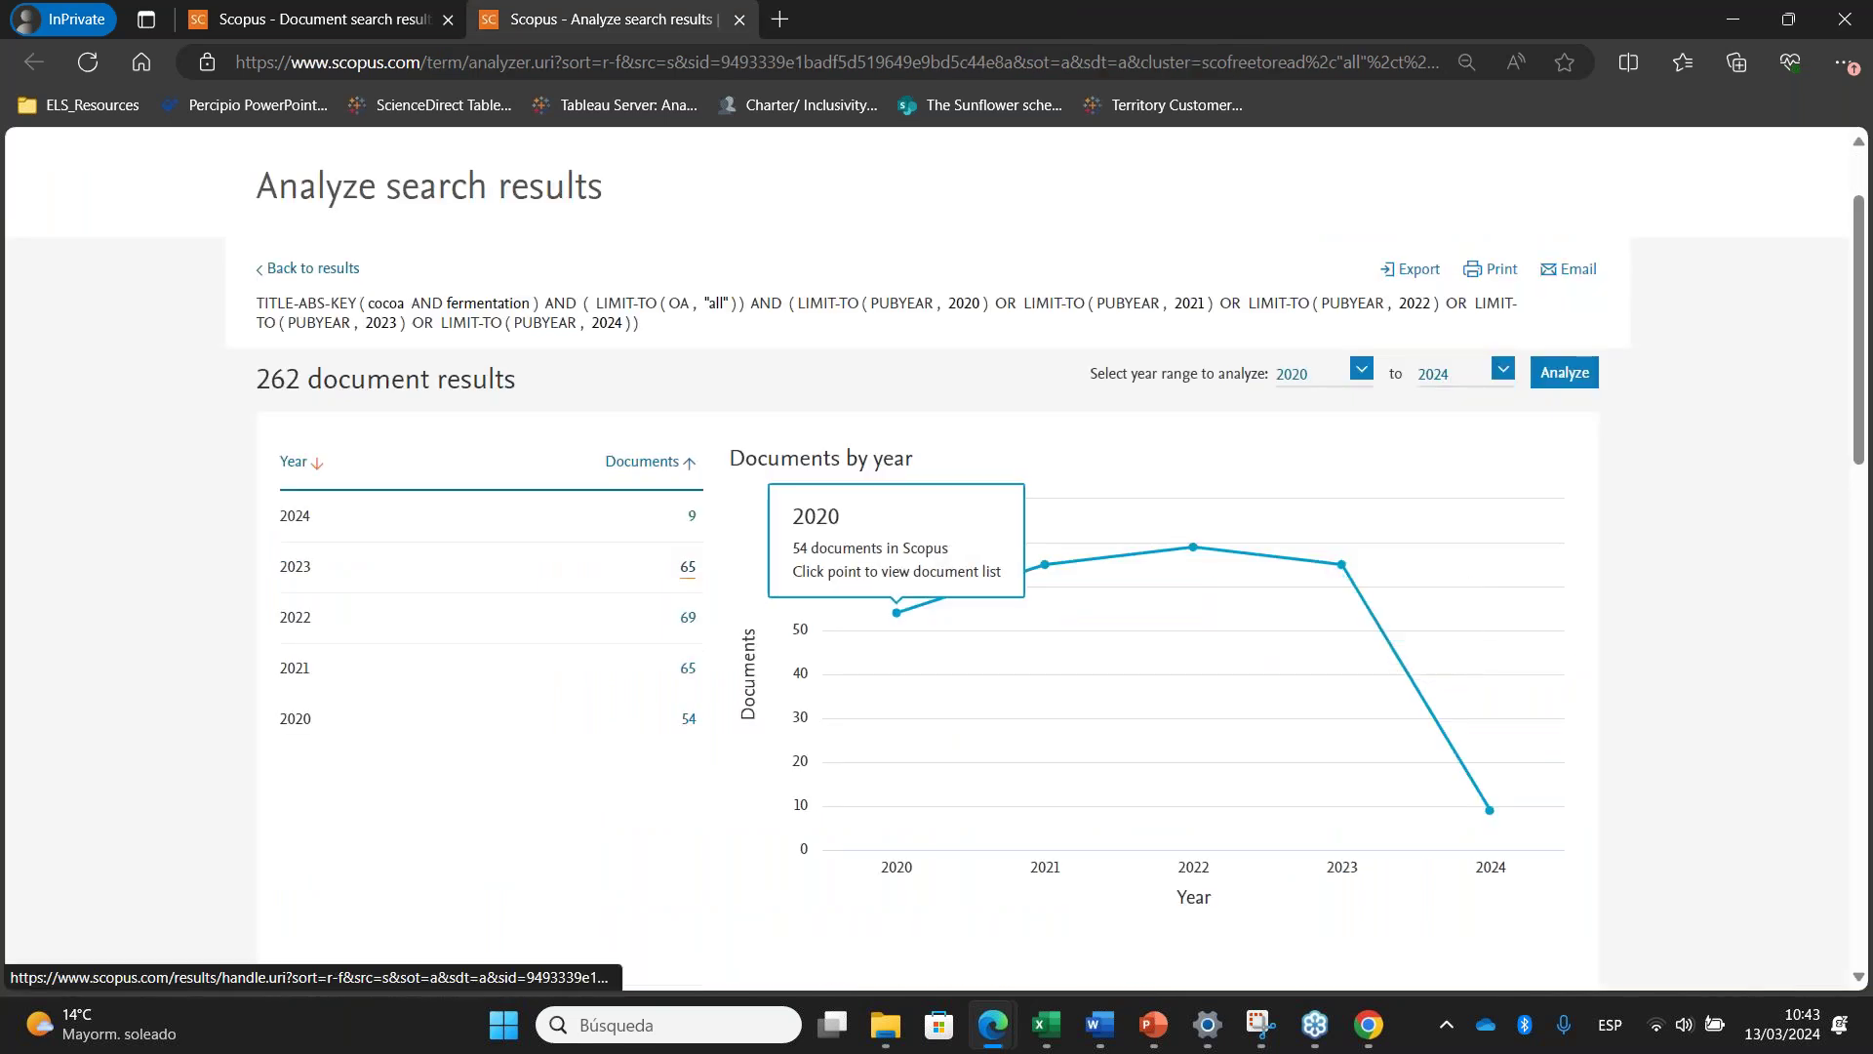
pyautogui.click(897, 613)
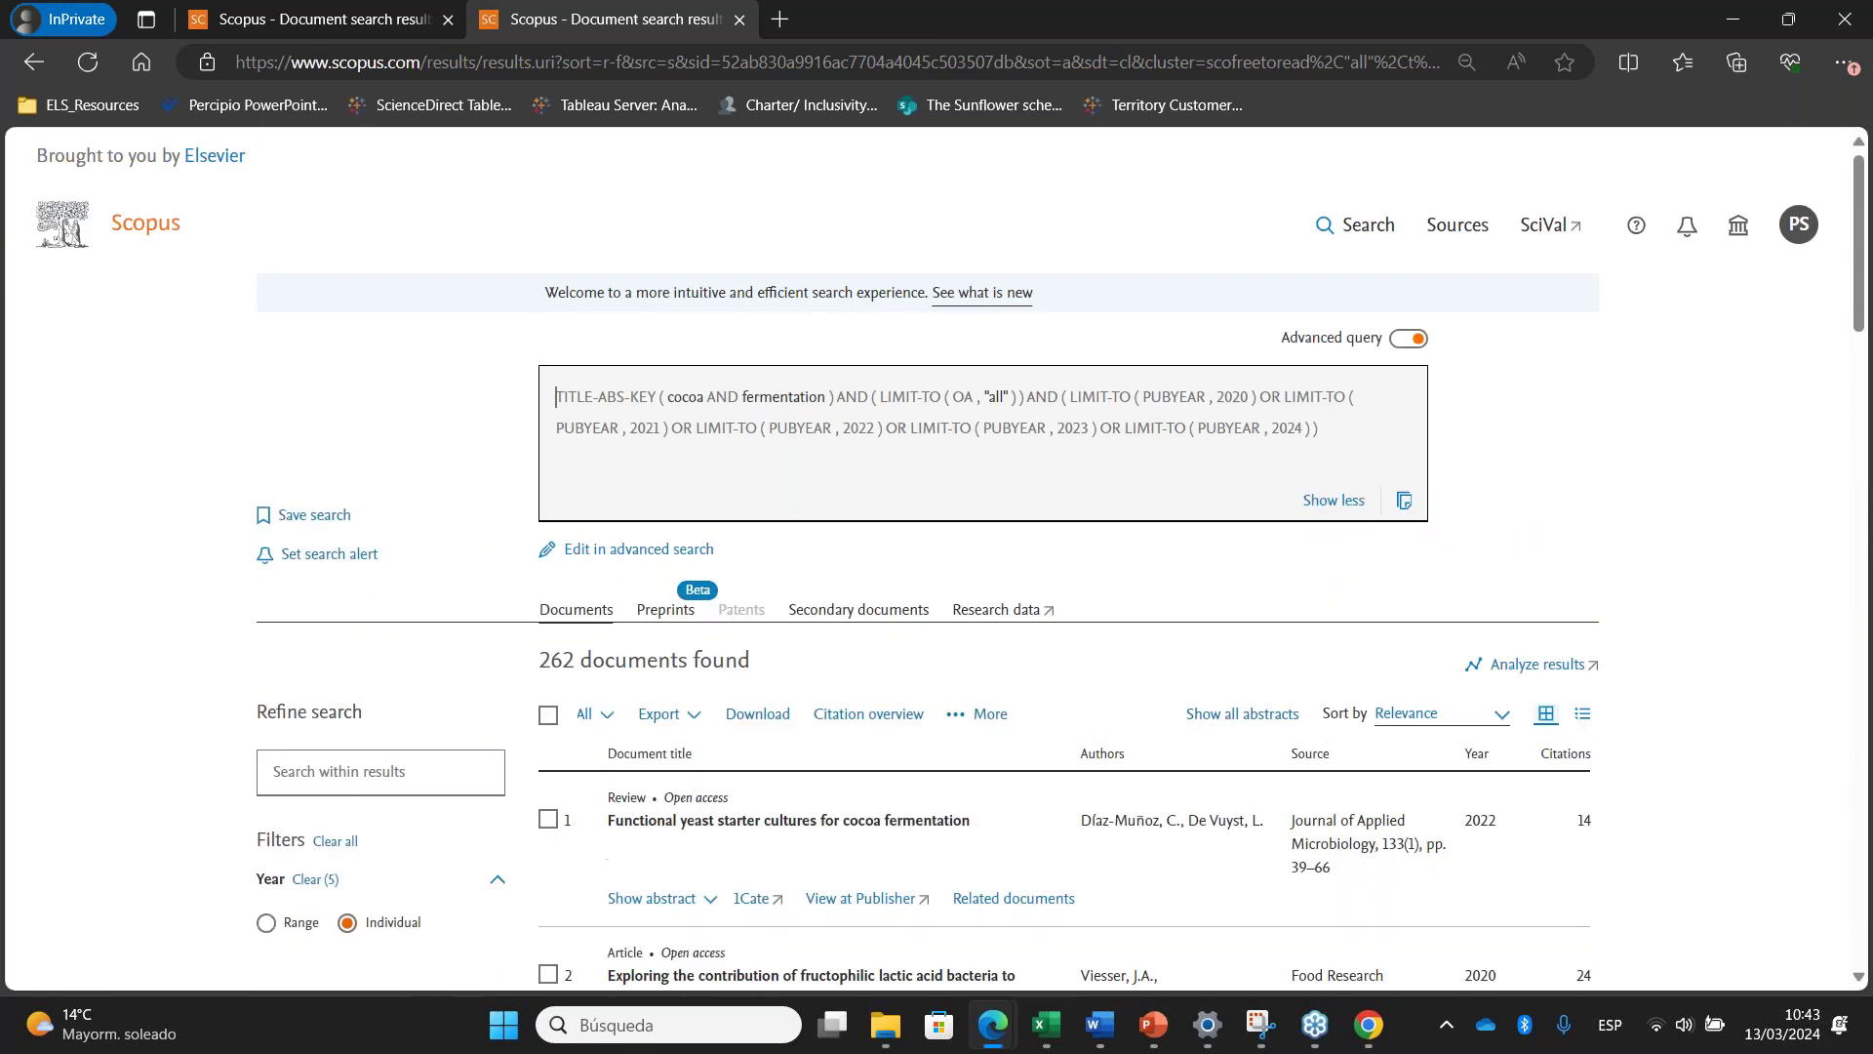
pyautogui.scroll(-2, 861, 653)
pyautogui.scroll(-2, 862, 654)
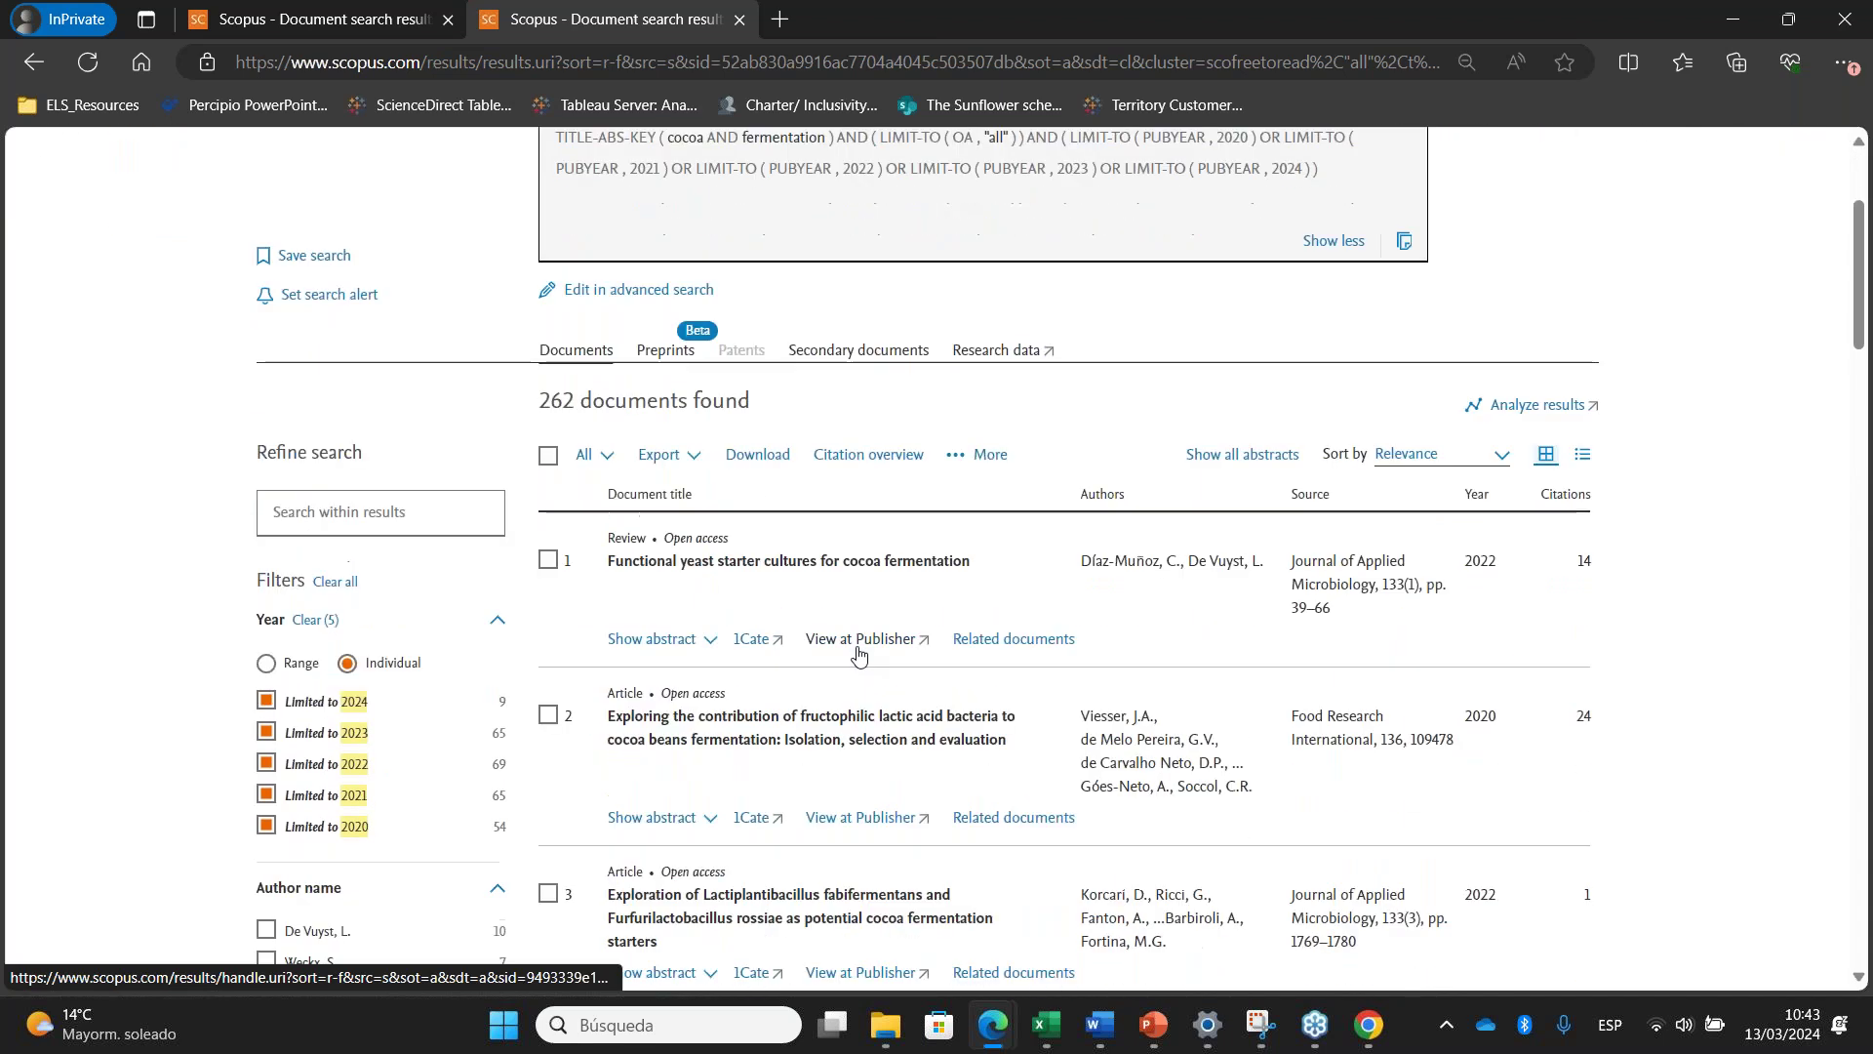
pyautogui.scroll(3, 852, 659)
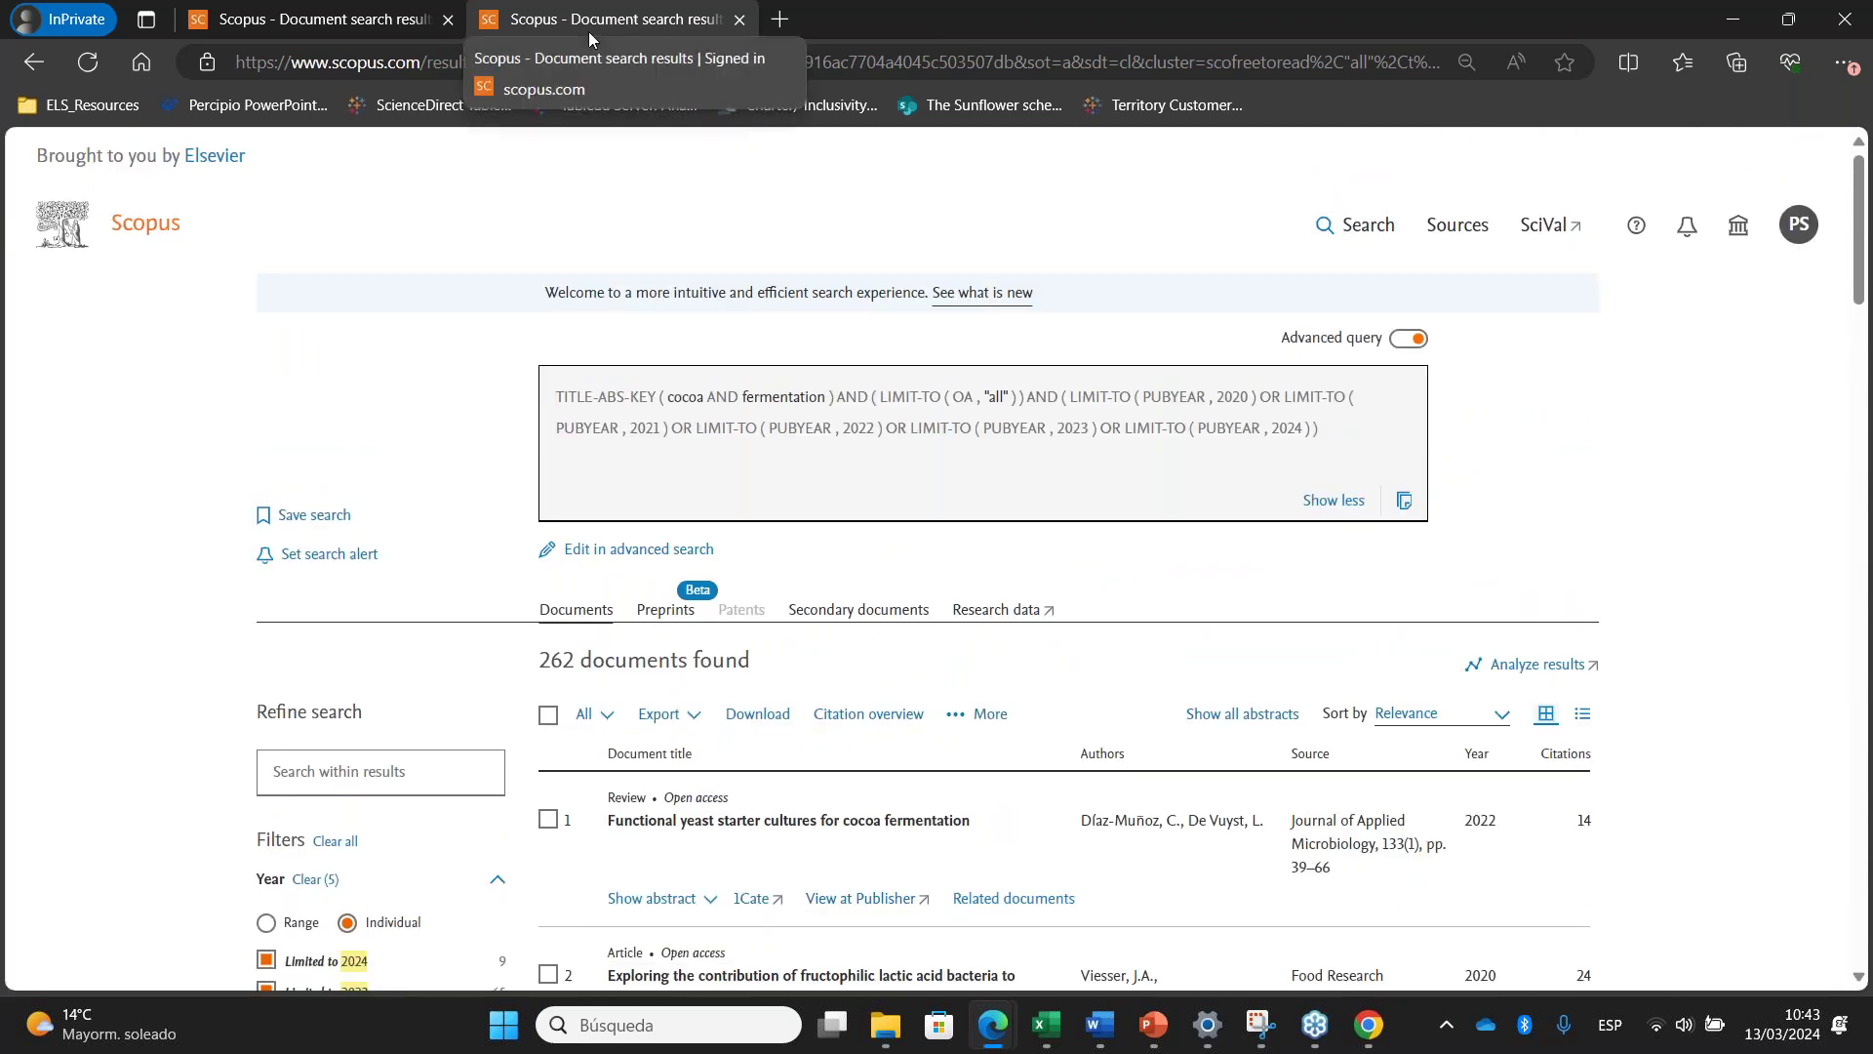
pyautogui.click(34, 63)
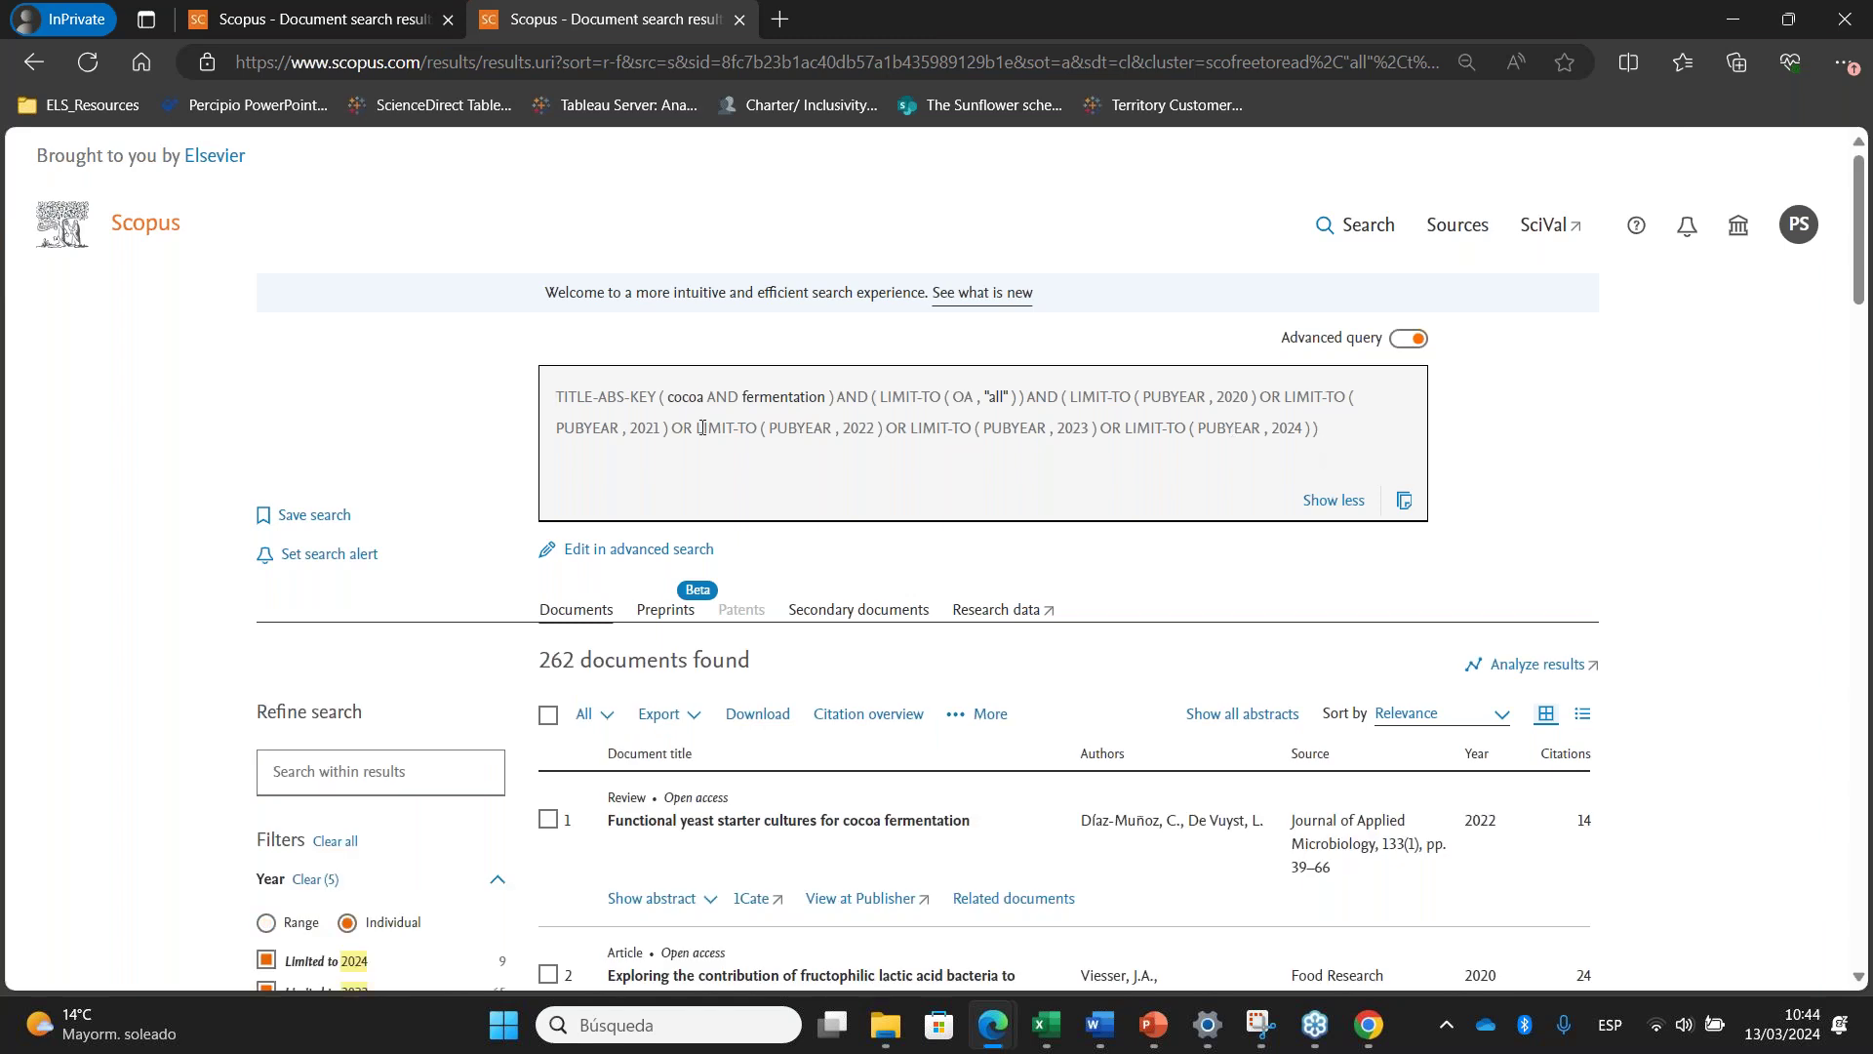
pyautogui.moveTo(575, 427); pyautogui.dragTo(1335, 420)
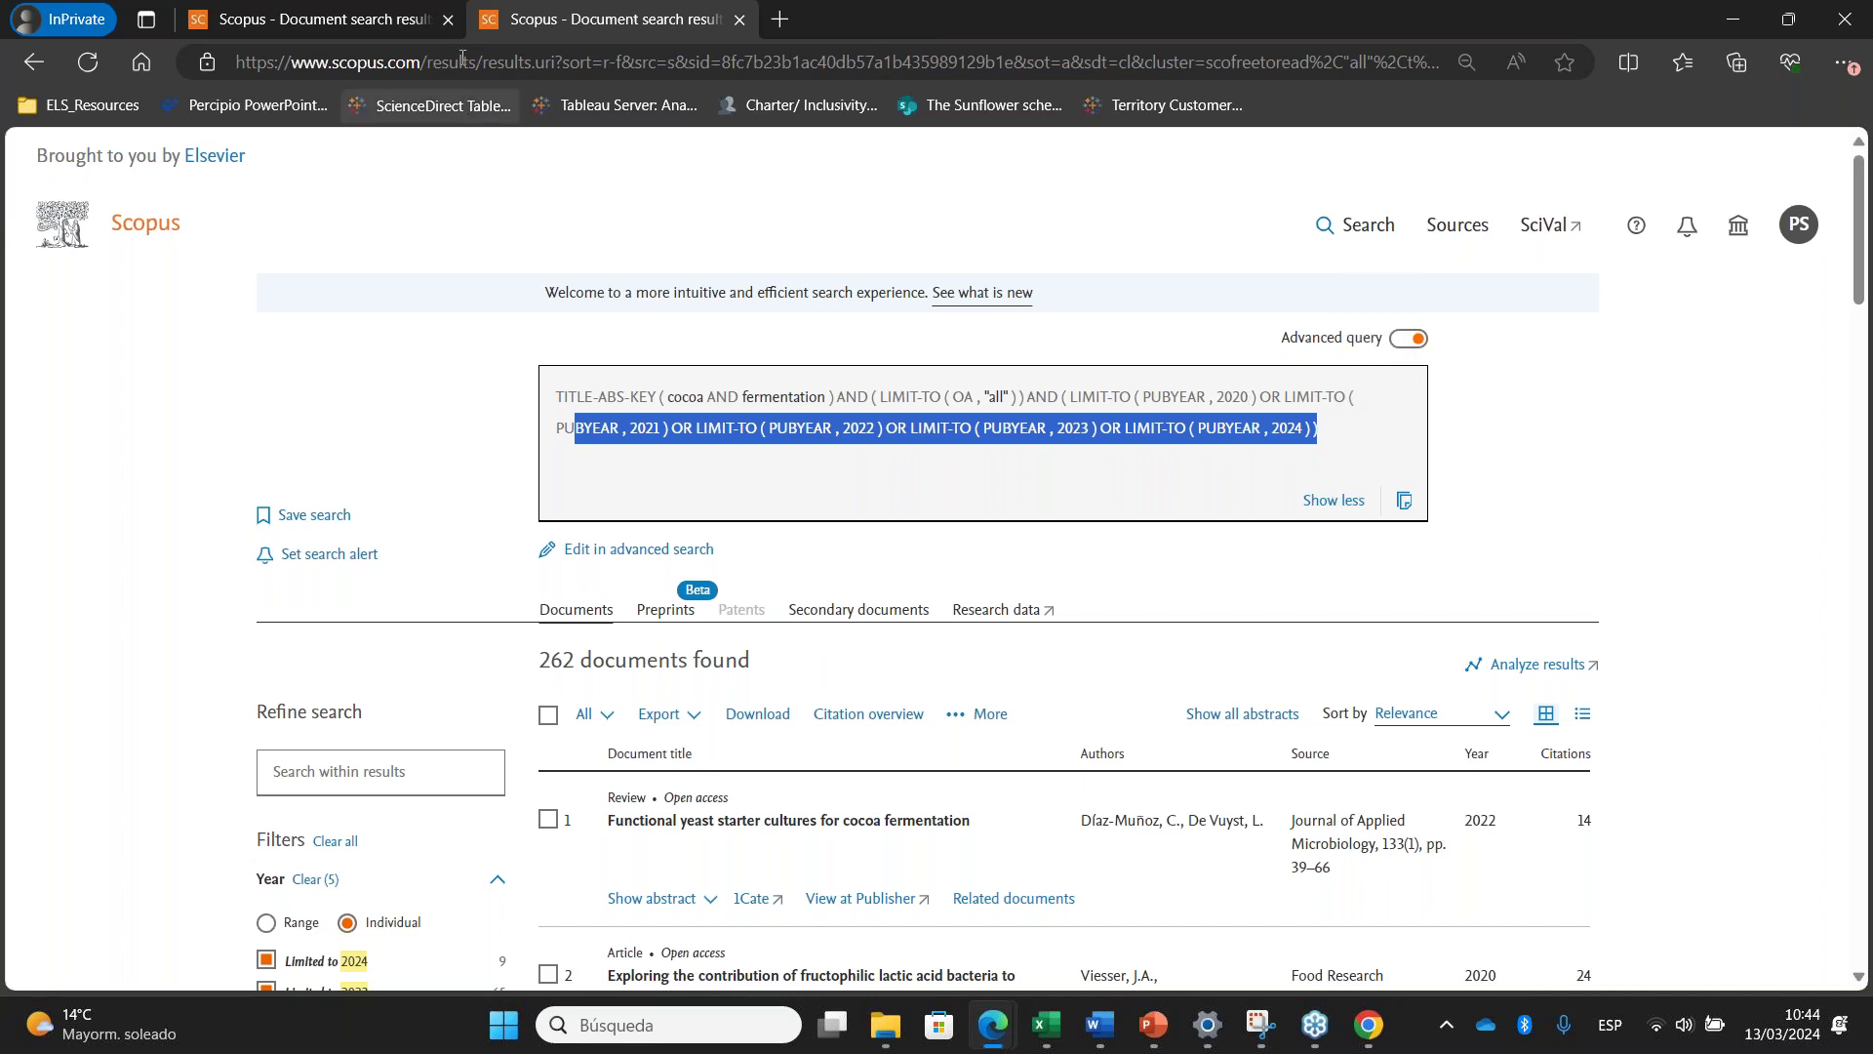
pyautogui.click(34, 62)
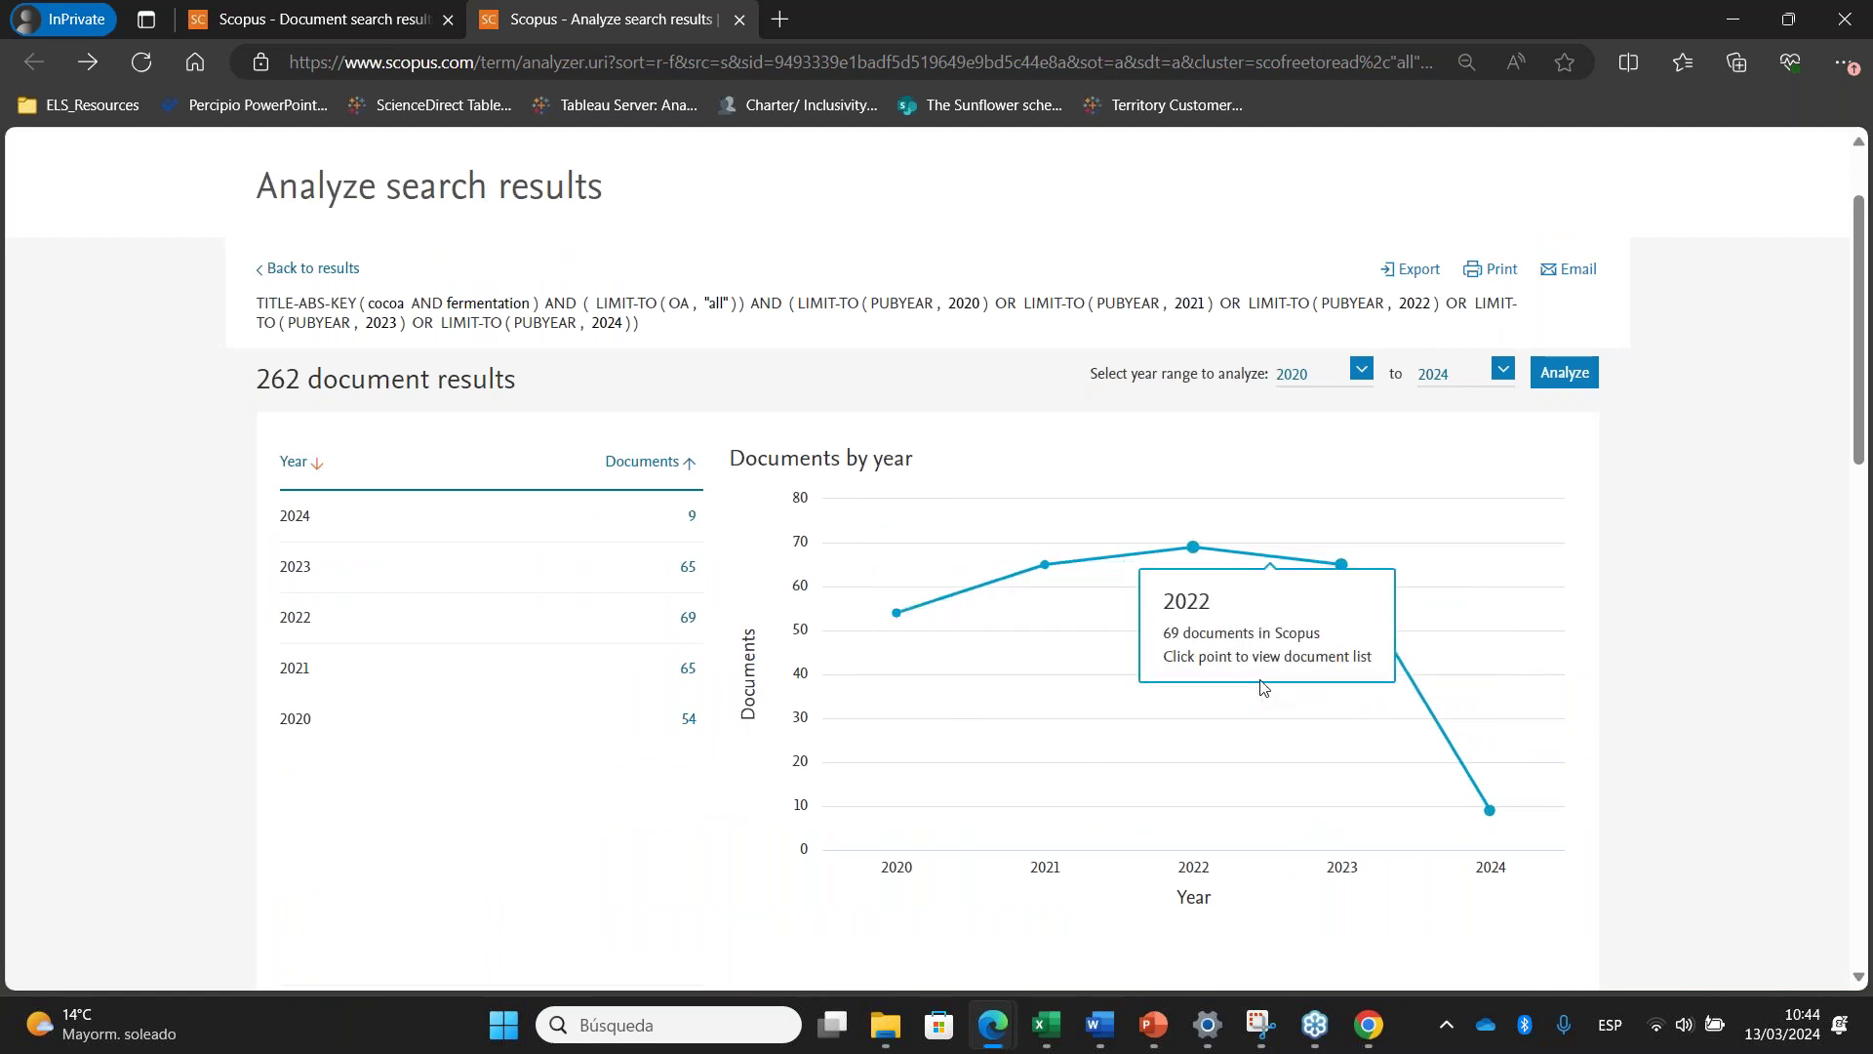
# Open the documents per year by source analysis and add Molecules and Food Research to the comparison
pyautogui.scroll(-6, 1262, 688)
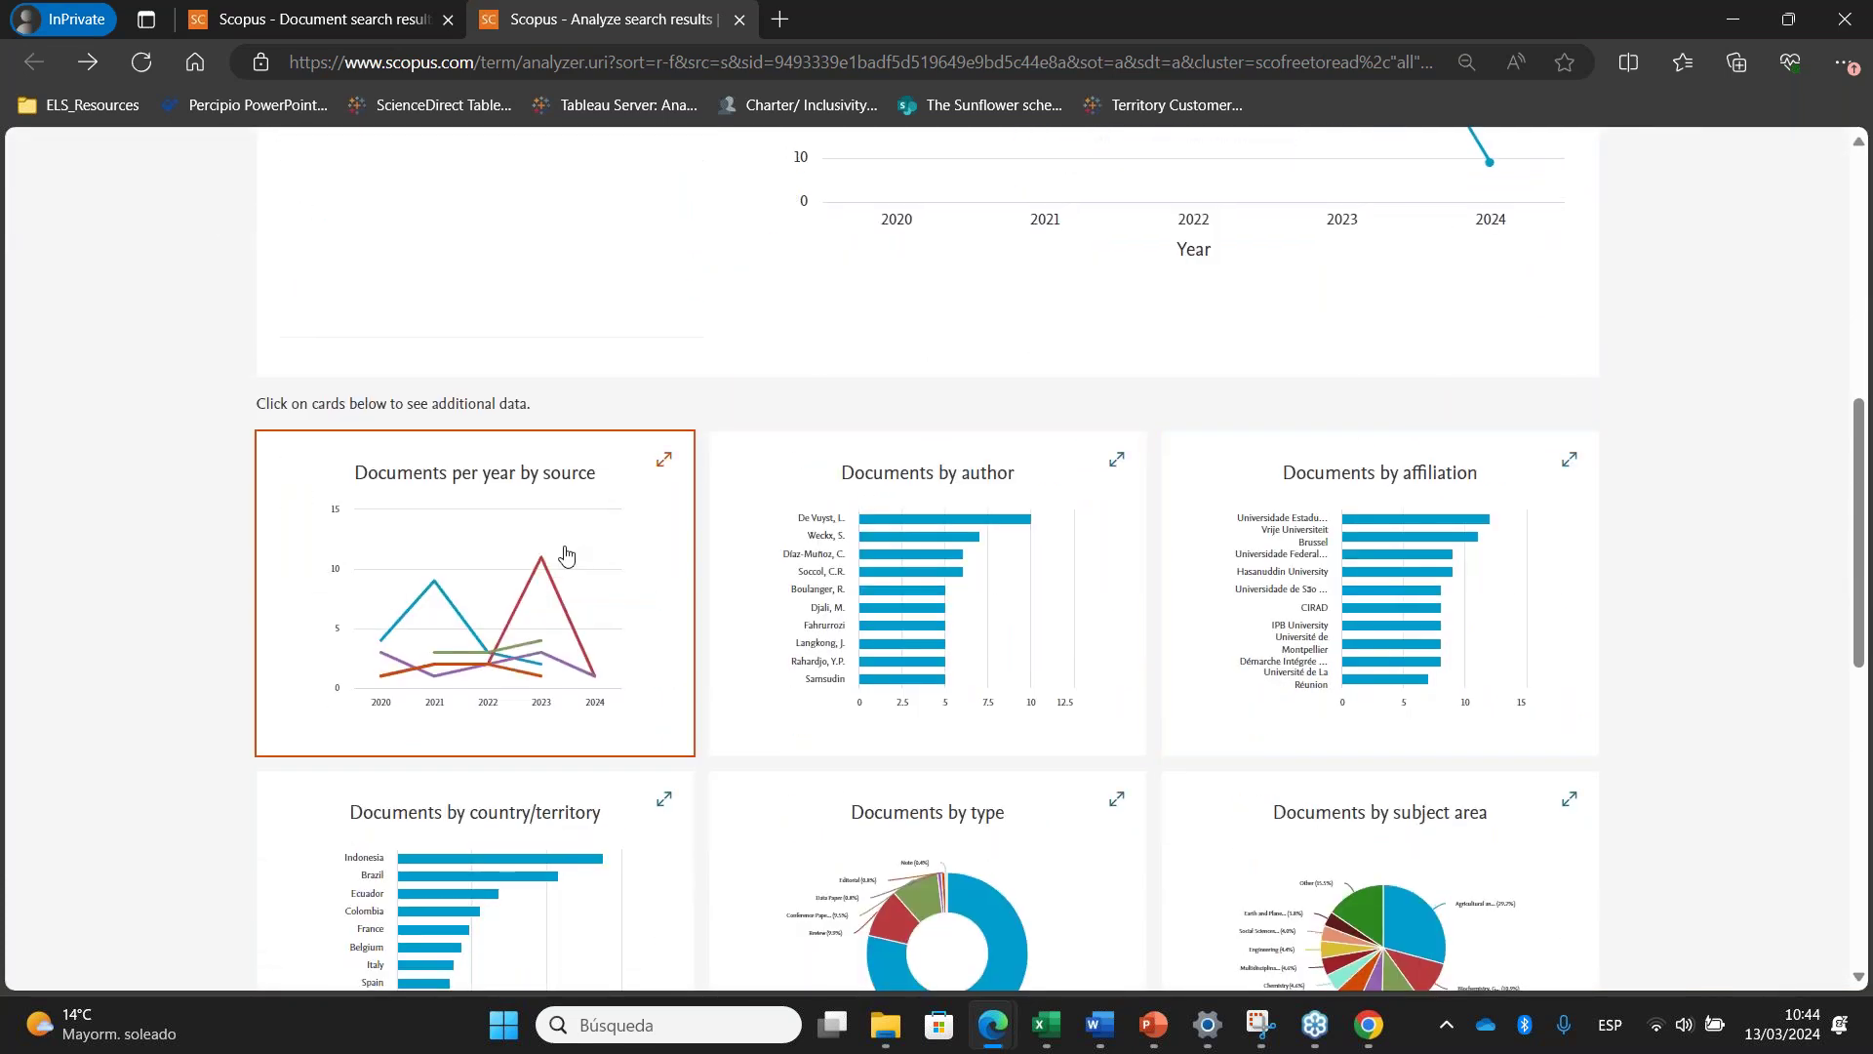
pyautogui.click(566, 554)
pyautogui.scroll(-3, 1096, 592)
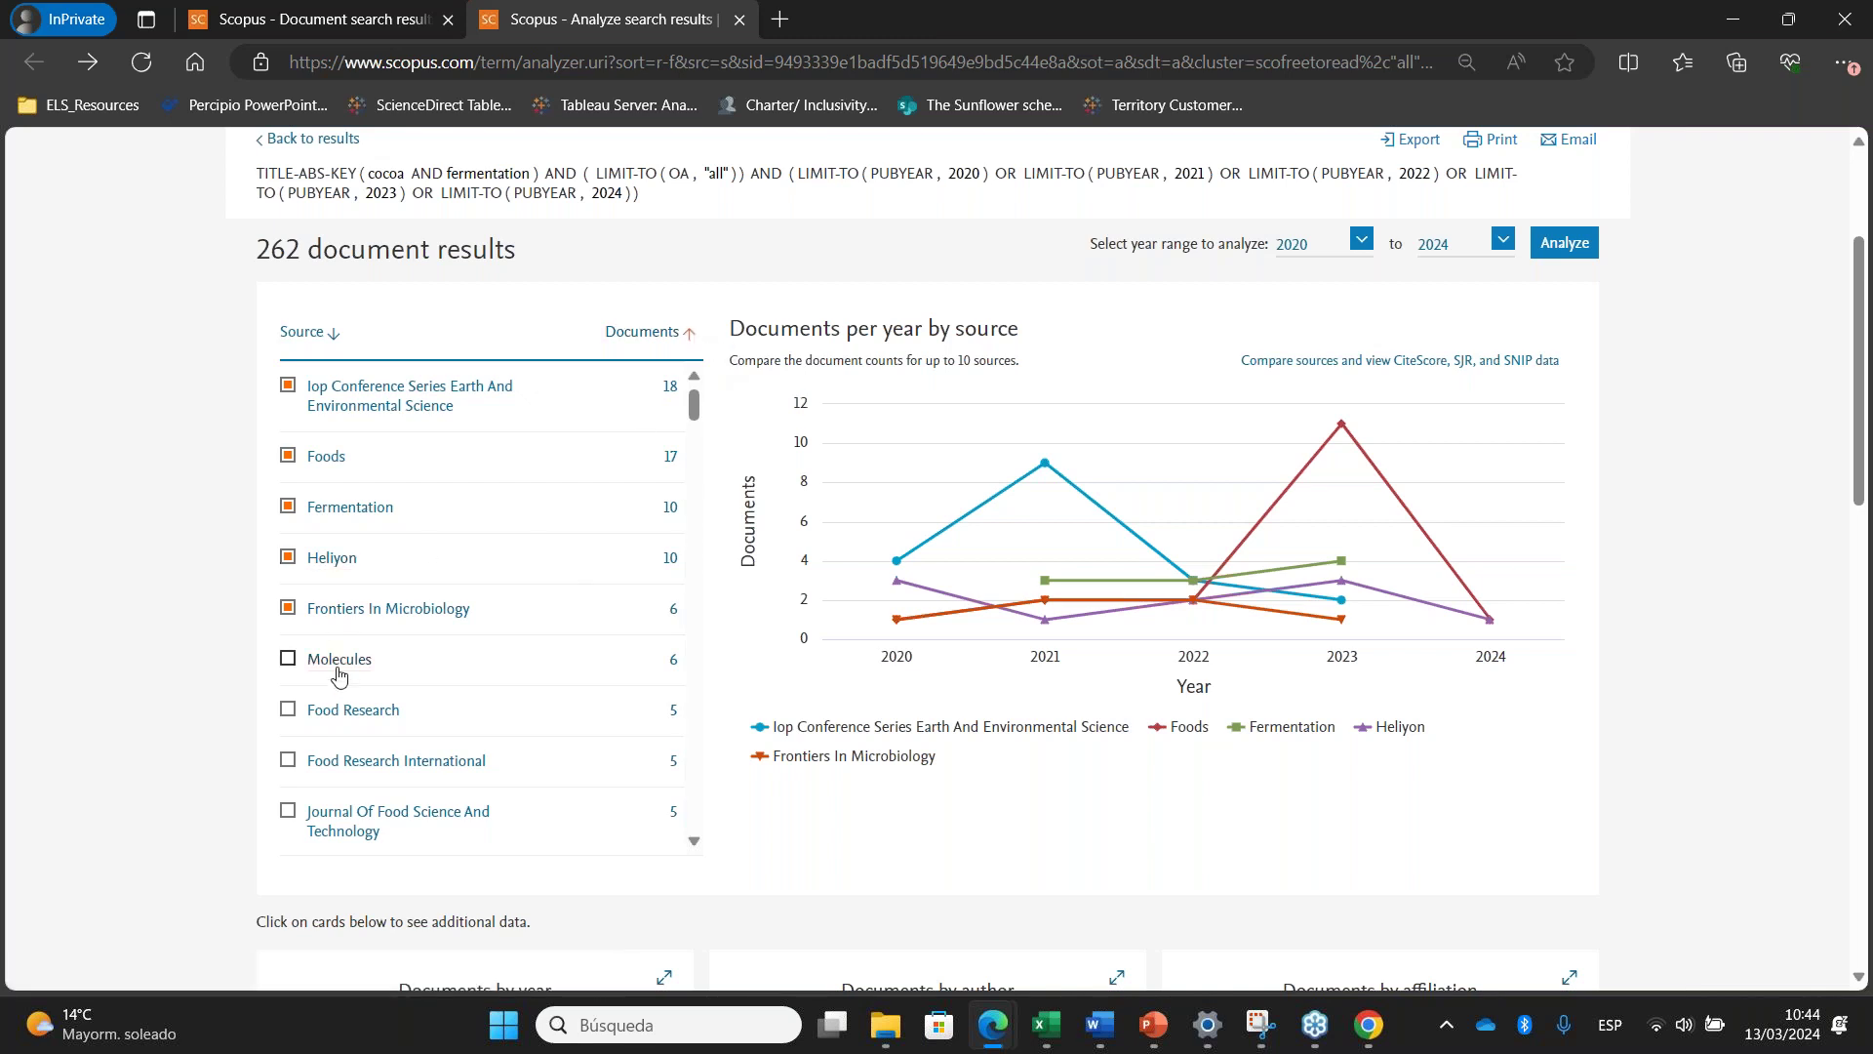
pyautogui.click(281, 667)
pyautogui.click(288, 710)
pyautogui.moveTo(1271, 608)
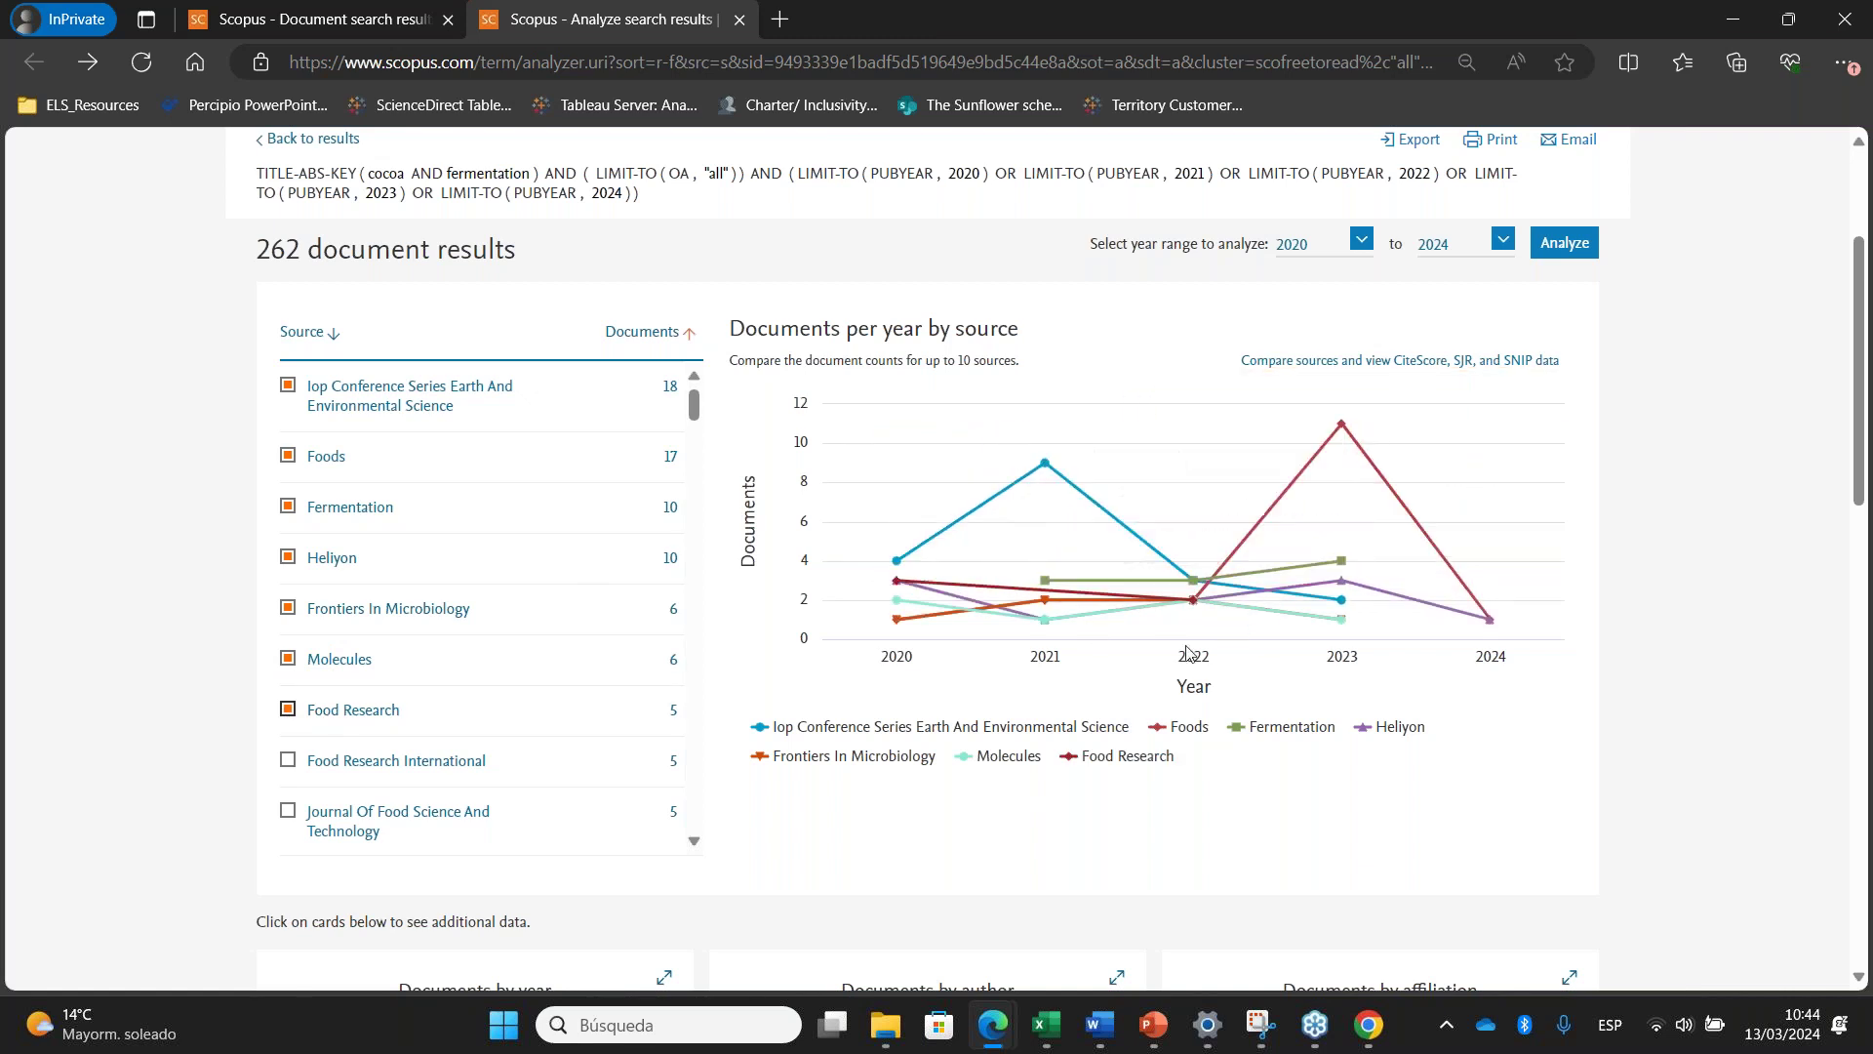
# Remove Foods and Iop Conference Series Earth And Environmental Science from the source comparison chart
pyautogui.moveTo(823, 624)
pyautogui.click(288, 456)
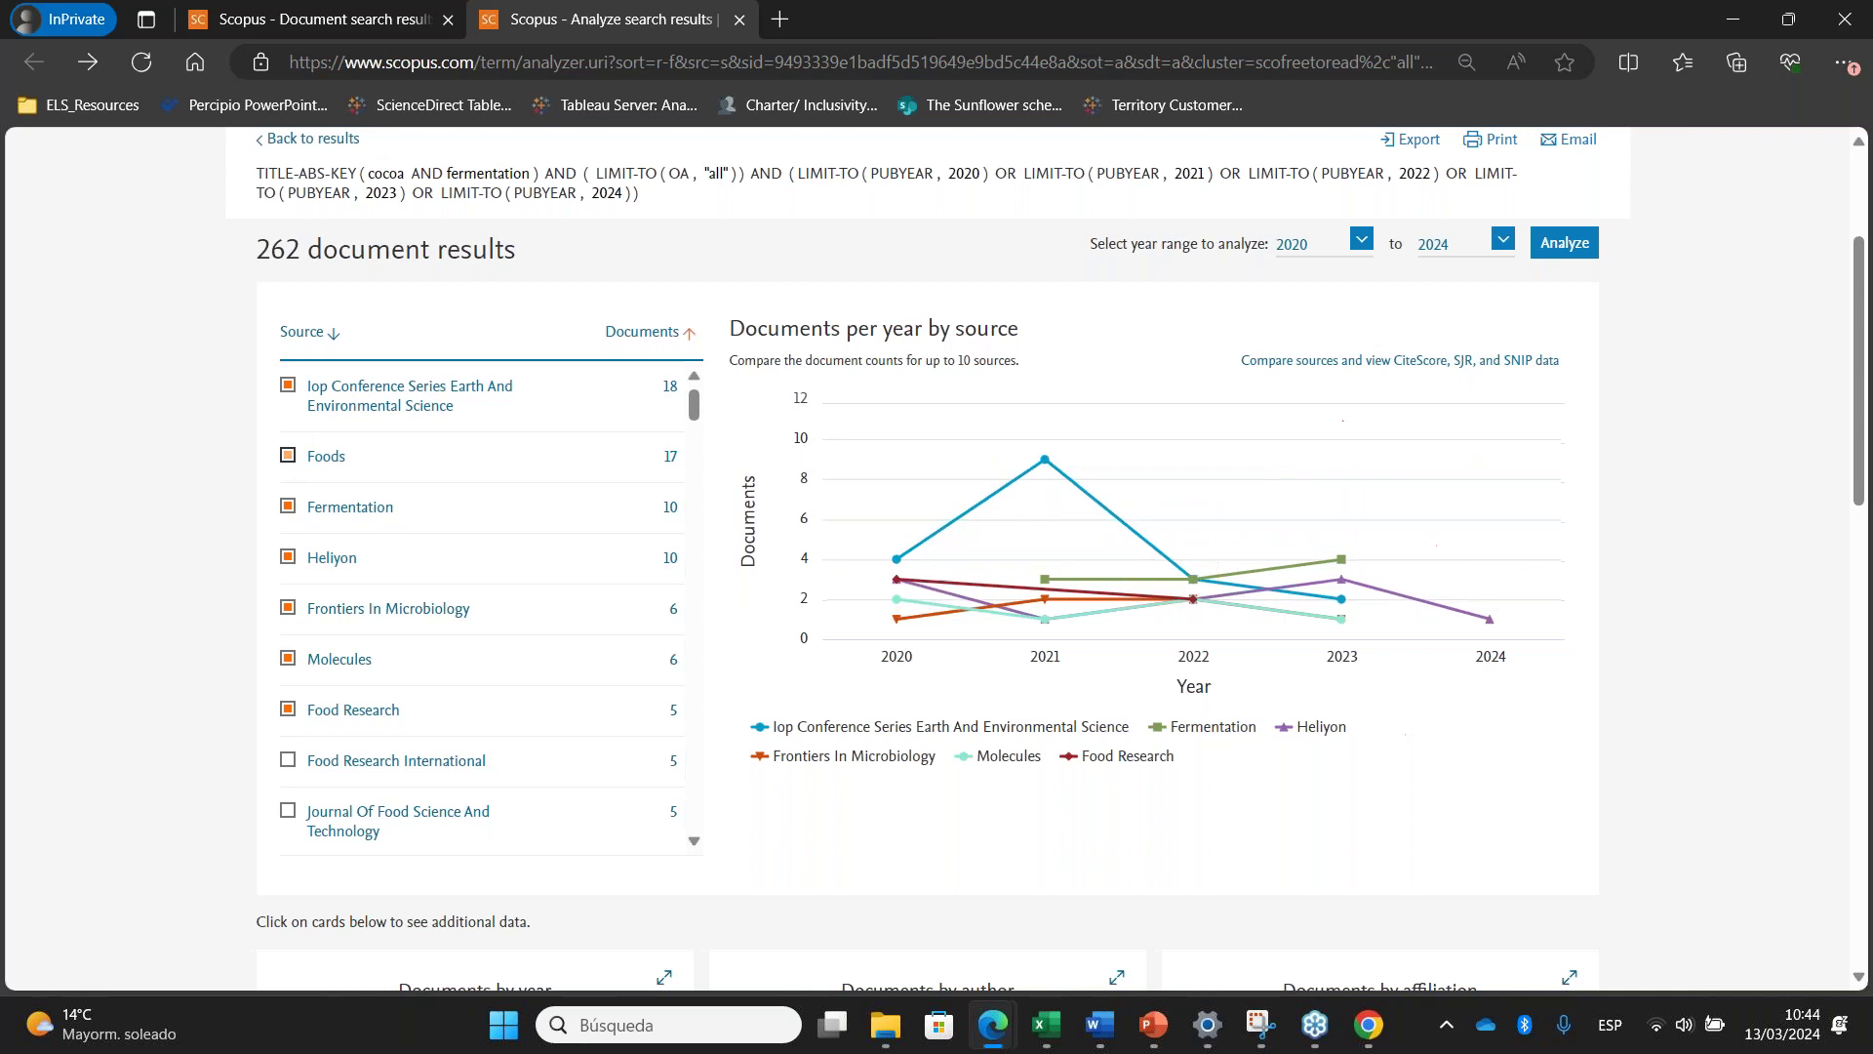
pyautogui.click(288, 385)
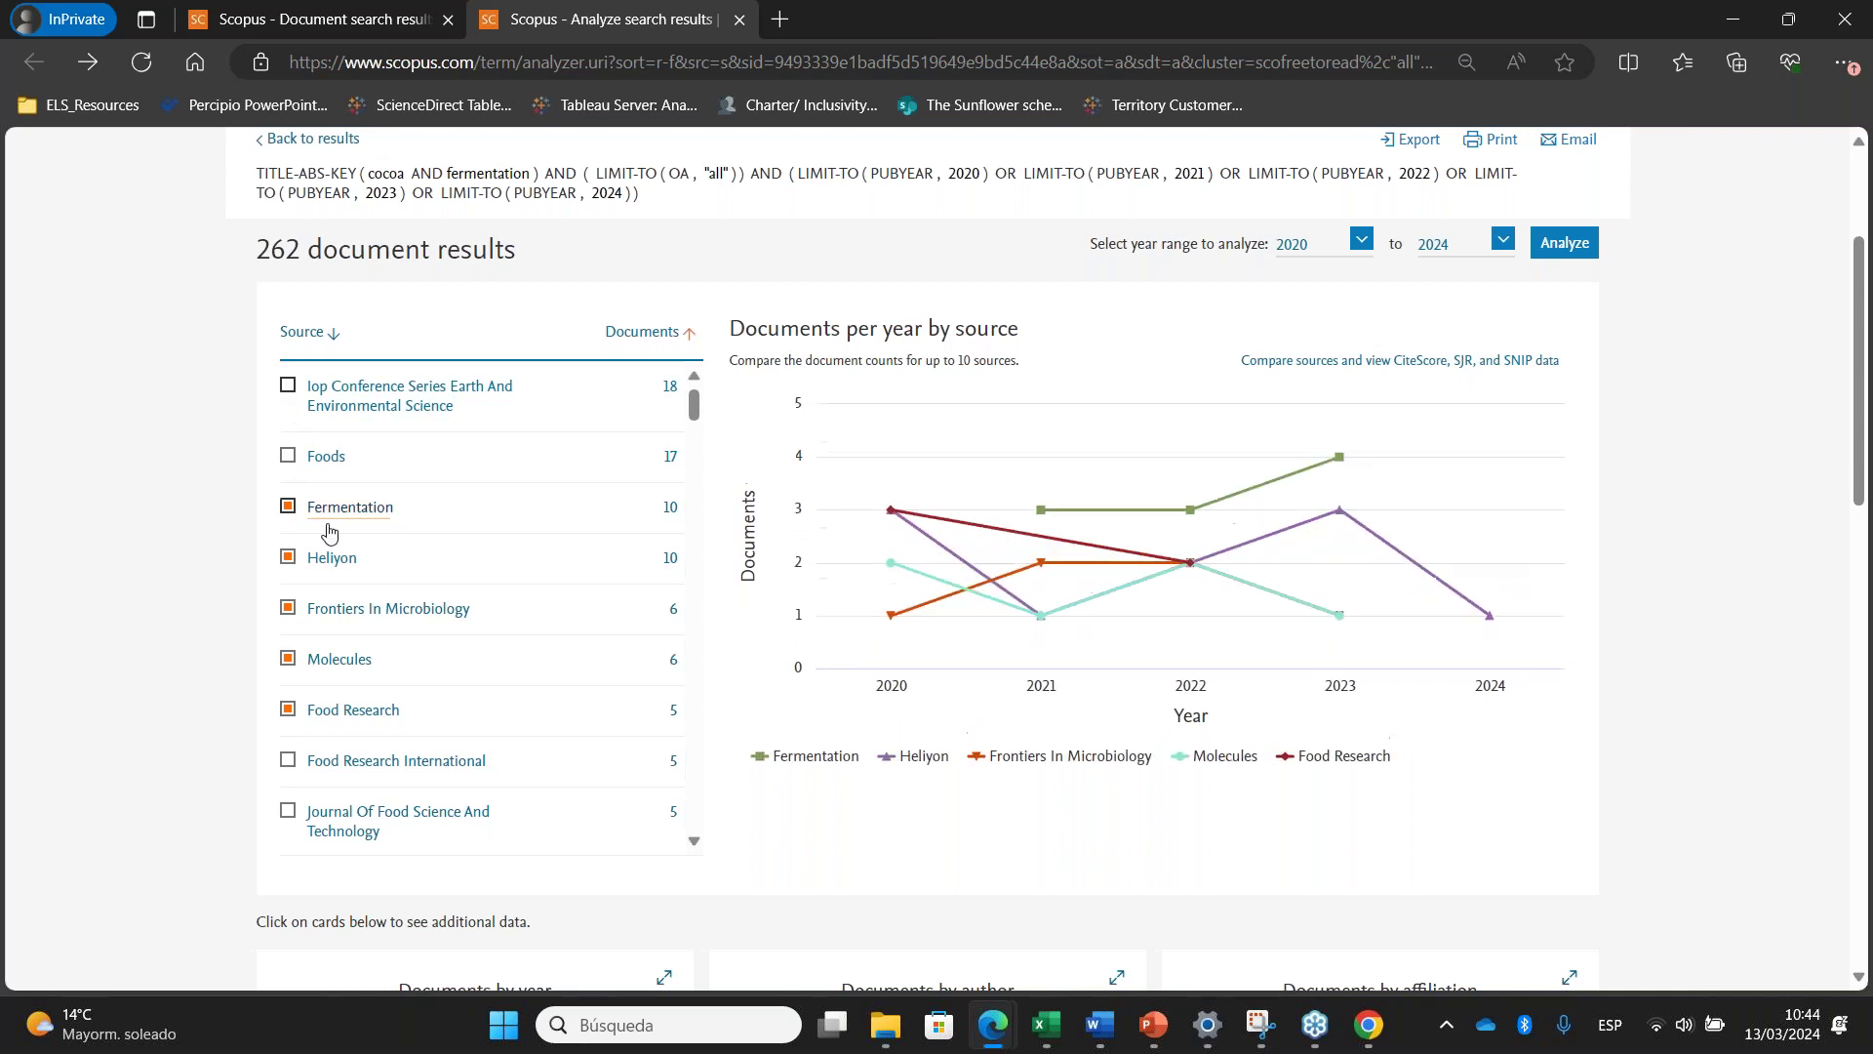
# Open the list of Frontiers In Microbiology documents from the source table, then return to the analysis
pyautogui.click(674, 609)
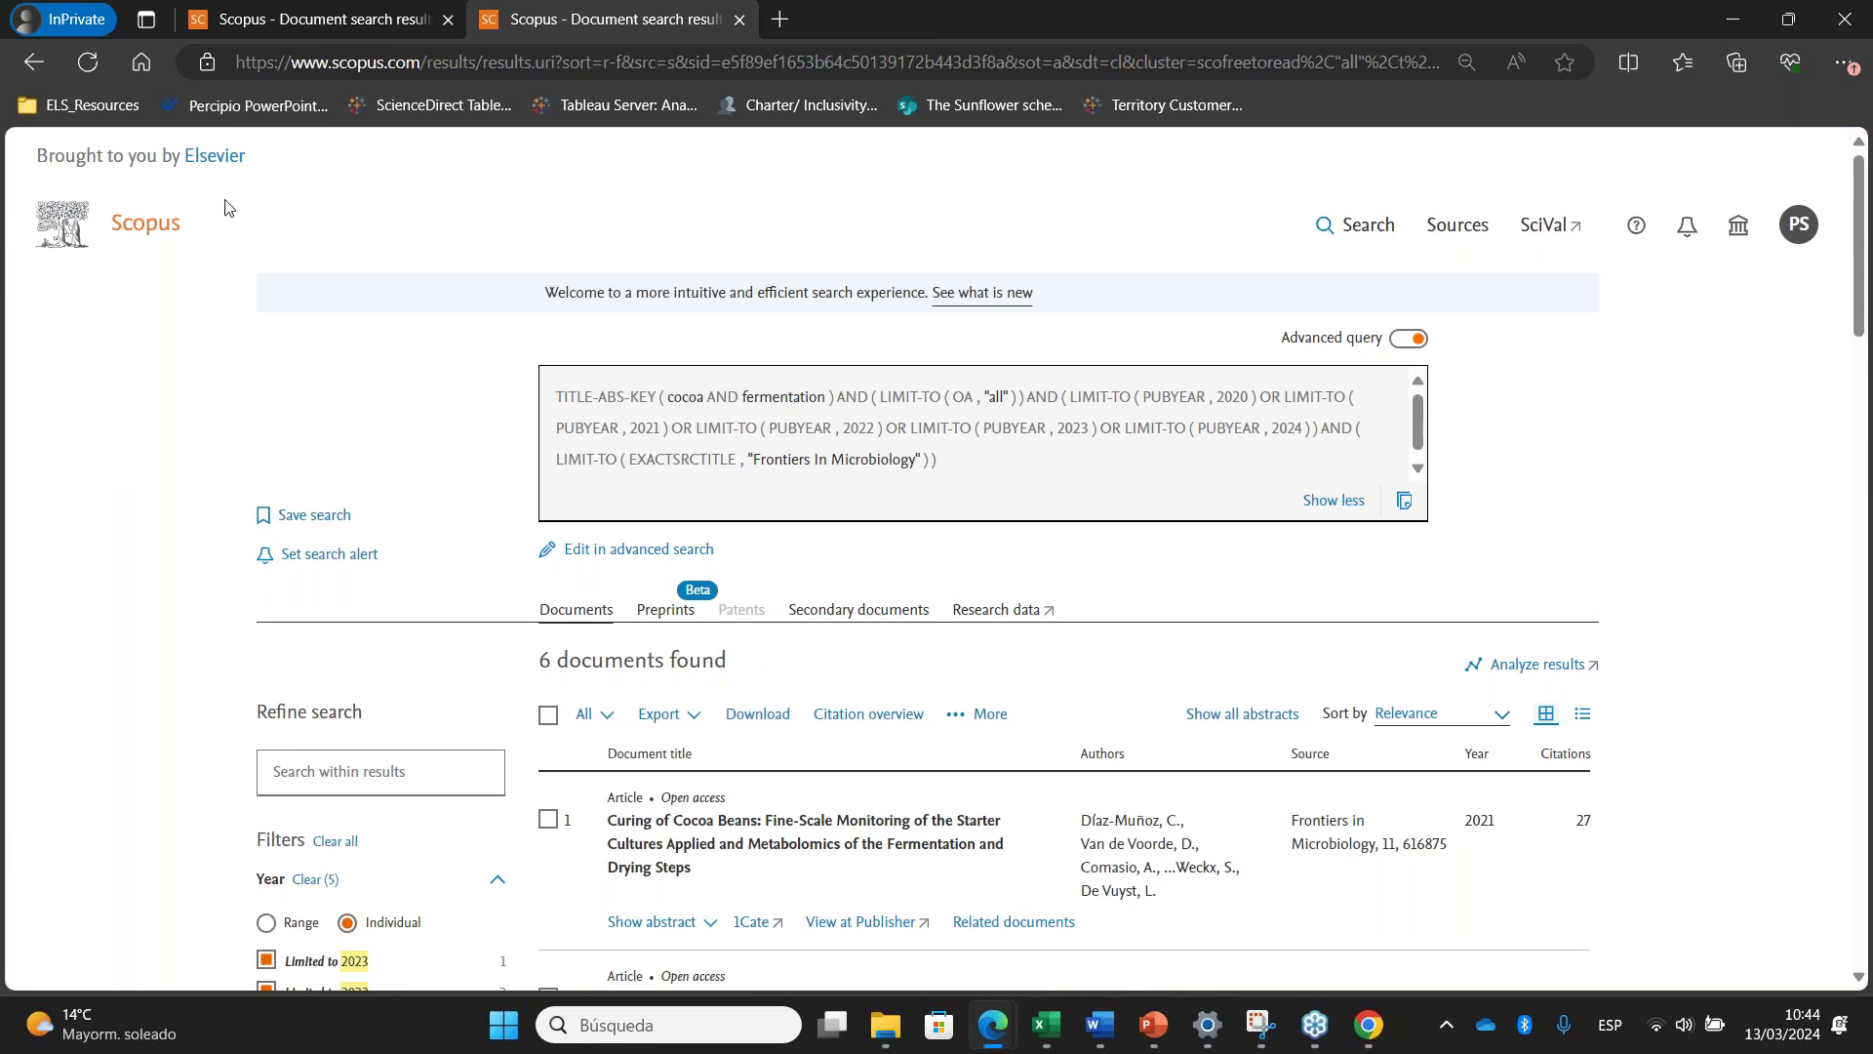
pyautogui.click(39, 62)
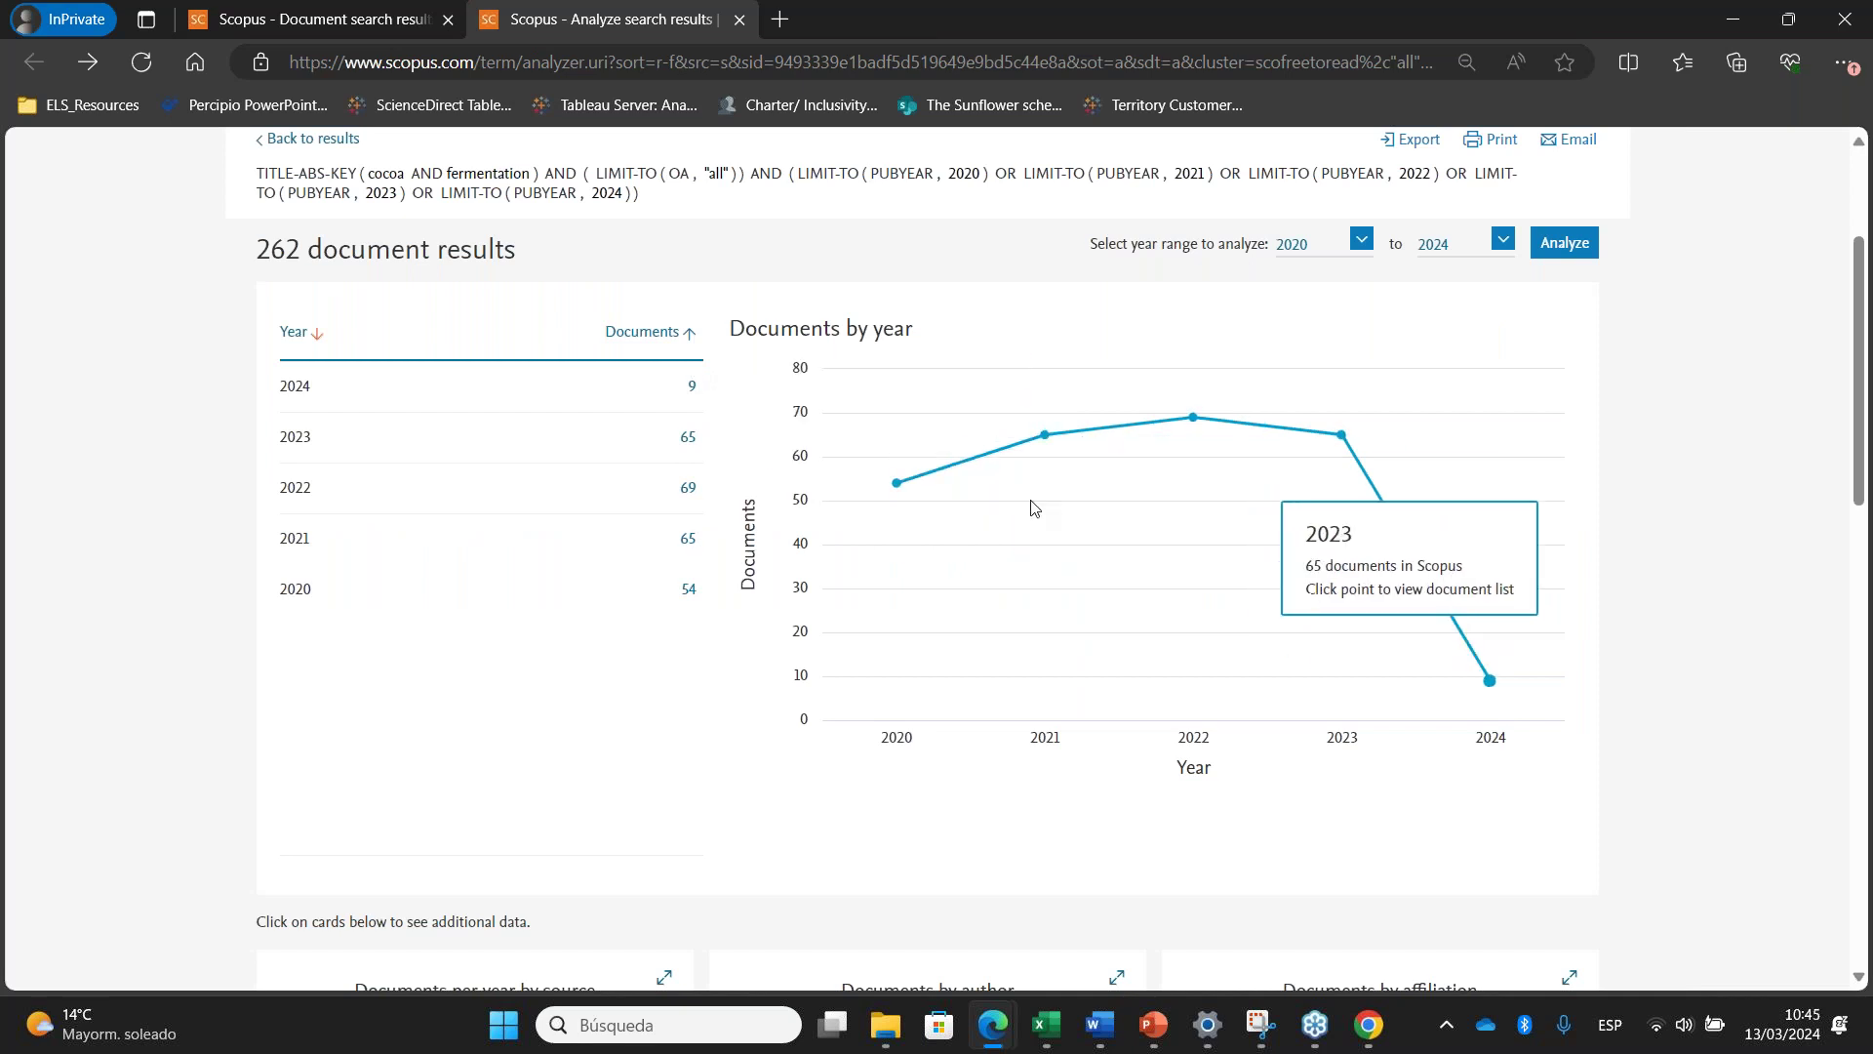
# Open the documents by author analysis and examine the author table and bar chart
pyautogui.scroll(-5, 980, 483)
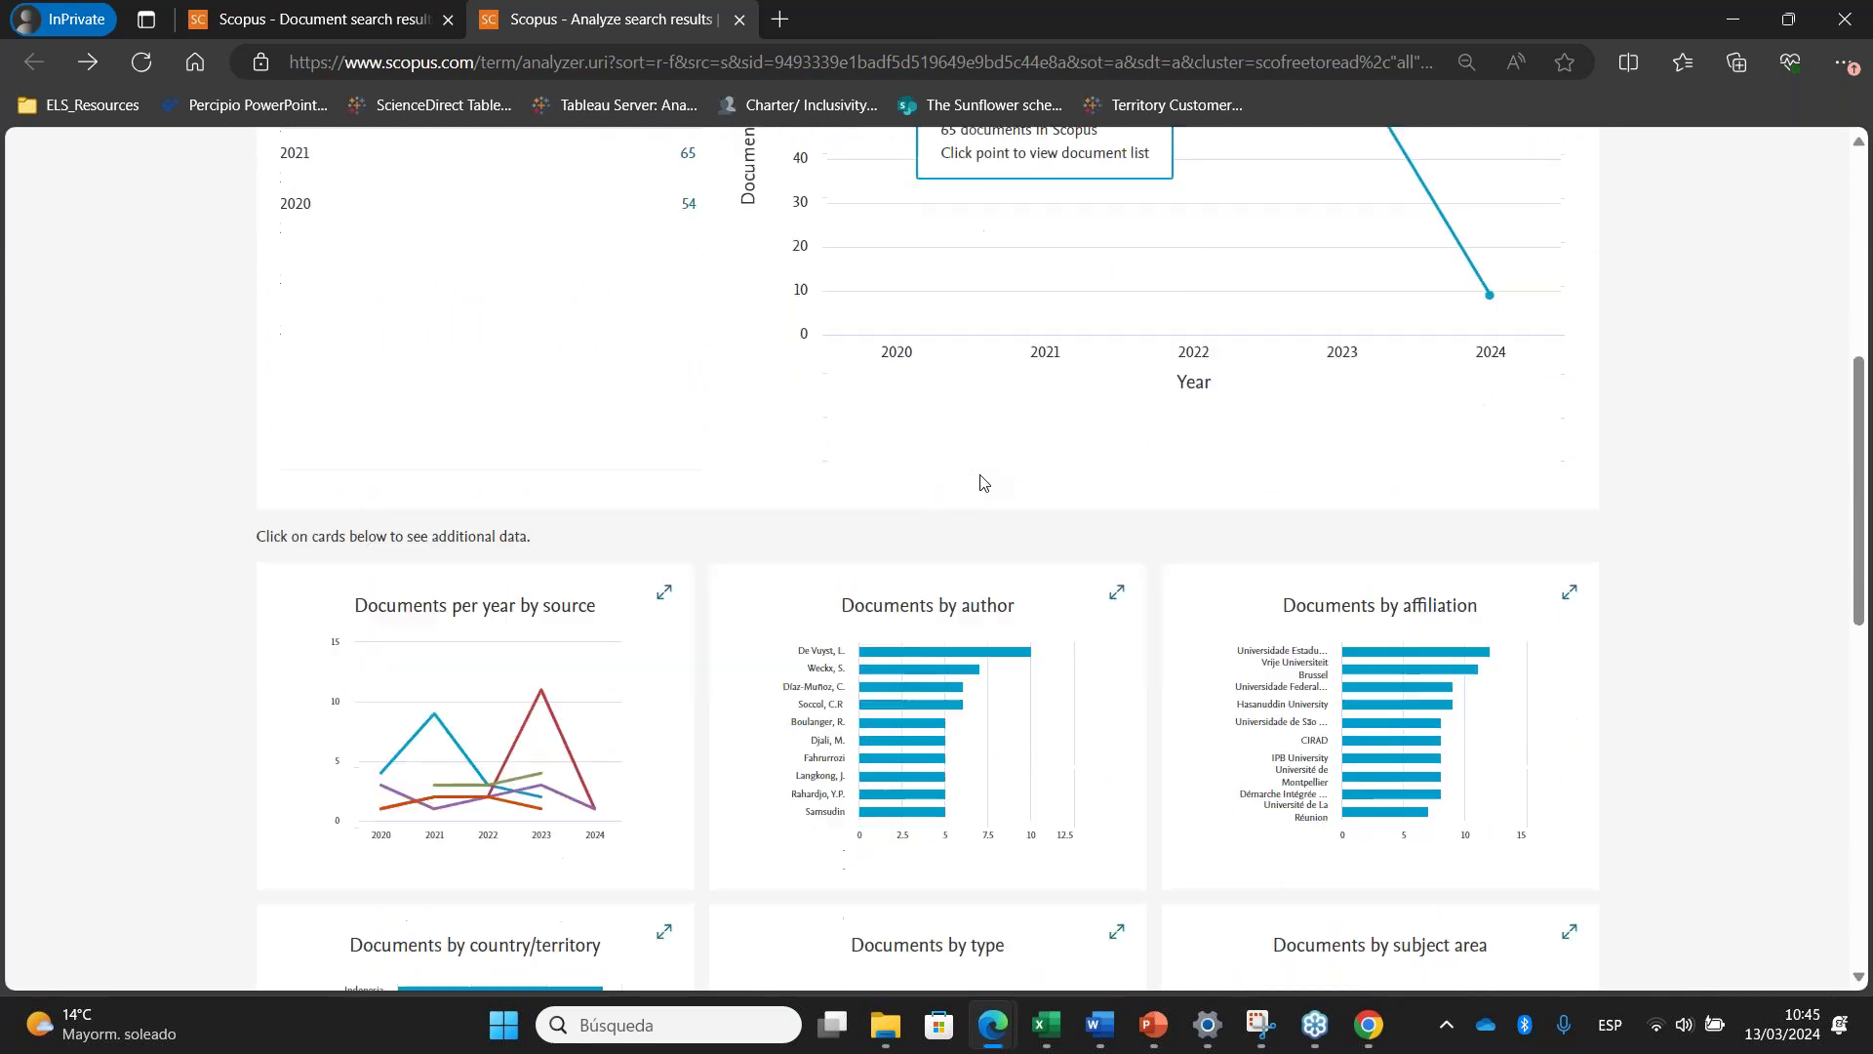
pyautogui.click(1062, 465)
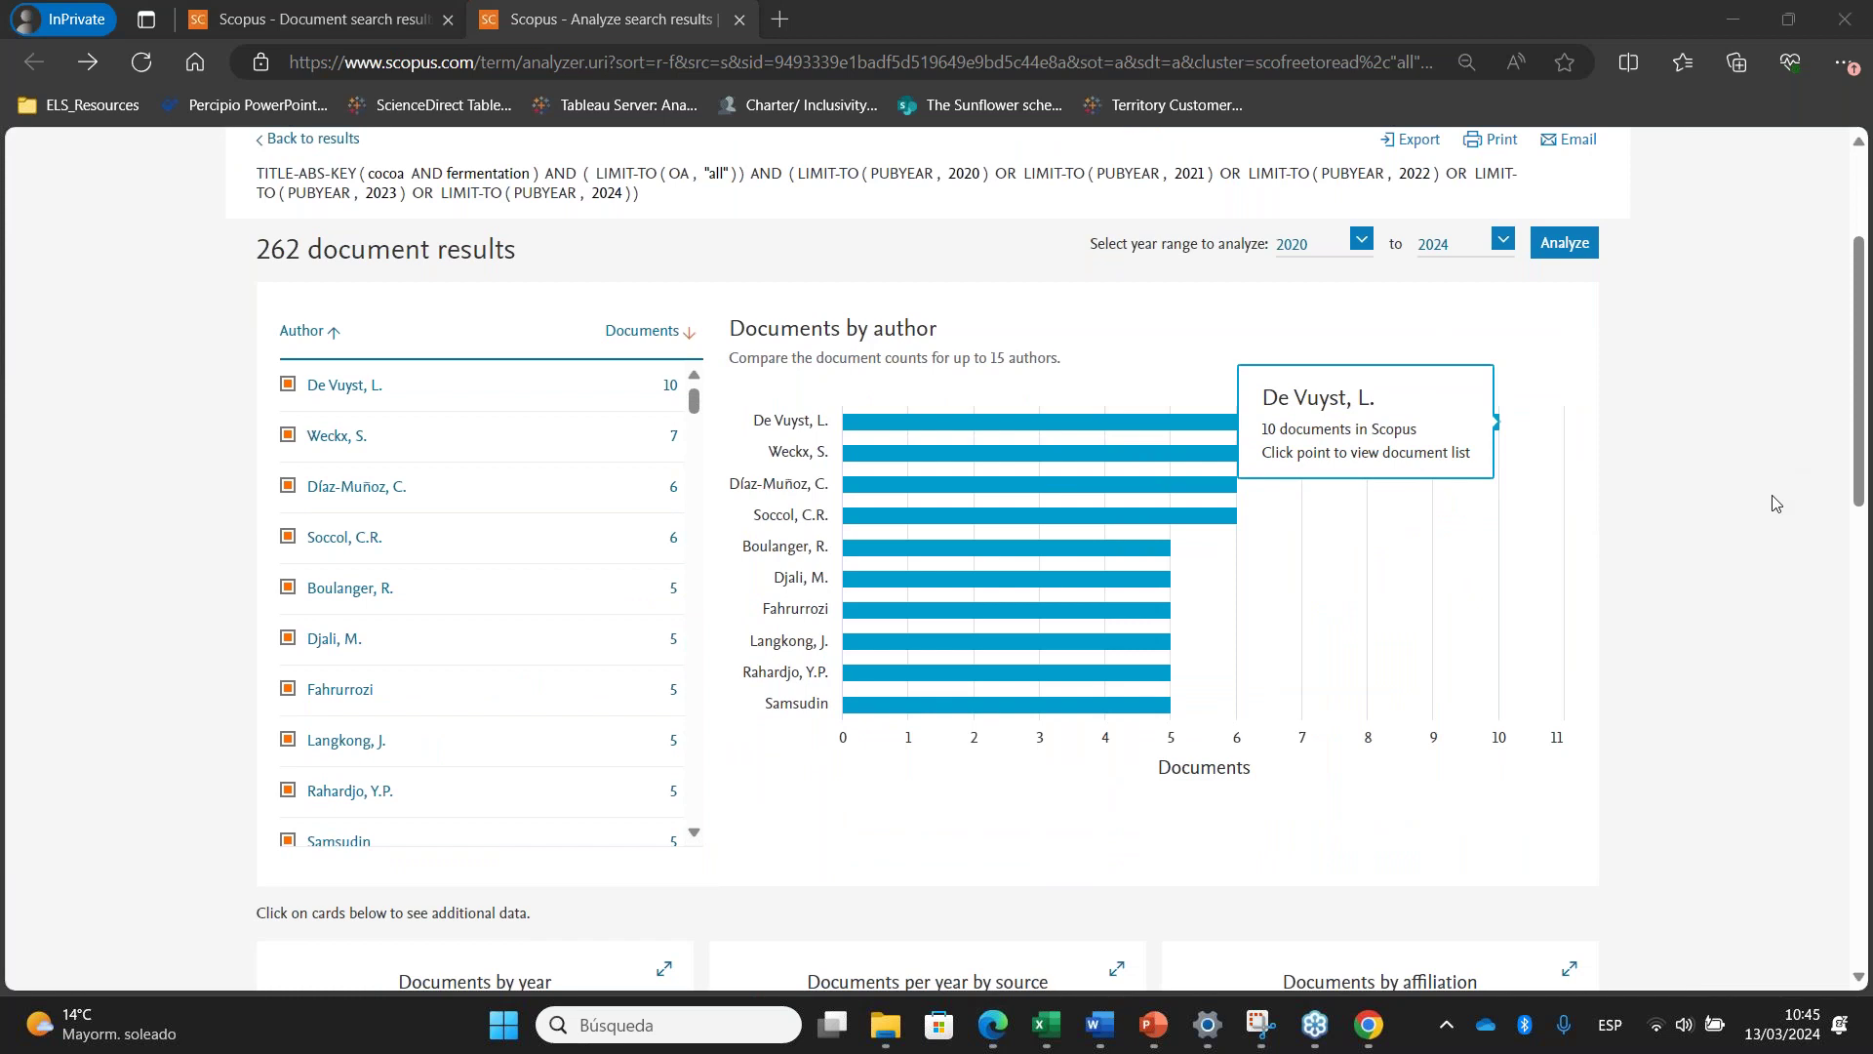
pyautogui.scroll(-1, 1151, 577)
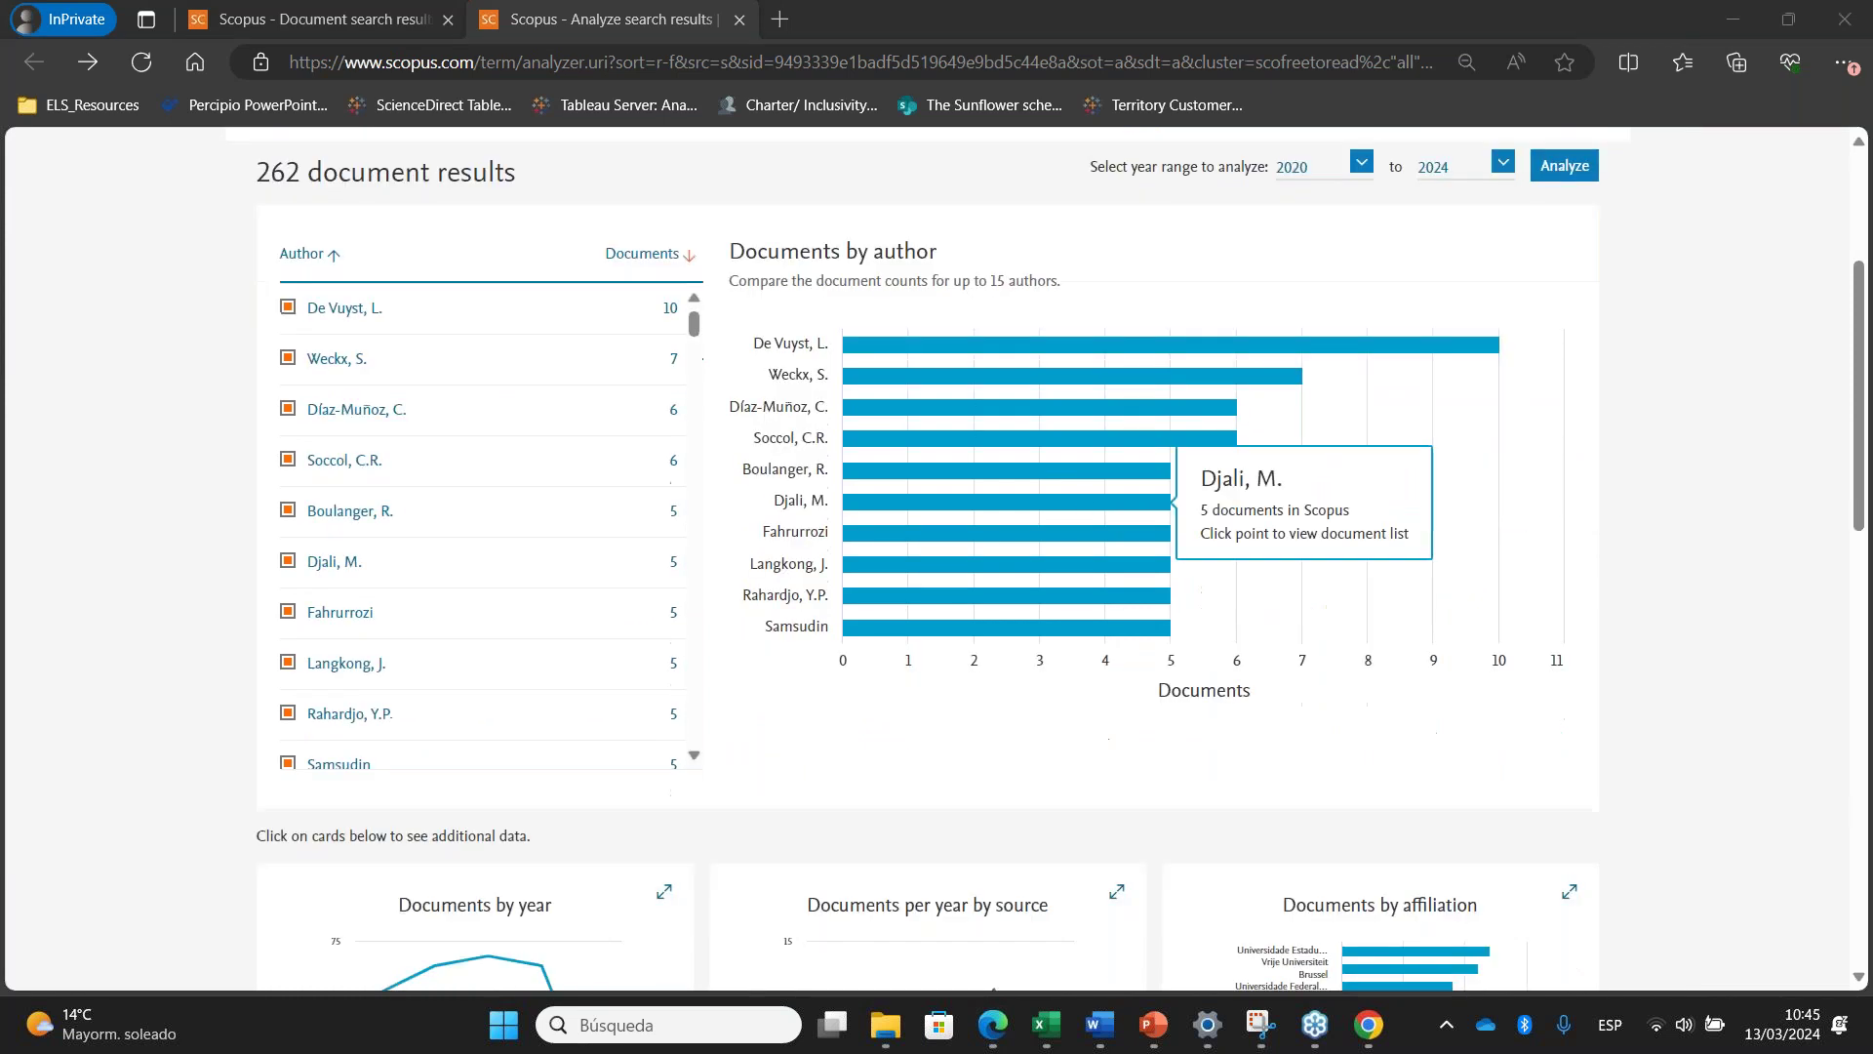
# Open the documents by affiliation analysis and examine the institutions in its table and chart
pyautogui.scroll(-5, 1171, 501)
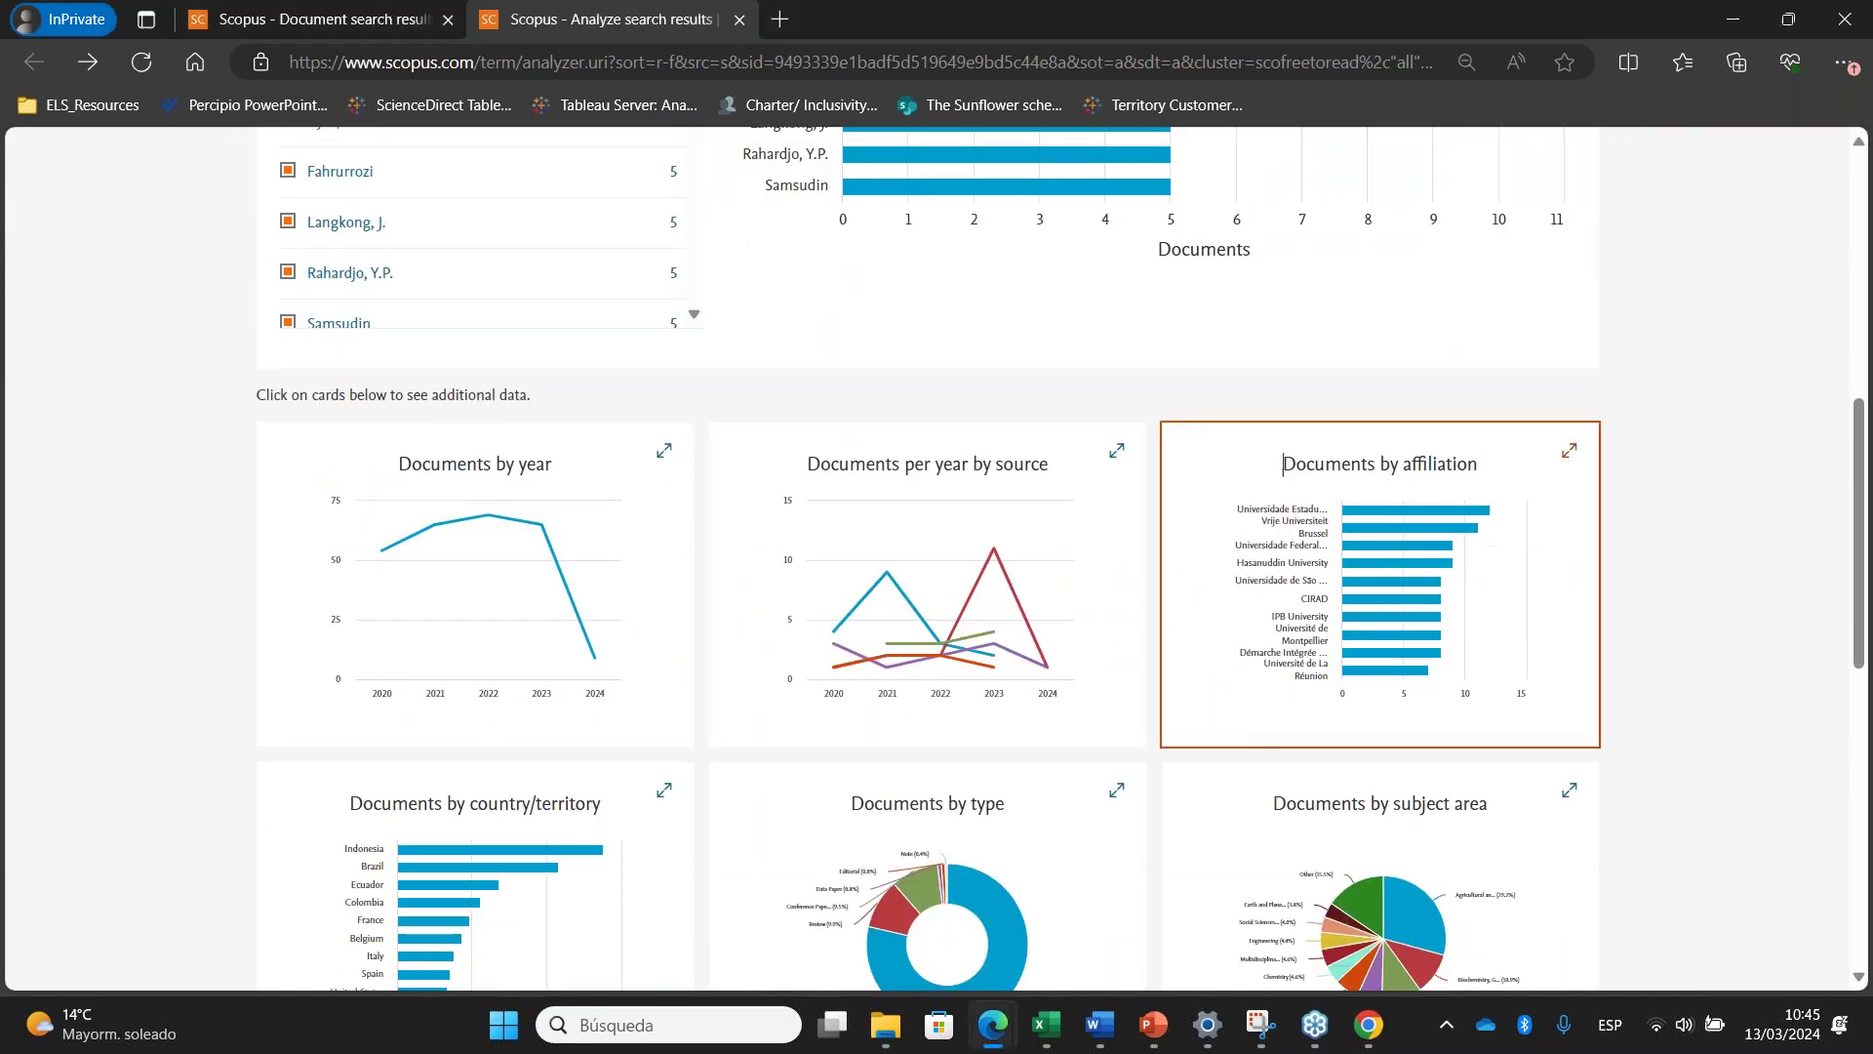
pyautogui.click(1284, 463)
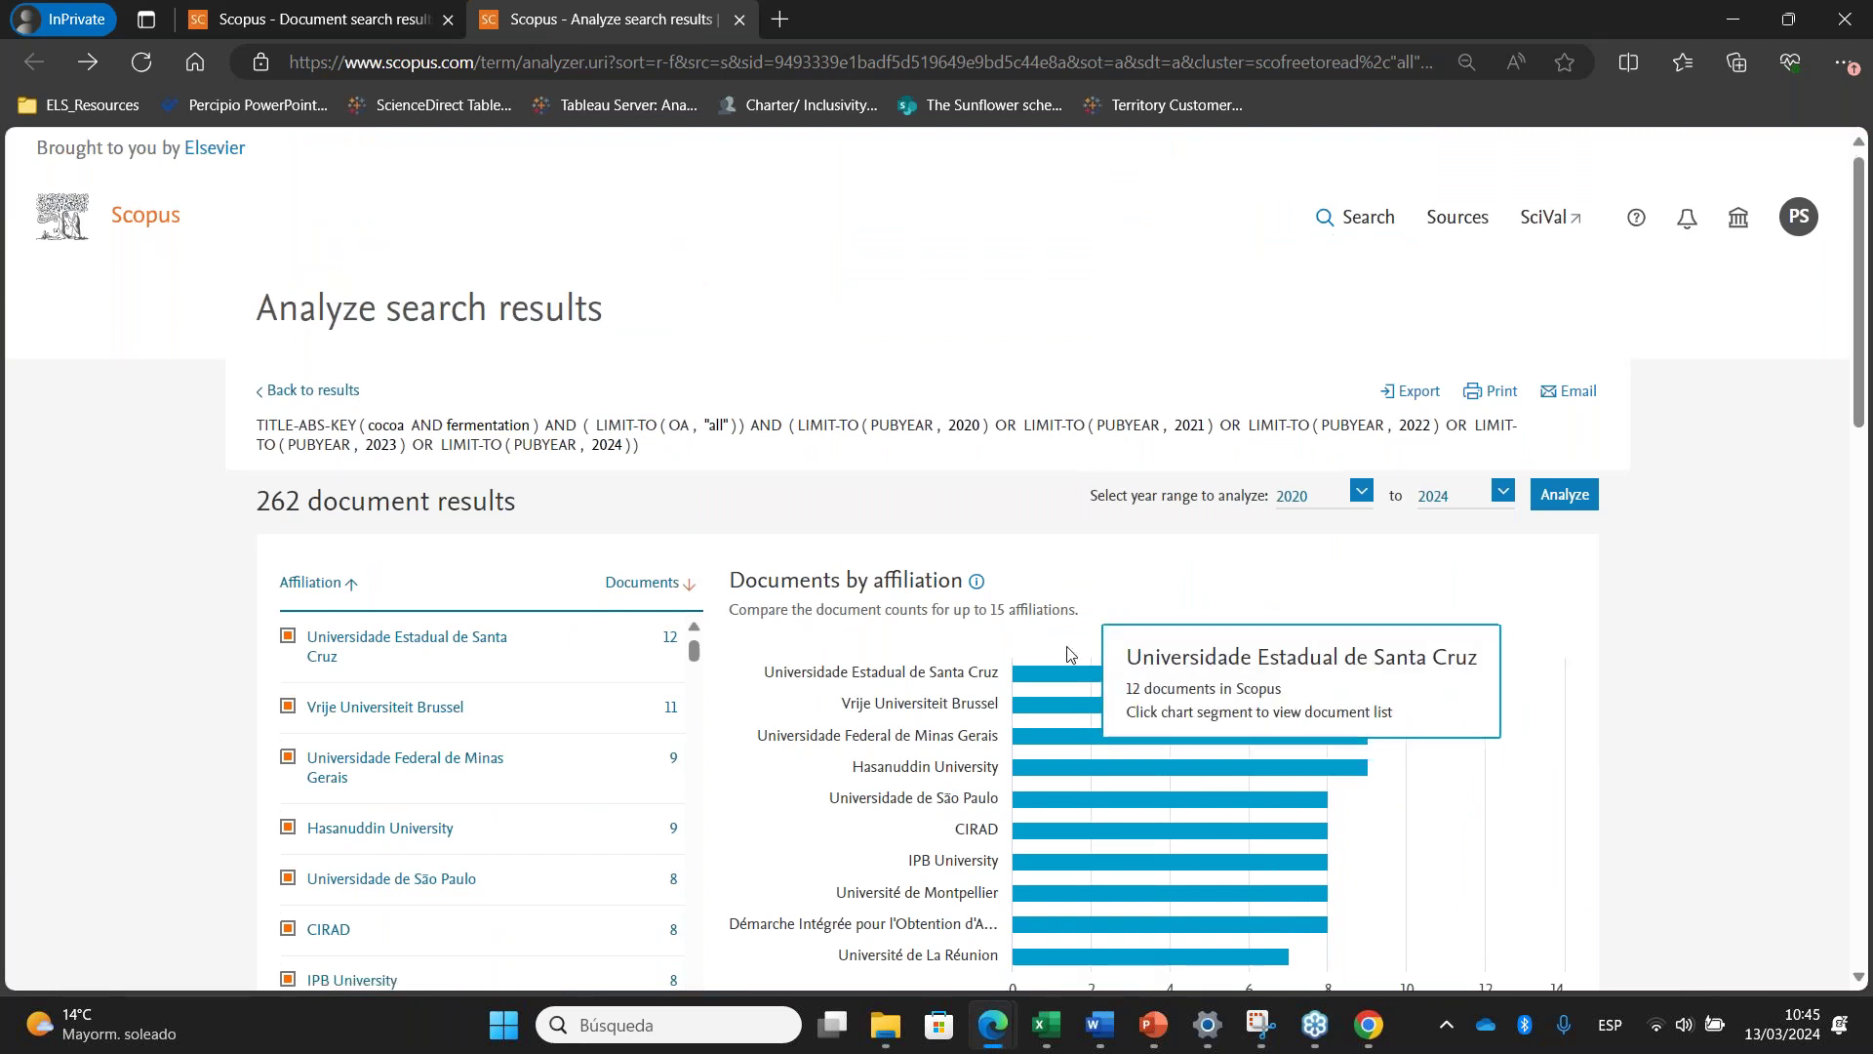
pyautogui.scroll(-4, 1010, 325)
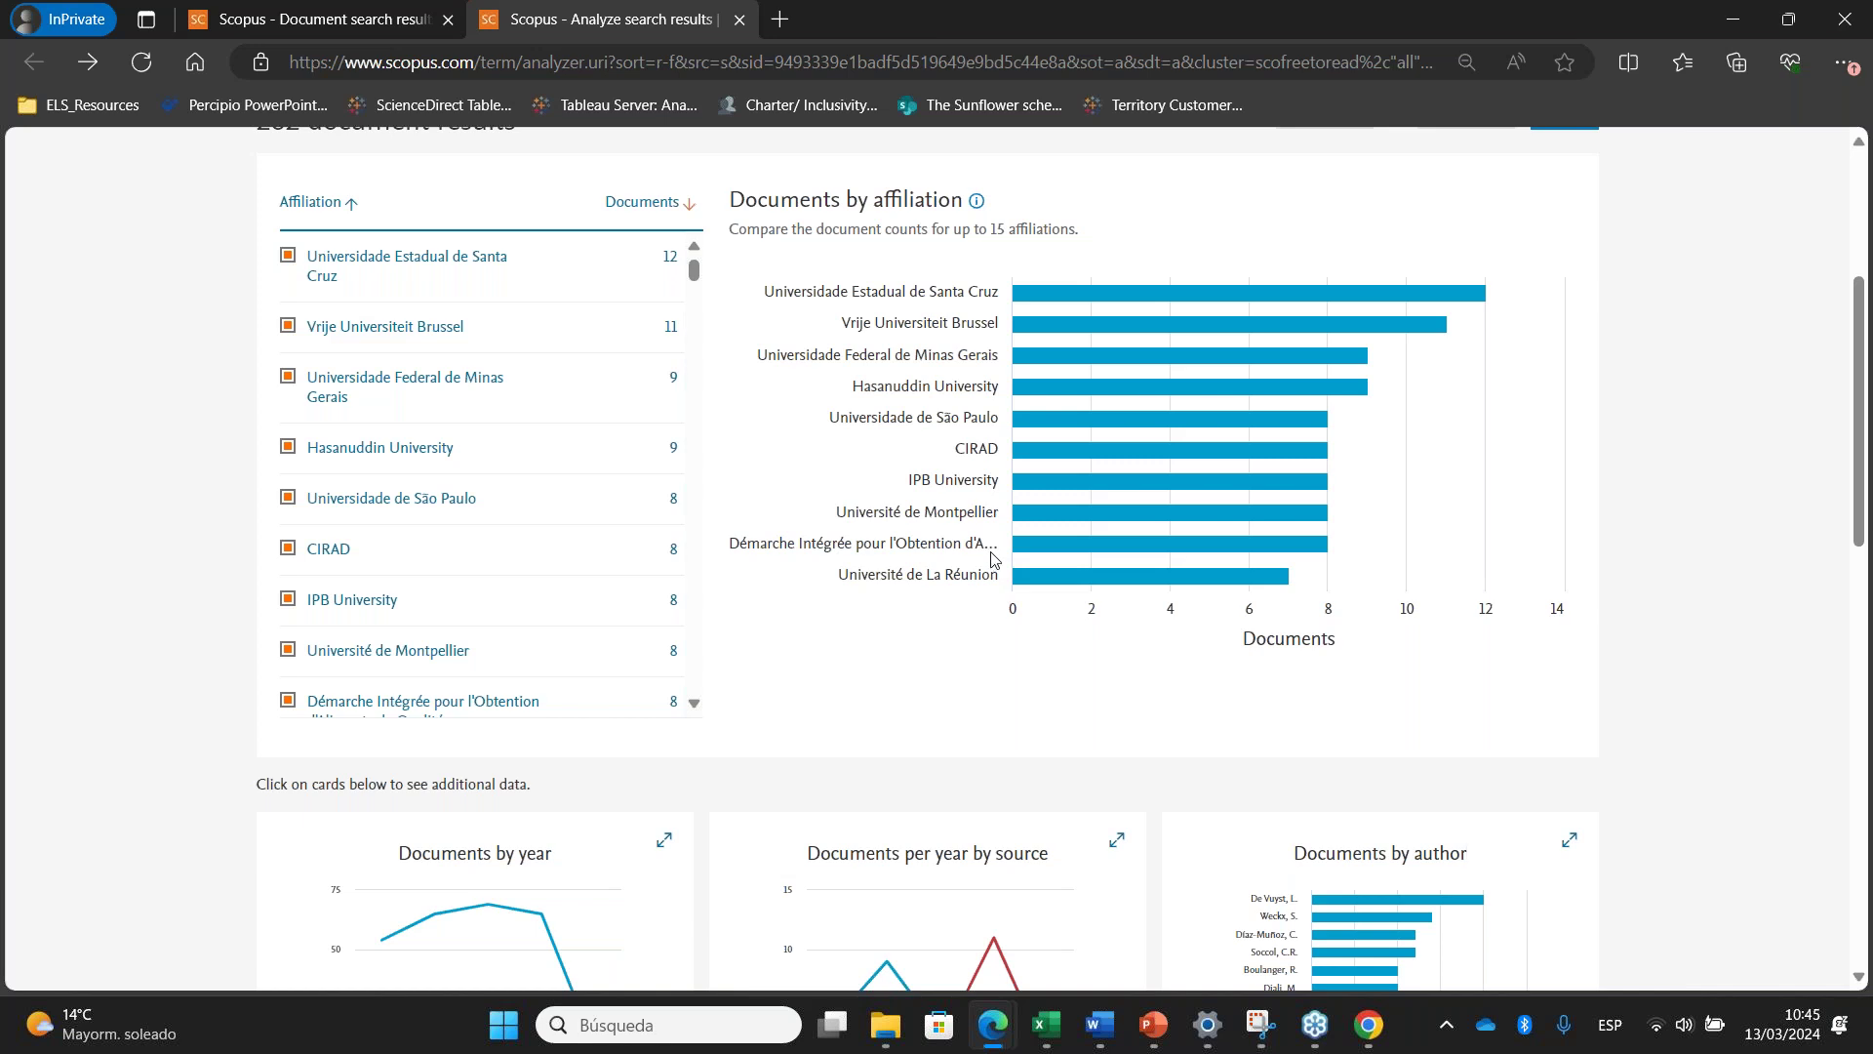
# Open the documents by country or territory analysis and examine the bar chart, including the entry for Indonesia
pyautogui.scroll(-4, 993, 558)
pyautogui.scroll(-1, 1366, 410)
pyautogui.scroll(-1, 1466, 344)
pyautogui.click(551, 543)
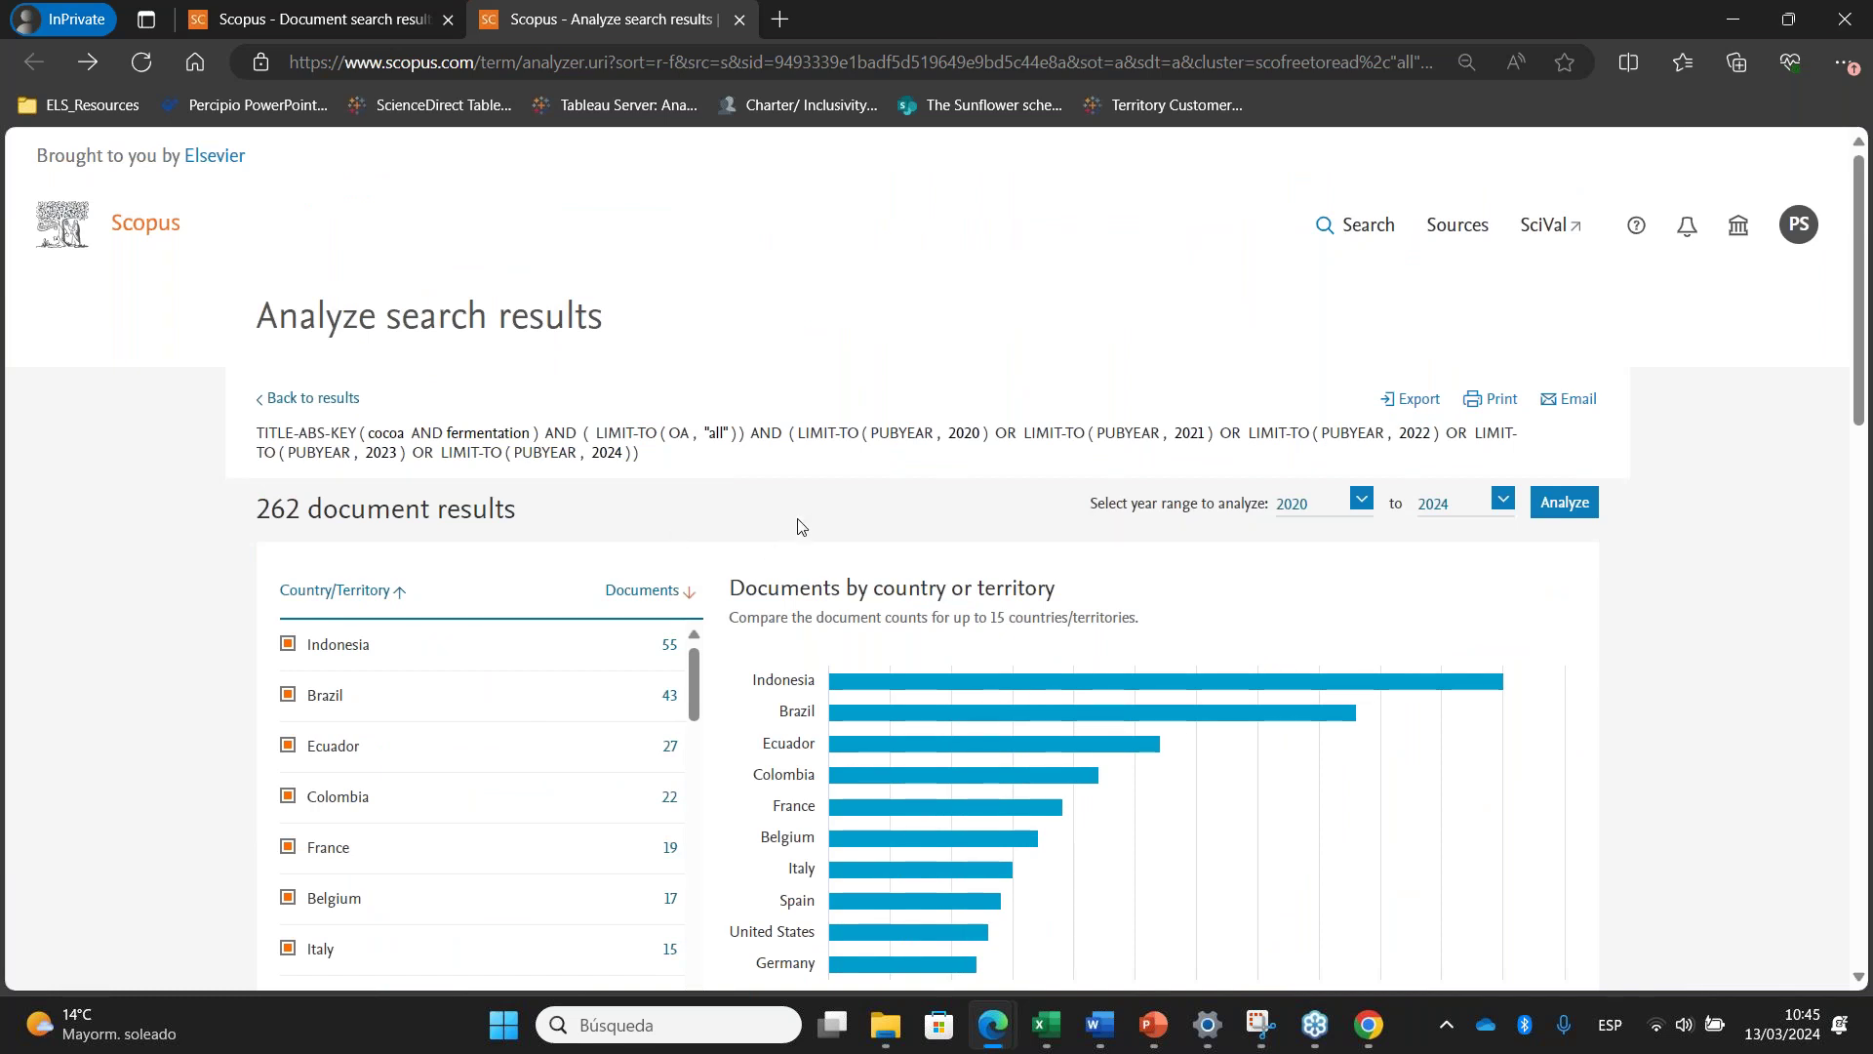
pyautogui.scroll(-1, 797, 527)
pyautogui.moveTo(898, 553)
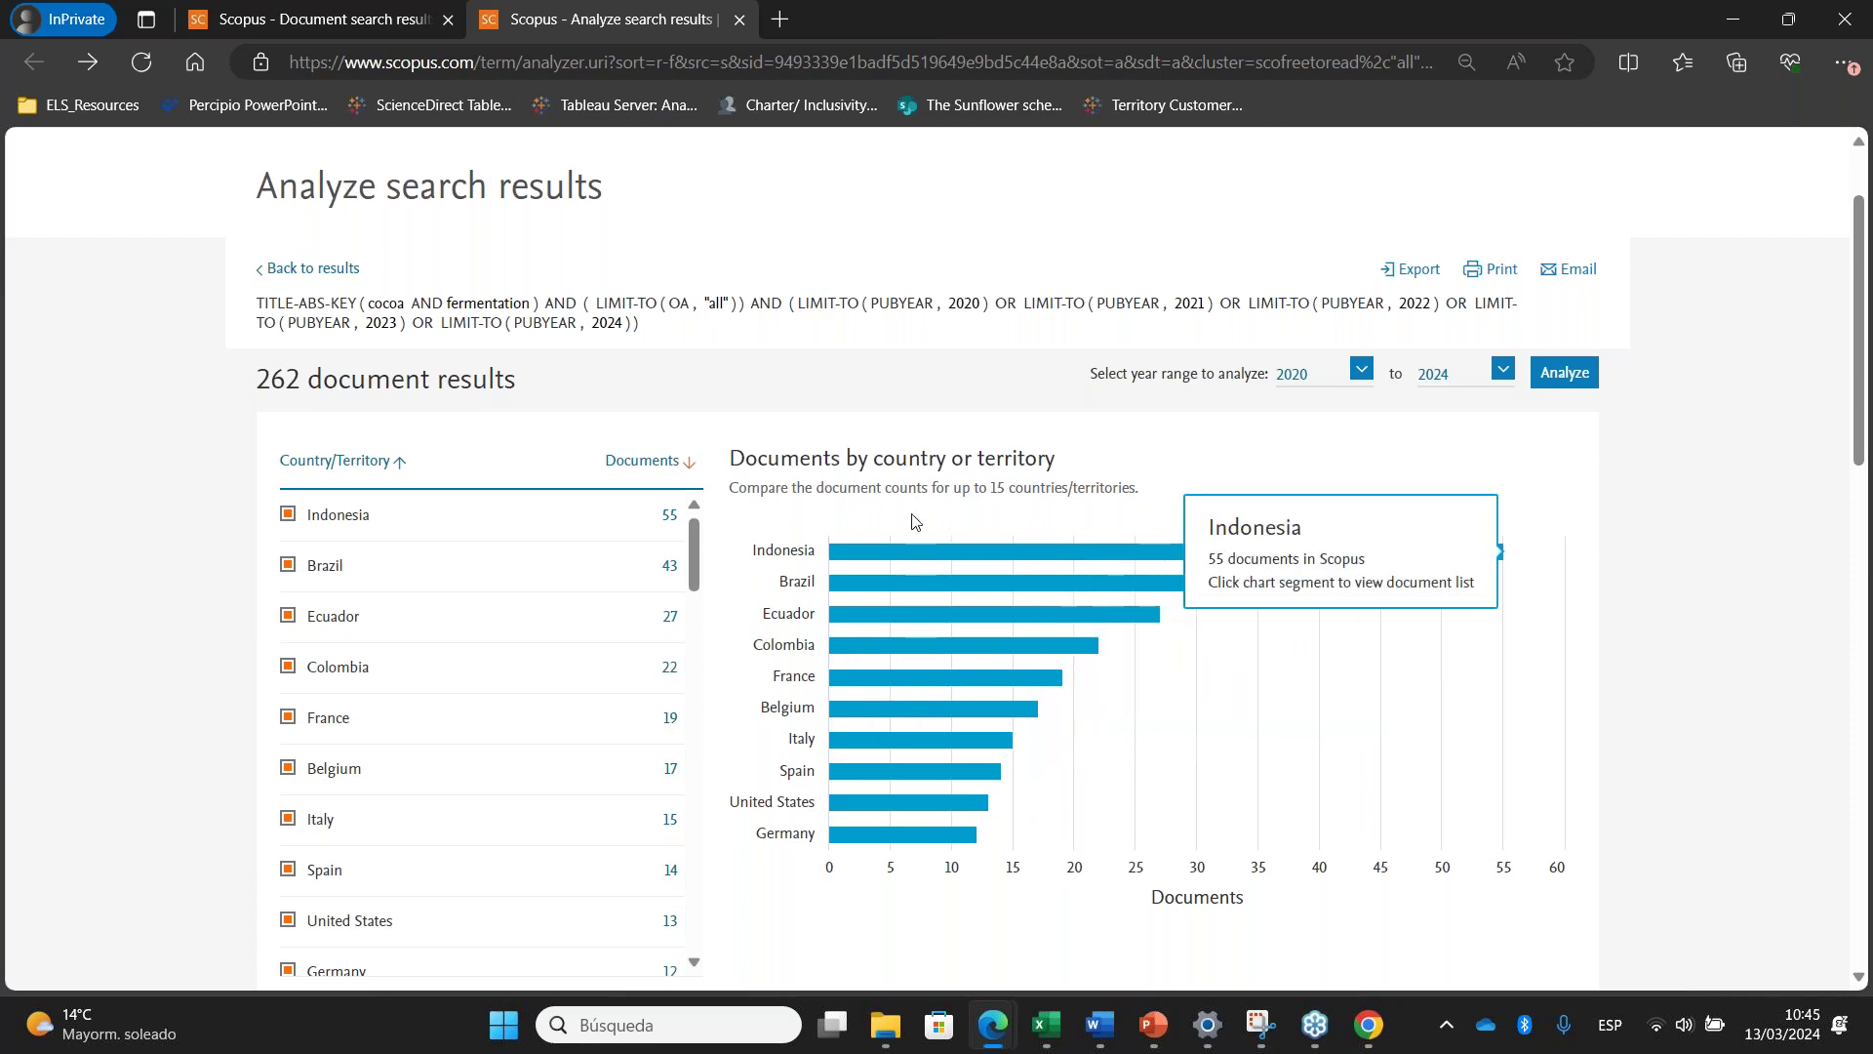
# Open the documents by type analysis and examine the document type table and donut chart
pyautogui.scroll(-10, 915, 521)
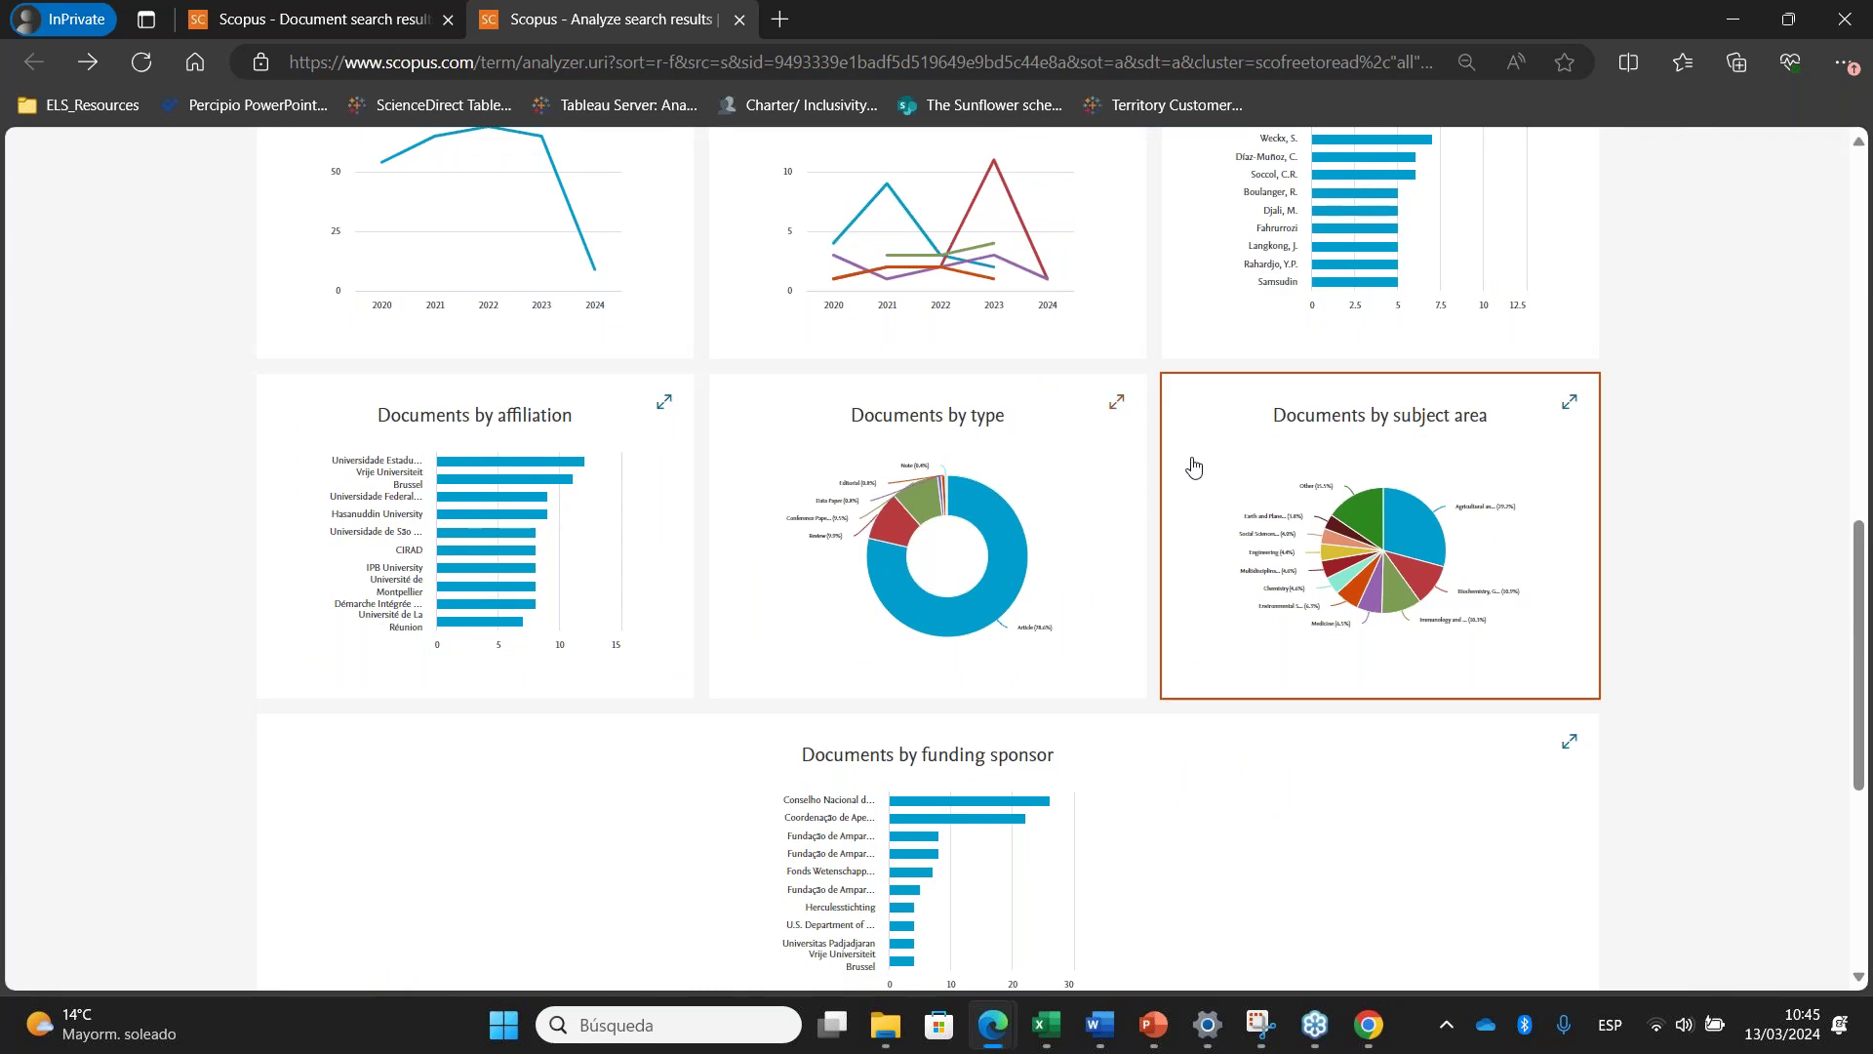
pyautogui.click(1019, 478)
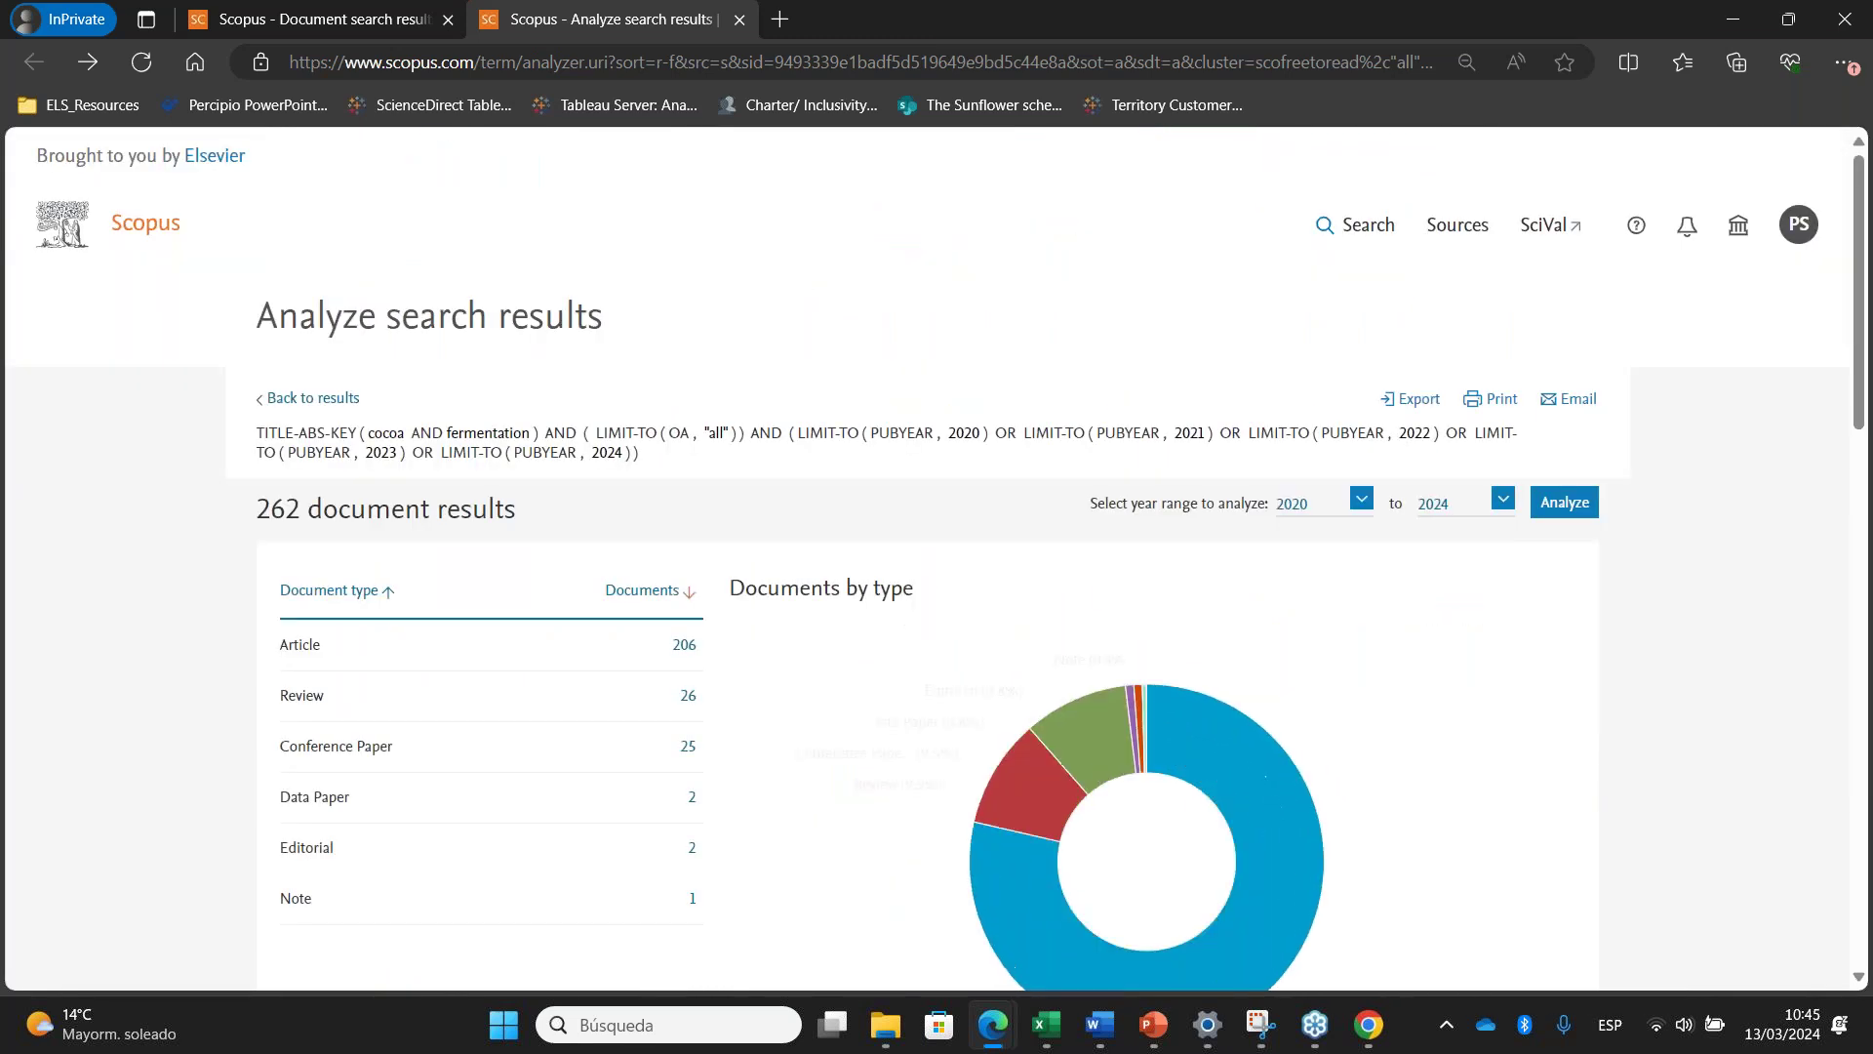
pyautogui.scroll(-3, 1035, 508)
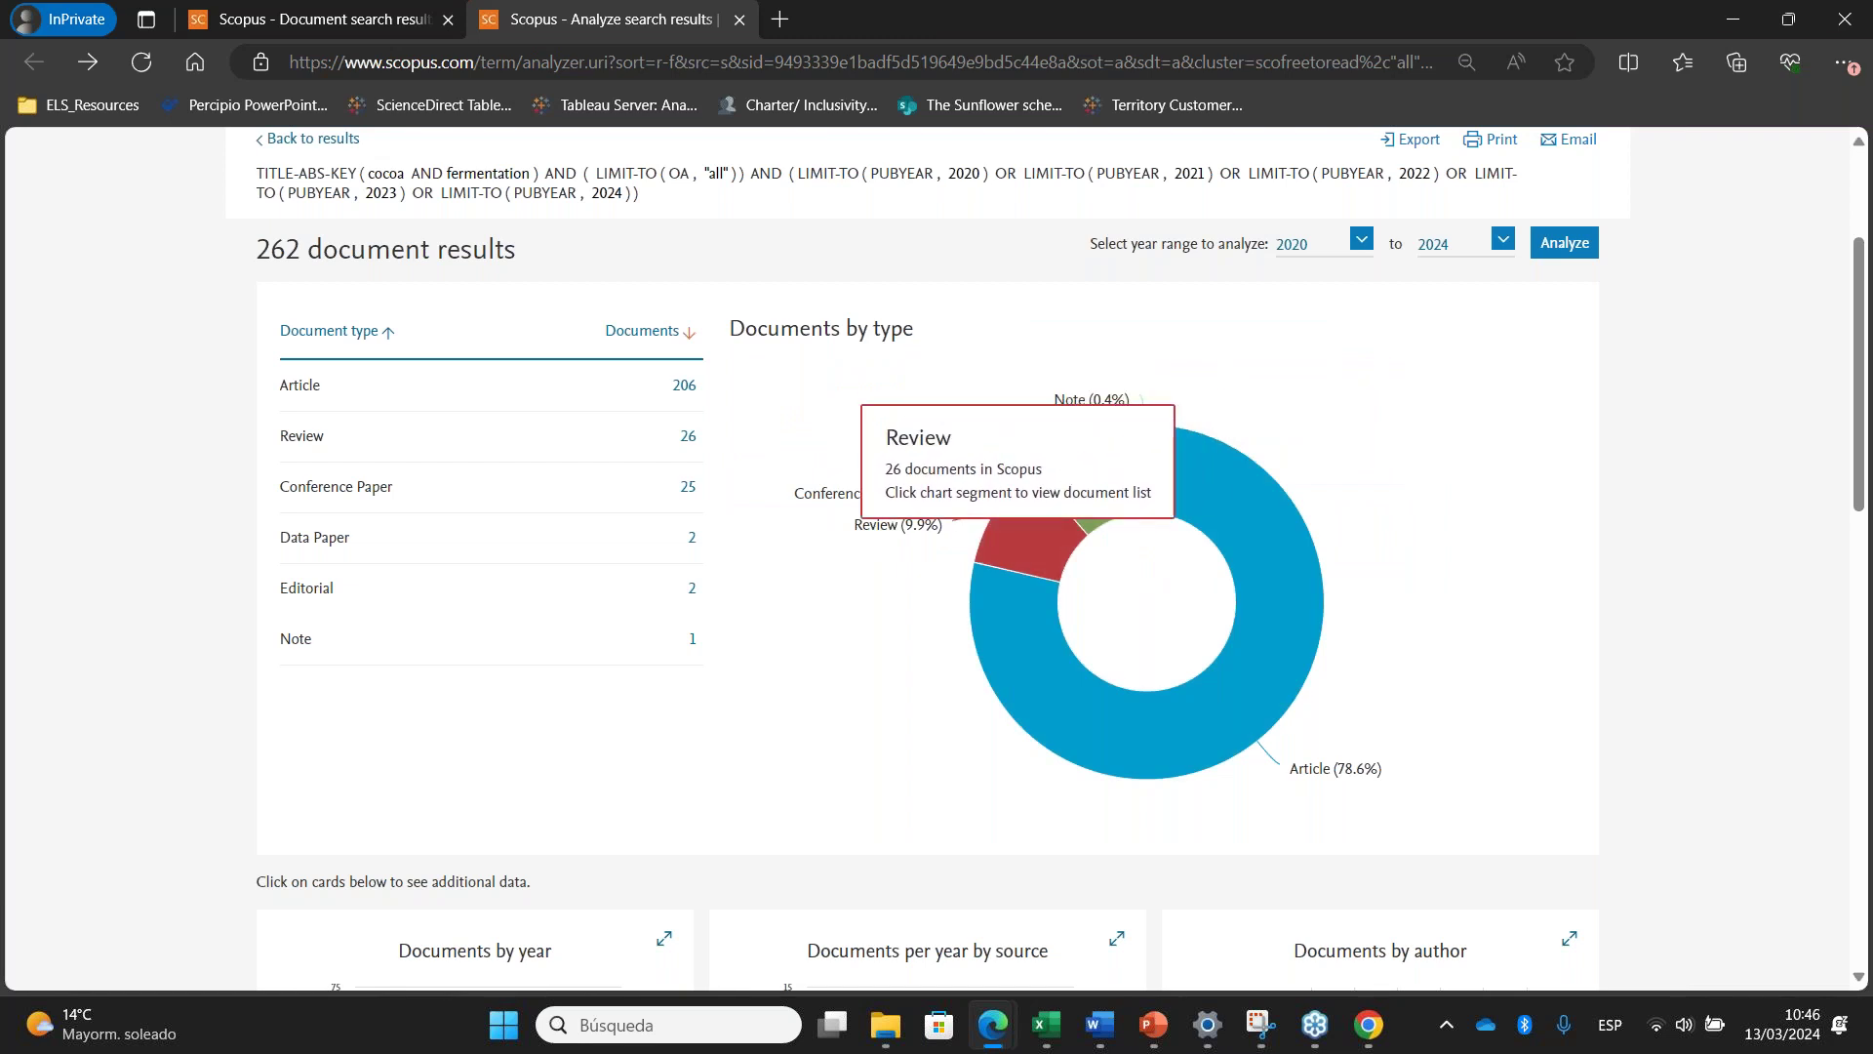
# Open the list of review documents from the document type chart, look through the results, and close it to return to the analysis
pyautogui.click(1025, 547)
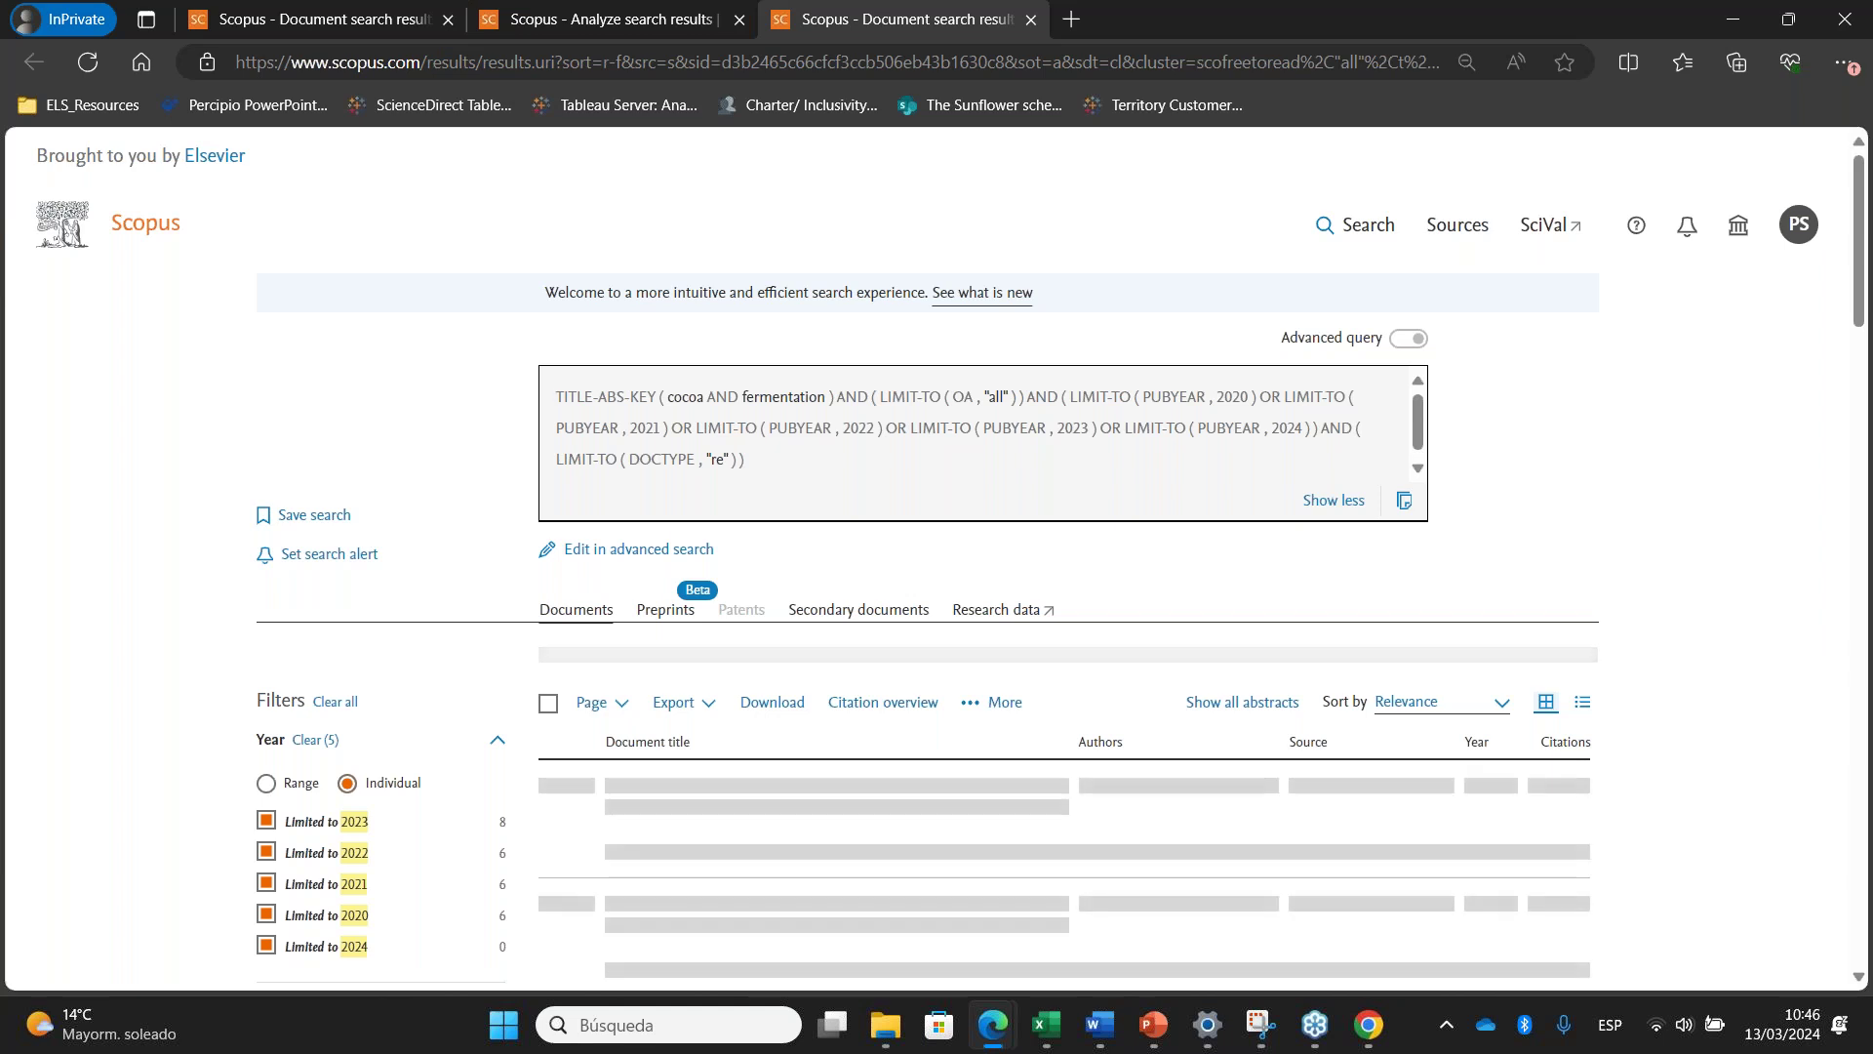
pyautogui.scroll(-1, 936, 556)
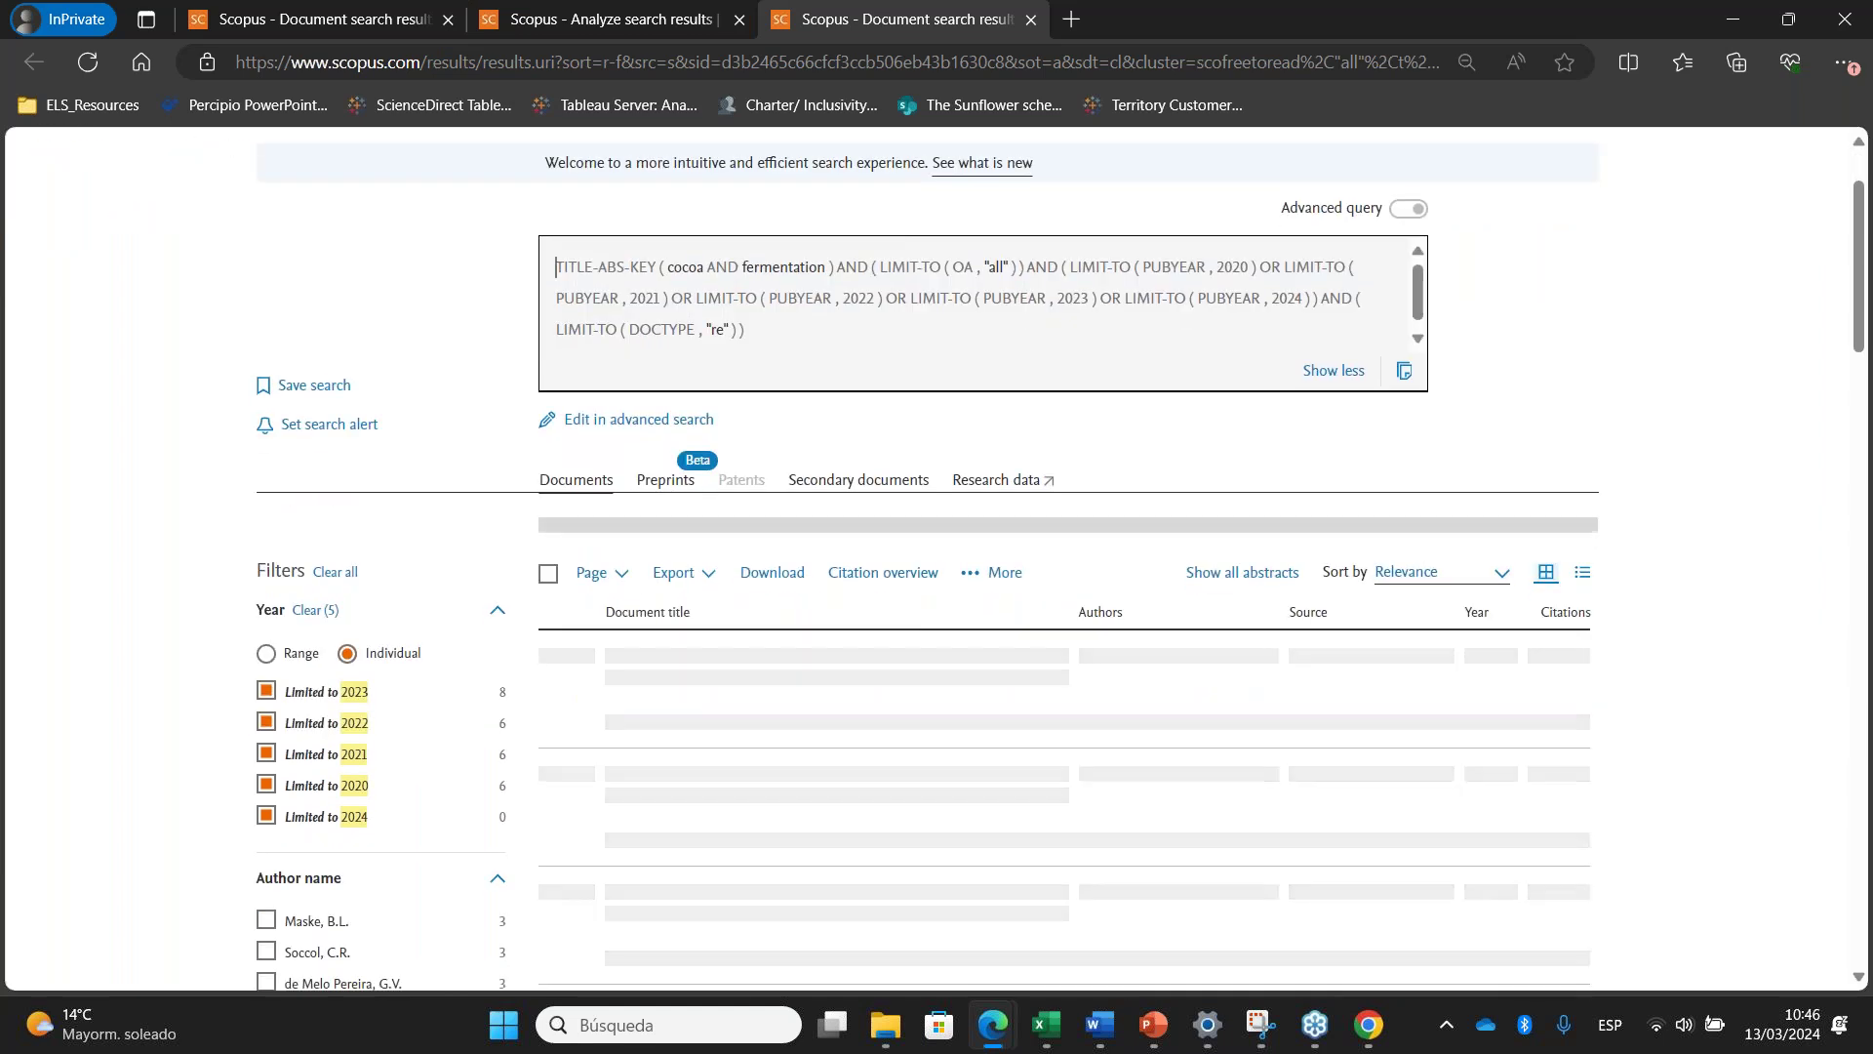
pyautogui.scroll(-2, 624, 537)
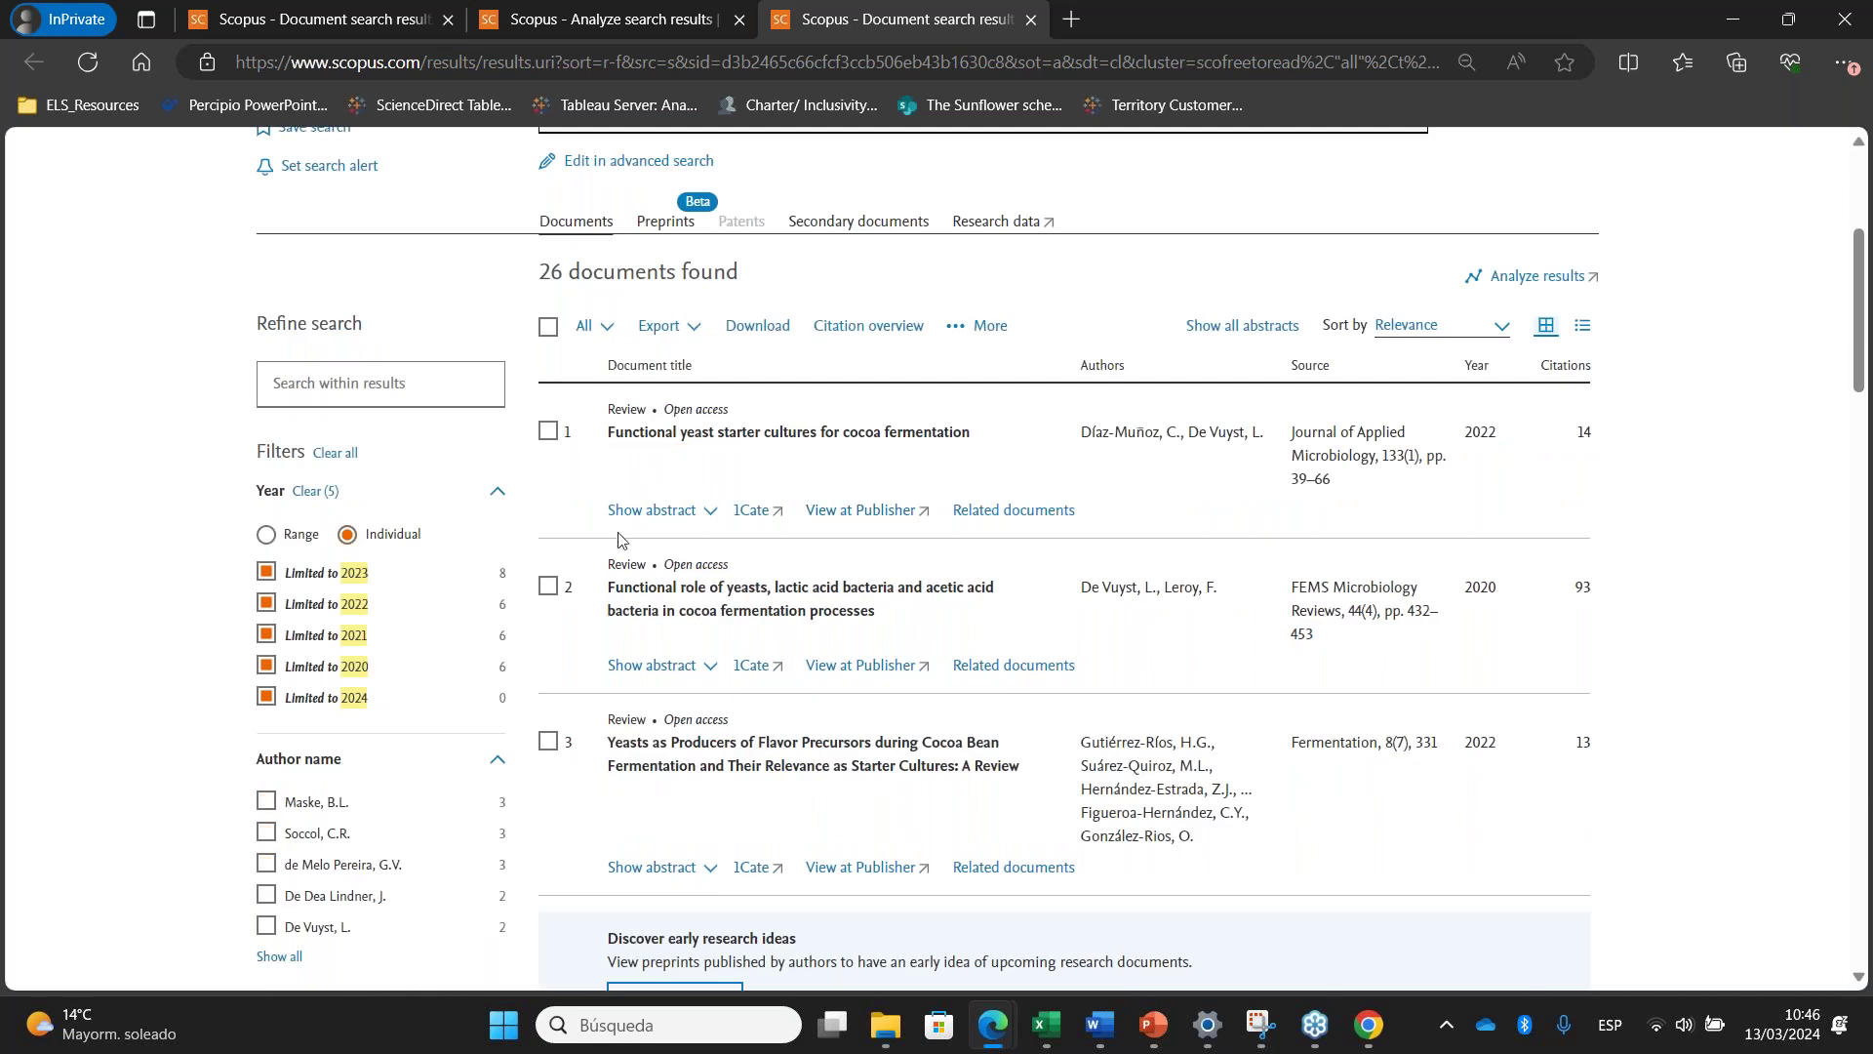
pyautogui.scroll(-7, 627, 715)
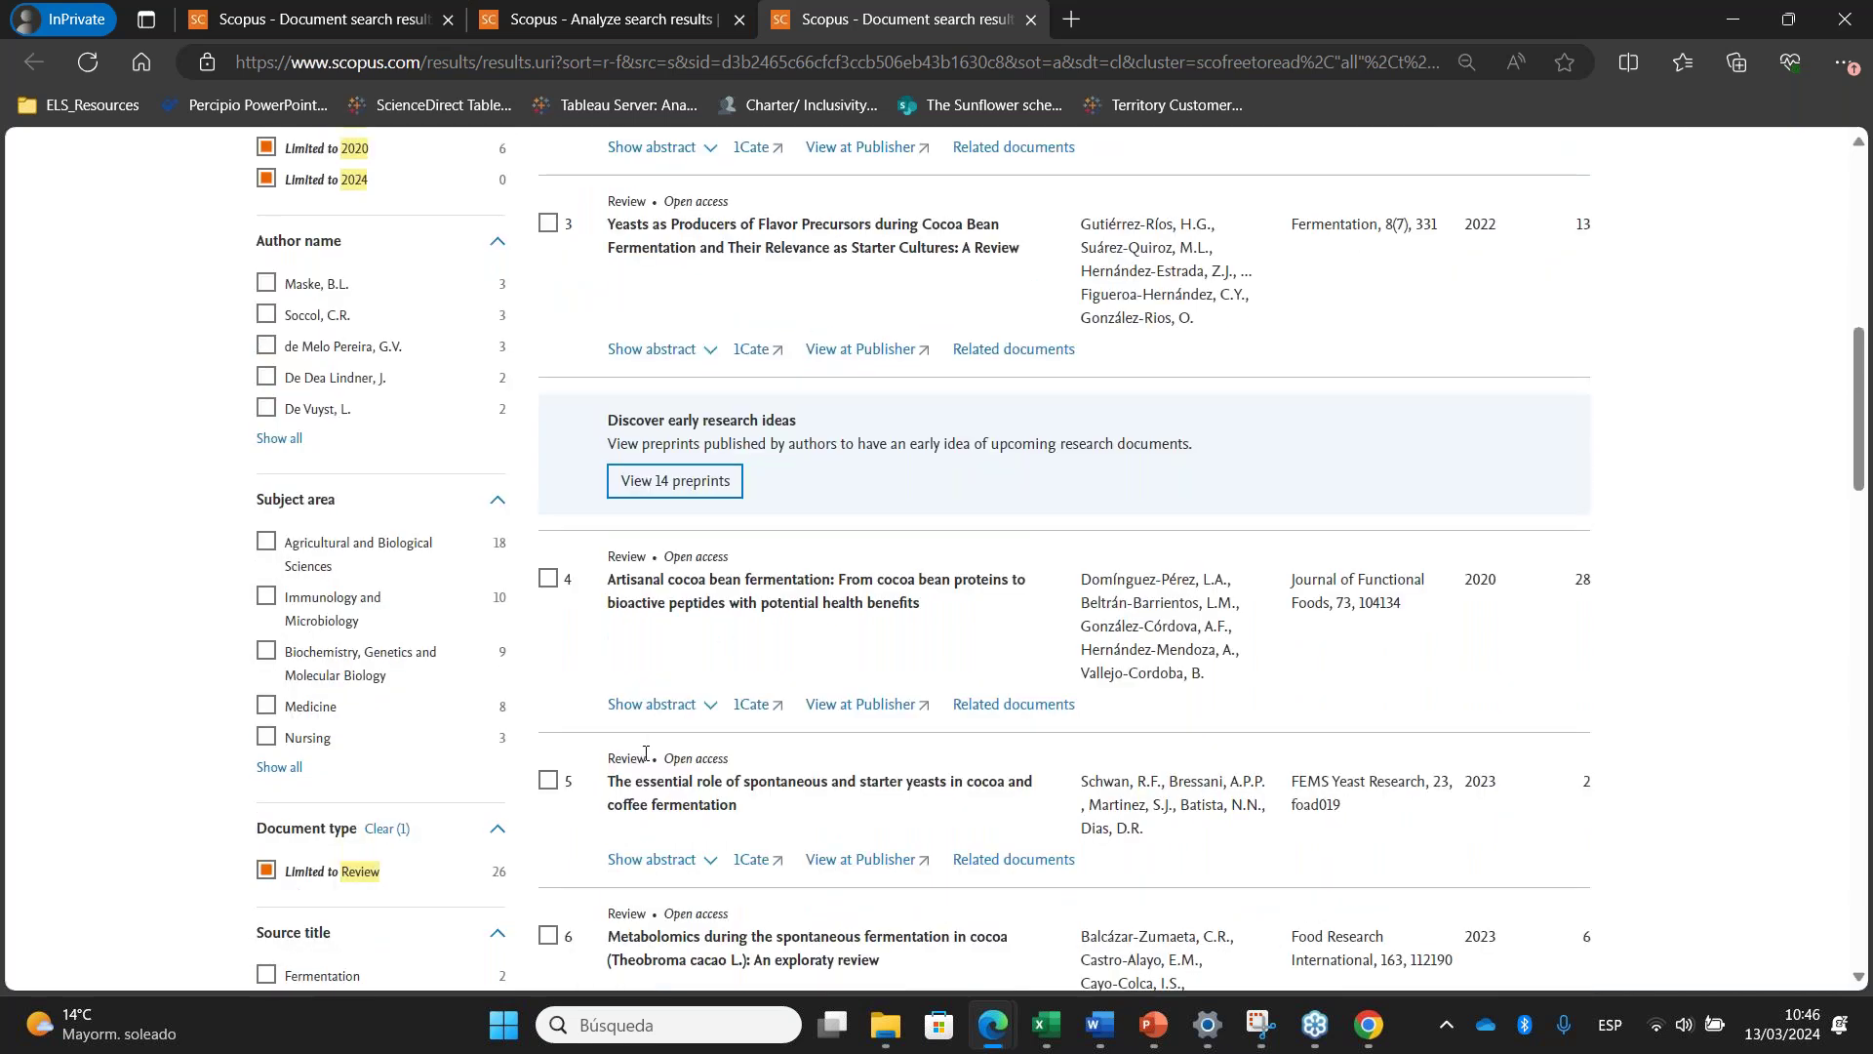
pyautogui.click(1029, 19)
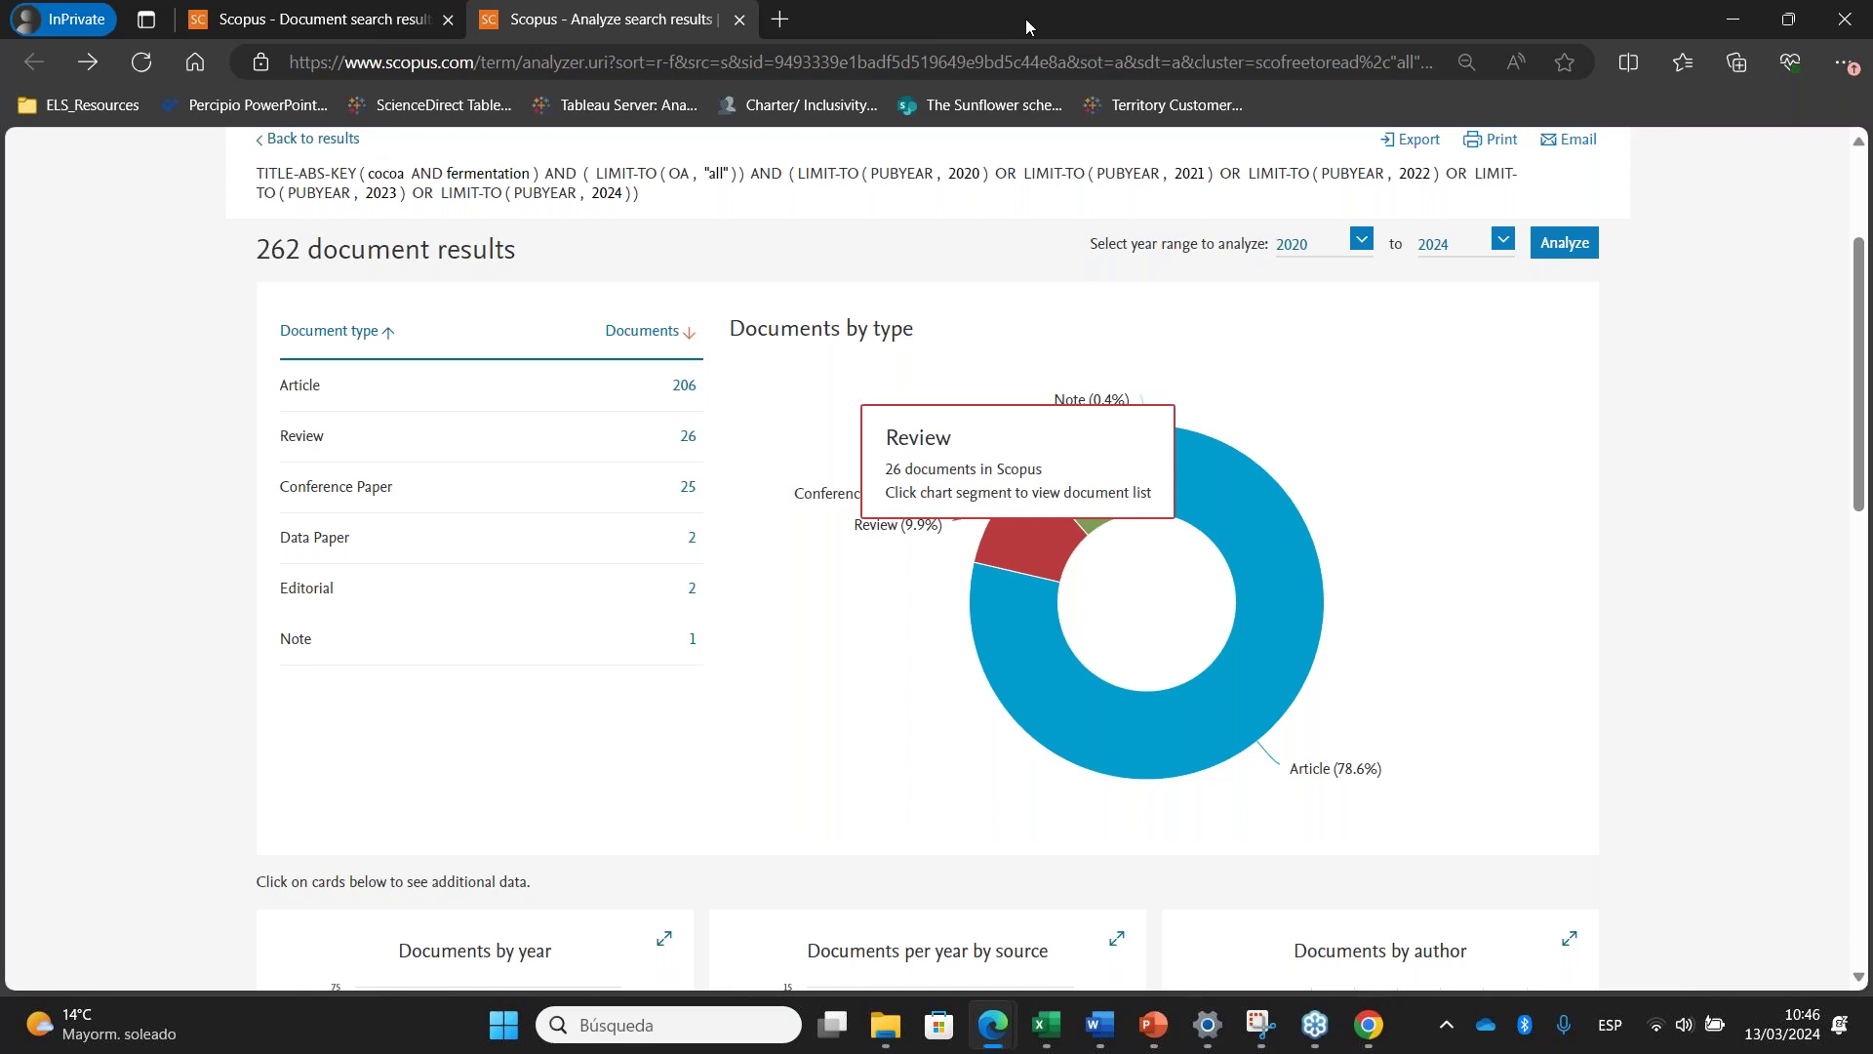
# Open the documents by subject area analysis from the additional data cards
pyautogui.scroll(-5, 1284, 425)
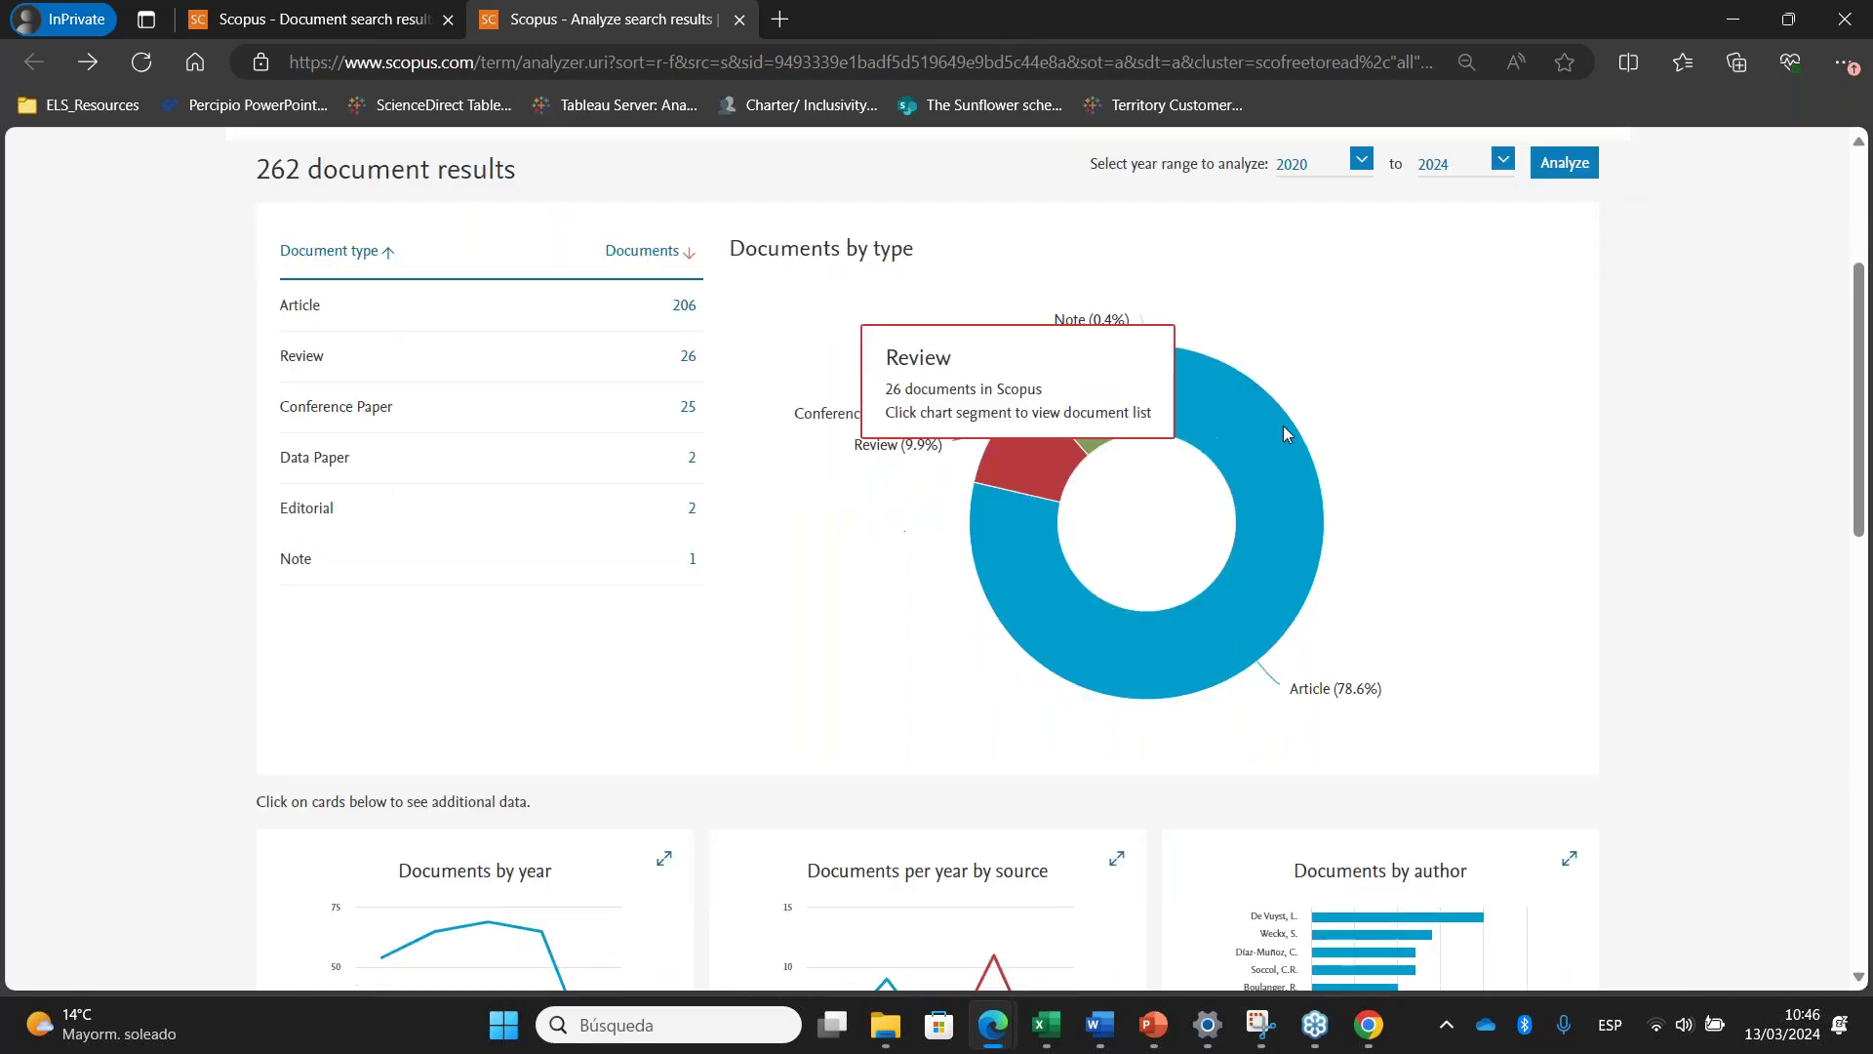
pyautogui.scroll(-1, 1283, 425)
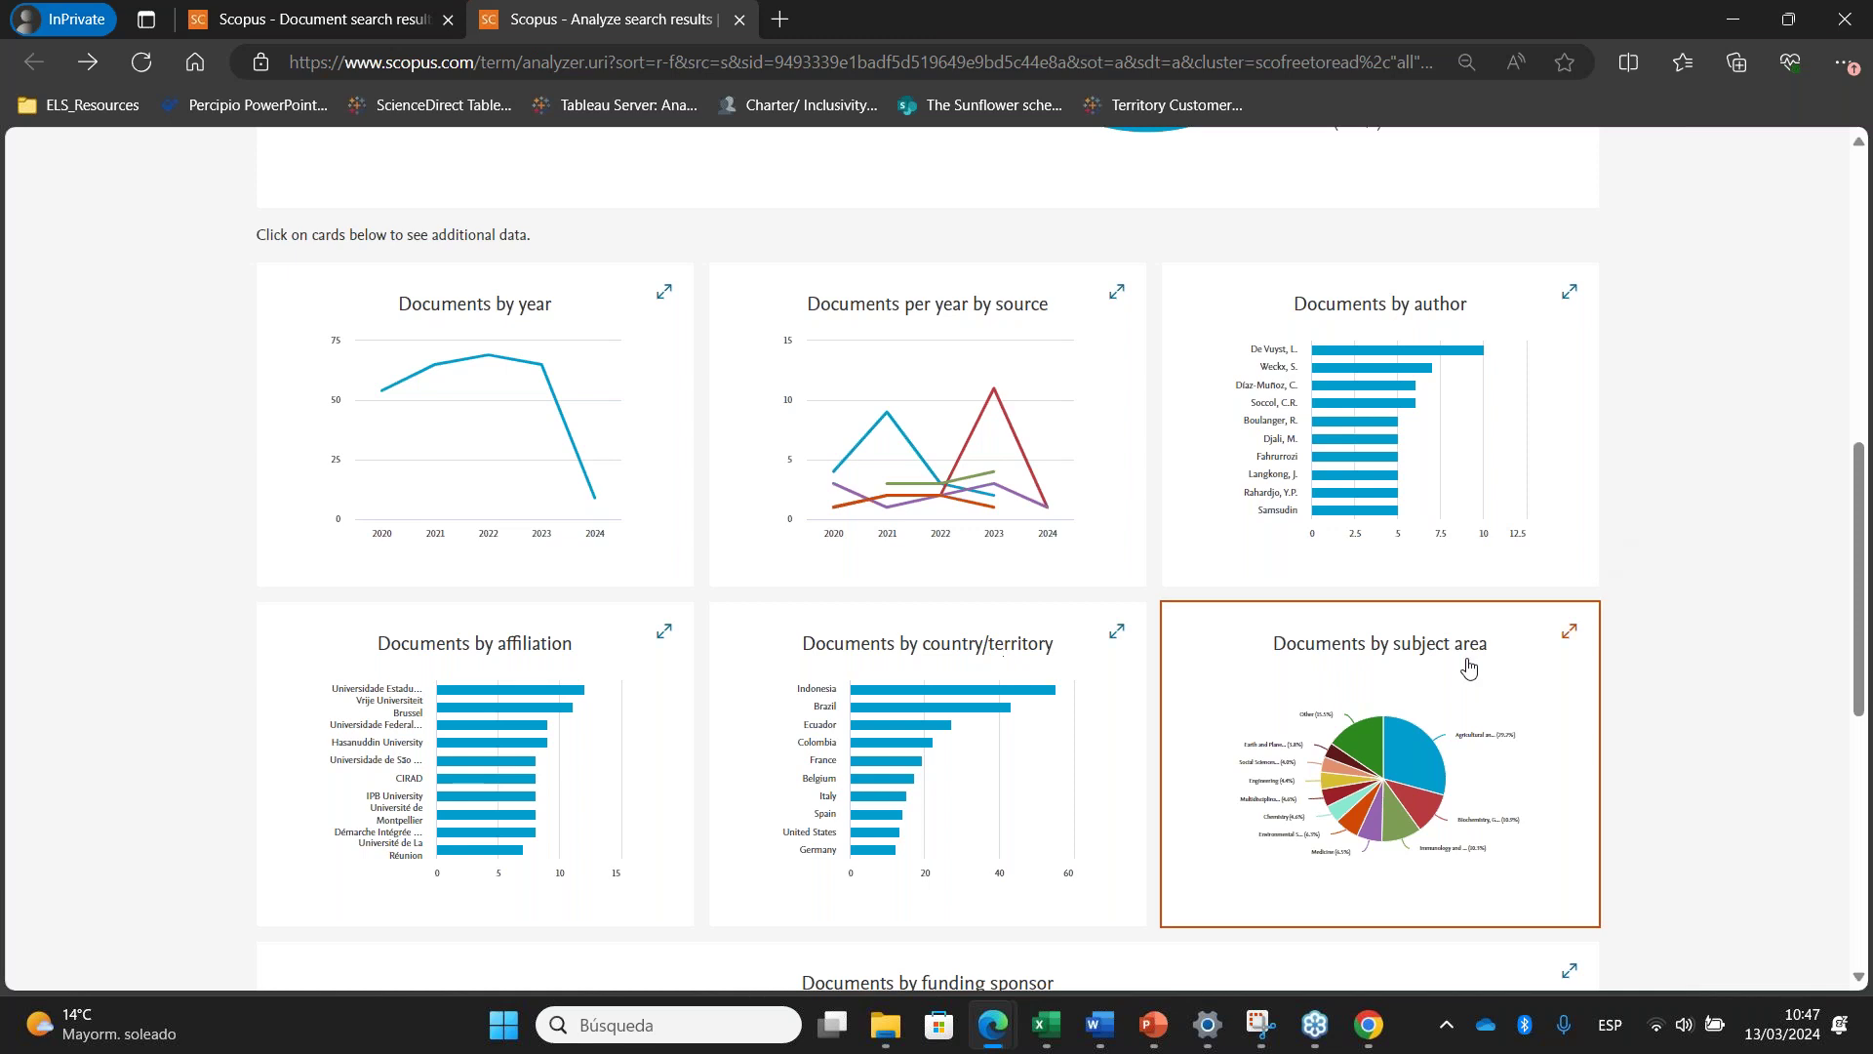
pyautogui.scroll(-3, 1354, 450)
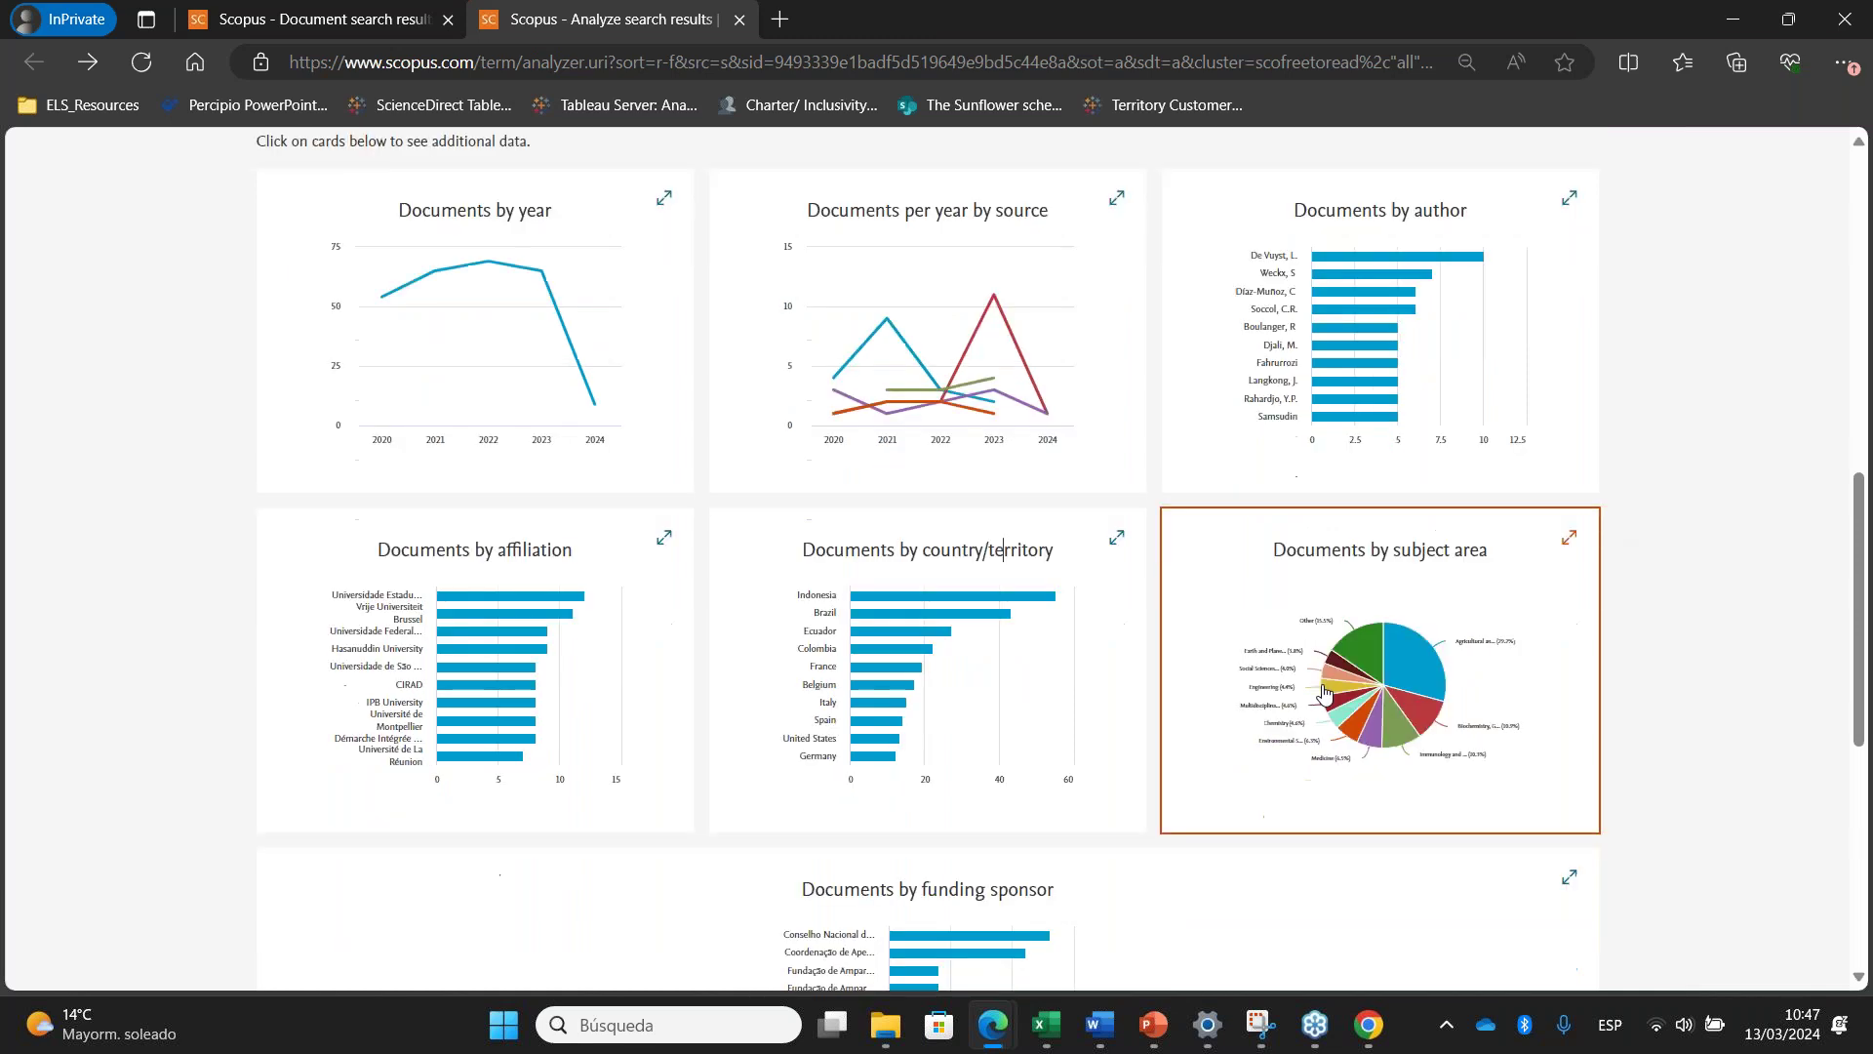
pyautogui.click(1354, 450)
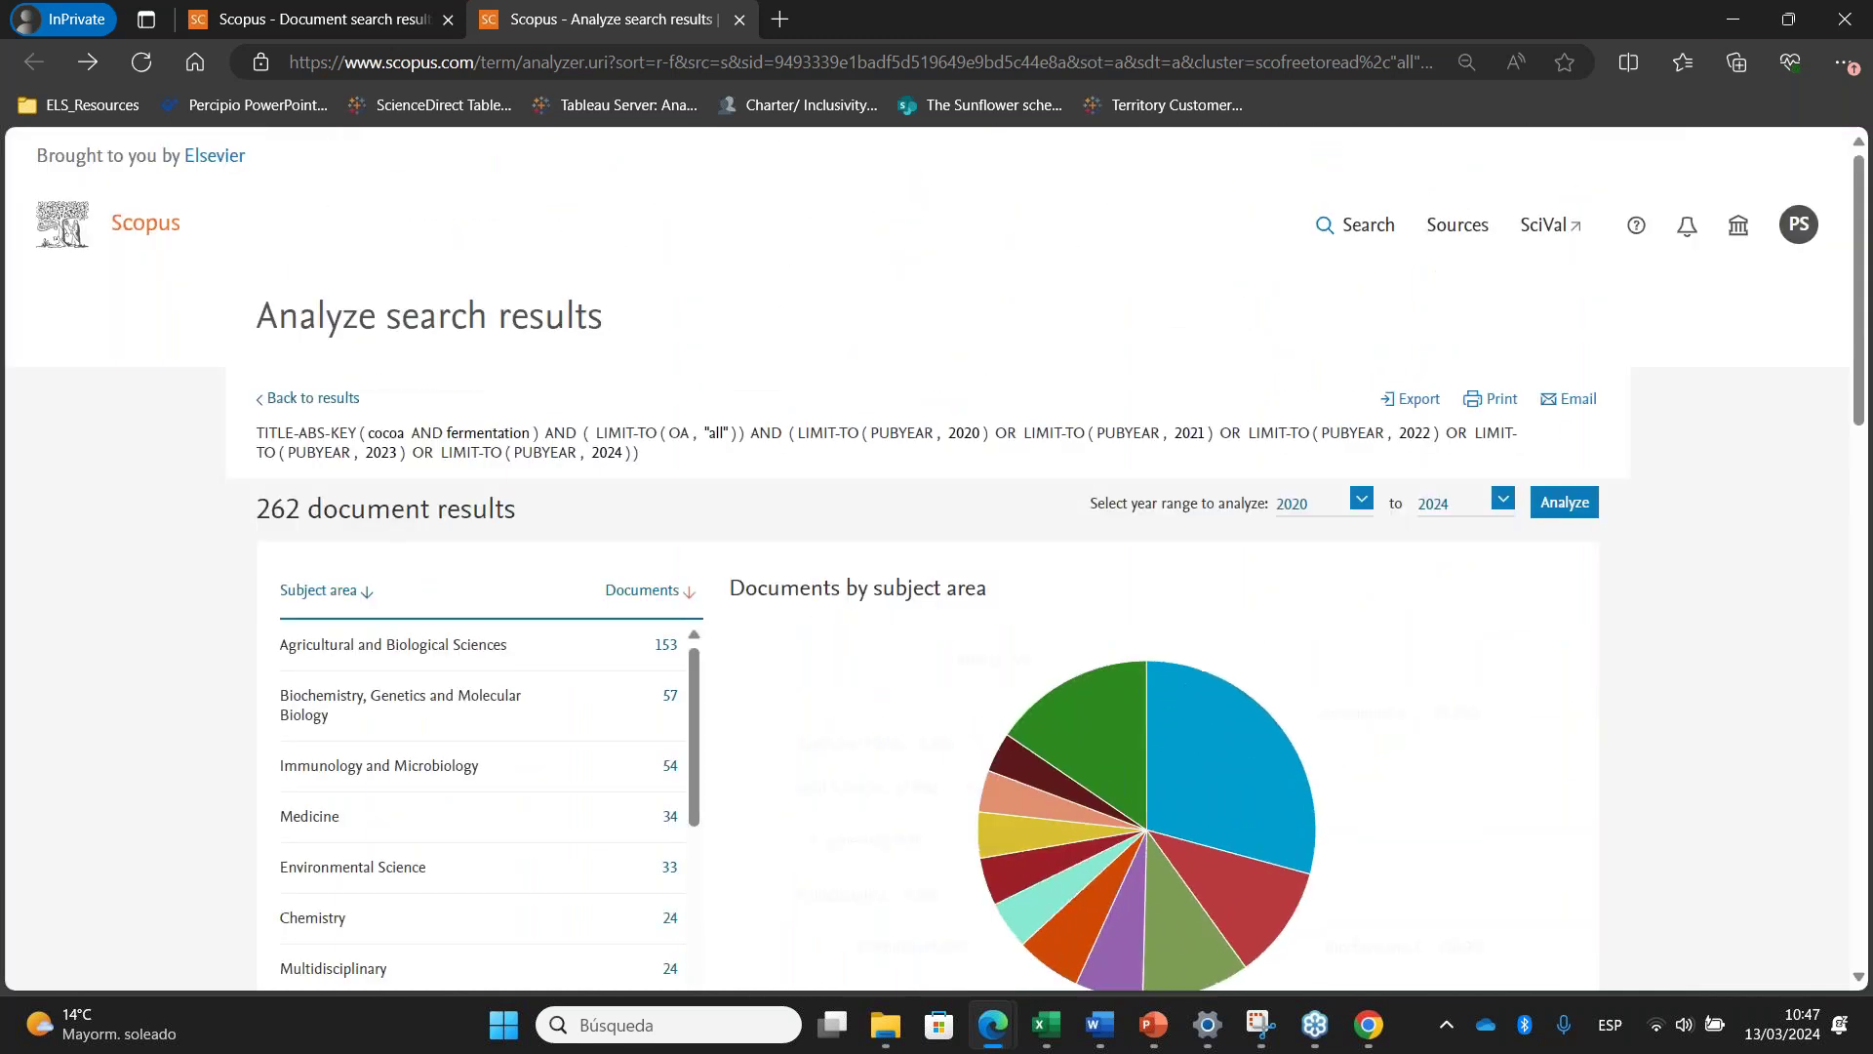
# Examine the subject area pie chart and open the documents by funding sponsor analysis from the additional data cards
pyautogui.scroll(-3, 1292, 539)
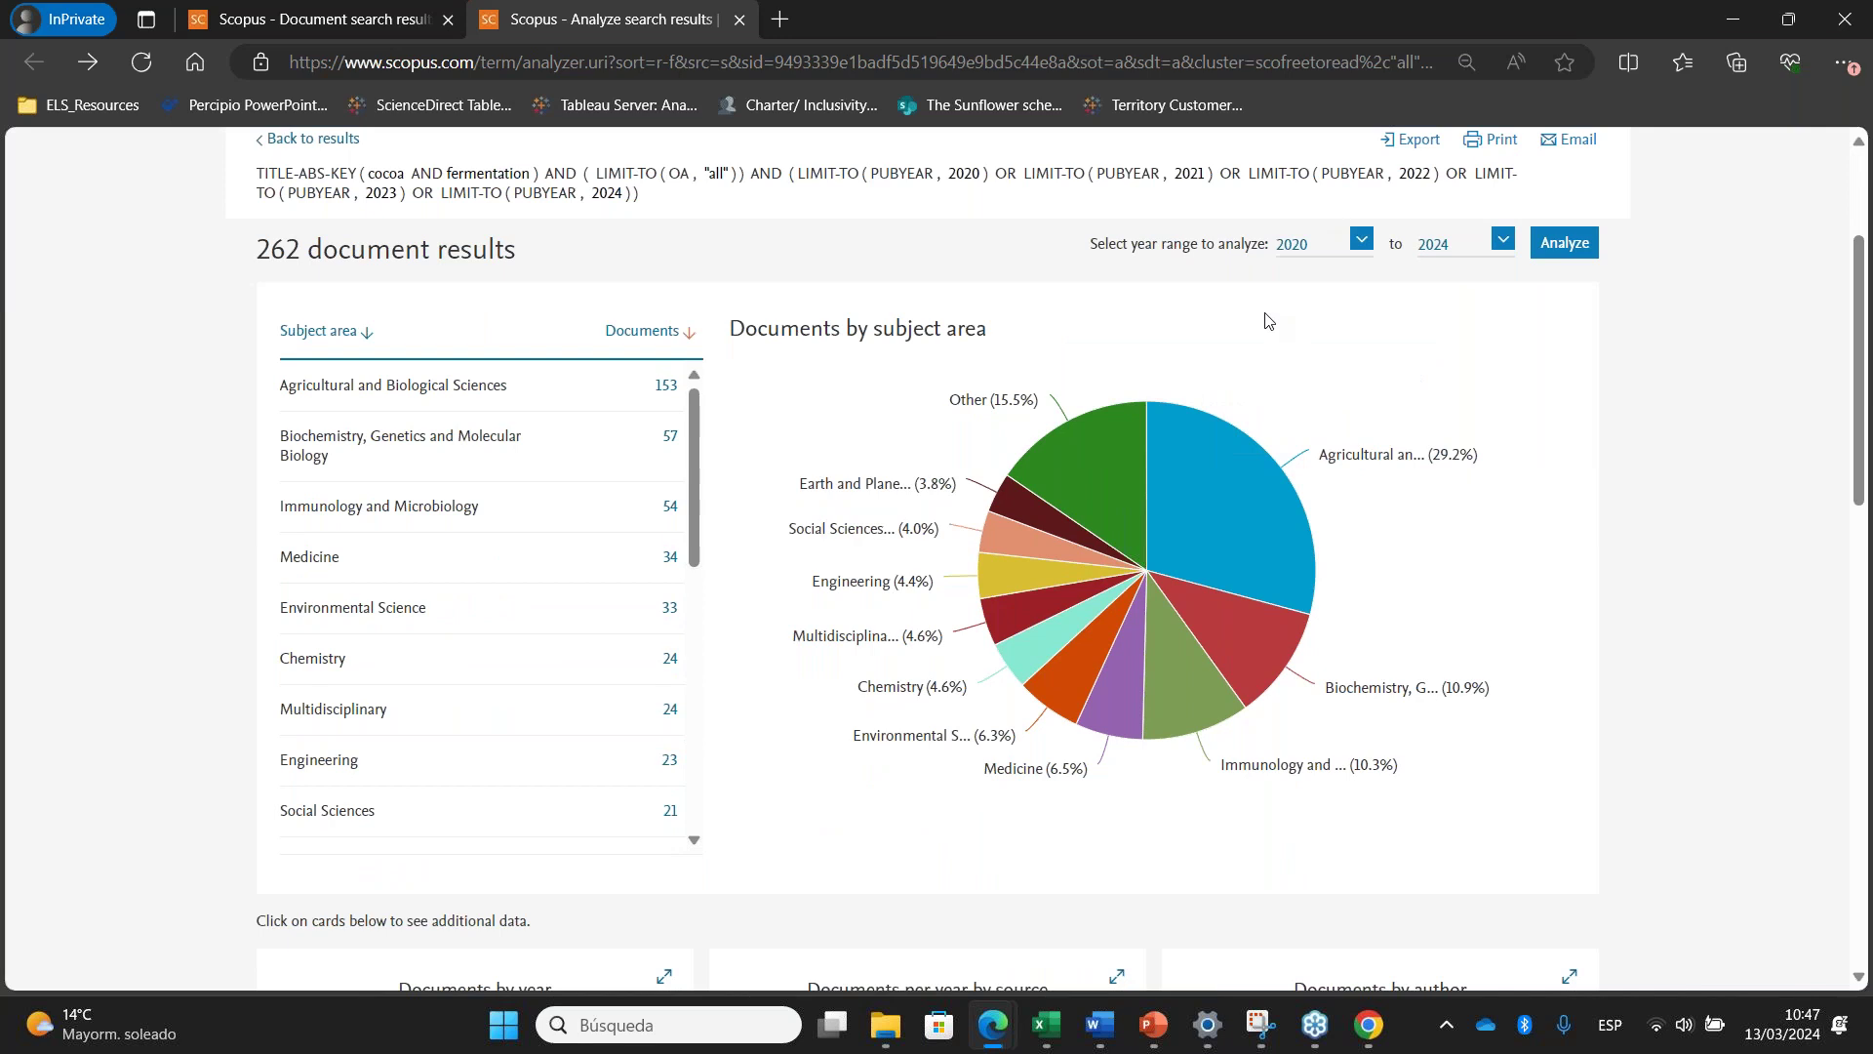
pyautogui.moveTo(1343, 467)
pyautogui.scroll(-1, 682, 604)
pyautogui.scroll(-2, 682, 605)
pyautogui.scroll(-10, 807, 589)
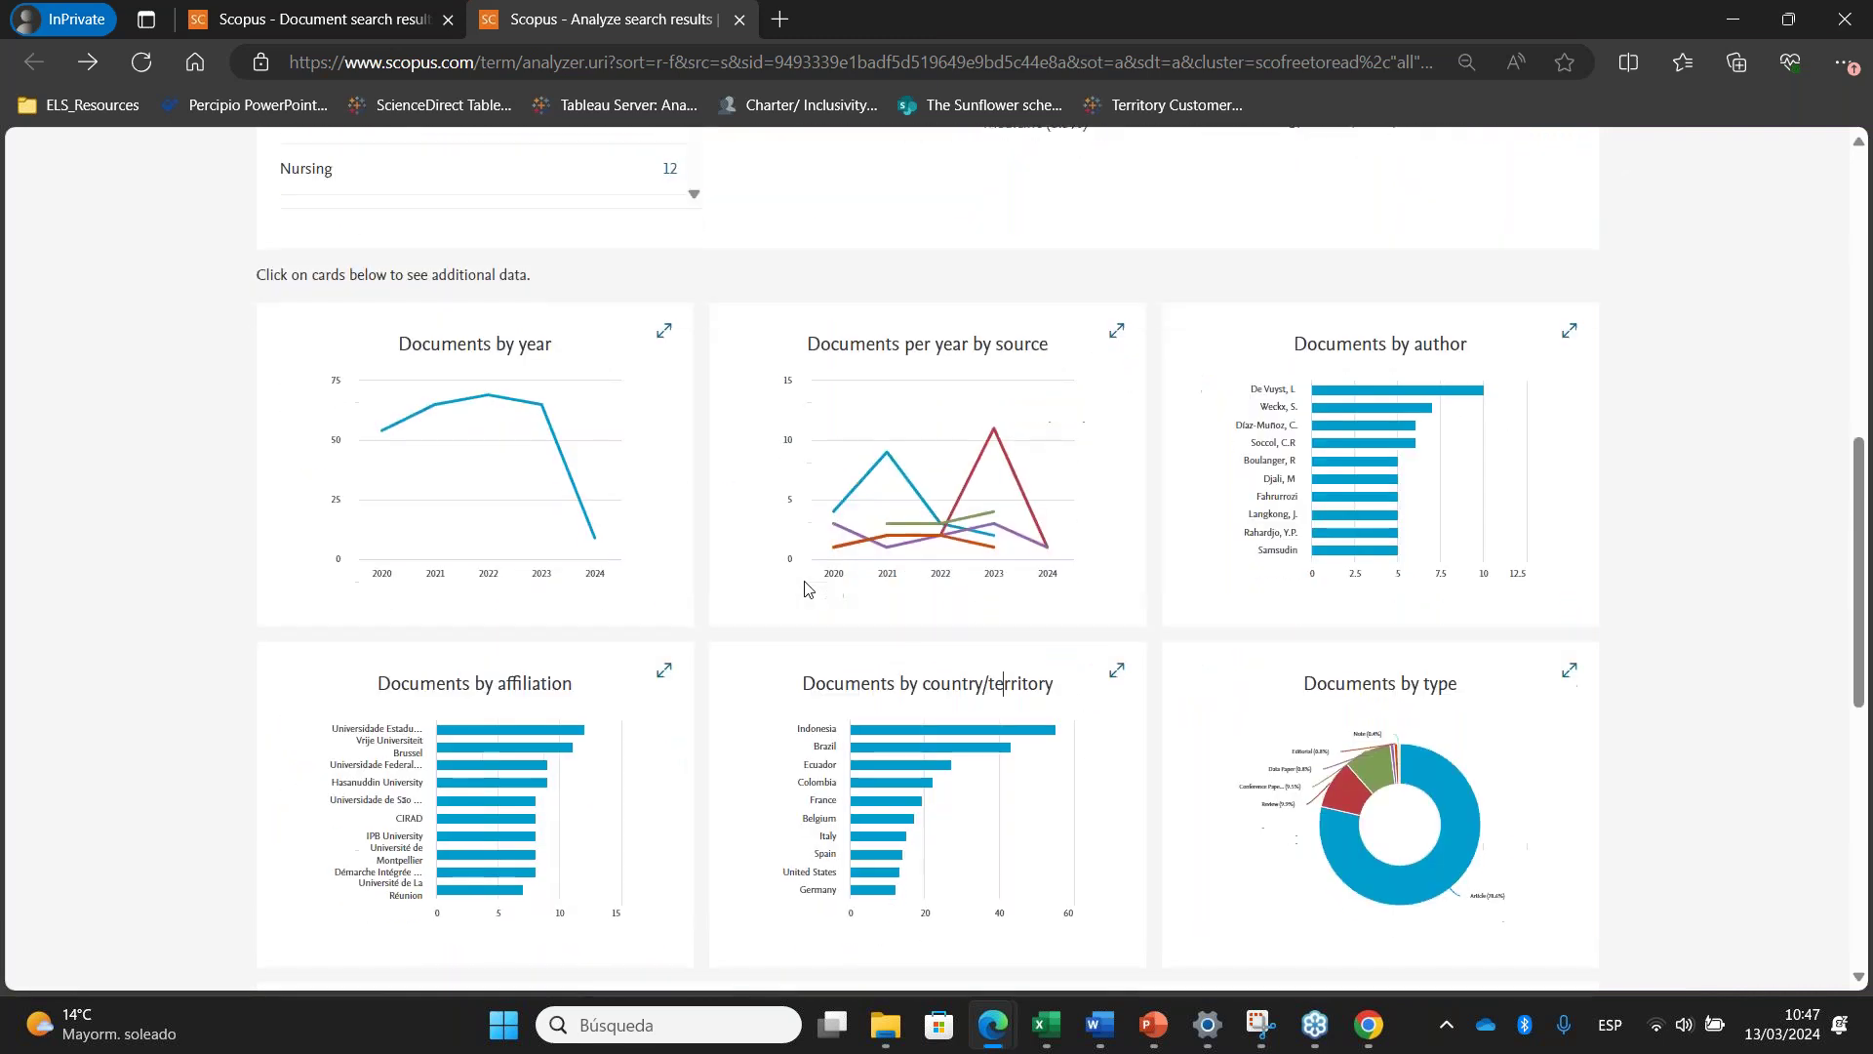
pyautogui.click(934, 505)
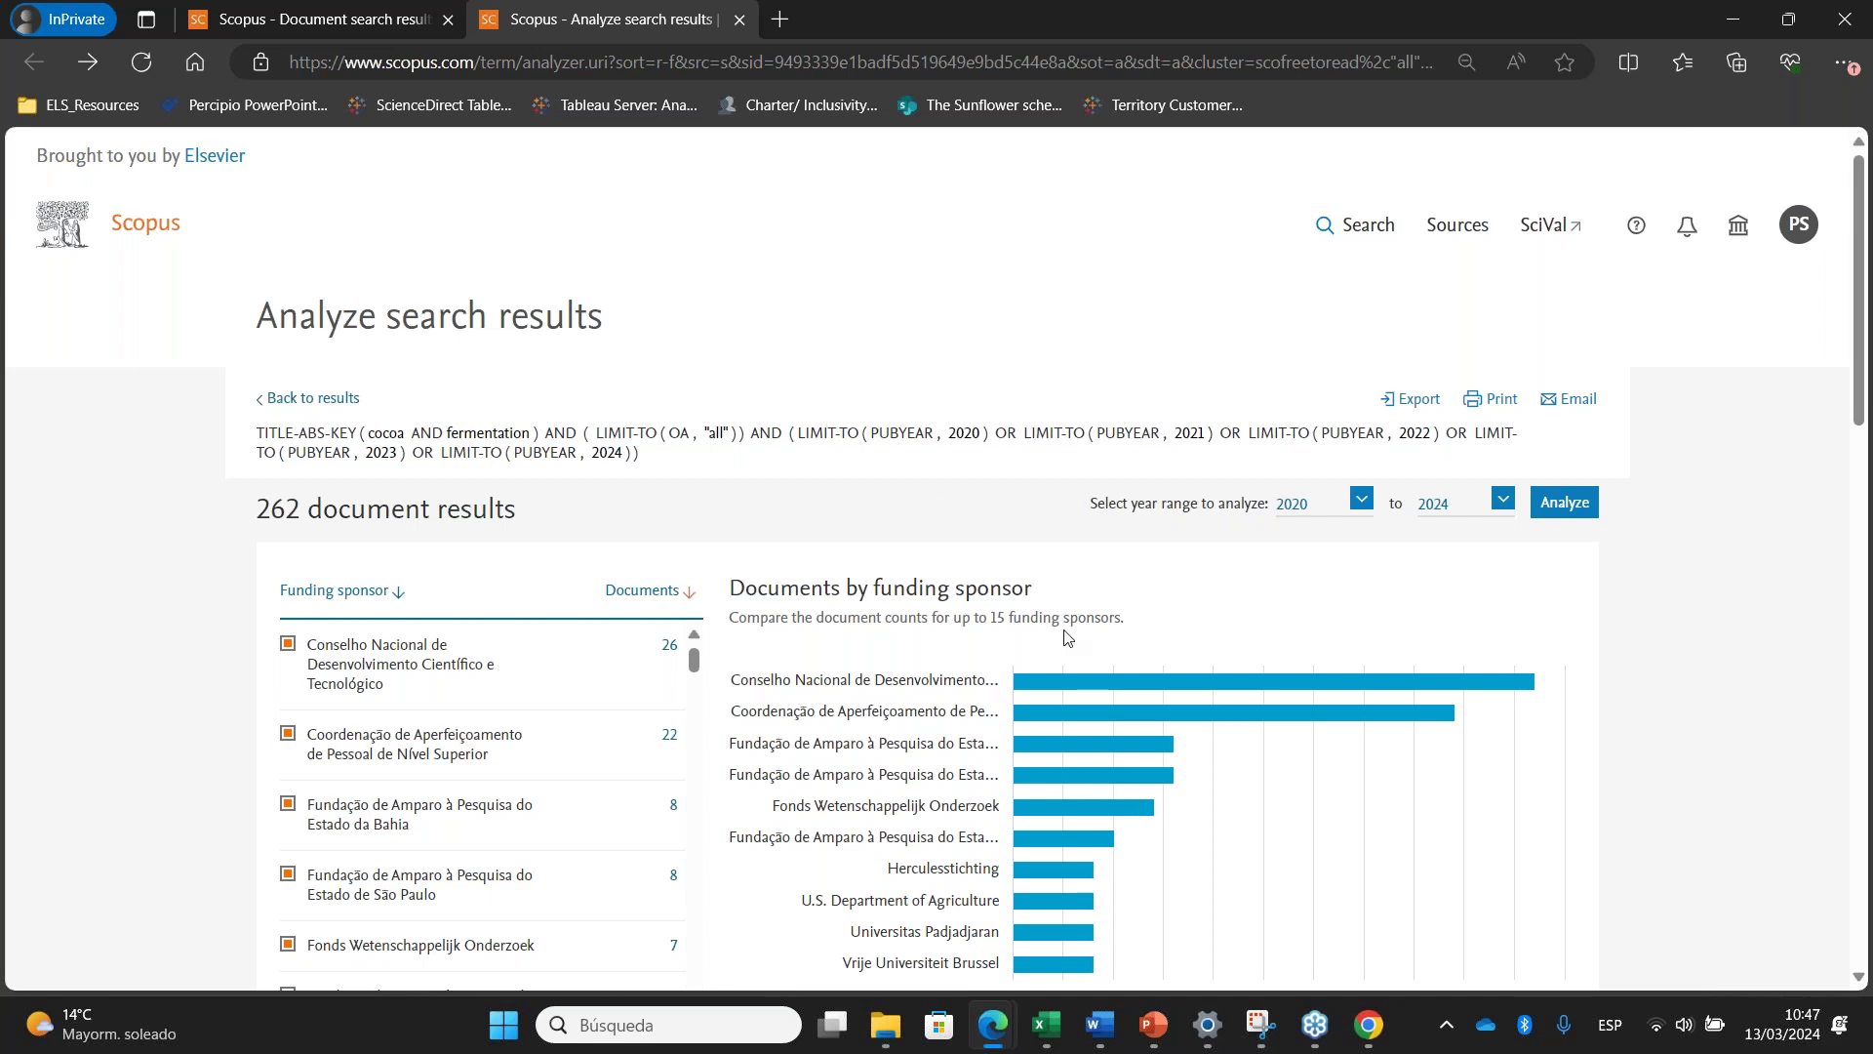
# Add Lembaga Ilmu Pengetahuan Indonesia and Agence Nationale de la Recherche to the funding sponsor comparison chart
pyautogui.scroll(-1, 1066, 637)
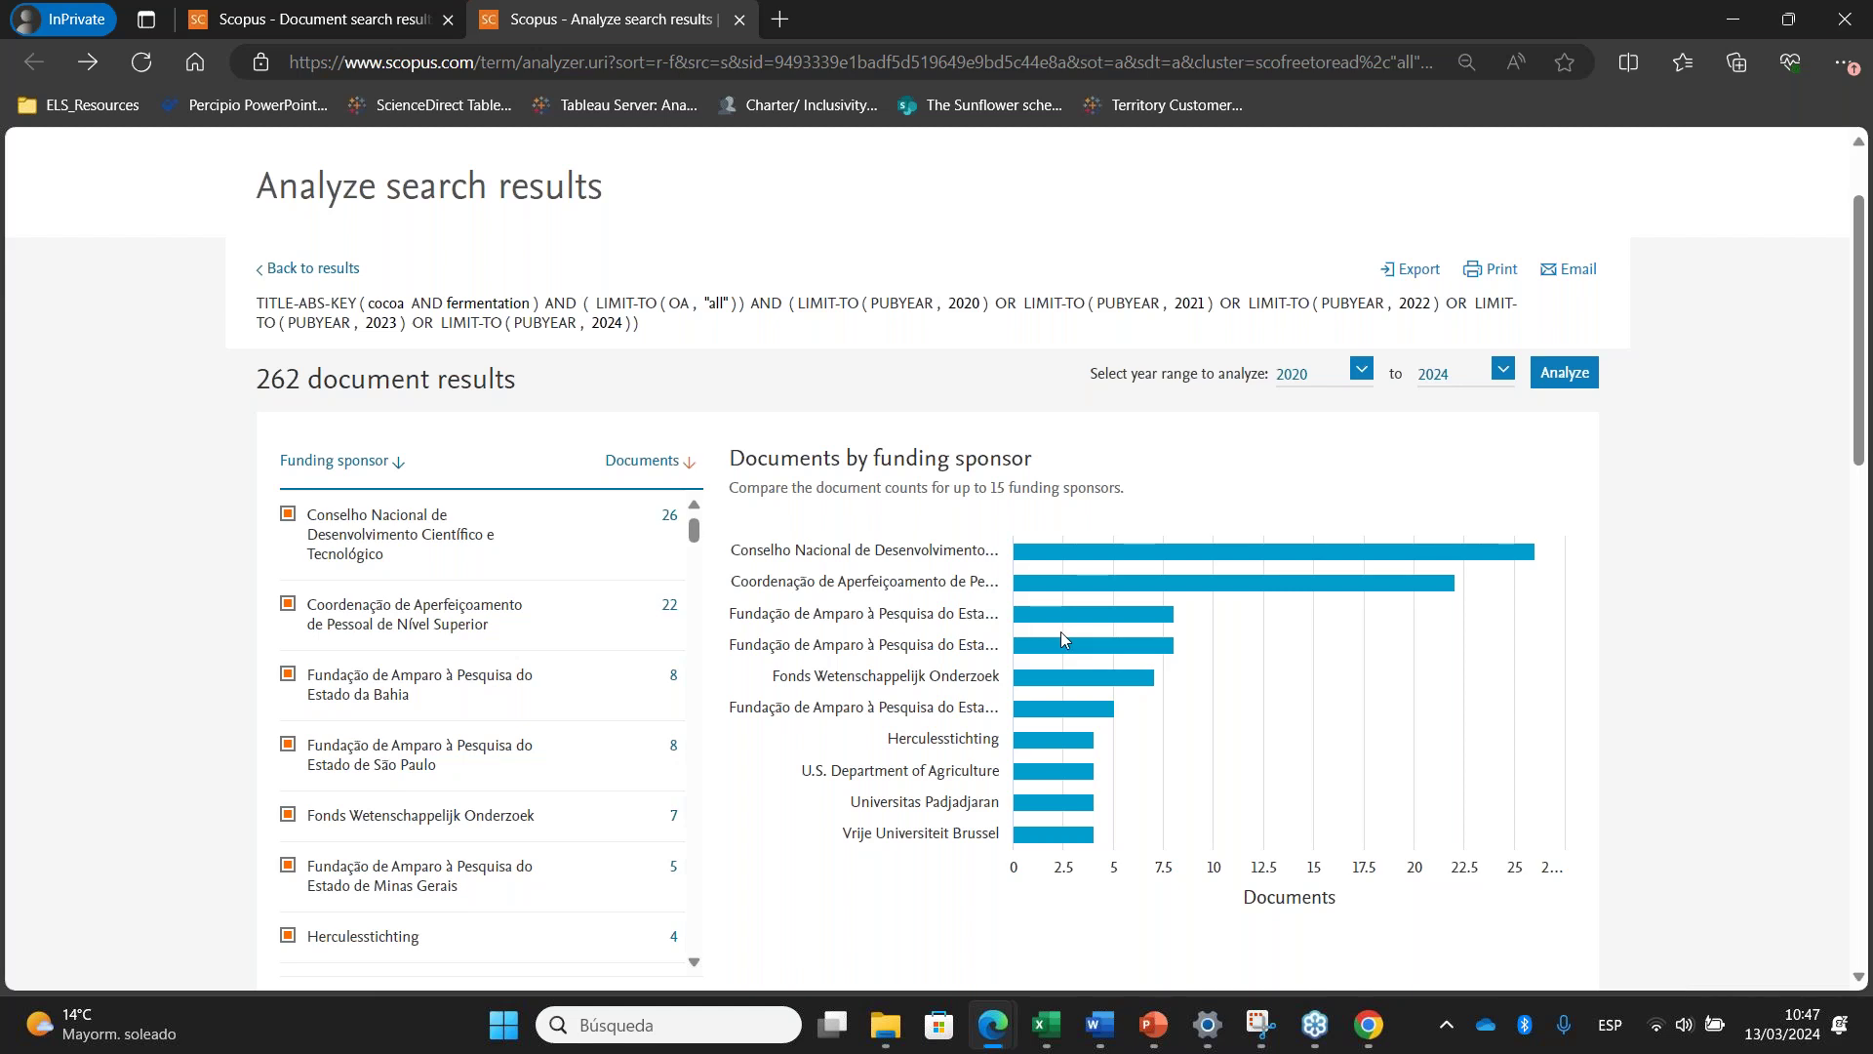
pyautogui.scroll(-4, 483, 732)
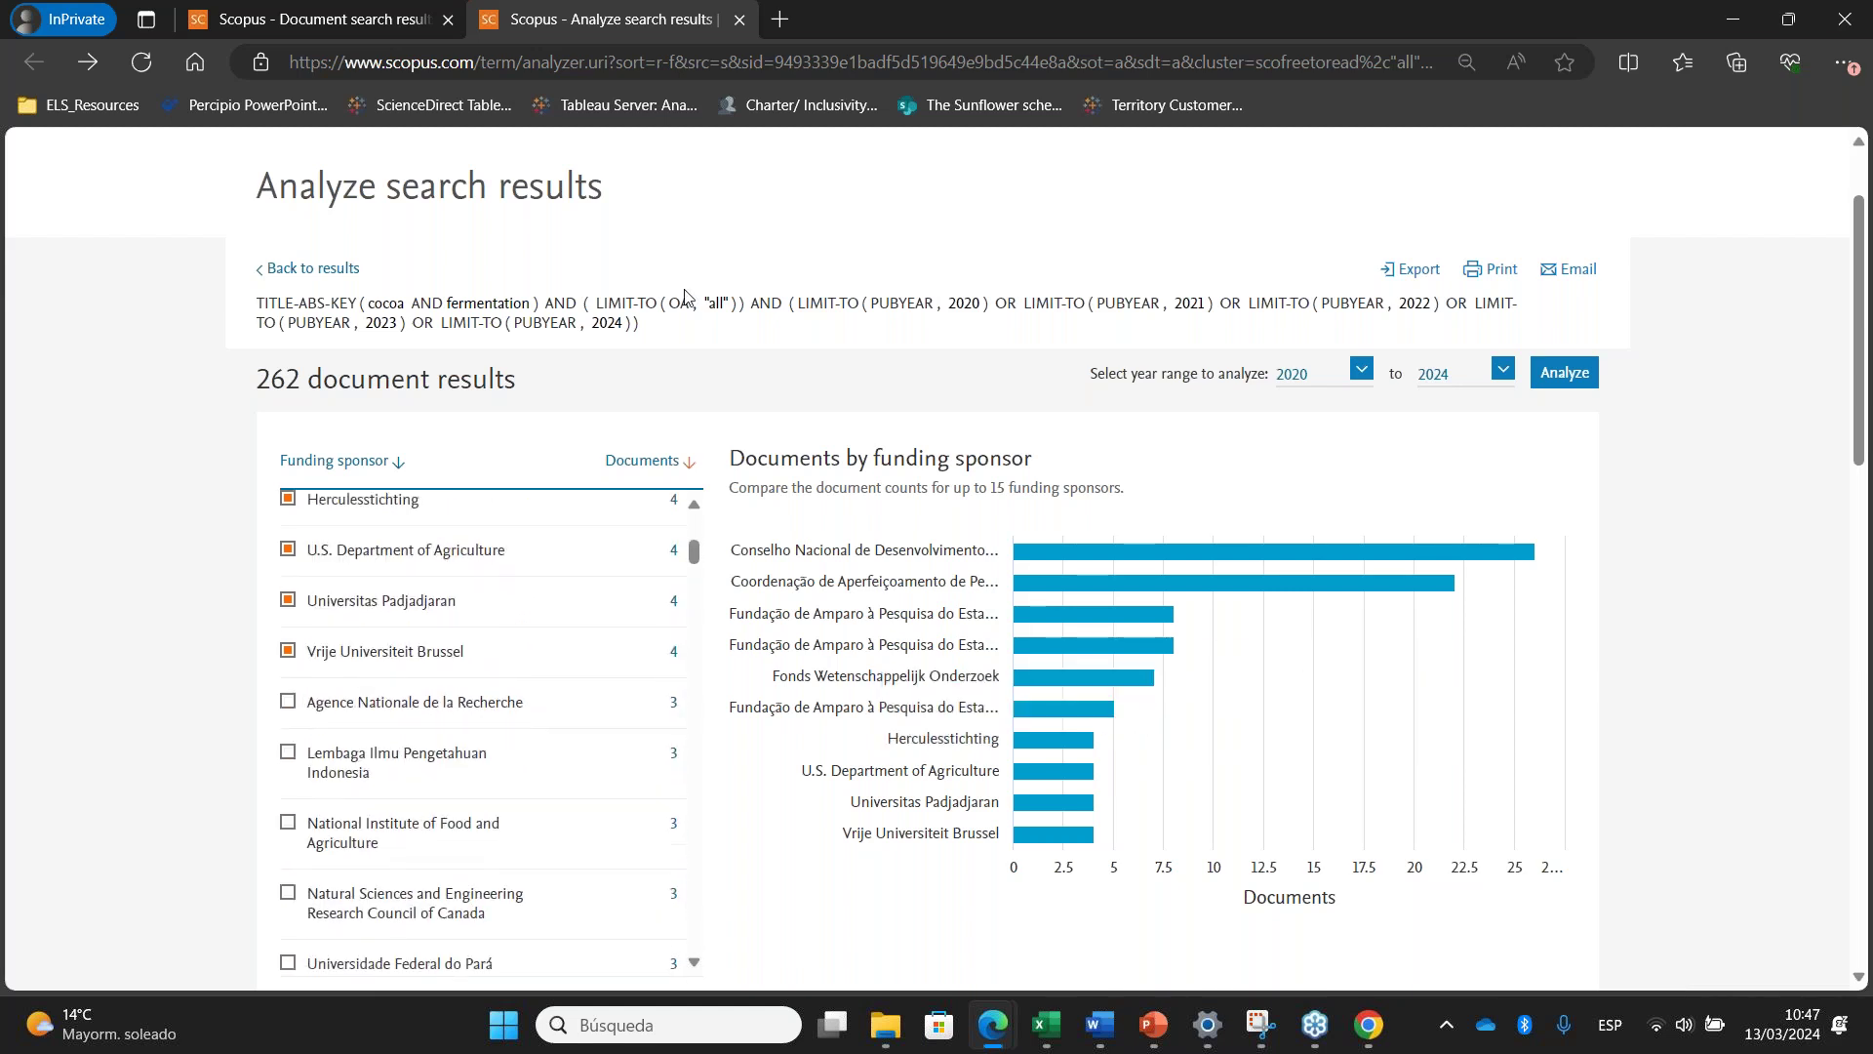
pyautogui.scroll(-3, 581, 401)
pyautogui.scroll(3, 589, 272)
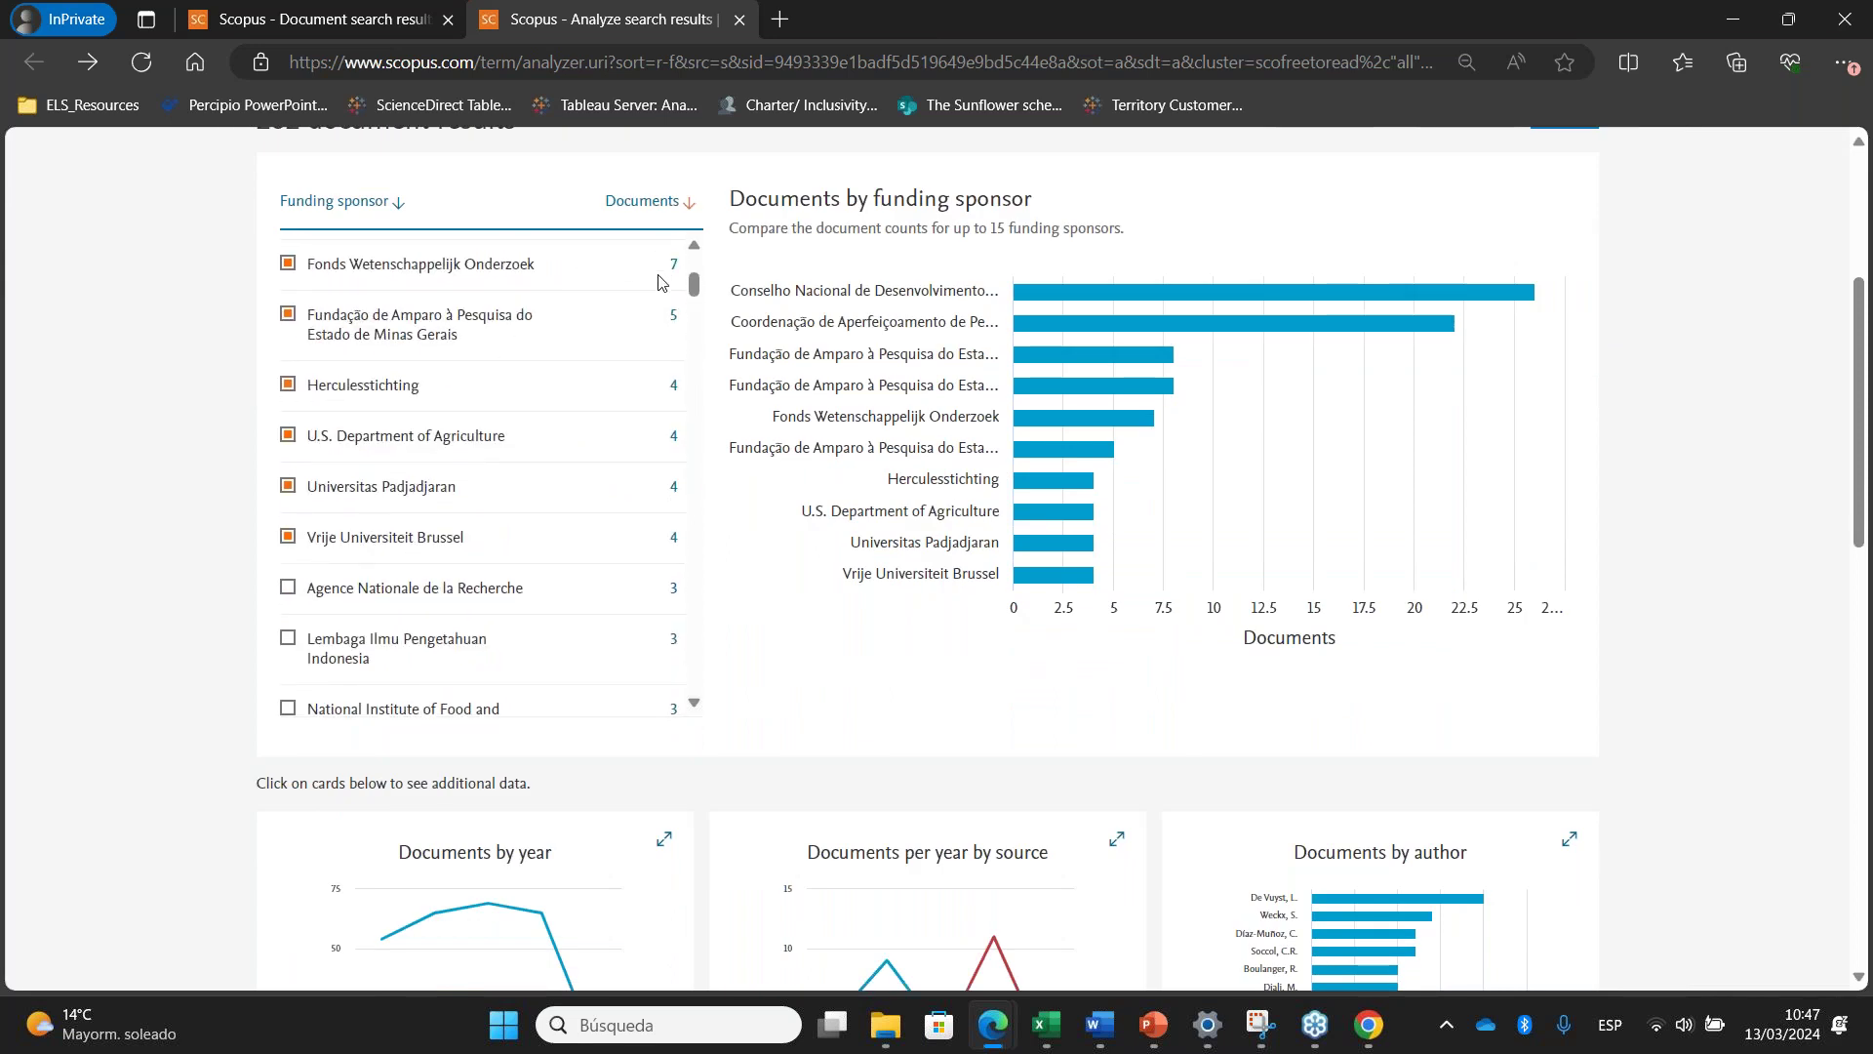
pyautogui.scroll(3, 658, 337)
pyautogui.scroll(-5, 659, 337)
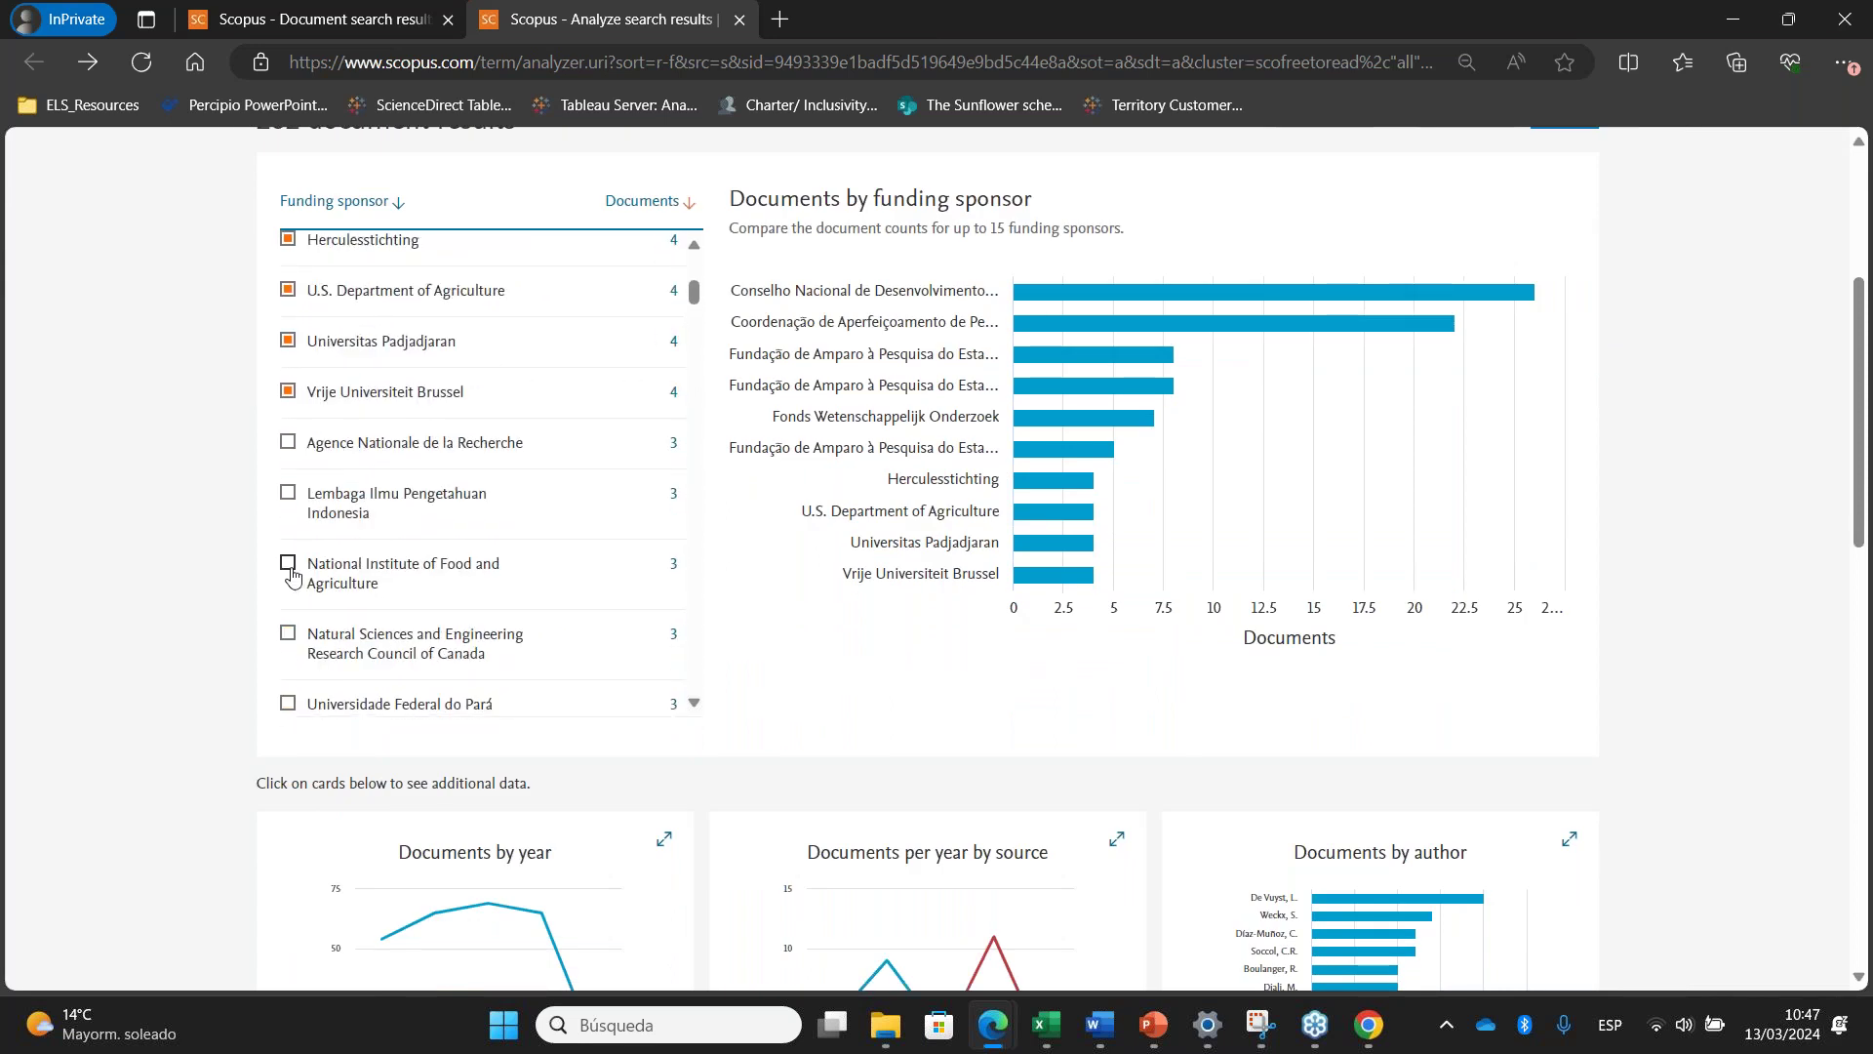
pyautogui.tripleClick(292, 577)
pyautogui.tripleClick(289, 503)
pyautogui.click(522, 442)
pyautogui.click(288, 492)
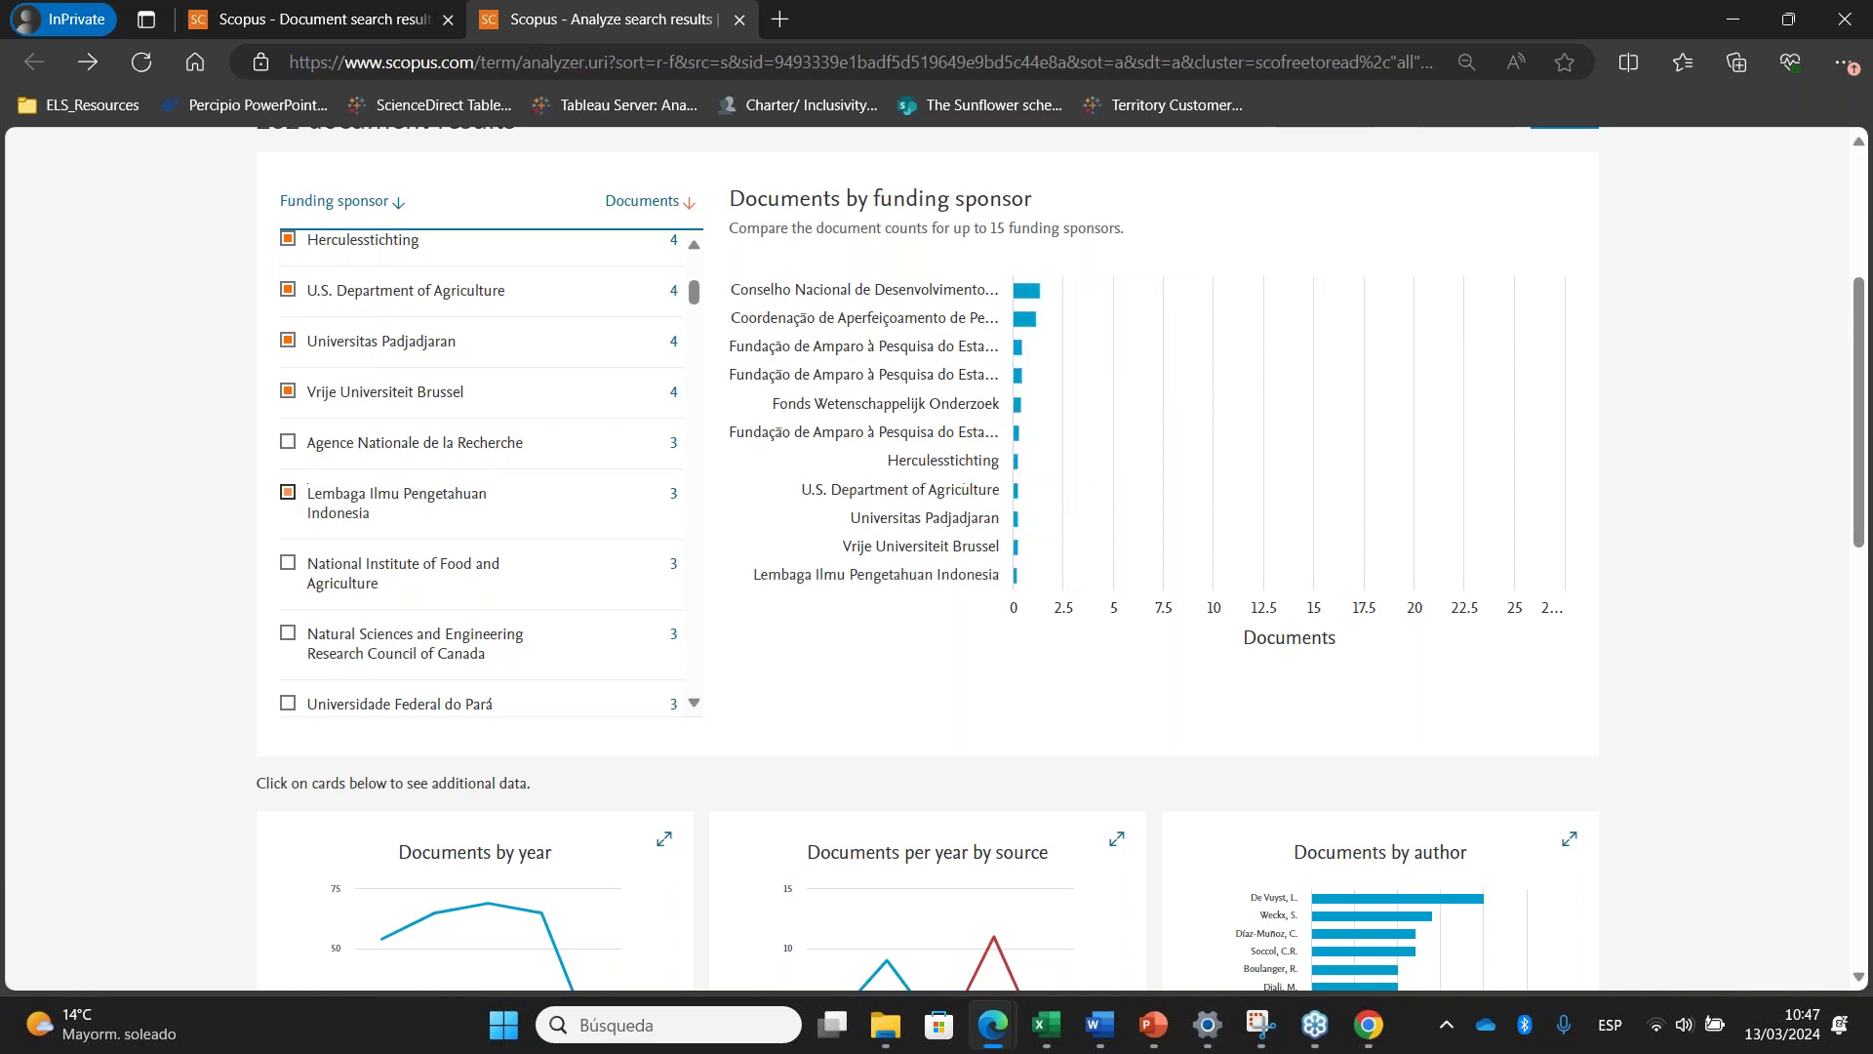
pyautogui.click(287, 444)
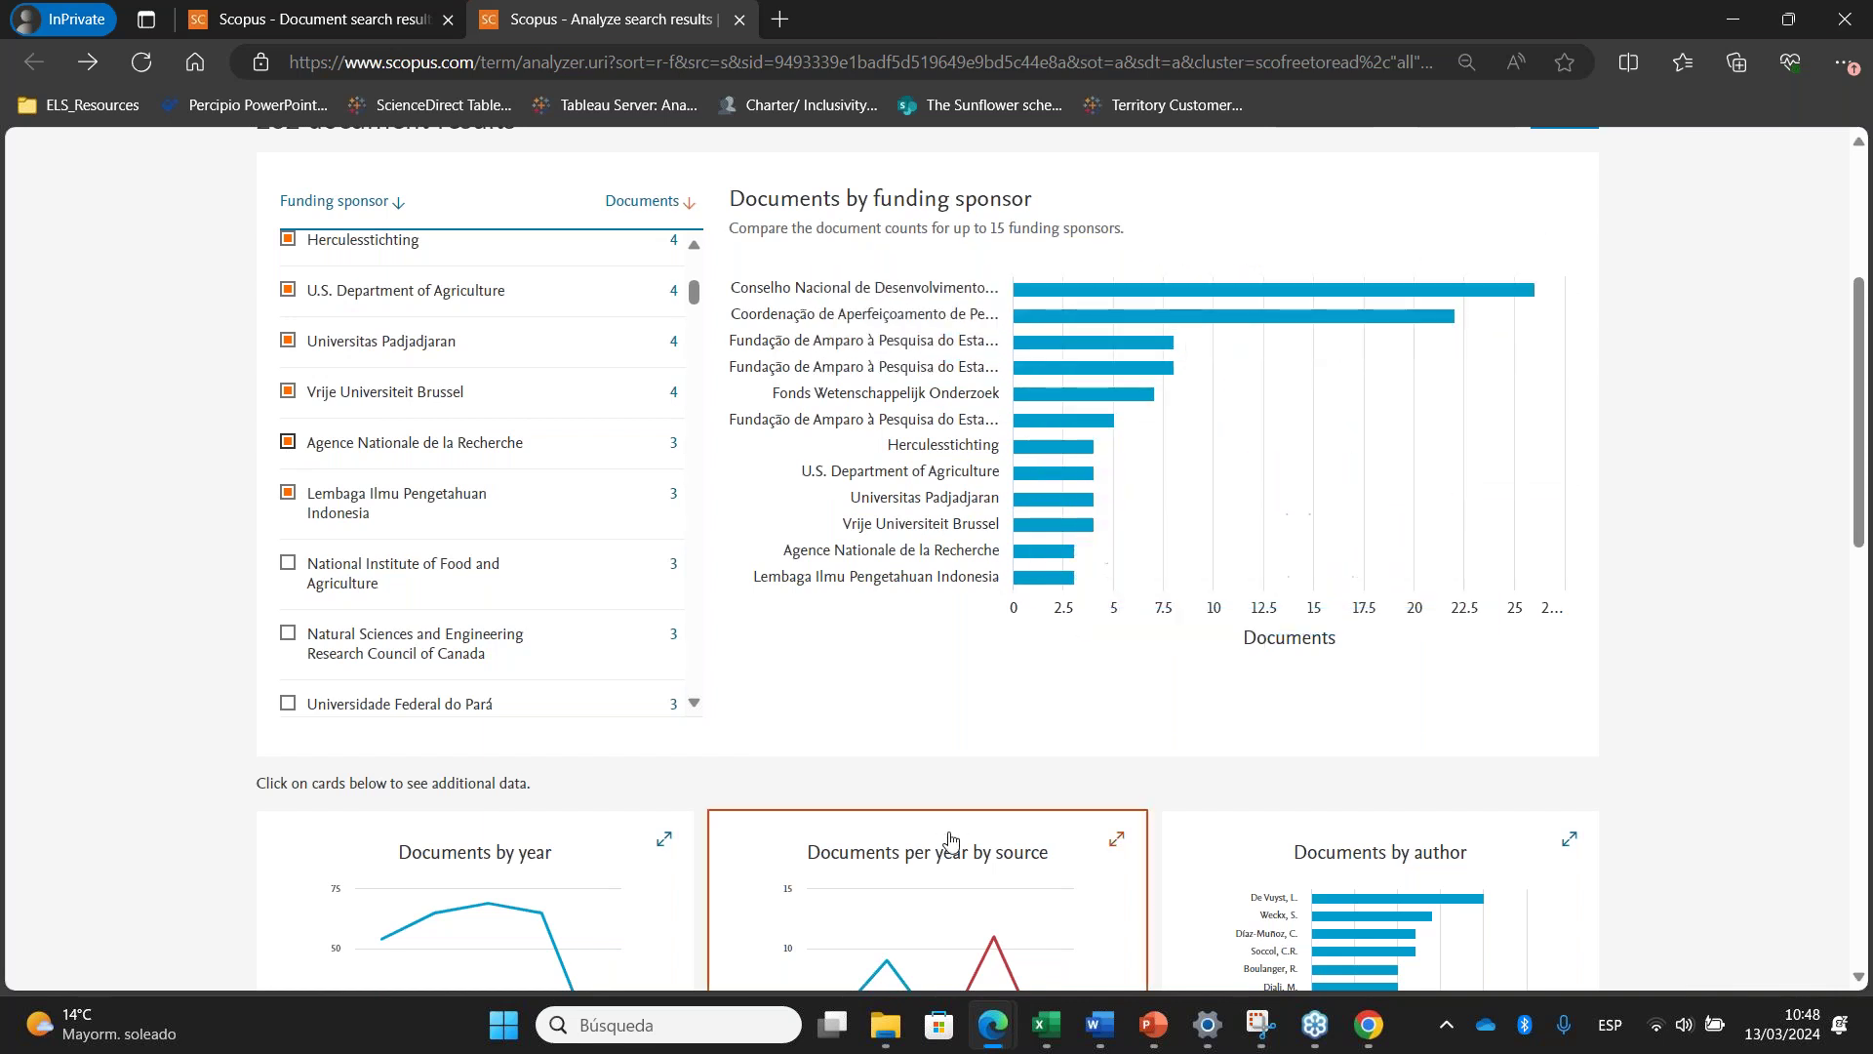
# Review the updated sponsor chart and reopen the documents by subject area analysis from the additional data cards
pyautogui.scroll(4, 1766, 212)
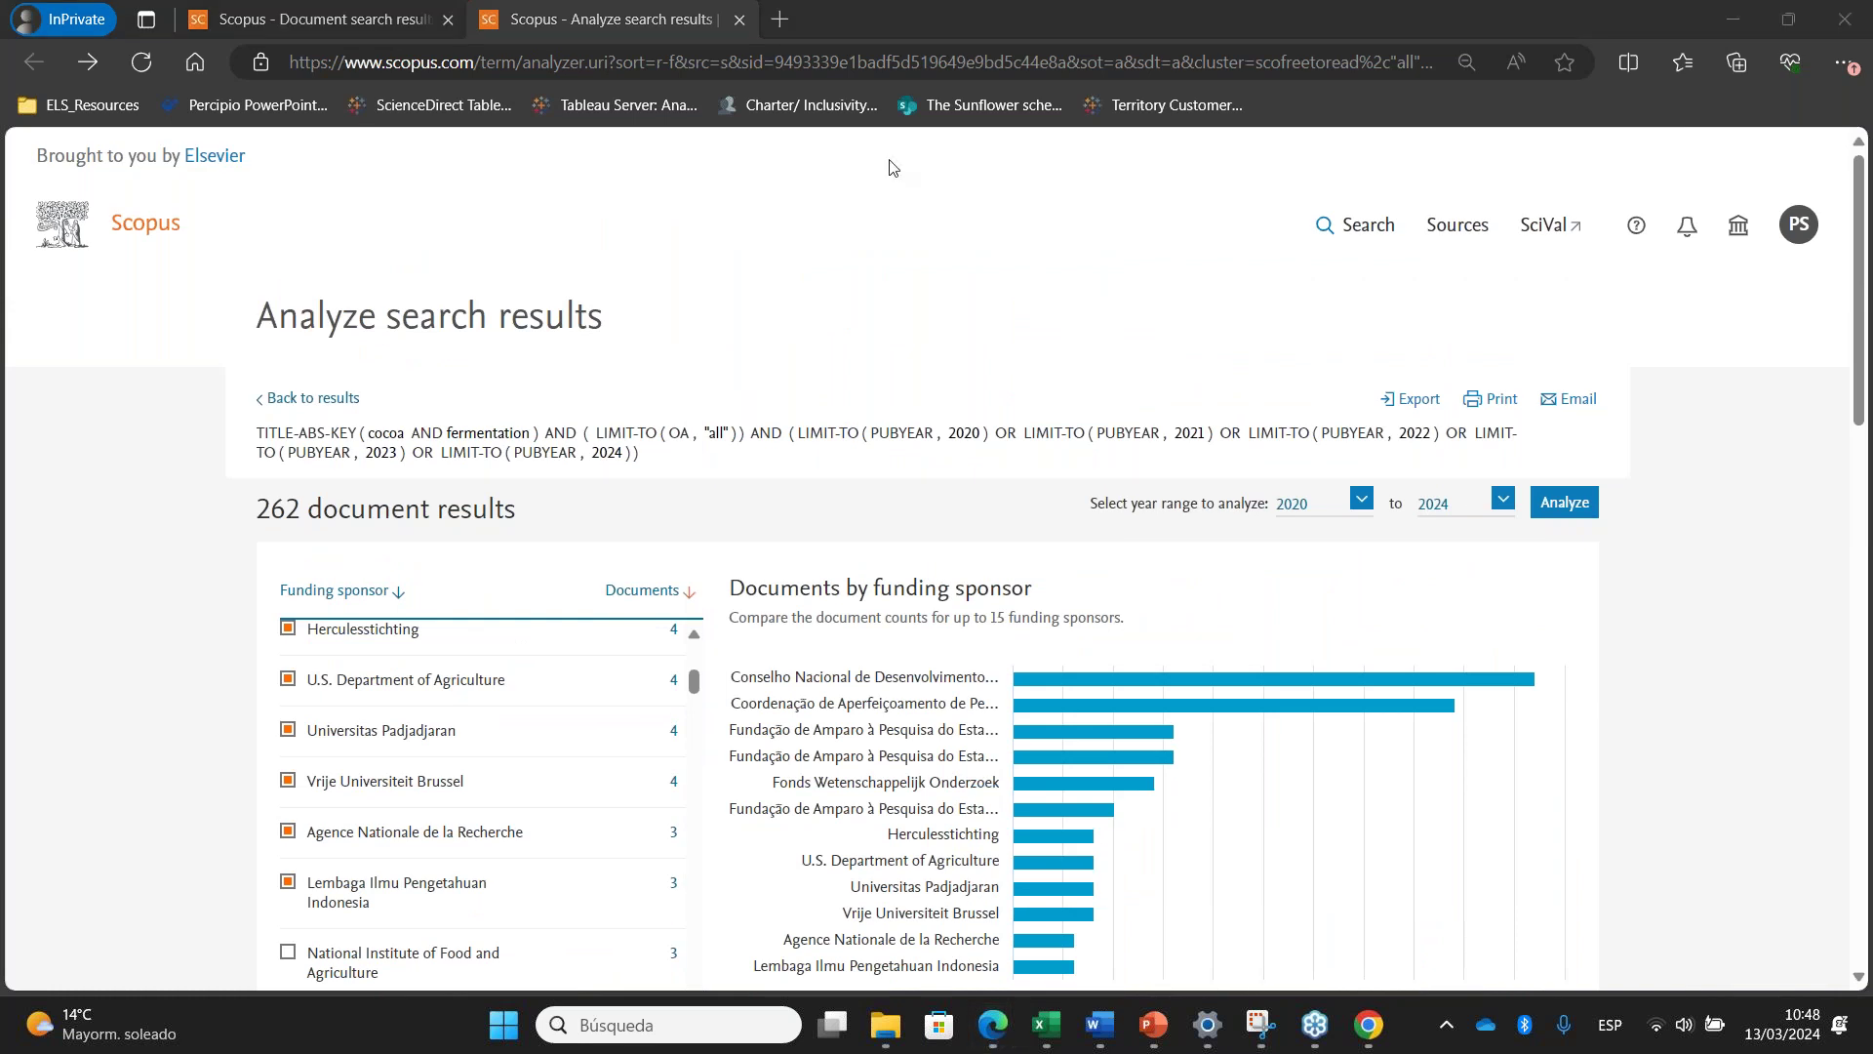
pyautogui.scroll(-5, 1358, 732)
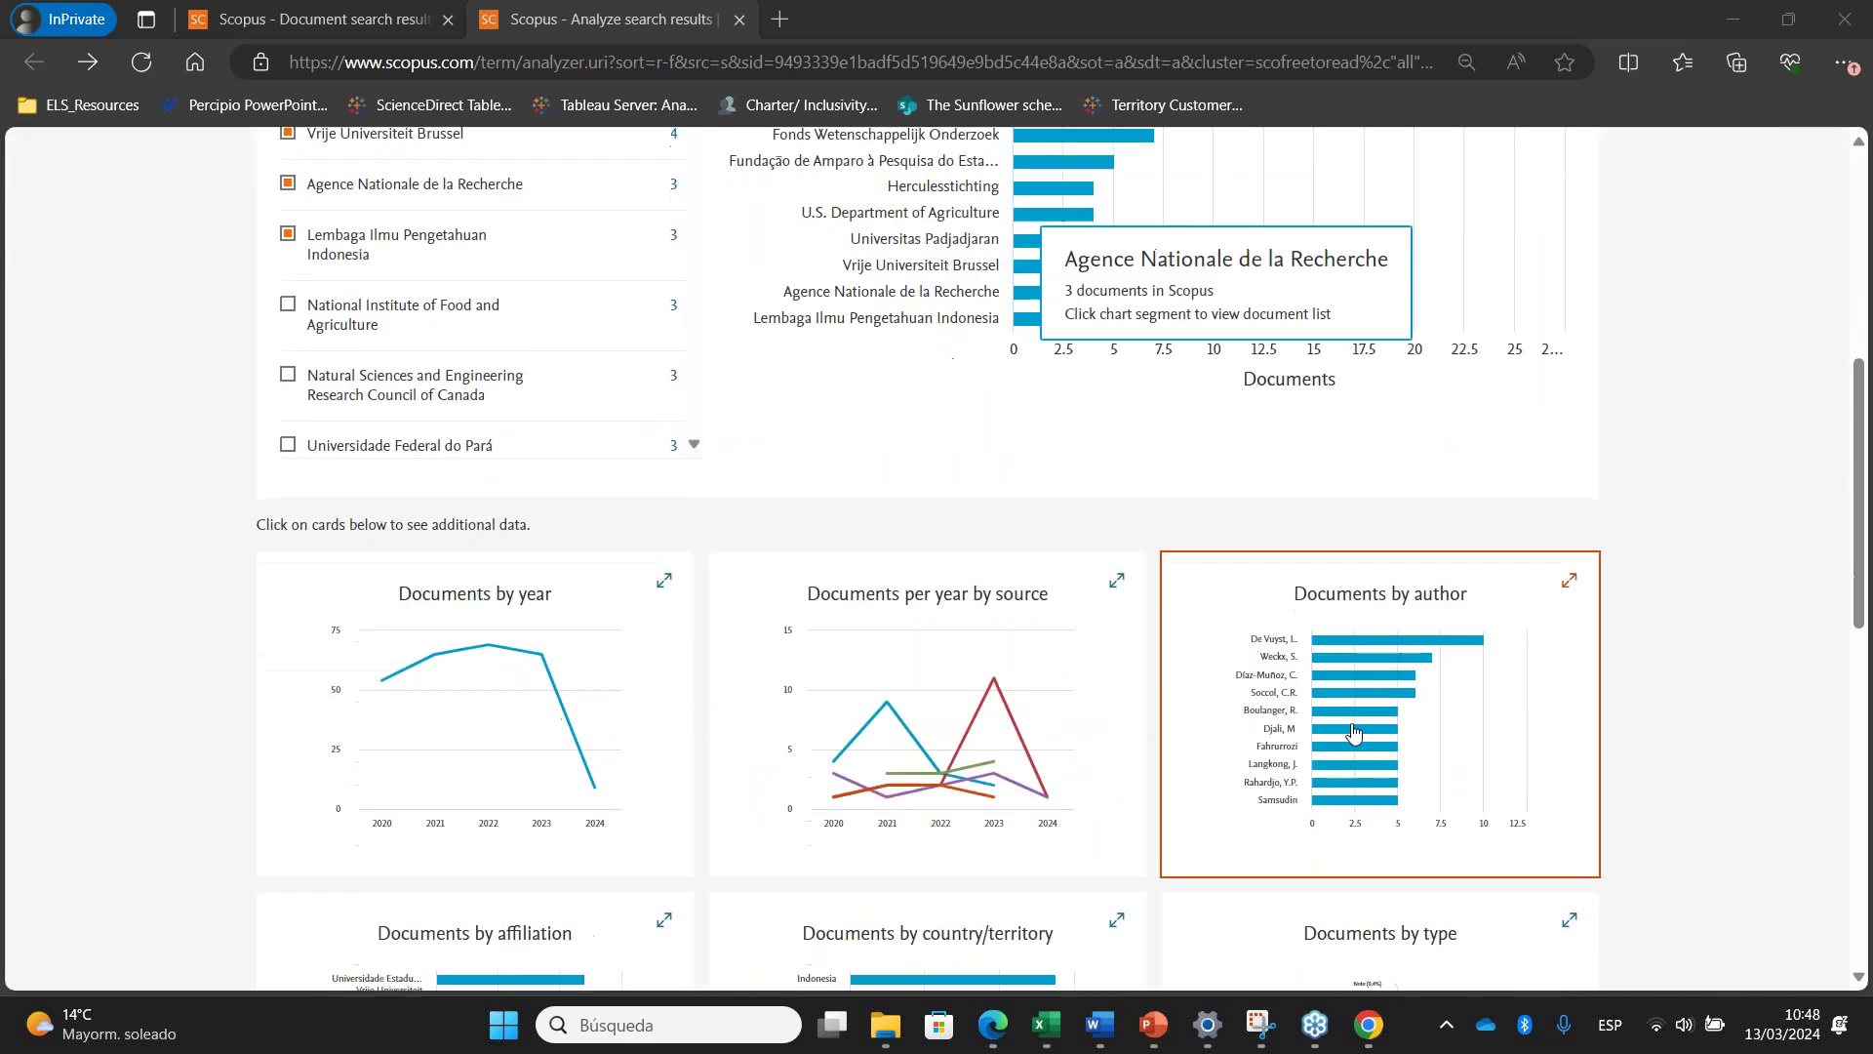
pyautogui.scroll(-3, 1353, 732)
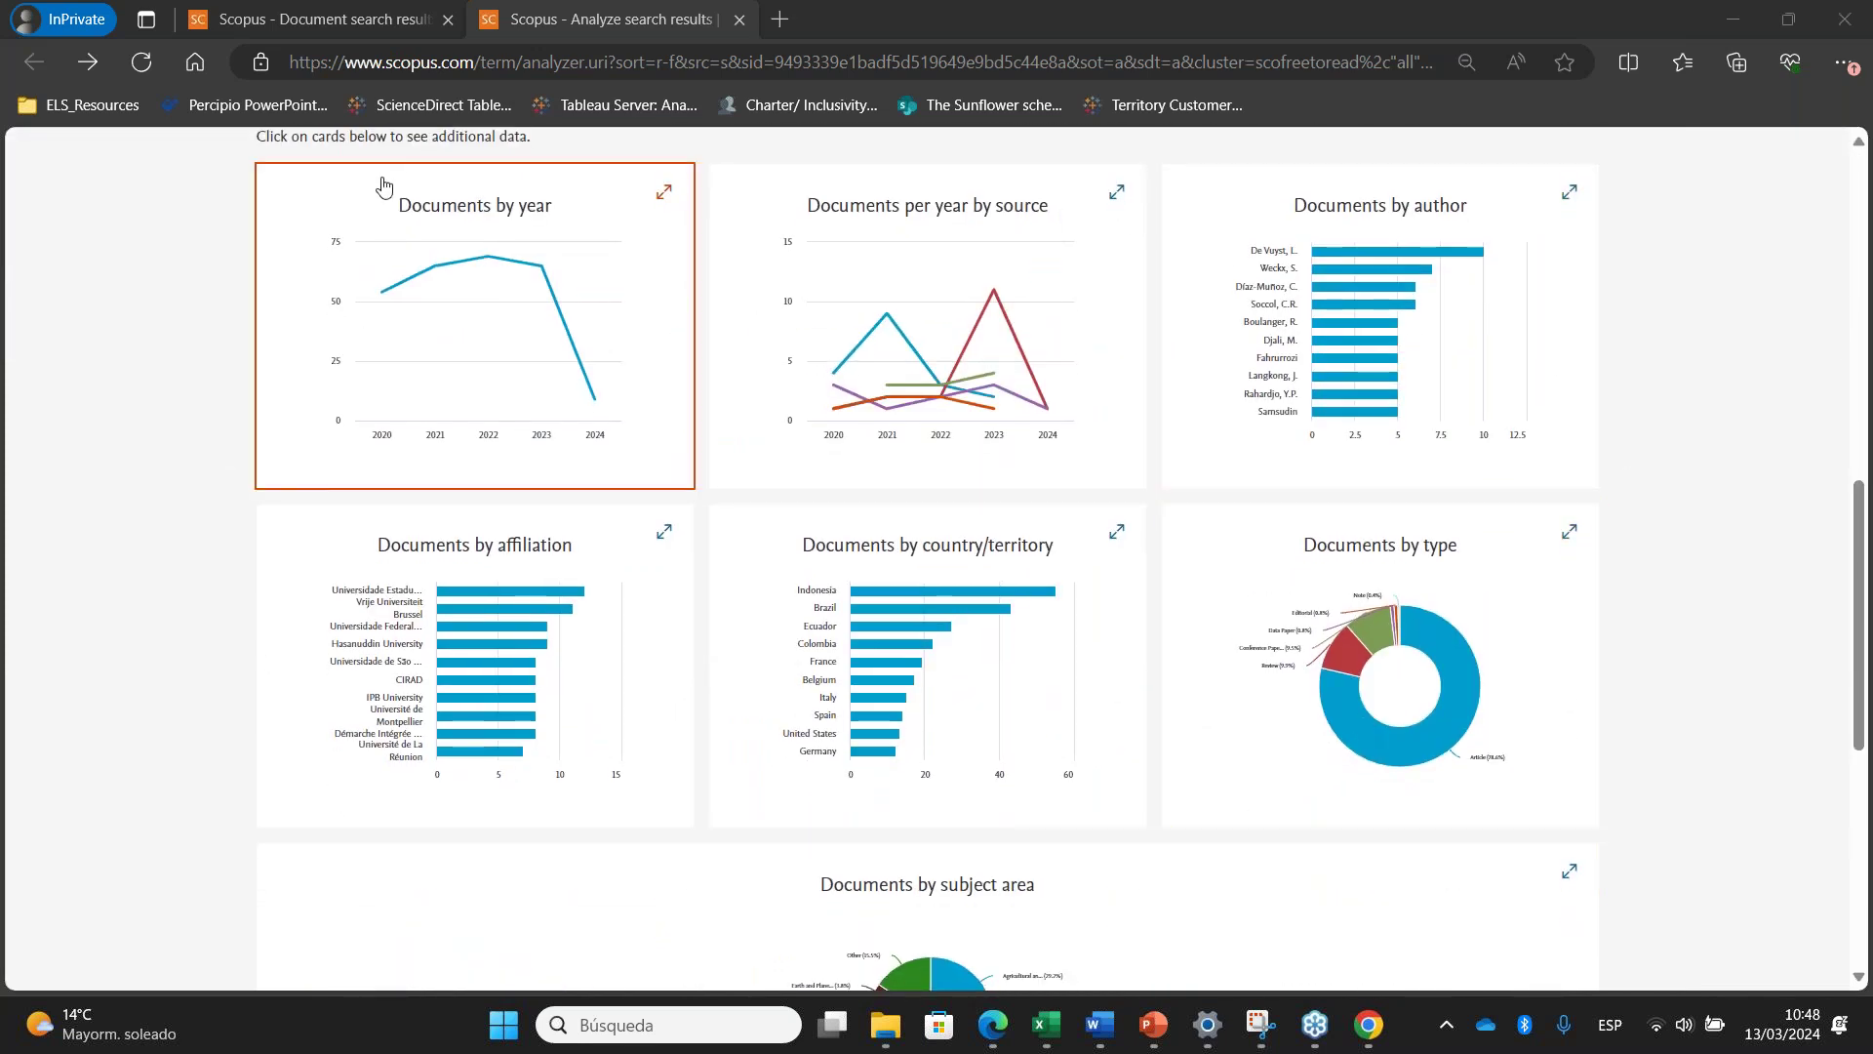
pyautogui.click(382, 190)
pyautogui.scroll(-5, 1439, 778)
pyautogui.scroll(-5, 1380, 722)
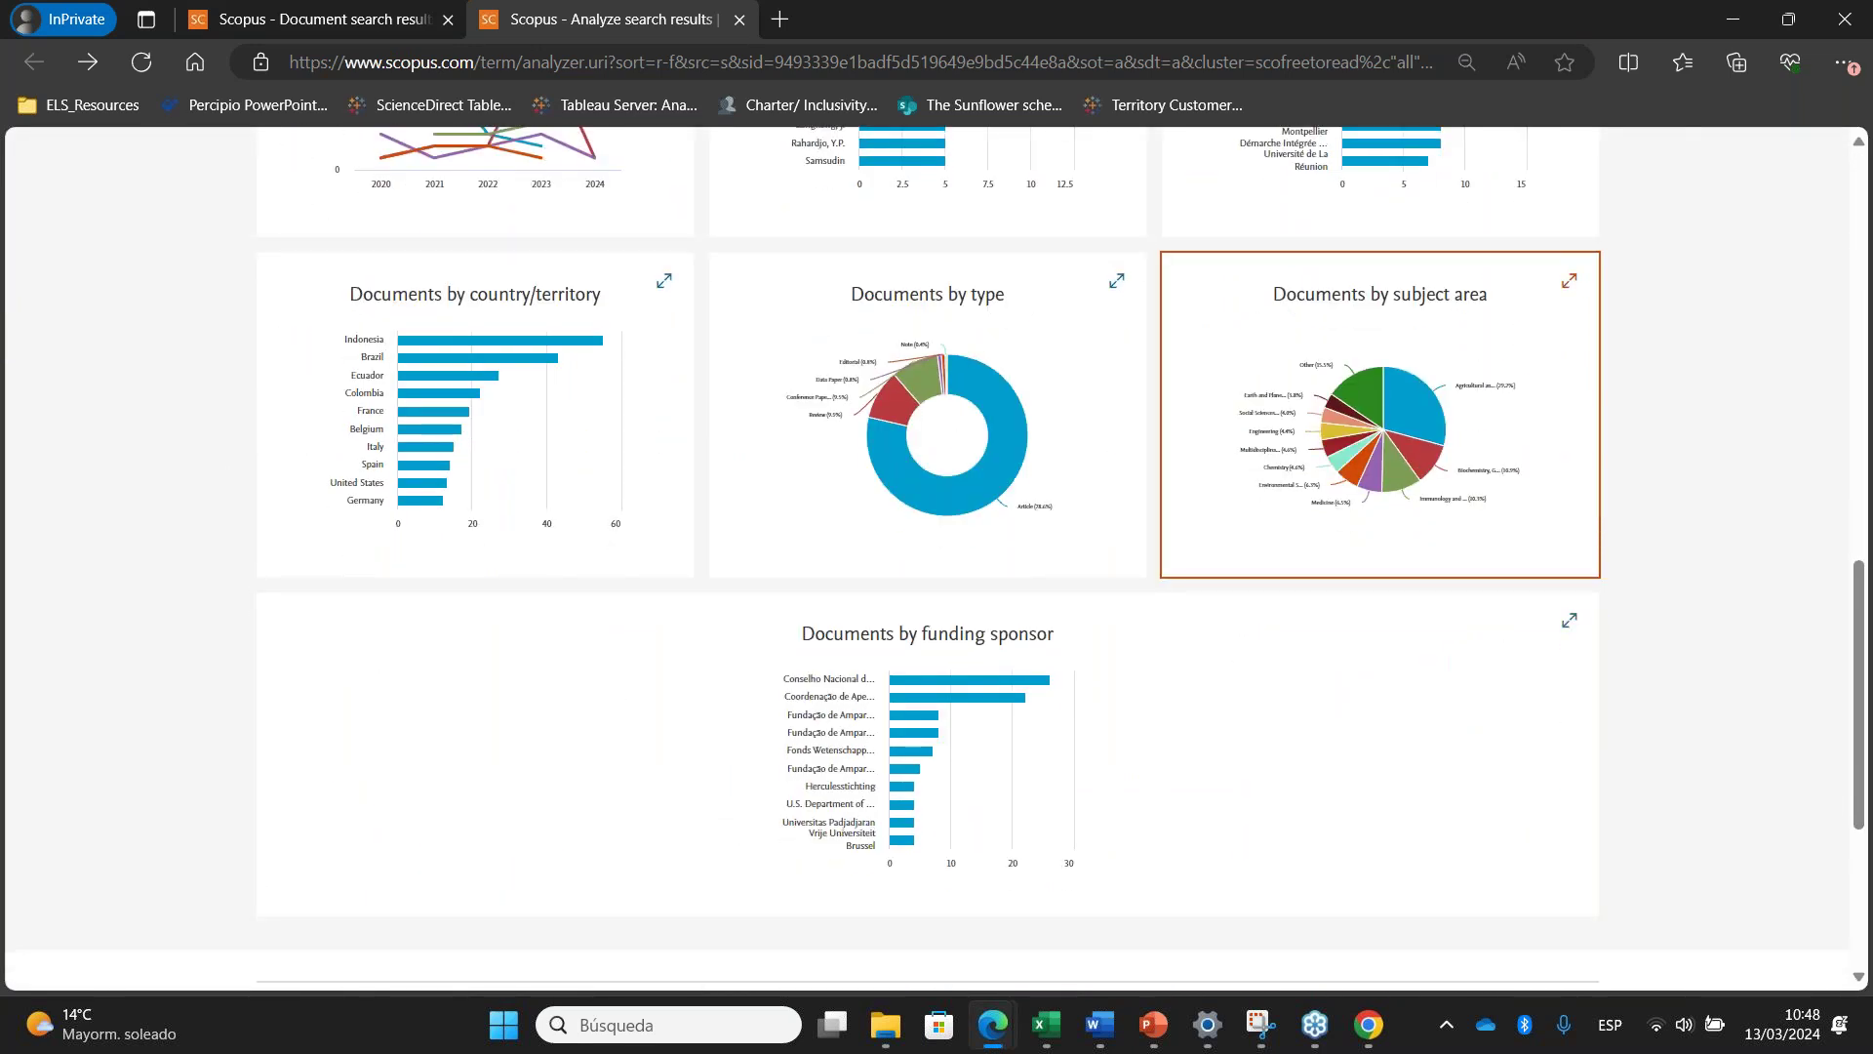
pyautogui.click(1379, 419)
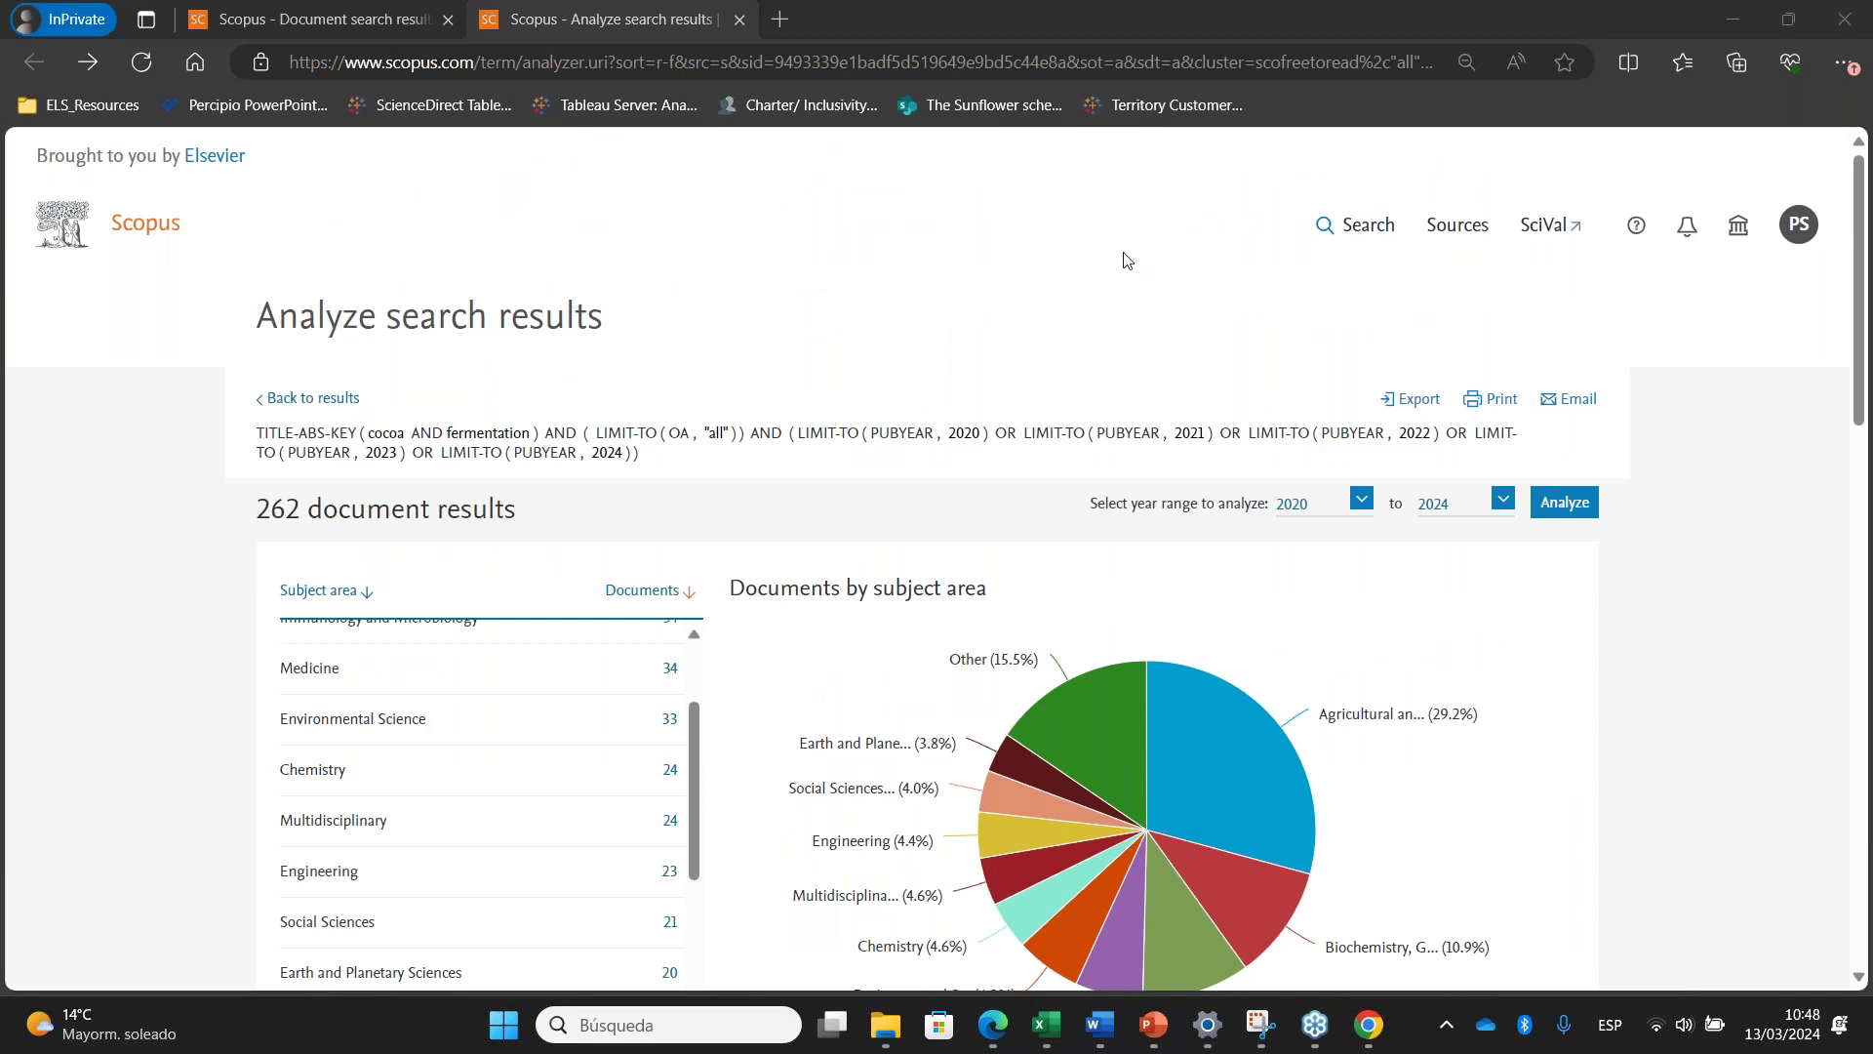
# Export the documents by subject area data to a CSV file
pyautogui.scroll(-3, 1126, 259)
pyautogui.scroll(3, 1122, 260)
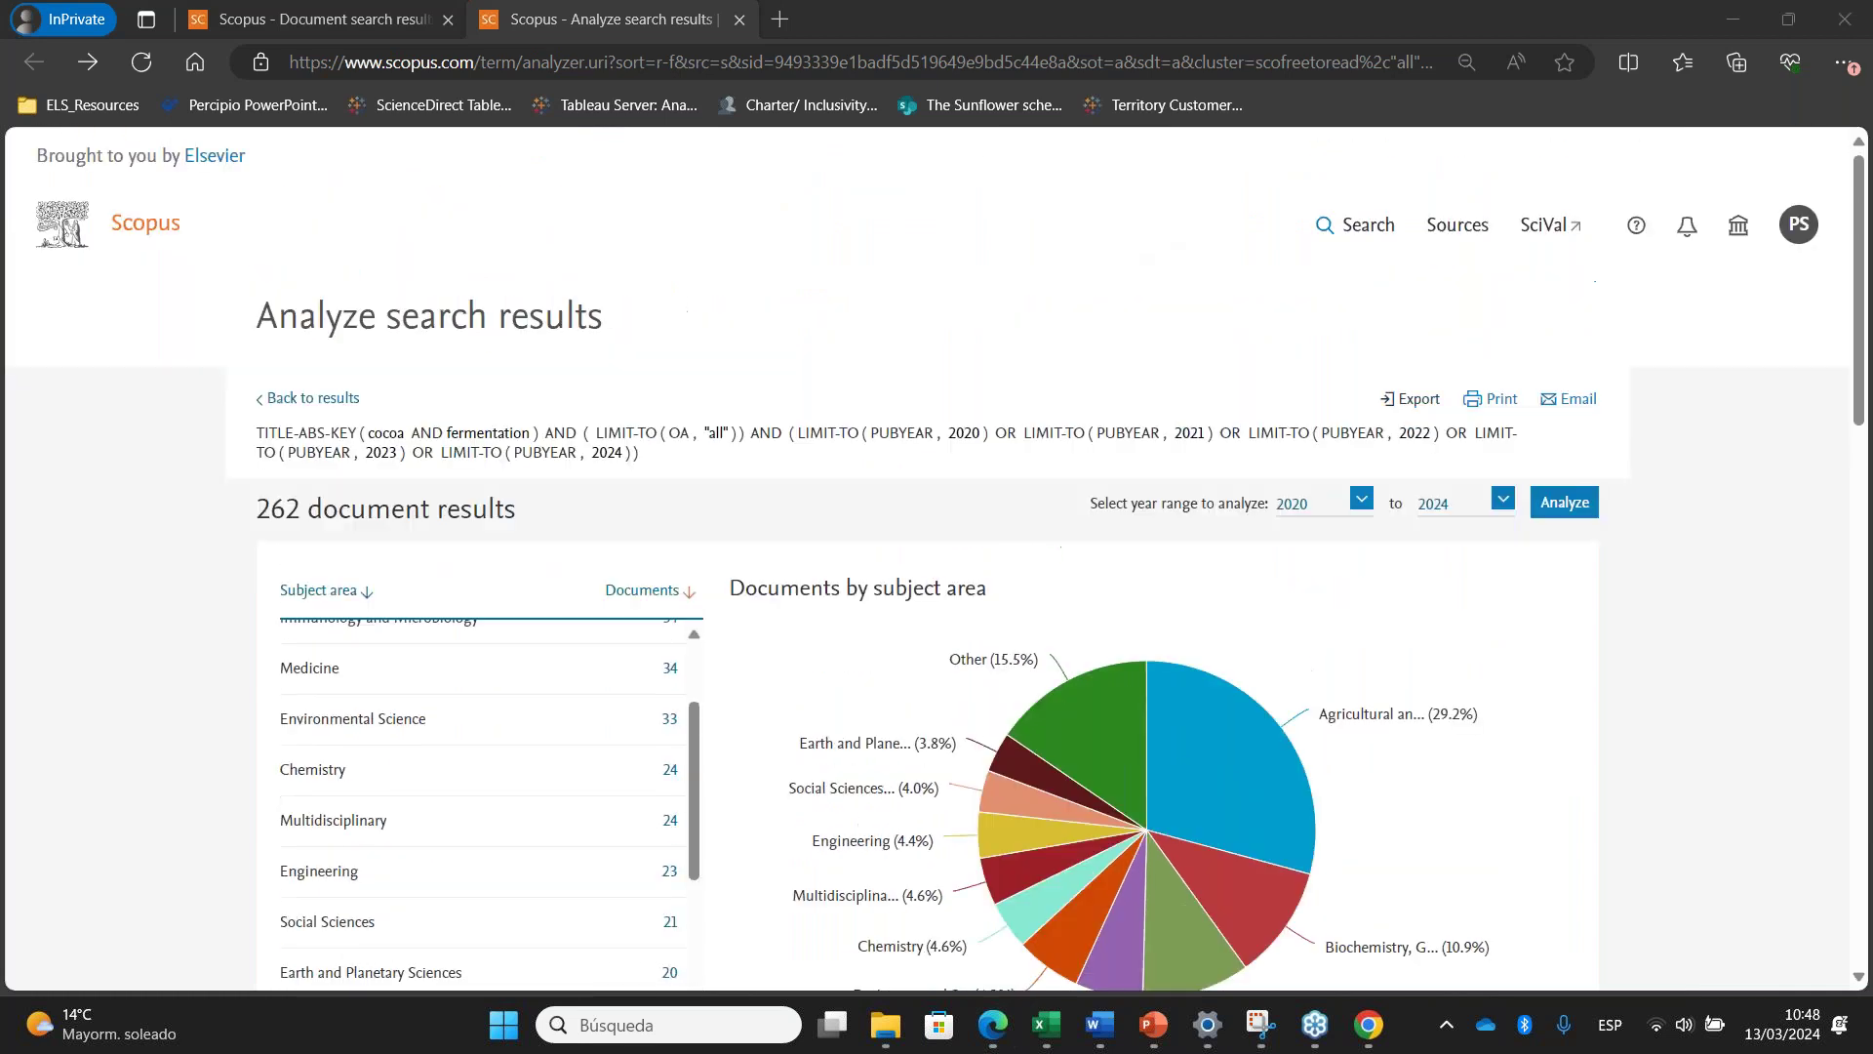
pyautogui.click(1421, 408)
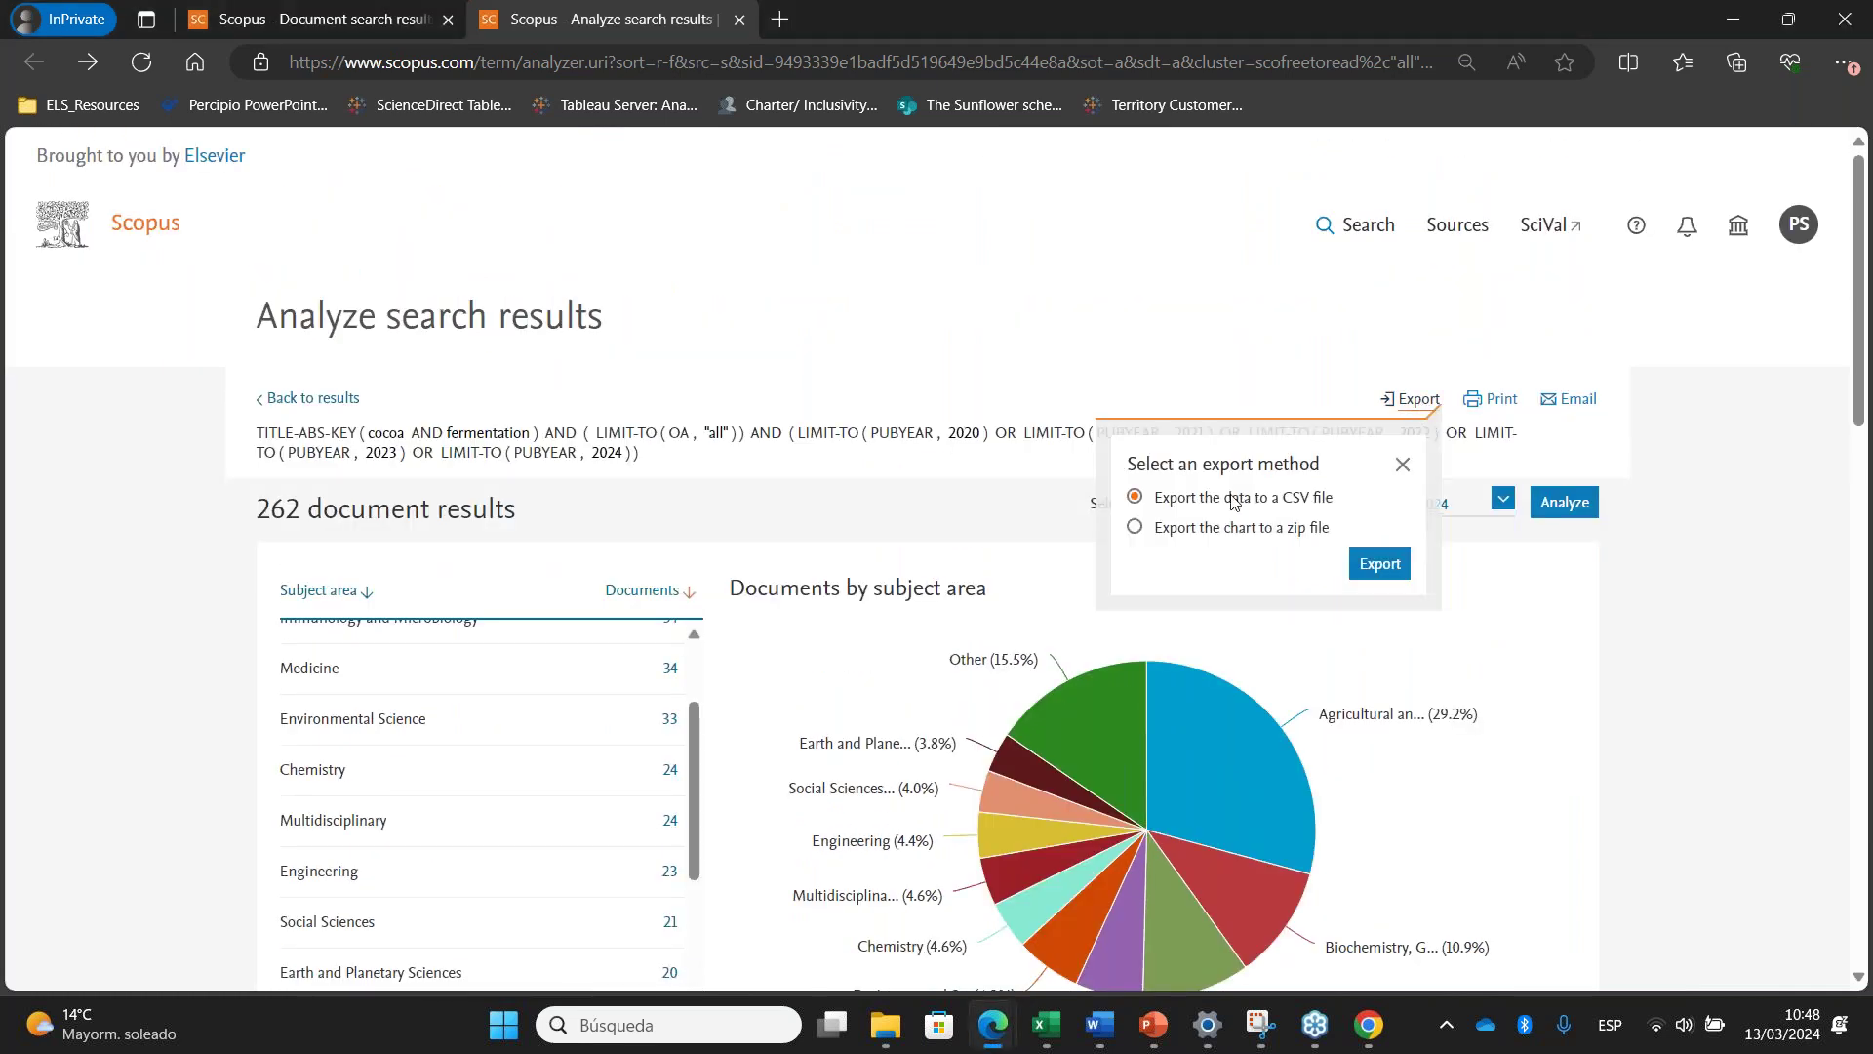
pyautogui.click(1380, 563)
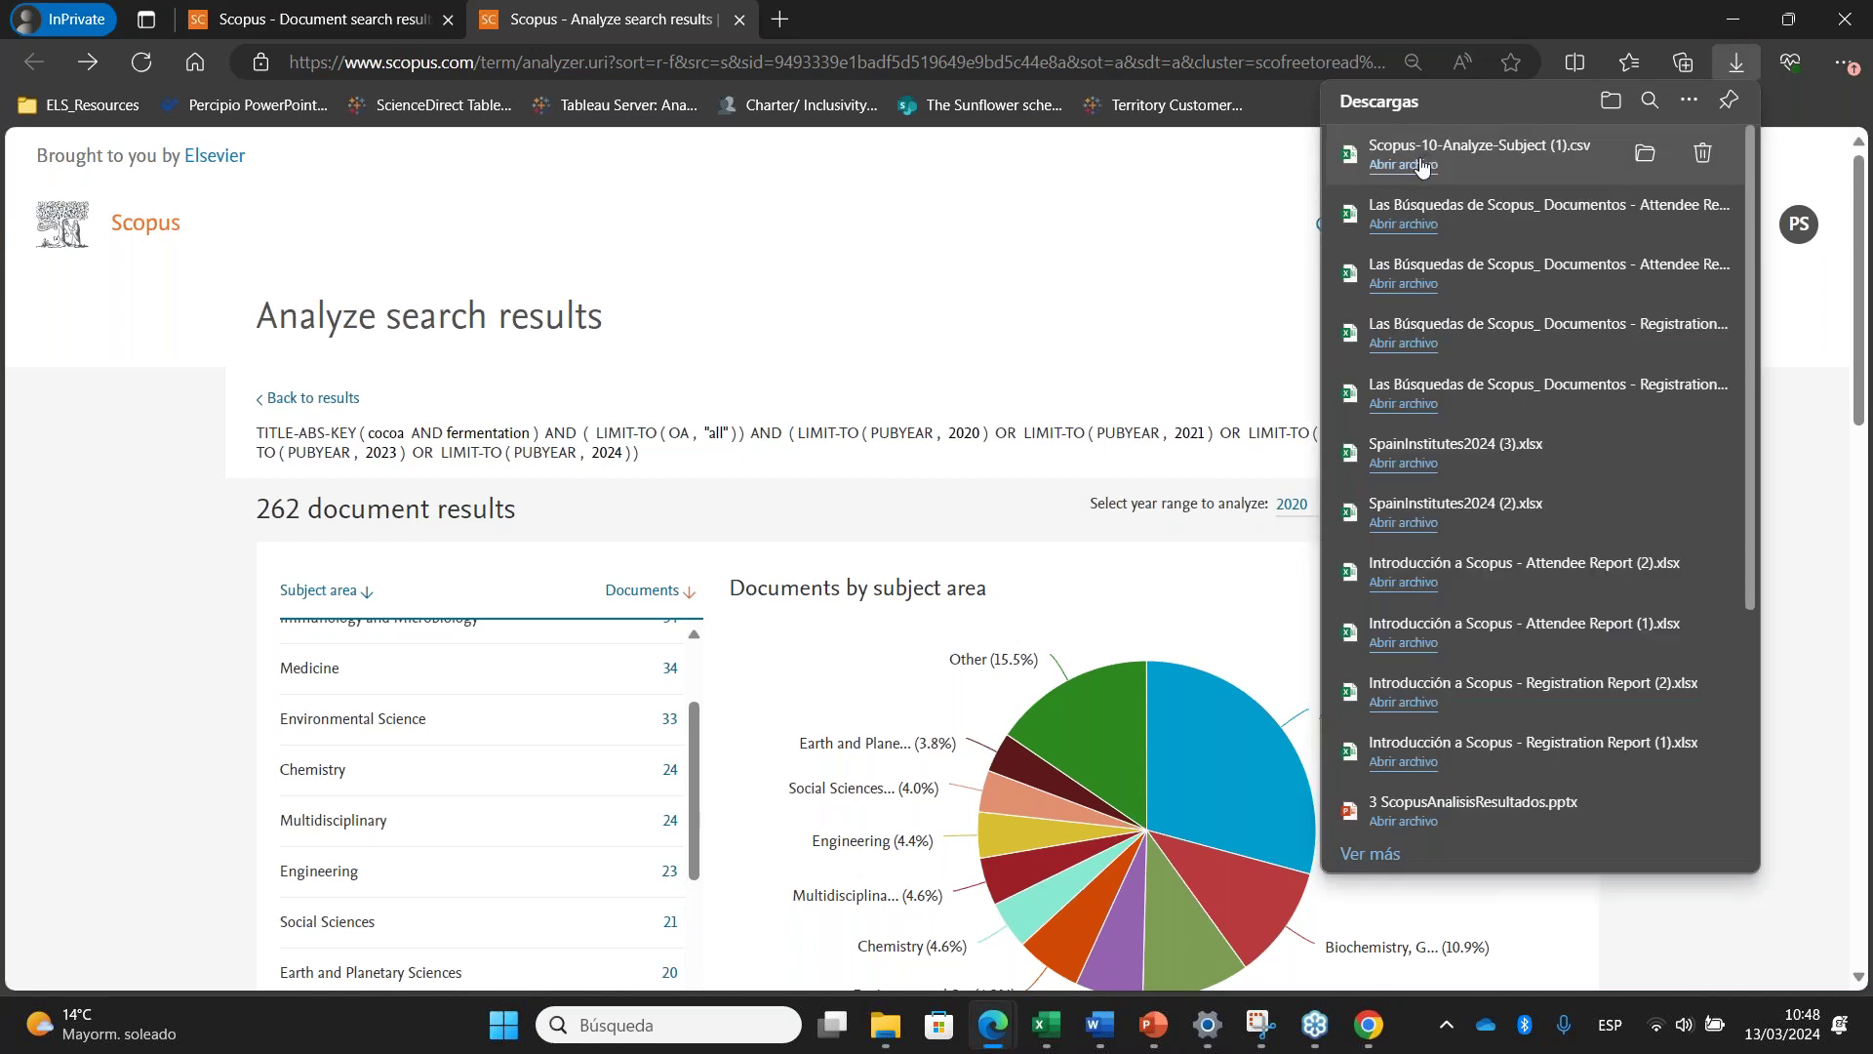
# Open the downloaded Scopus-10-Analyze-Subject (1).csv file in Excel
pyautogui.click(1422, 166)
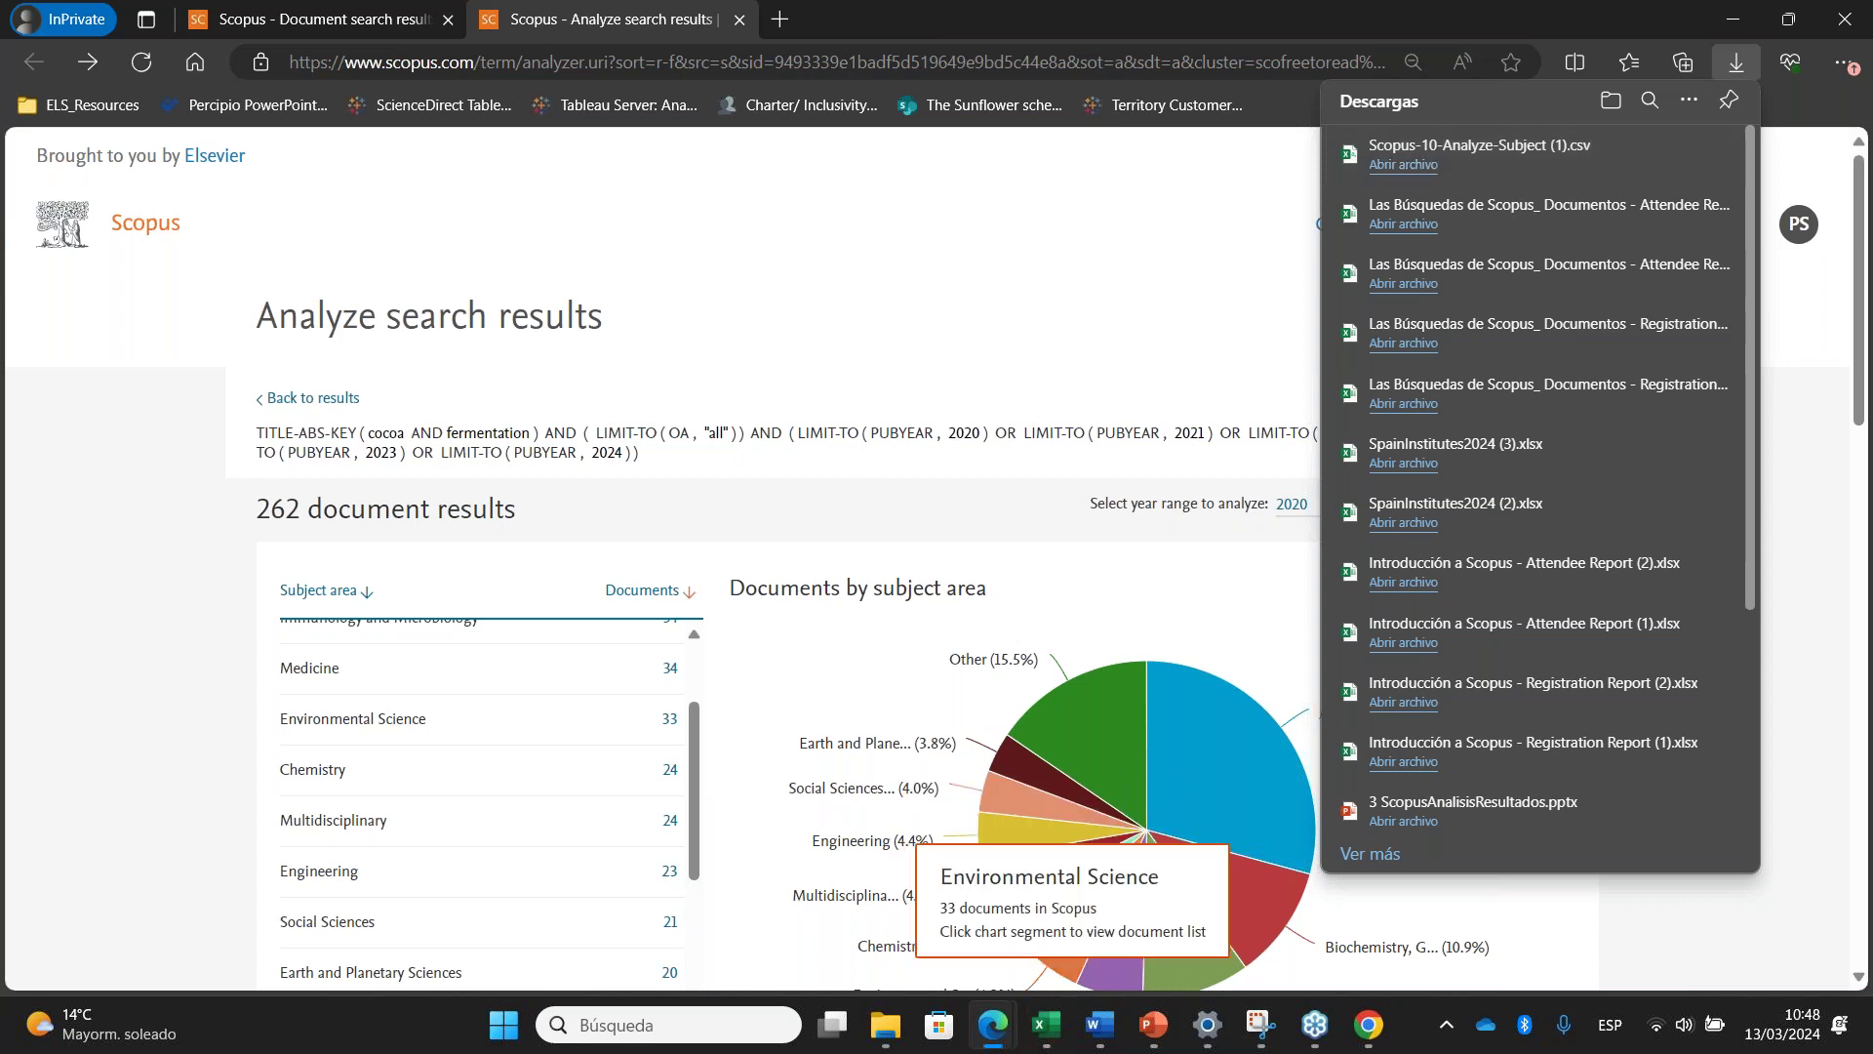
pyautogui.moveTo(1044, 1025)
pyautogui.click(1561, 883)
pyautogui.click(1067, 552)
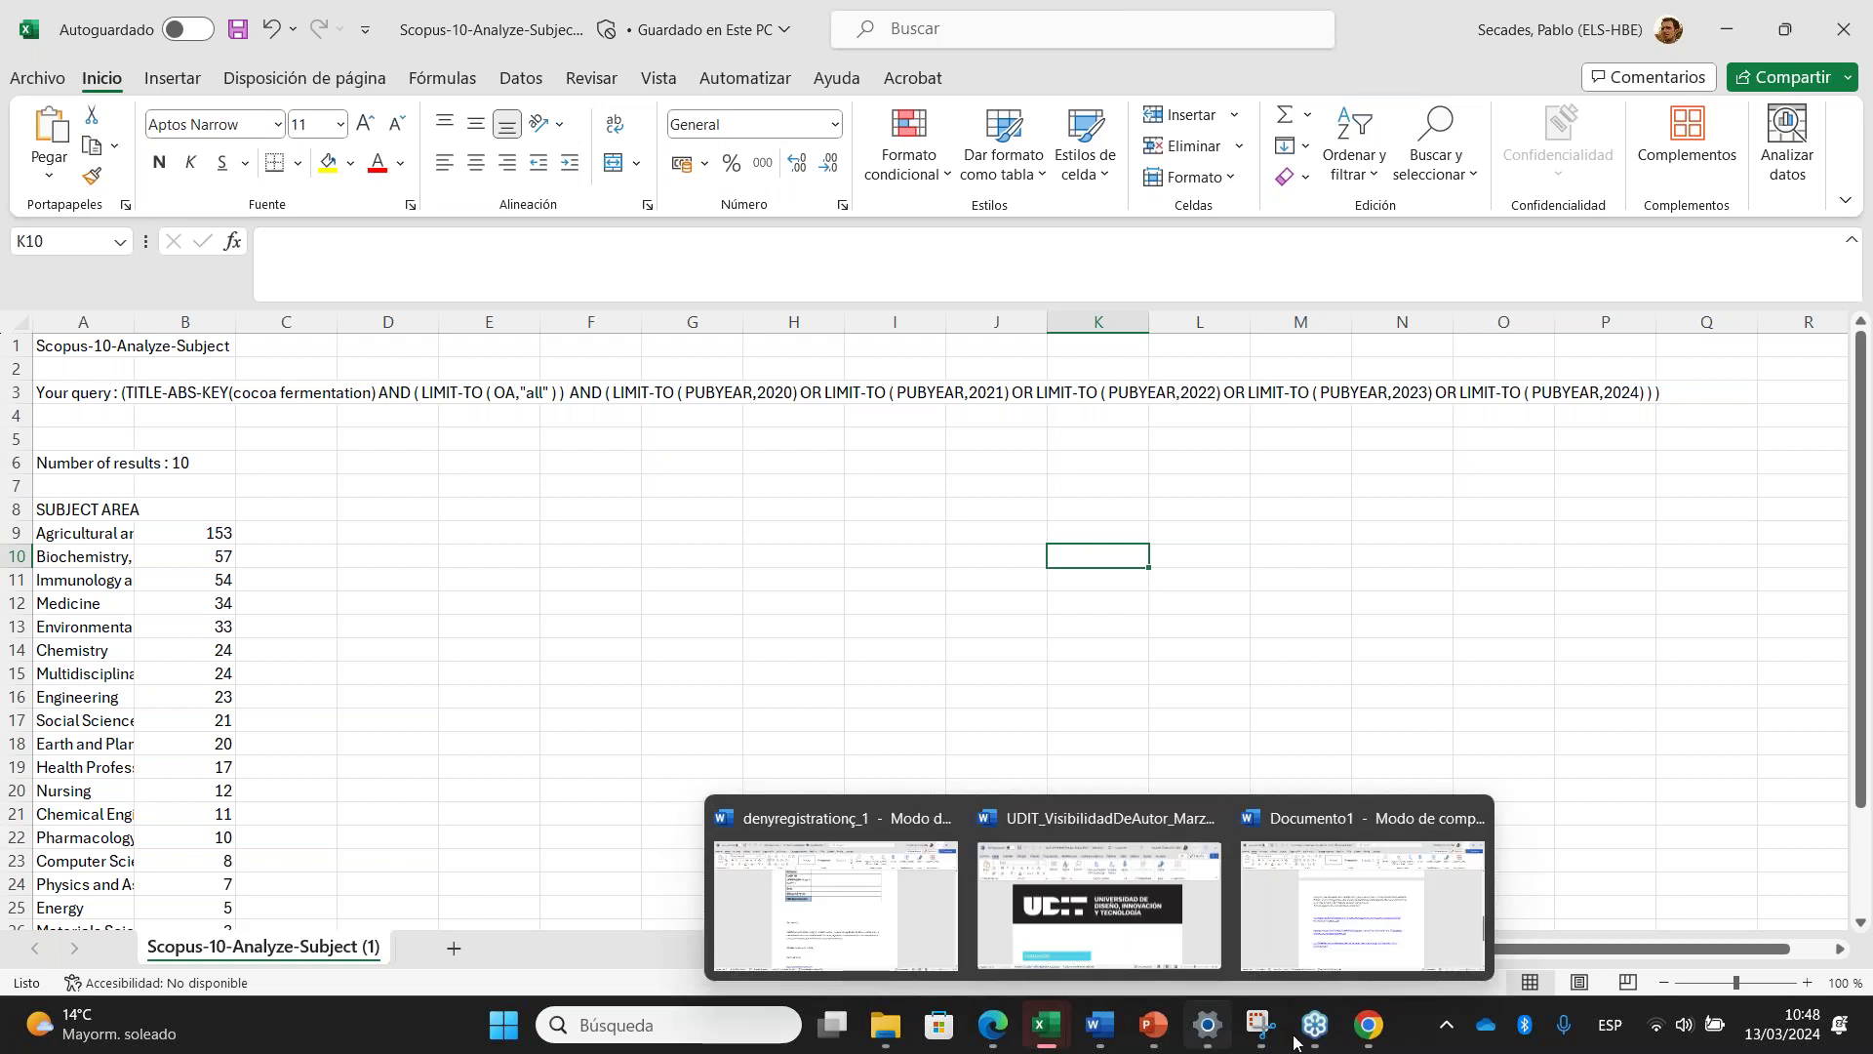
# Switch back to Edge, show the exported CSV in the Downloads folder, and open it in Excel from there
pyautogui.moveTo(1364, 1032)
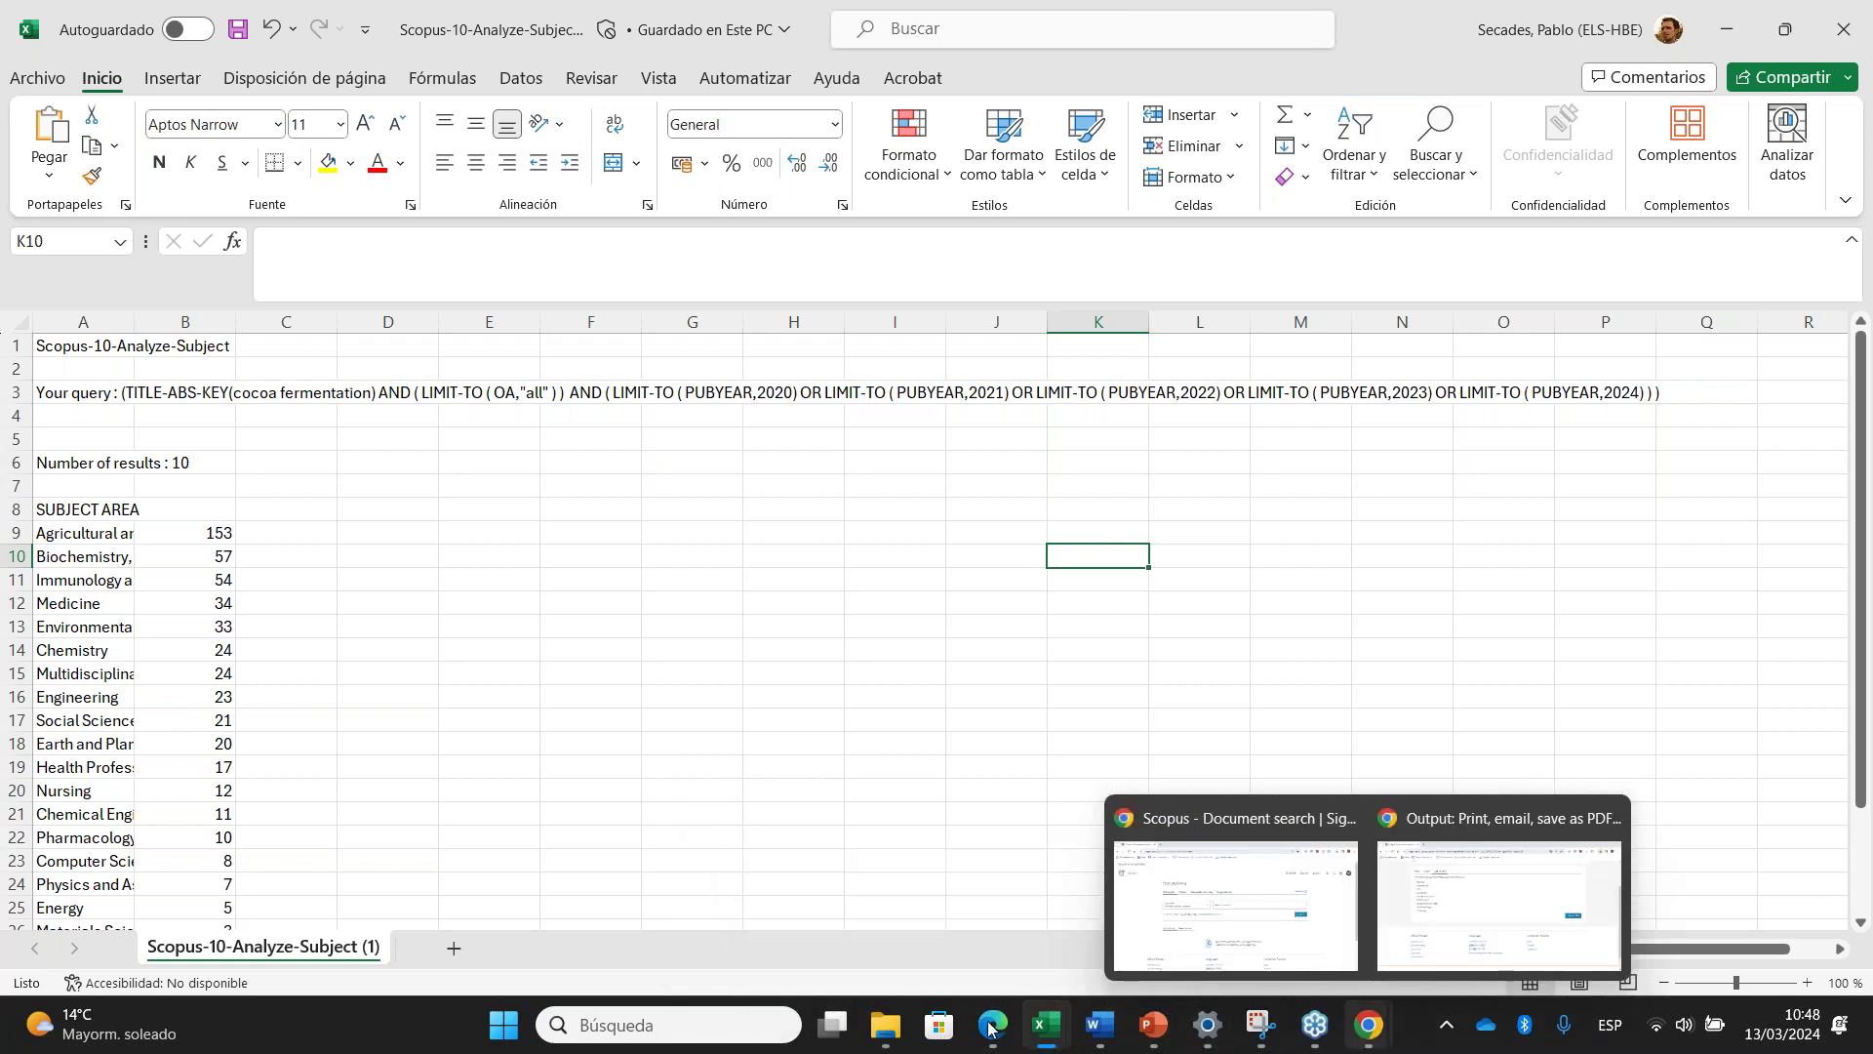
pyautogui.moveTo(994, 1024)
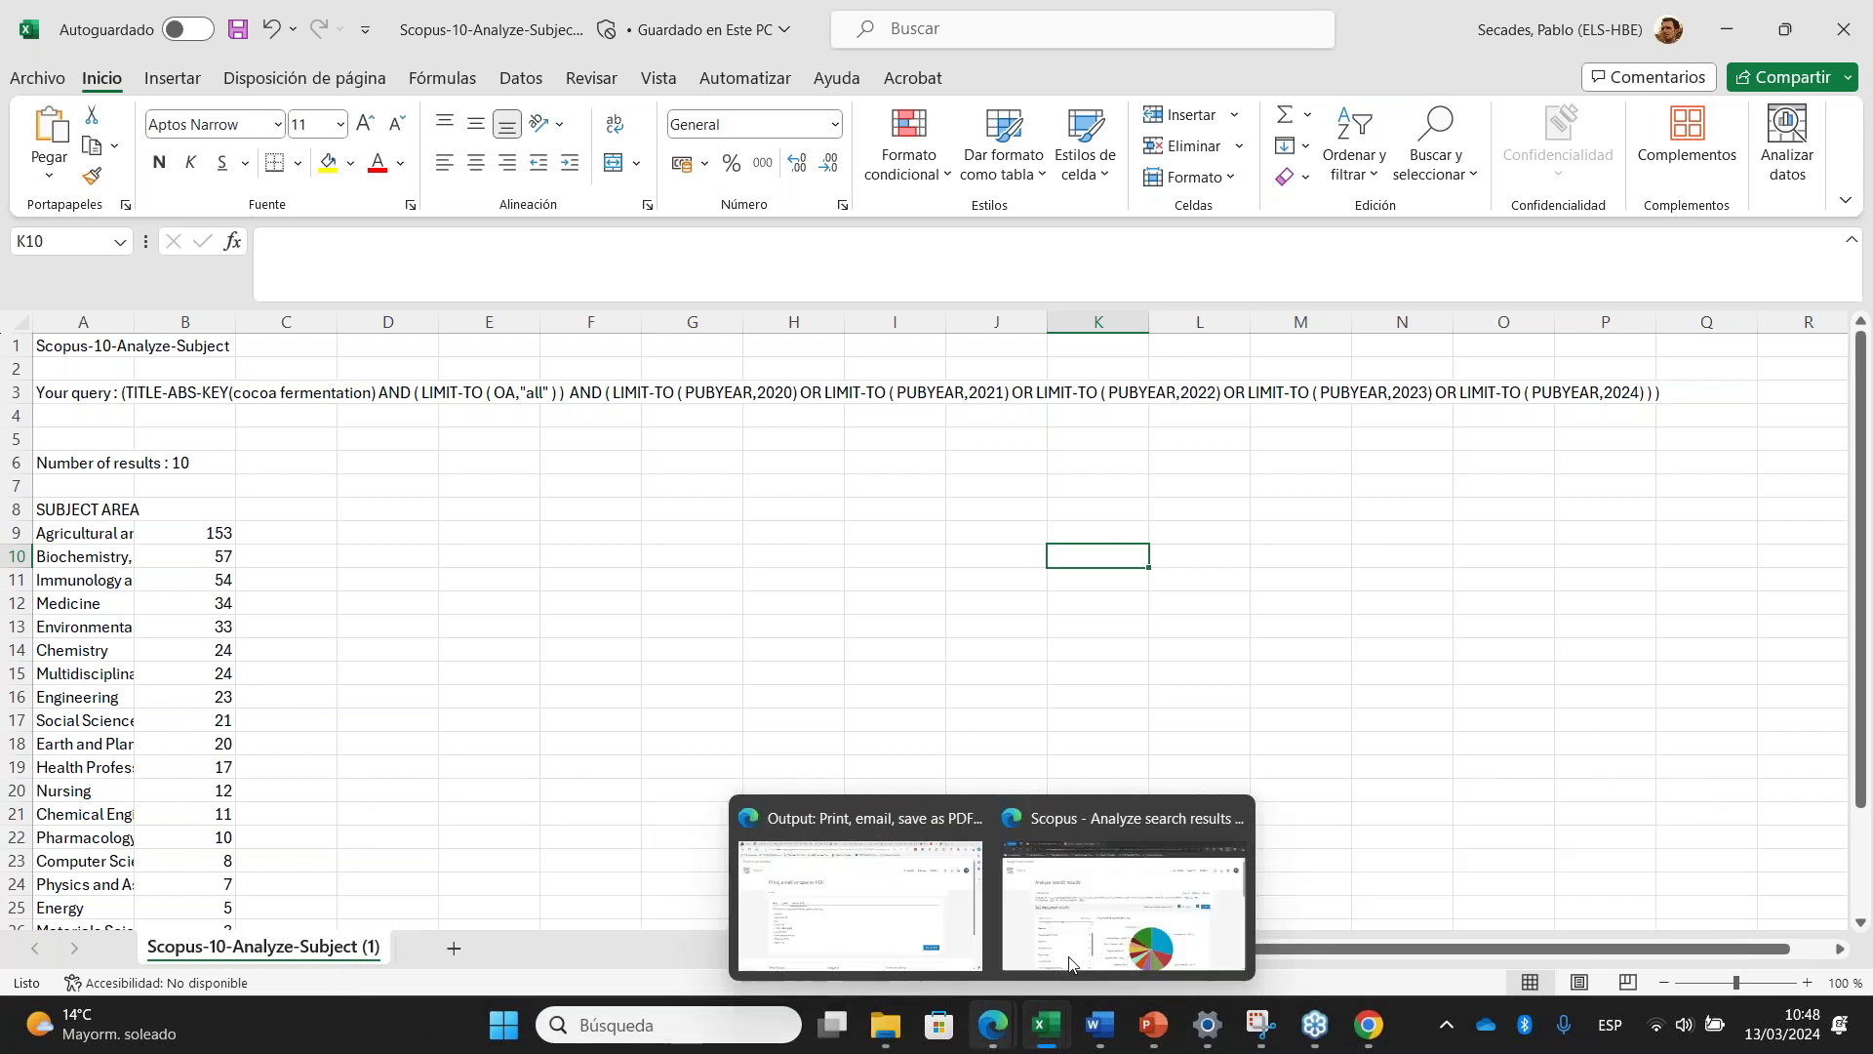
pyautogui.click(1127, 921)
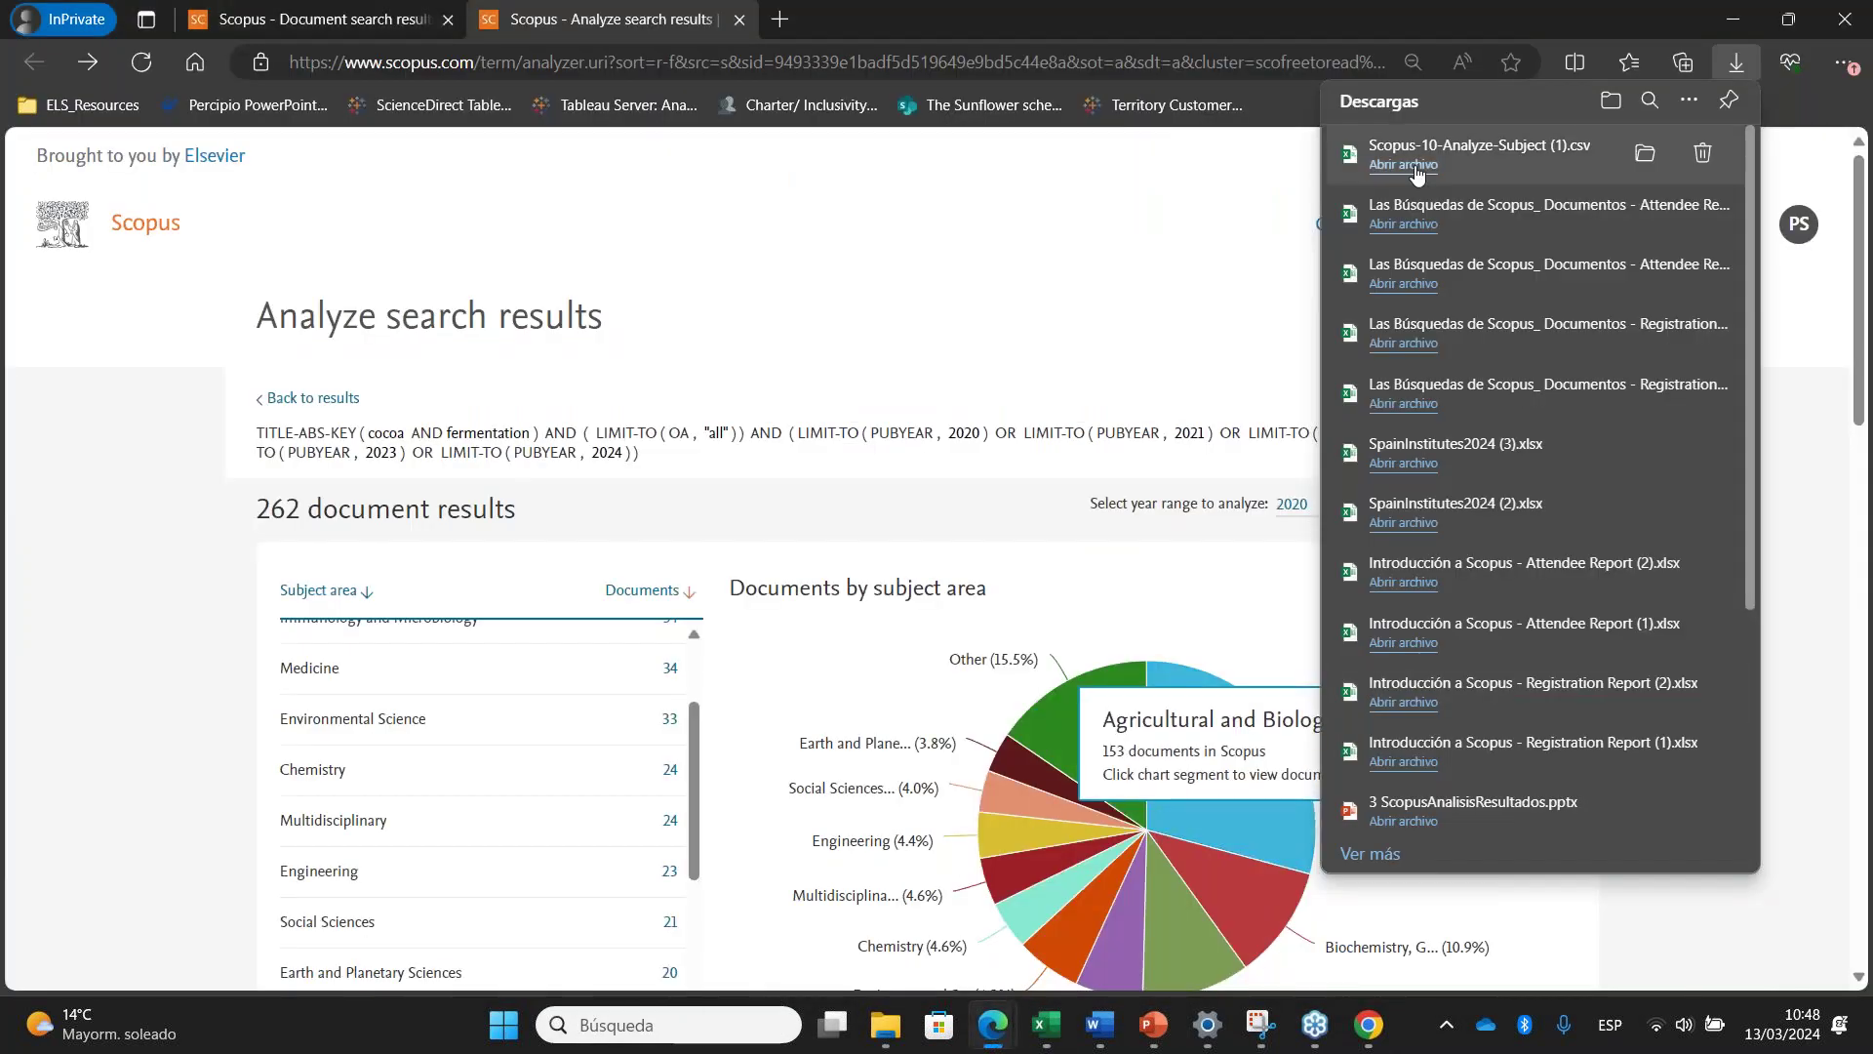
pyautogui.click(1644, 148)
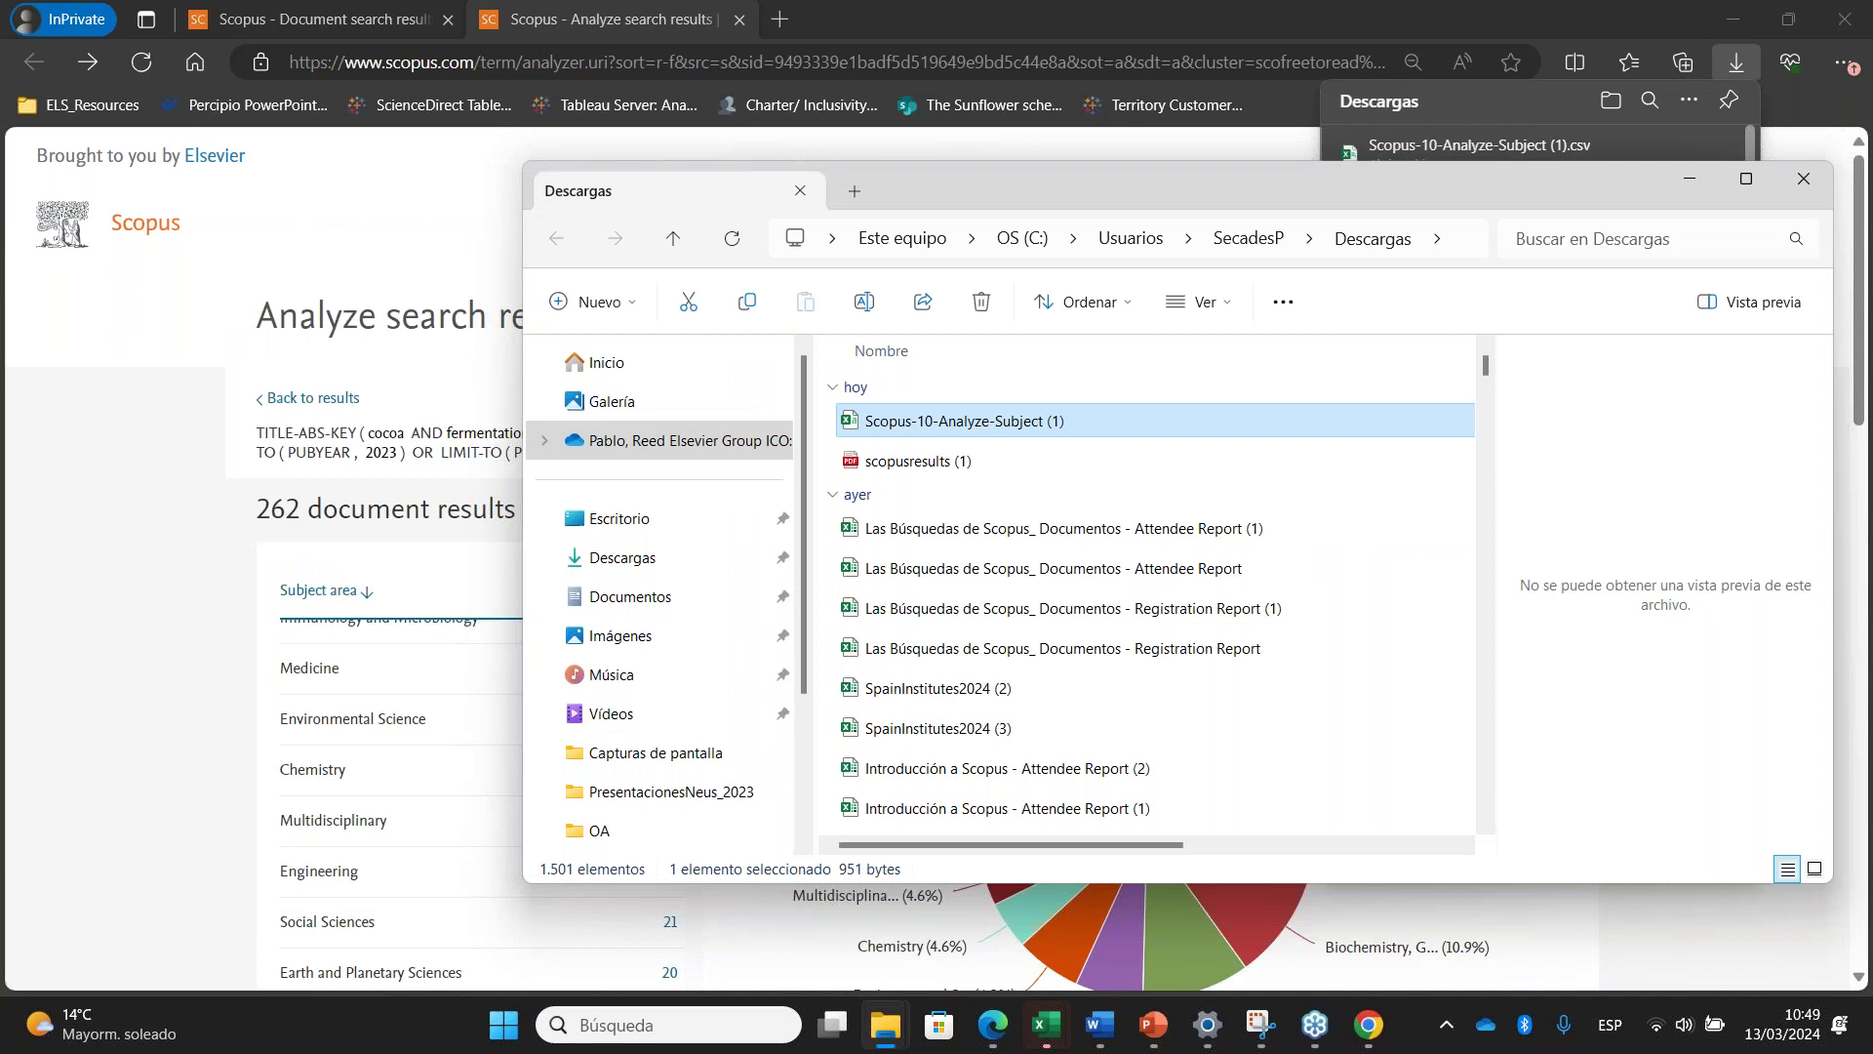
pyautogui.press('Return')
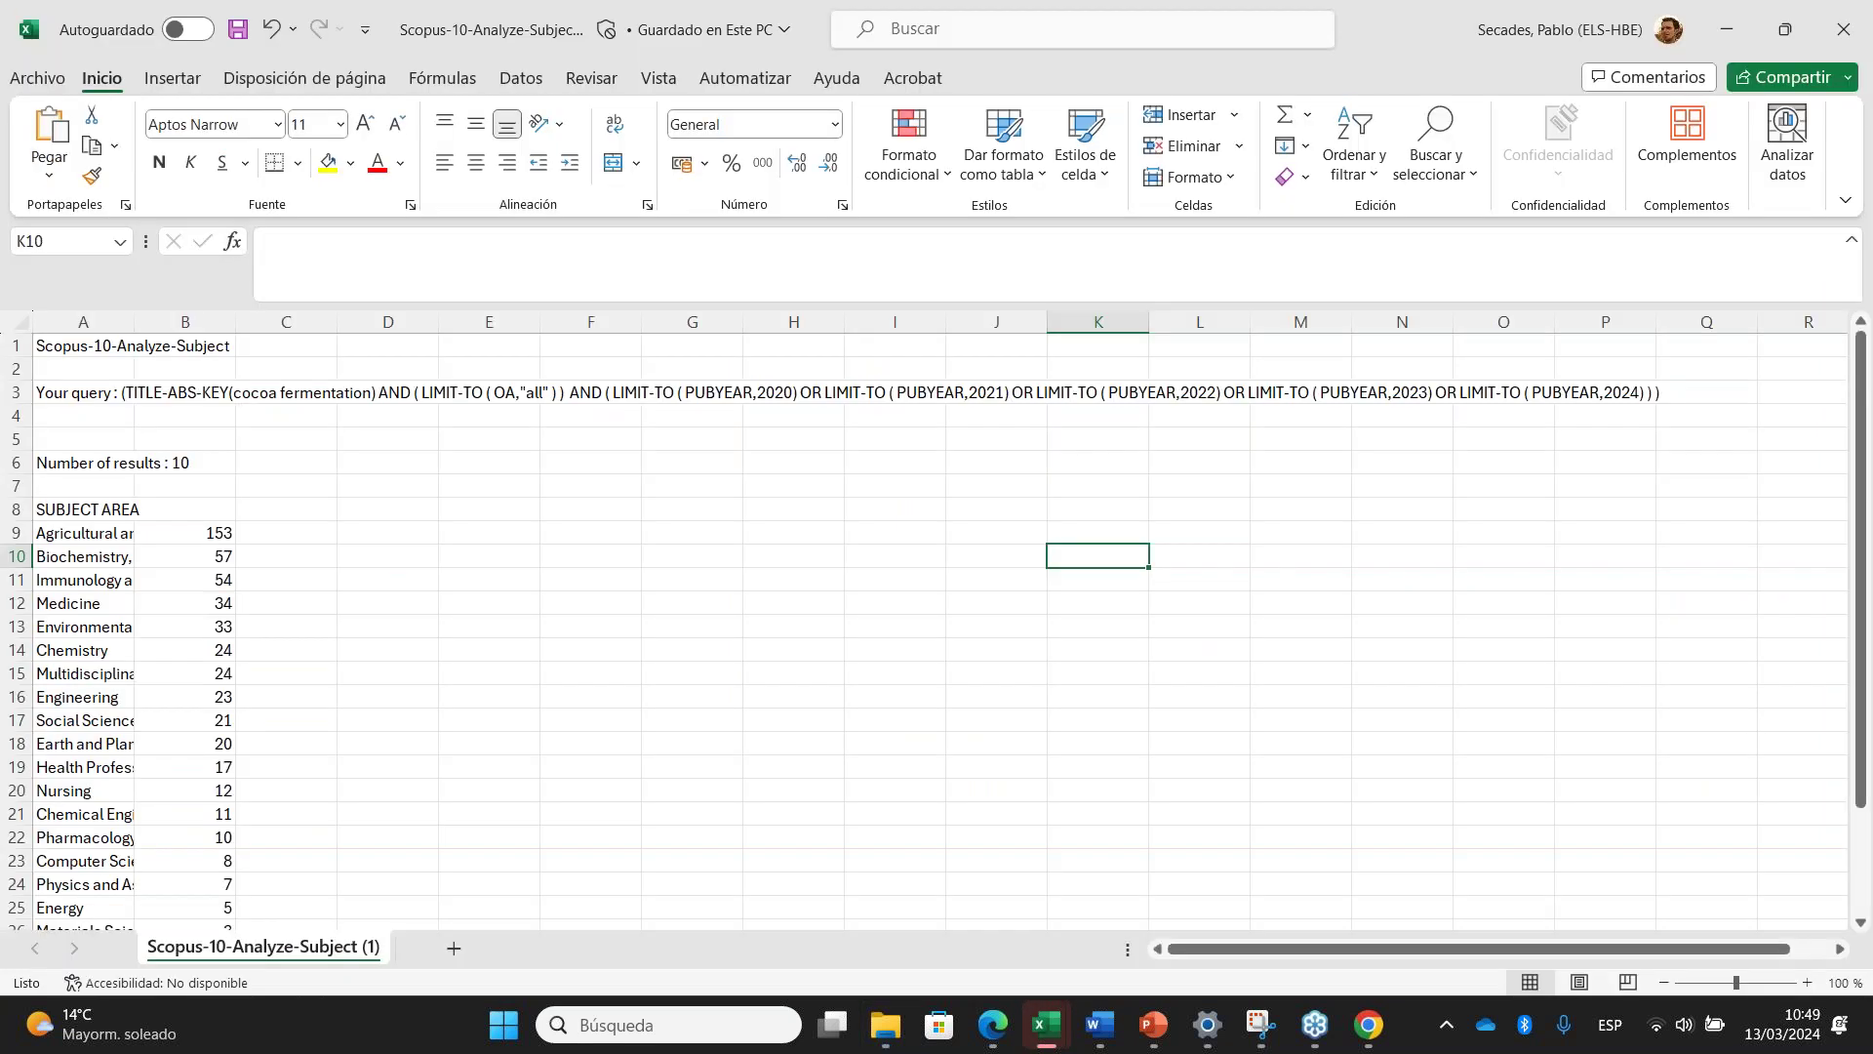
# Examine the full search query in cell A3 and autofit column A to its contents
pyautogui.click(895, 415)
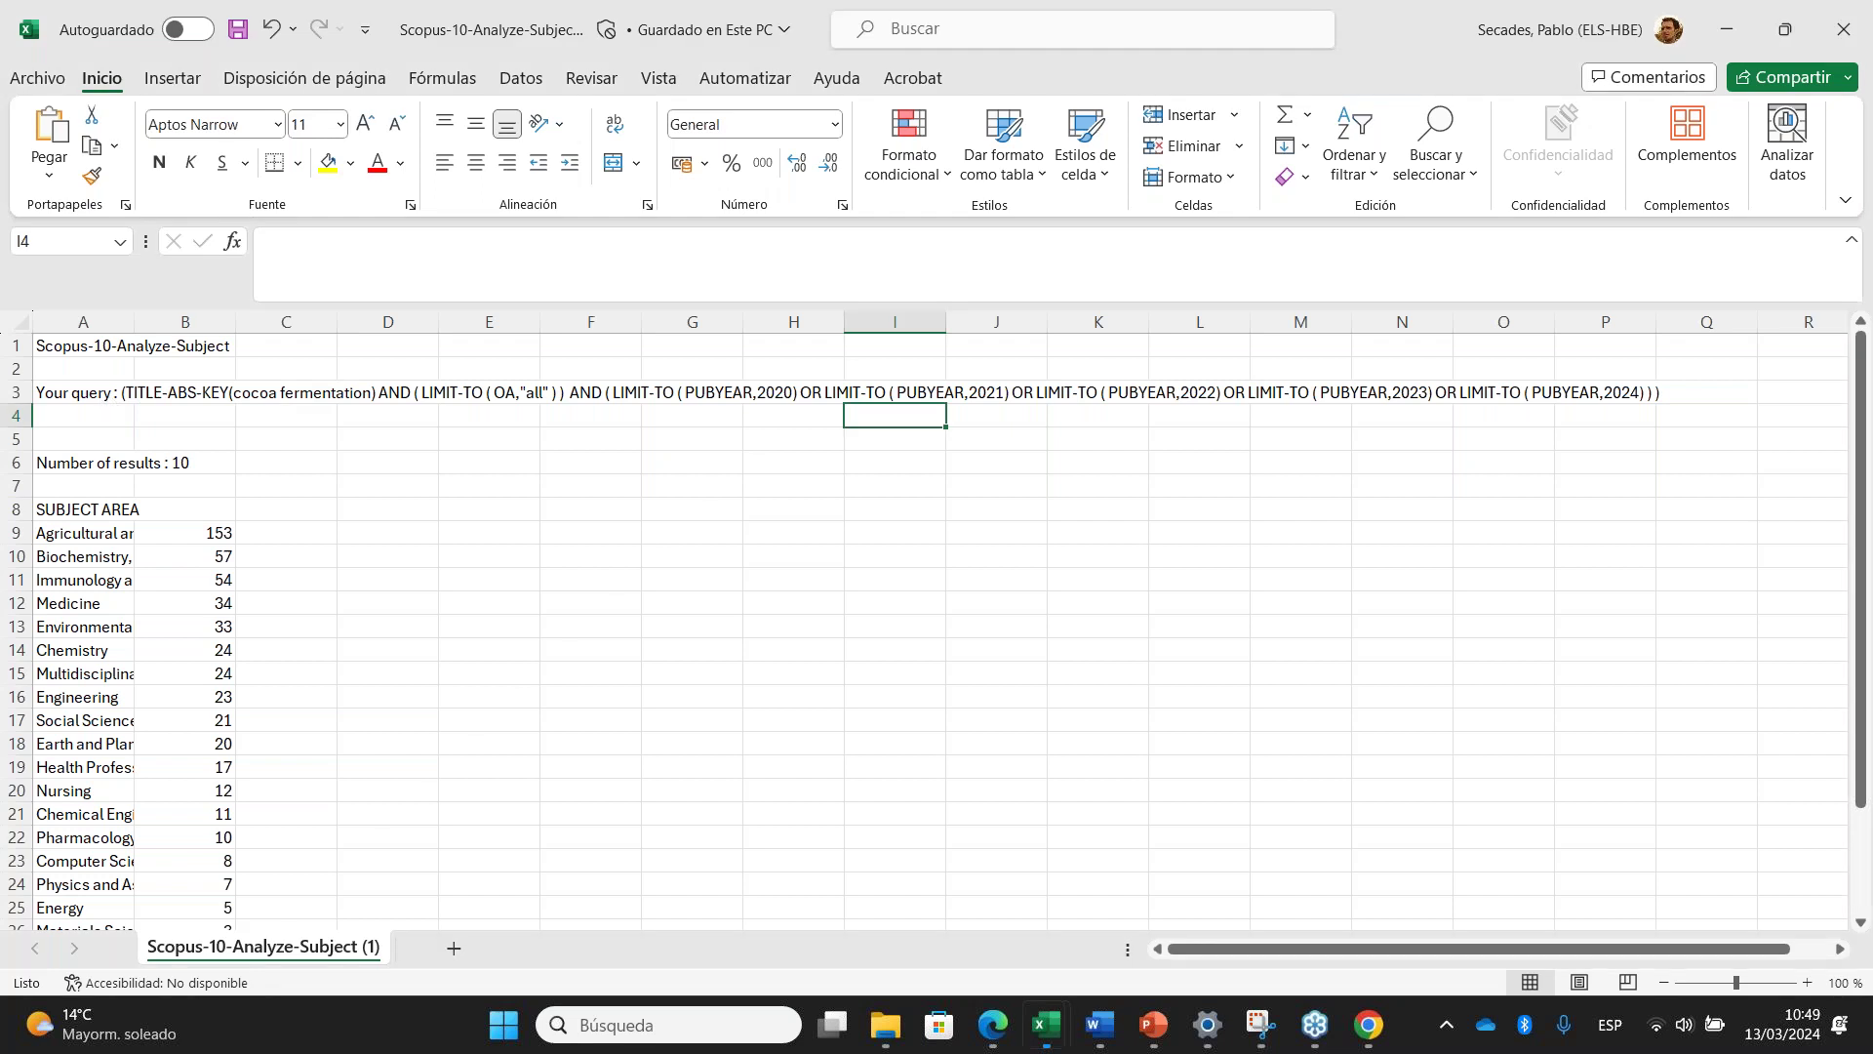
pyautogui.click(98, 402)
pyautogui.moveTo(526, 270); pyautogui.dragTo(241, 230)
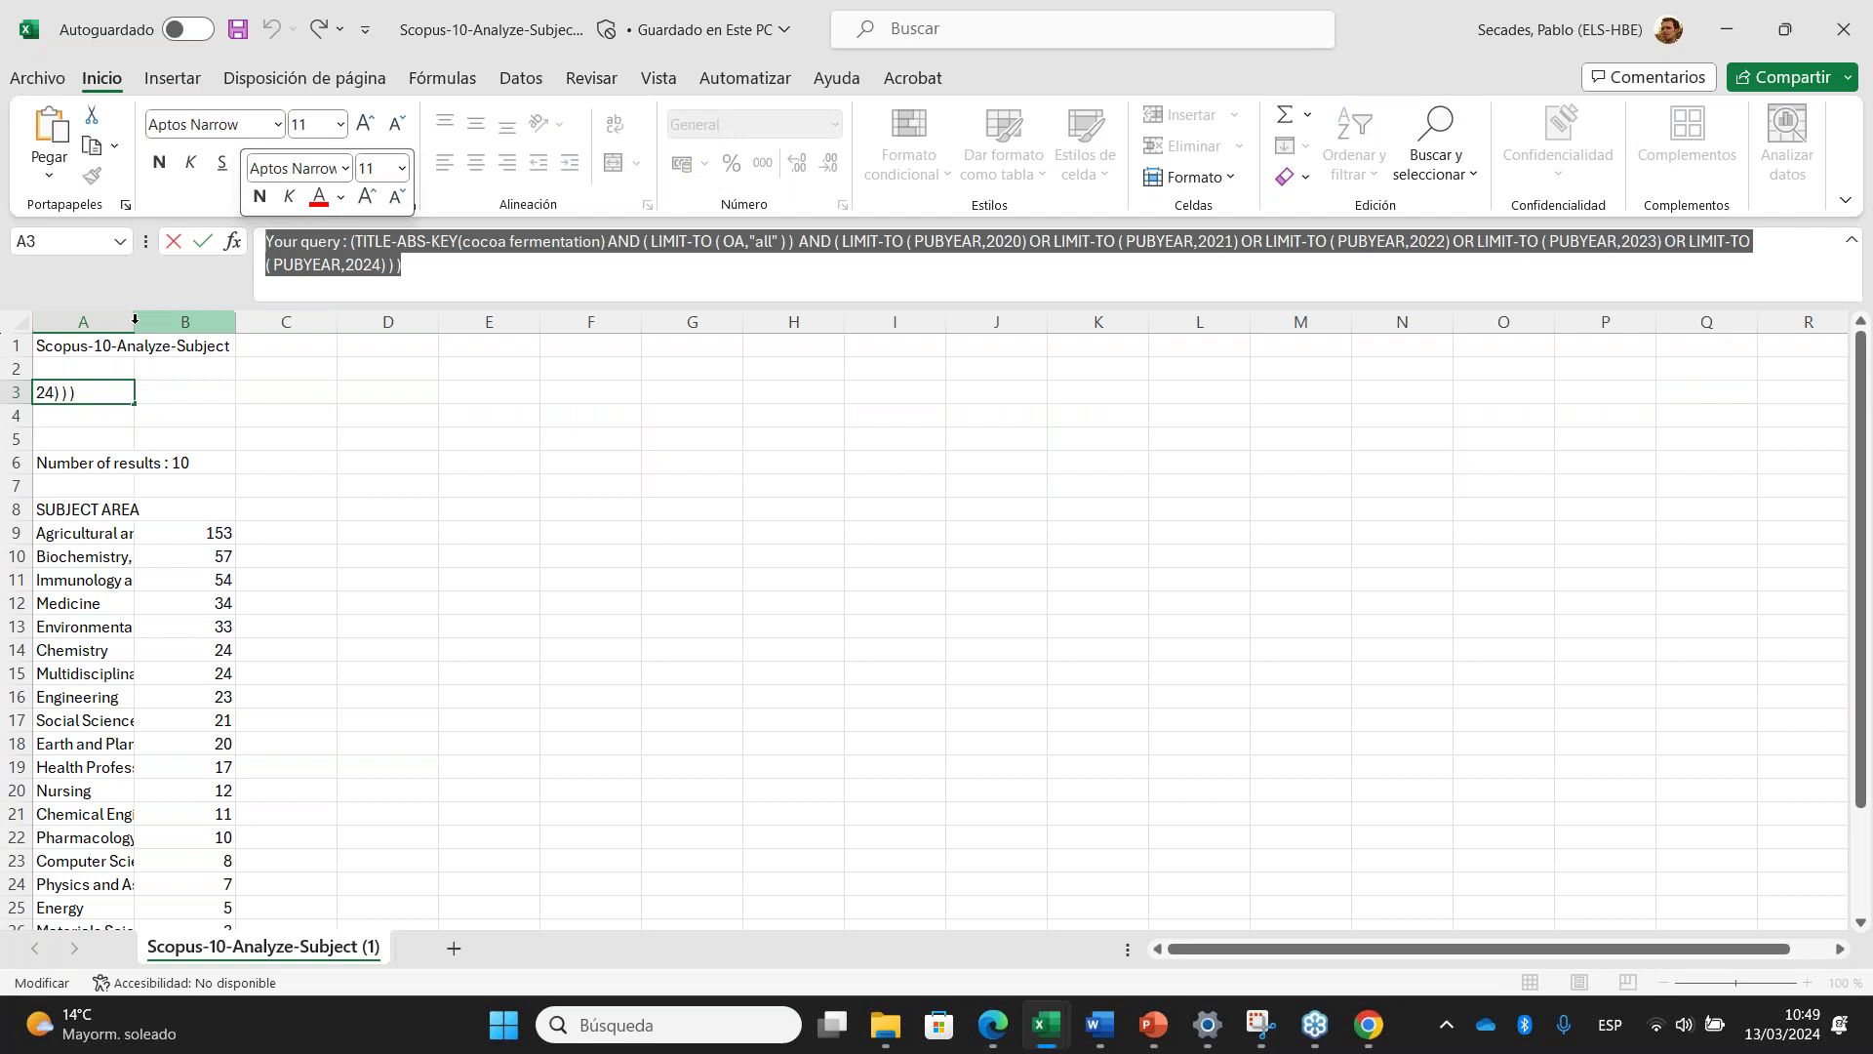
pyautogui.click(185, 322)
pyautogui.doubleClick(135, 322)
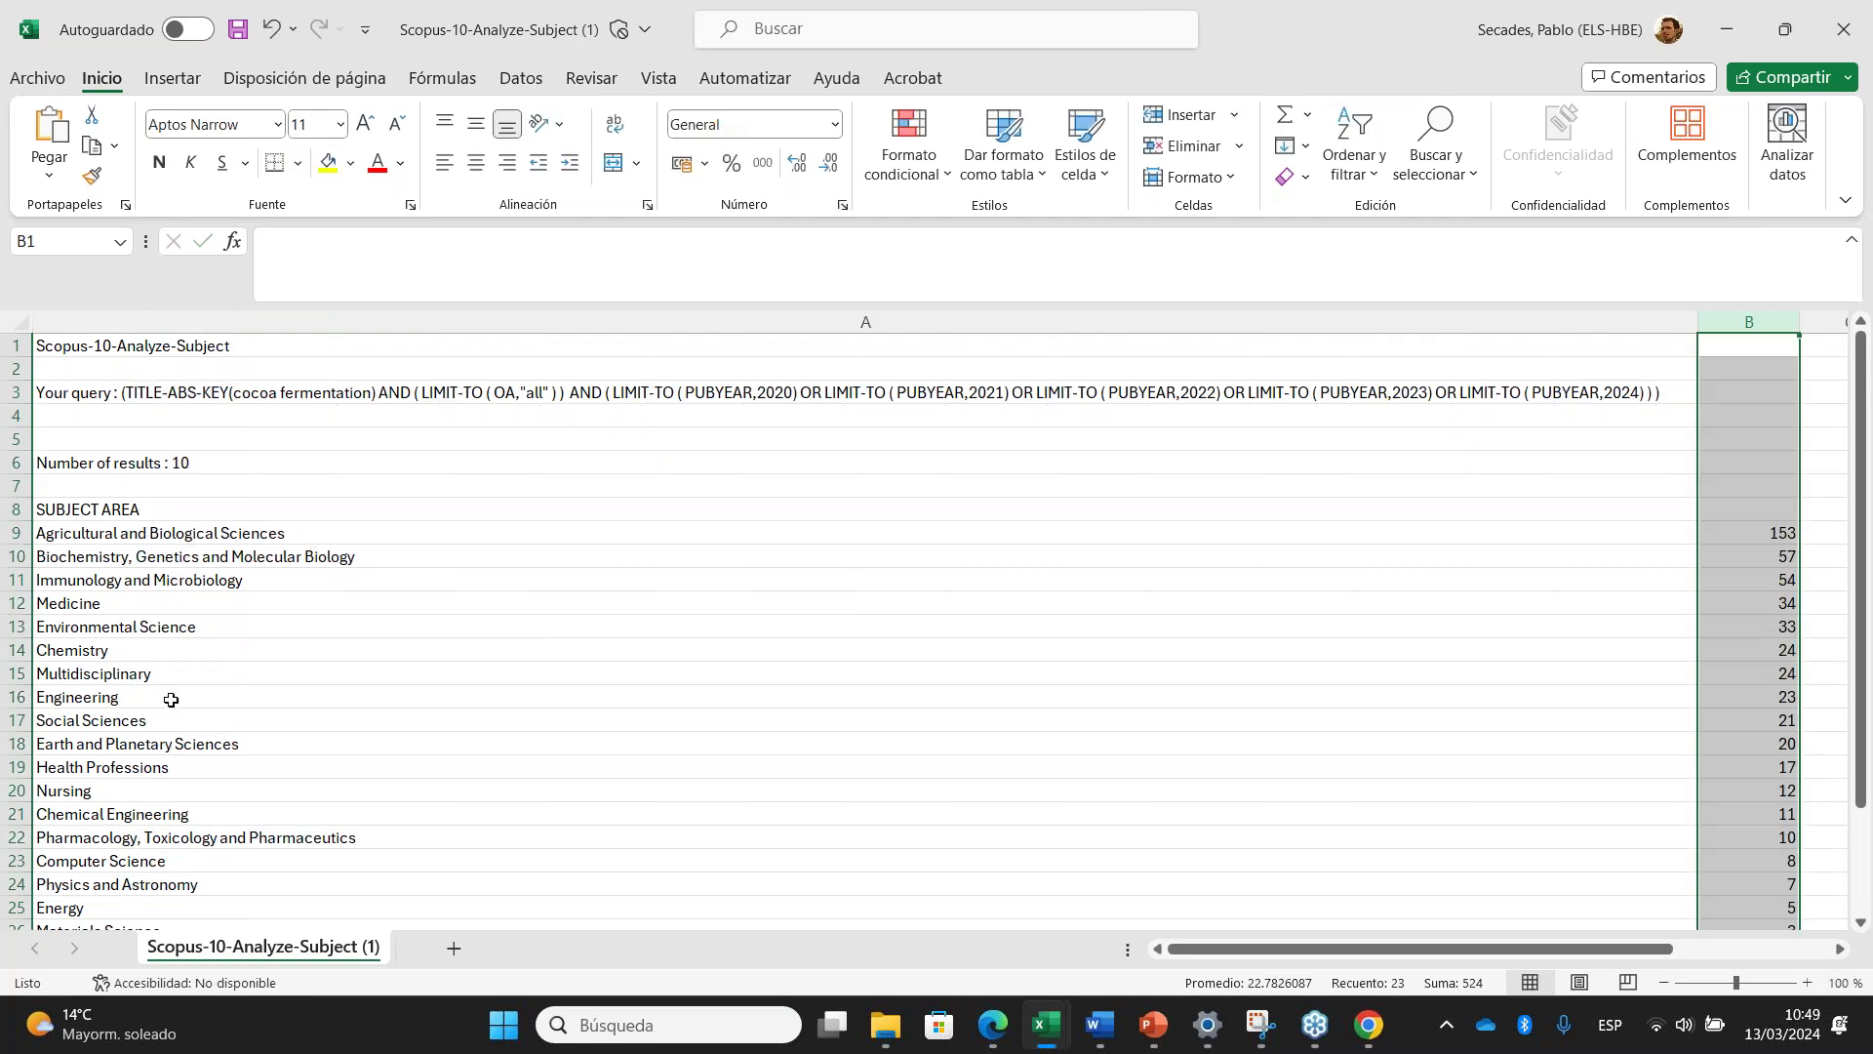
# Look through the list of subject areas and select the document counts in cells B9:B28
pyautogui.scroll(-1, 171, 700)
pyautogui.scroll(-3, 171, 701)
pyautogui.scroll(2, 185, 605)
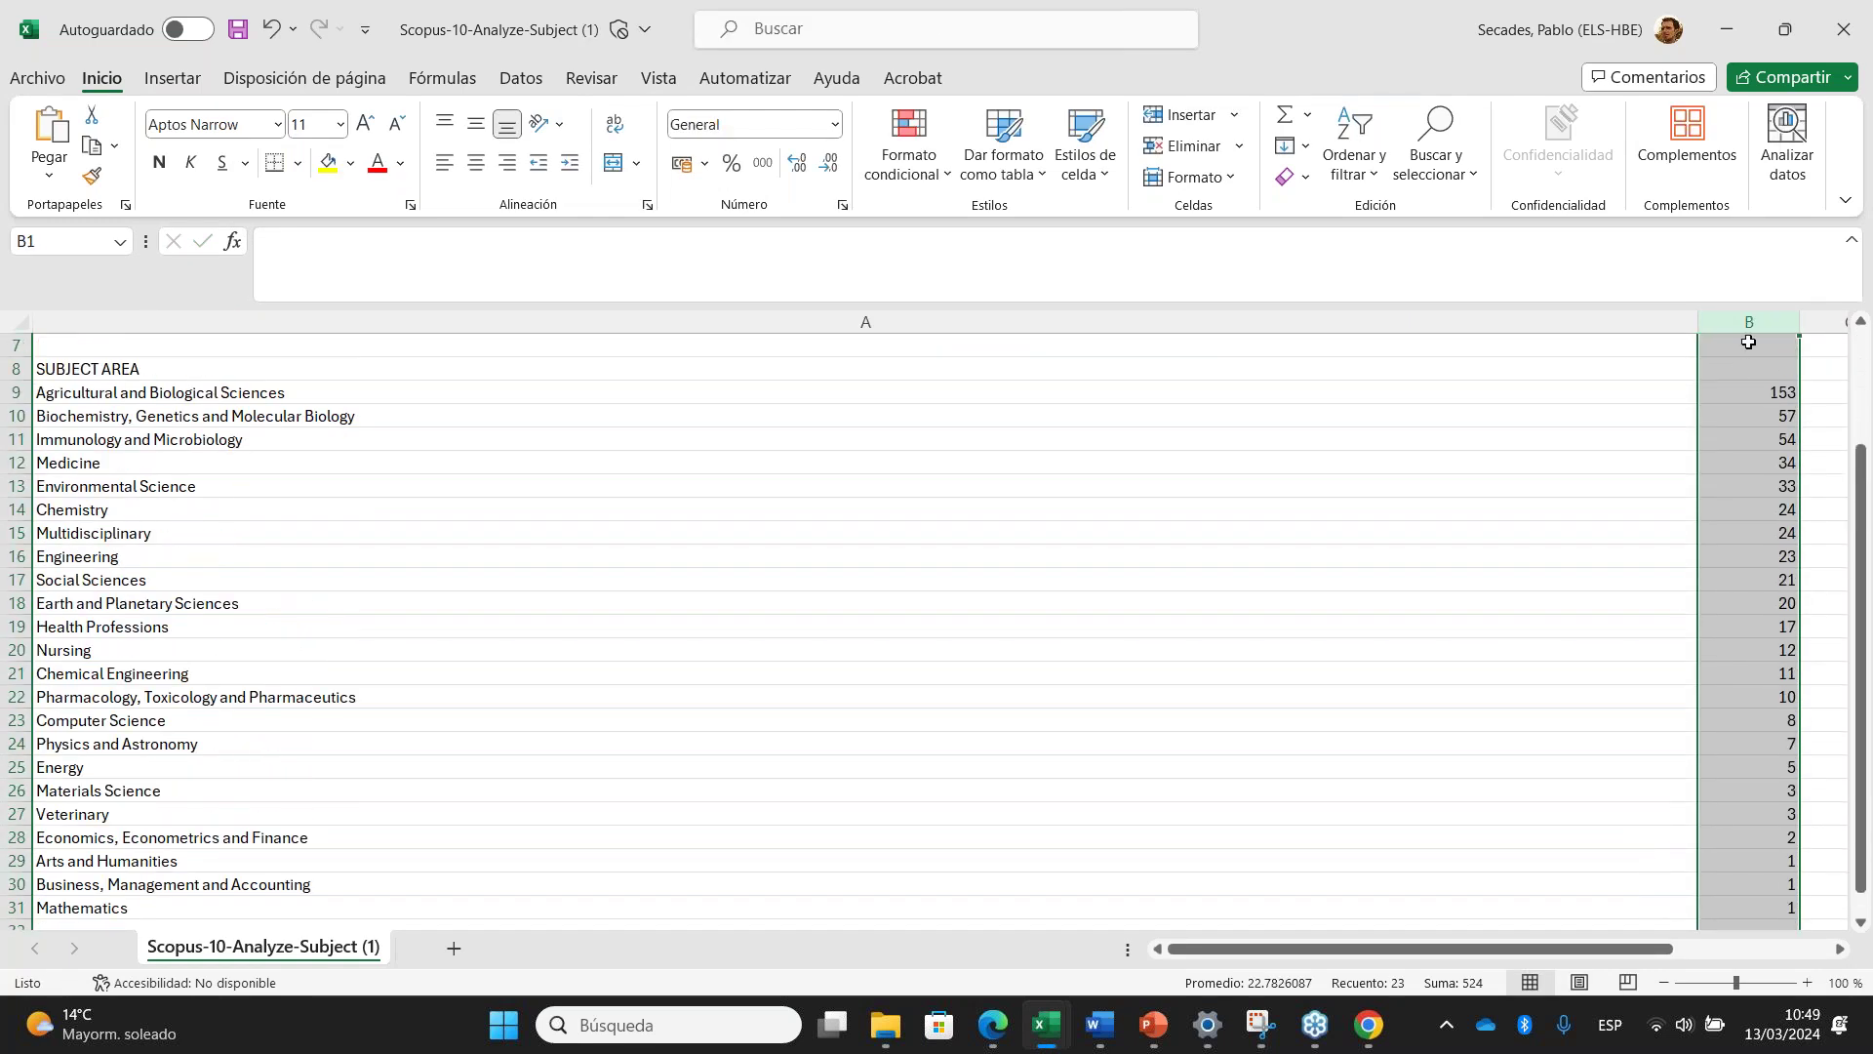
pyautogui.moveTo(1766, 393); pyautogui.dragTo(1780, 837)
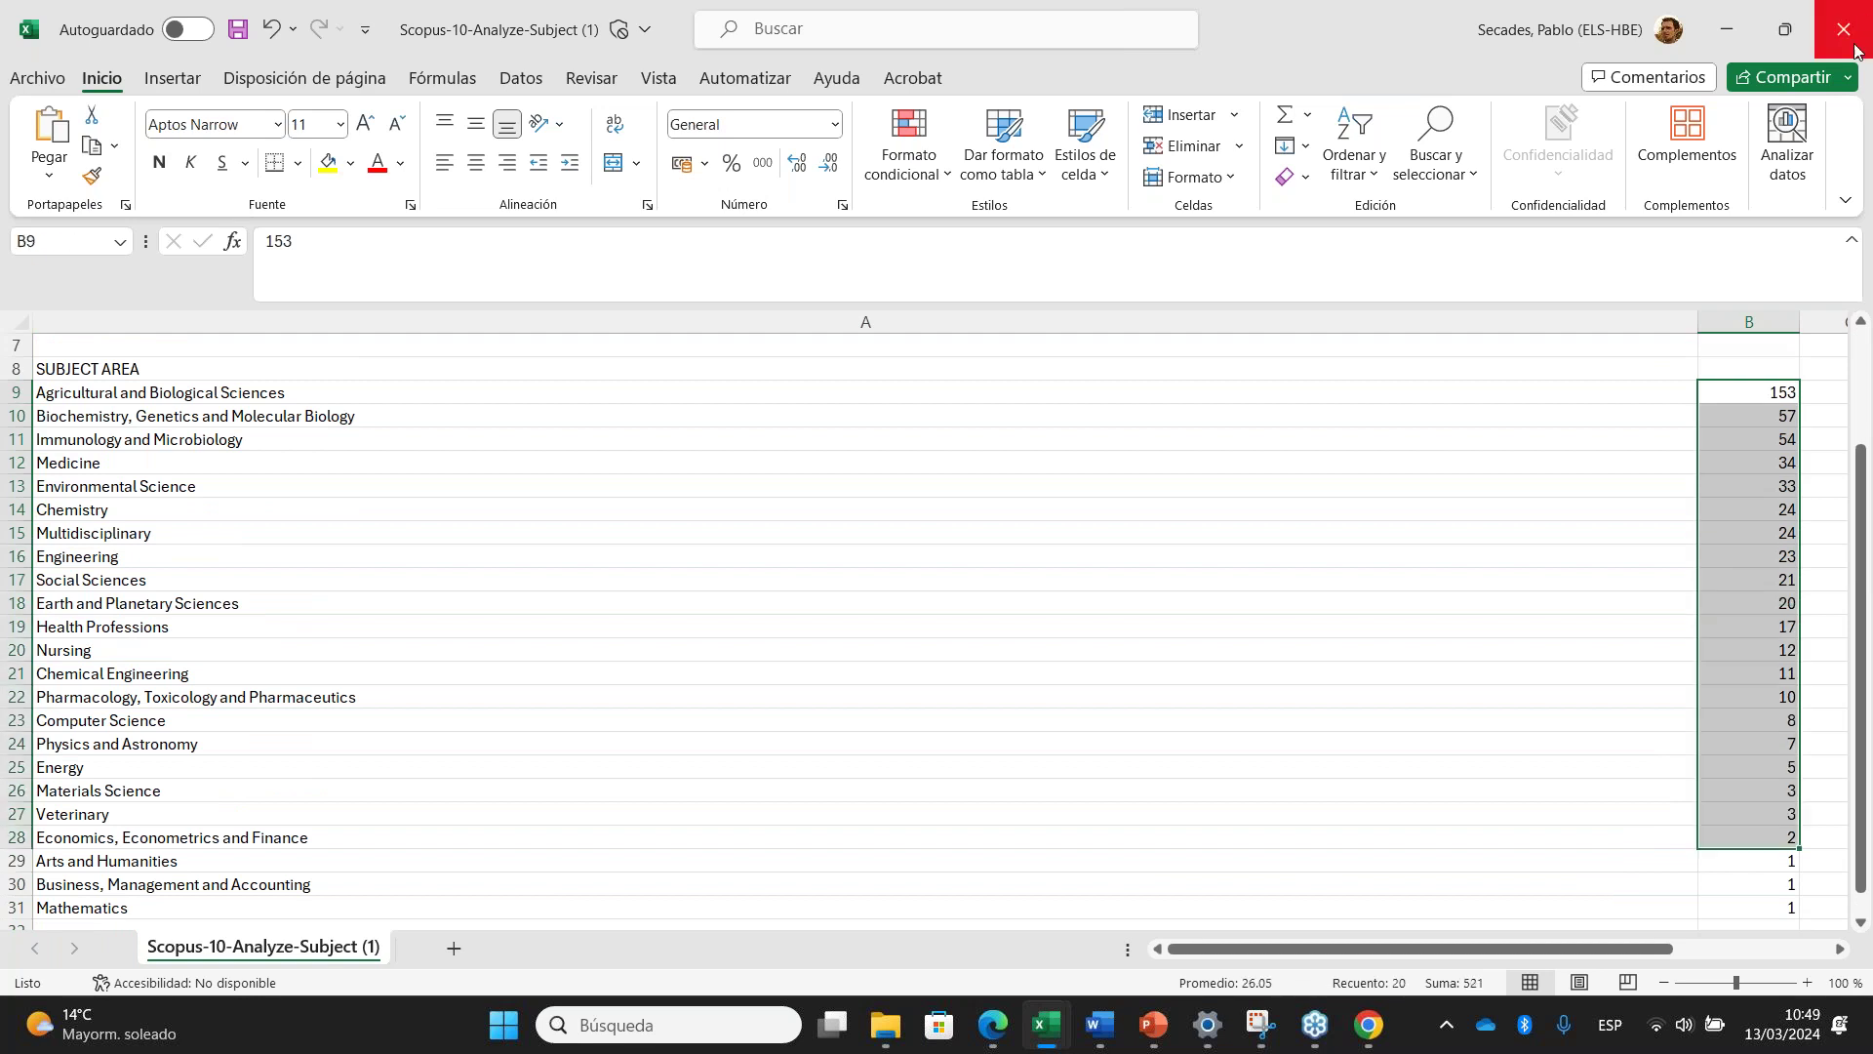
# Close the exported subject area workbook and switch back to the Scopus analysis in Edge
pyautogui.click(1844, 31)
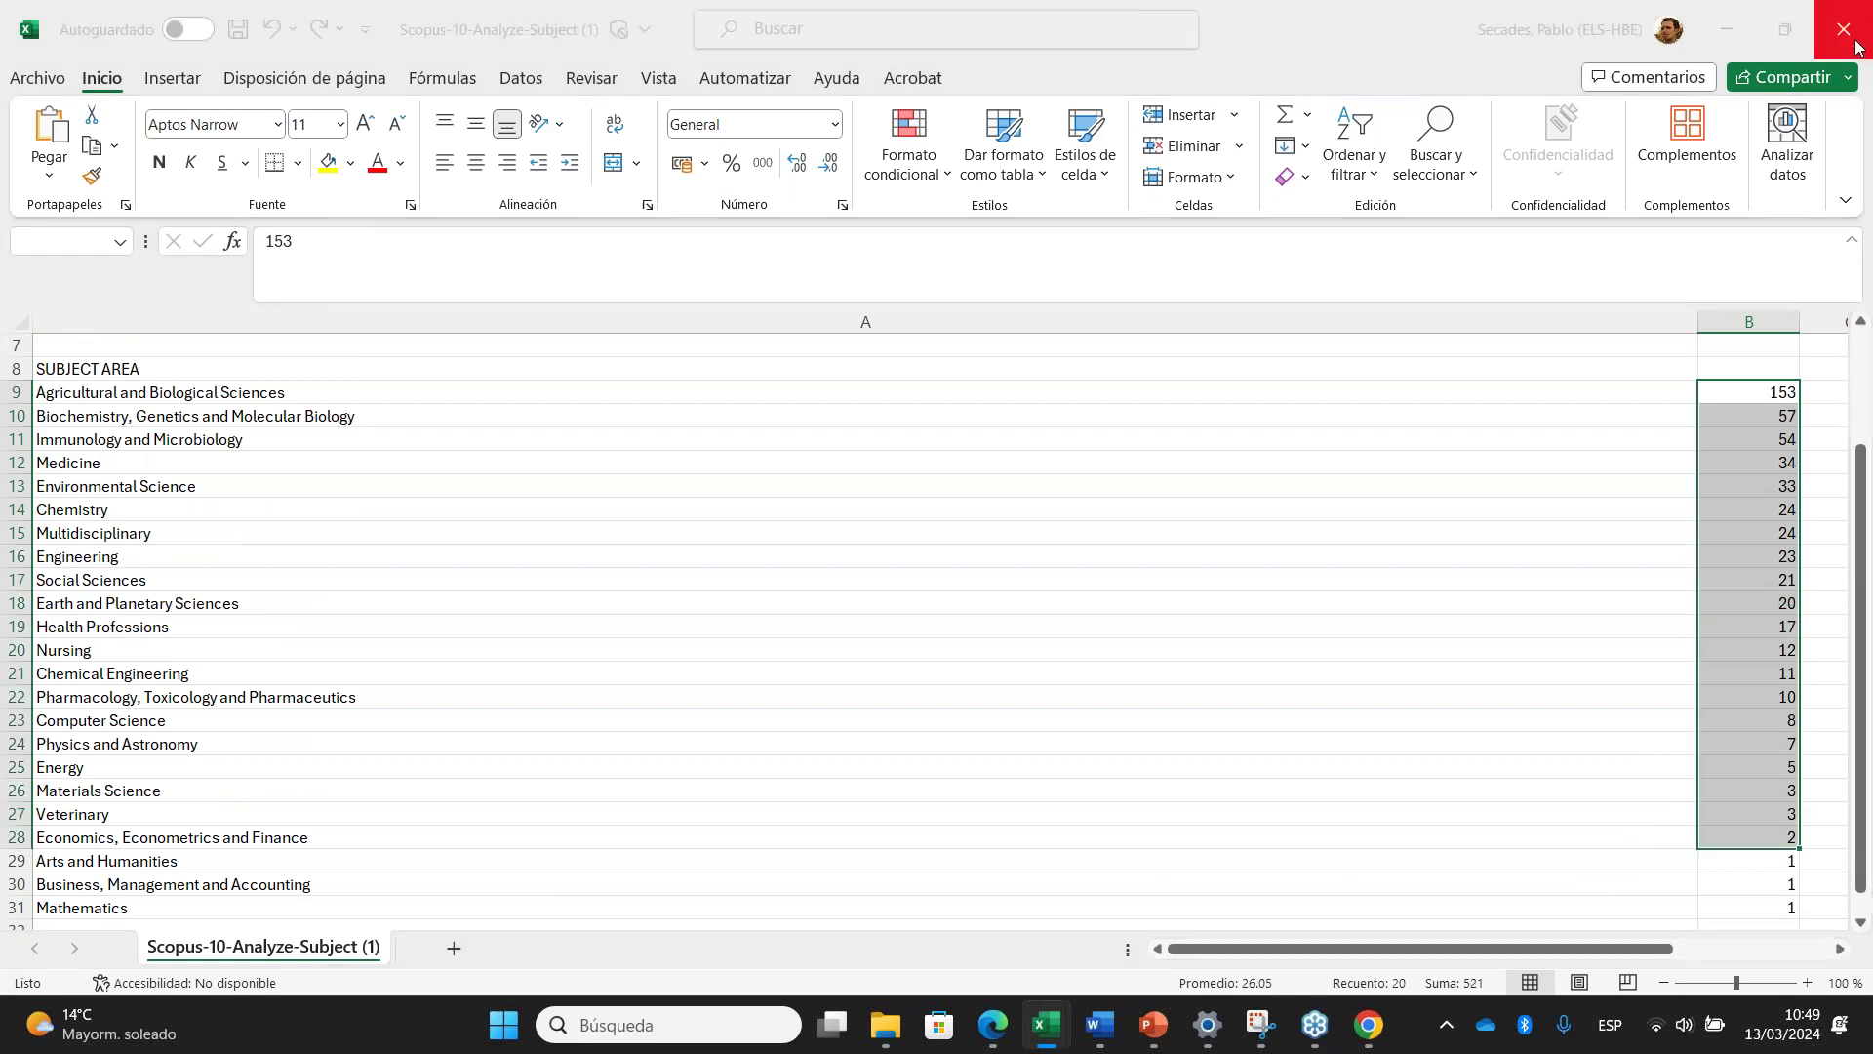
pyautogui.click(1009, 859)
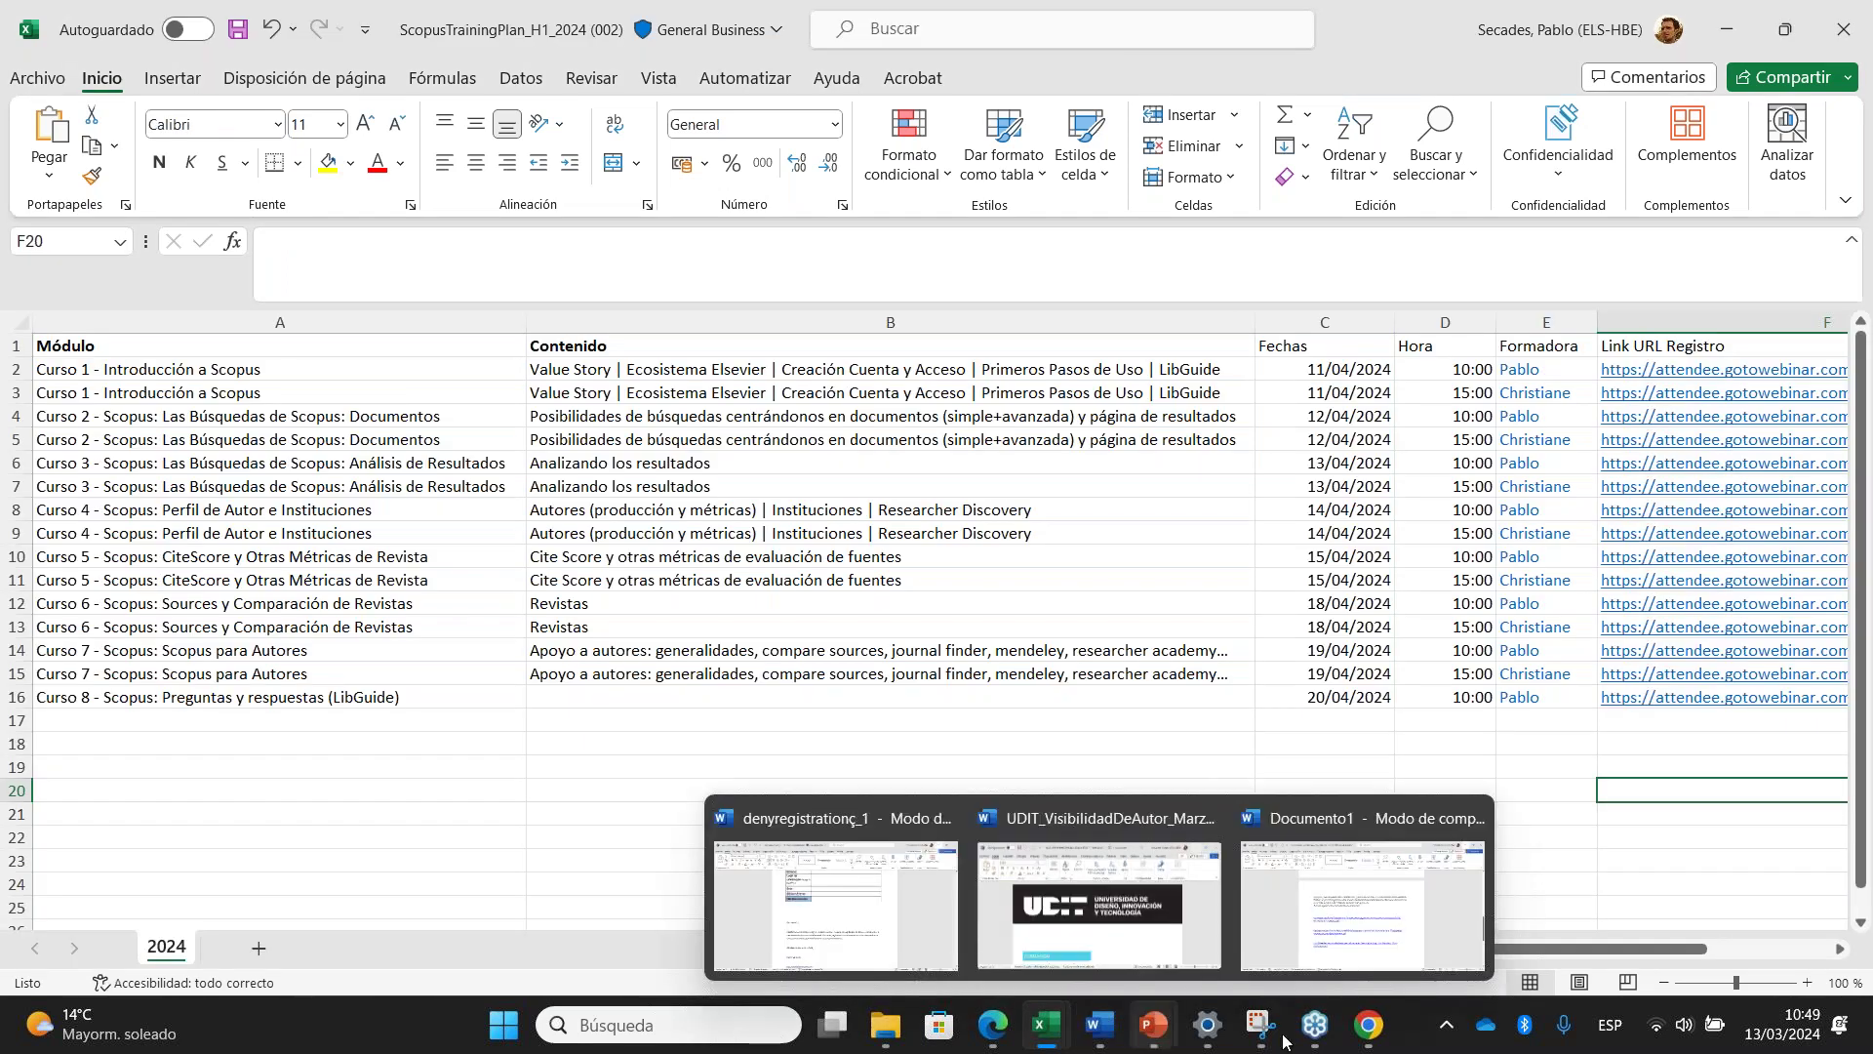
pyautogui.moveTo(1384, 1042)
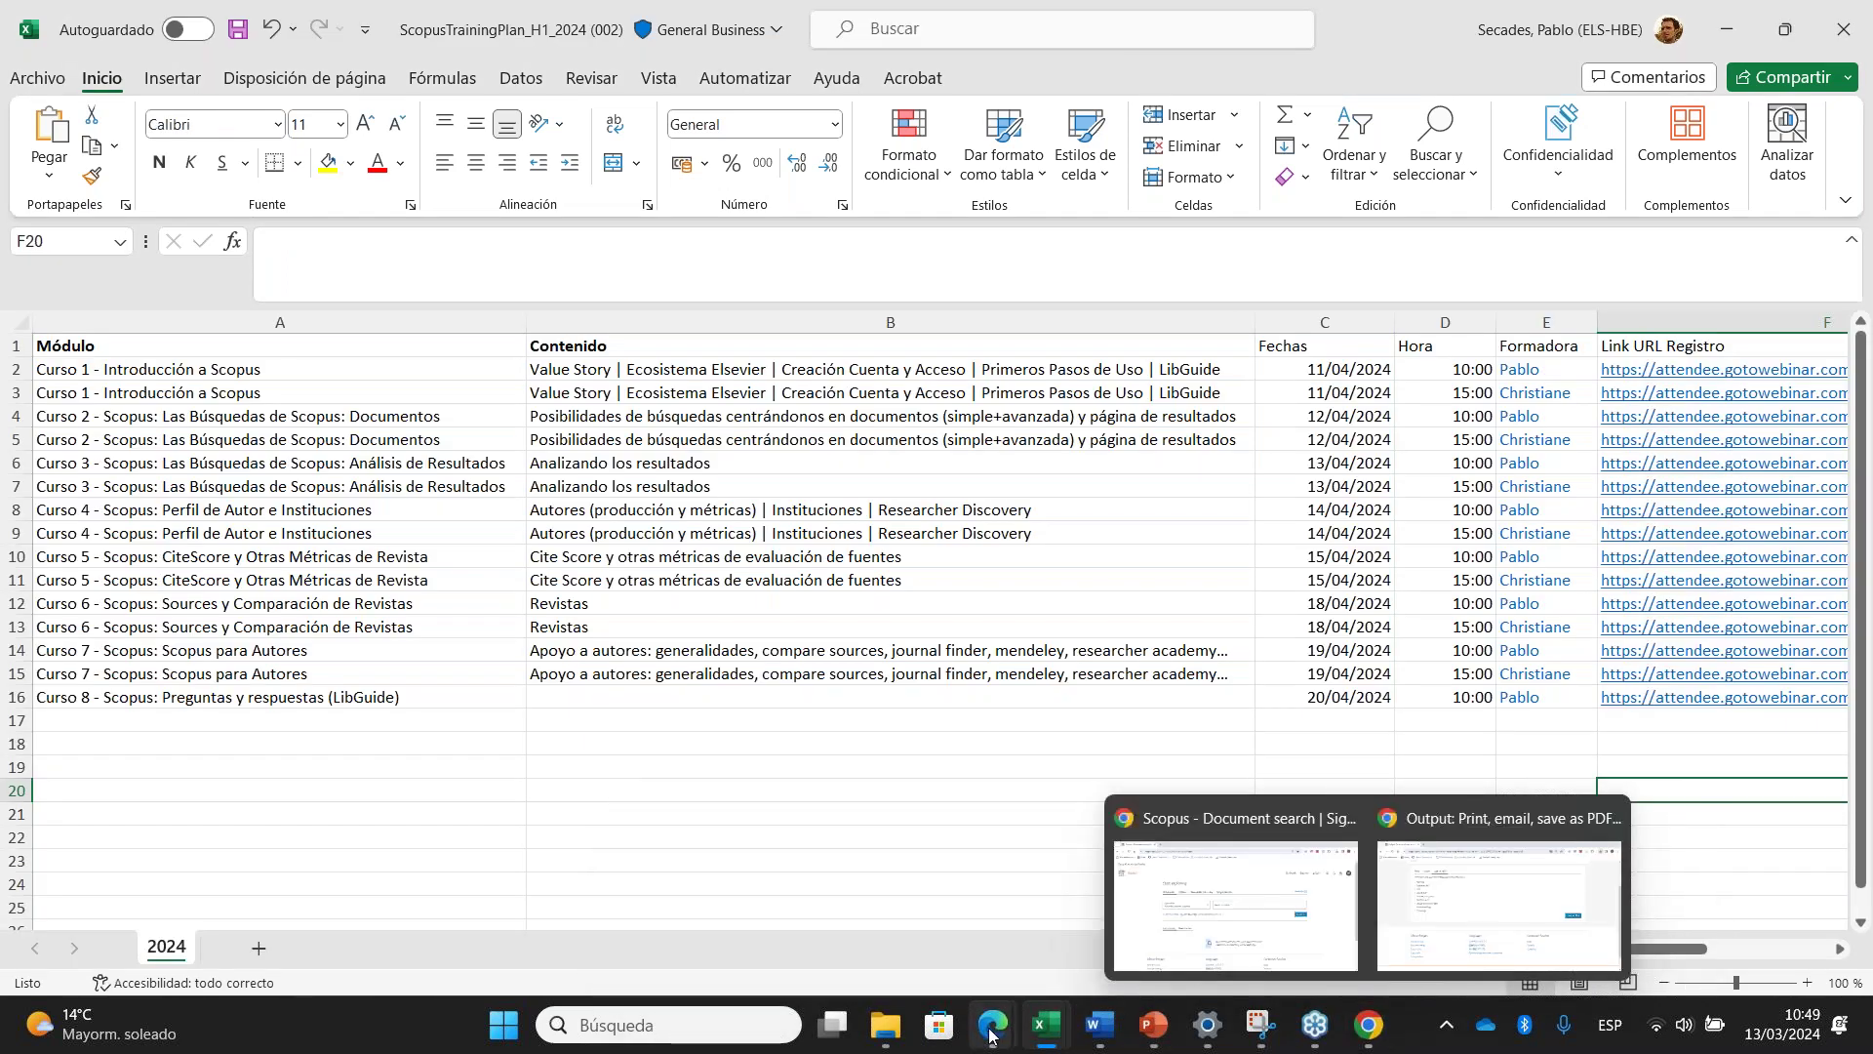
pyautogui.moveTo(993, 1024)
pyautogui.click(1131, 858)
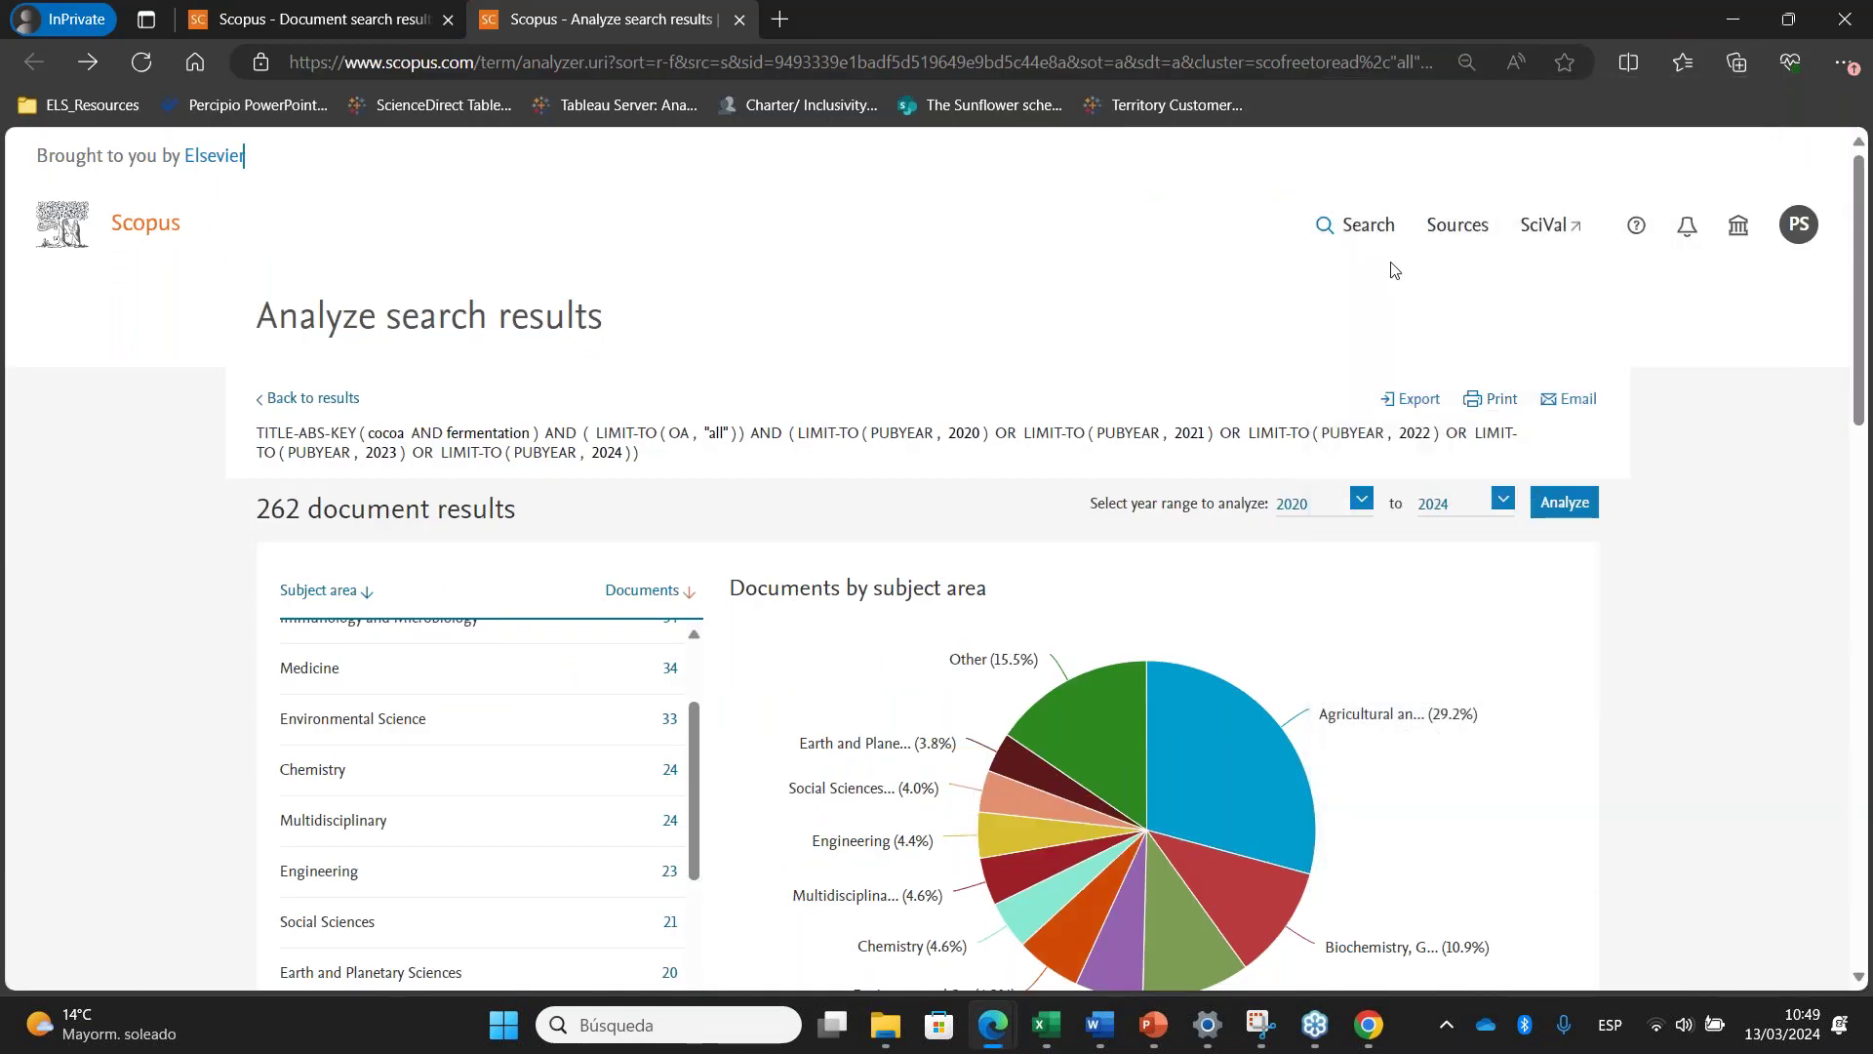
# Export the subject area chart to a zip file and open the downloaded Scopus-Analyze-Subject (1).zip
pyautogui.click(1416, 408)
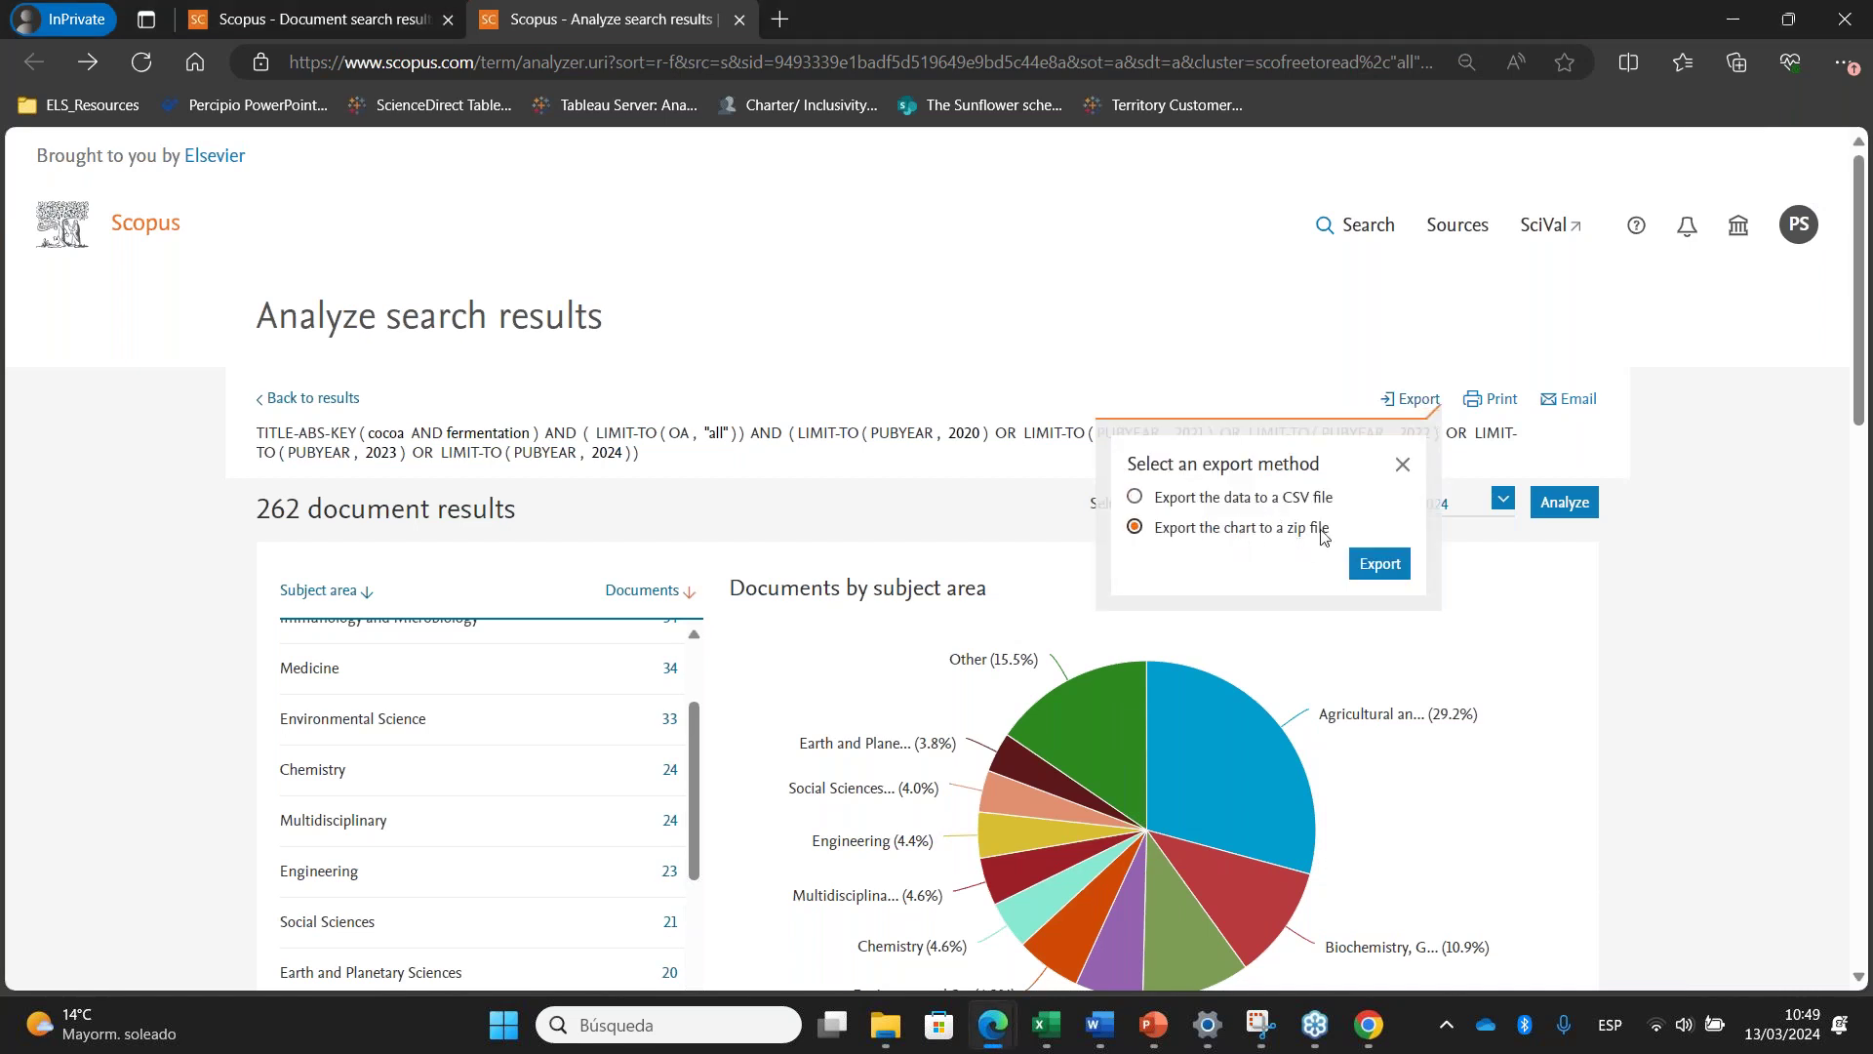
pyautogui.click(1379, 566)
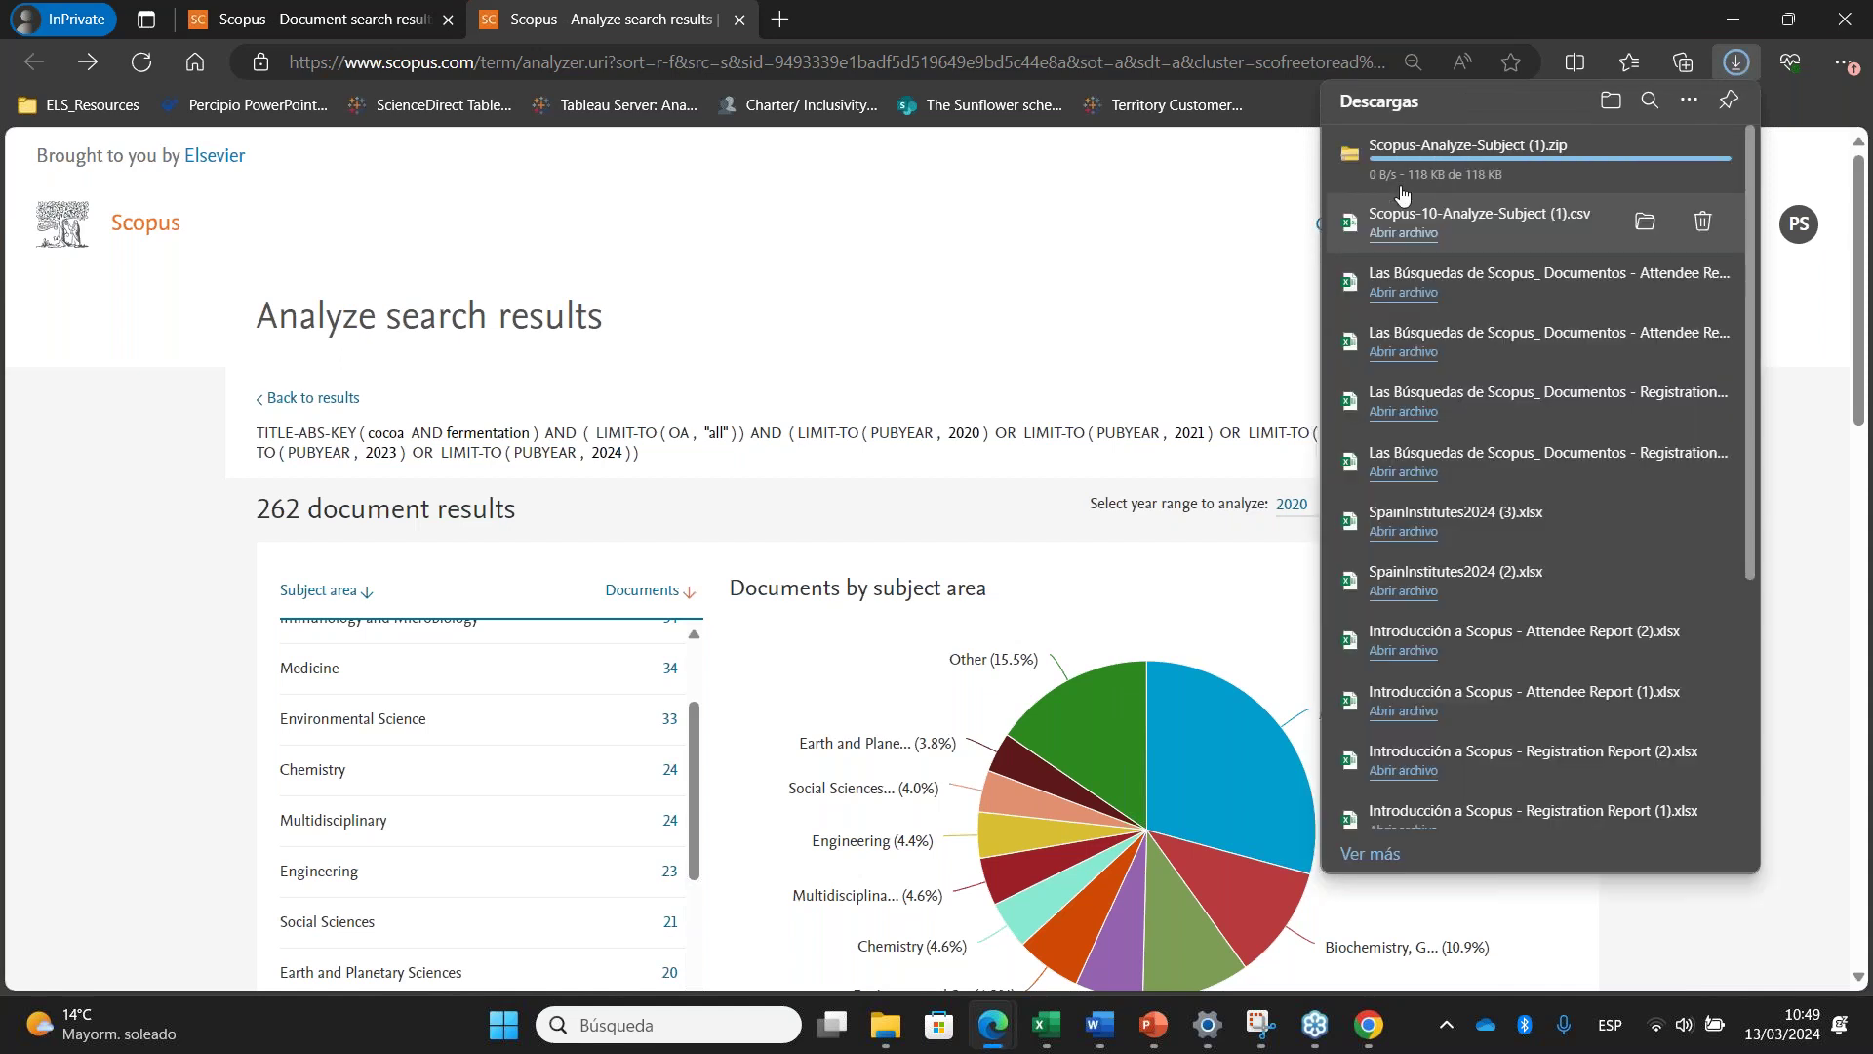
pyautogui.click(1365, 162)
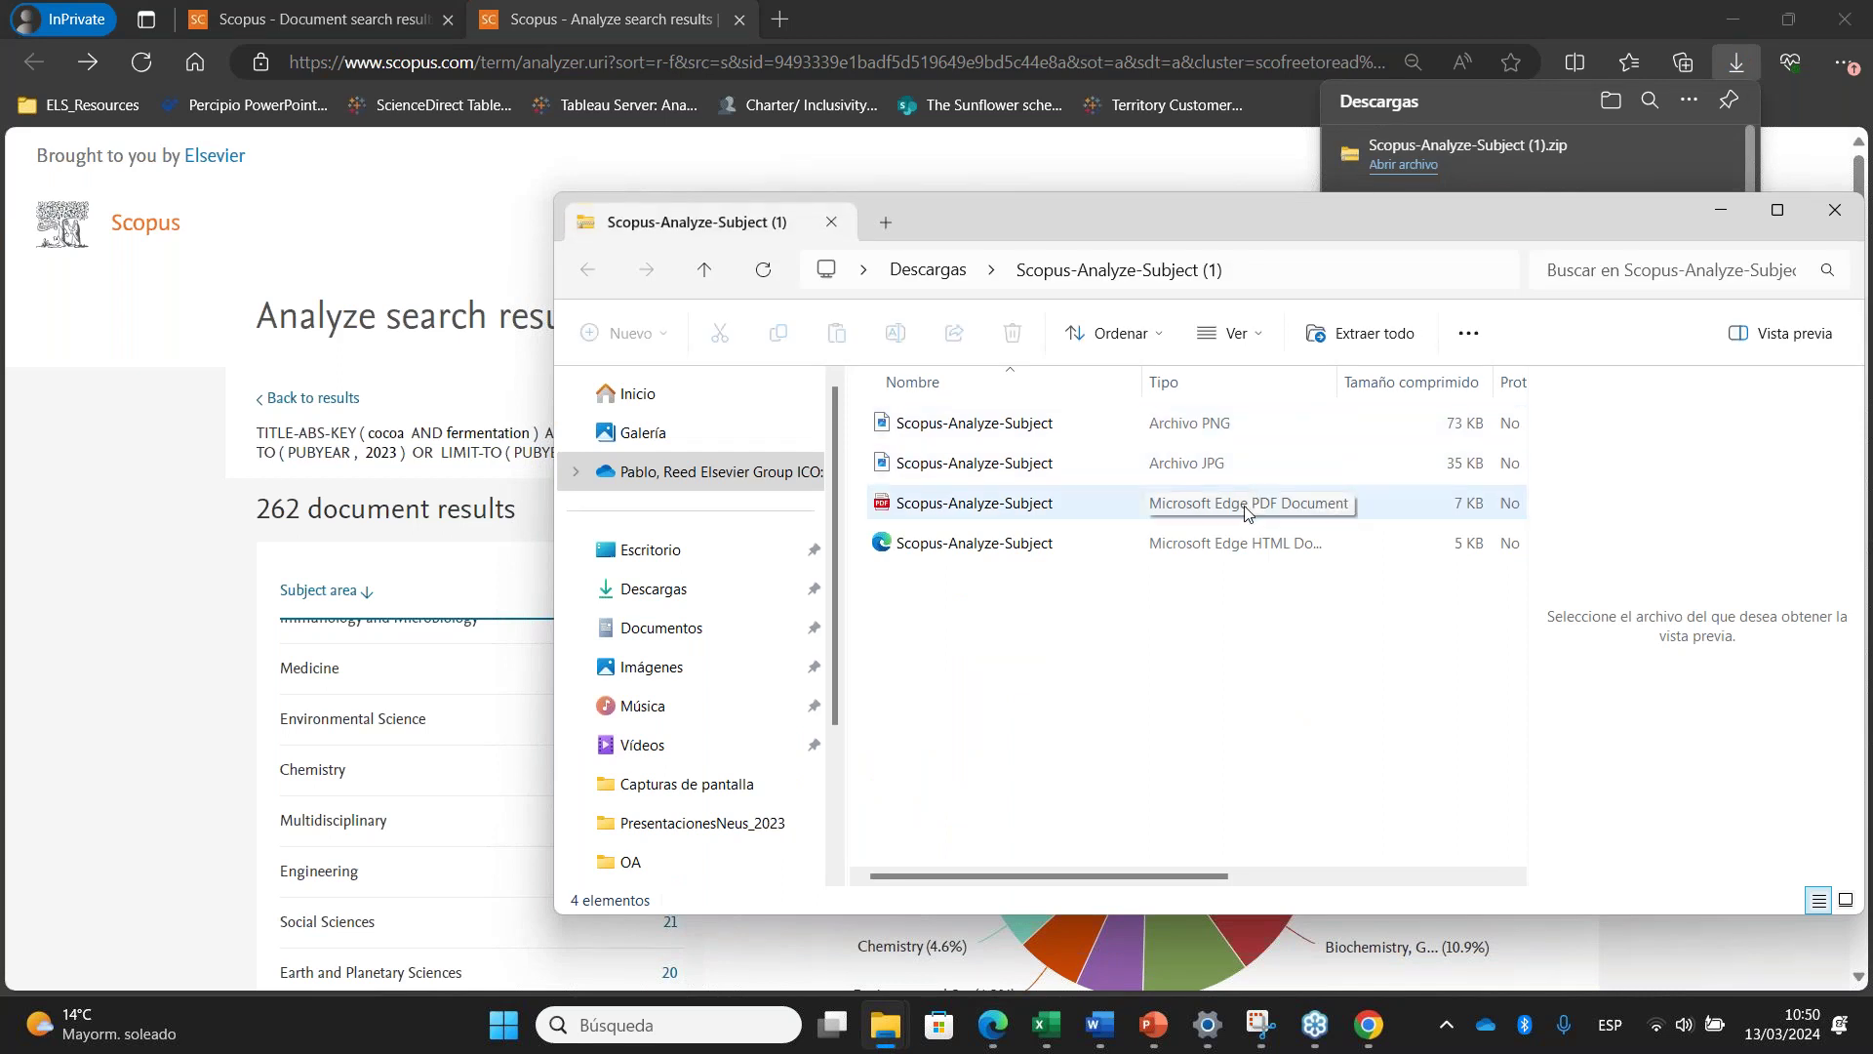
# View the PDF version of the subject area chart, close it, and return to the Scopus analysis window
pyautogui.doubleClick(976, 503)
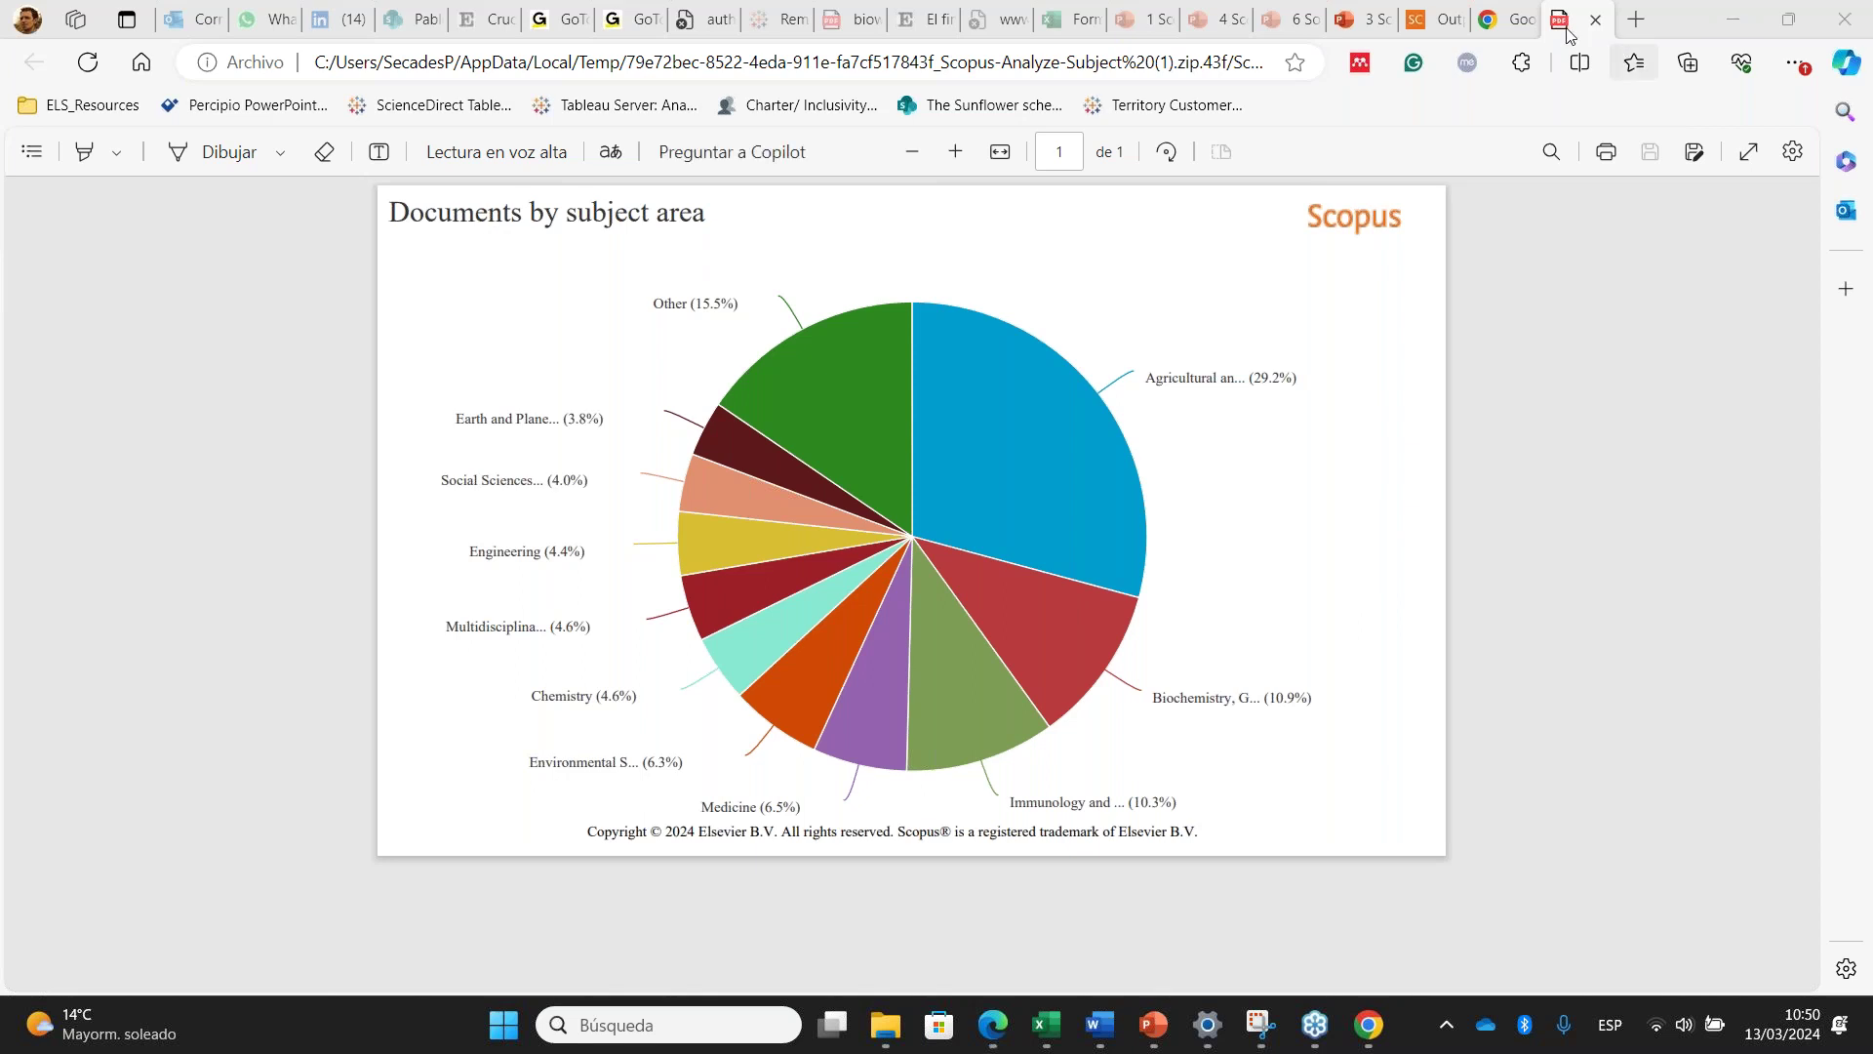
pyautogui.click(1596, 21)
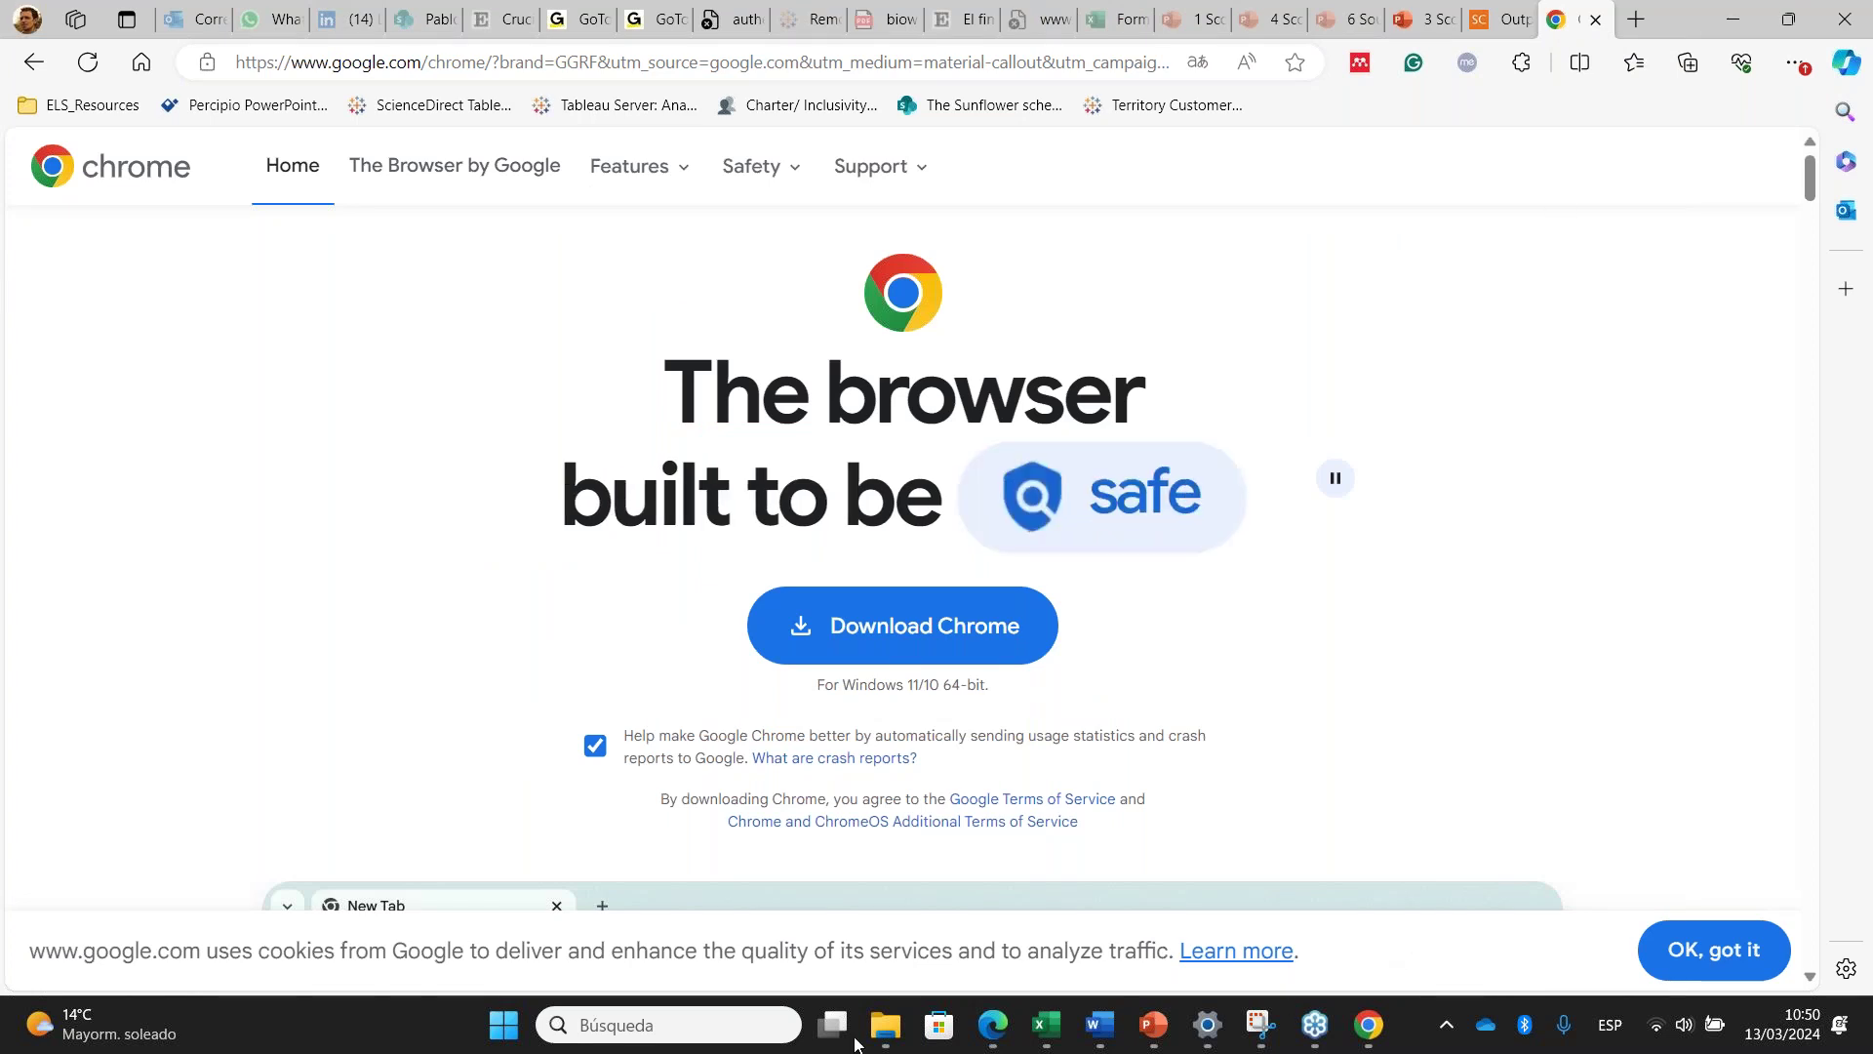
pyautogui.moveTo(1000, 1042)
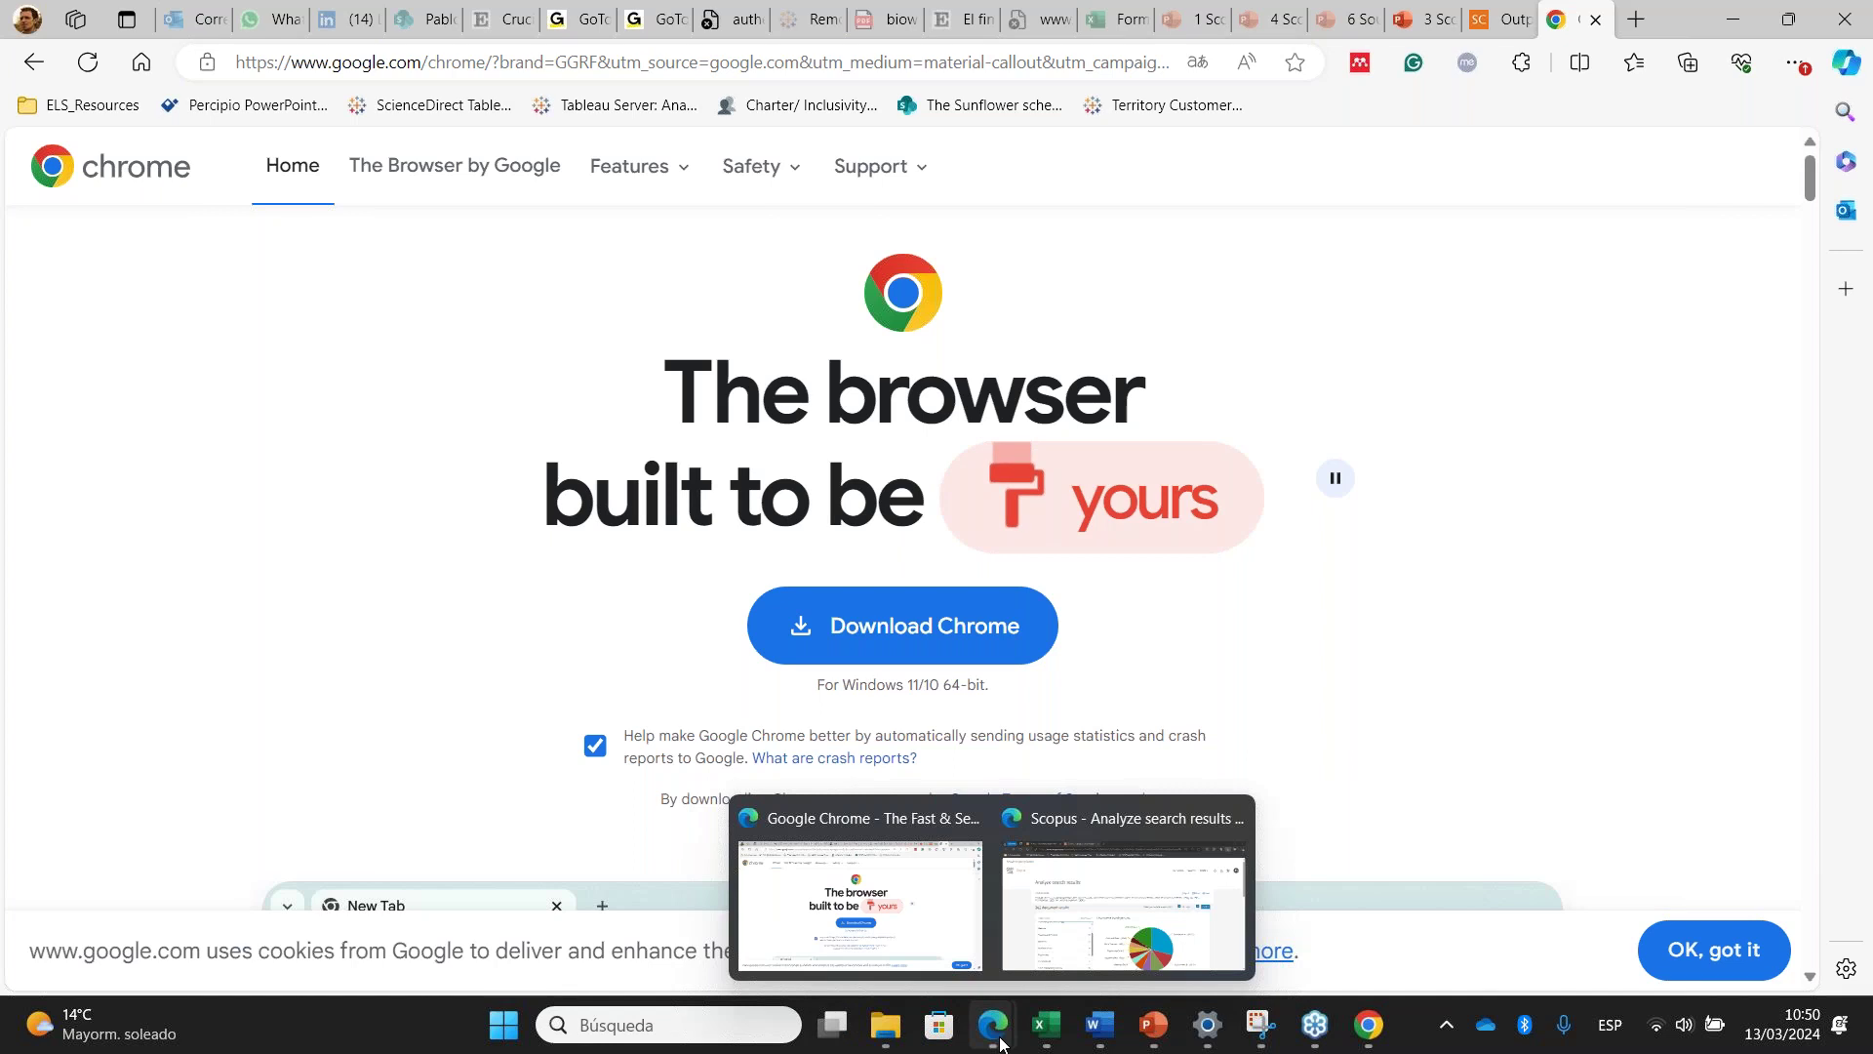
pyautogui.click(1063, 936)
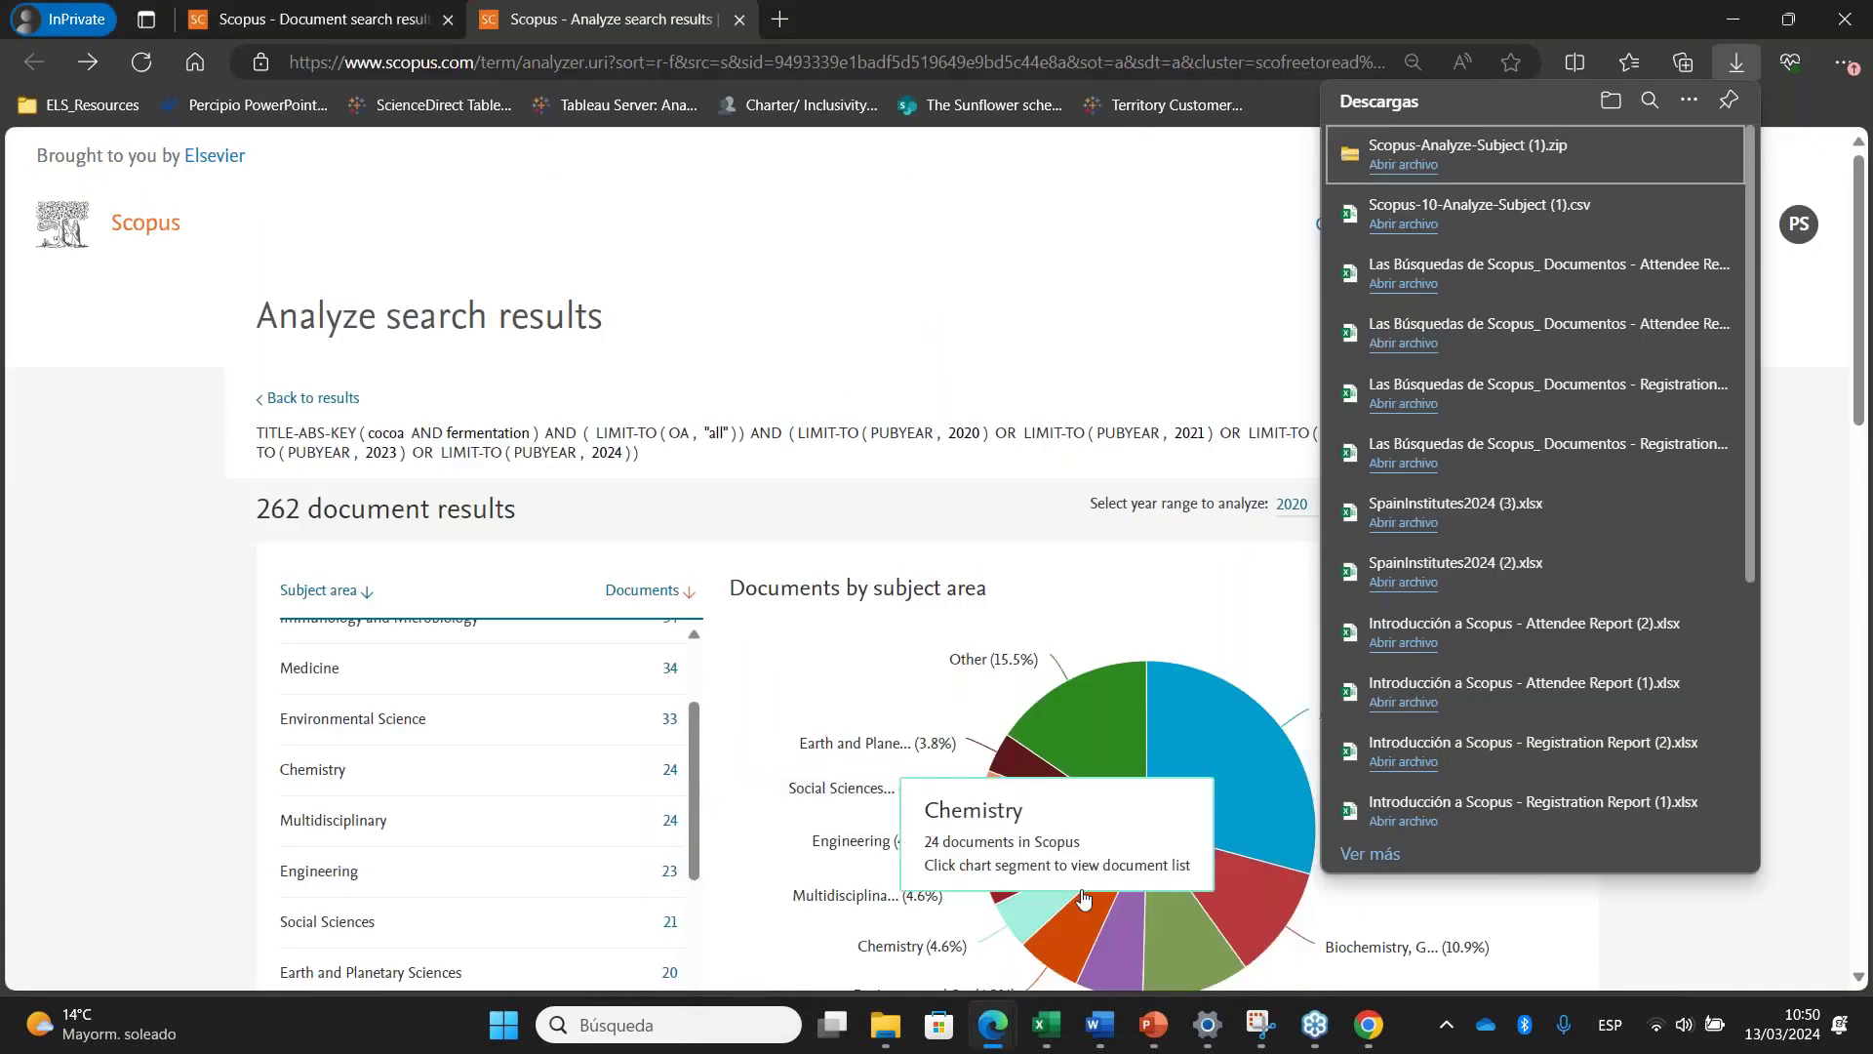